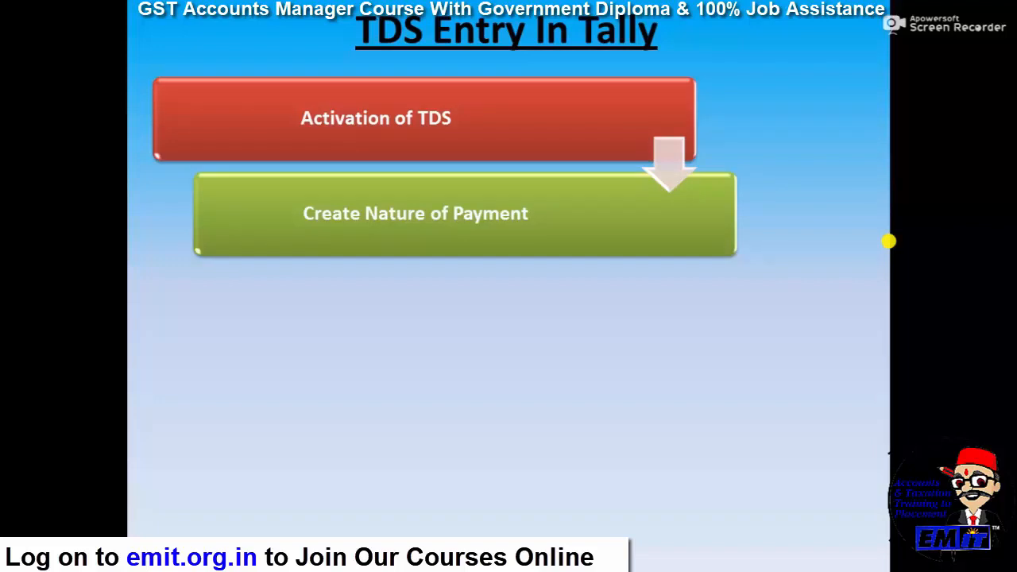
- Reveal the remaining flowchart boxes through 'TDS Return Report', then switch to Tally.ERP 9
key("Right")
key("Right")
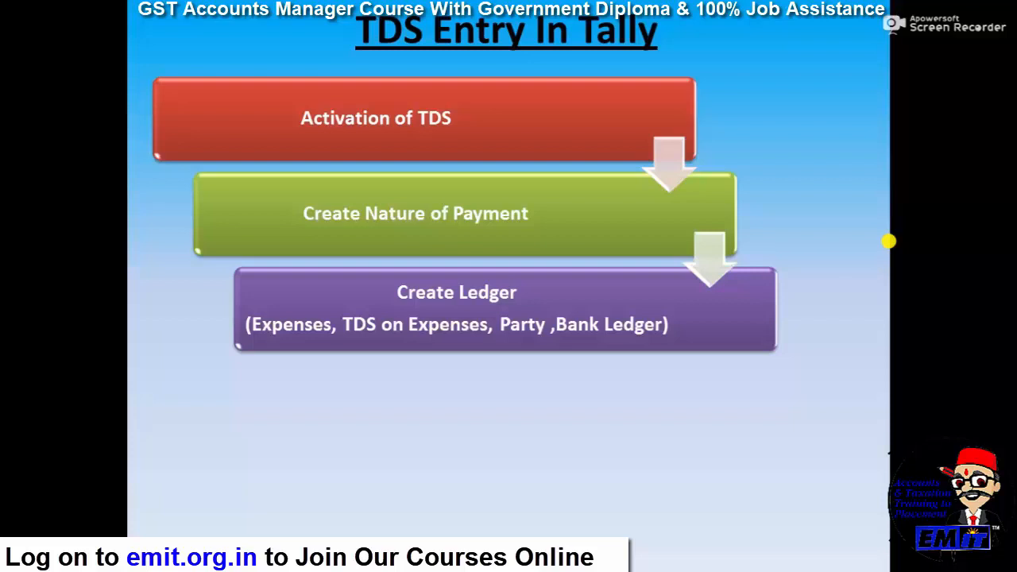
key("Right")
key("Right")
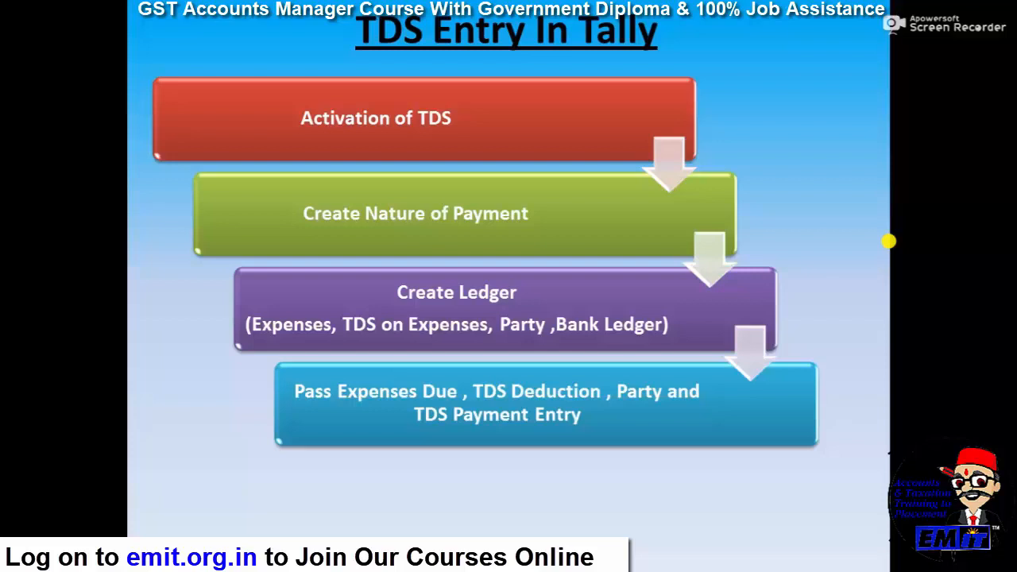
key("Right")
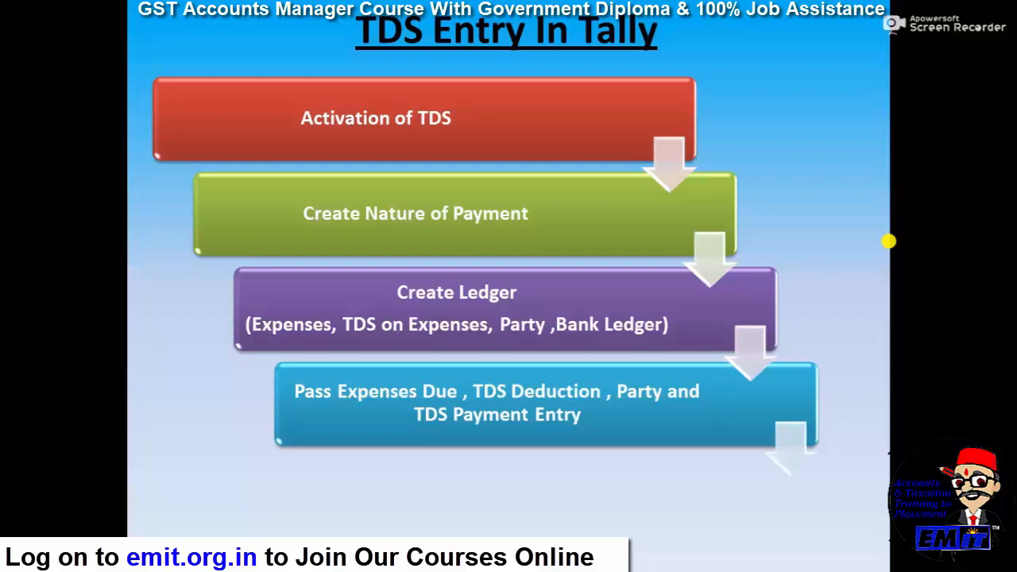
key("Right")
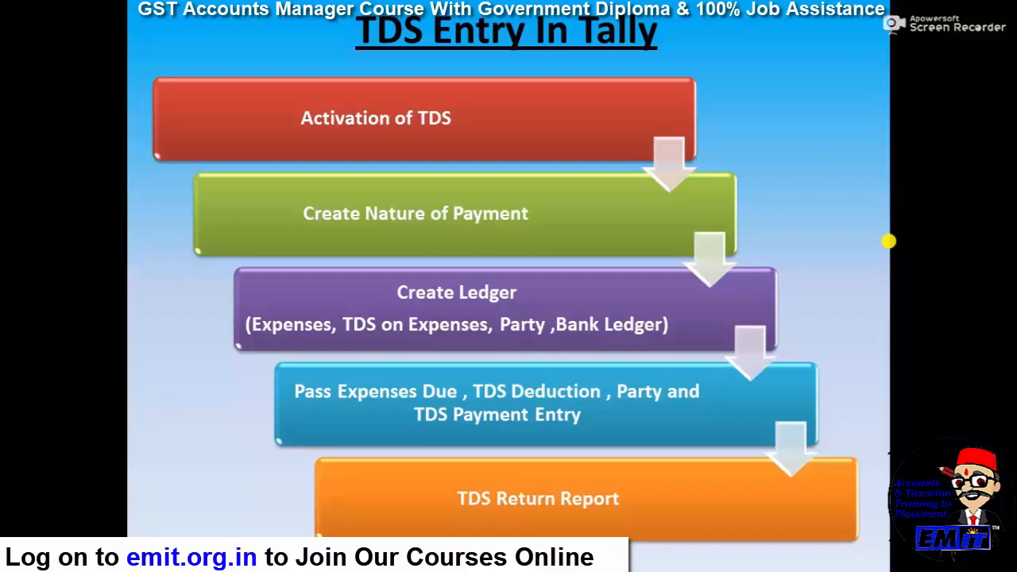
key("alt+Tab")
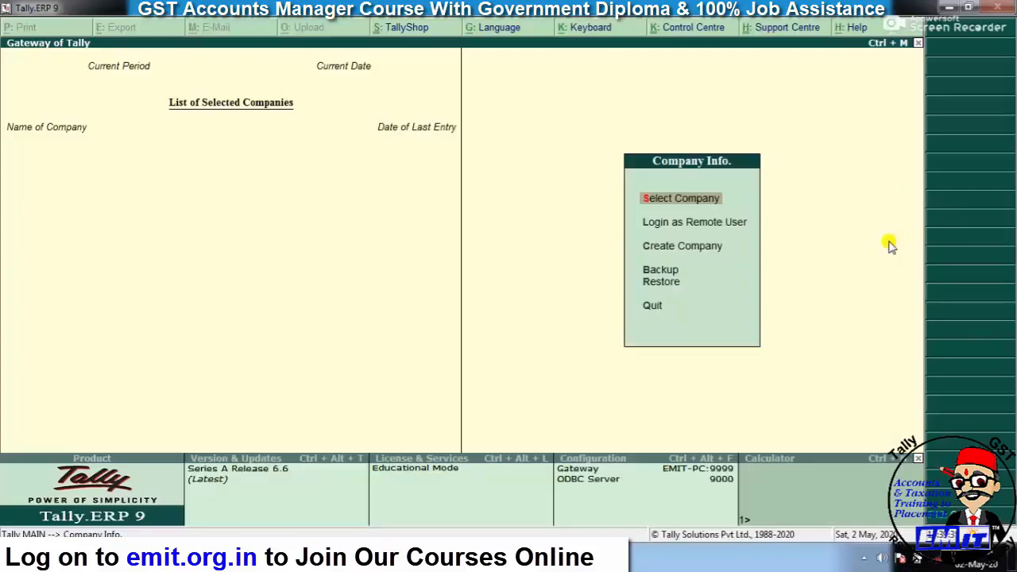
- Start a new company named 'Tds Emit' and enter its street address
key("Down")
key("Down")
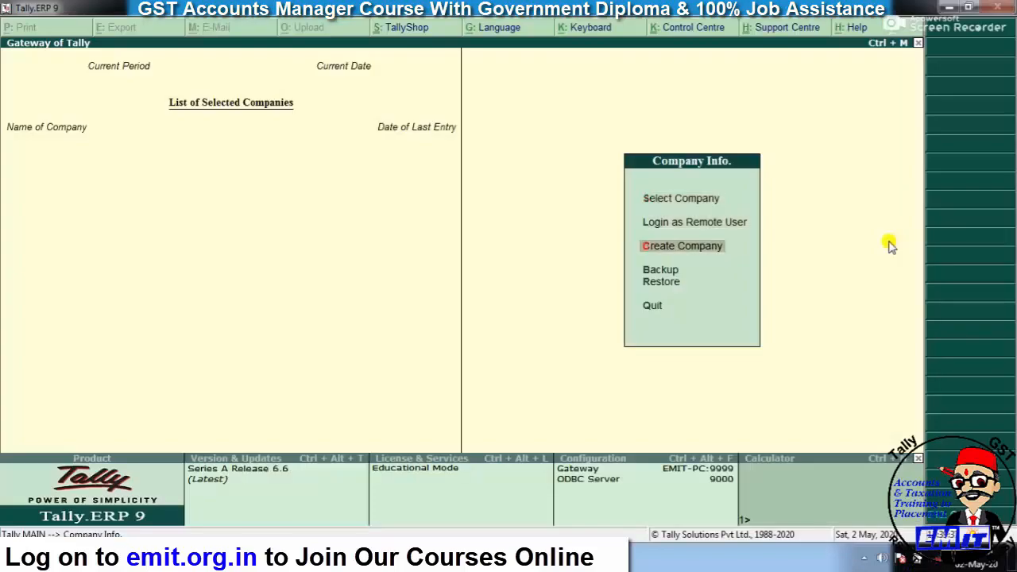
key("Return")
type("Tds Emit")
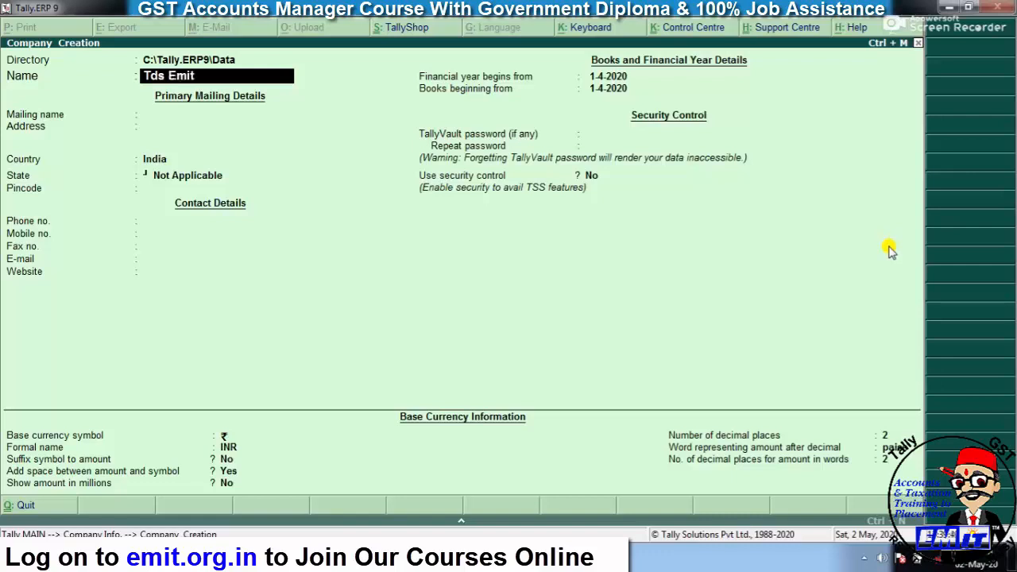
key("Return")
key("Return")
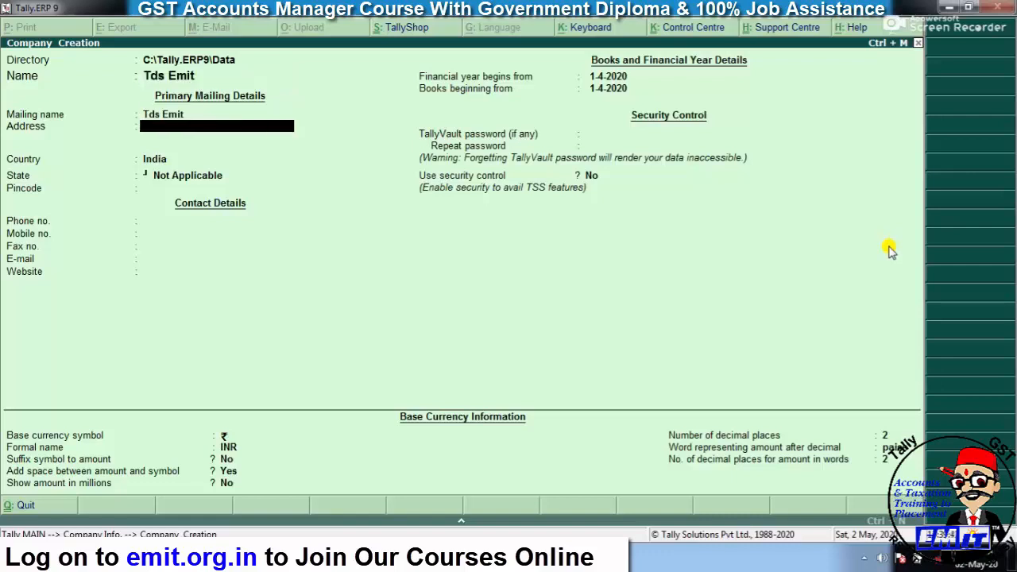
type("Manu Marg")
key("Return")
key("Return")
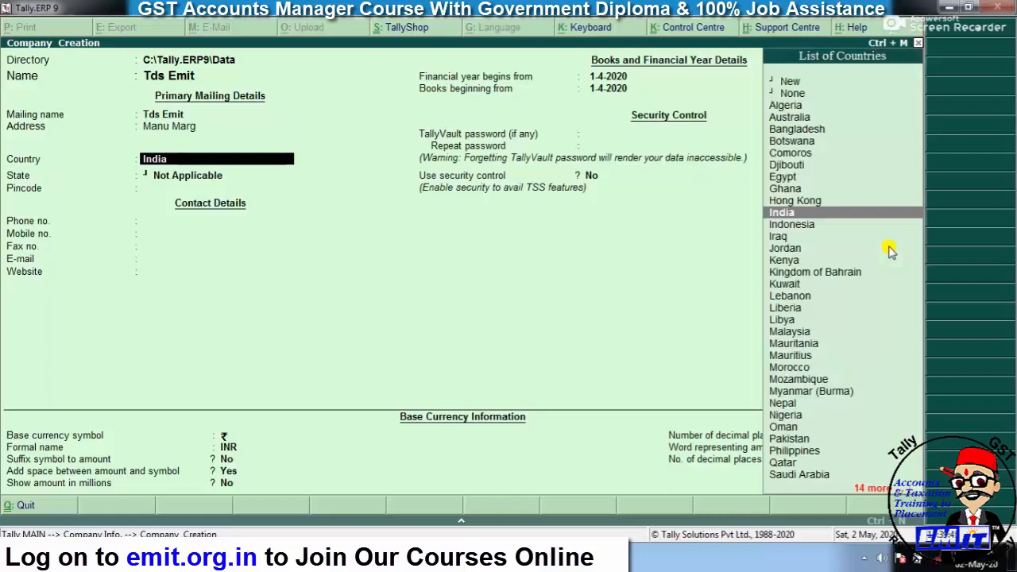
- Set India and Rajasthan, add the company's pincode and phone number, and save the company
key("Return")
type("ra")
key("Return")
type("301001")
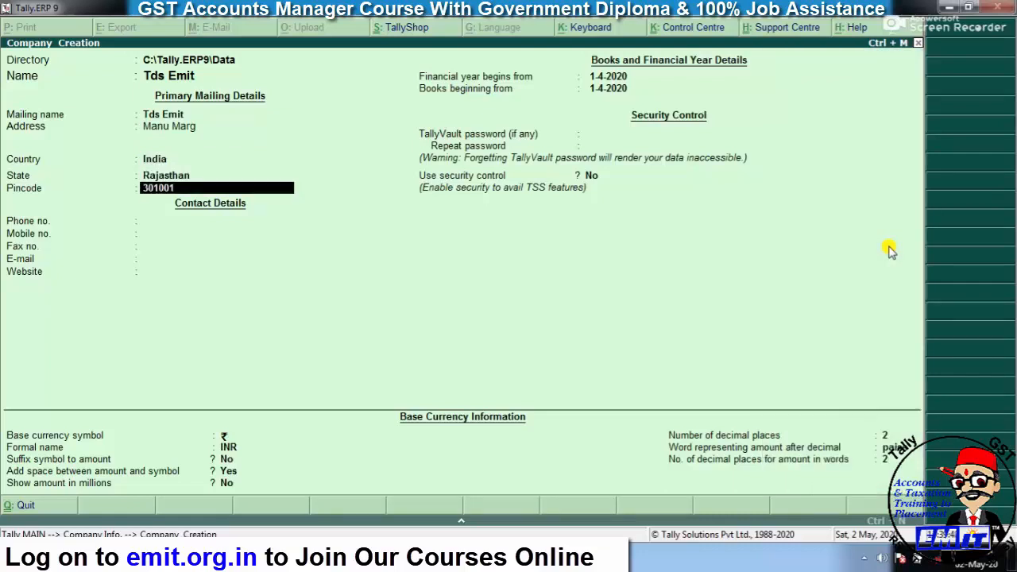
key("Return")
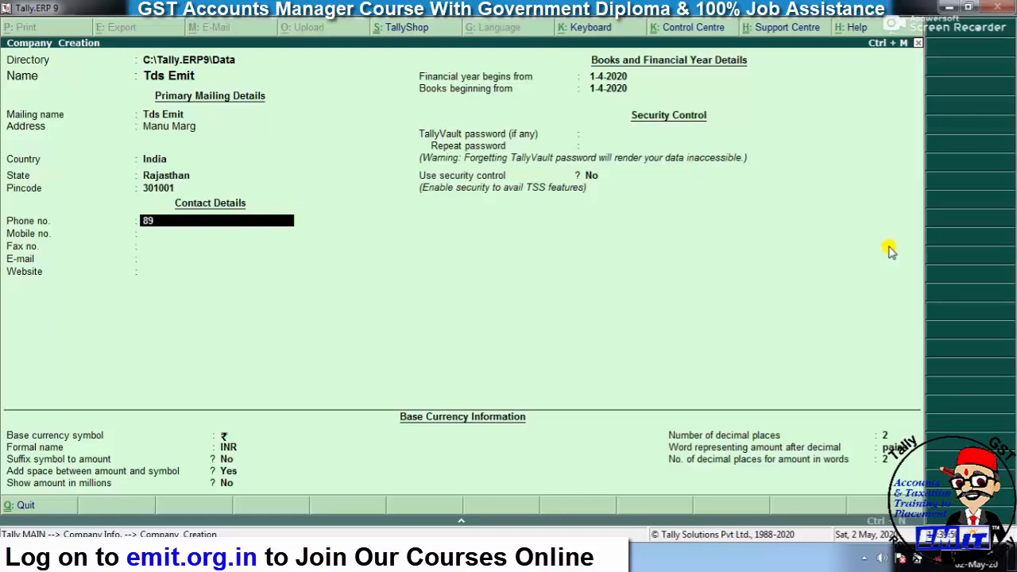
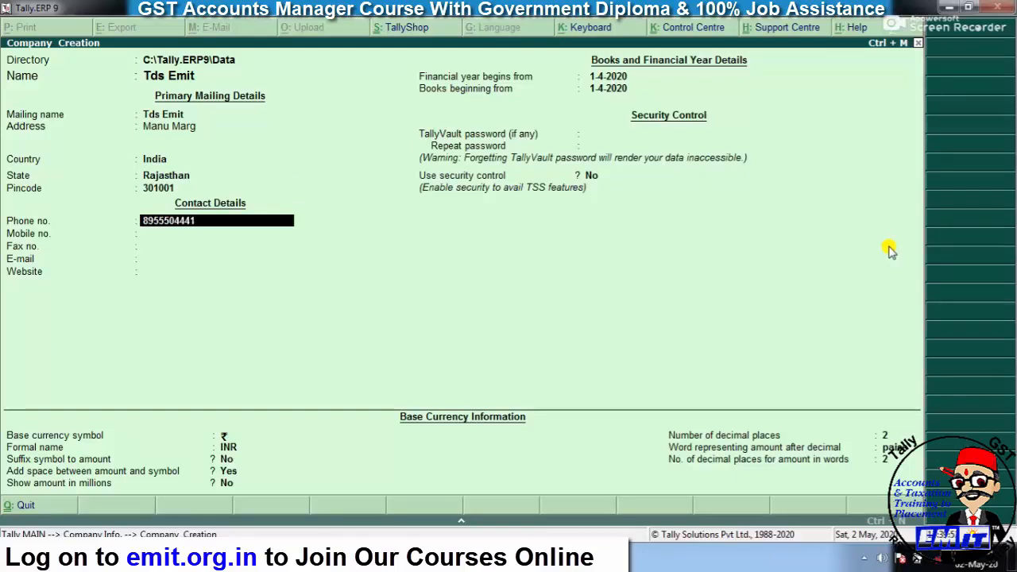
key("Return")
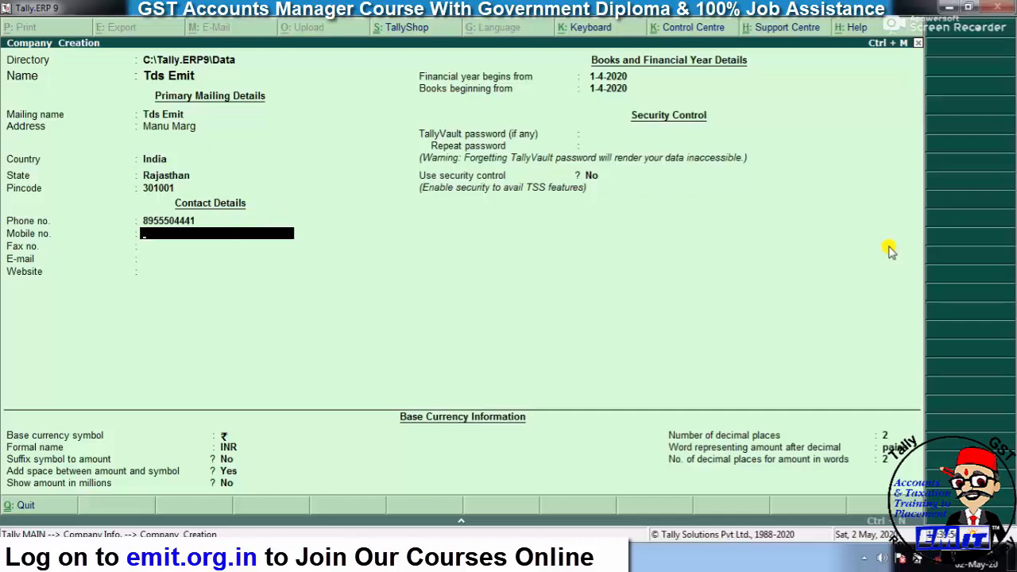
key("ctrl+a")
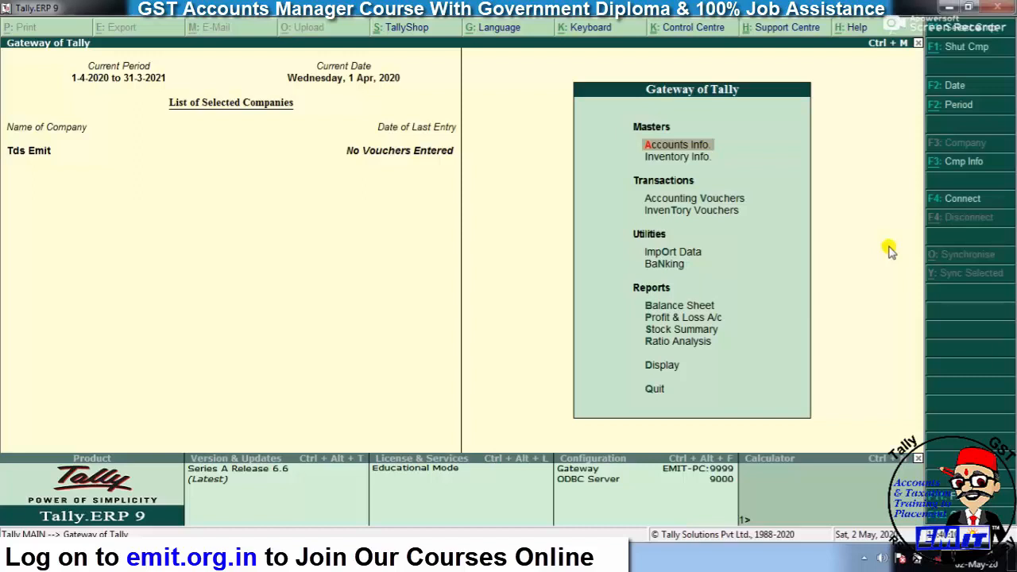
- Enable Tax Deducted at Source in Statutory & Taxation features and open the TDS deductor details
key("F11")
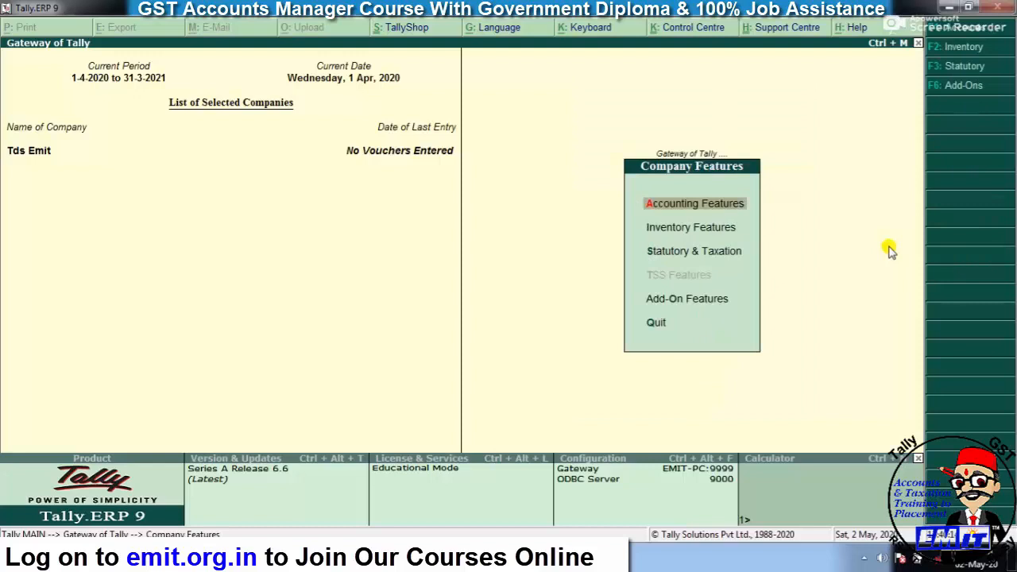
key("Down")
key("Down")
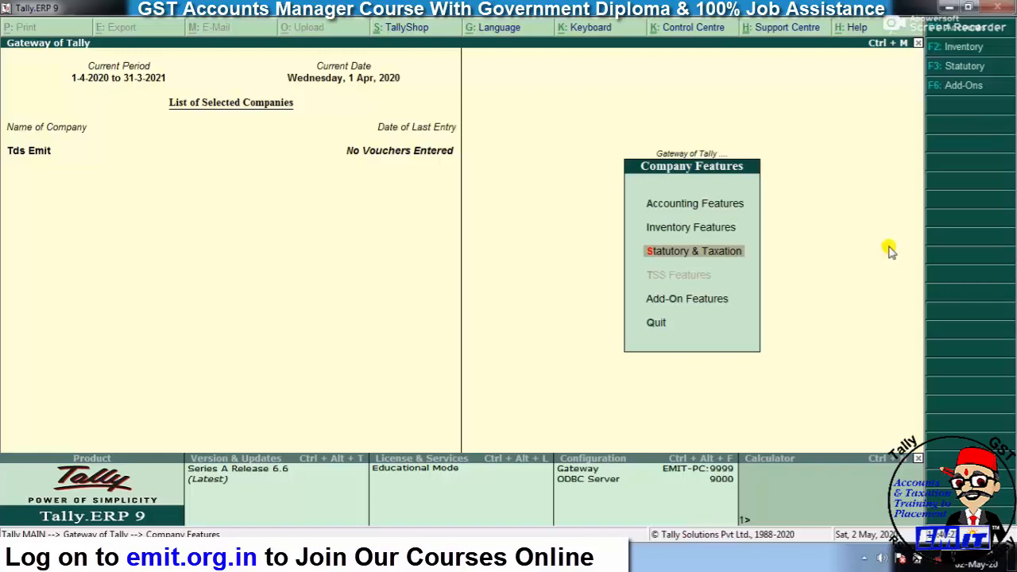
key("Return")
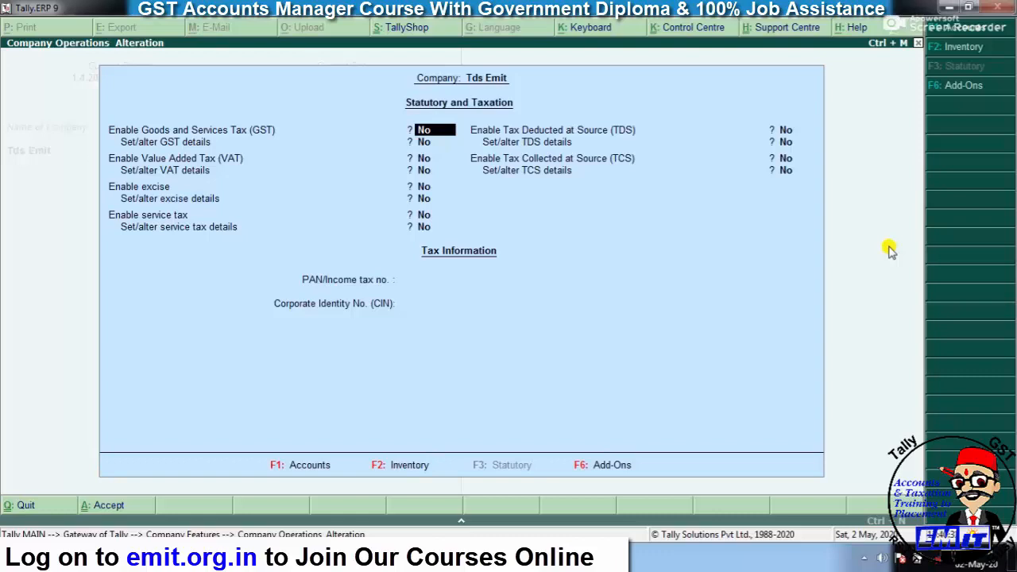
key("Return")
key("Return")
key("Return")
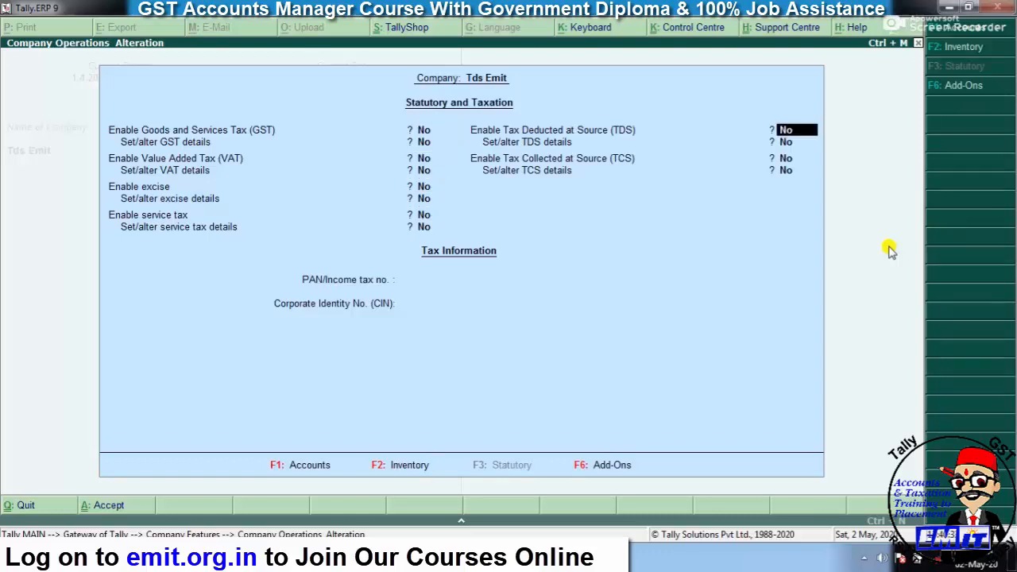
type("y")
key("Return")
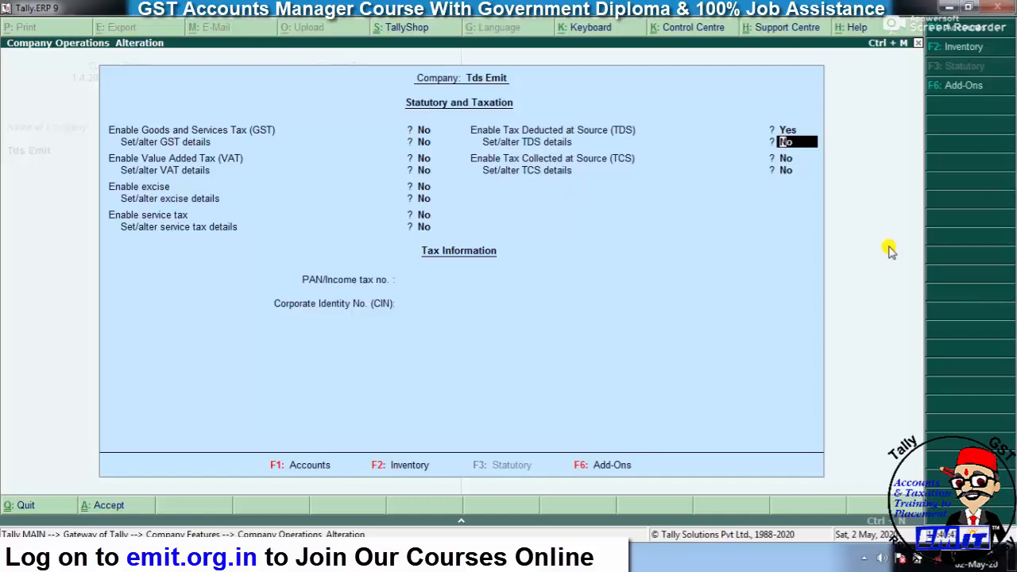
key("y")
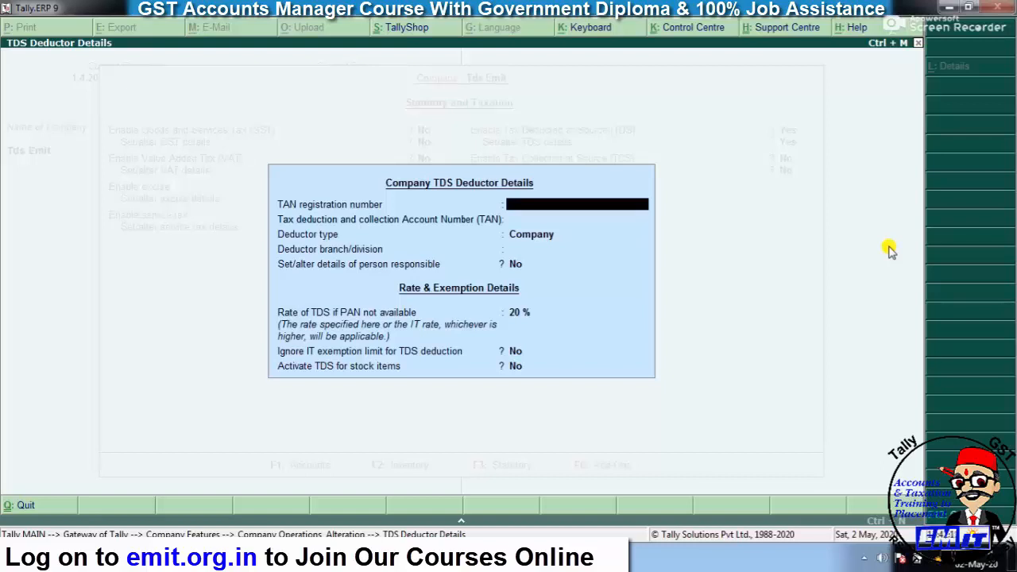
- Enter the company's TAN in both the TAN registration and TAN account number fields
type("CALC12345F")
key("Return")
key("BackSpace")
key("Return")
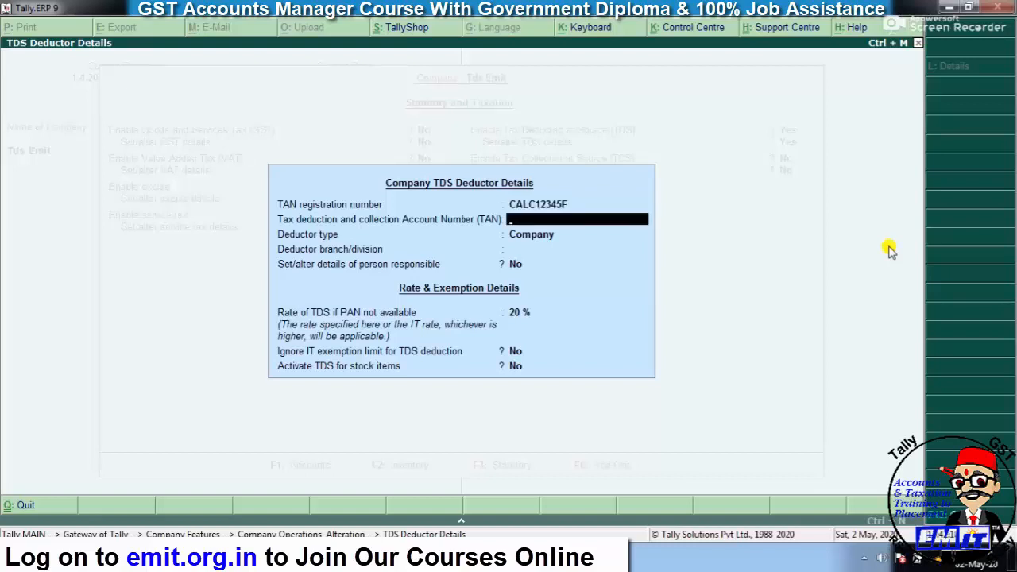
key("ctrl+alt+v")
- Set deductor type to Company and branch to Alwar, and open the person responsible details
key("Return")
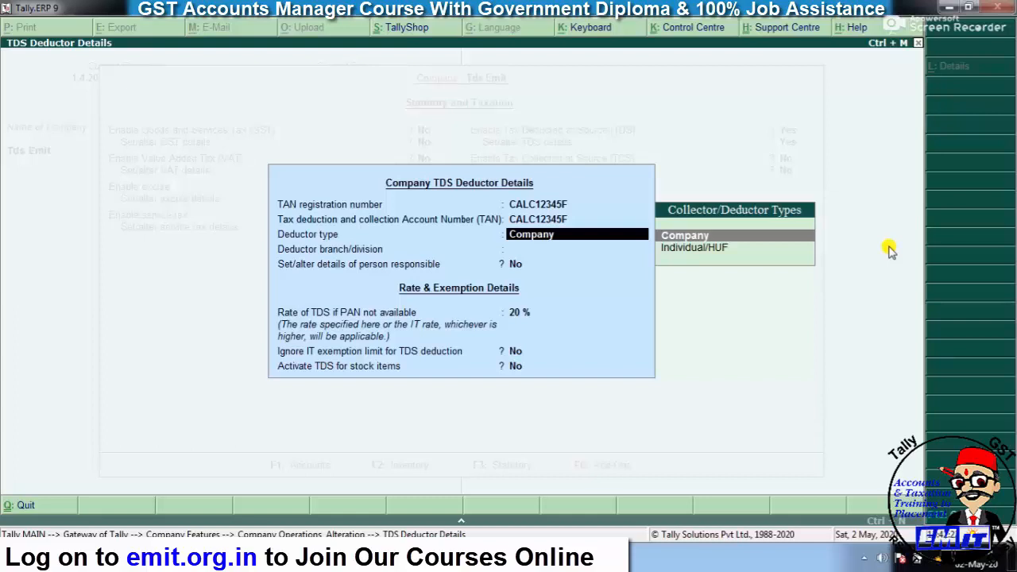
key("Down")
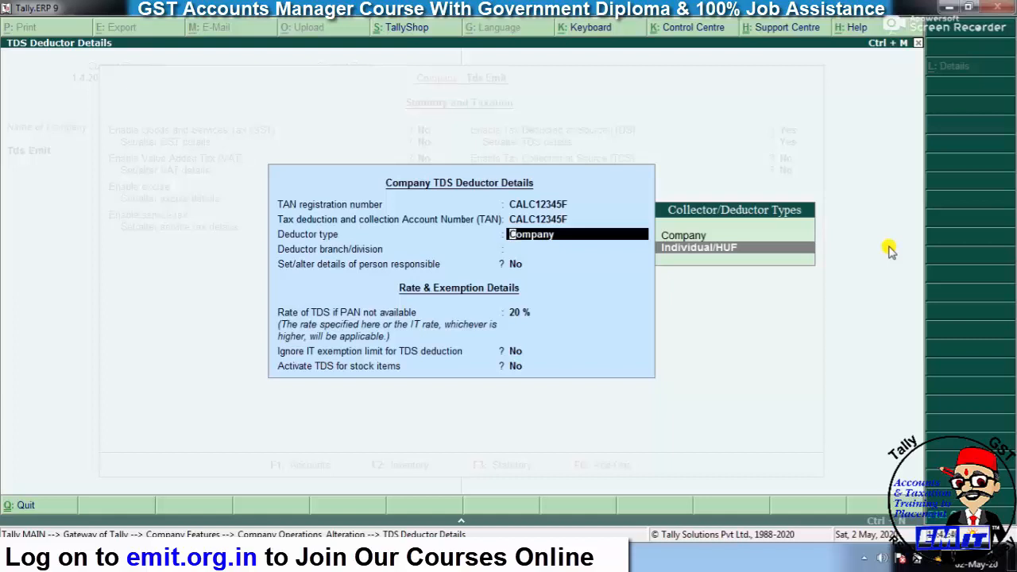
key("Up")
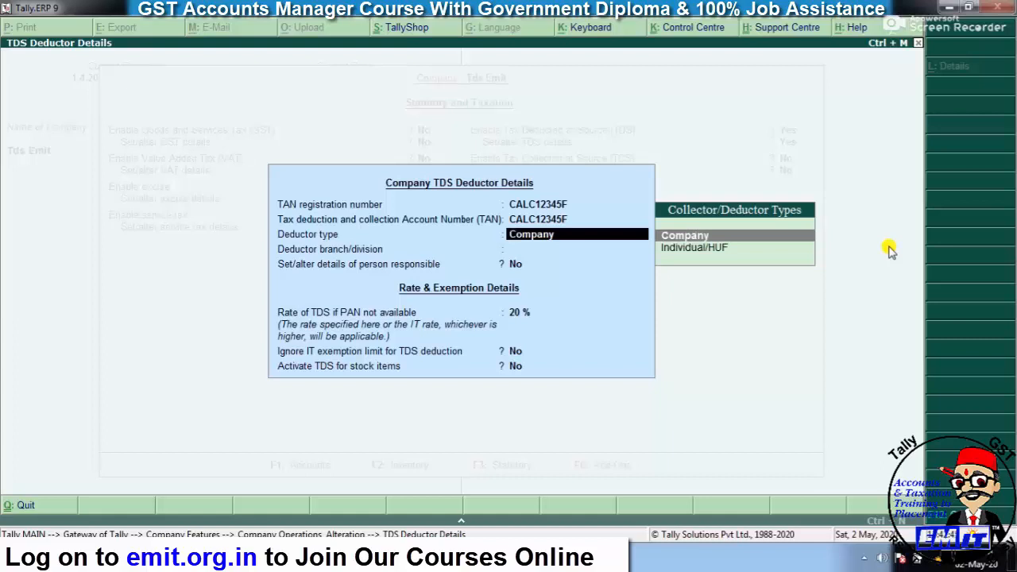
key("Return")
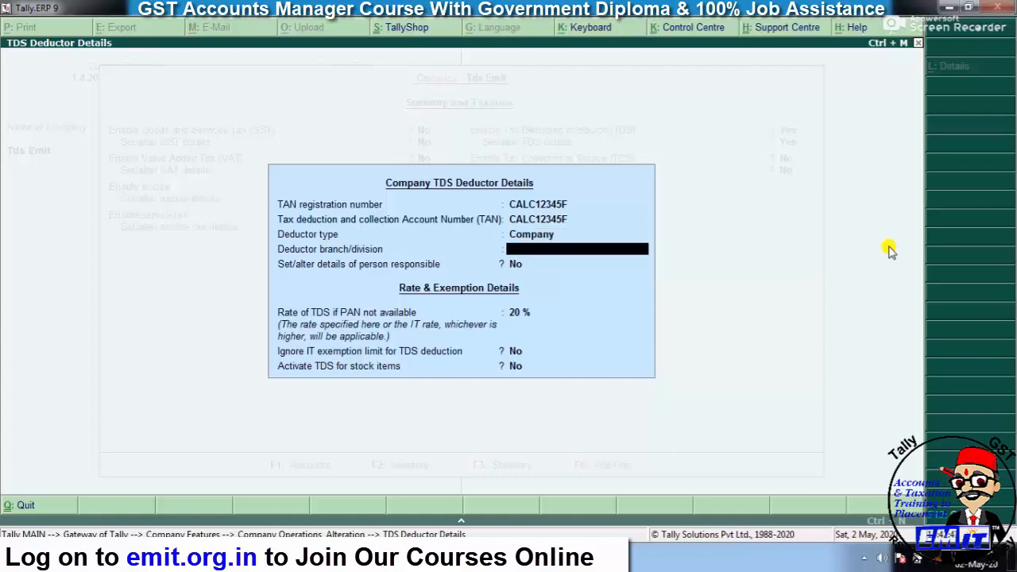
type("Alwar")
key("Return")
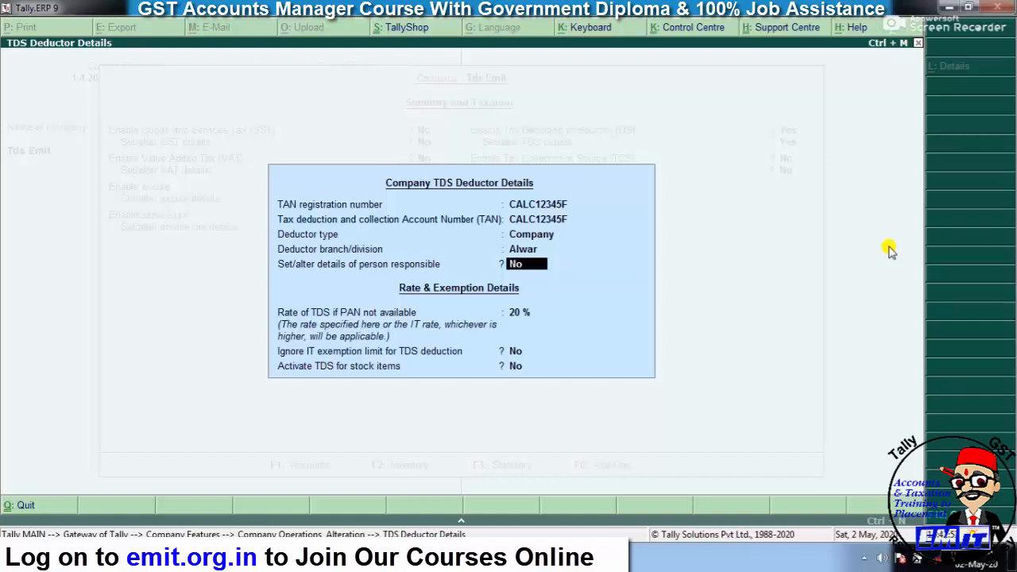
type("y")
key("Return")
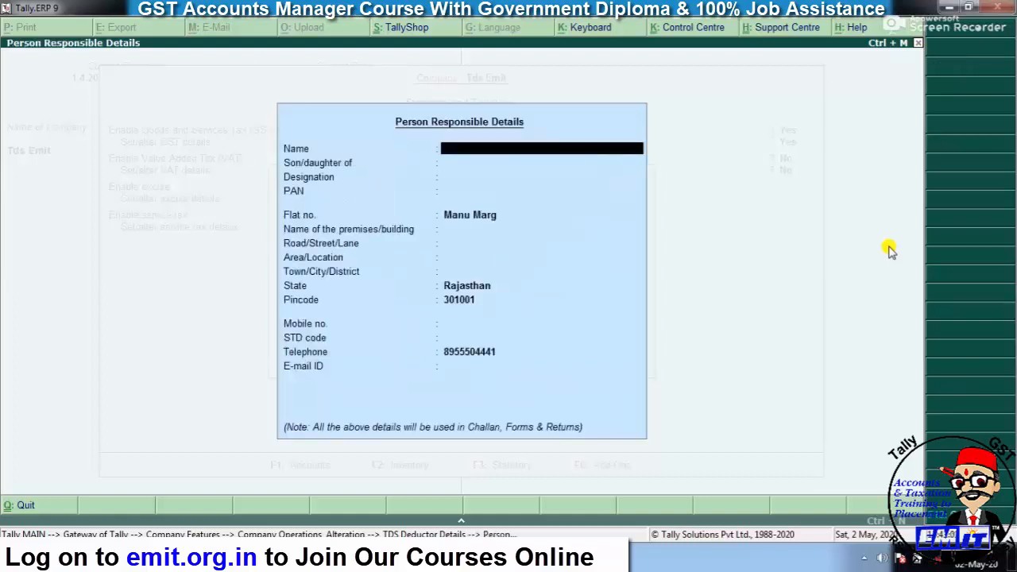
- Enter the responsible person's name, father's name, designation 'Acct Manager' and PAN
type("Mr Ram")
key("Return")
type("Mr Dasrath")
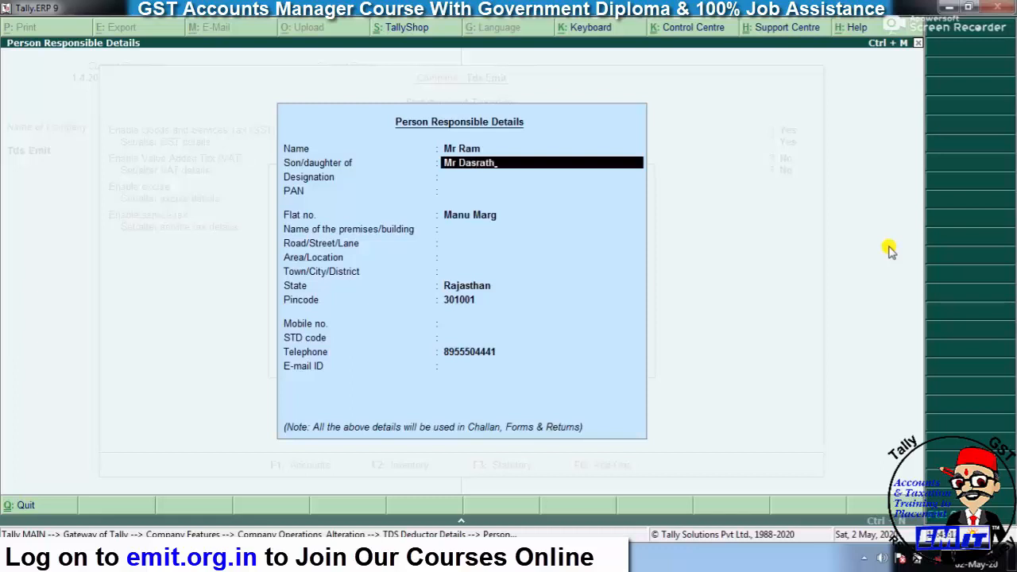
key("Return")
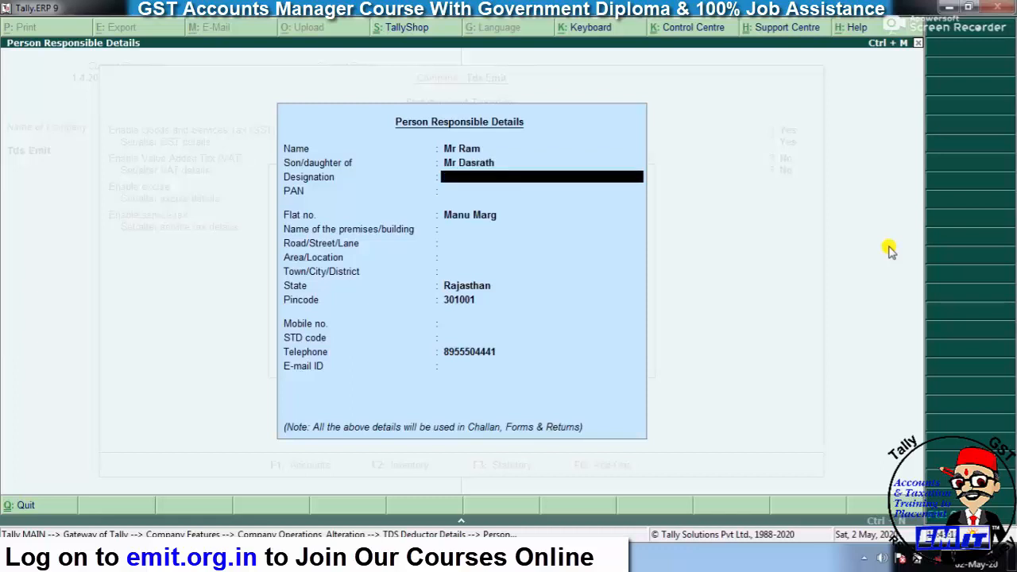
type("Acct Manager")
key("Return")
key("Return")
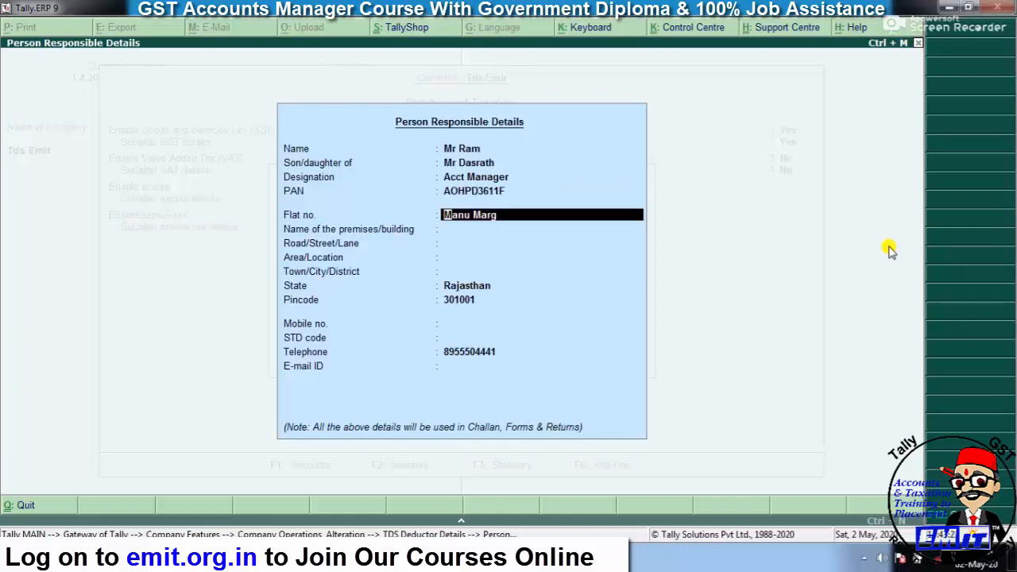
- Fill in the responsible person's premises, road and area address, then accept the details
key("Return")
type("Emit")
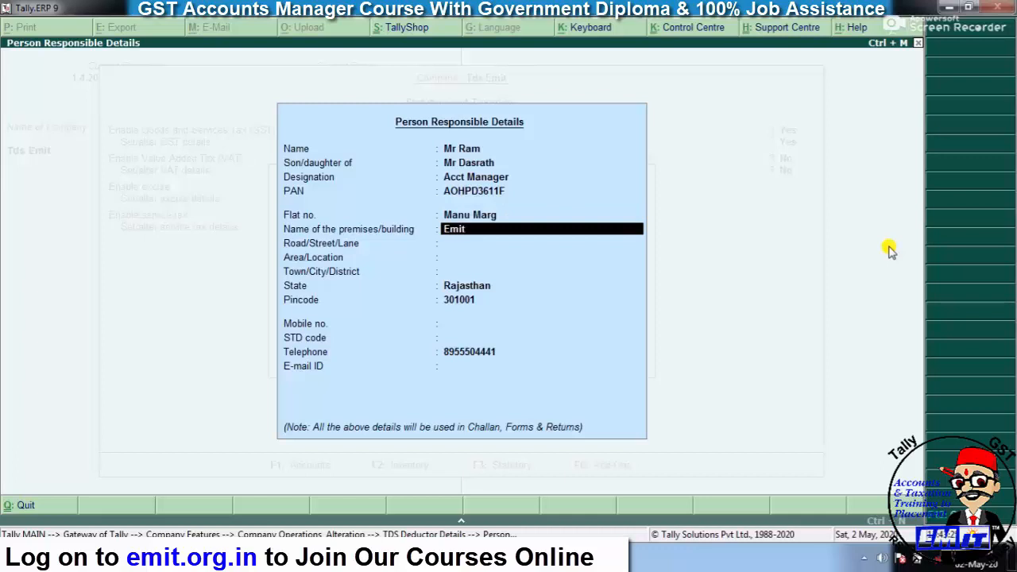
key("Return")
type("Man")
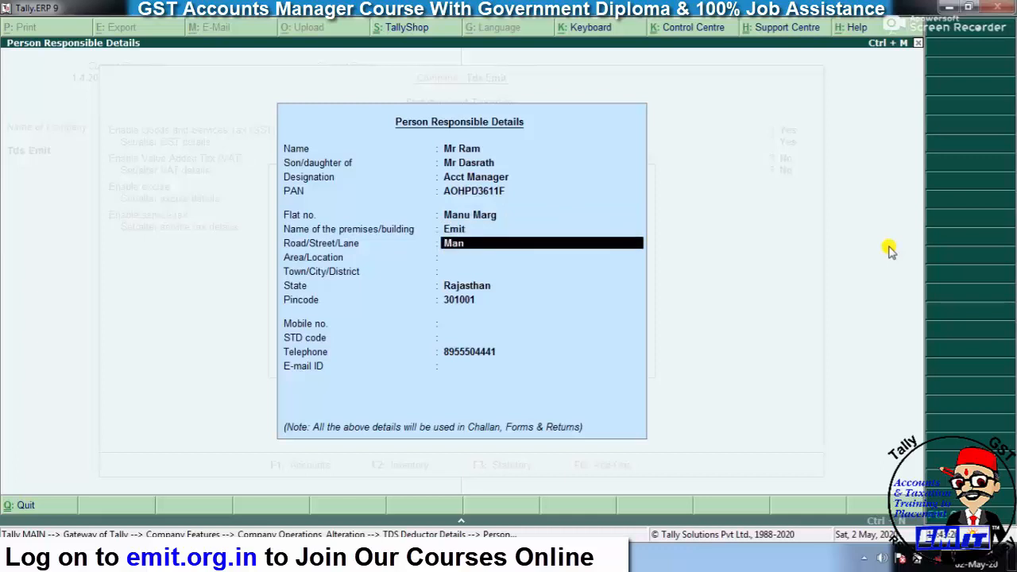
type("u ,Ar")
key("BackSpace")
key("BackSpace")
key("BackSpace")
key("BackSpace")
type("Marg")
key("Return")
type("A")
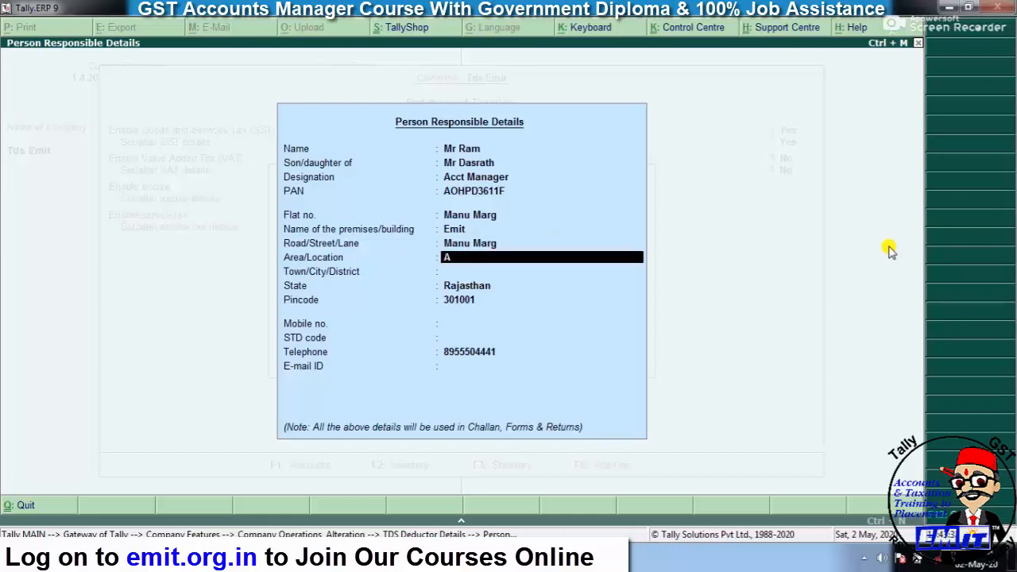
type("lwar")
key("Return")
type("Alwar")
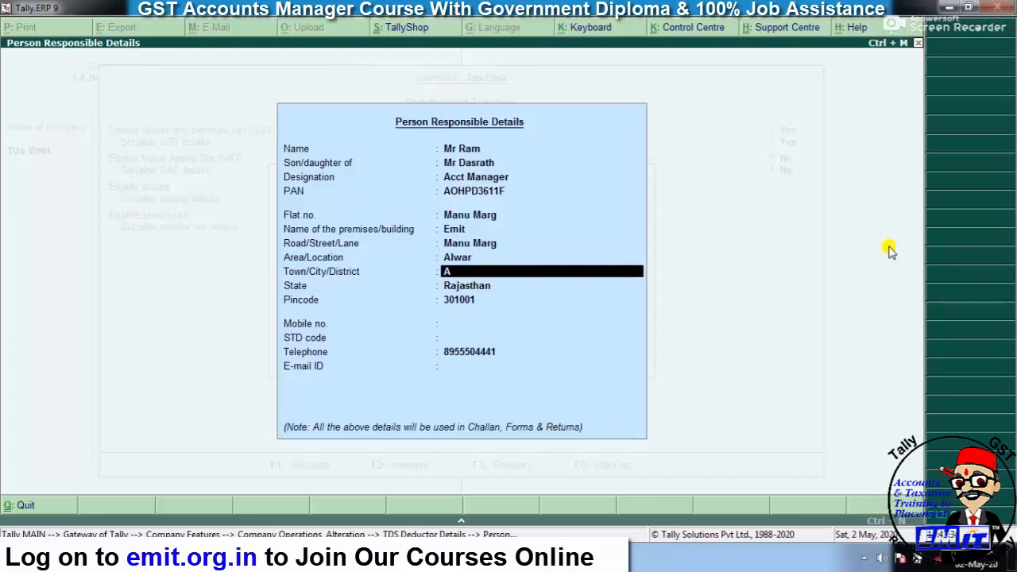
key("Return")
key("Return")
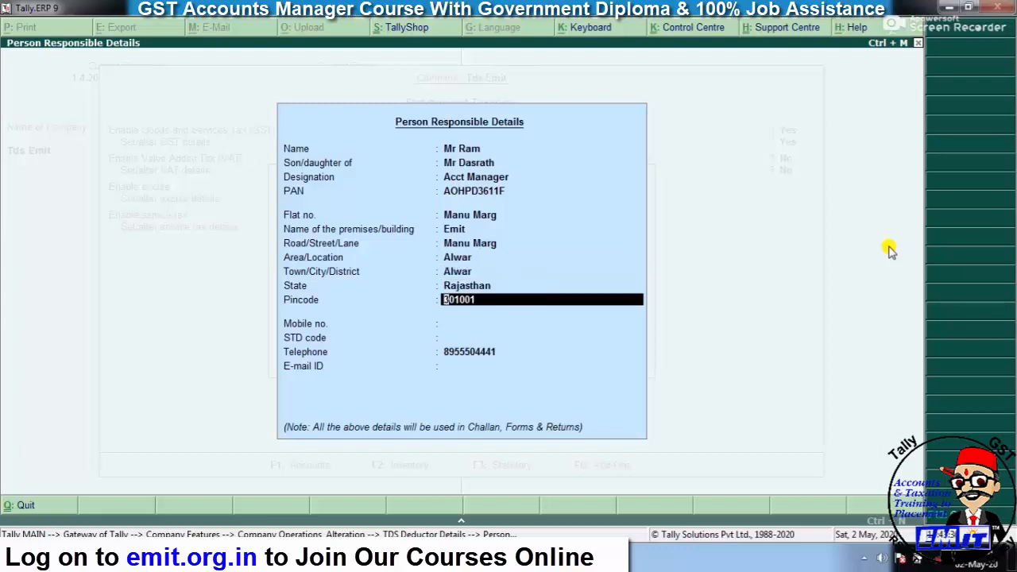
key("Return")
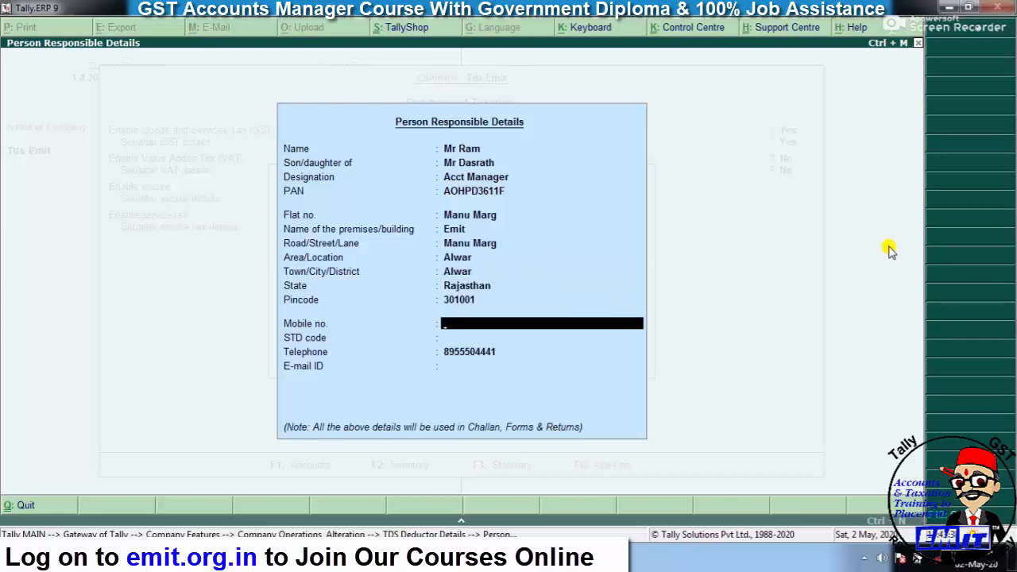
key("Return")
key("Return")
key("Return")
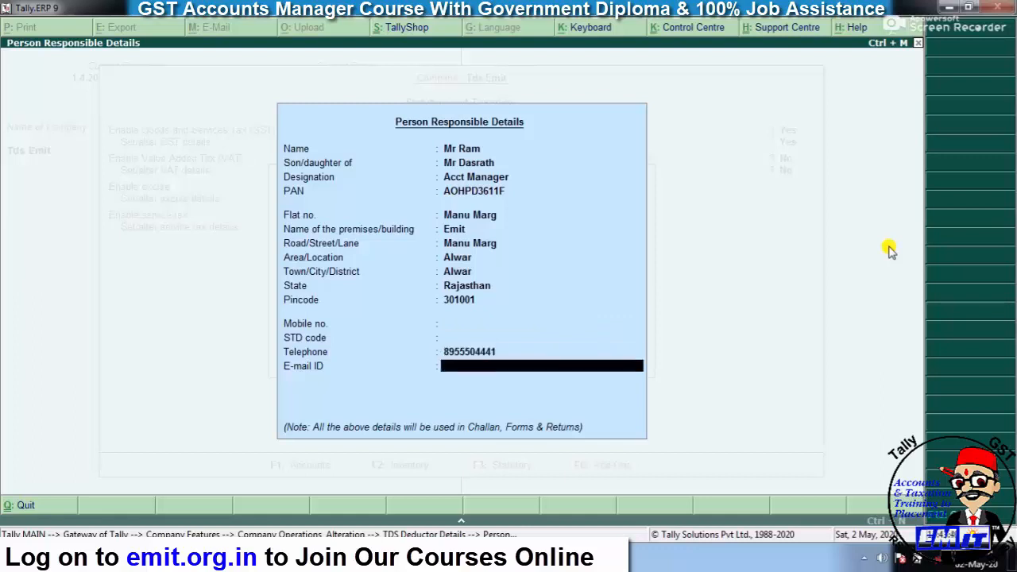
key("Return")
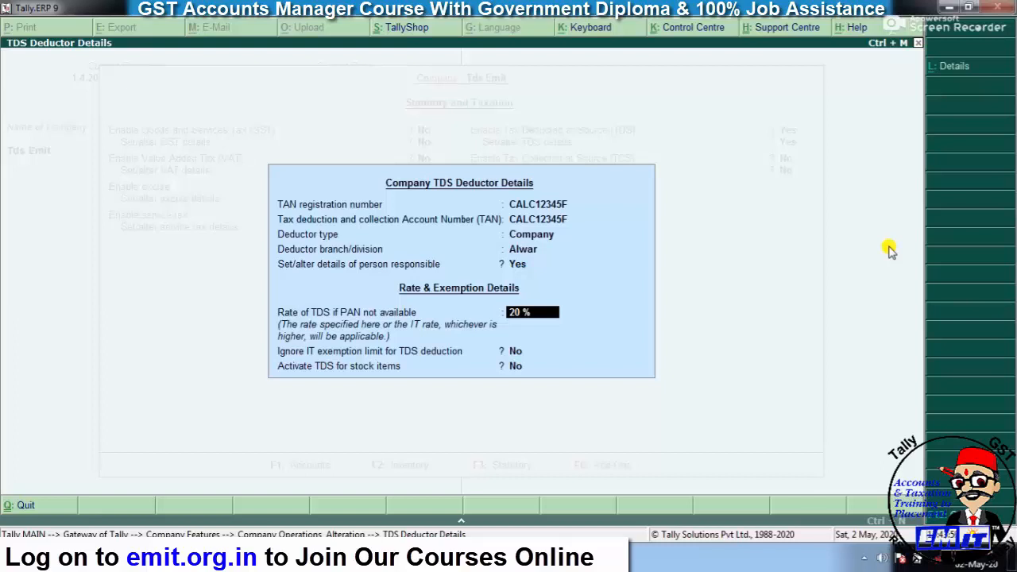
- Accept the TDS deductor details and statutory changes, then return to Gateway of Tally
key("Return")
key("Return")
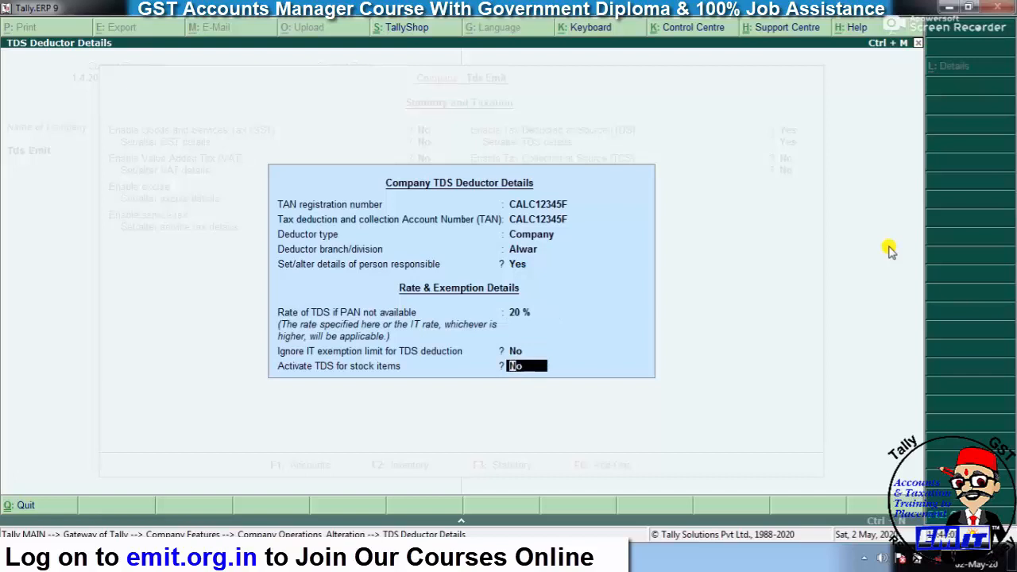
key("Return")
key("Return")
key("Return")
key("Return")
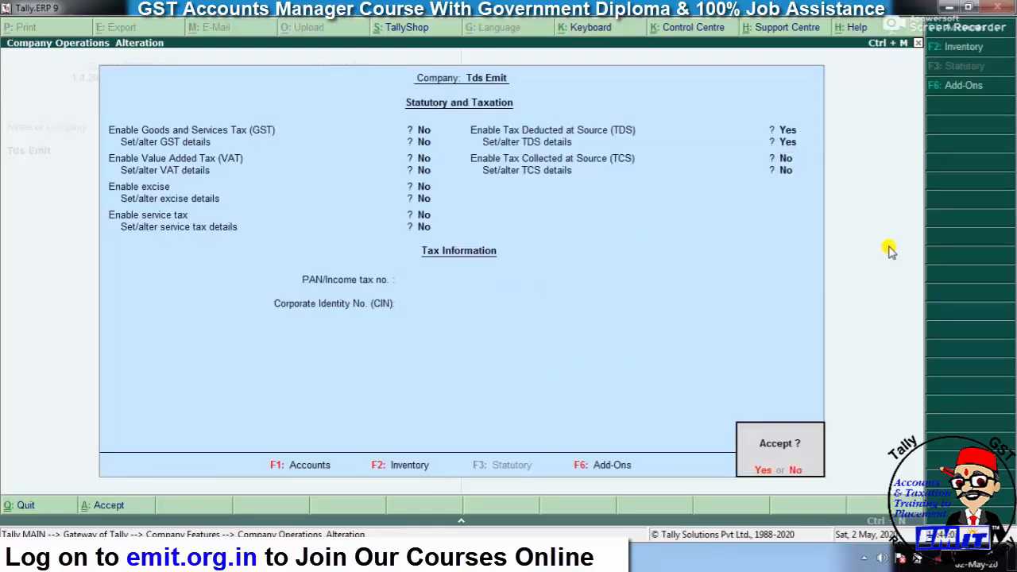
key("Return")
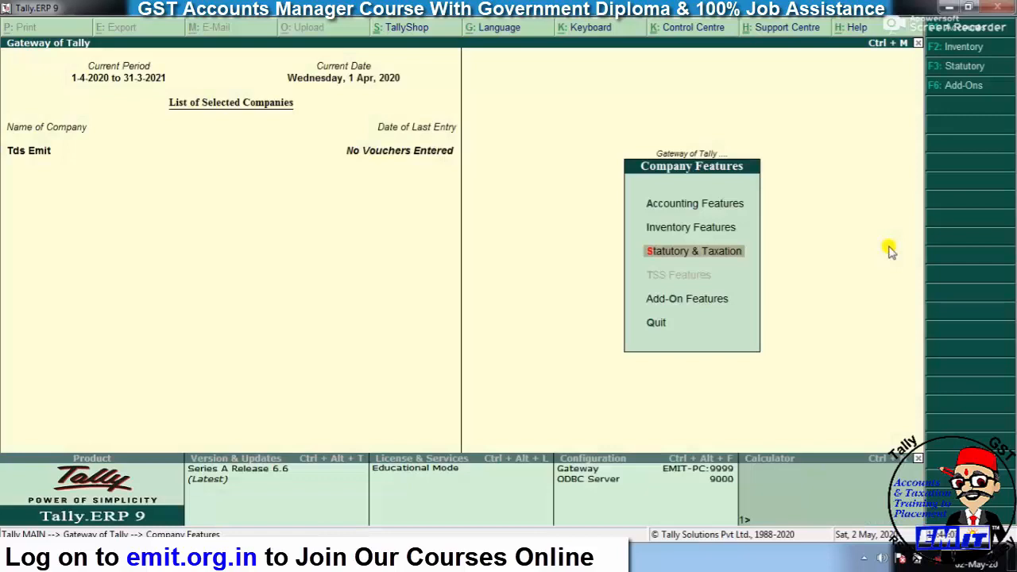
key("Escape")
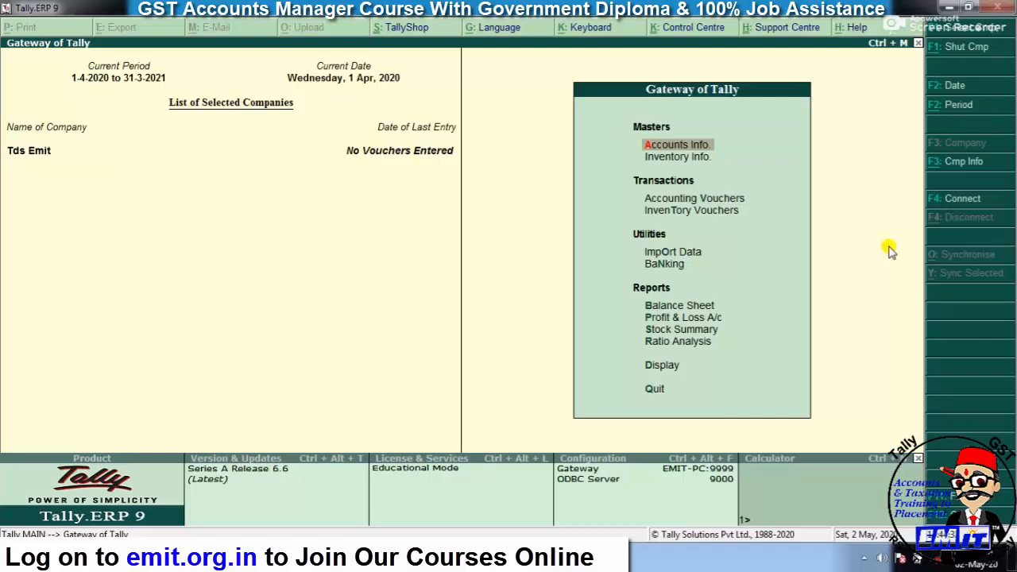
- Go through Accounts Info and Statutory Info to create a new TDS Nature of Payment
key("Return")
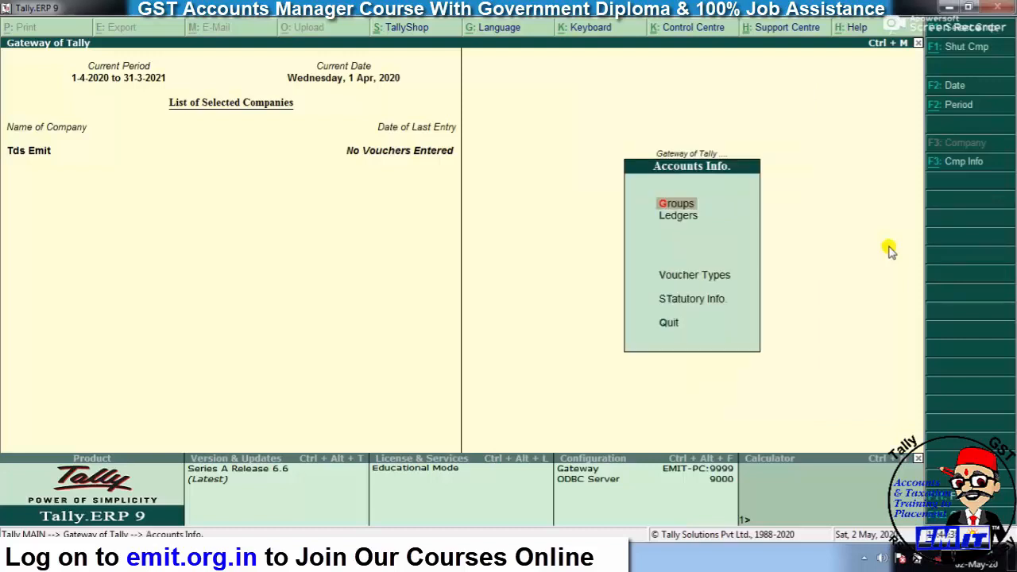
key("Down")
key("Down")
key("Down")
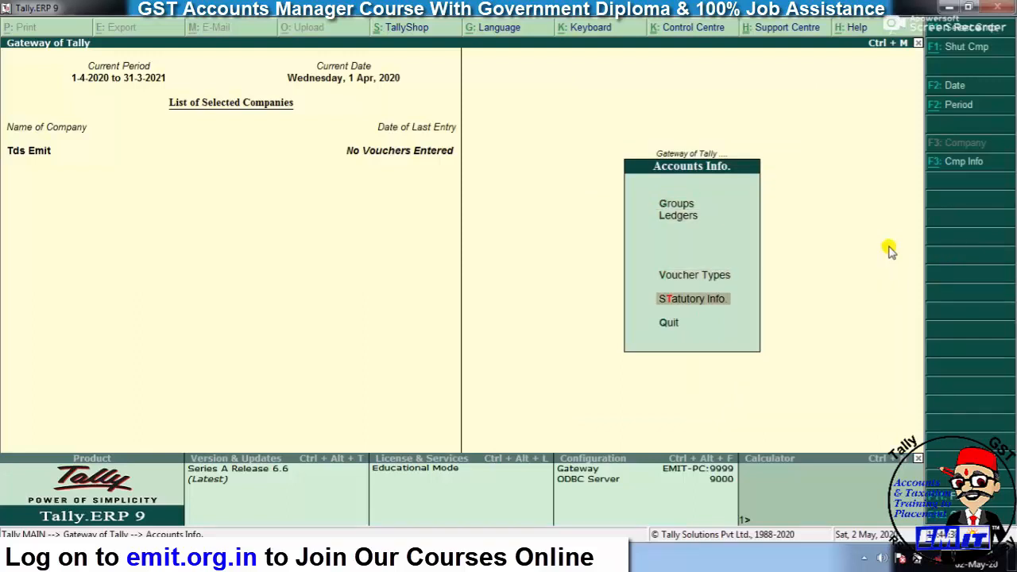
key("Return")
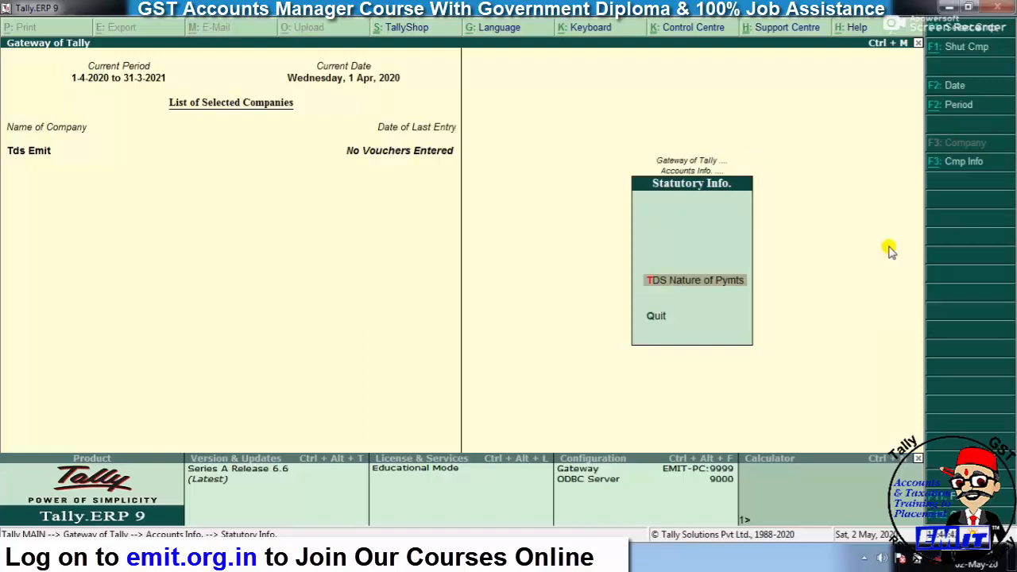
key("Return")
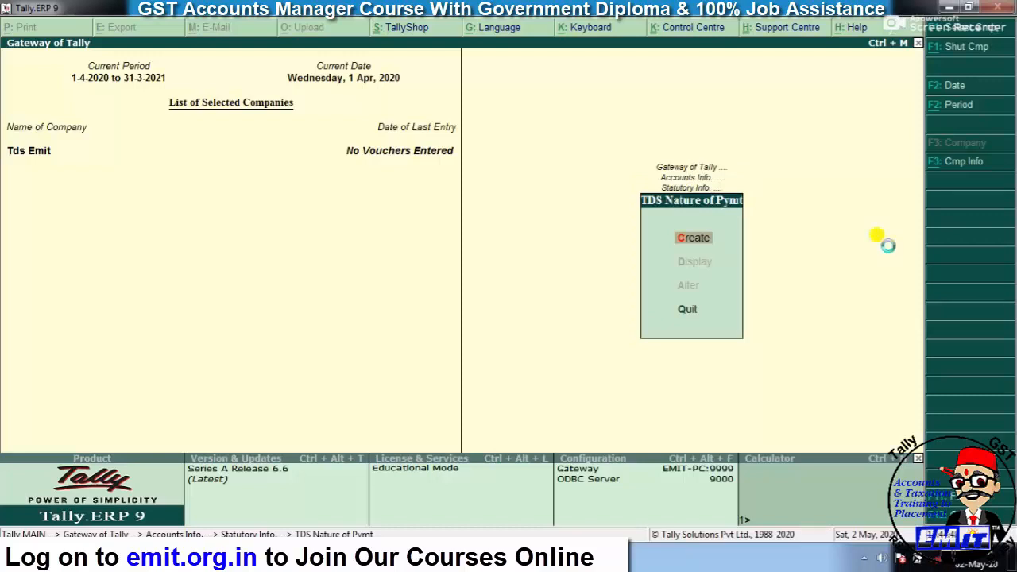
key("Return")
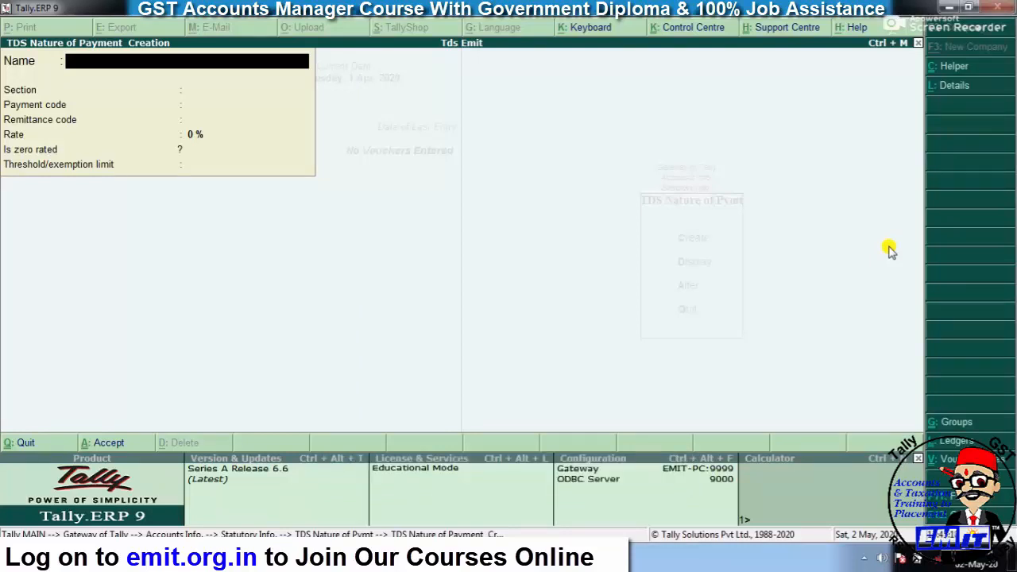
- Name the payment nature 'Tds on Interest' under section 194A
type("Tds on Interest")
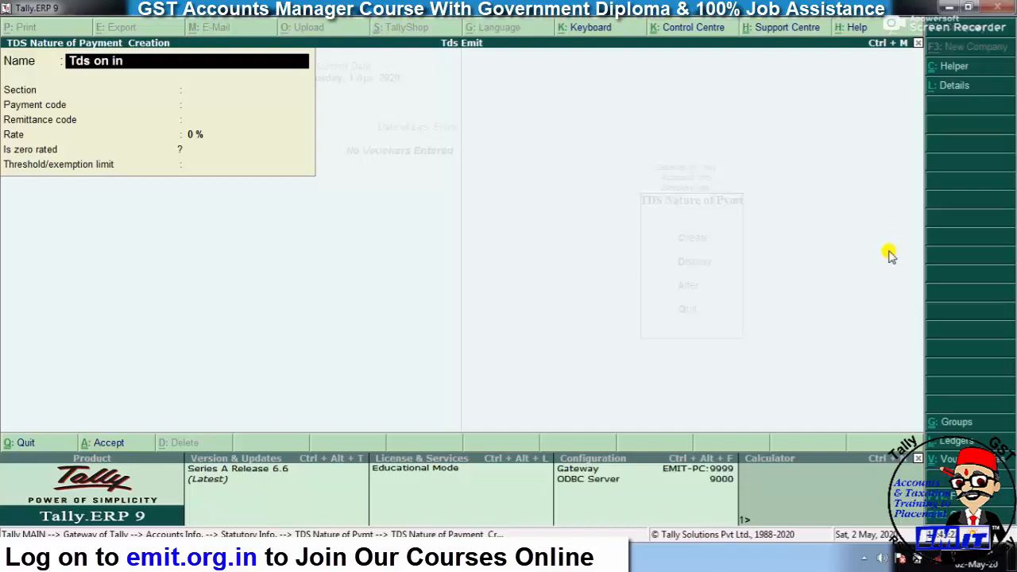
key("Return")
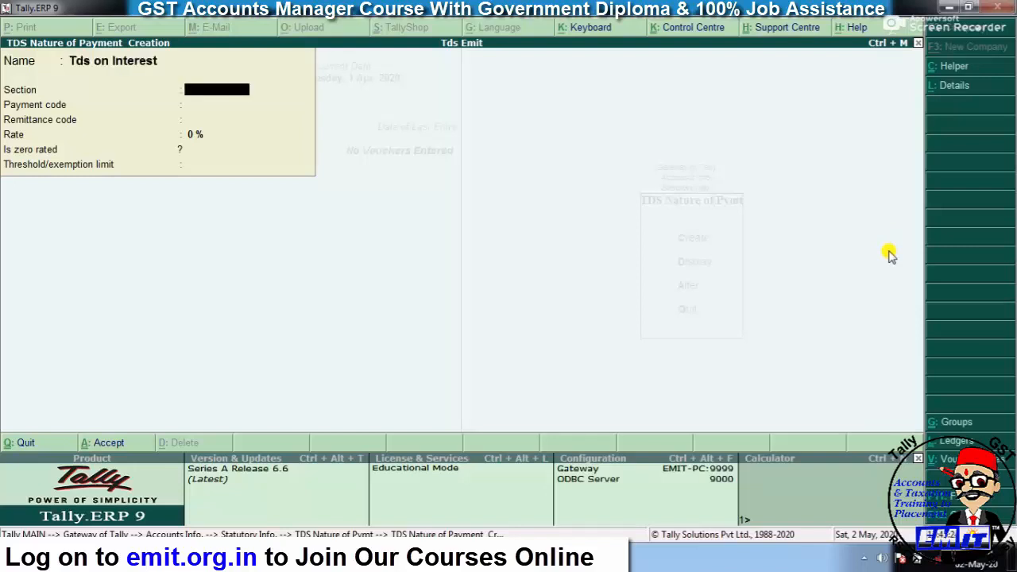
type("194a")
key("Return")
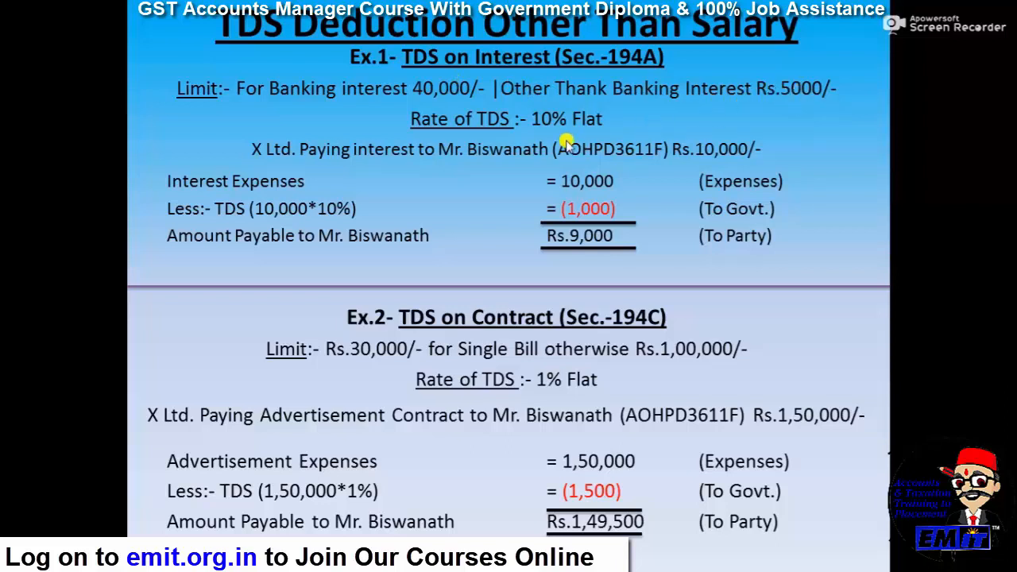
key("alt+Tab")
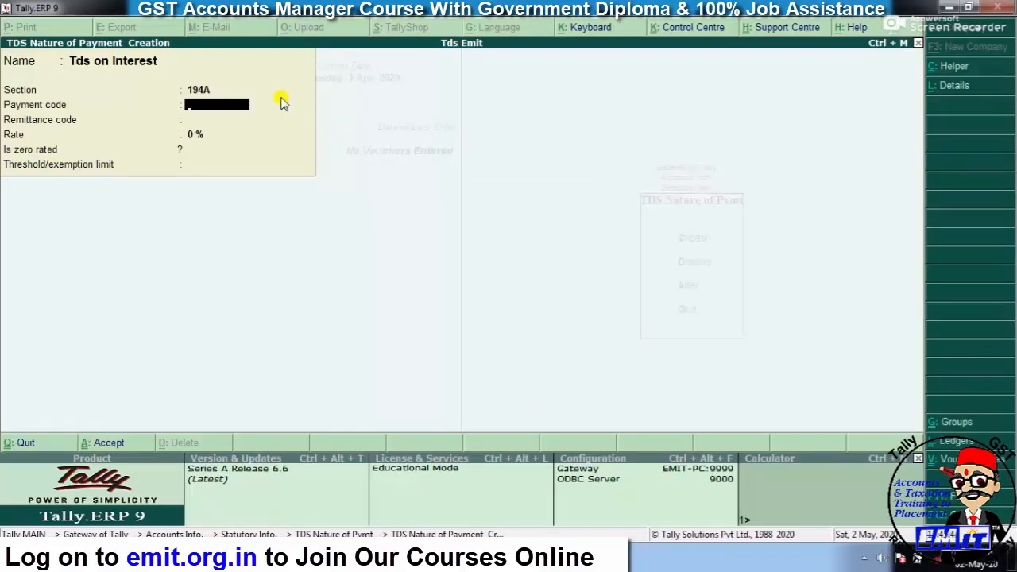
- Set payment and remittance codes 94A, rate 10% and threshold 5,000, then save
type("94A")
key("Return")
type("94A")
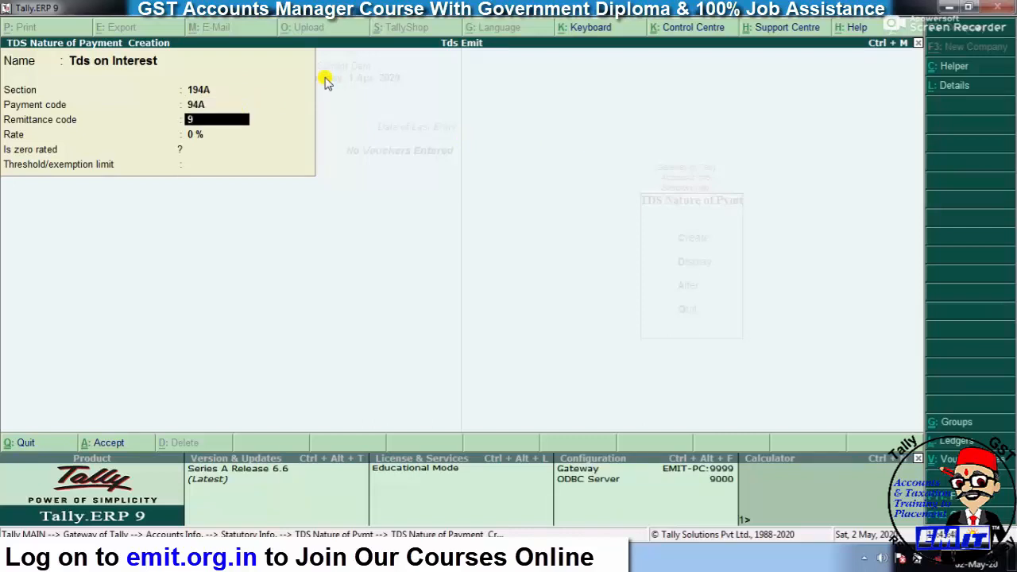
key("Return")
type("10")
key("Return")
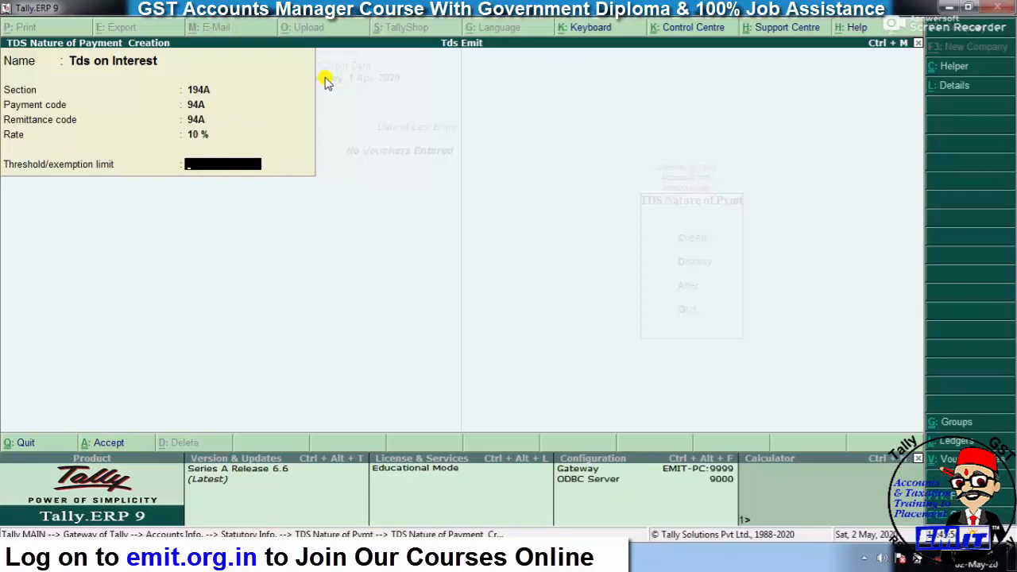
type("5000")
key("Return")
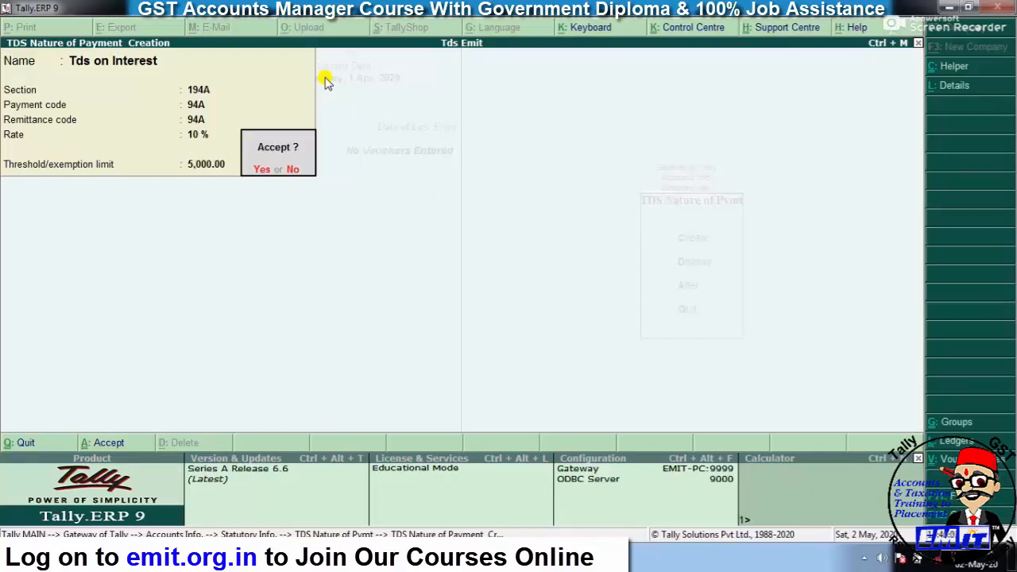
key("Return")
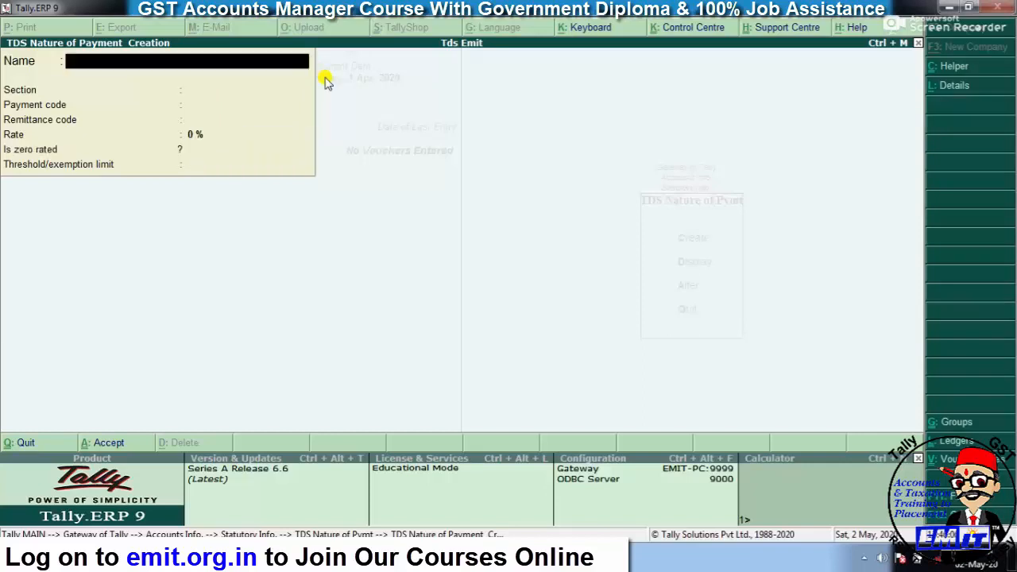
key("Escape")
key("Escape")
key("Escape")
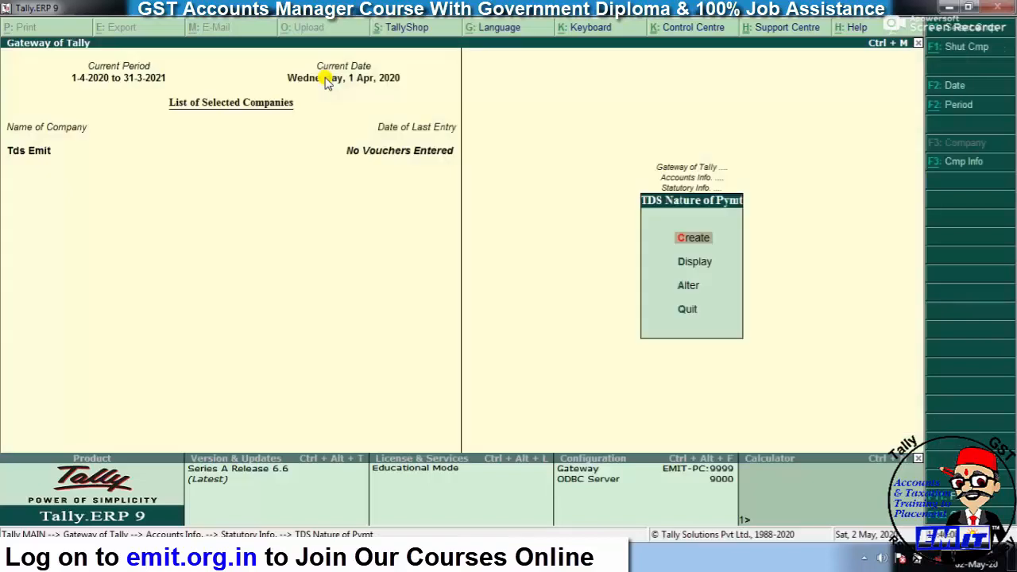
- Create a ledger named INTEREST EXP under Indirect Expenses
key("Escape")
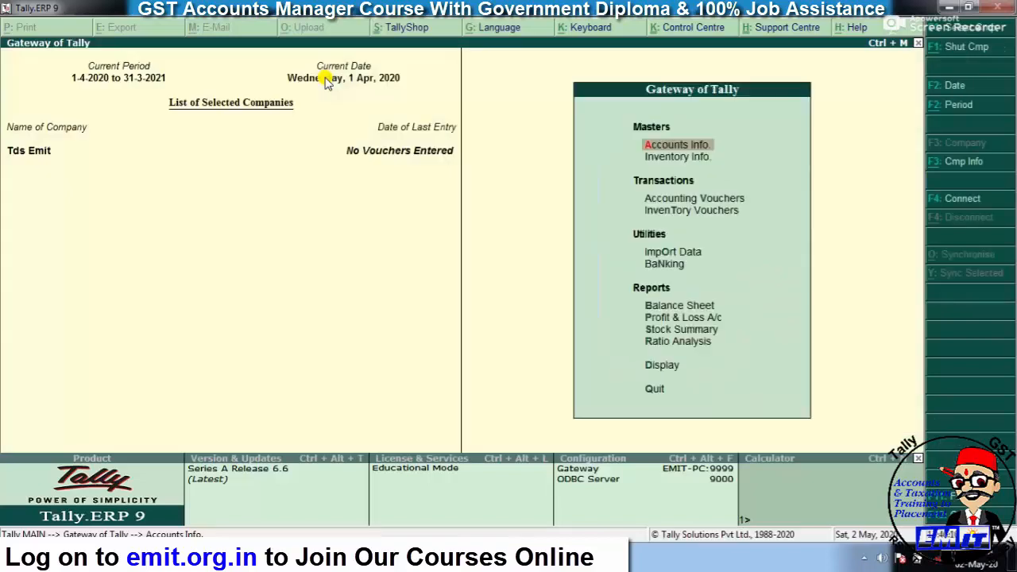
key("Return")
key("Down")
key("Return")
key("Return")
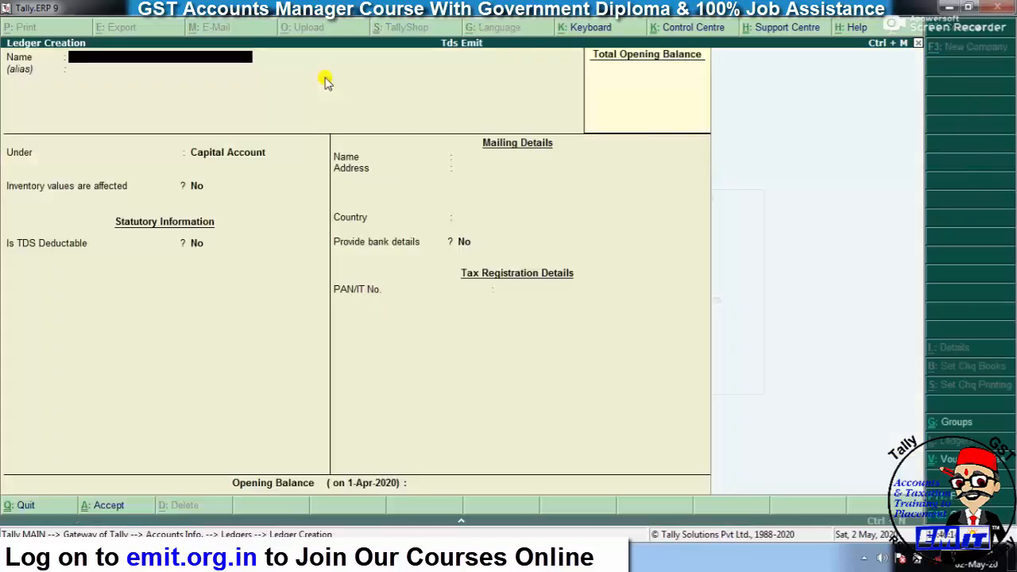
type("INTEREST EXP")
key("Return")
key("Return")
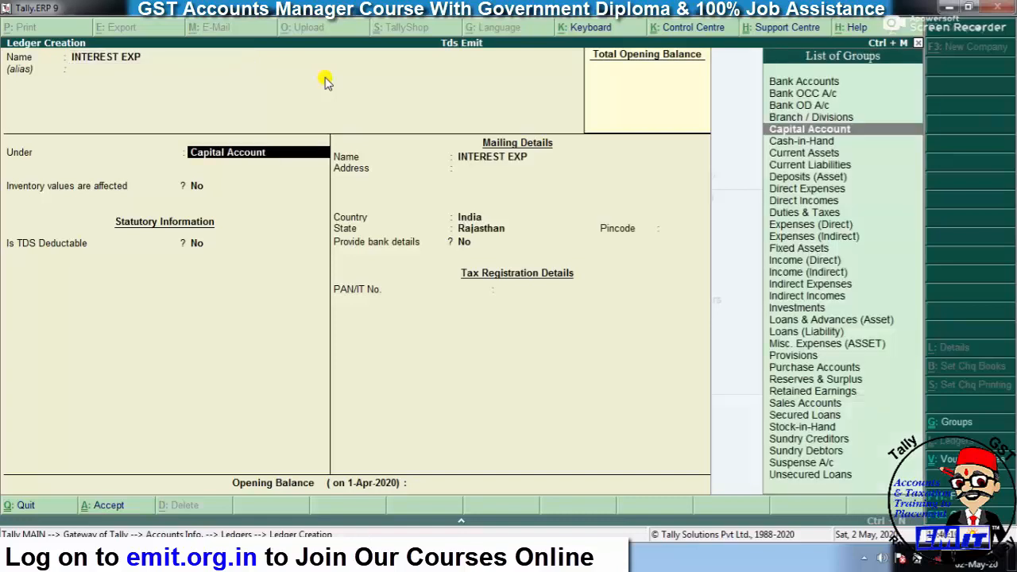
type("IND")
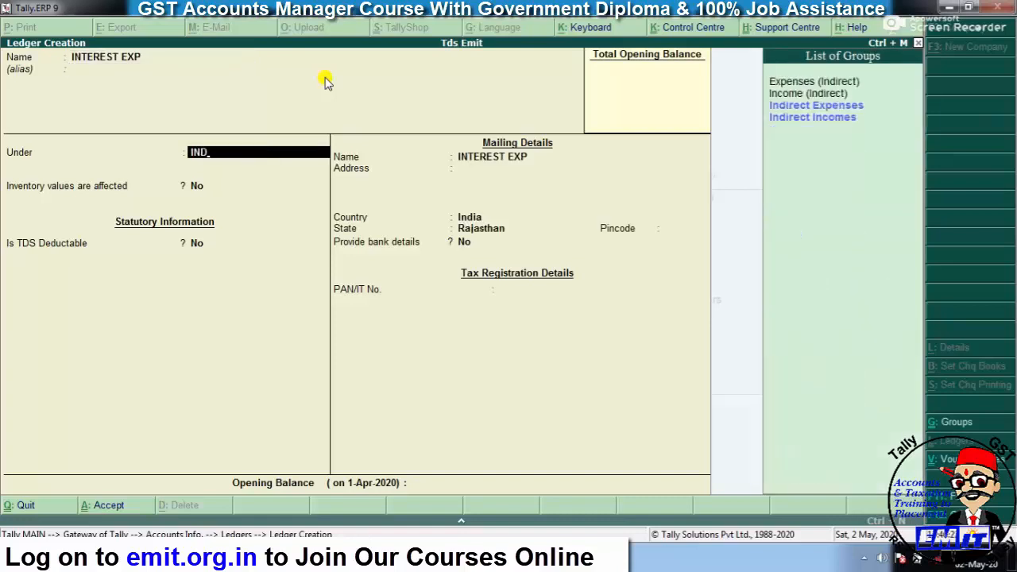
key("Down")
key("Up")
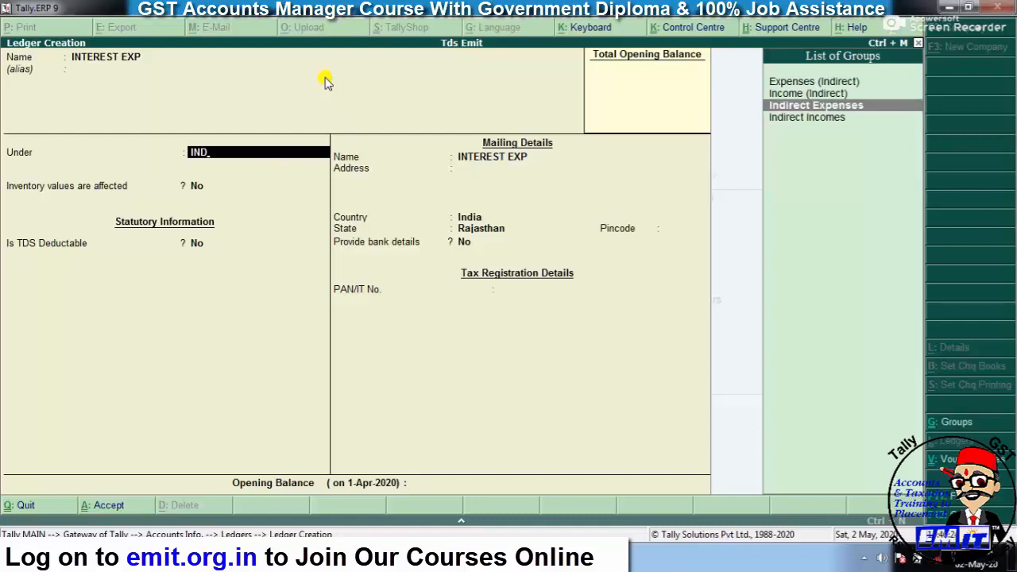
key("Return")
- Mark INTEREST EXP as TDS applicable with nature of payment Tds on Interest
key("Return")
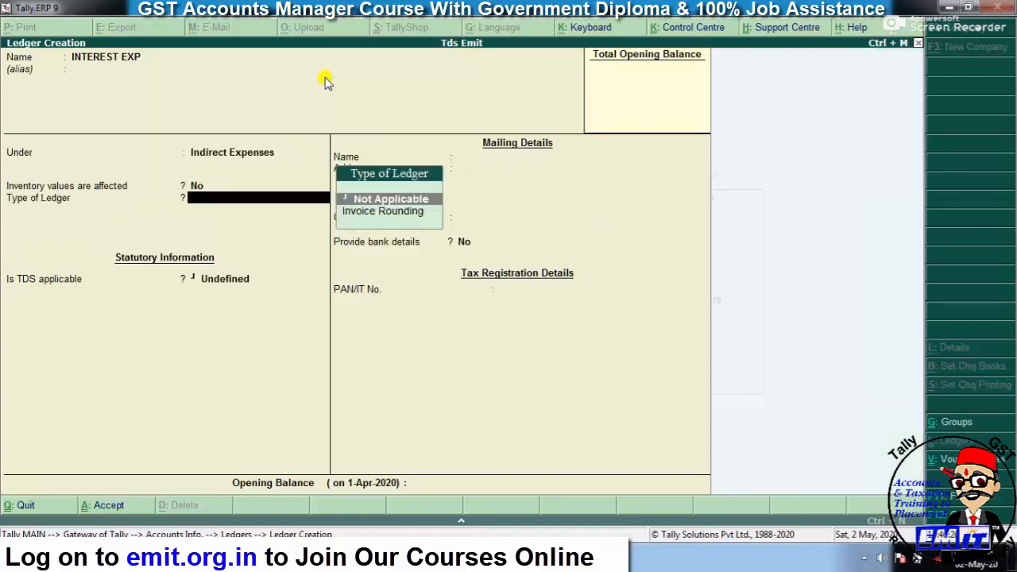
key("Return")
key("BackSpace")
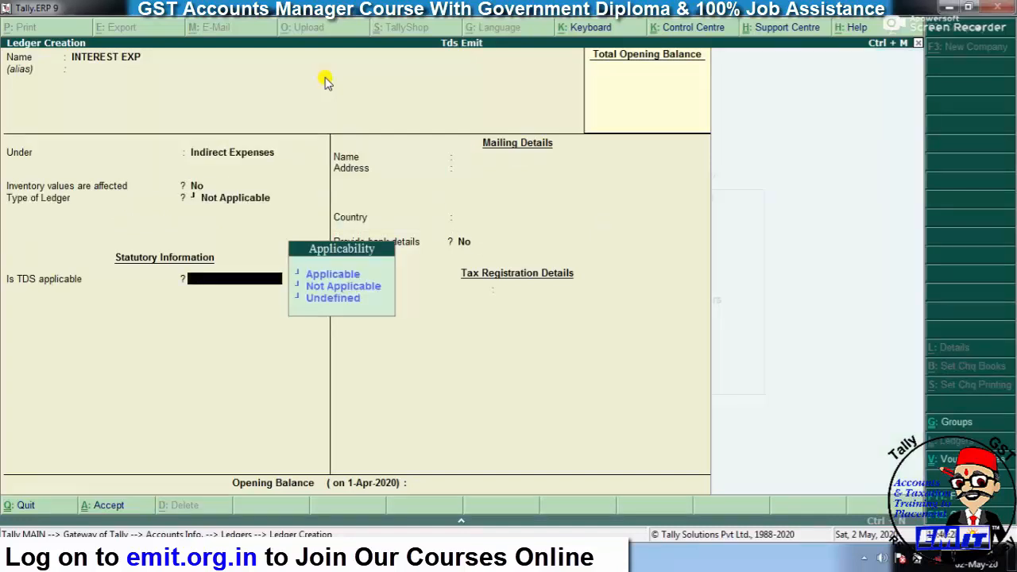
key("Down")
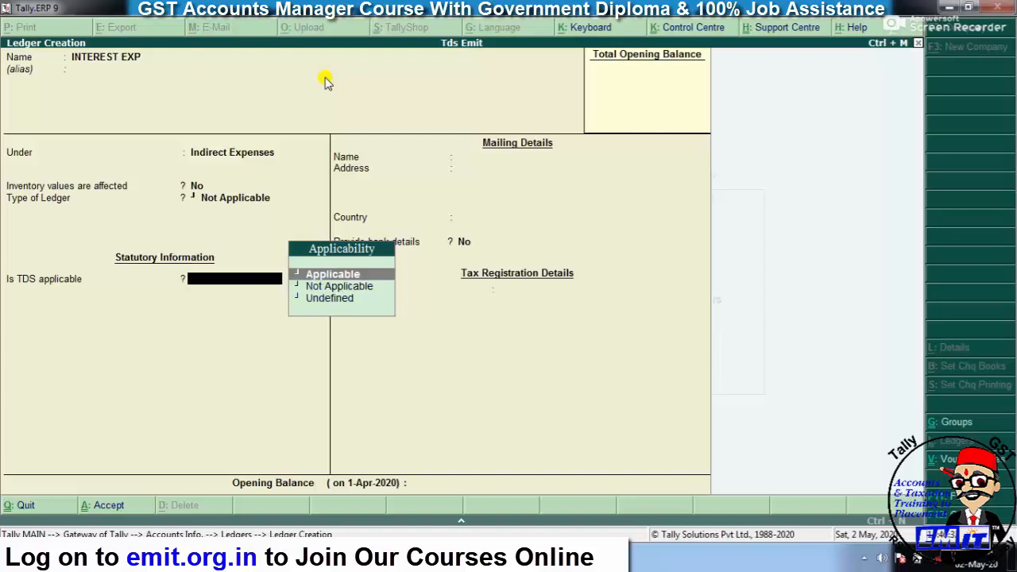
key("Return")
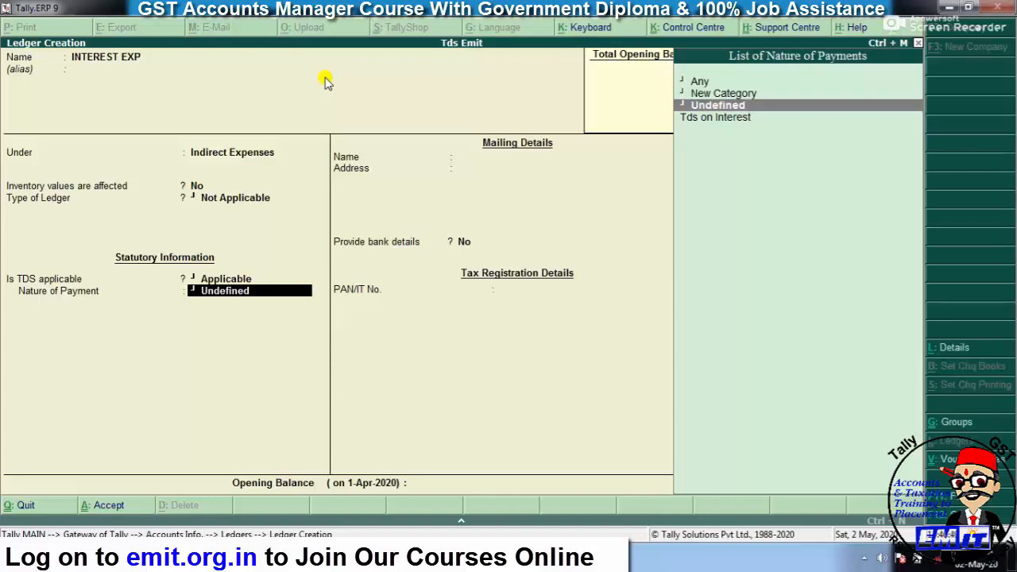
key("Down")
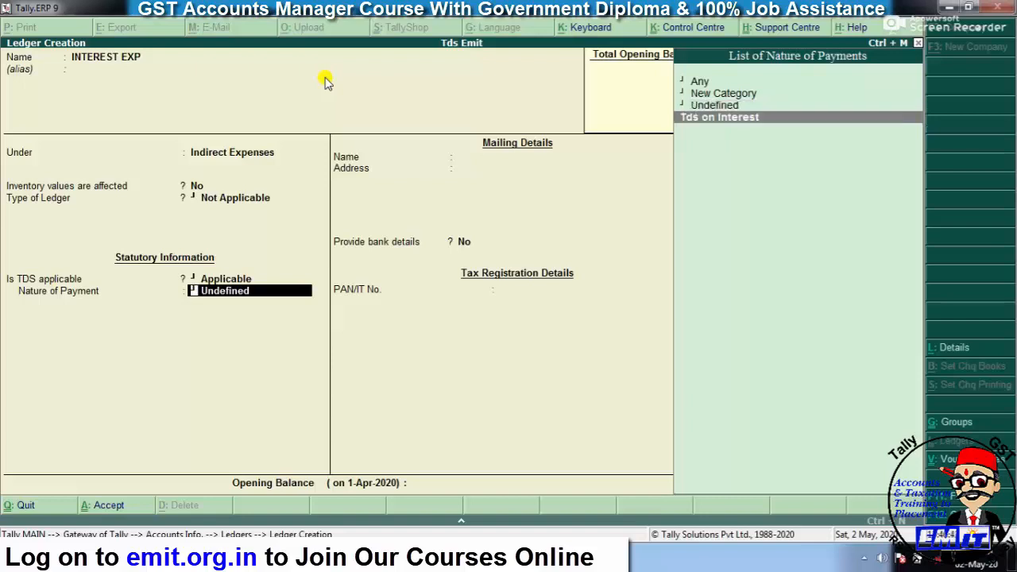
key("Return")
key("Return")
key("Return")
key("Return")
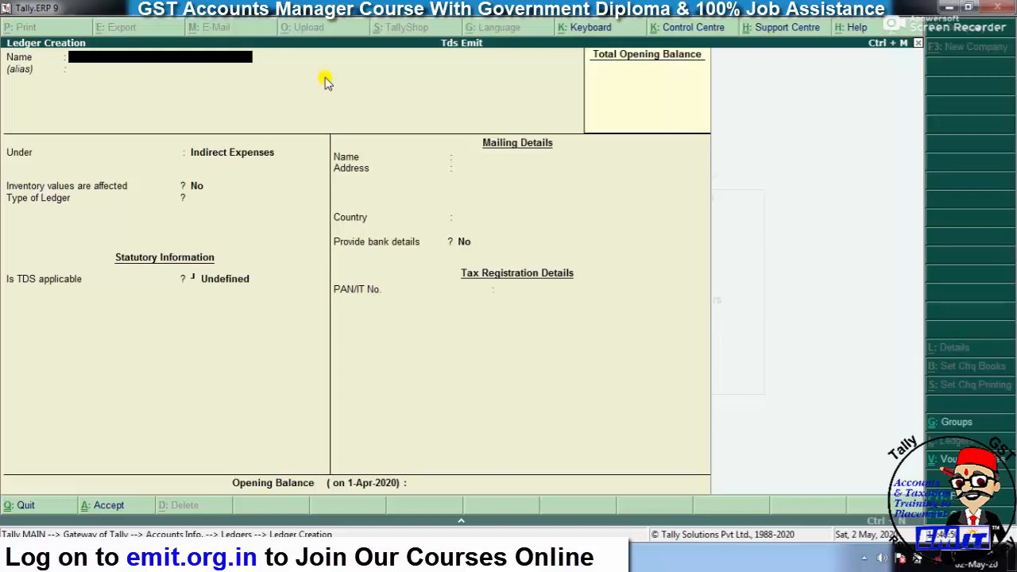
- Create and save ledger TDS ON INTEREST: Duties & Taxes, duty type TDS, nature Tds on Interest
type("TDS ON INTEREST")
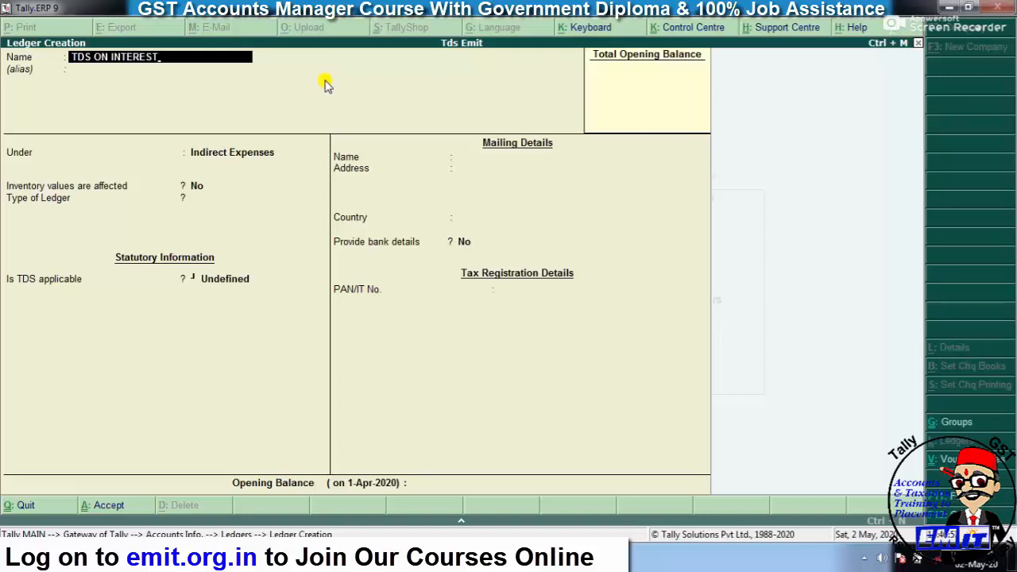
key("Return")
key("Return")
type("DUT")
key("Return")
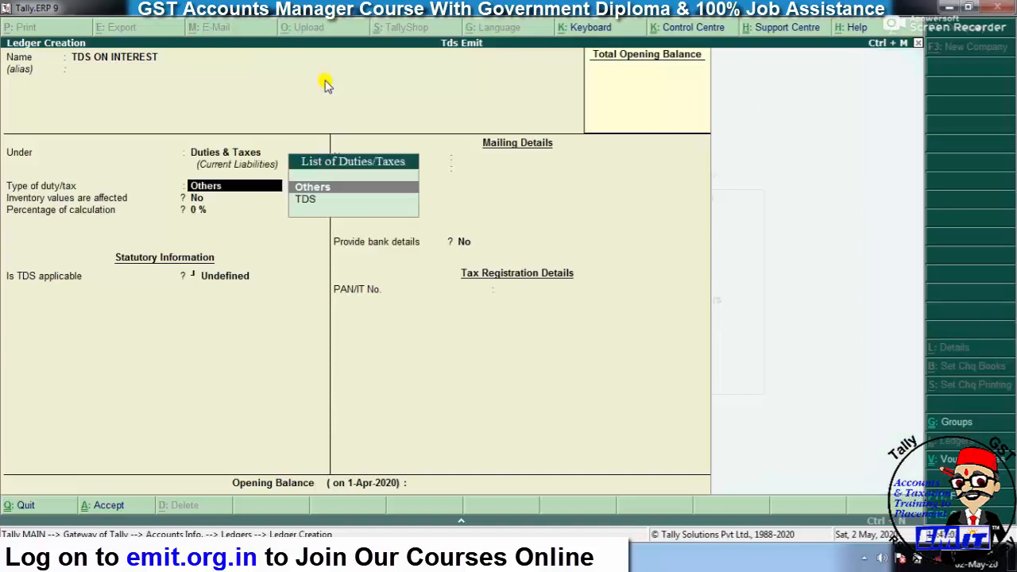
key("Down")
key("Return")
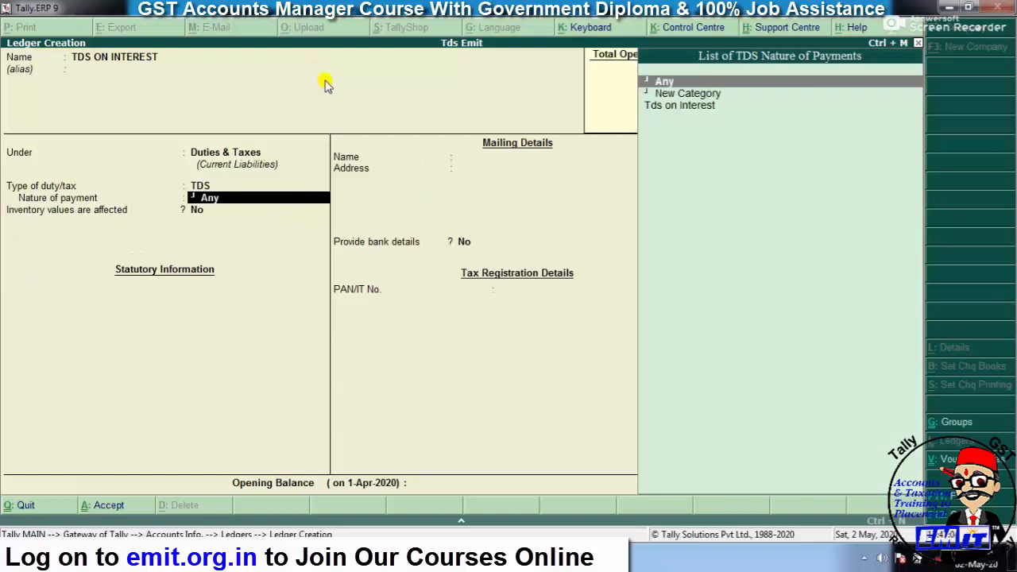
key("Down")
key("Down")
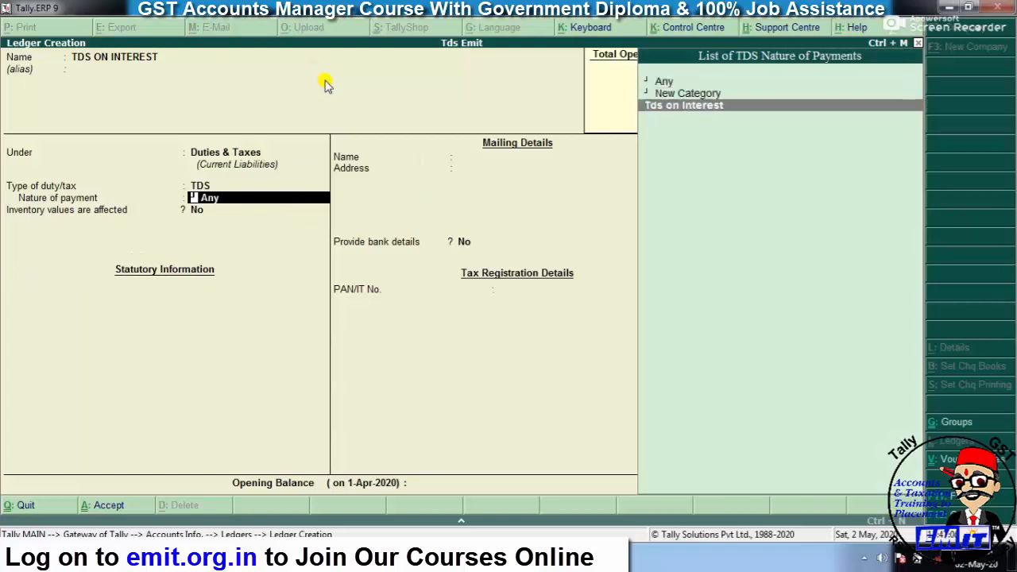
key("Return")
key("Return")
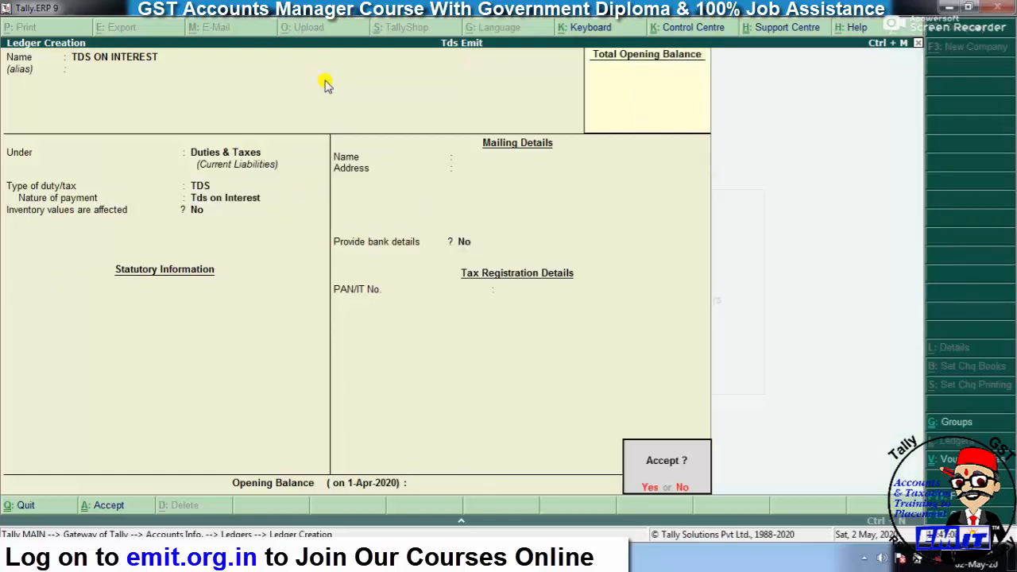
key("Return")
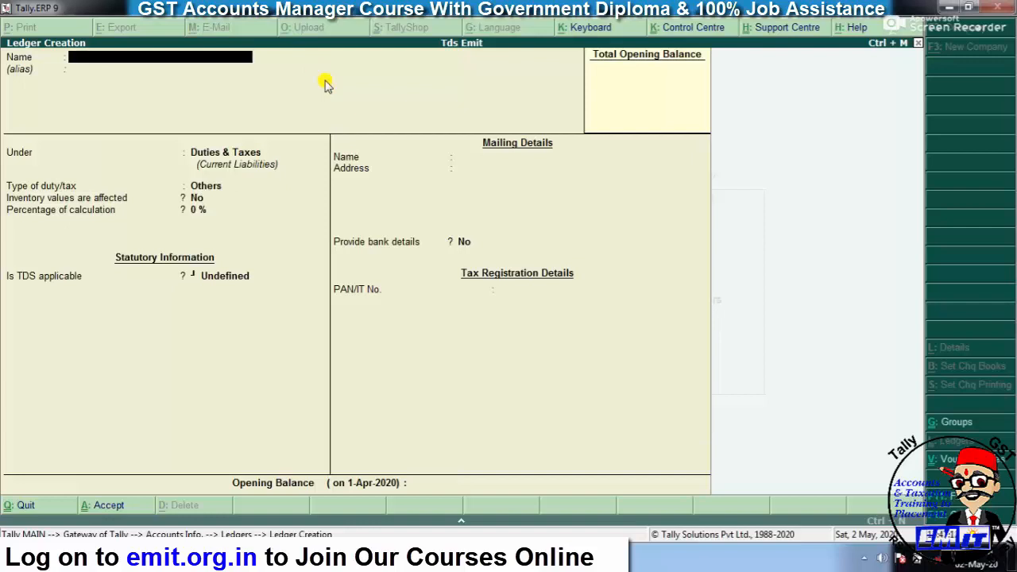
- Name the new party ledger and place it under Sundry Creditors
type("MR RAM")
key("BackSpace")
key("BackSpace")
key("BackSpace")
type("SHYAM")
key("Return")
key("Return")
type("SUND")
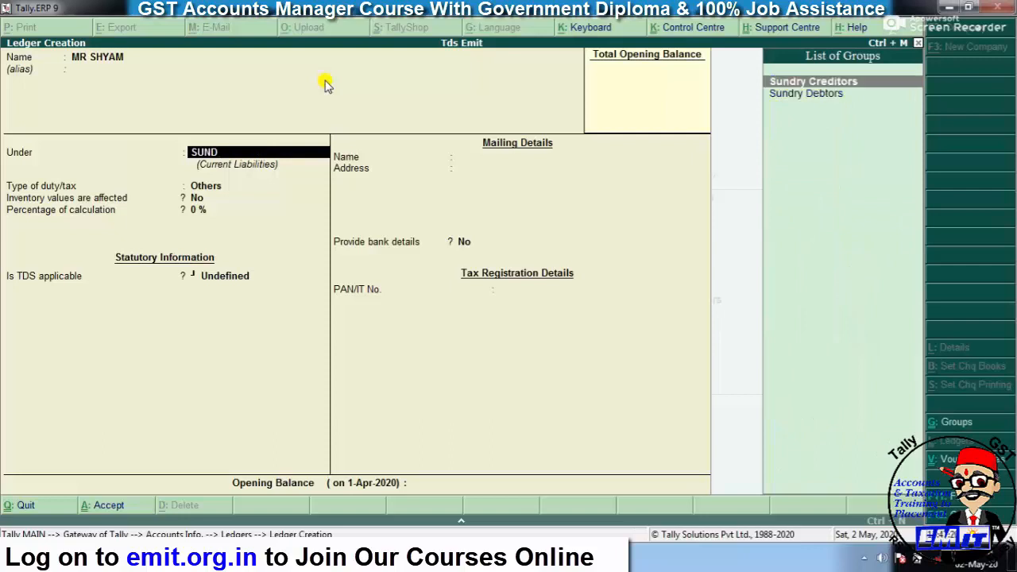
key("Return")
key("Return")
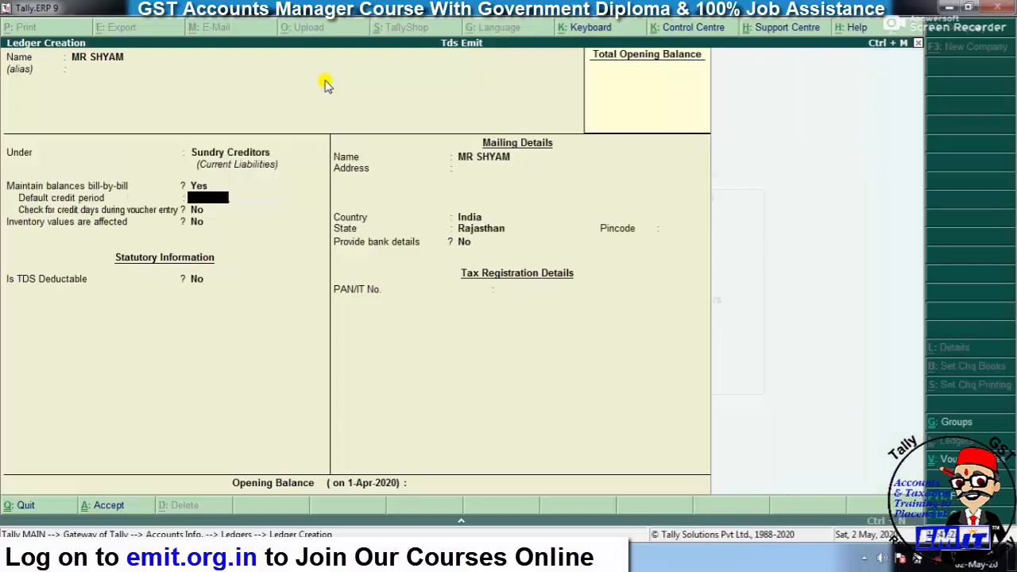
key("Return")
key("Return")
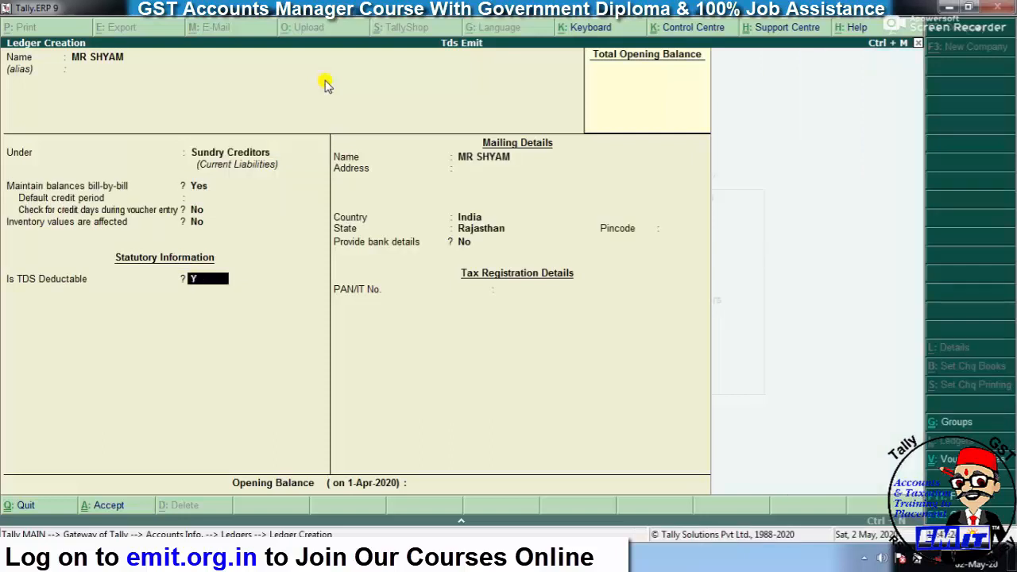
- Make the party TDS deductible as Individual/HUF - Resident, no same-voucher deduction, enter the PAN, and save
key("y")
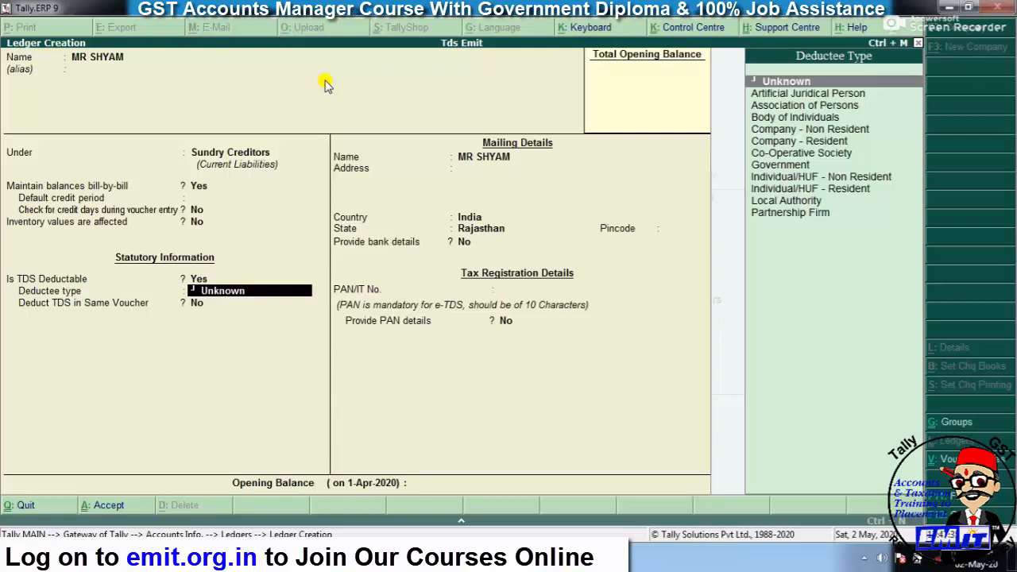
key("Down")
key("Down")
key("Down")
key("Down")
key("Down")
key("Down")
key("Down")
key("Down")
key("Down")
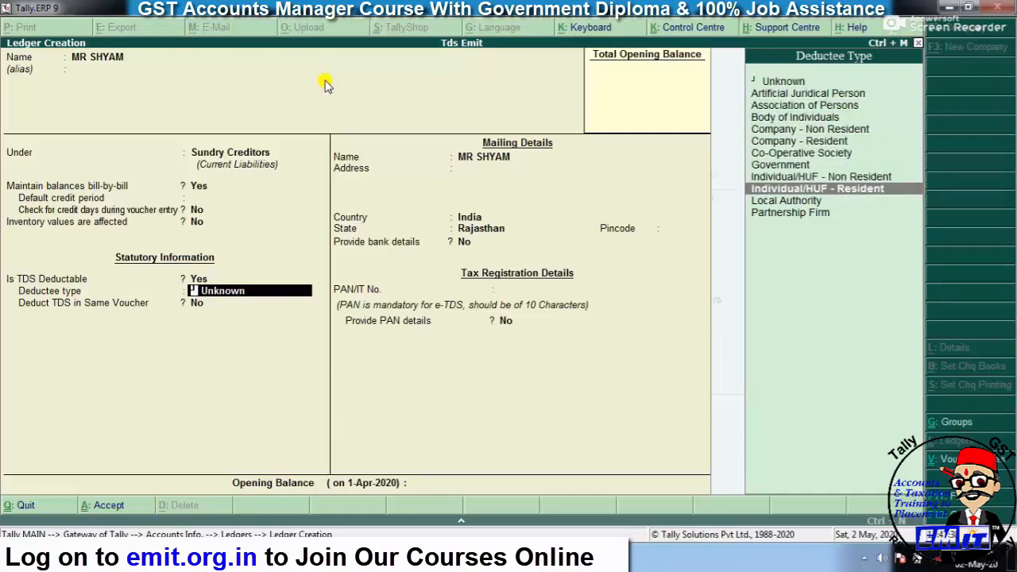
key("Return")
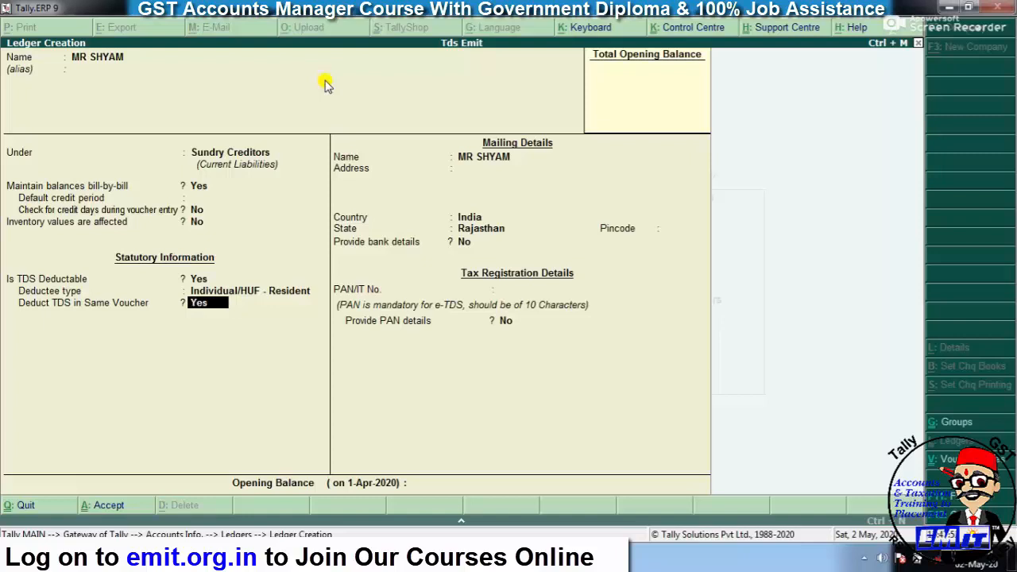
key("n")
key("Return")
key("Return")
key("Return")
key("Return")
key("Return")
key("Return")
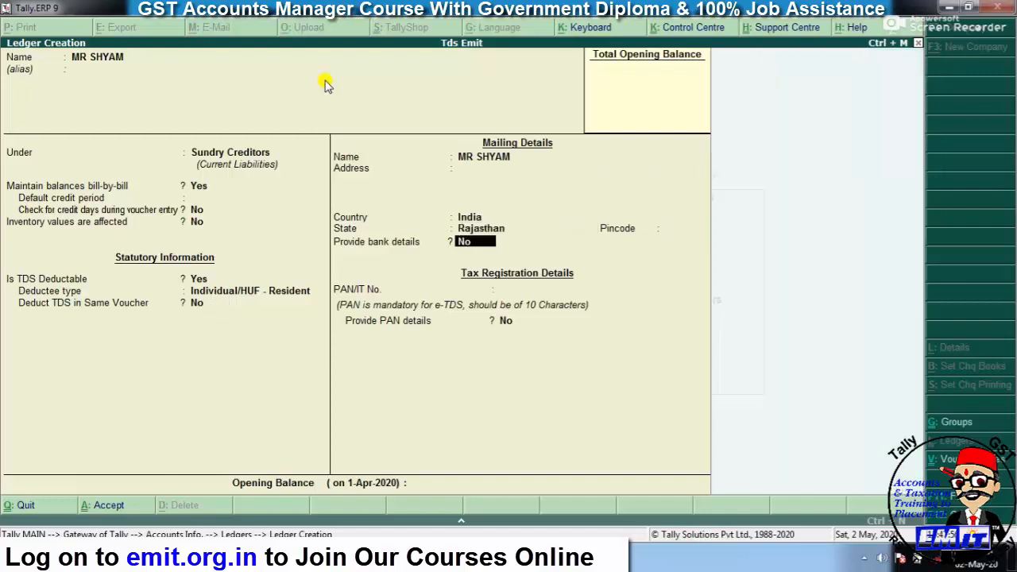
key("Return")
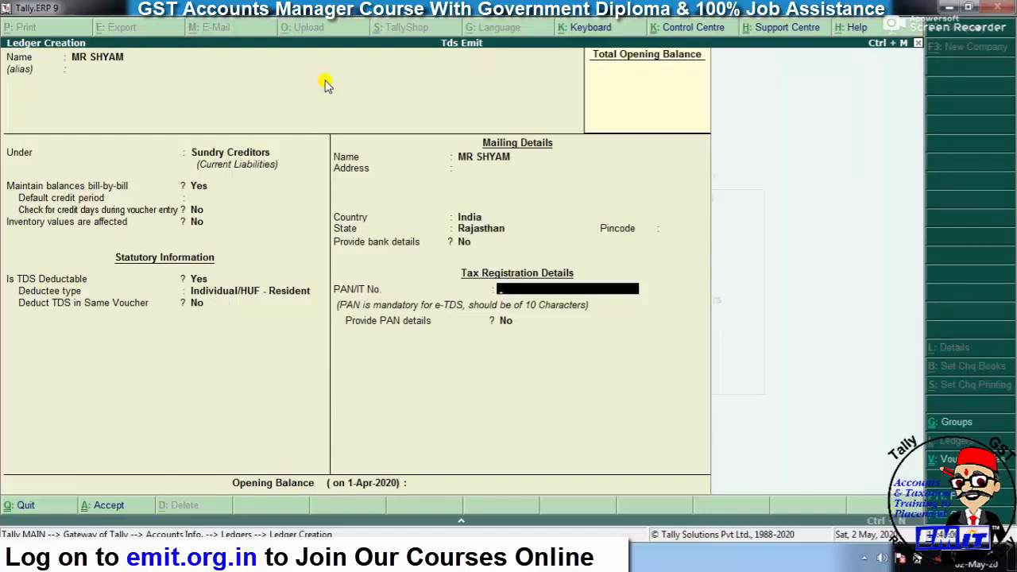
type("AOH")
key("BackSpace")
key("BackSpace")
key("Return")
key("Return")
key("Return")
key("Return")
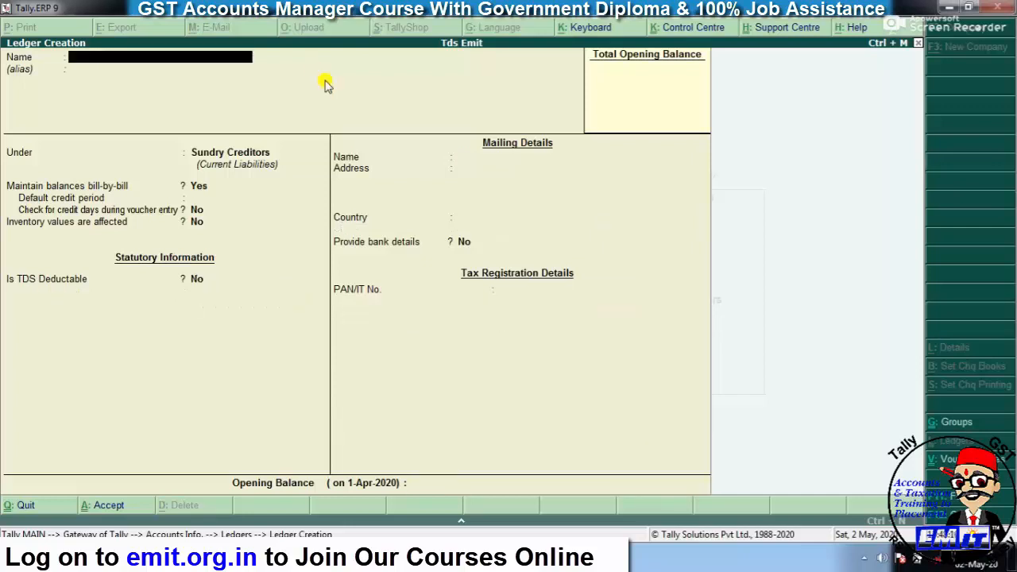
- Create SBI BANK under Bank Accounts with its account number, IFS code and 5,00,000 opening balance
type("SBI BANK")
key("Return")
key("Return")
type("BAN")
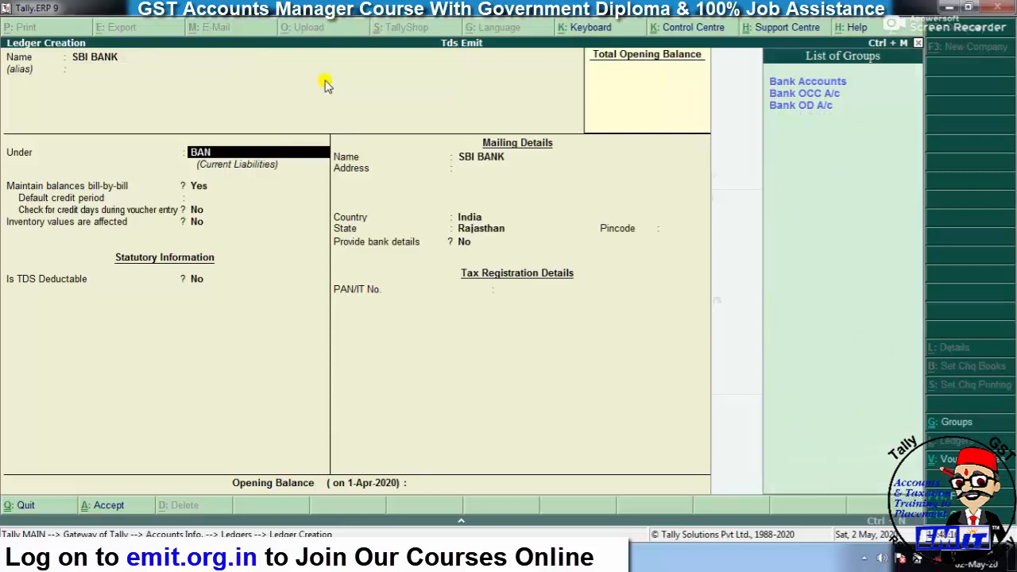
key("Return")
key("Return")
key("Return")
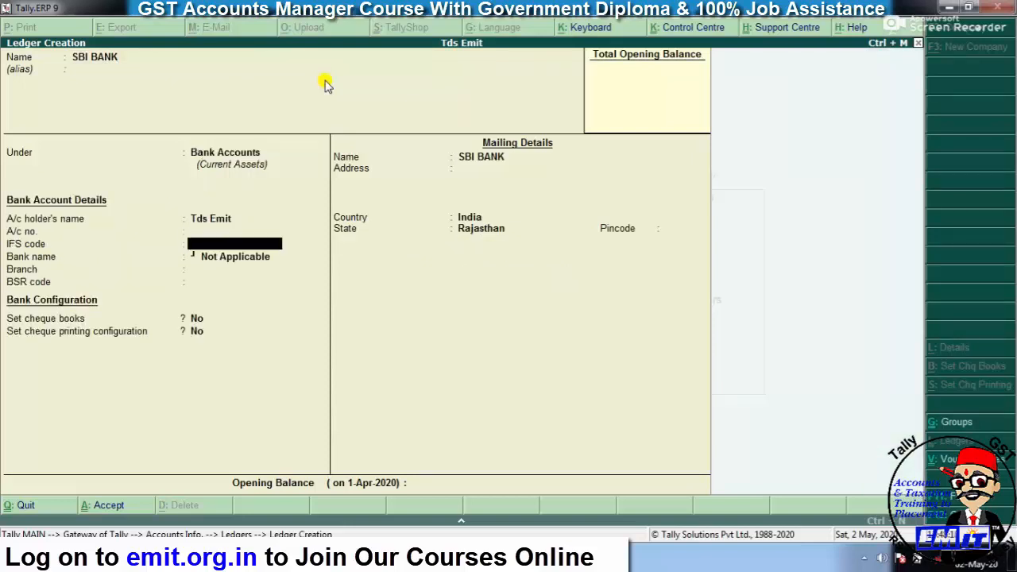
key("BackSpace")
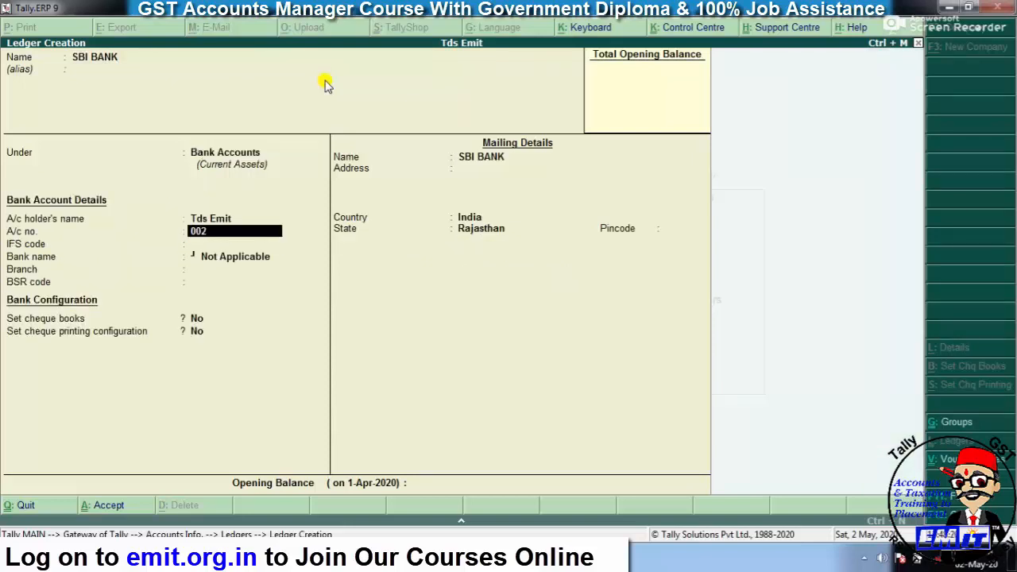
key("Return")
type("SBIN0010051")
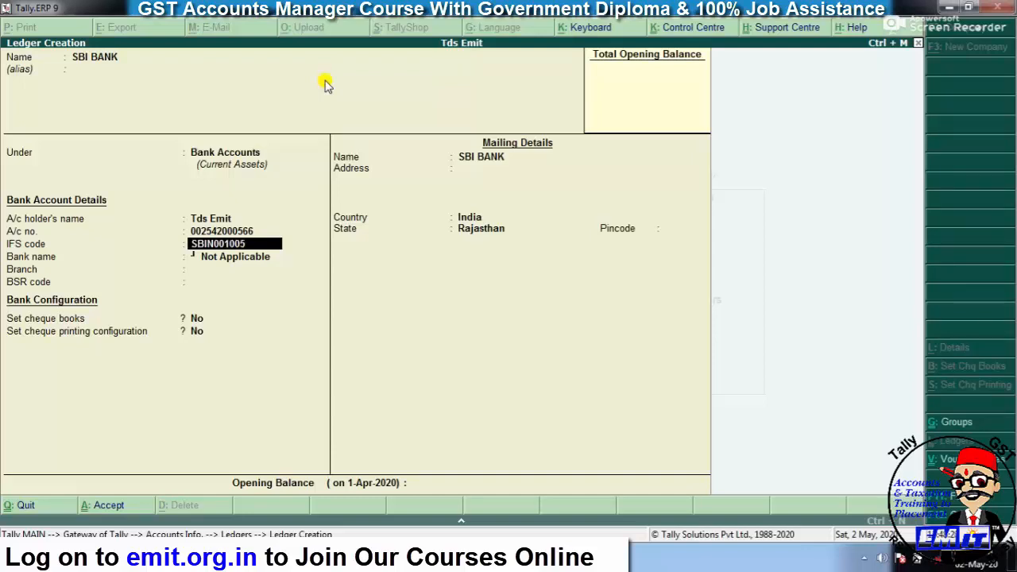
key("Return")
key("Return")
key("Return")
key("Return")
key("Return")
key("Return")
key("Return")
key("Return")
key("Return")
key("Return")
key("Return")
key("Return")
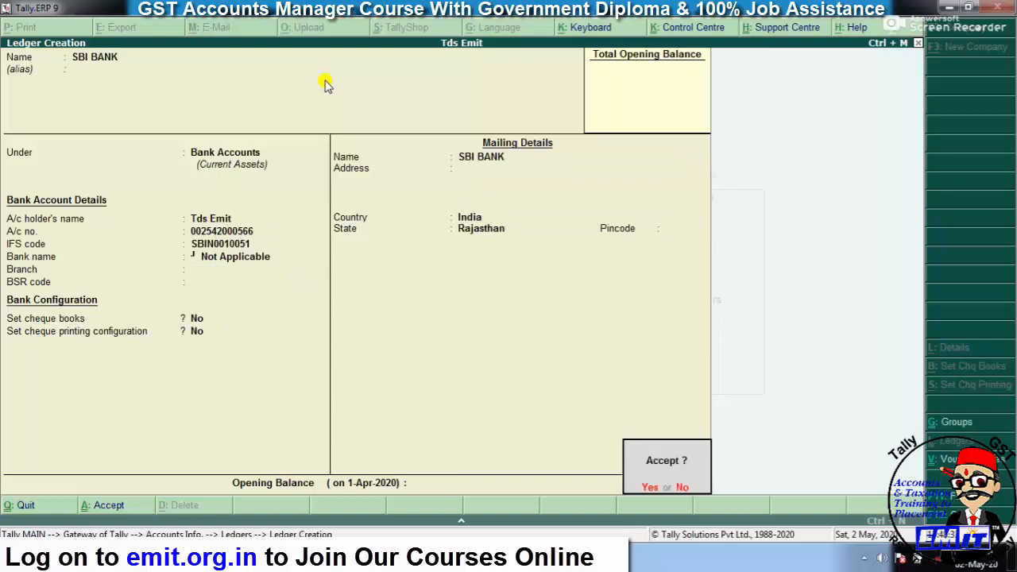
key("Escape")
type("500000")
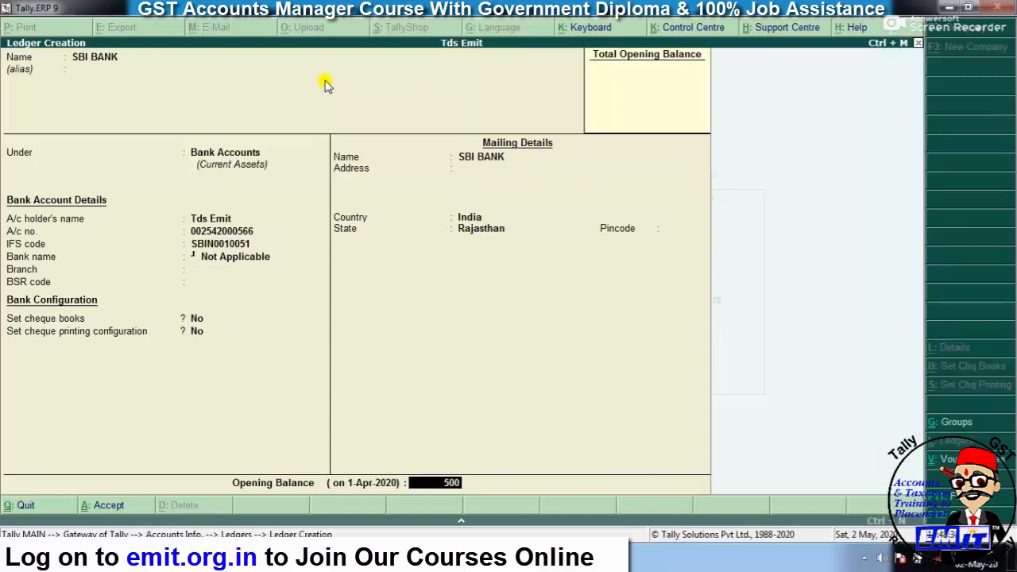
key("Return")
key("Return")
key("Return")
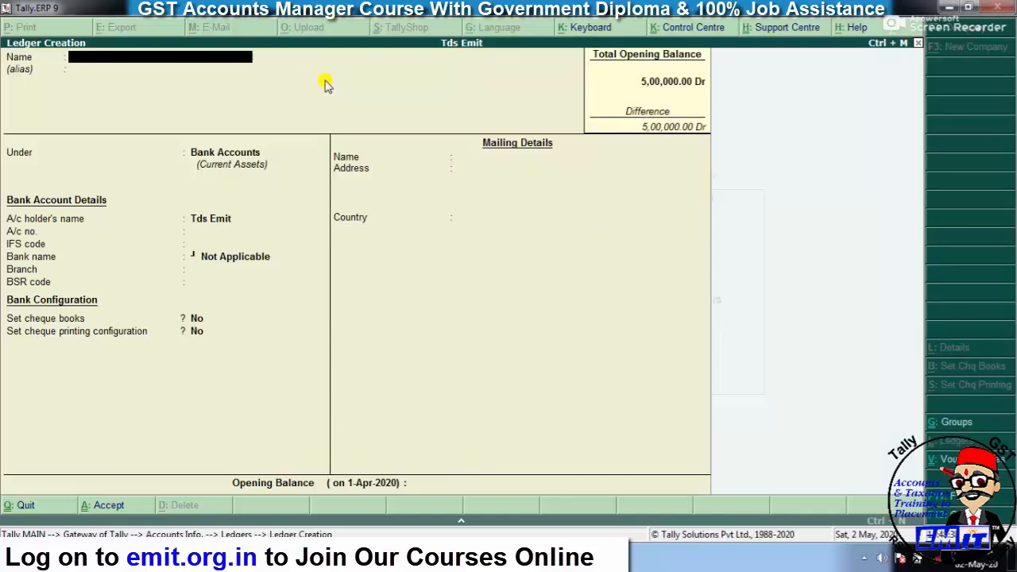
- Quit ledger creation, browse the existing ledgers in the Alter list, and return to Gateway of Tally
key("Escape")
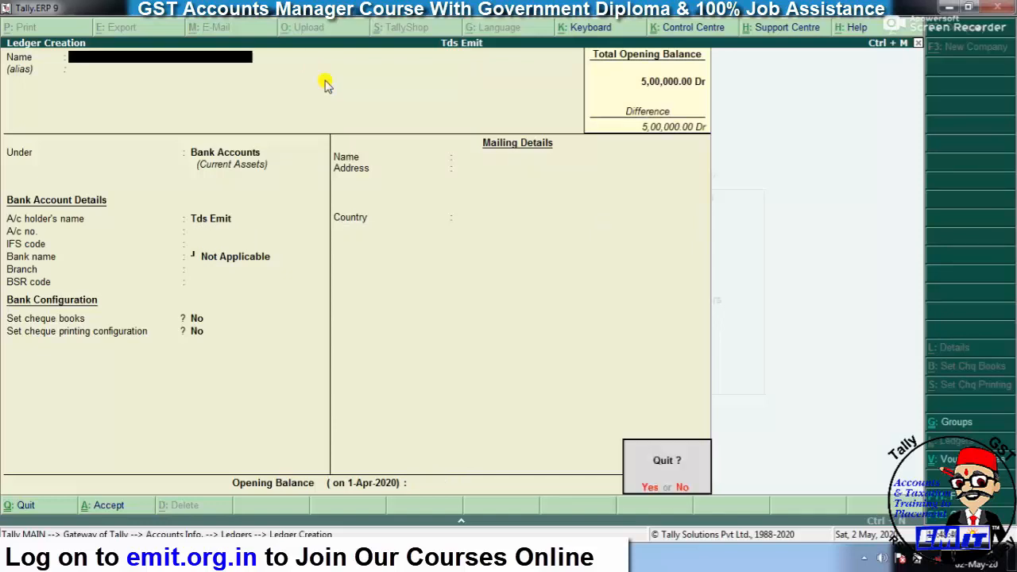
key("Return")
key("Down")
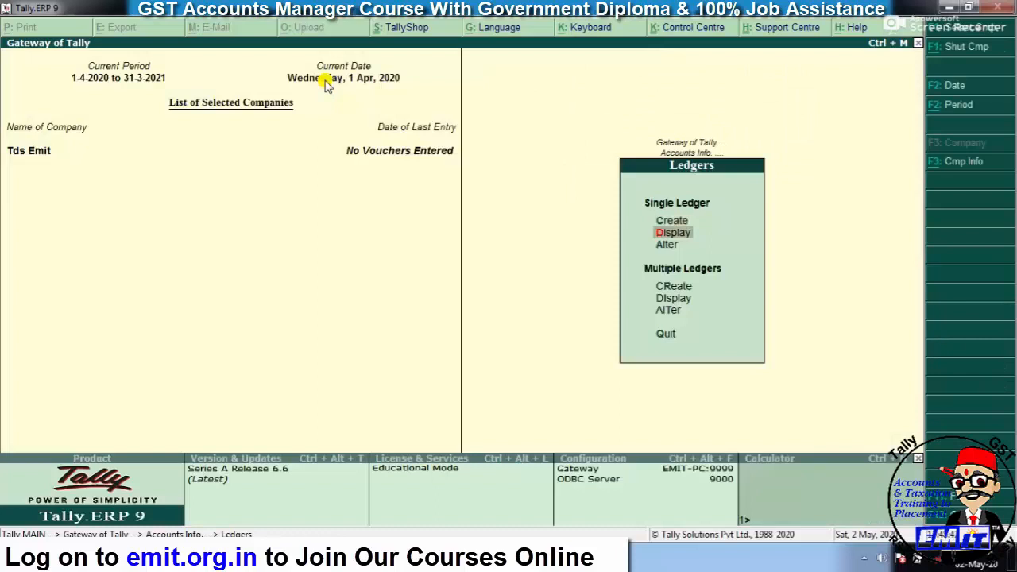
key("Down")
key("Return")
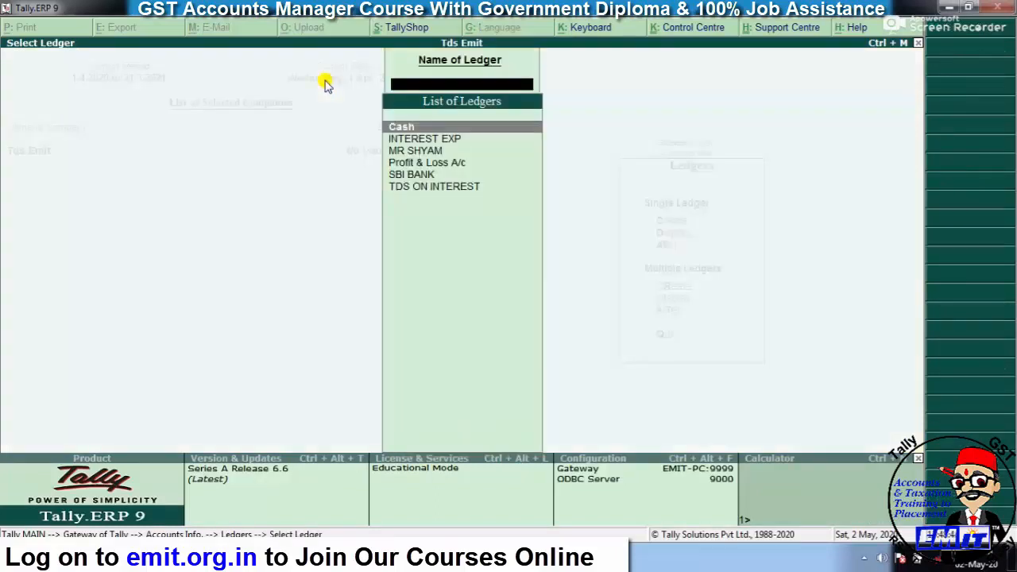
key("Down")
key("Down")
key("Down")
key("Down")
key("Down")
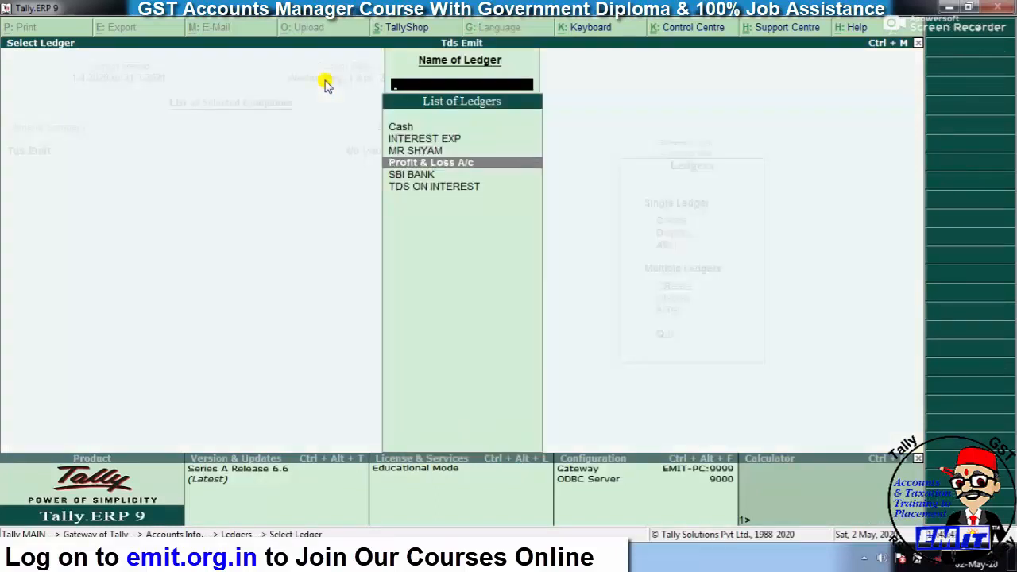
key("Up")
key("Up")
key("Up")
key("Down")
key("Down")
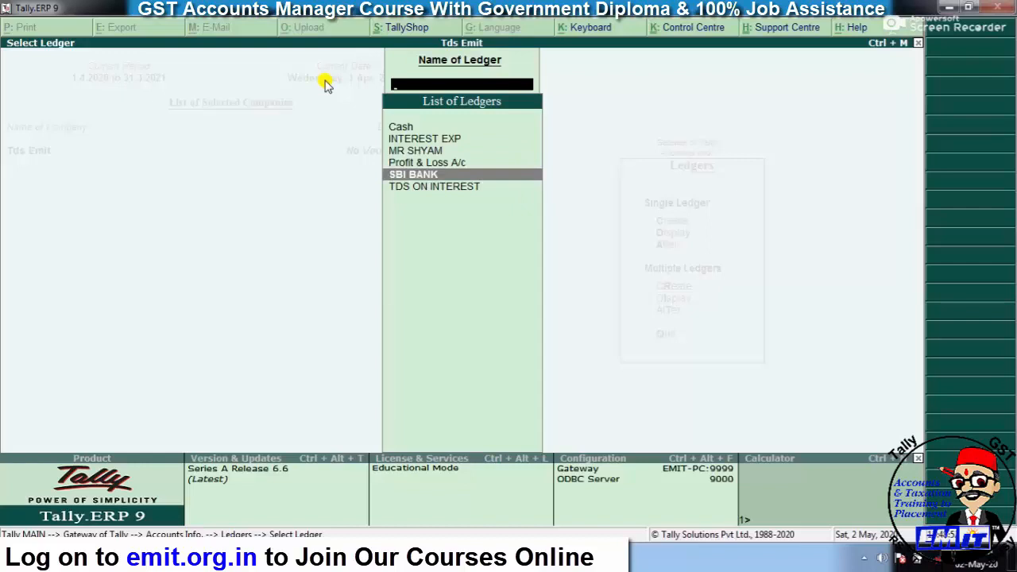
key("Up")
key("Up")
key("Up")
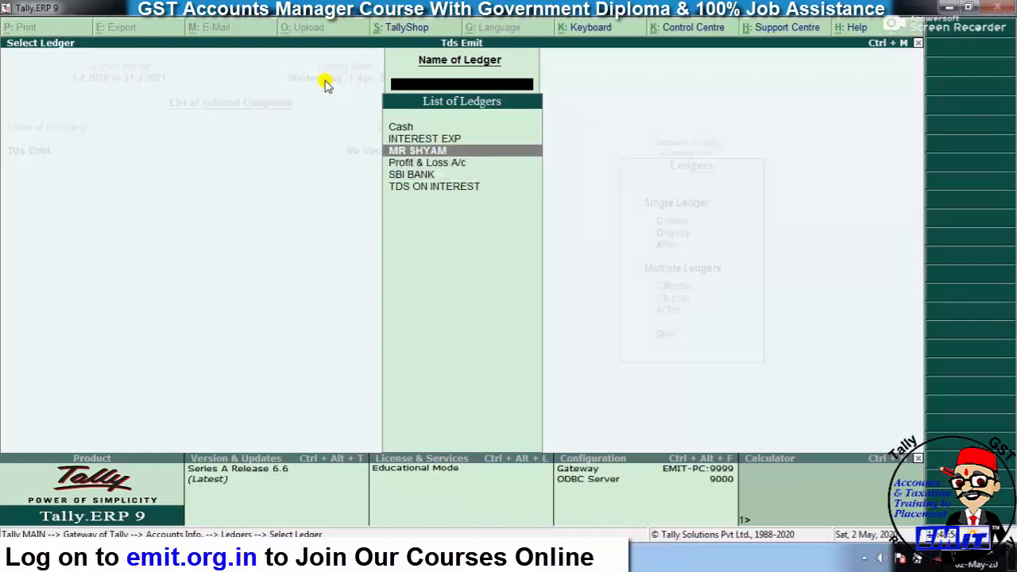
key("Down")
key("Down")
key("Down")
key("Down")
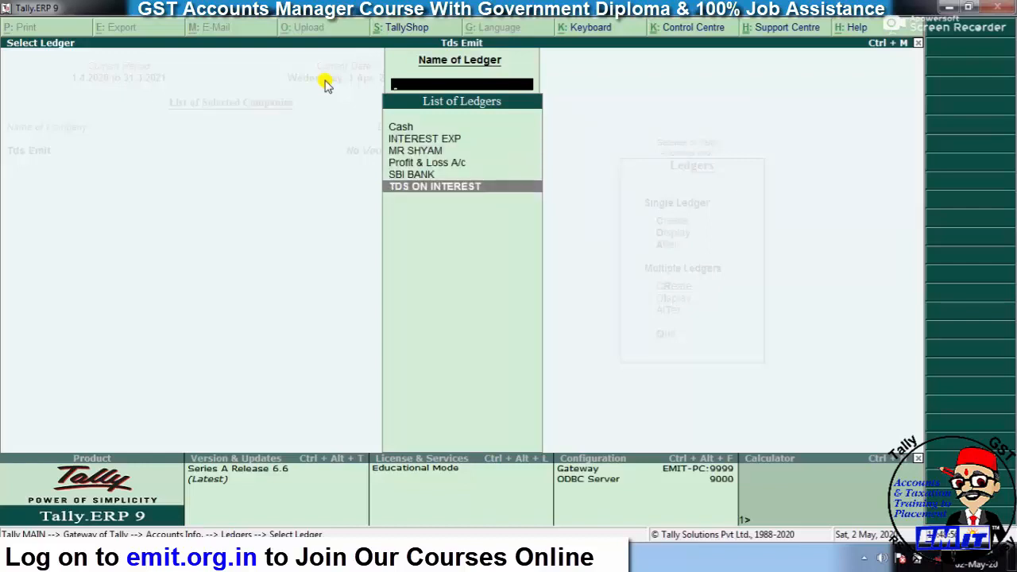
key("Up")
key("Up")
key("Up")
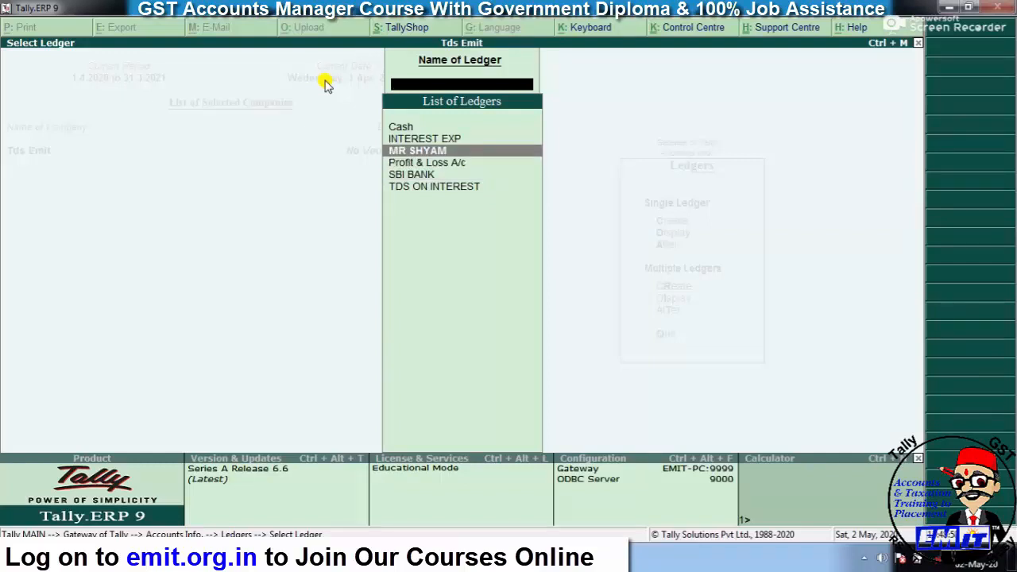
key("Up")
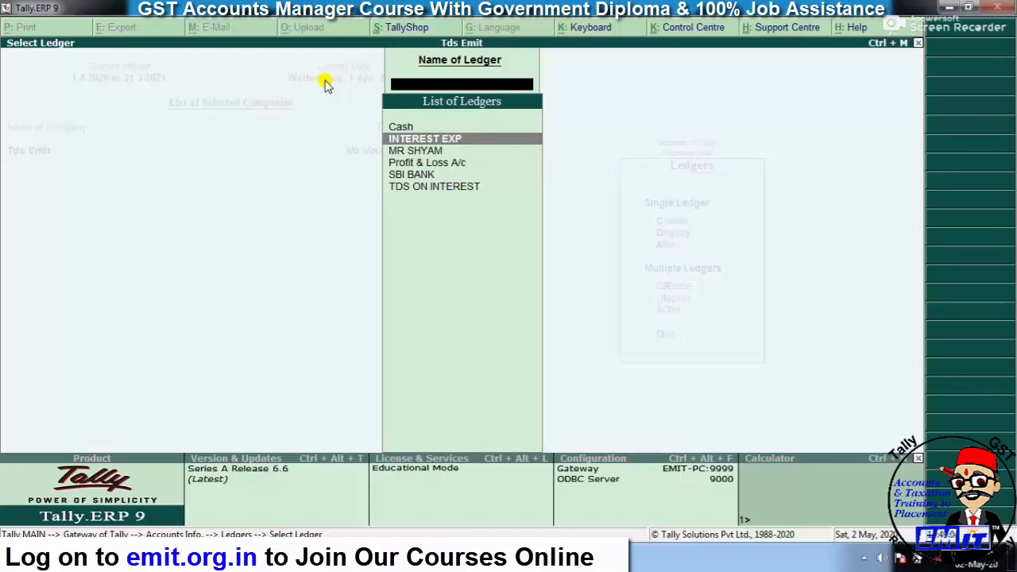
key("Escape")
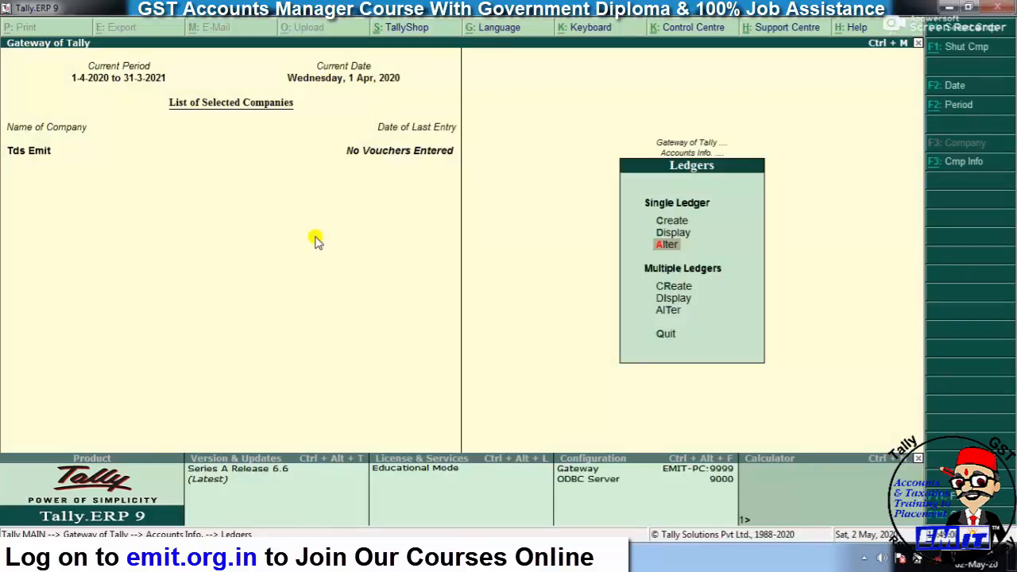
key("Escape")
key("Escape")
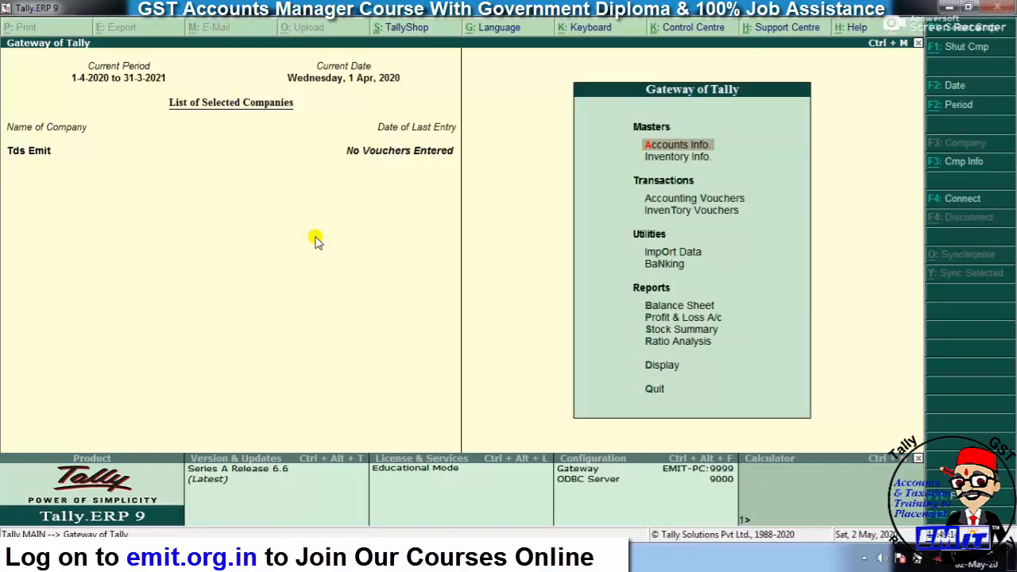
- Start a Journal voucher debiting INTEREST EXP 10,000
key("Down")
key("Down")
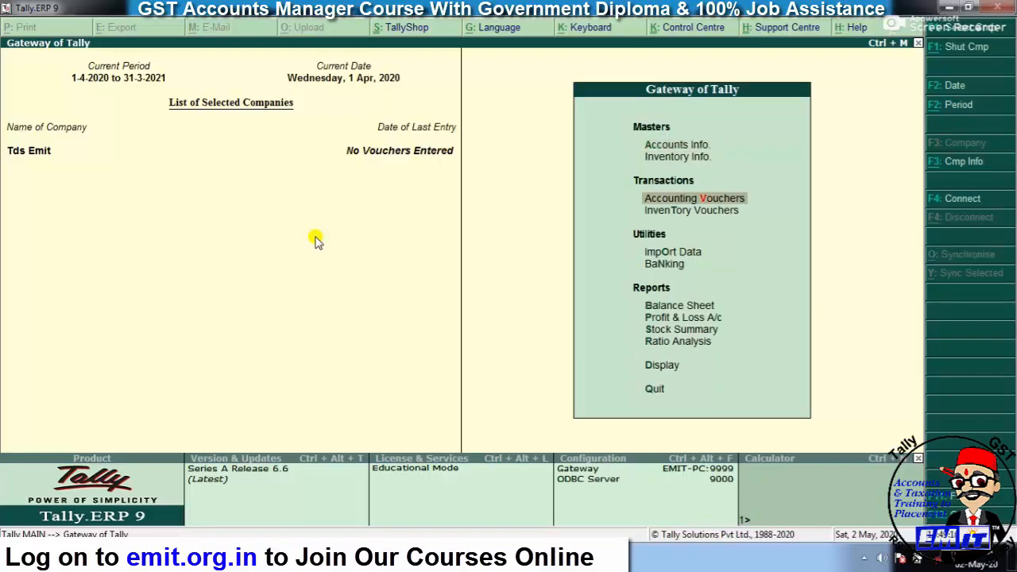
key("Return")
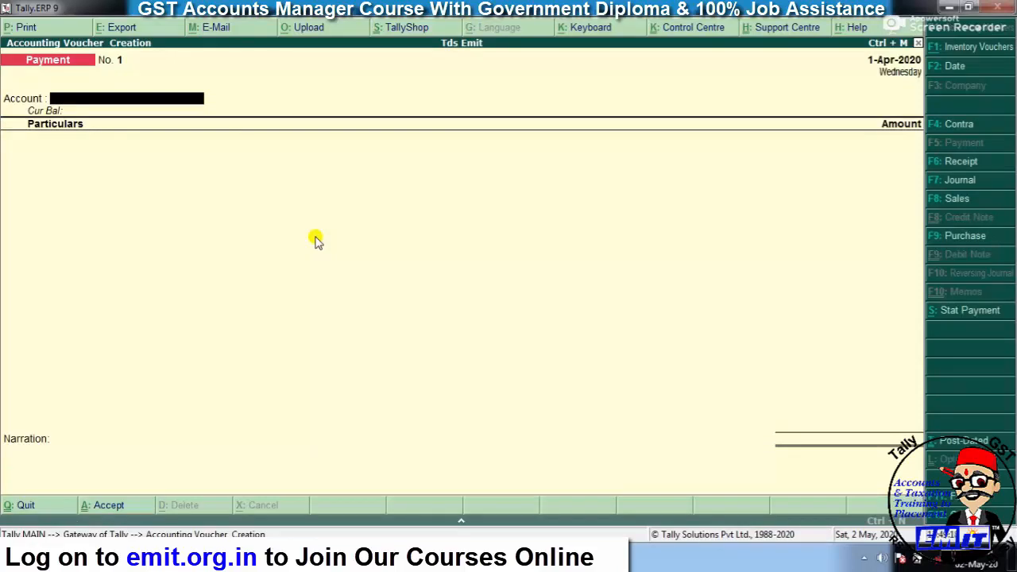
key("F7")
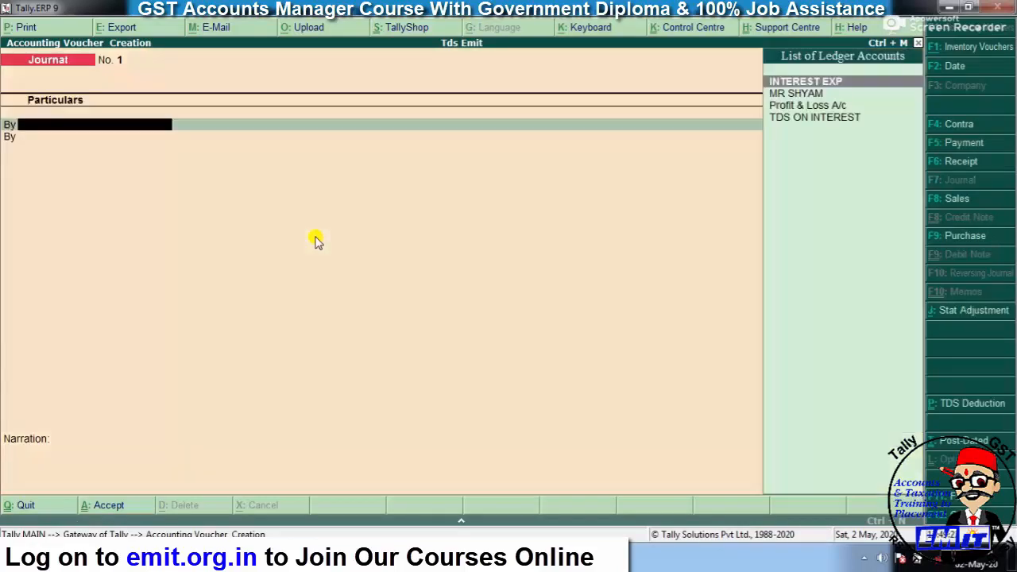
key("Return")
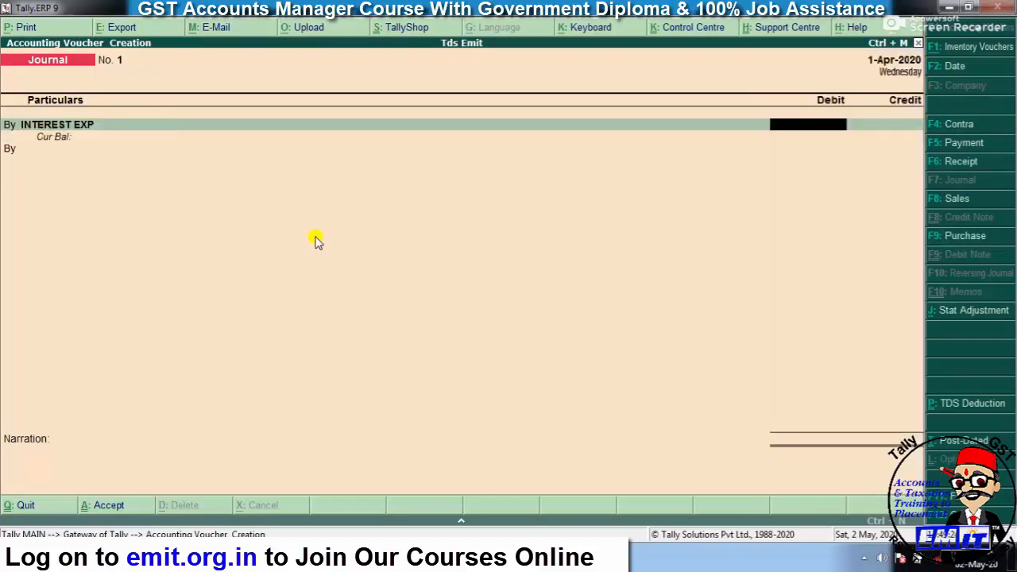
type("10000")
key("Return")
- Credit the party ledger 10,000 as new bill reference INT/01 and save the journal
type("t")
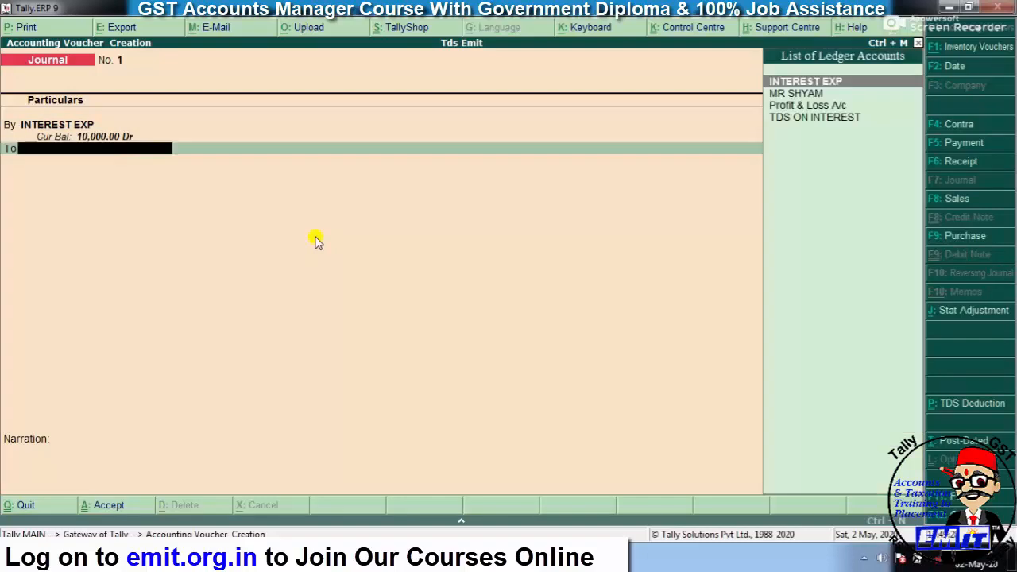
type("MR")
key("Return")
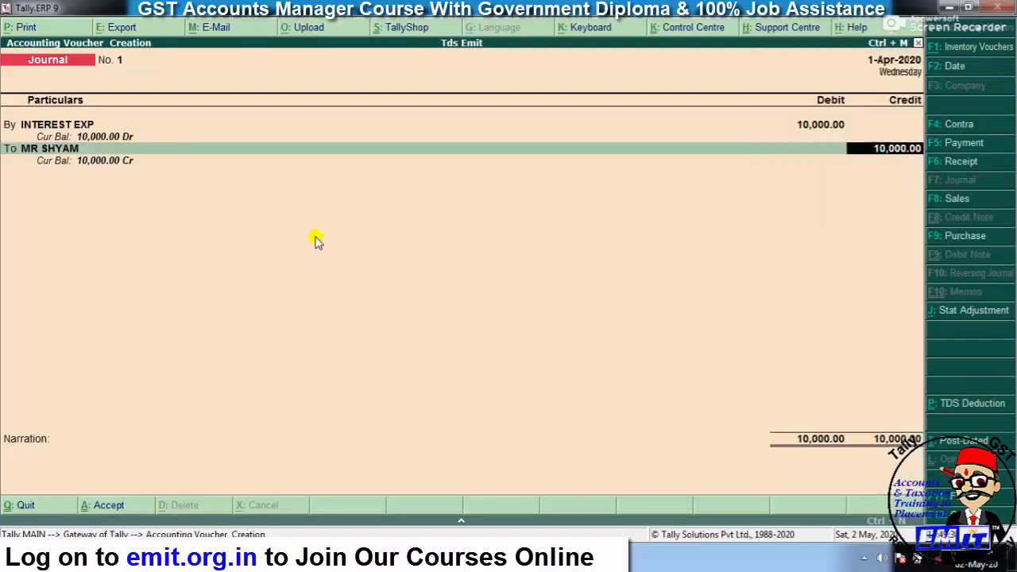
key("Return")
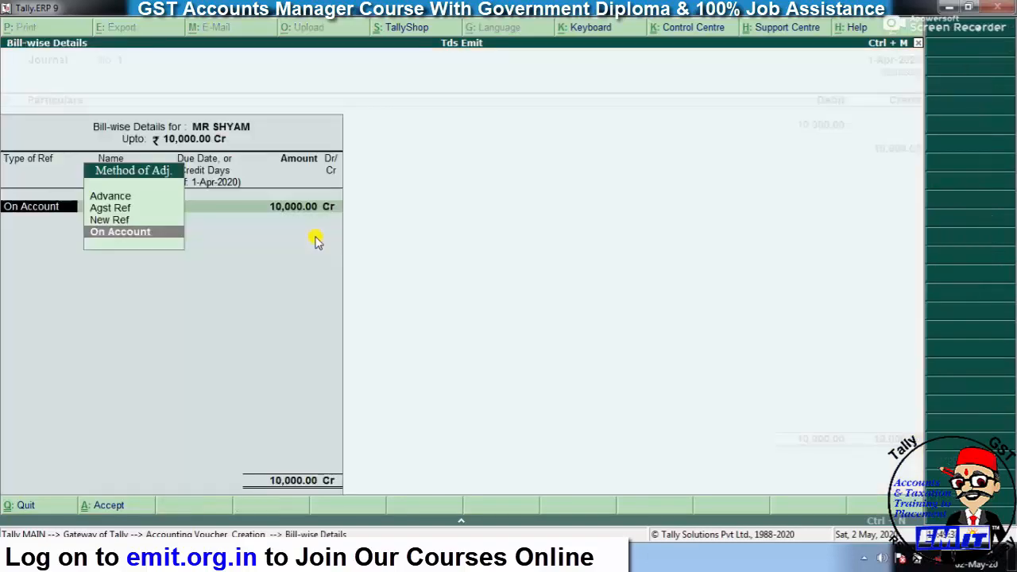
key("Up")
key("Return")
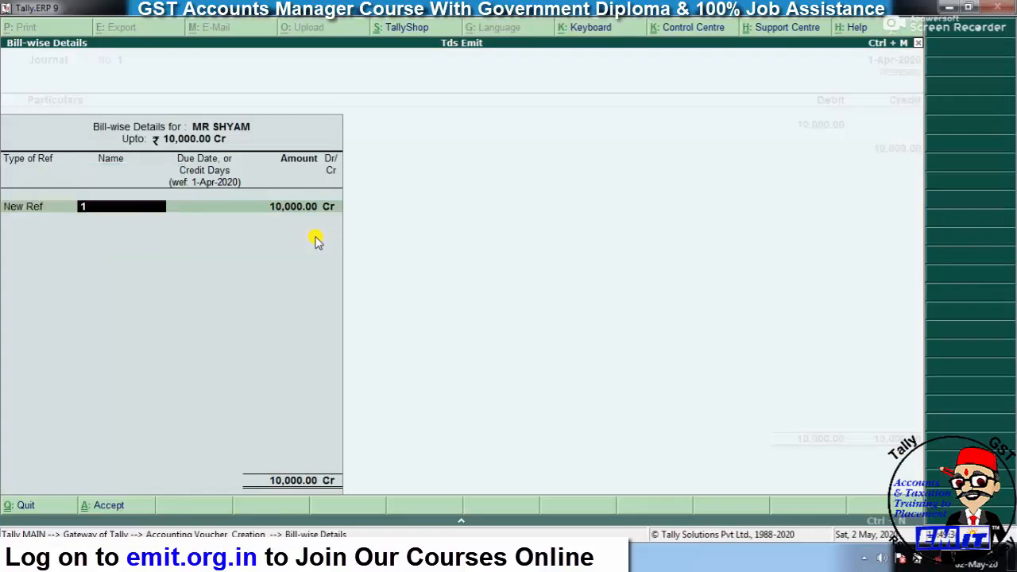
type("INT/01")
key("Return")
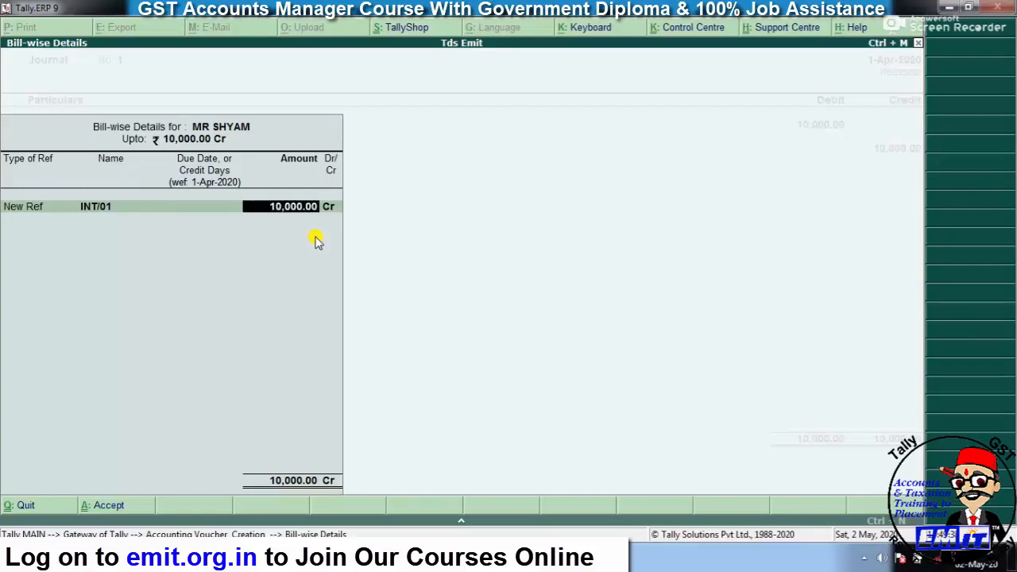
key("Return")
key("Return")
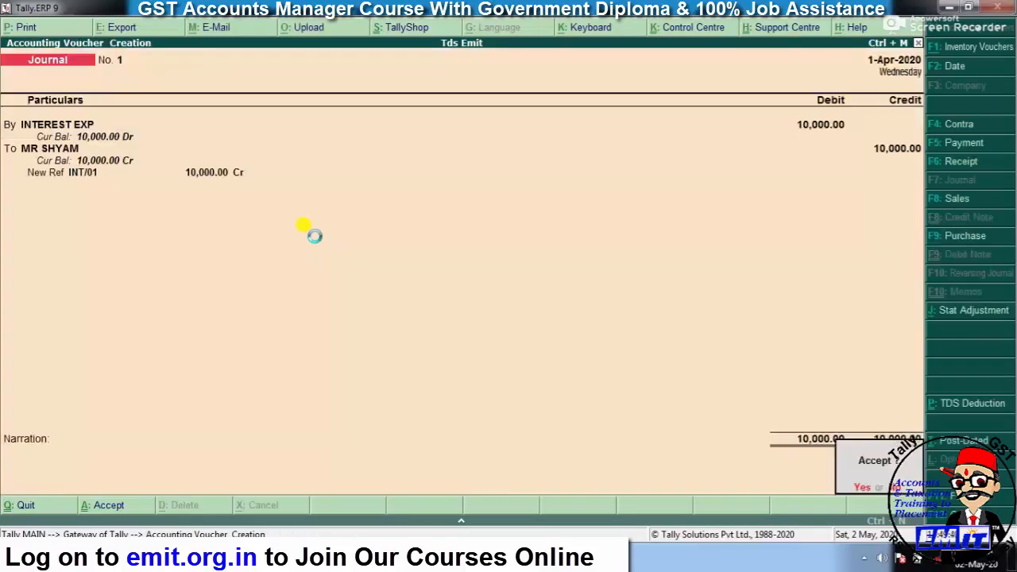
key("Return")
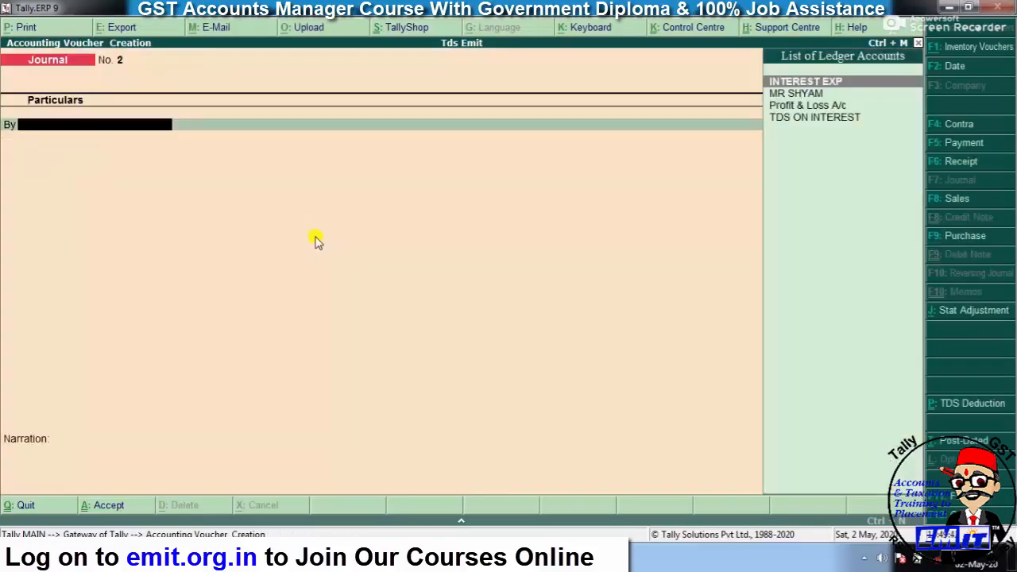
key("Escape")
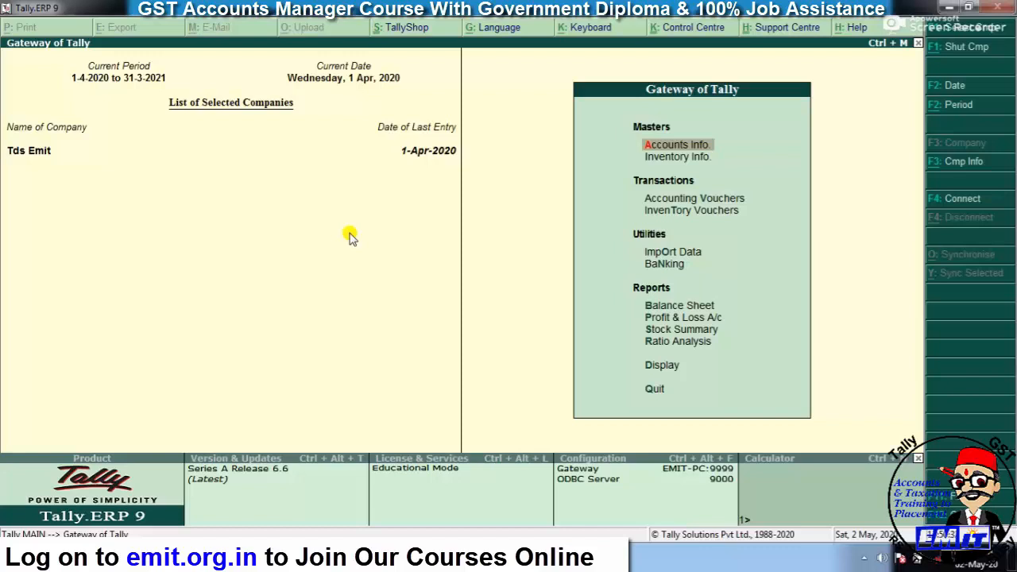
- View the empty TDS Outstandings report under Statutory Reports > TDS Reports
key("F12")
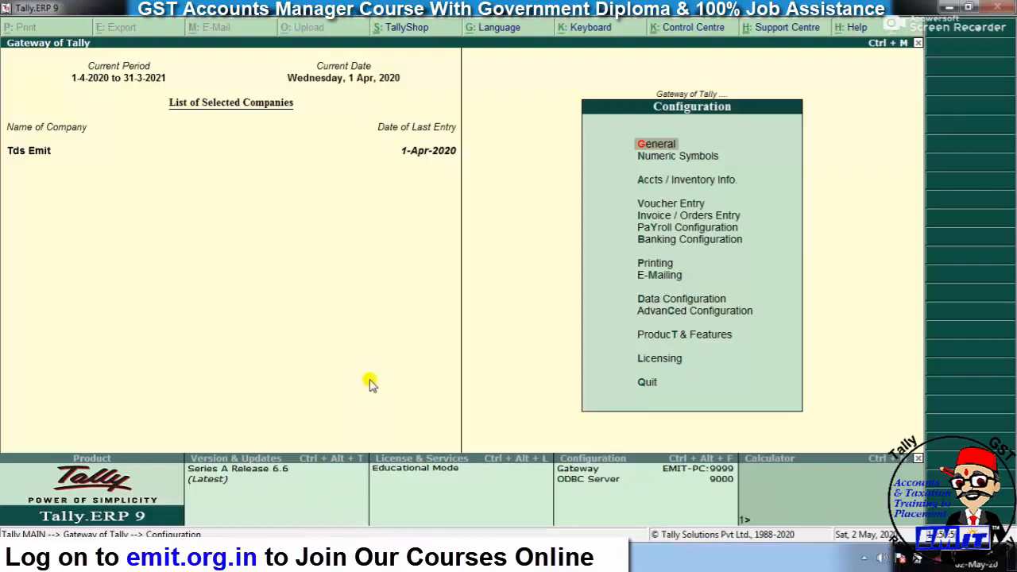
key("Escape")
key("Down")
key("Down")
key("Down")
key("Down")
key("Down")
key("Down")
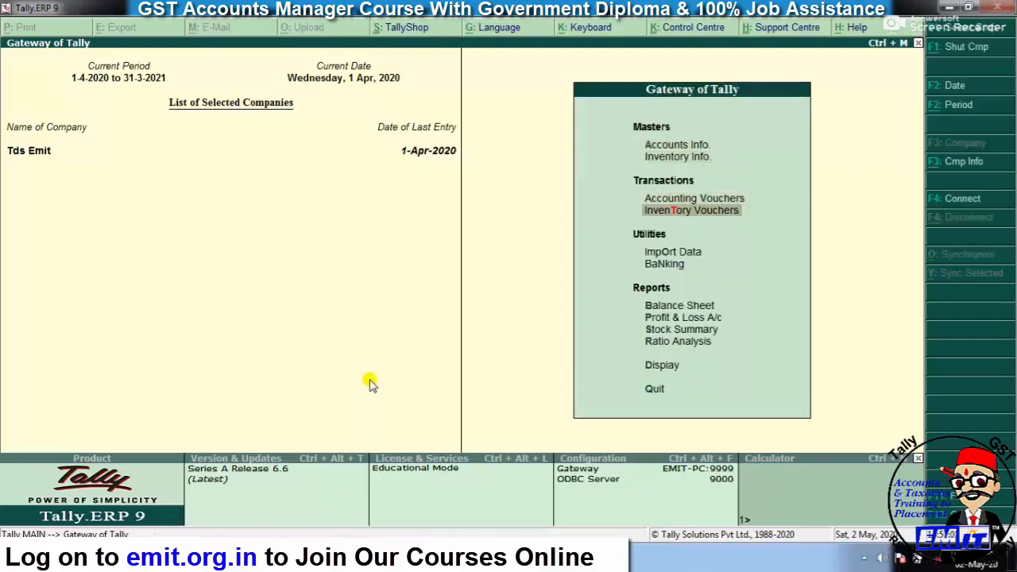
key("Down")
key("Down")
key("Down")
key("Down")
key("Return")
key("Down")
key("Down")
key("Down")
key("Down")
key("Down")
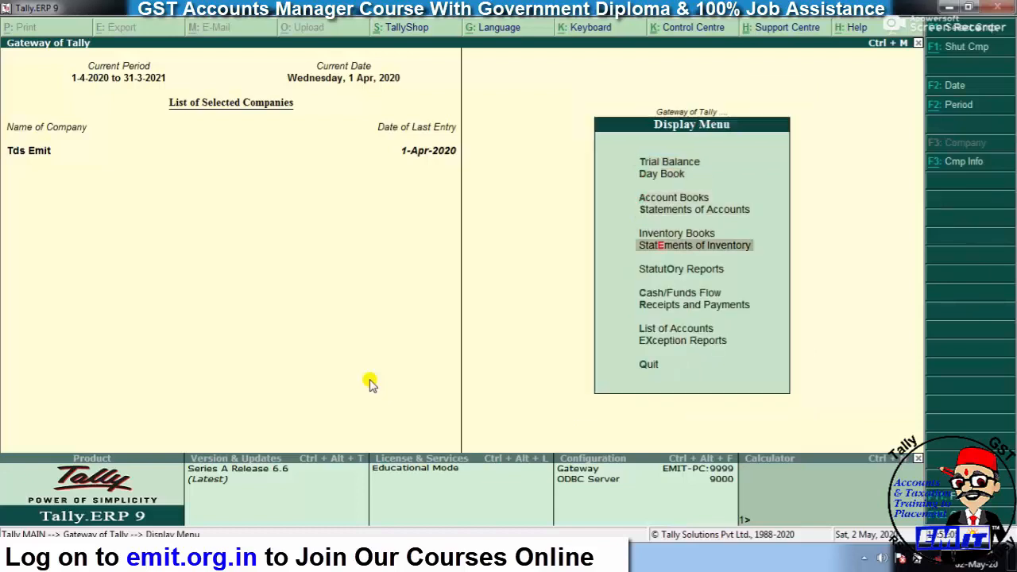
key("Return")
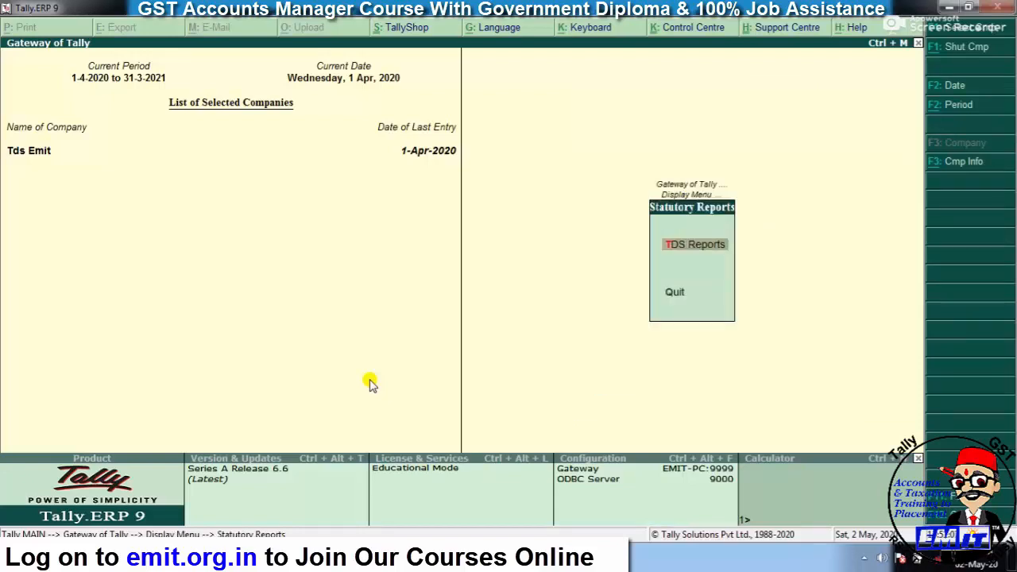
key("Return")
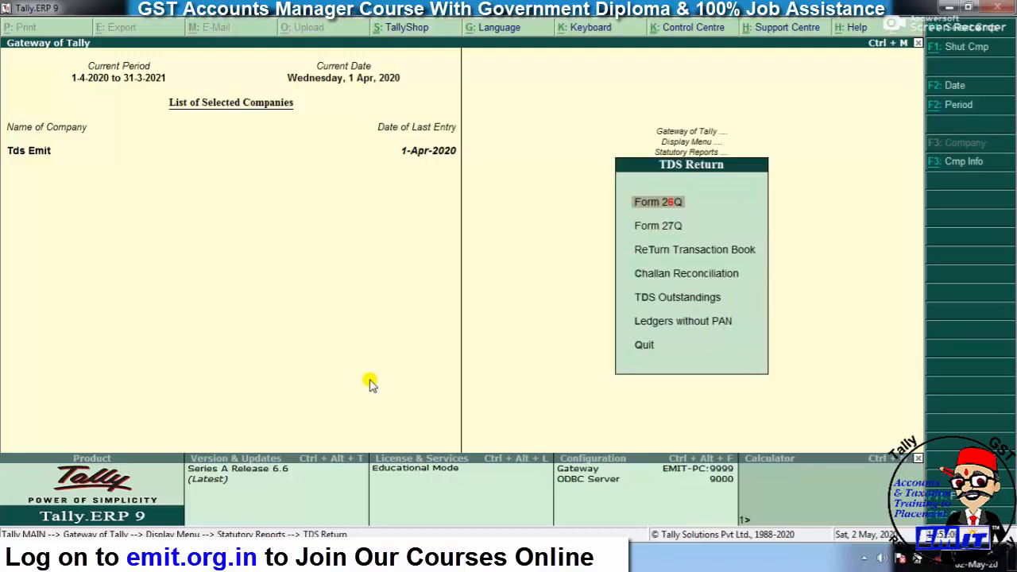
key("Down")
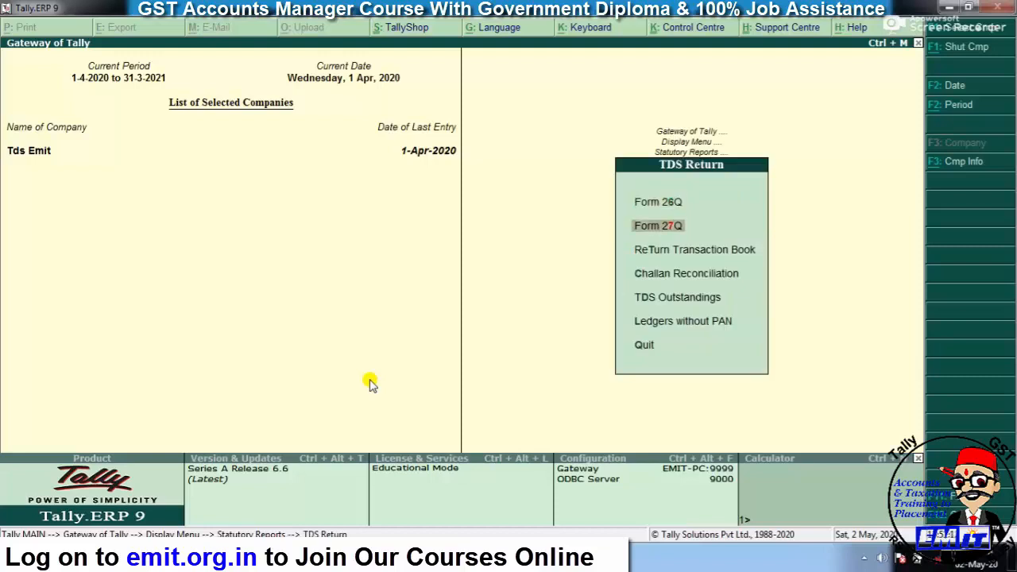
key("Down")
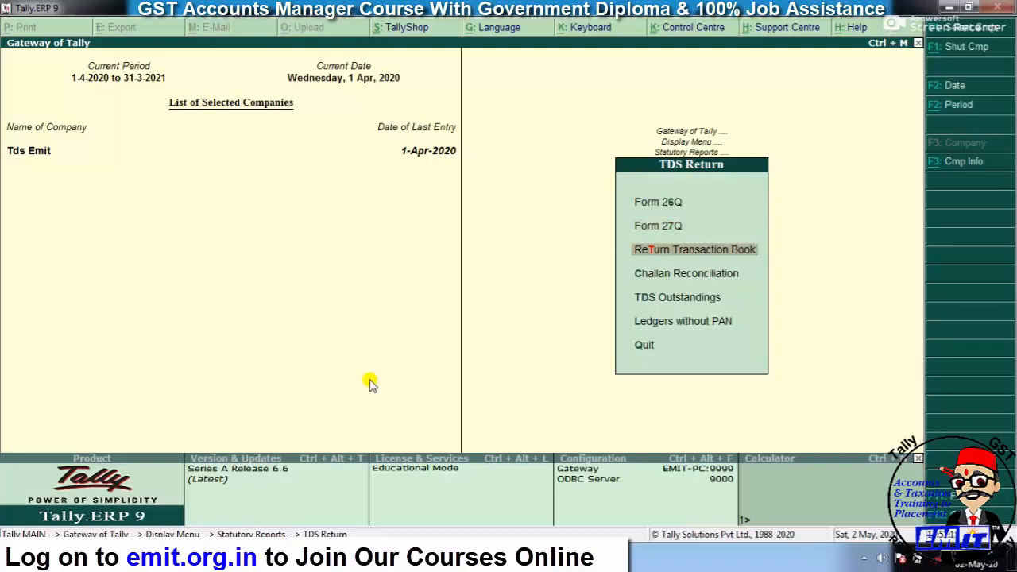
key("Down")
key("Down")
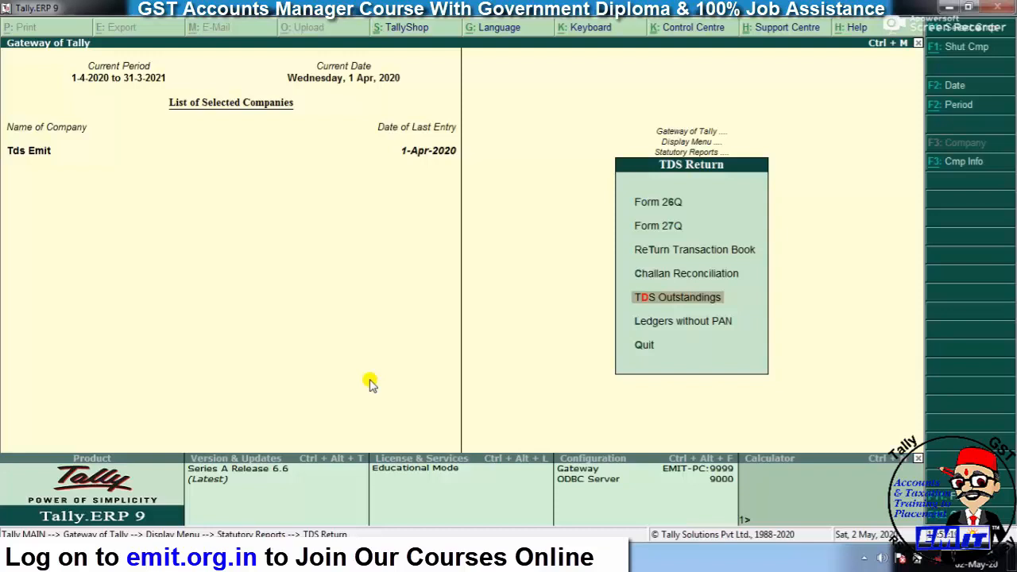
key("Return")
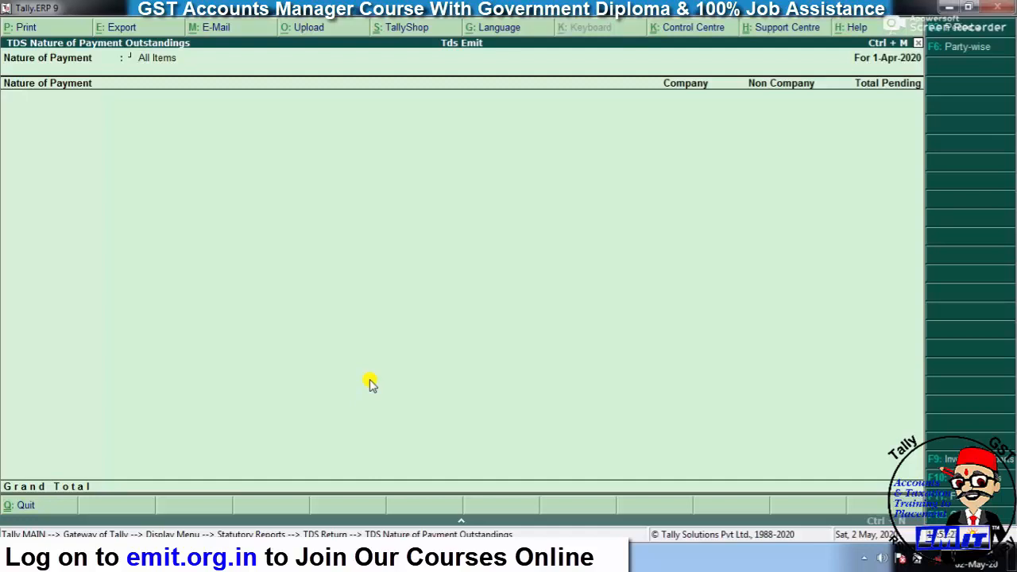
key("Escape")
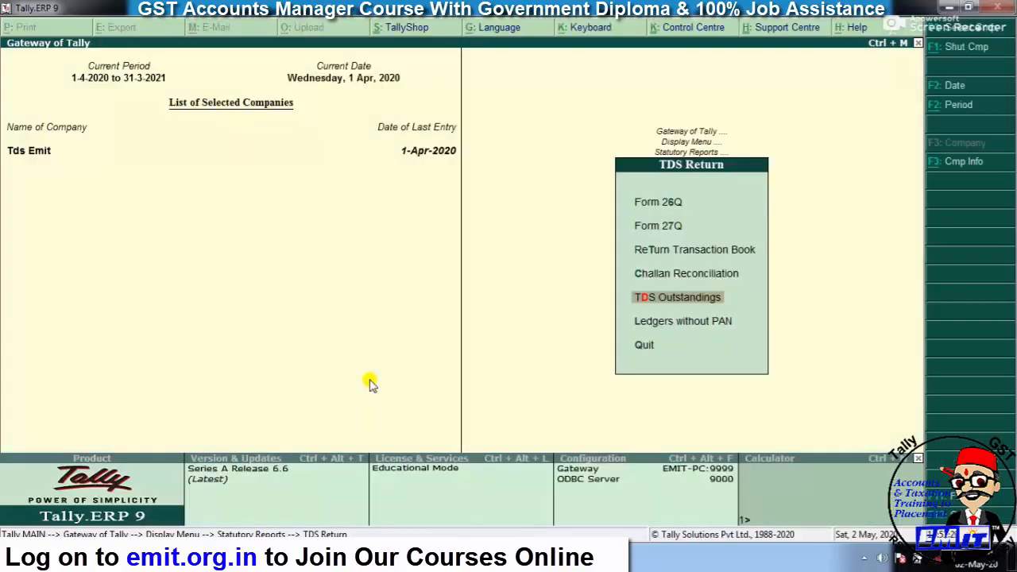
- Open the Form 26Q return report from the TDS reports list
key("Up")
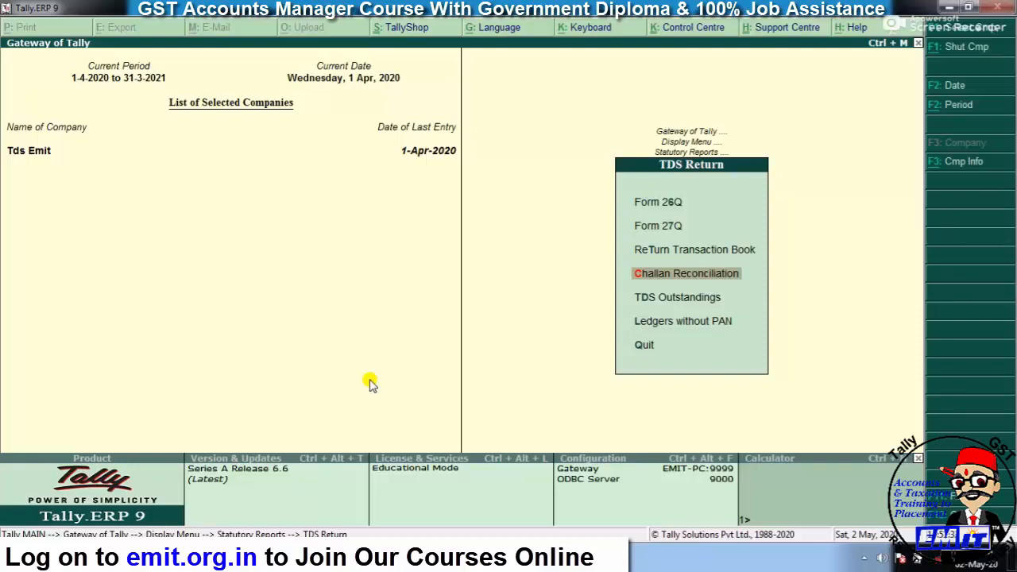
key("Up")
key("Up")
key("Up")
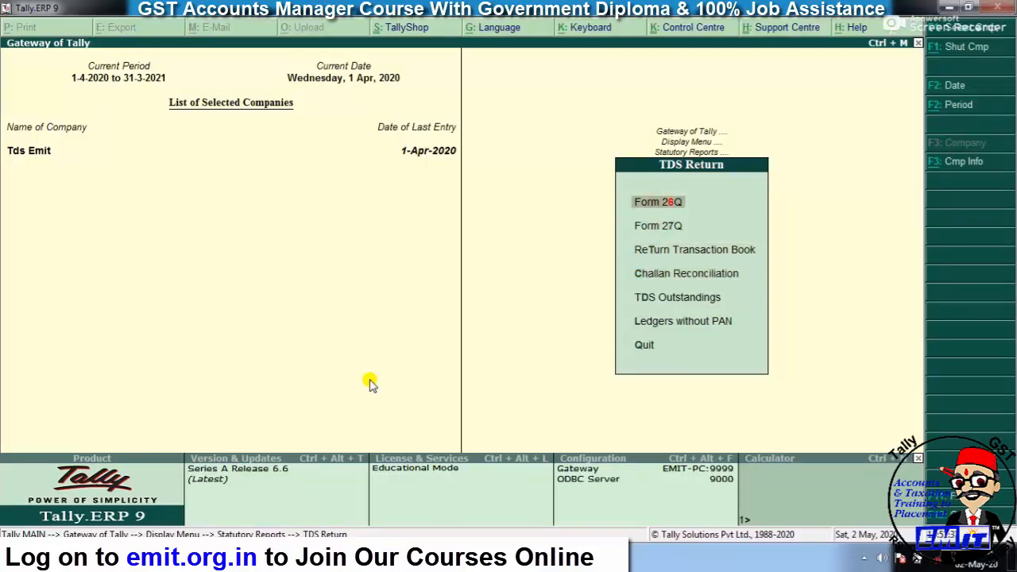
key("Return")
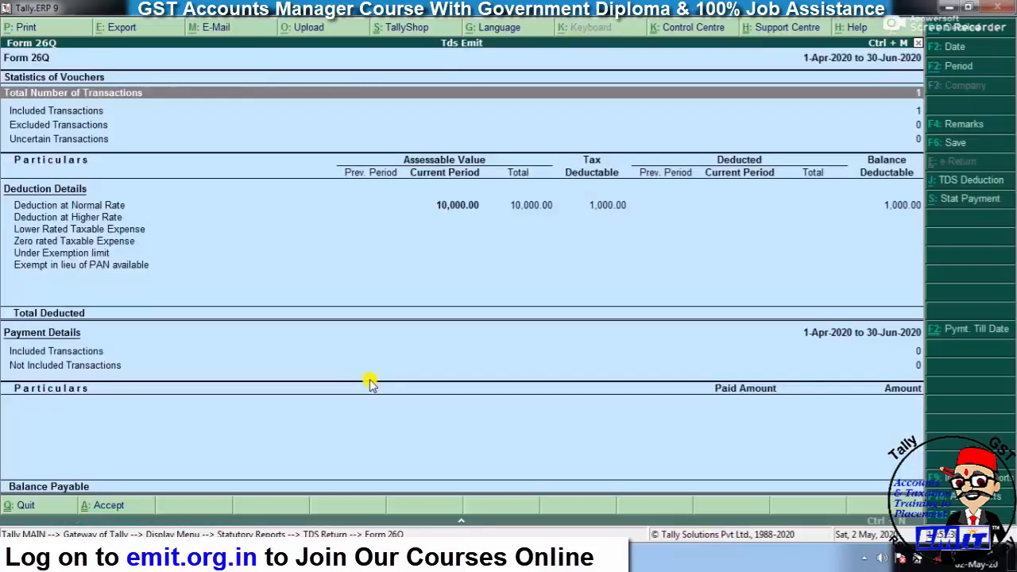
- Drill into Form 26Q's Deduction at Normal Rate details, then back out to the Display Menu
key("Down")
key("Down")
key("Down")
key("Down")
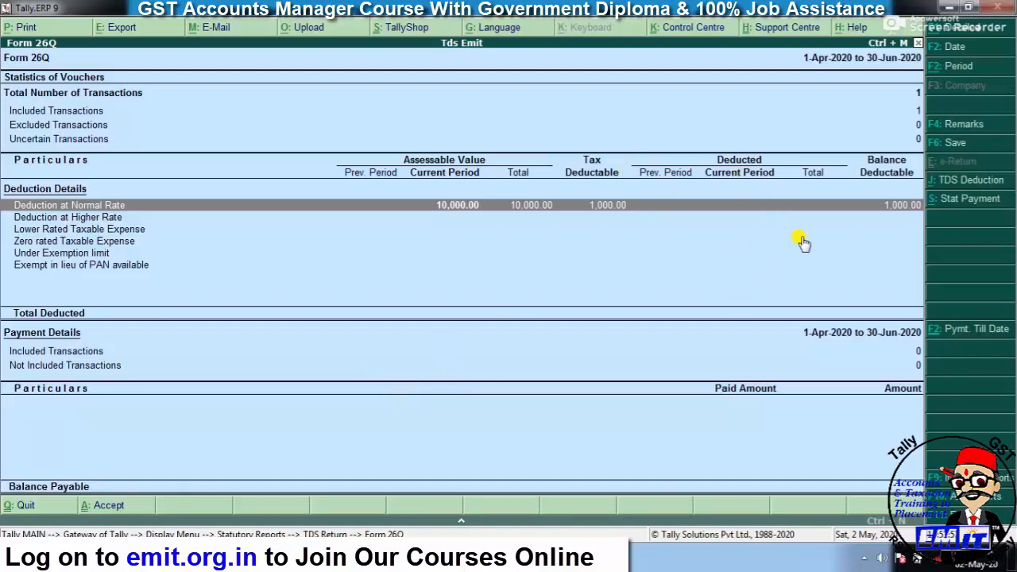
left_click(907, 213)
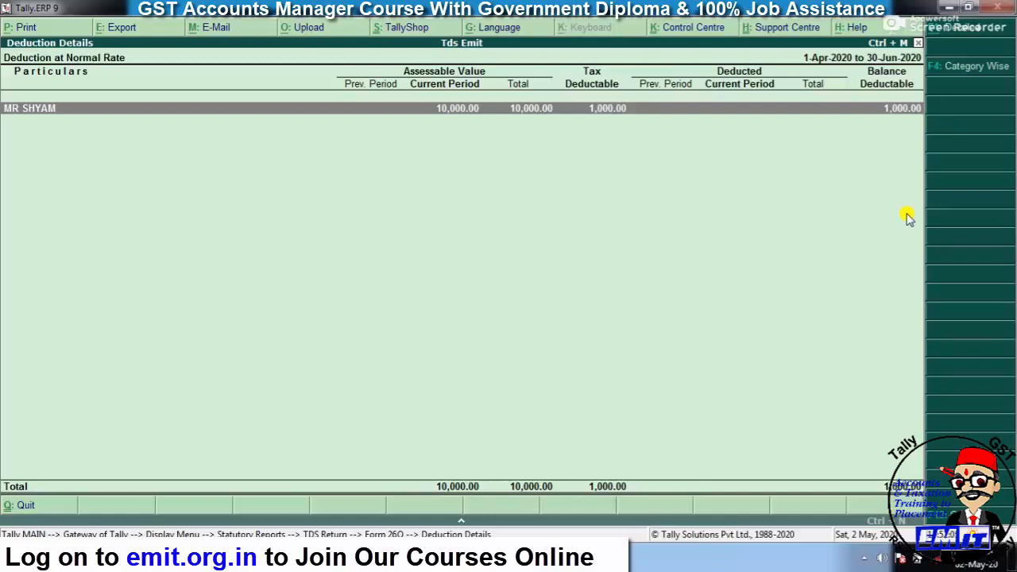
key("Escape")
key("Escape")
key("Escape")
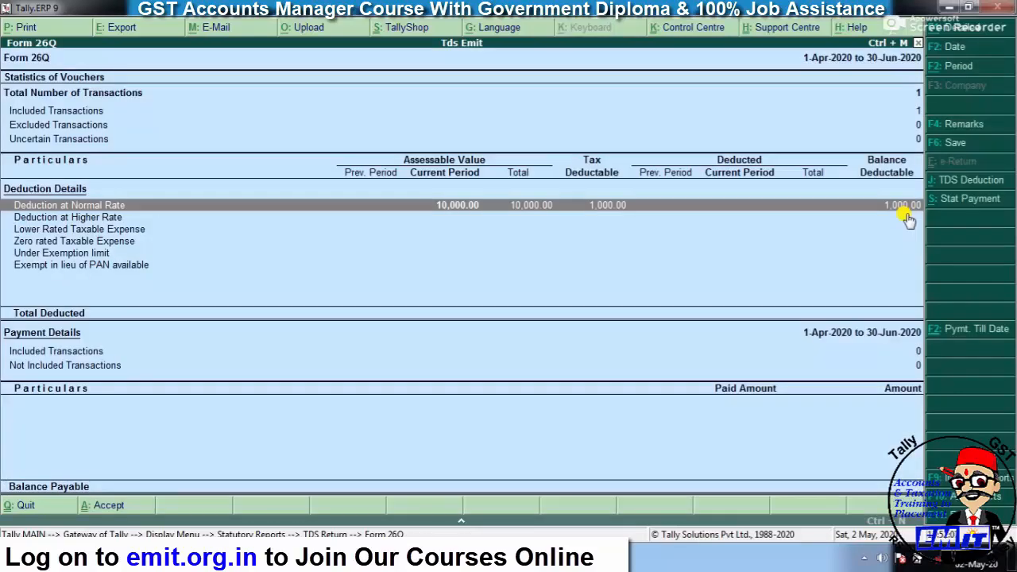
key("Escape")
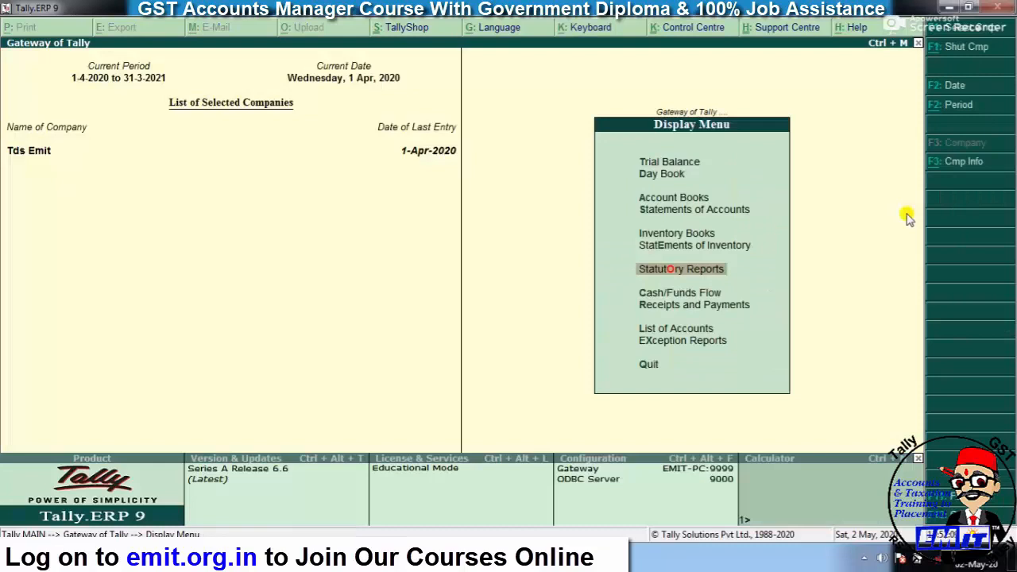
- Open a new Journal voucher and bring up the TDS Deduction auto-fill form
key("Escape")
key("Up")
key("Up")
key("Up")
key("Up")
key("Up")
key("Up")
key("Up")
key("Up")
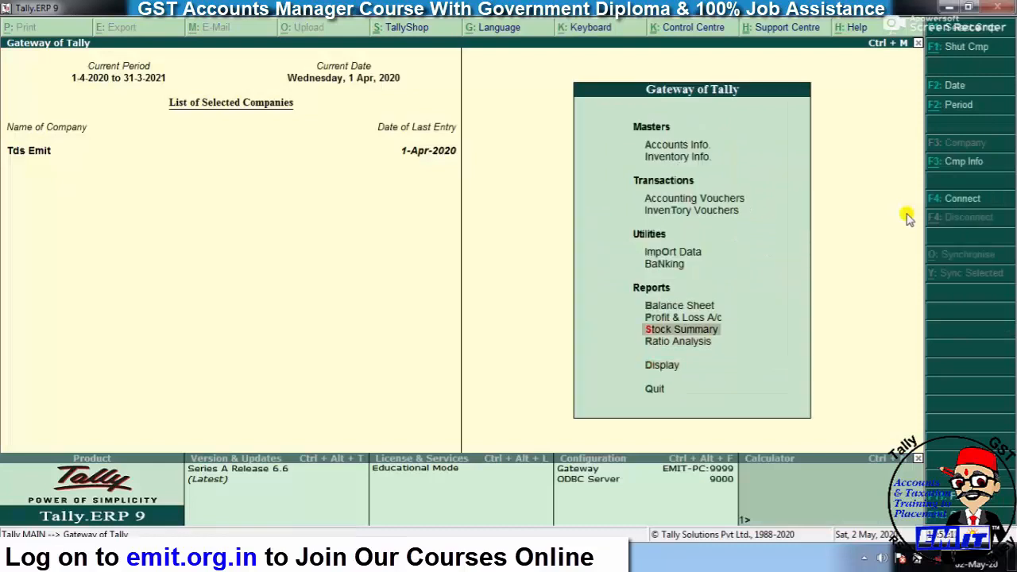
key("Return")
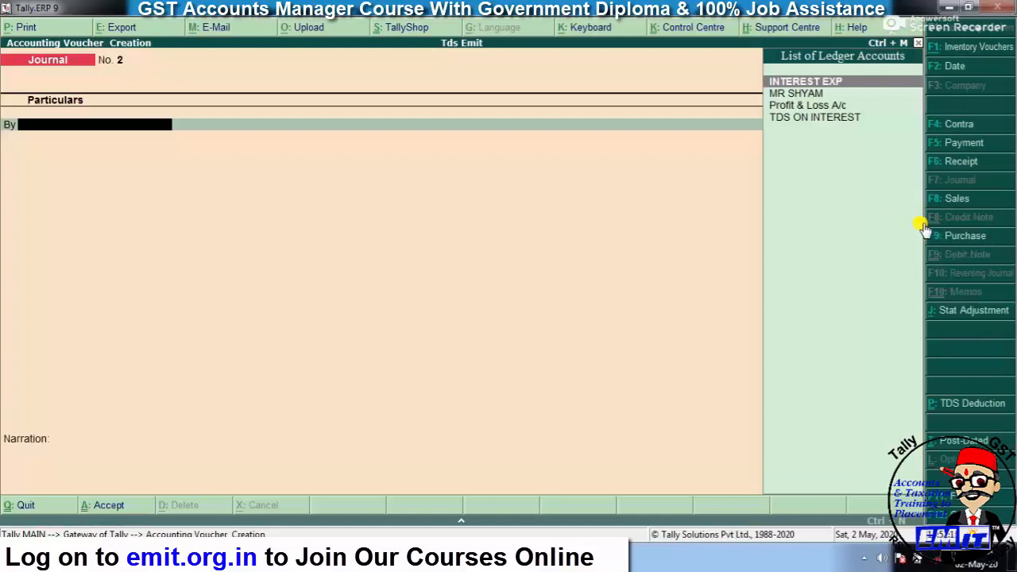
left_click(952, 408)
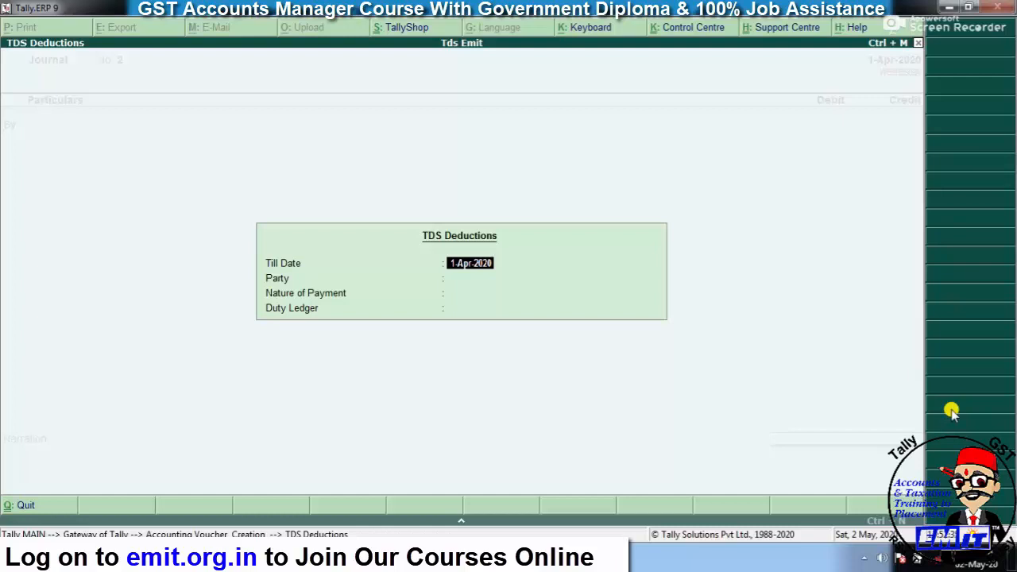
- Auto-fill TDS for the party under Tds on Interest, allocating 1,000 Dr against bill INT/01
key("Return")
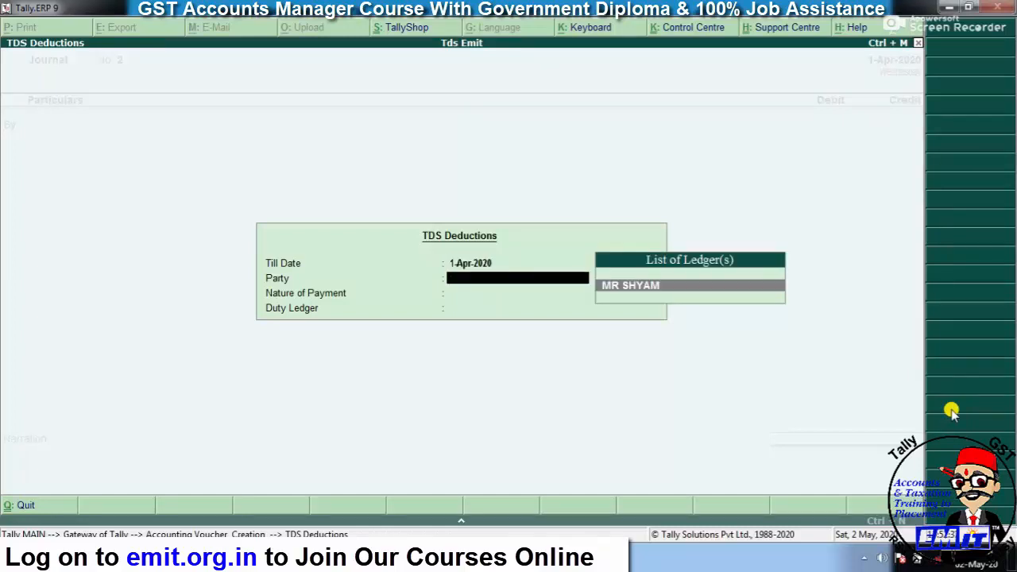
key("Return")
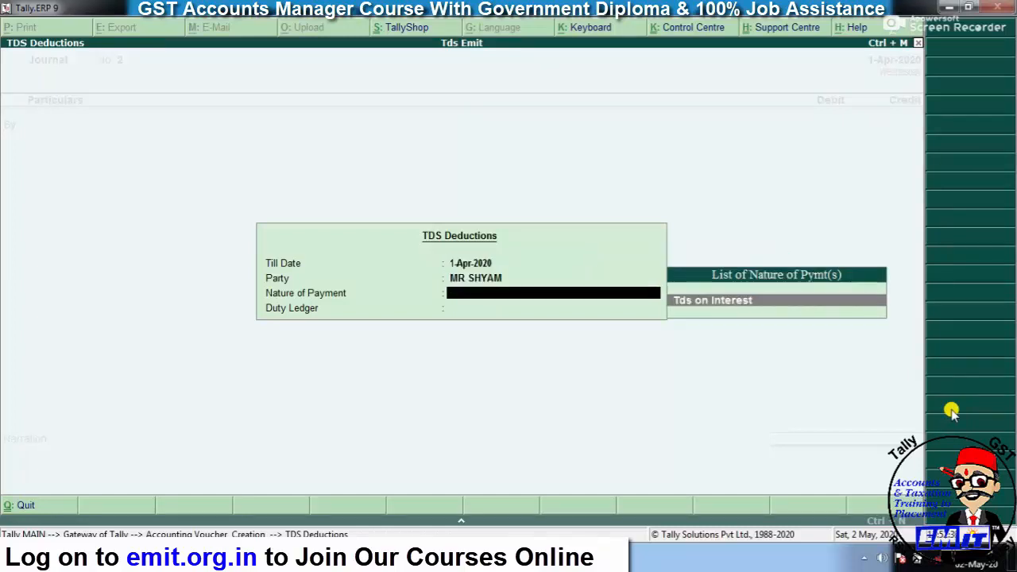
key("Return")
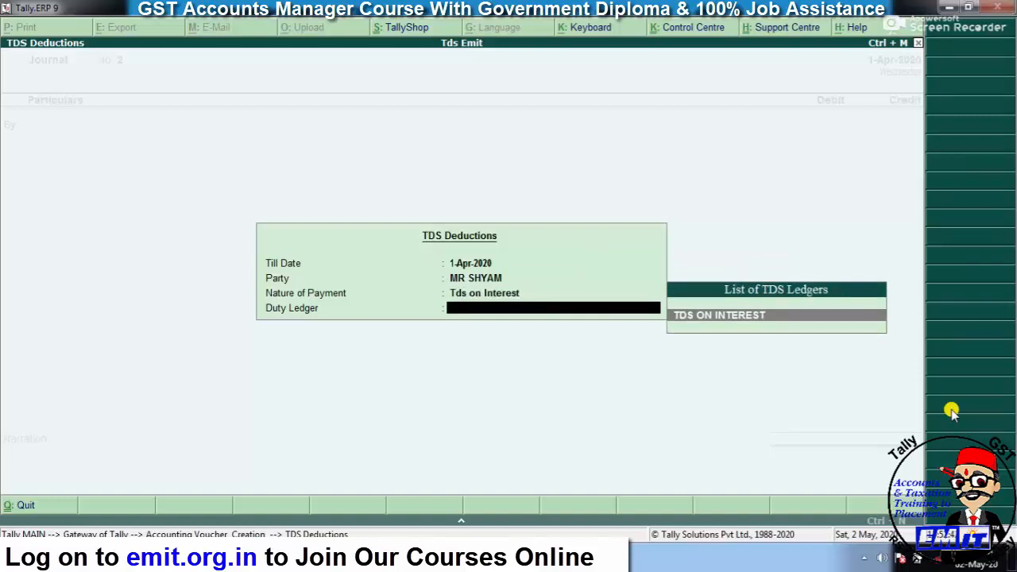
key("Return")
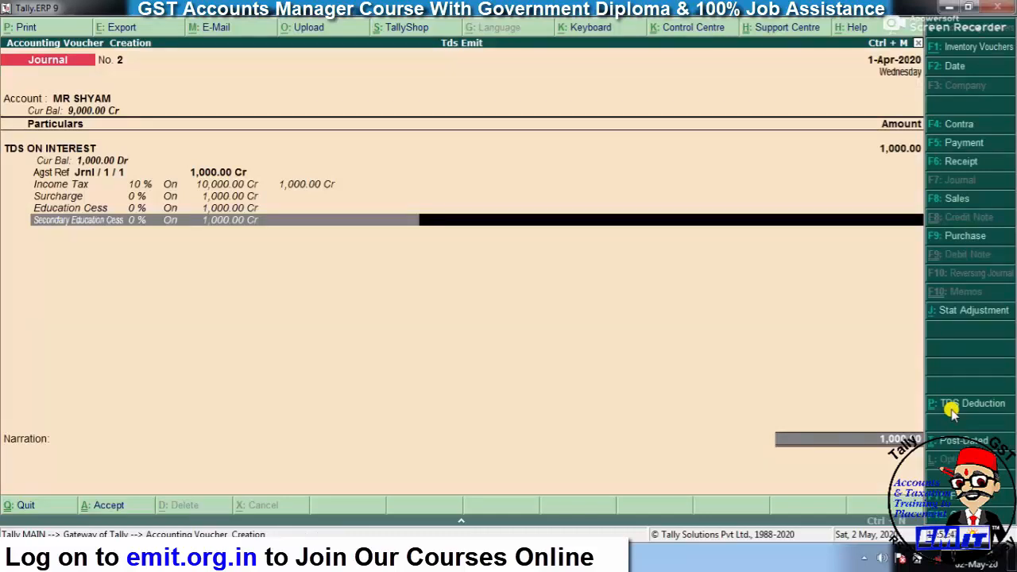
key("Return")
key("Return")
key("Return")
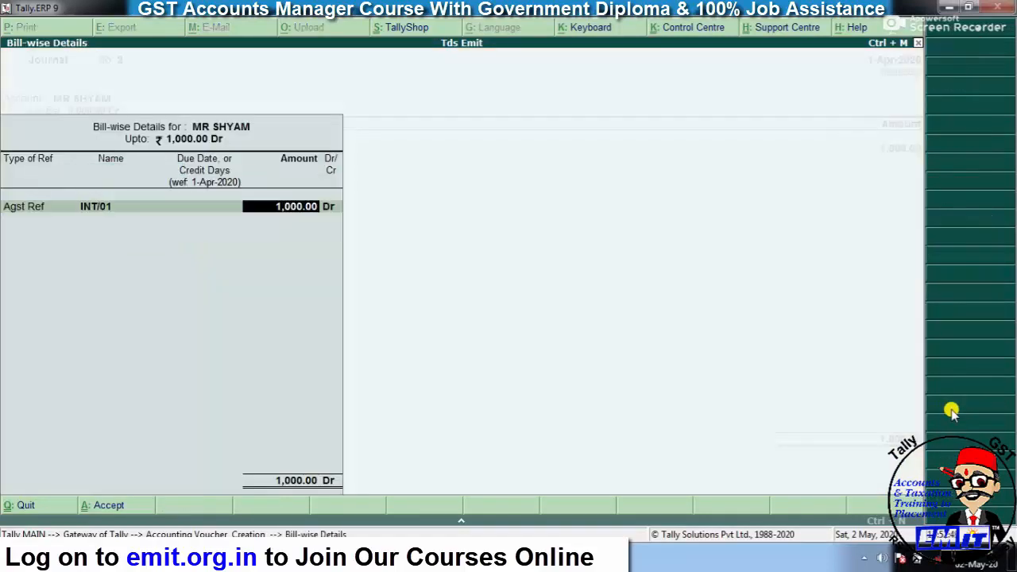
key("BackSpace")
key("BackSpace")
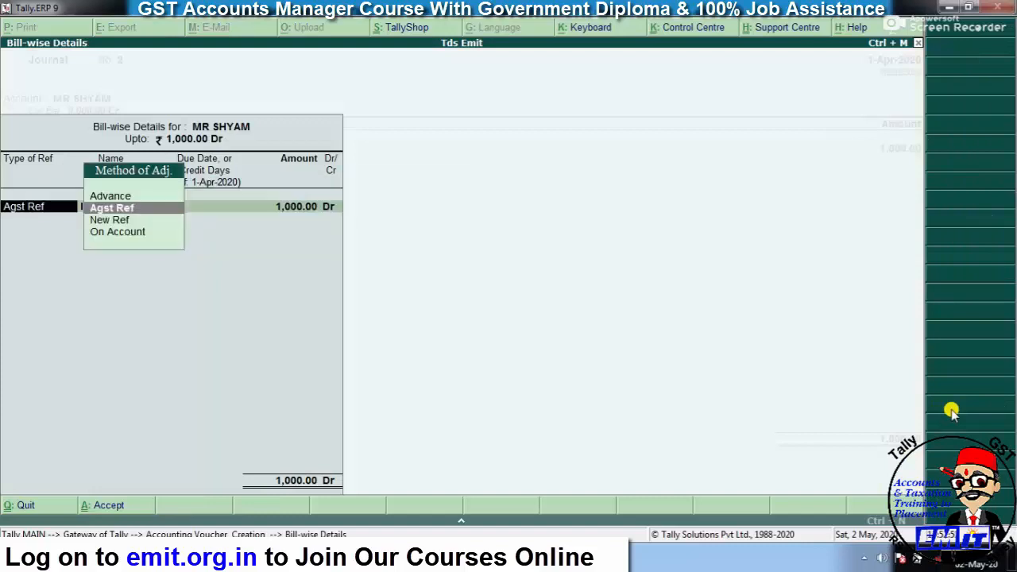
key("Return")
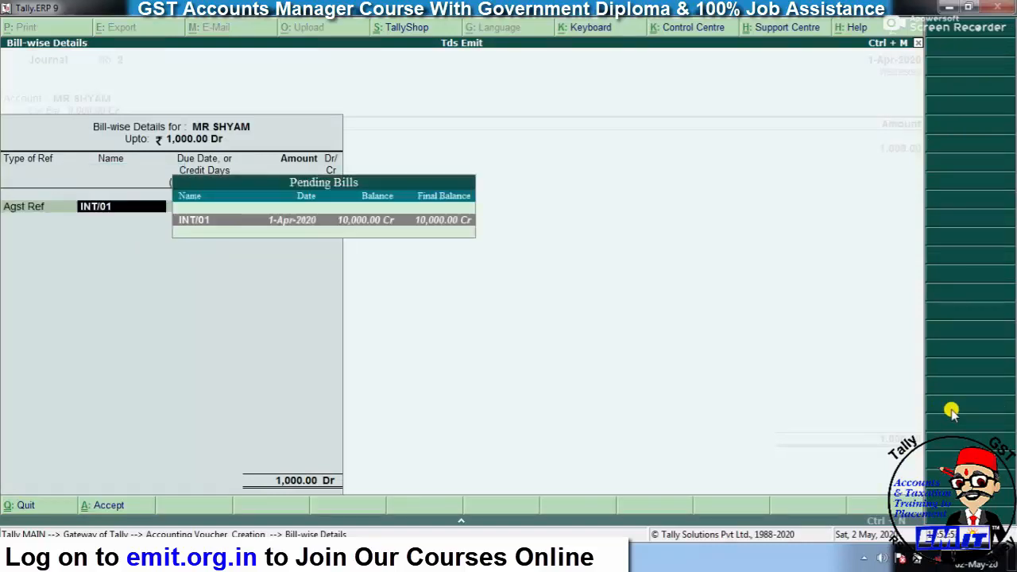
key("Return")
key("Return")
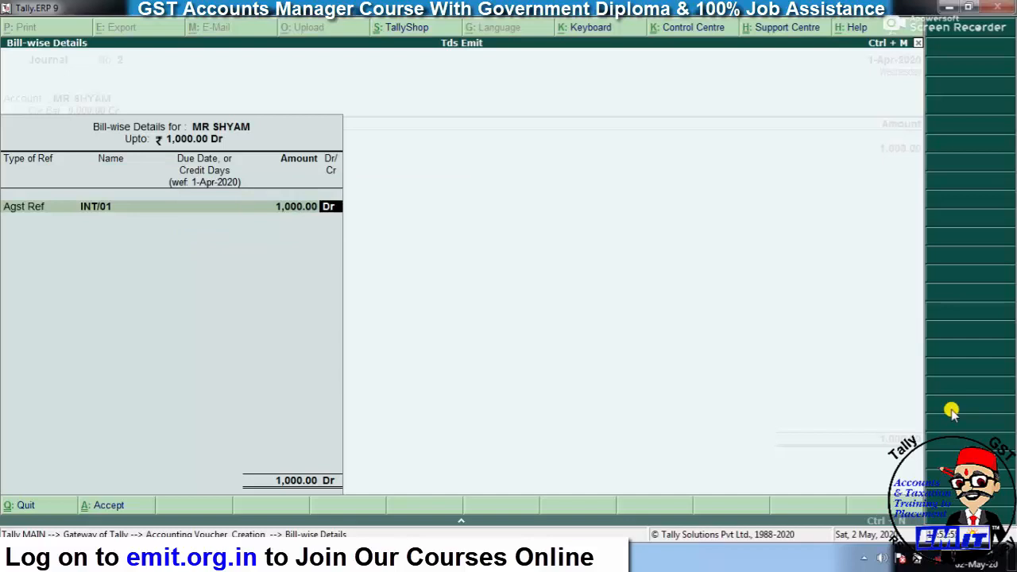
key("Return")
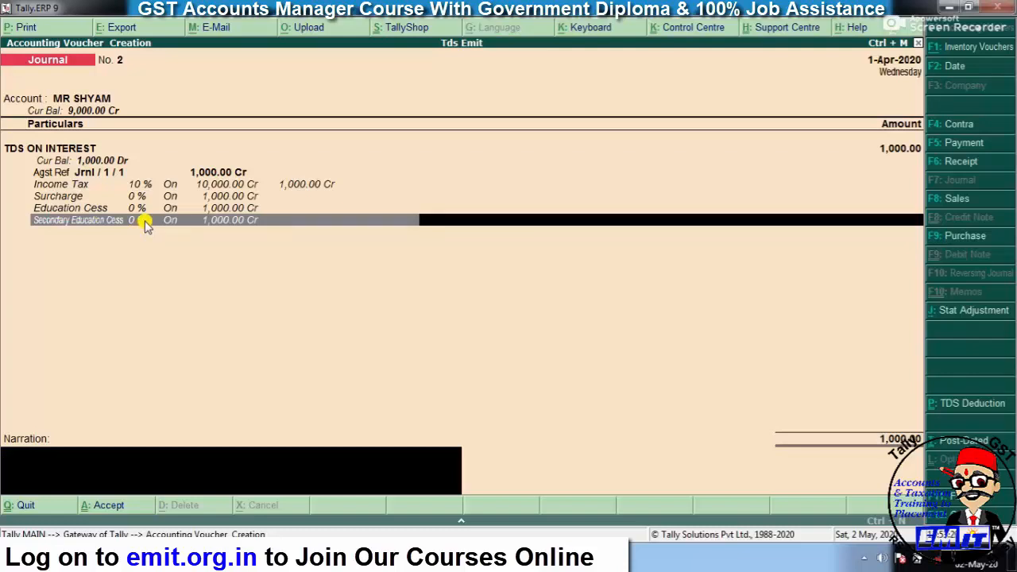
- Save Journal No. 2 and quit voucher entry
key("Return")
key("Return")
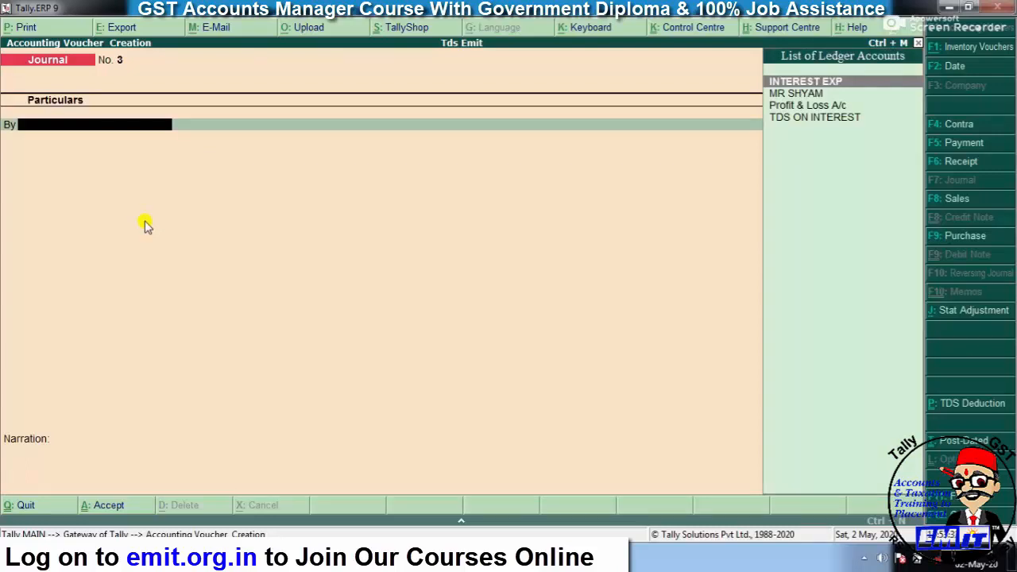
key("Escape")
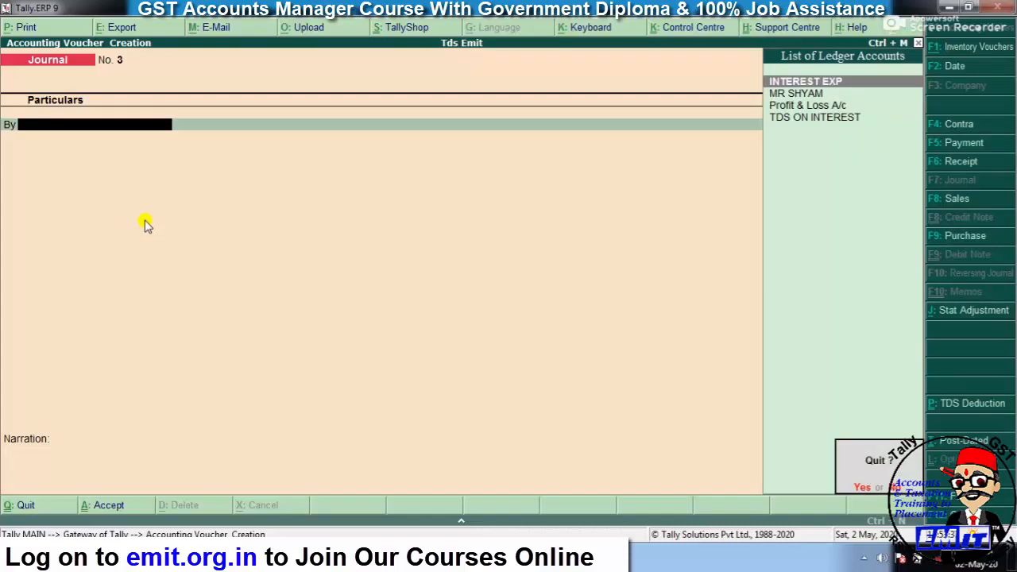
key("Return")
key("Down")
key("Down")
key("Down")
key("Down")
key("Down")
key("Down")
key("Down")
key("Down")
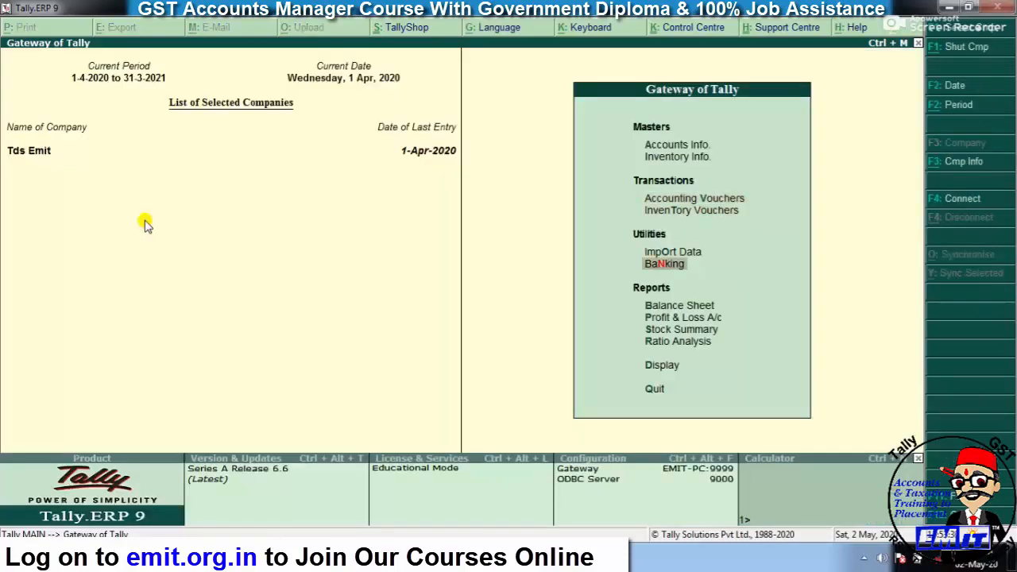
key("Return")
key("Down")
key("Down")
key("Down")
key("Down")
key("Down")
key("Down")
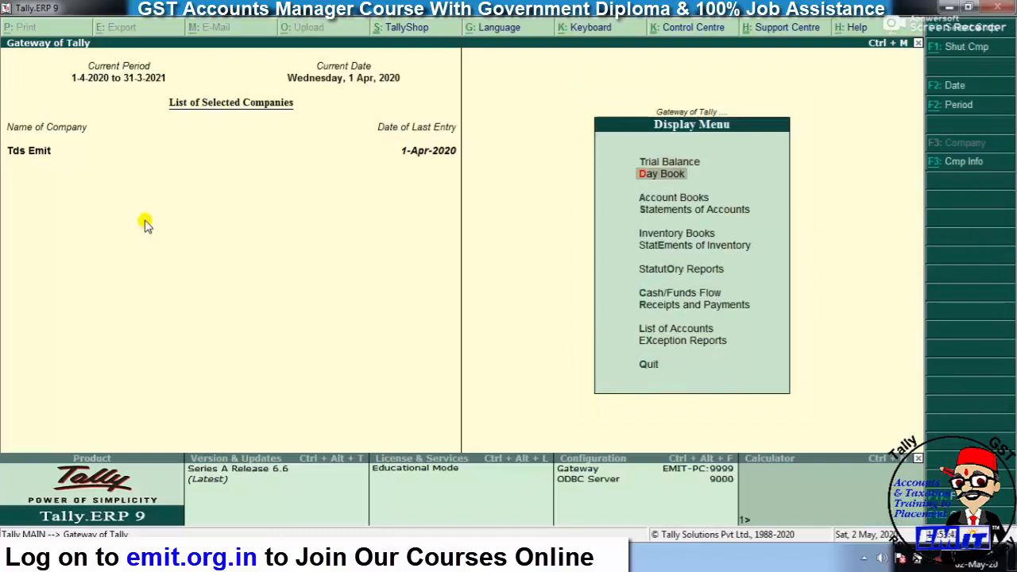
key("Return")
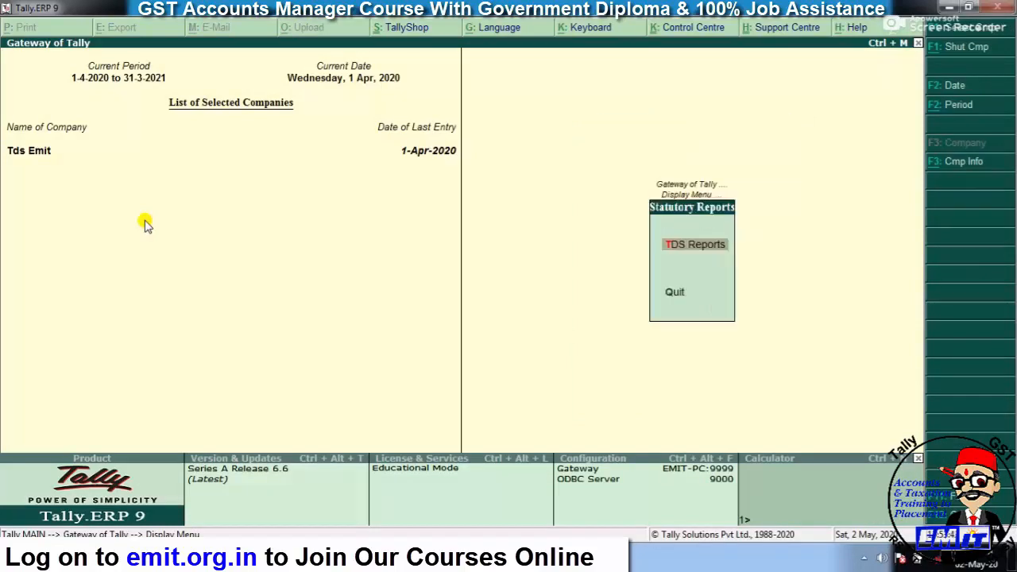
key("Return")
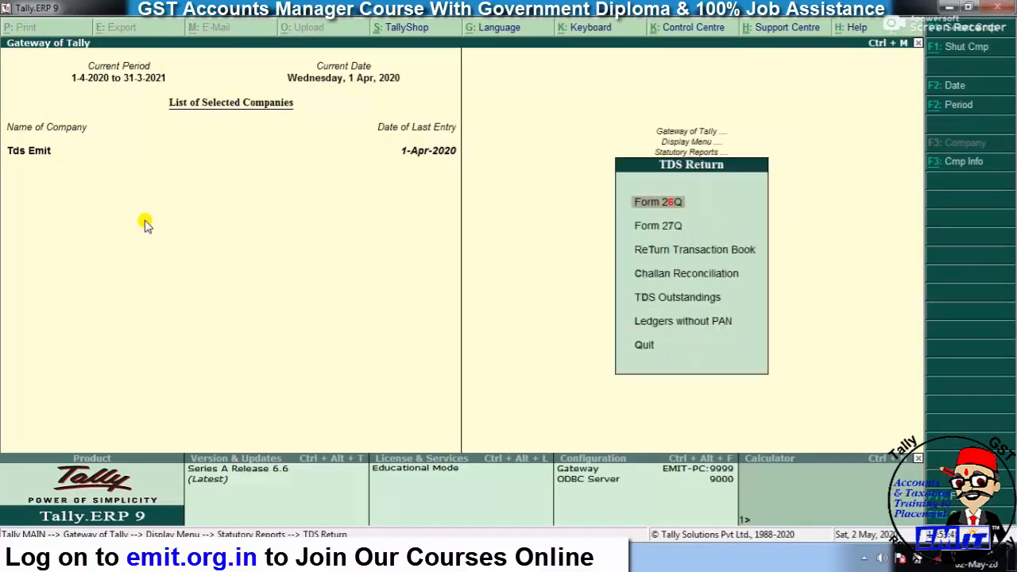
key("Return")
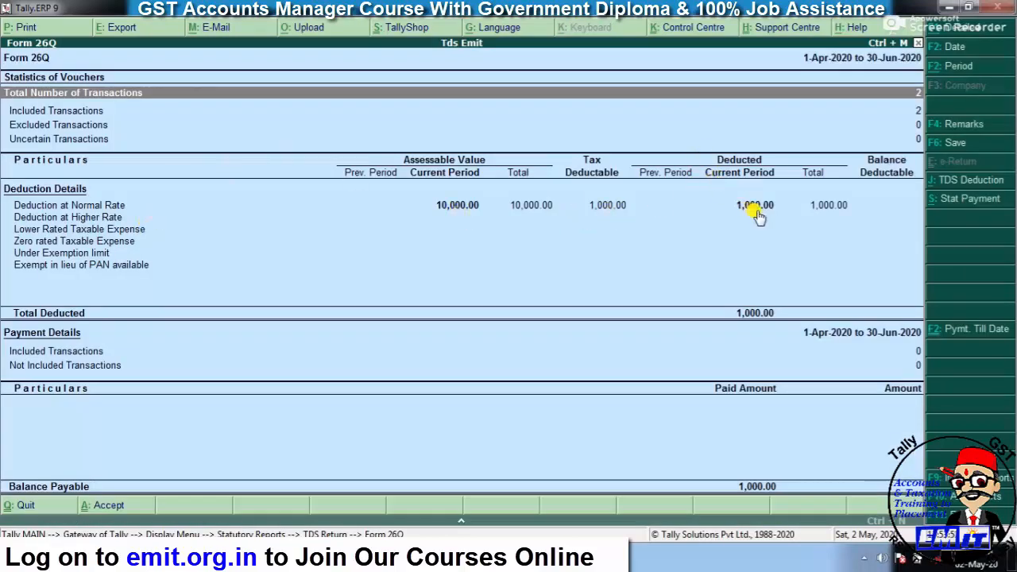
key("Down")
key("Down")
key("Down")
key("Down")
key("Down")
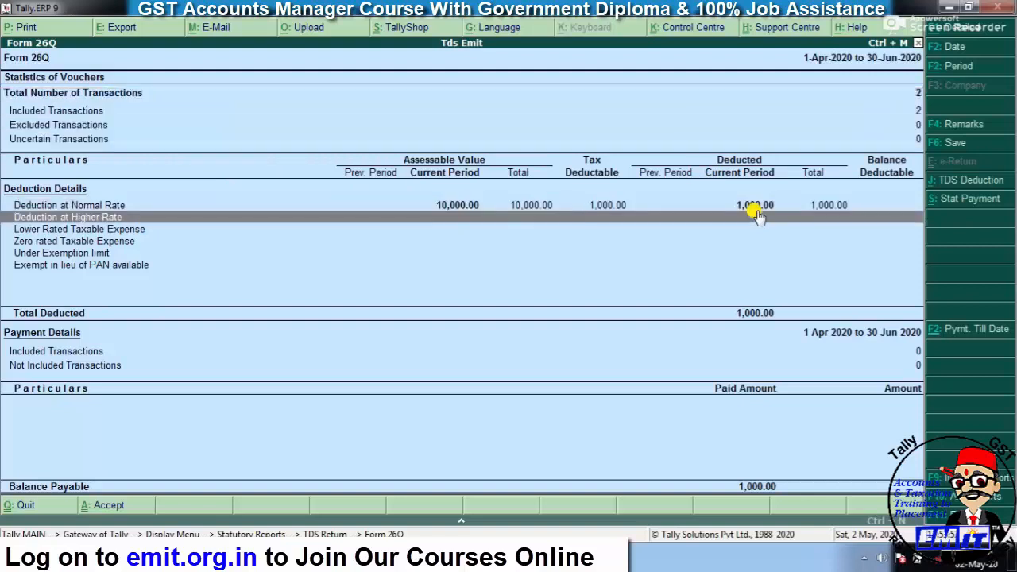
key("Up")
key("Return")
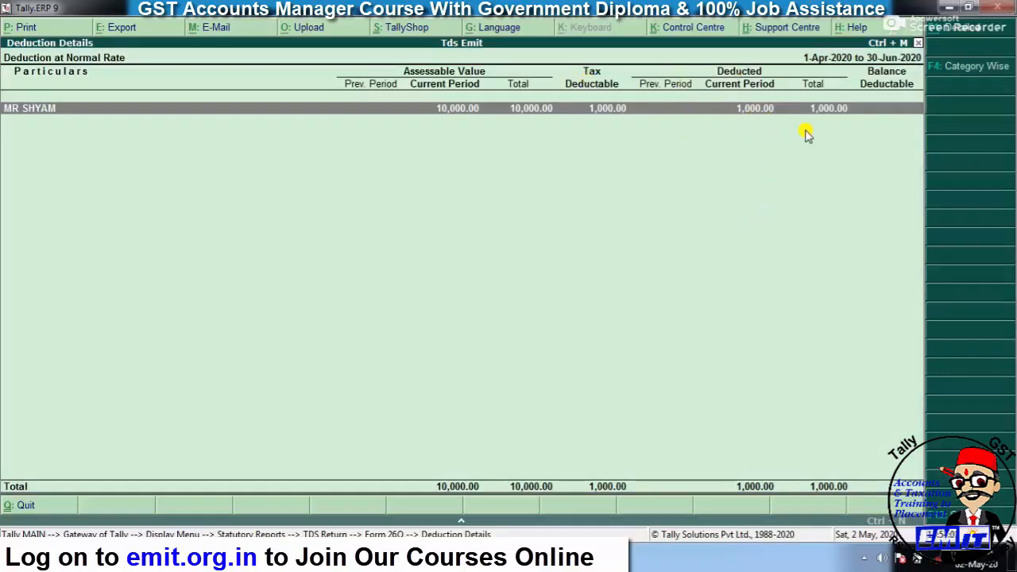
key("Escape")
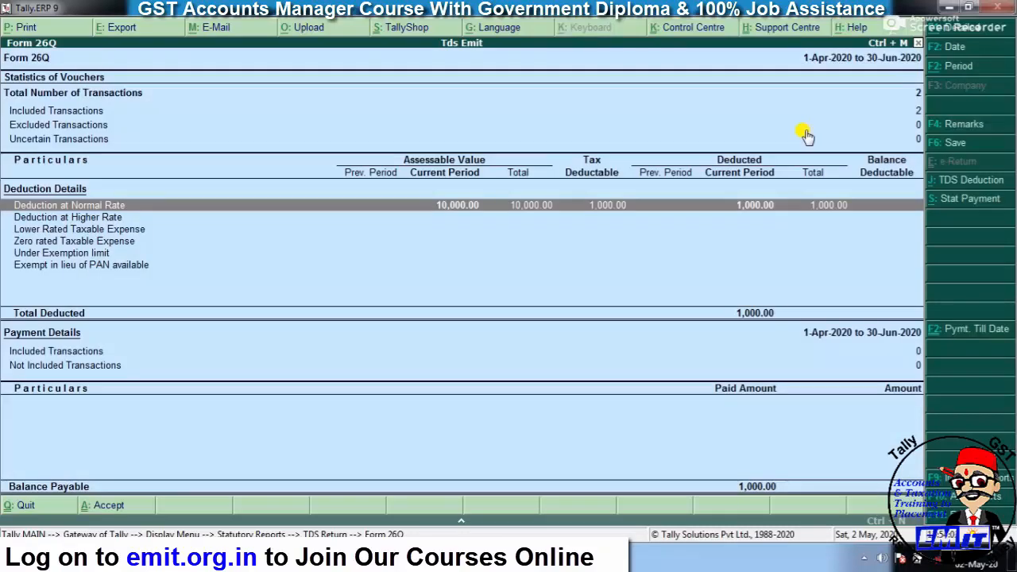
key("Escape")
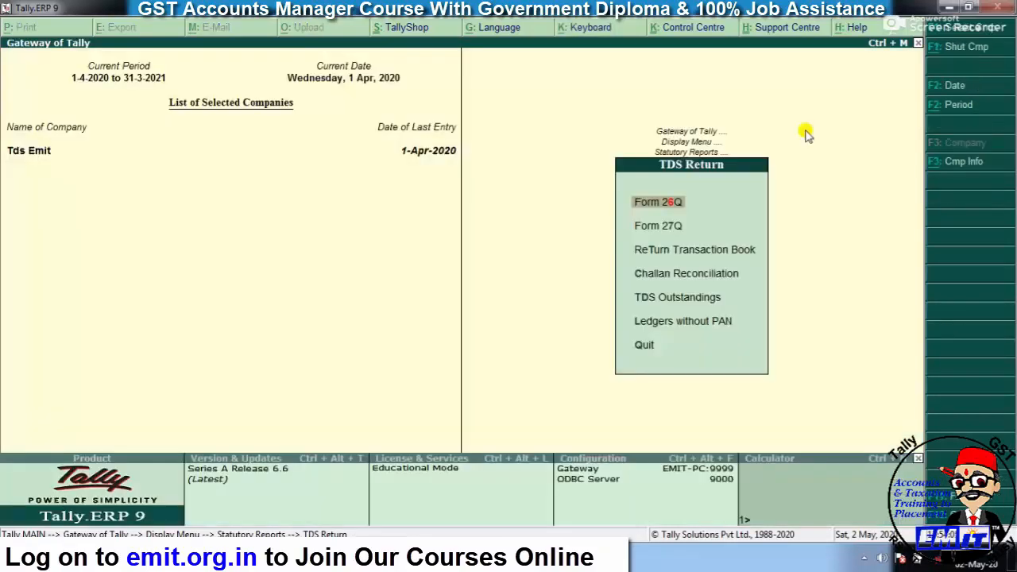
key("Down")
key("Down")
key("Down")
key("Down")
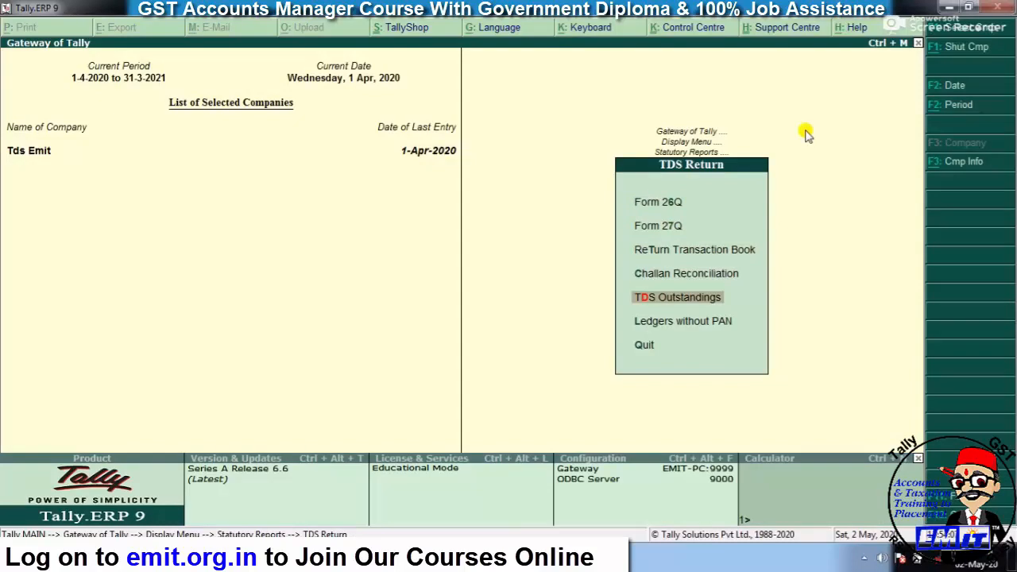
key("Return")
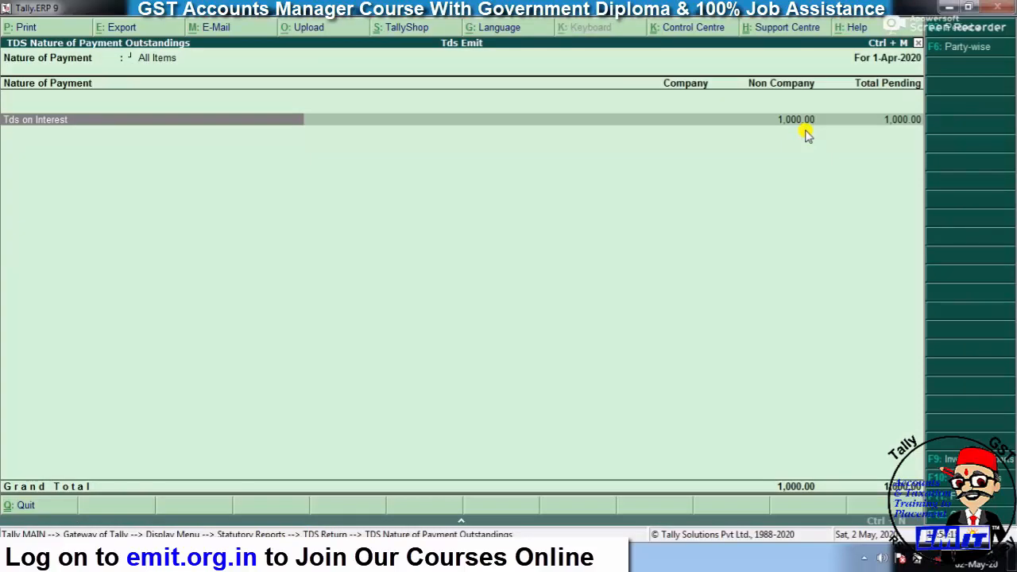
key("Escape")
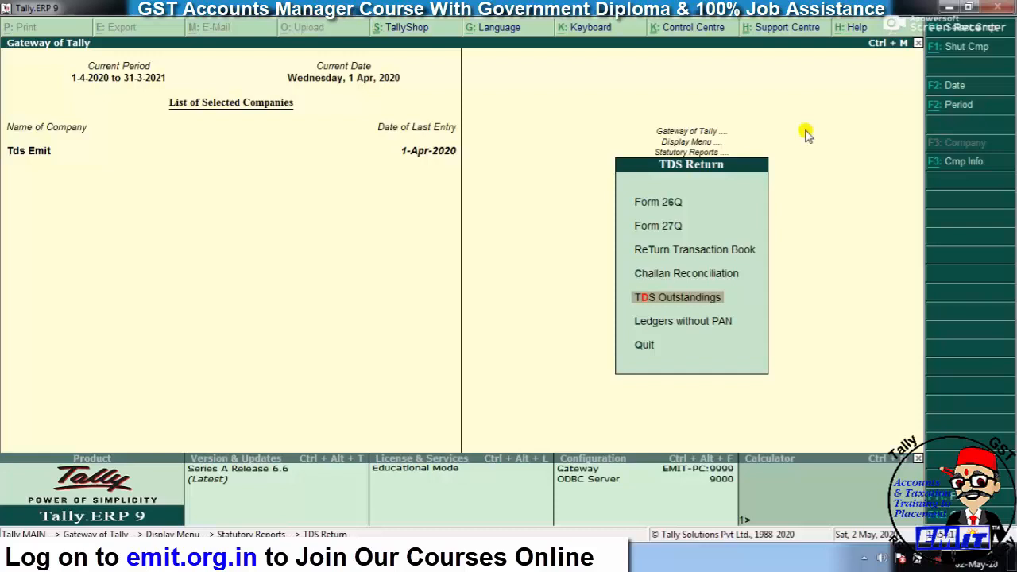
key("Escape")
key("Escape")
key("Escape")
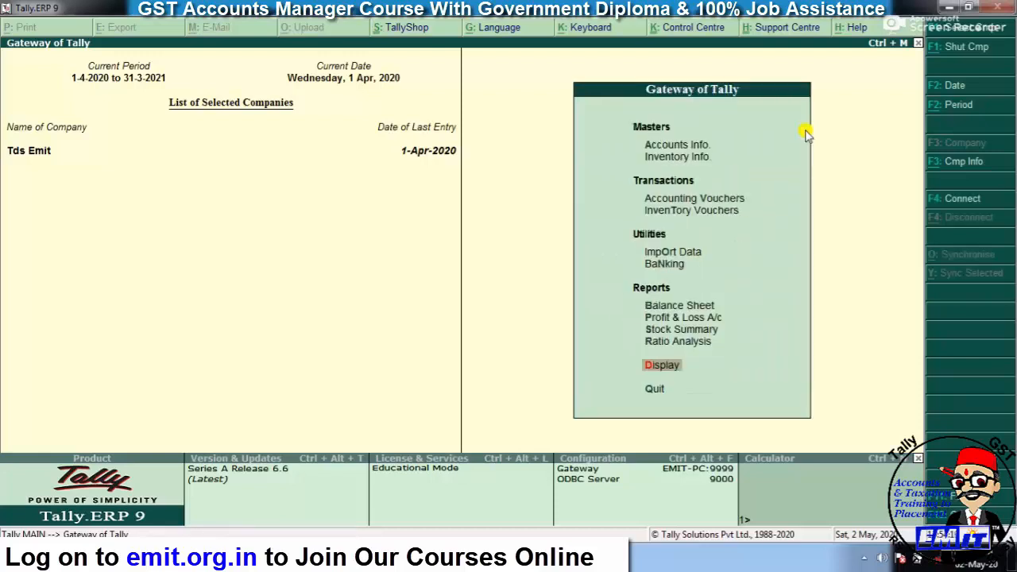
key("Up")
key("Up")
key("Up")
key("Up")
key("Return")
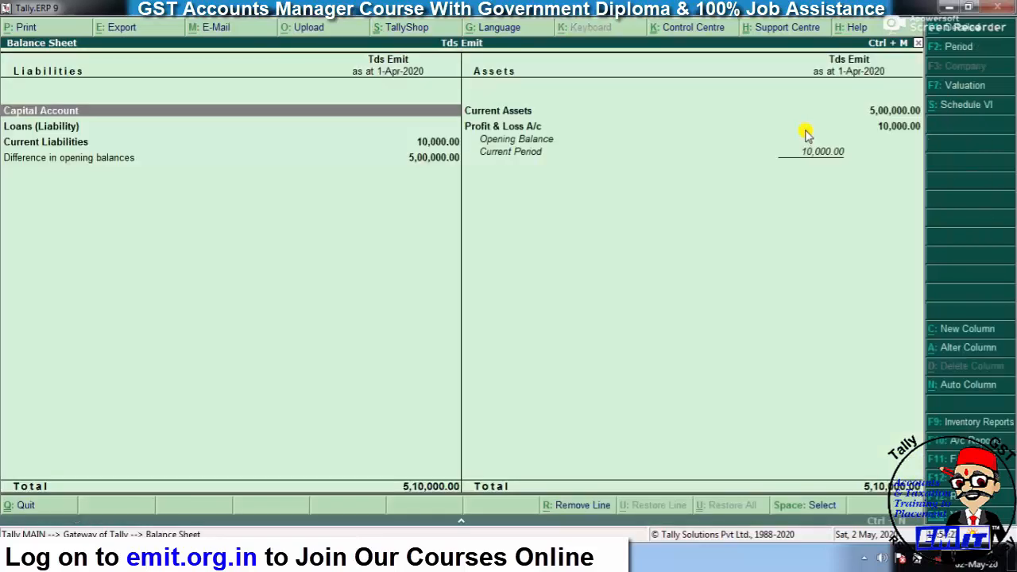
key("Down")
key("Down")
key("Down")
key("Down")
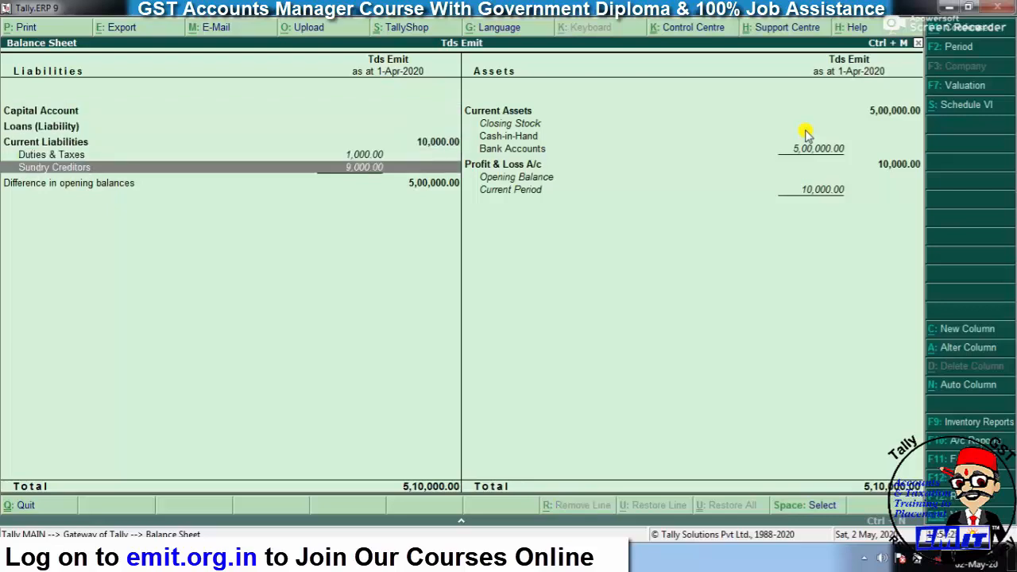
key("Up")
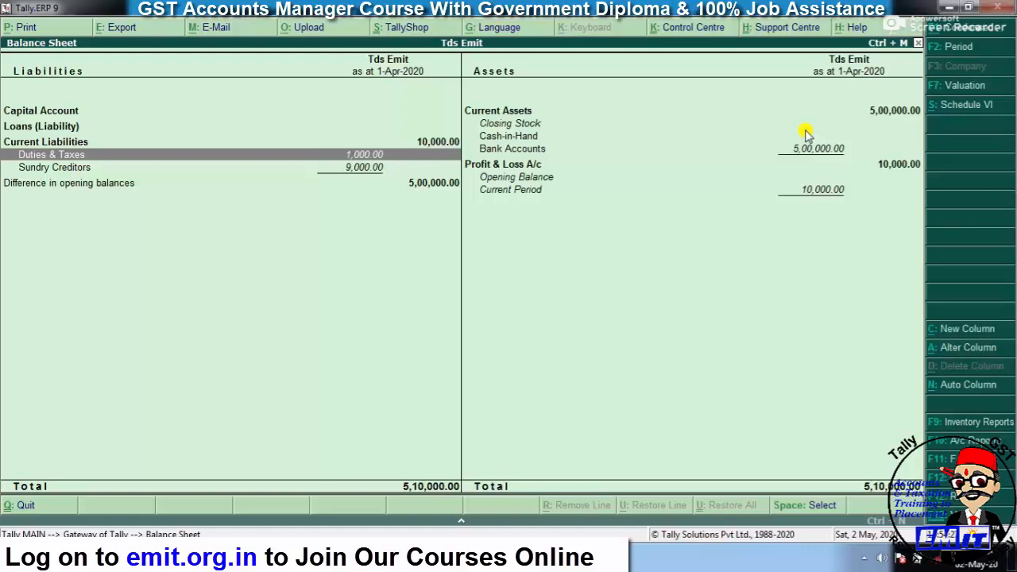
key("Return")
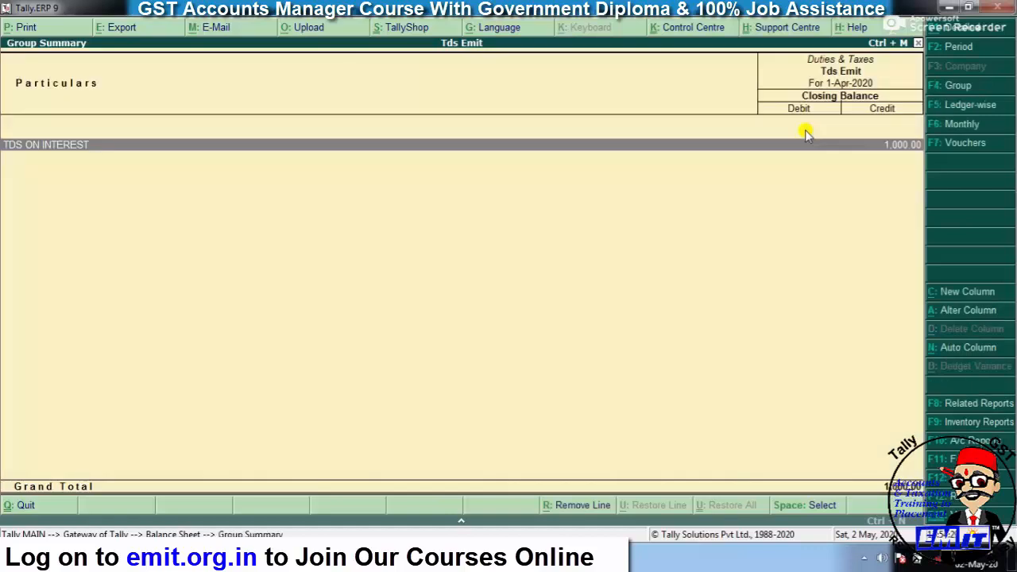
key("Escape")
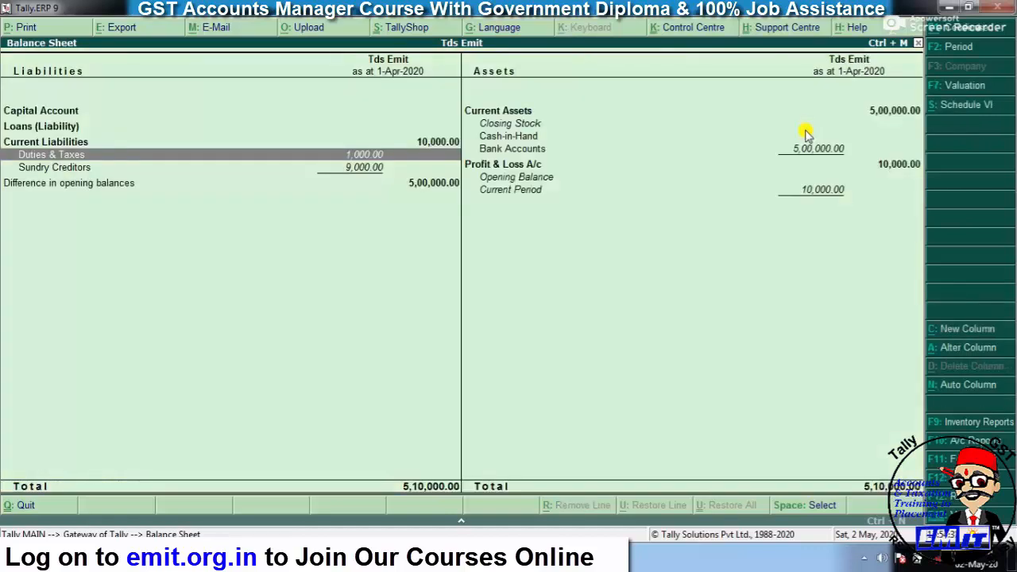
key("Down")
key("Return")
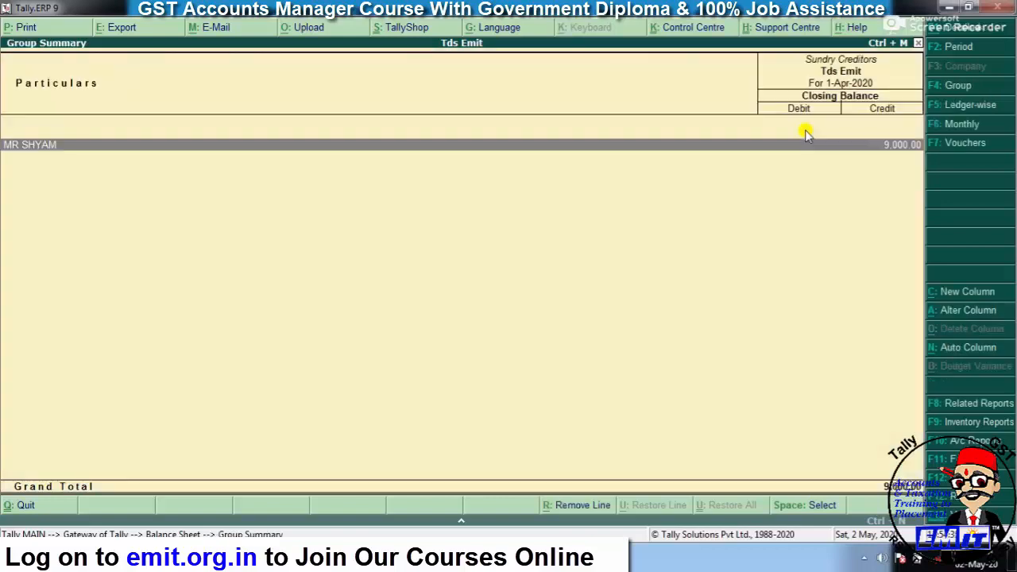
key("Return")
key("Return")
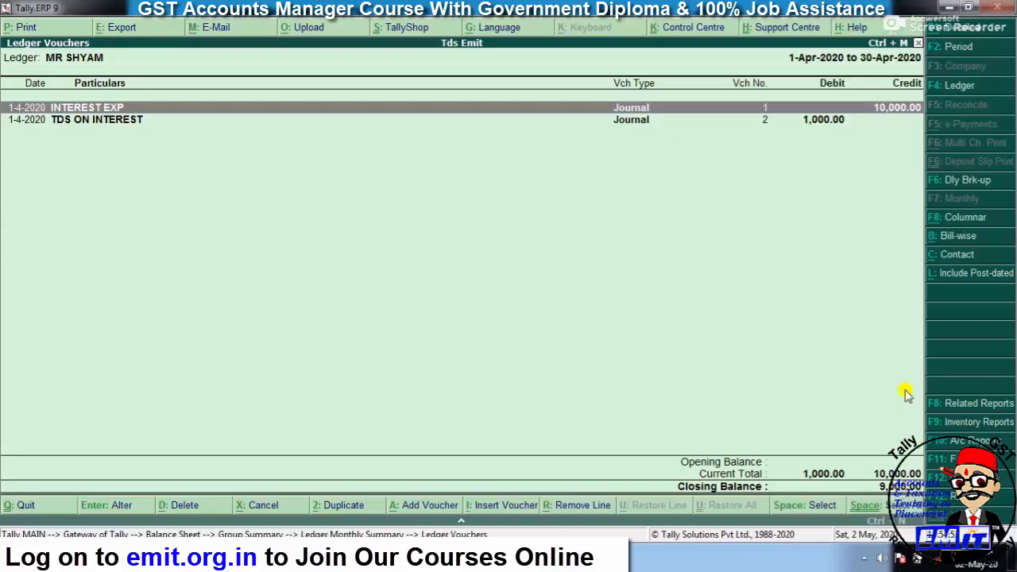
key("Escape")
key("Escape")
key("Escape")
key("Escape")
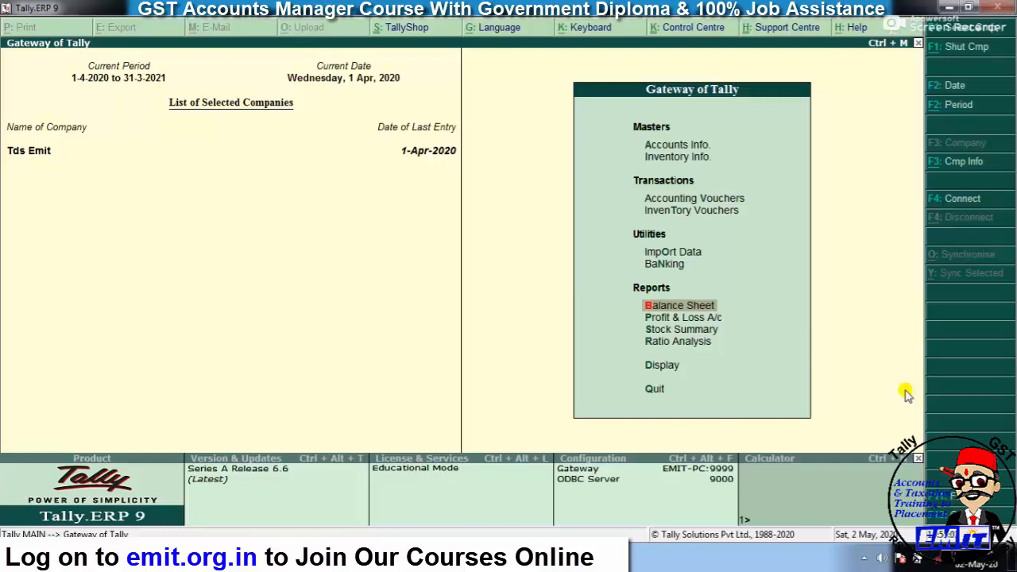
- Start Journal No. 3 debiting INTEREST EXP 15,000
key("Up")
key("Up")
key("Up")
key("Up")
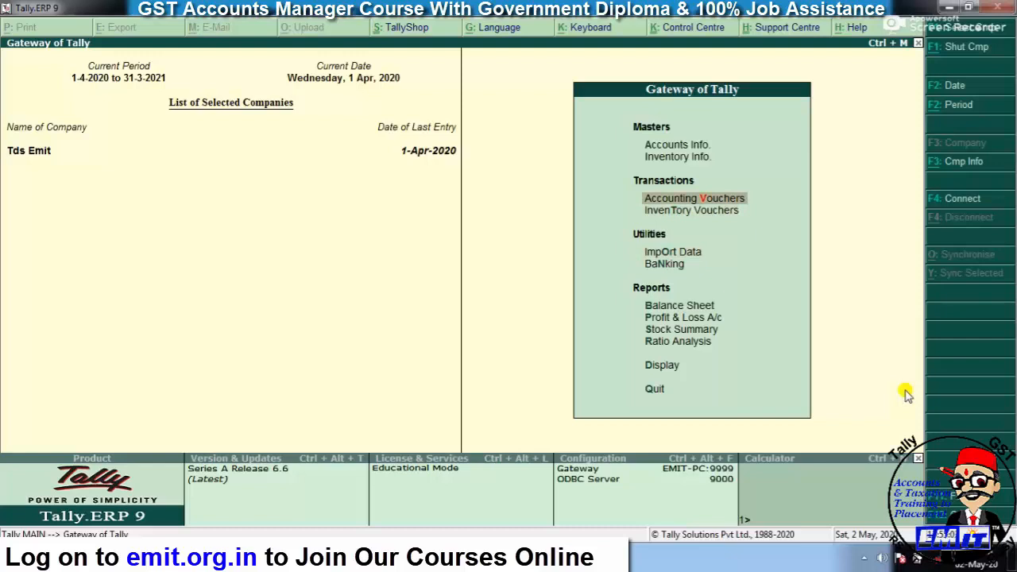
key("Return")
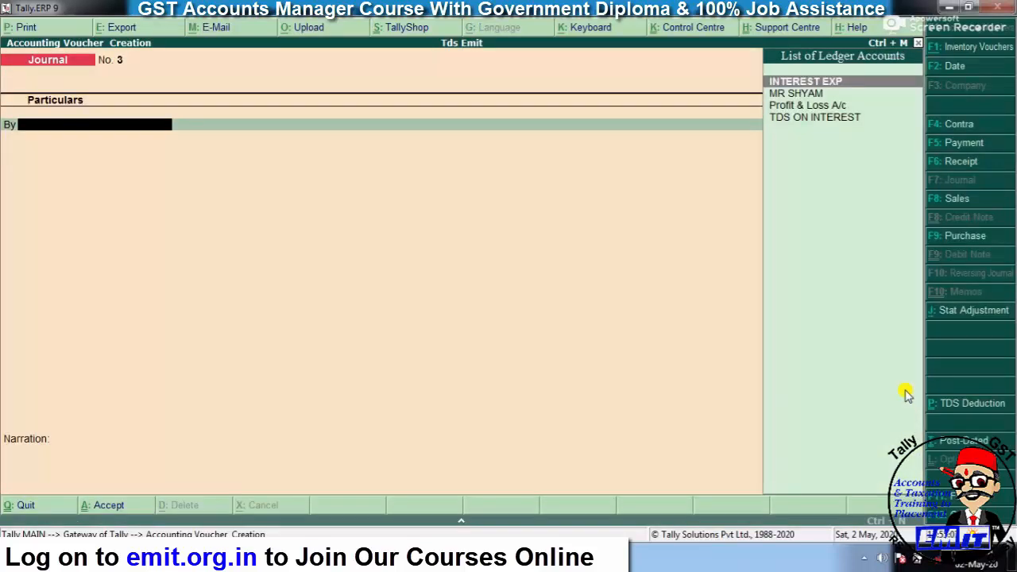
type("INT")
key("Return")
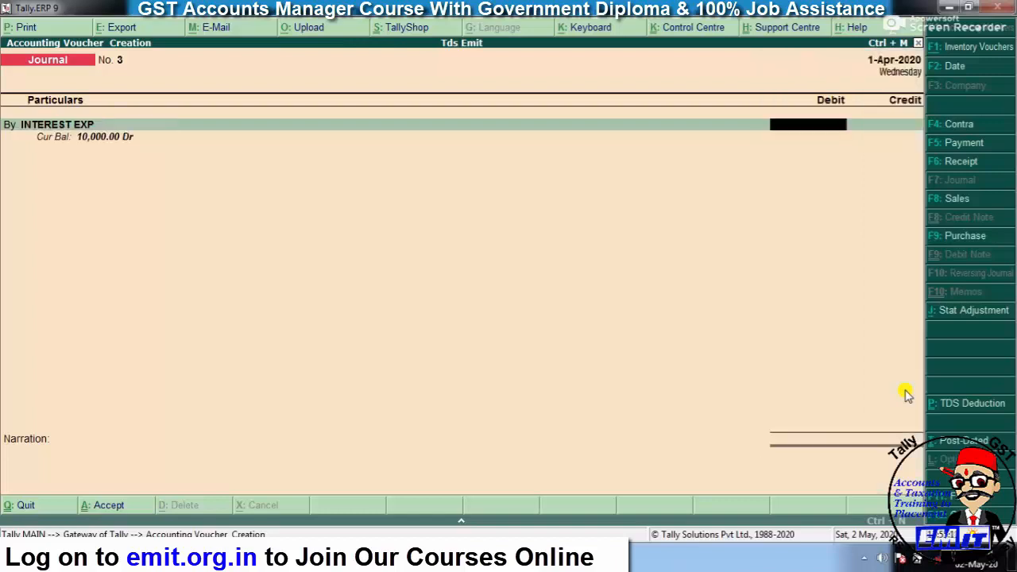
type("15,000")
key("Return")
key("Return")
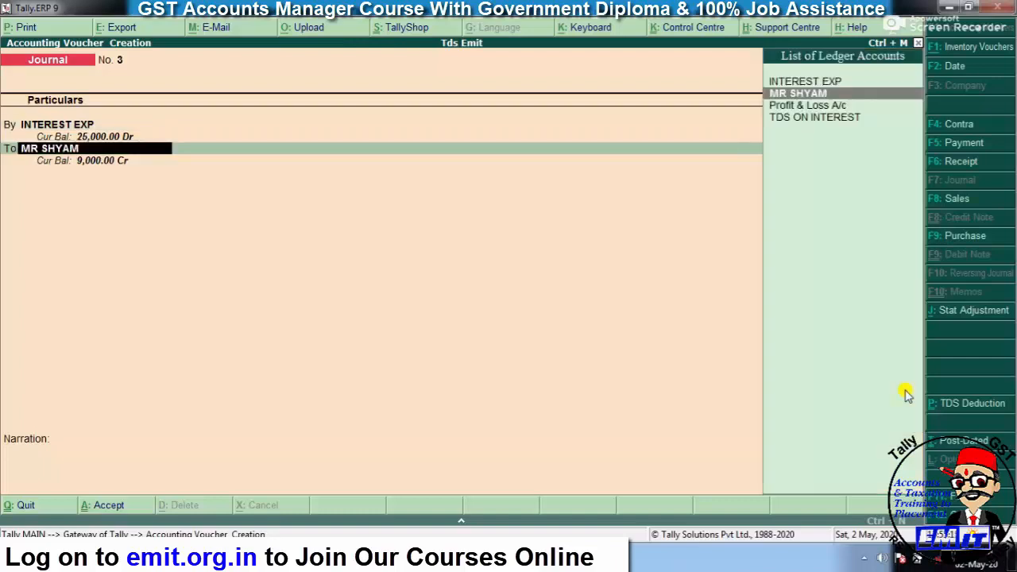
- Create the payee ledger under Sundry Creditors, TDS deductible as Individual/HUF - Resident, deducting in same voucher
key("alt+c")
type("MR")
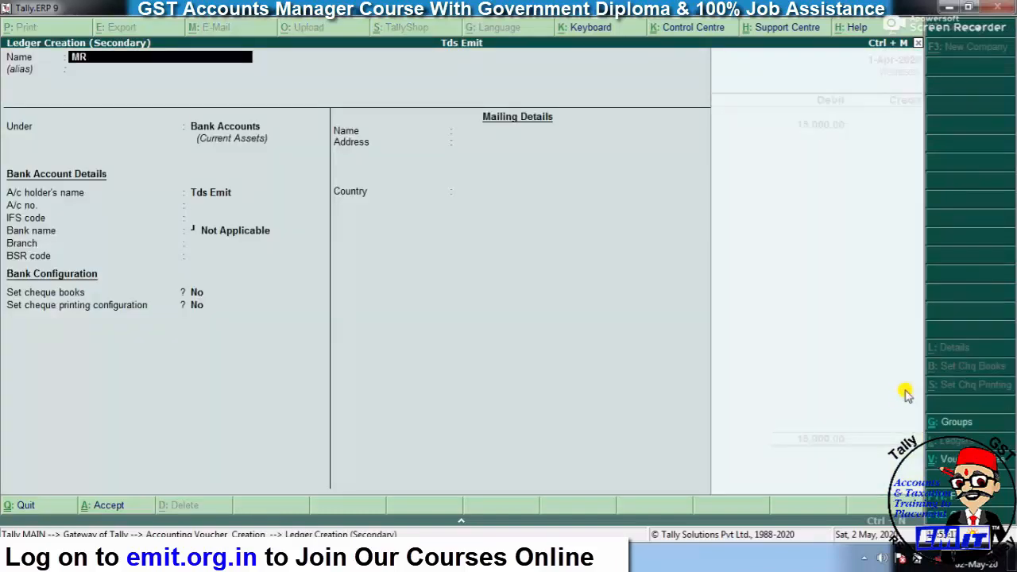
type(" RAV")
key("Return")
key("Return")
type("SUN")
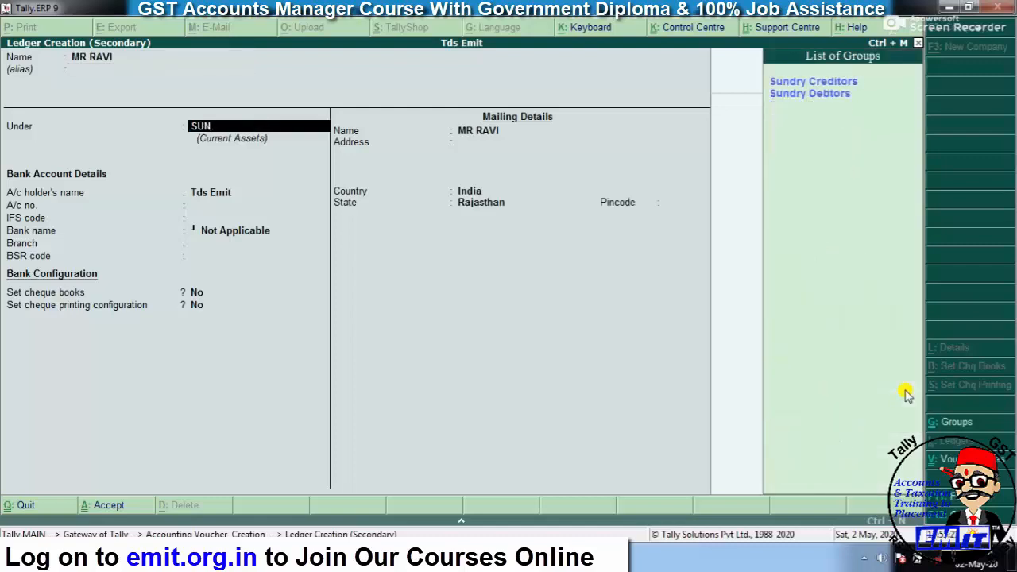
key("Return")
key("Return")
key("Return")
key("Return")
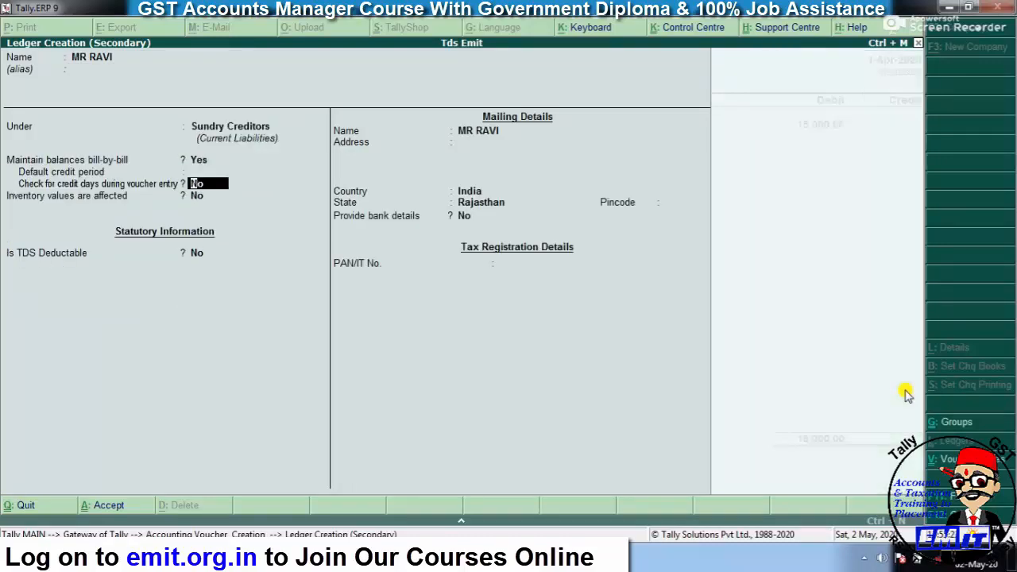
key("y")
key("Return")
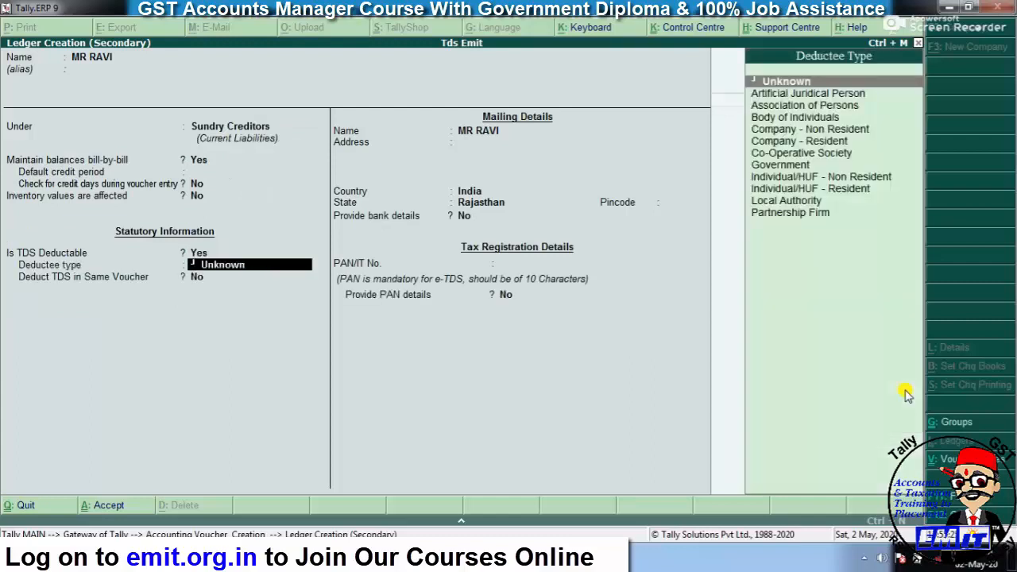
key("Down")
key("Down")
key("Down")
key("Down")
key("Down")
key("Down")
key("Down")
key("Down")
key("Down")
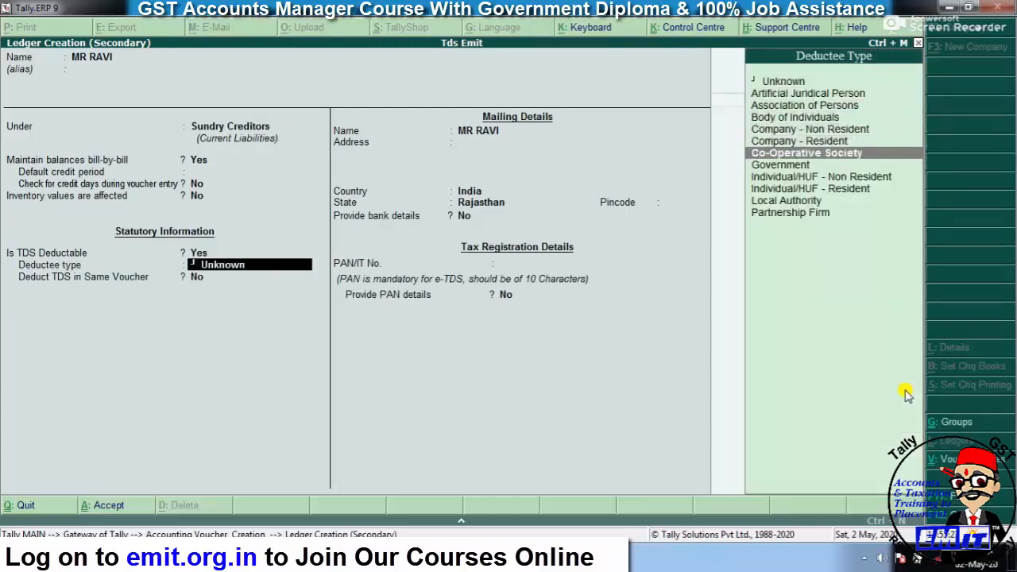
key("Return")
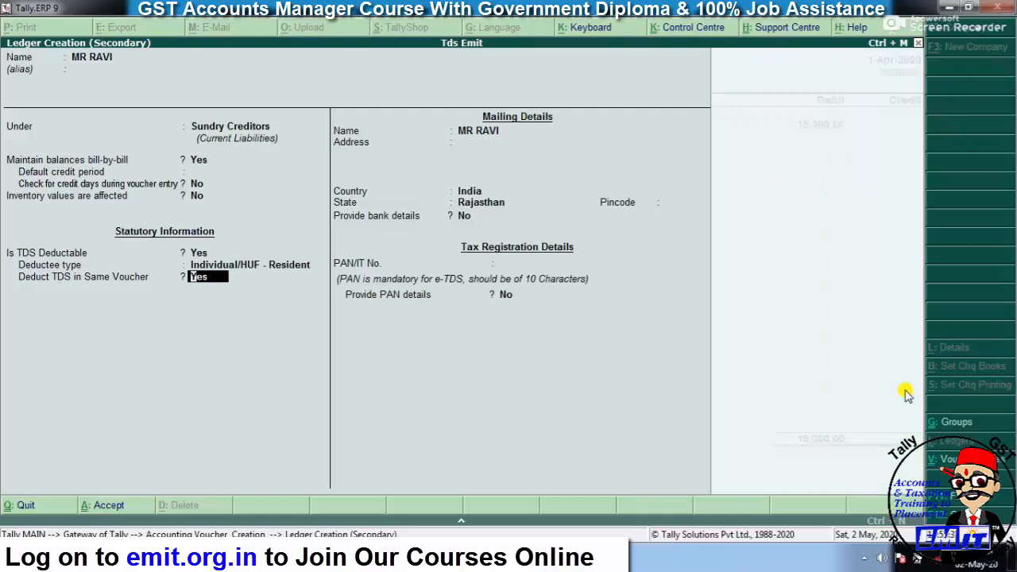
key("Return")
key("Return")
key("Return")
key("Return")
key("Return")
key("Return")
key("Return")
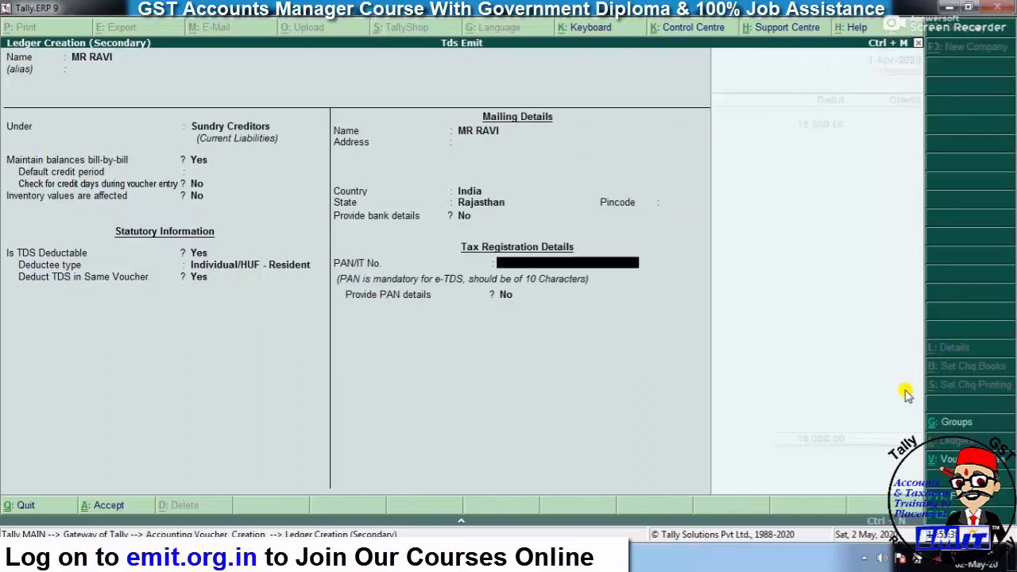
key("Return")
key("Return")
key("Return")
key("Return")
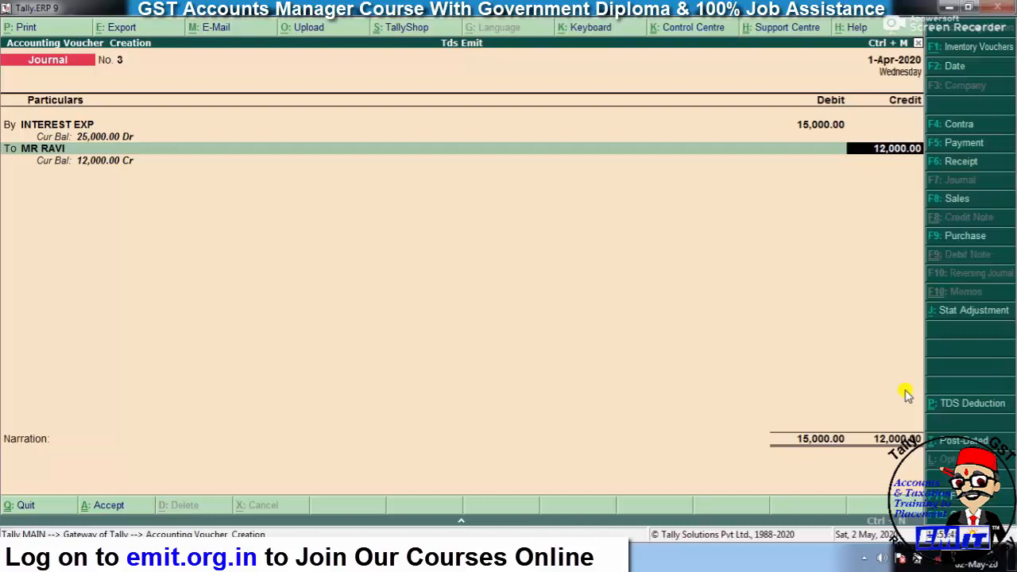
- Reopen the payee's ledger from Journal No. 3 and enter his PAN
key("BackSpace")
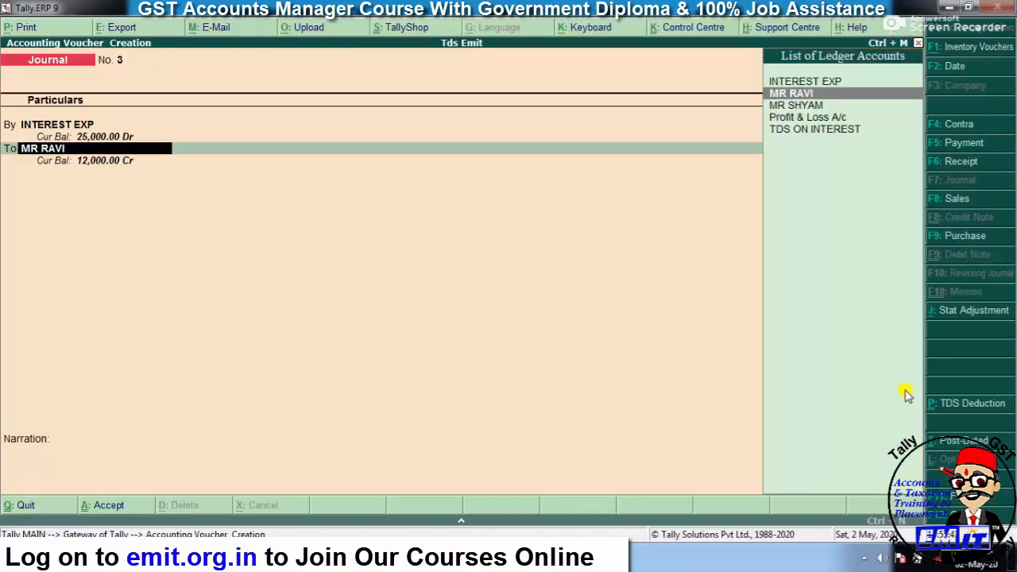
key("ctrl+Return")
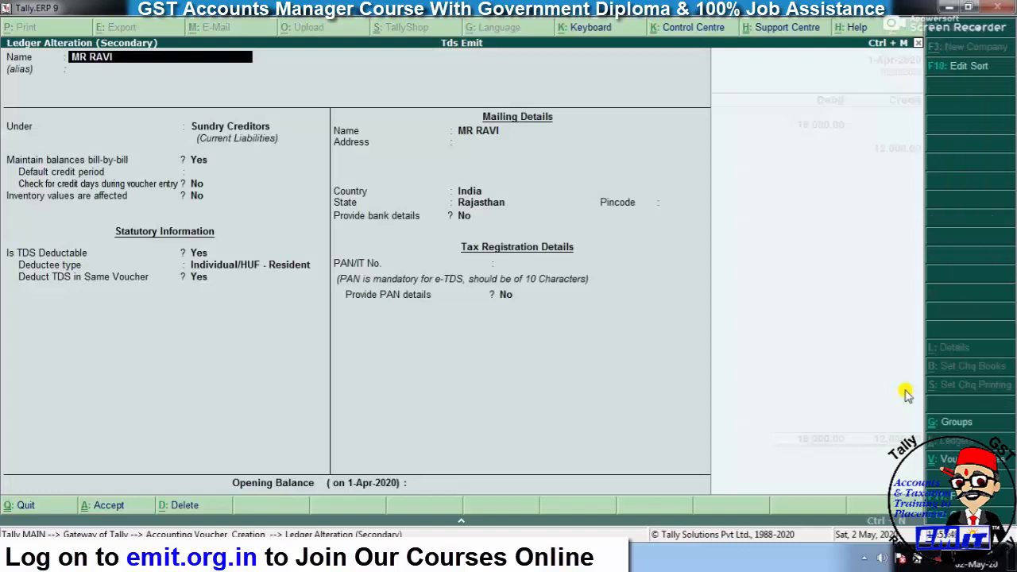
key("Return")
key("Return")
key("Return")
key("Return")
key("Return")
key("Return")
key("Return")
key("Return")
key("Return")
key("Return")
key("Return")
key("Return")
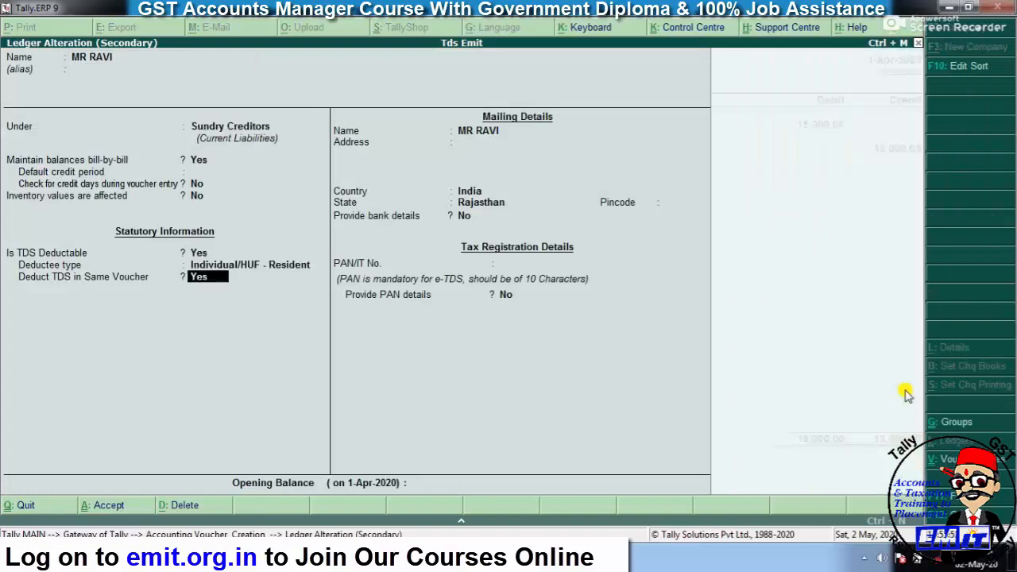
key("Return")
key("Return")
key("Return")
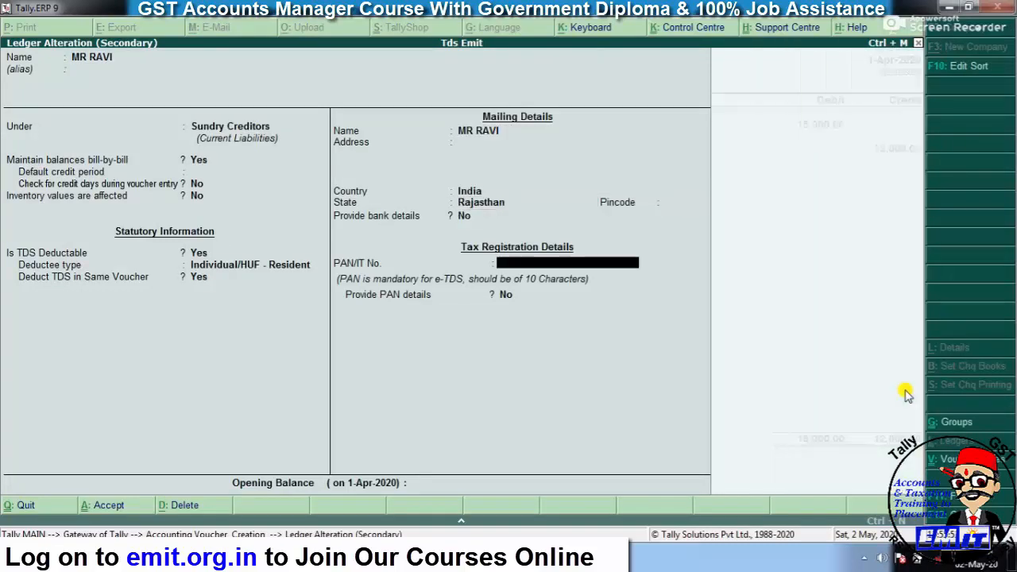
key("Return")
key("Return")
key("Return")
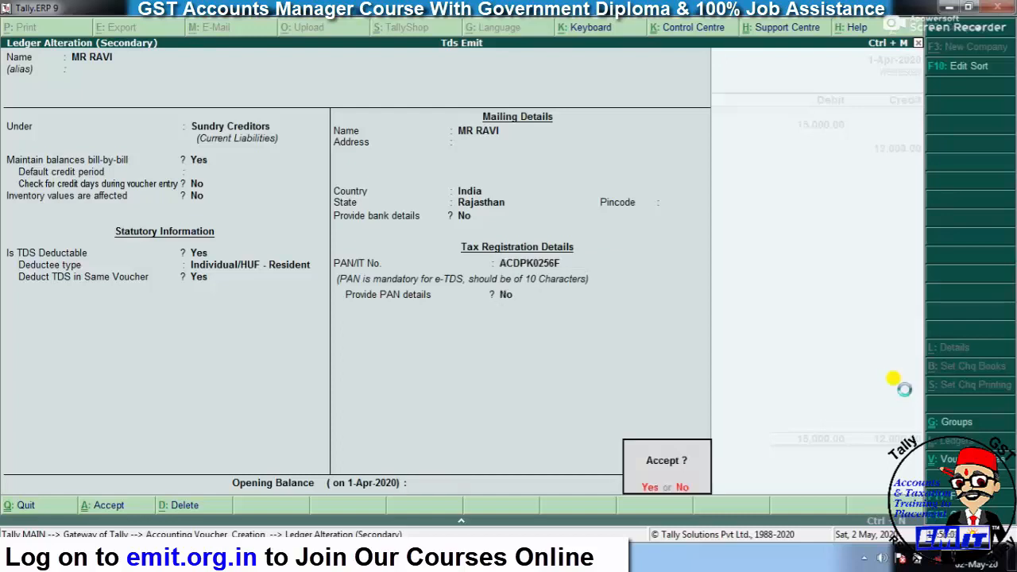
key("Return")
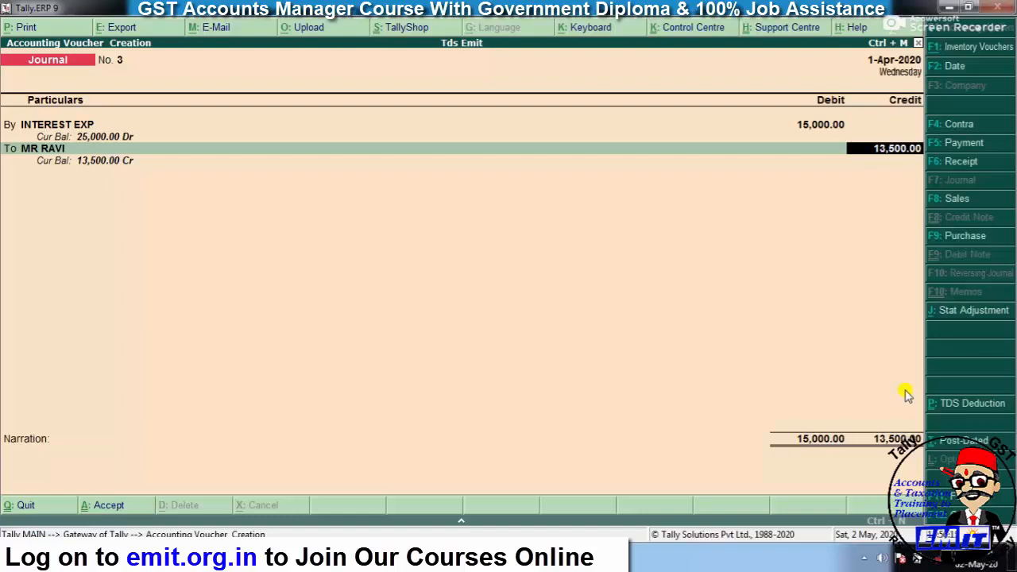
- Allocate the payee's credit to new bill references INT/02: 15,000 Cr and 1,500 Dr
key("Return")
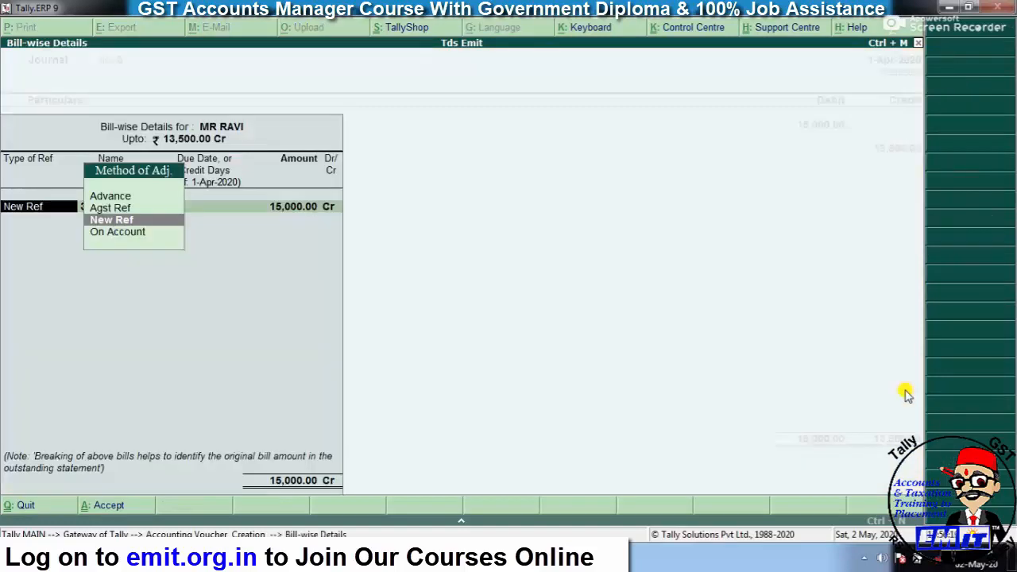
key("Return")
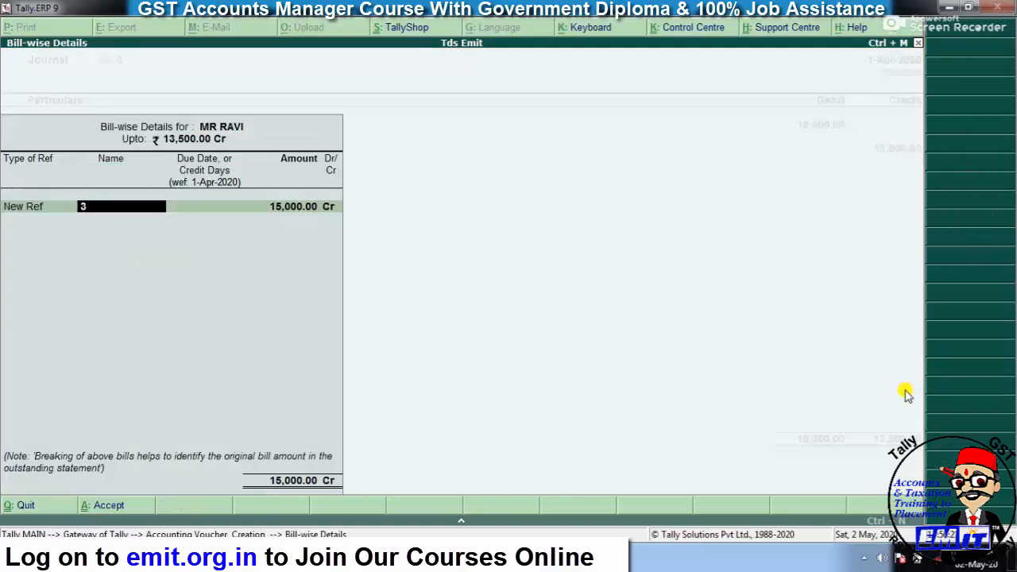
type("INT/02")
key("Return")
key("Return")
key("Return")
key("Return")
key("Return")
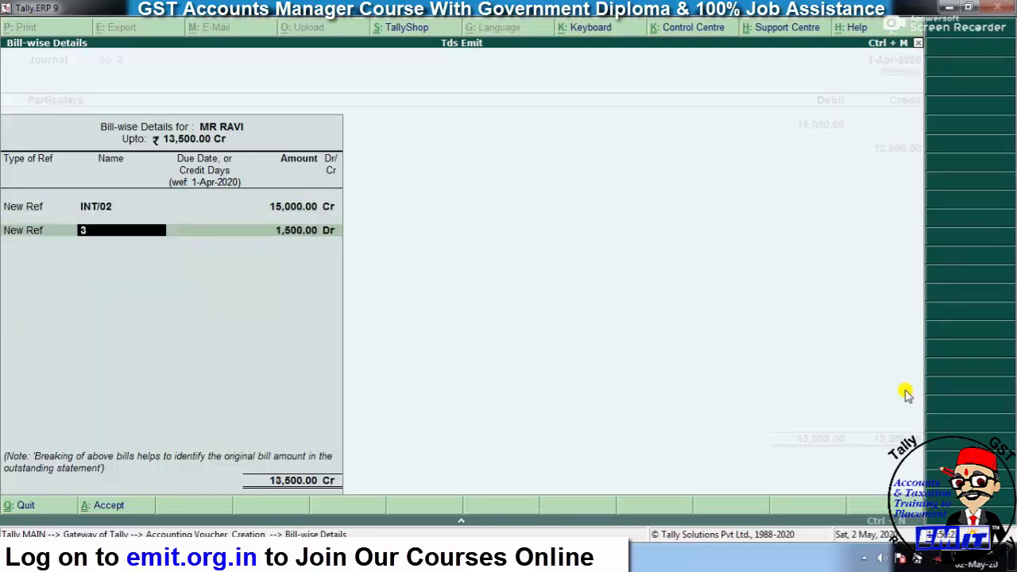
key("BackSpace")
type("INT/02")
key("Return")
key("Return")
key("Return")
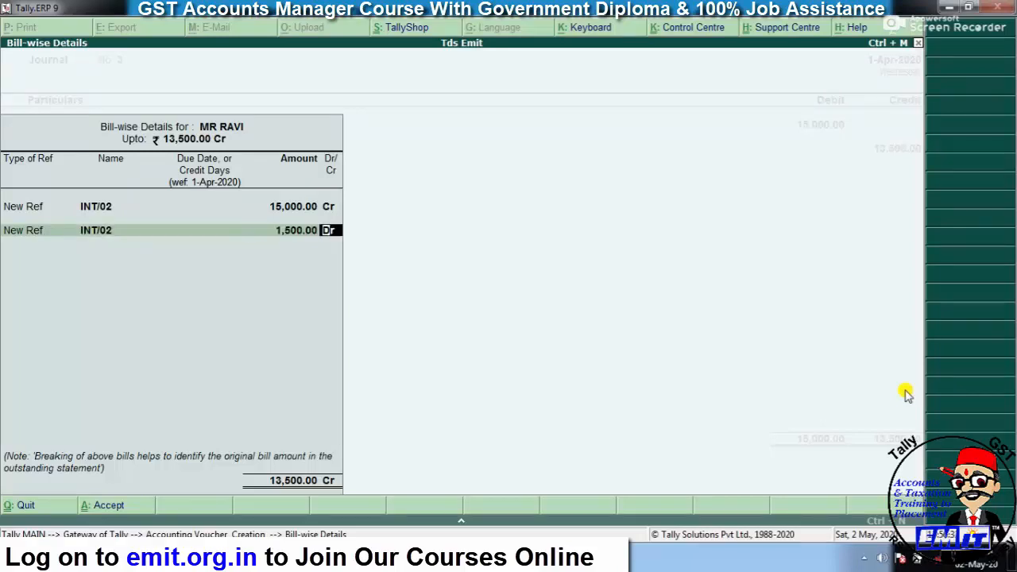
key("Return")
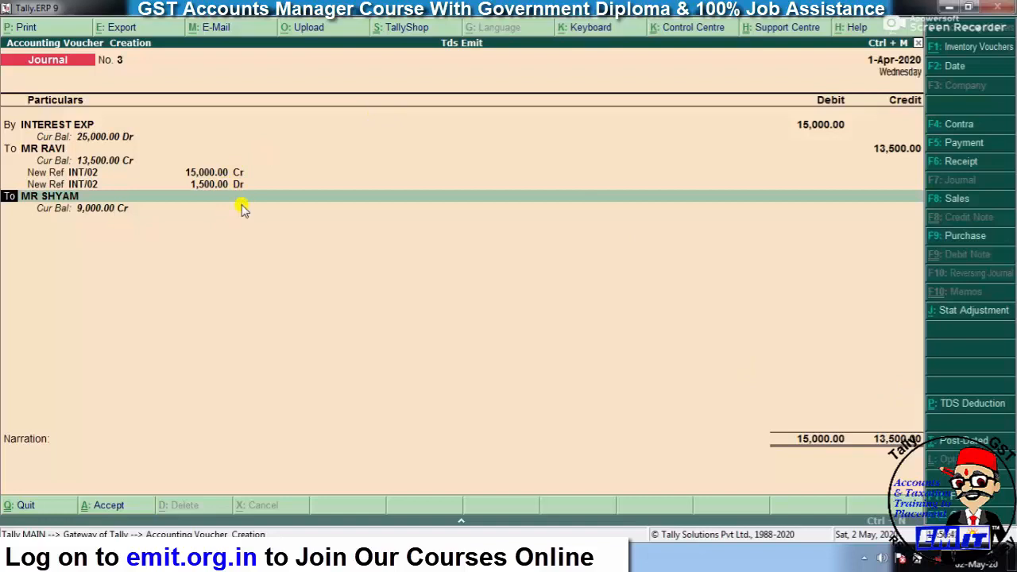
key("Return")
- Credit TDS ON INTEREST with 1,500, save Journal No. 3, and quit to Gateway of Tally
type("TDS")
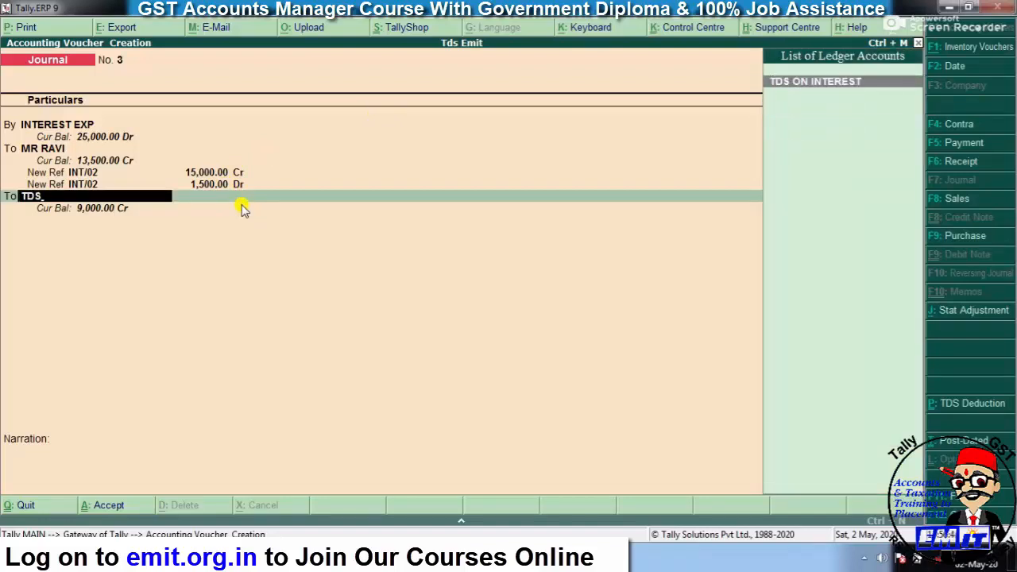
key("Return")
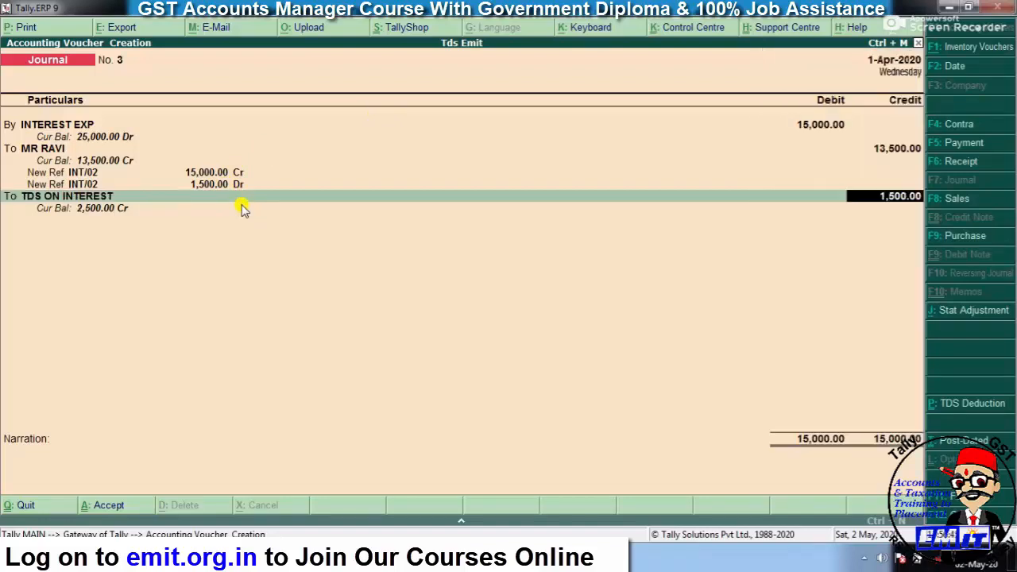
key("Return")
key("Return")
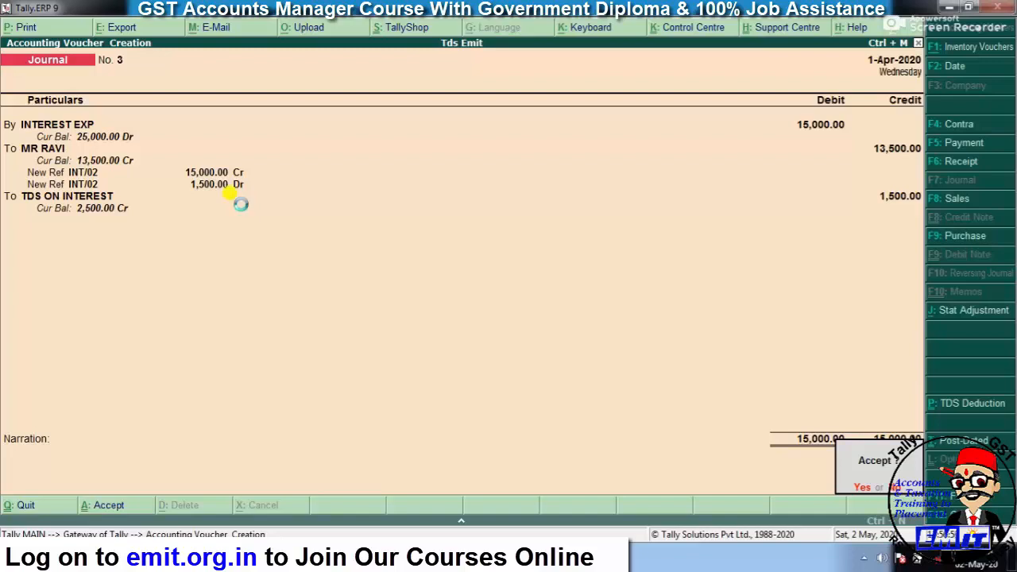
key("Return")
key("Escape")
key("Return")
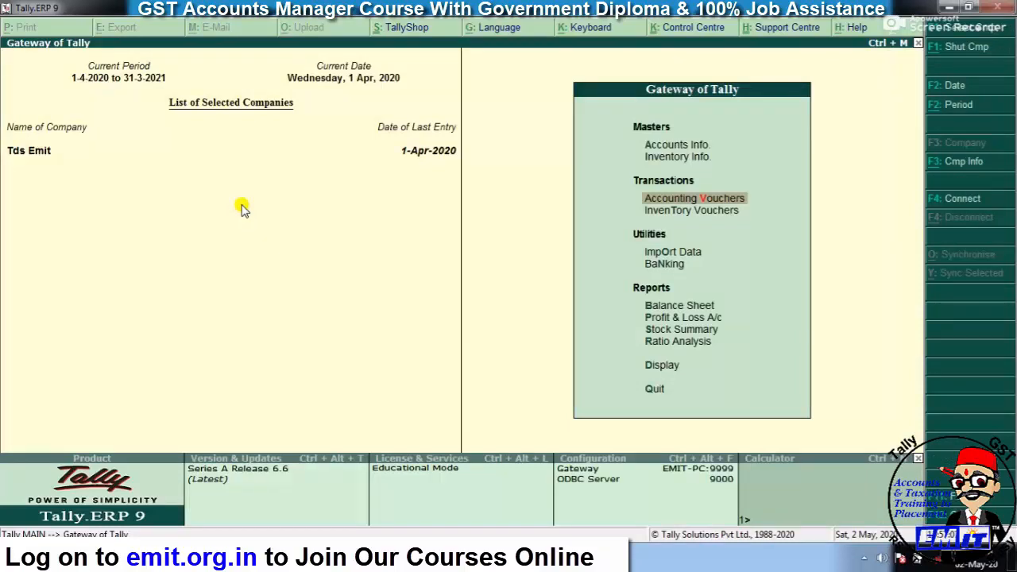
- Start a TDS statutory payment voucher for the period 1-Apr-2020 to 1-May-2020
key("v")
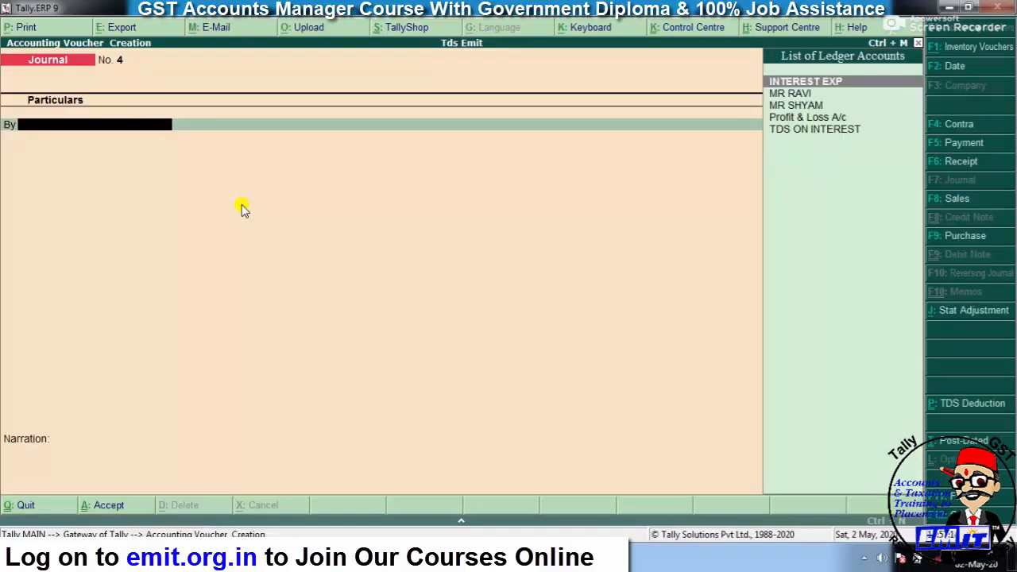
key("F5")
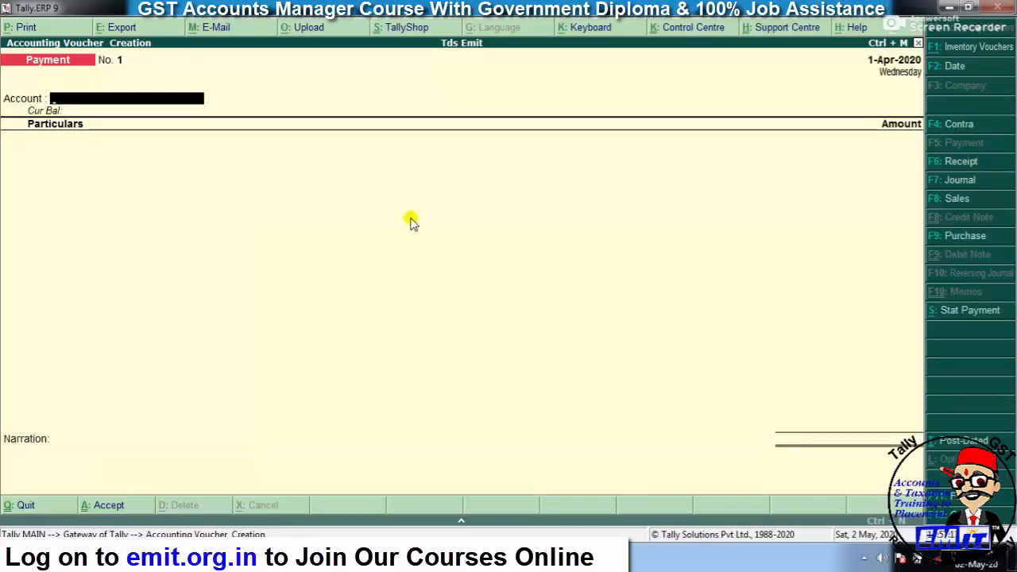
left_click(953, 317)
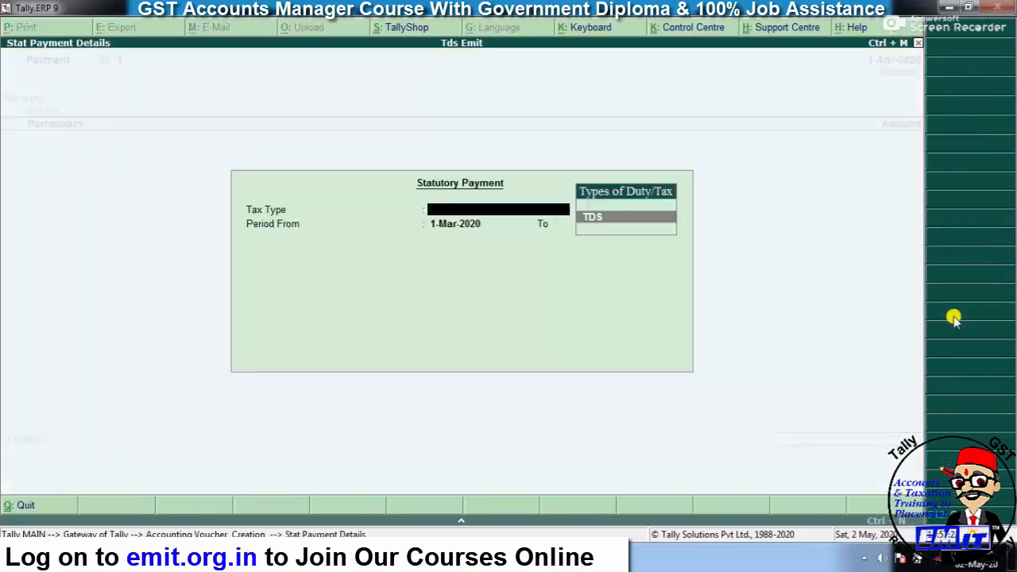
key("Return")
type("1-4")
key("Return")
type("30-")
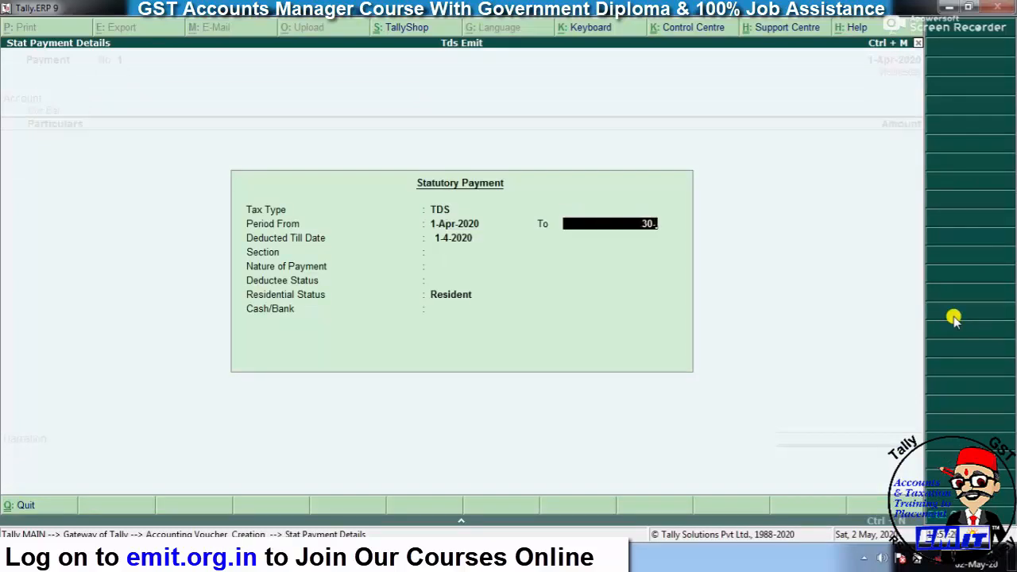
type("4")
key("BackSpace")
key("BackSpace")
key("BackSpace")
key("BackSpace")
type("1-5")
key("Return")
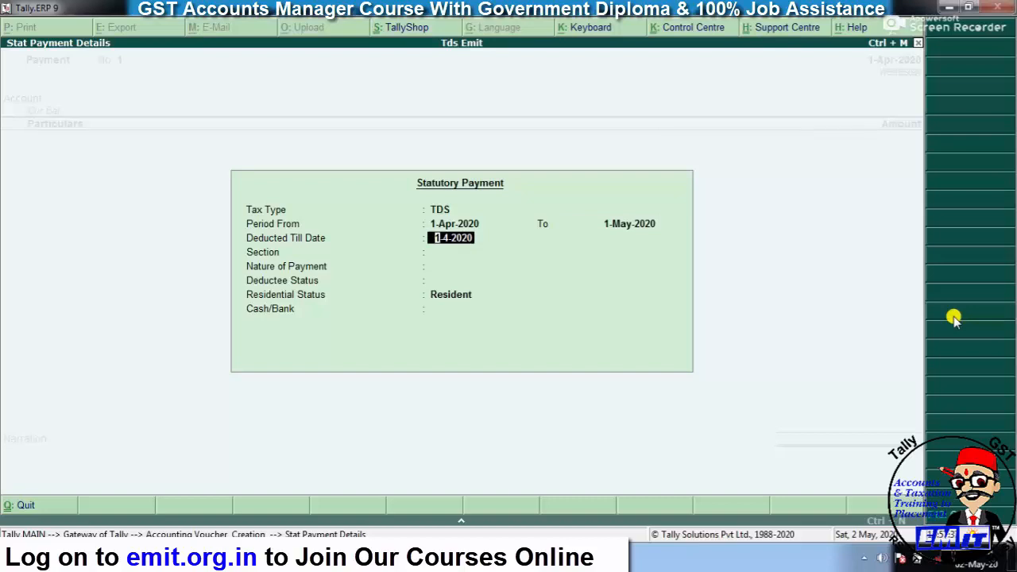
key("Return")
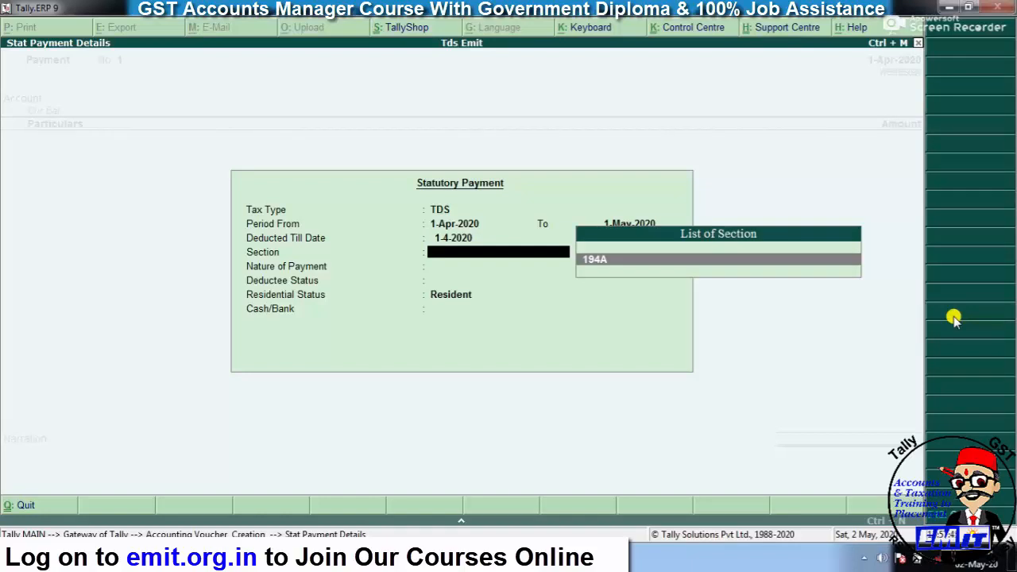
- Choose section 194A, Tds on Interest, all deductees, Resident status, and pay from SBI BANK
key("Return")
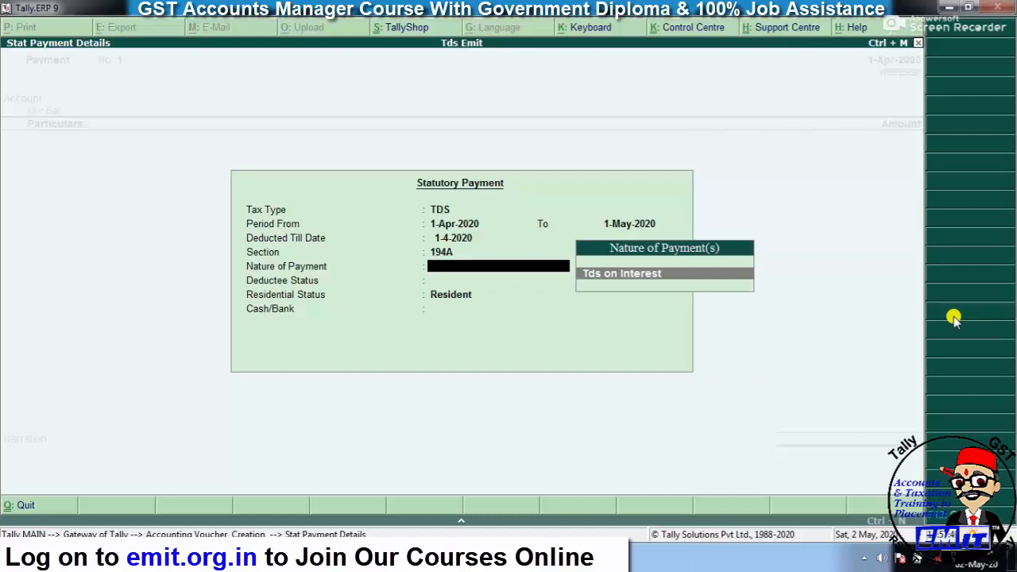
key("Return")
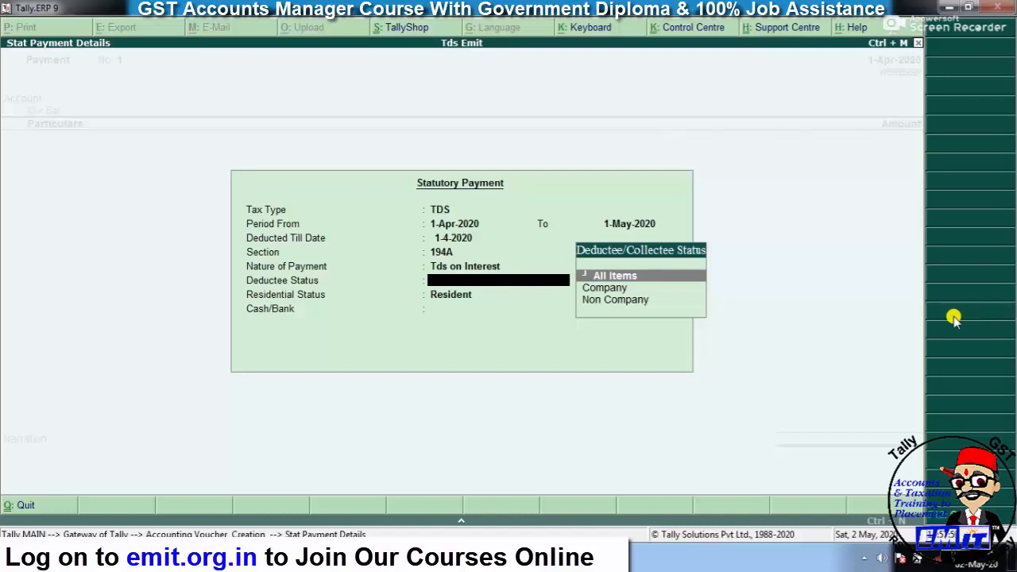
key("Return")
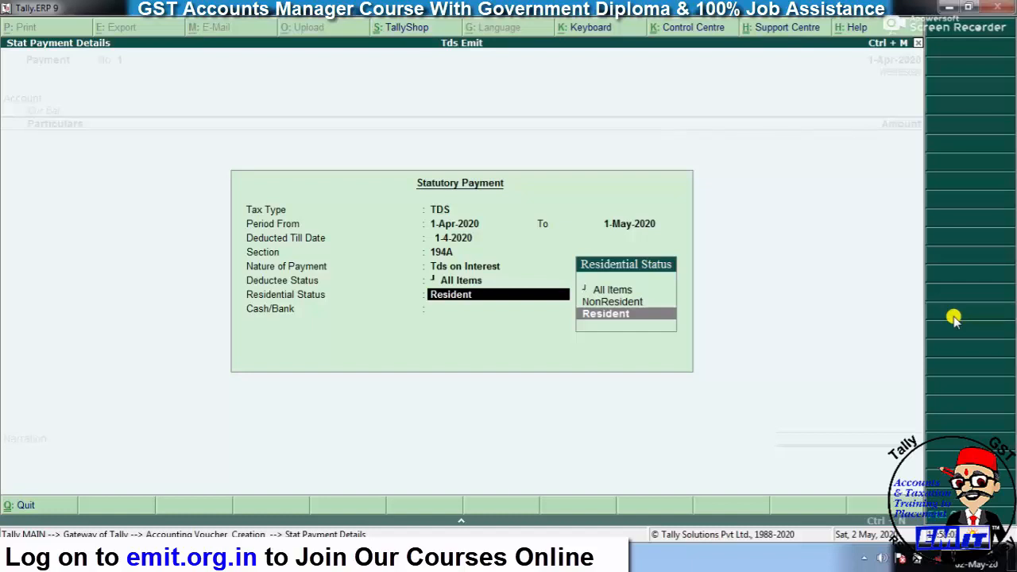
key("Return")
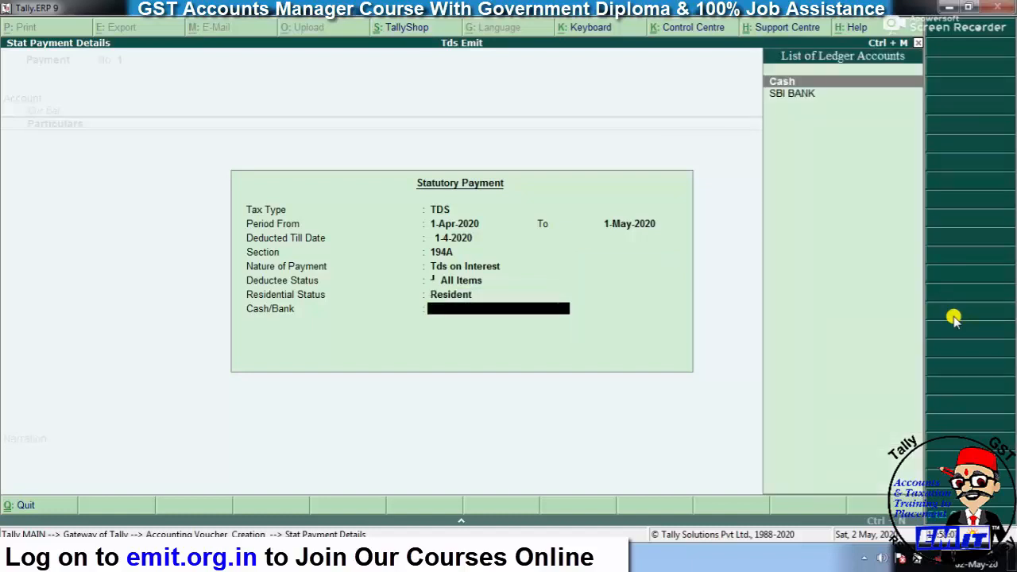
key("Down")
key("Return")
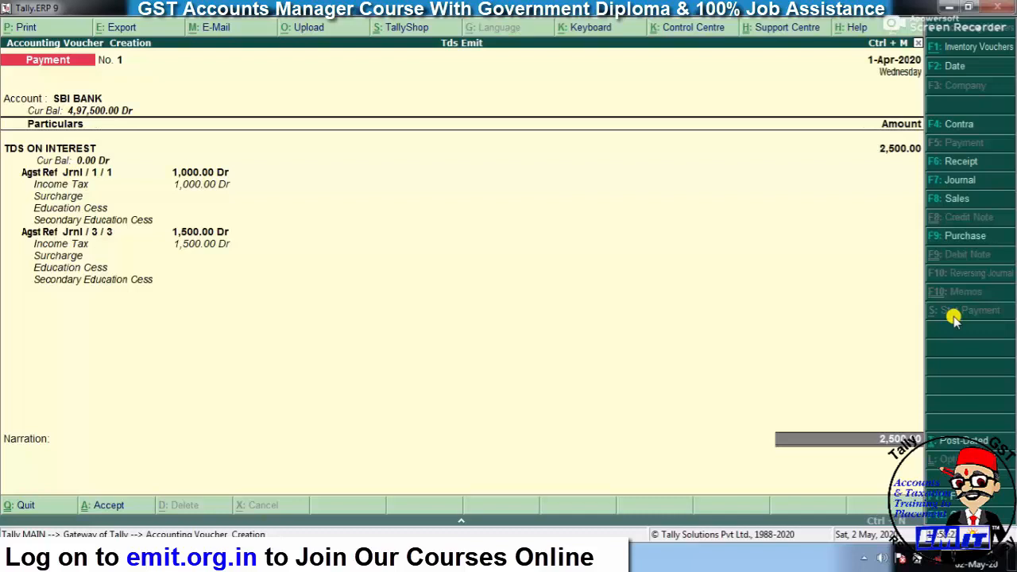
- Accept the 2,500 cheque bank allocation from SBI BANK to save Payment No. 1
key("Return")
key("Return")
key("Return")
key("Return")
key("Return")
key("Return")
key("Return")
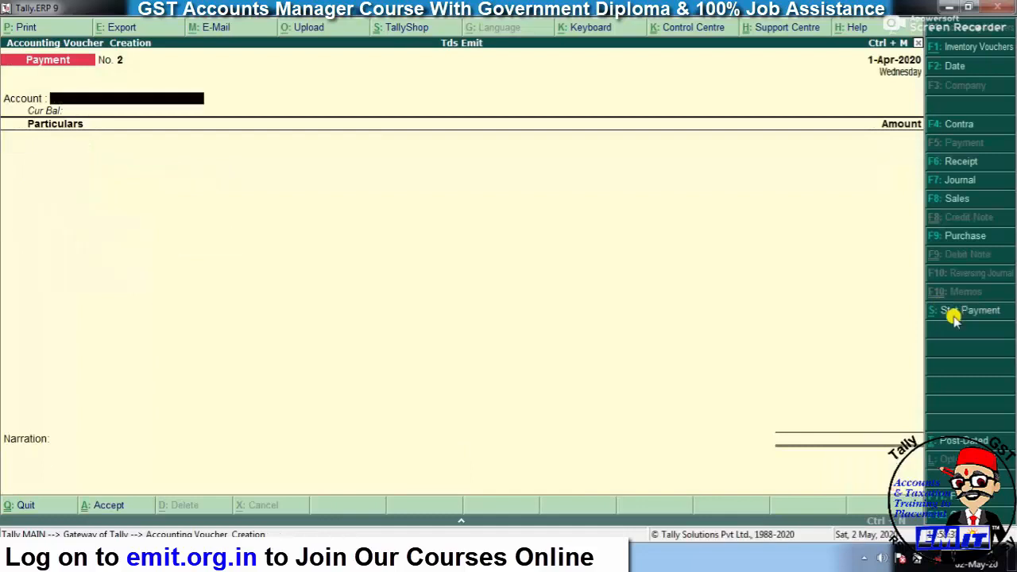
key("Escape")
key("Down")
key("Down")
key("Down")
key("Down")
key("Down")
key("Down")
key("Down")
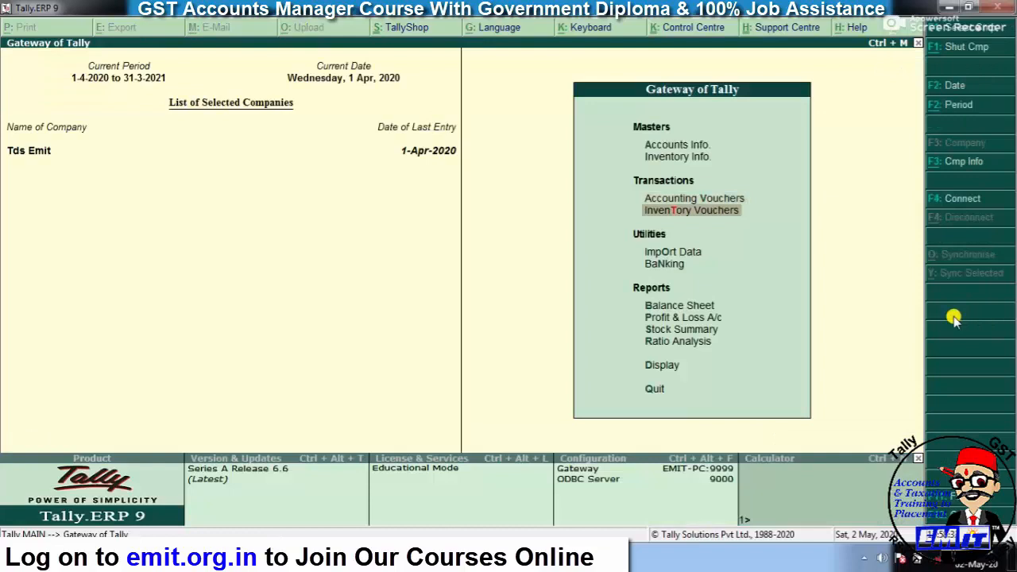
key("Up")
key("Up")
key("Up")
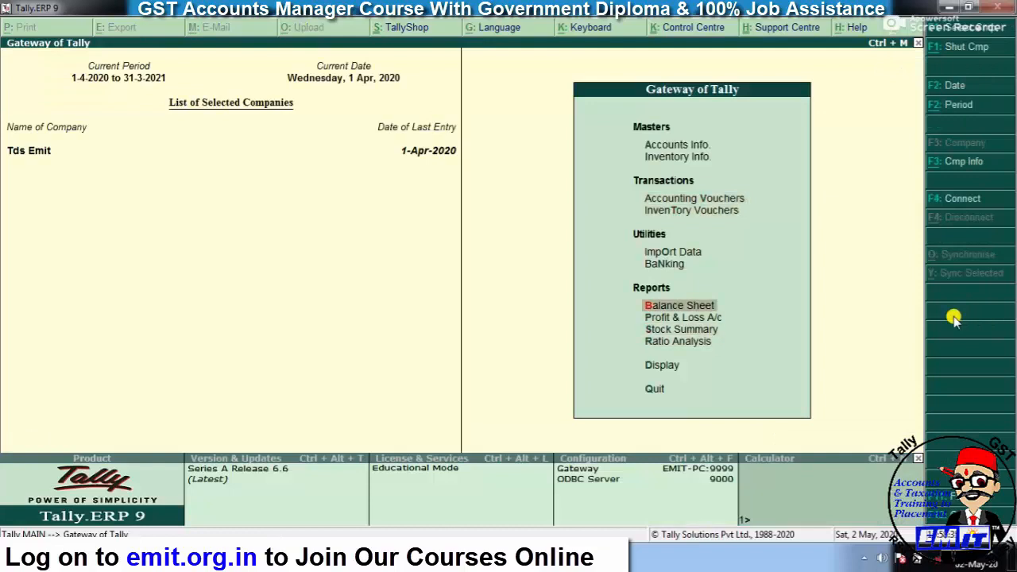
key("Return")
key("alt+F1")
key("Down")
key("Down")
key("Down")
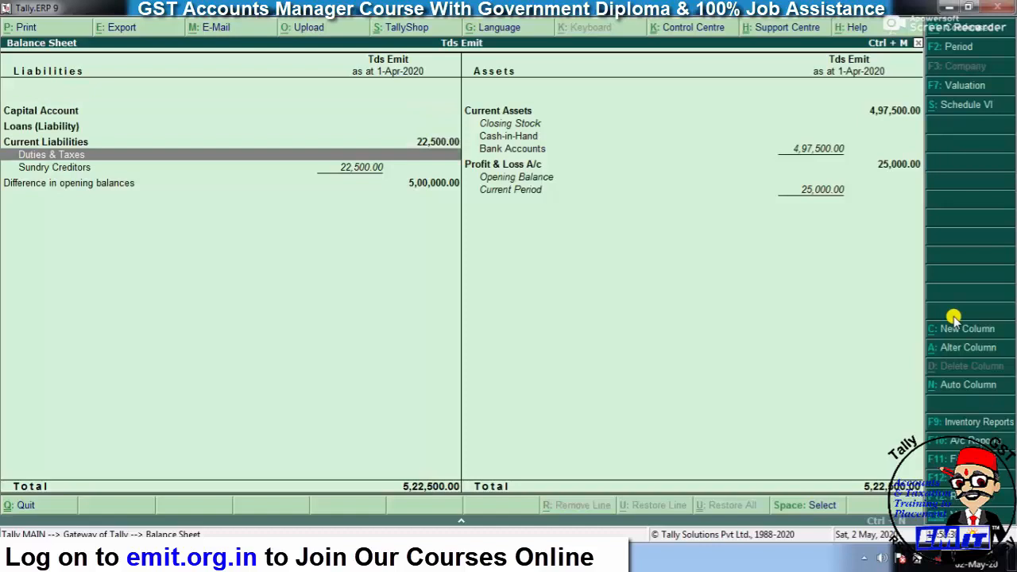
key("Right")
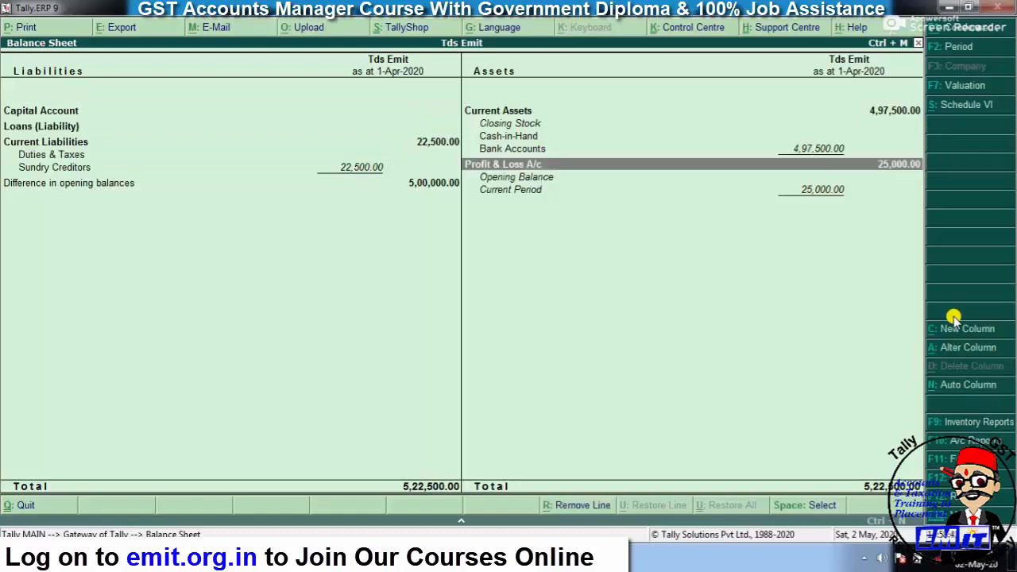
key("Left")
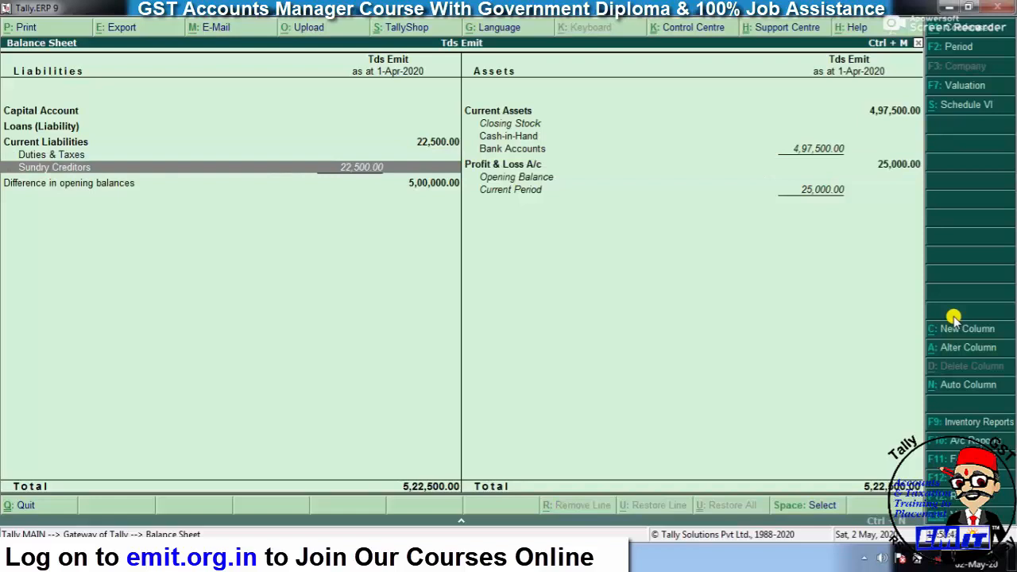
key("Return")
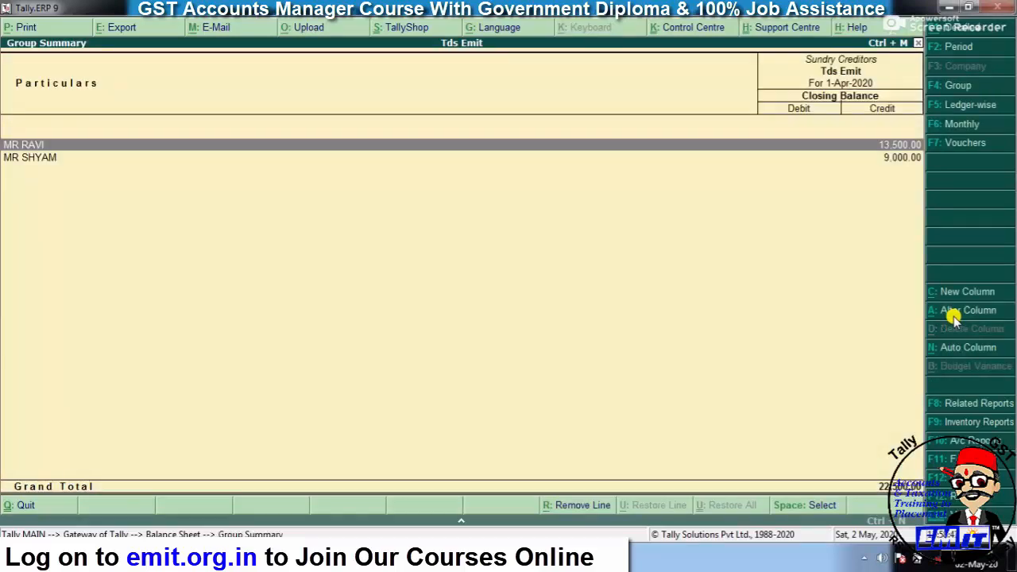
key("Down")
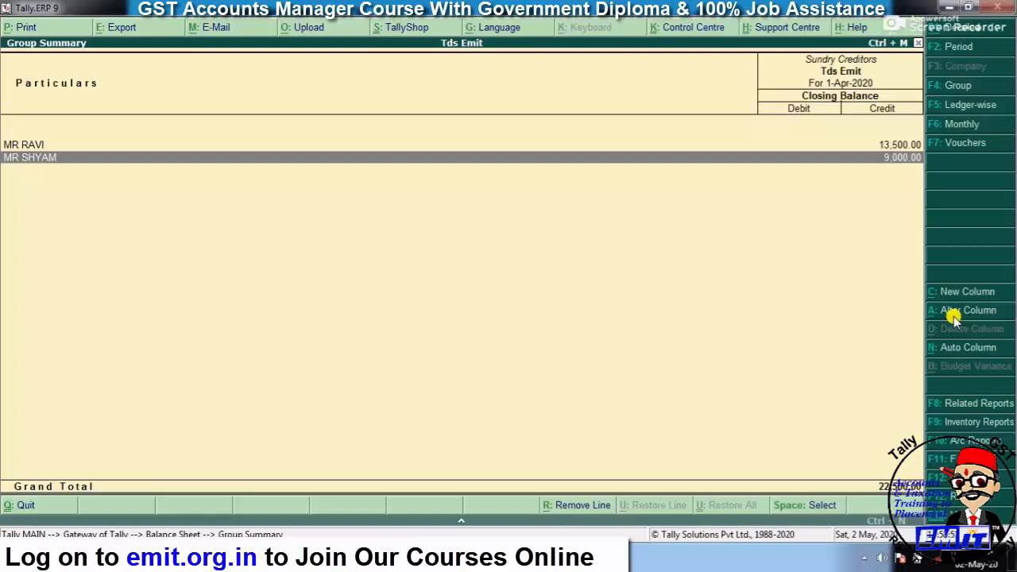
key("Escape")
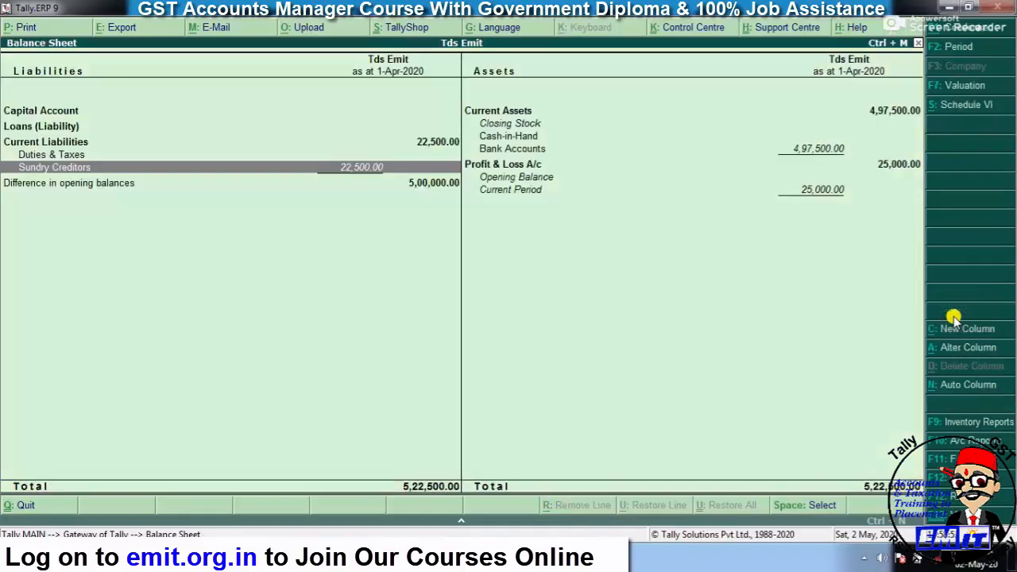
key("Escape")
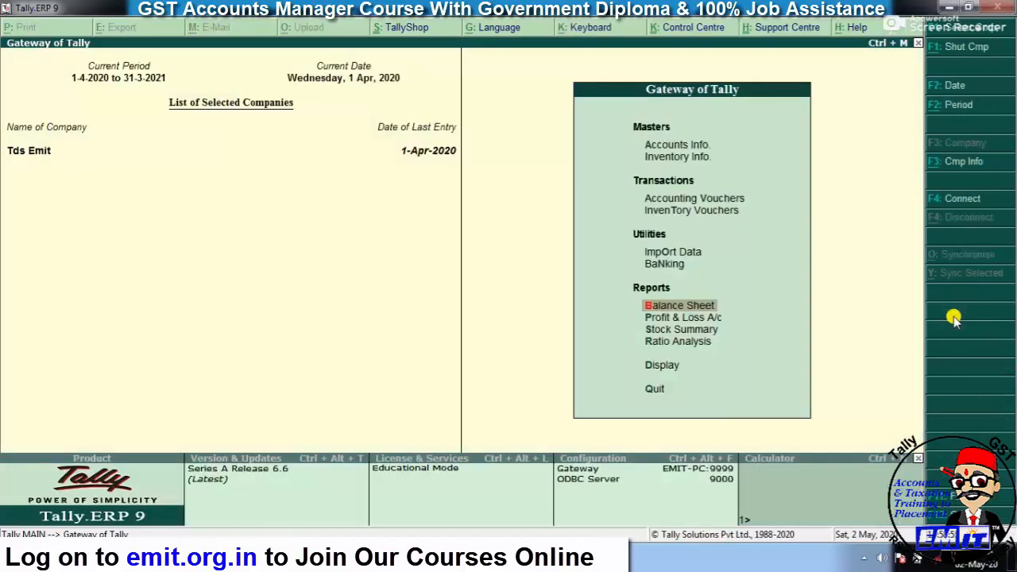
key("Up")
key("Up")
key("Up")
key("Up")
key("Return")
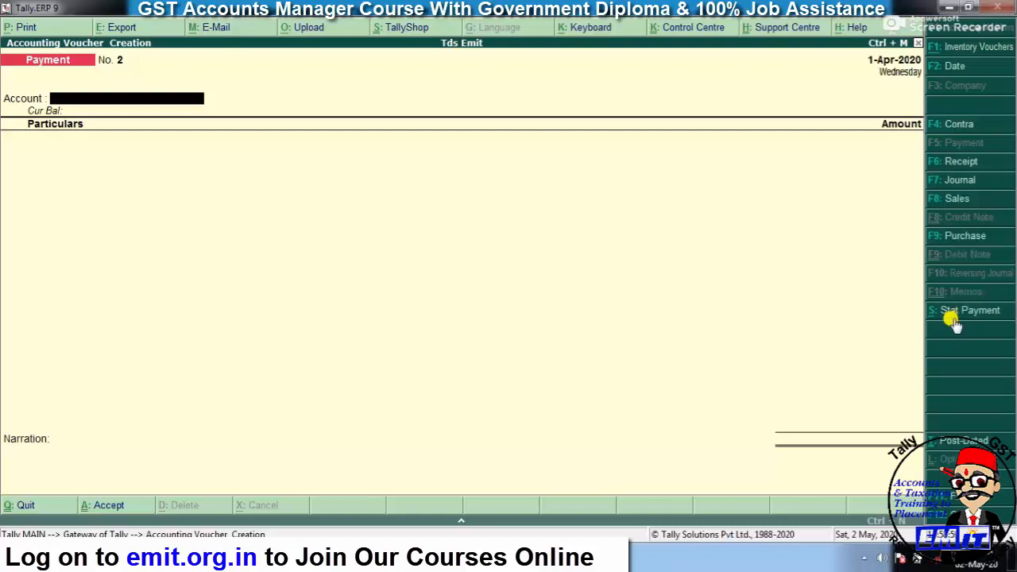
- Pay the first creditor 13,500 from SBI BANK against bill INT/02 and save
type("SB")
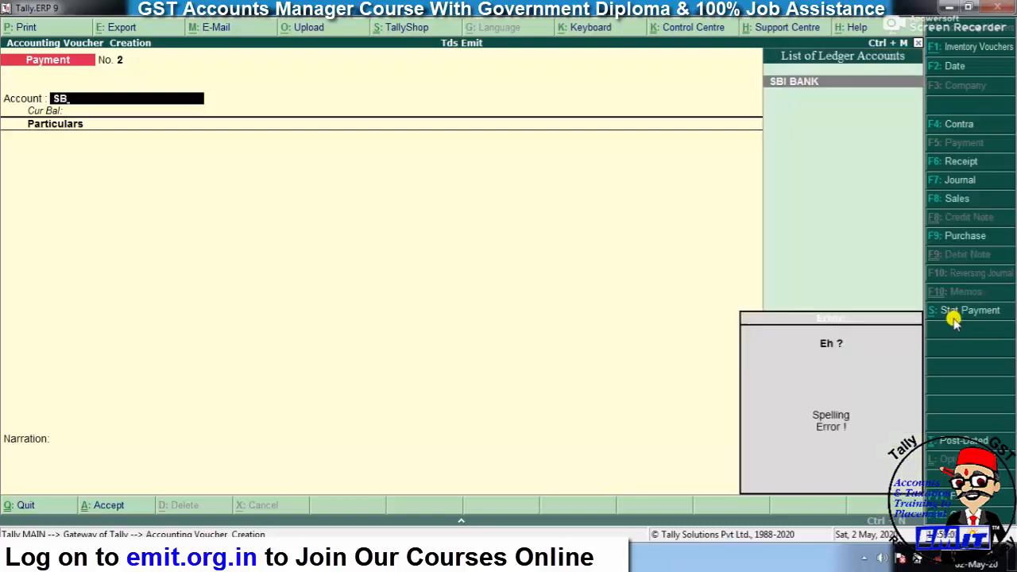
key("Return")
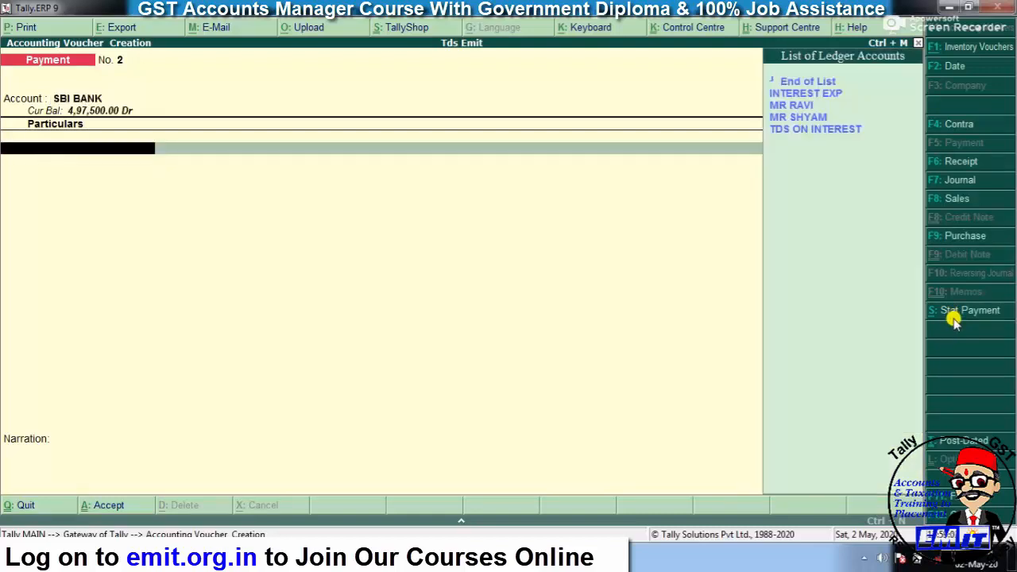
key("Return")
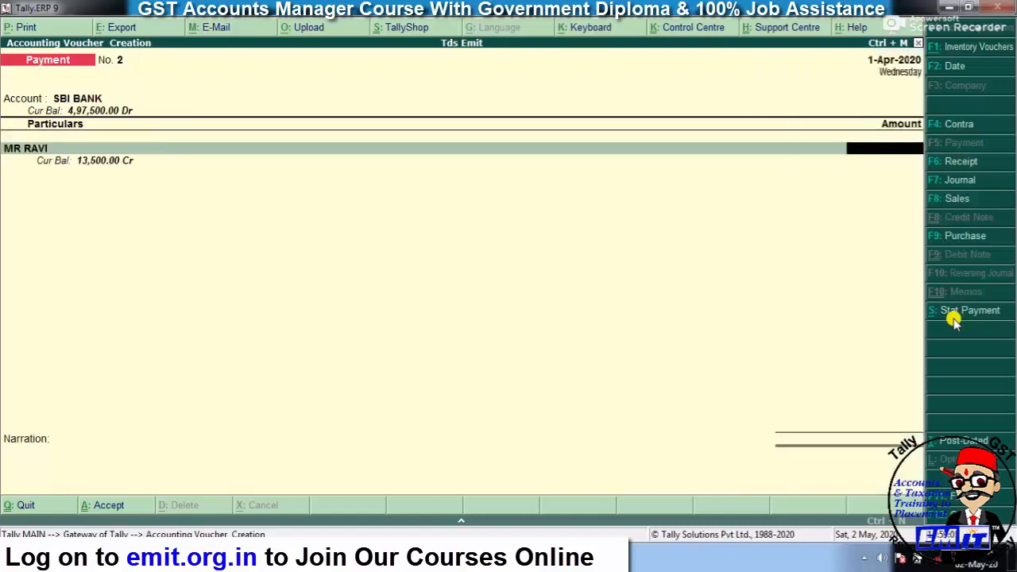
type("13500")
key("Return")
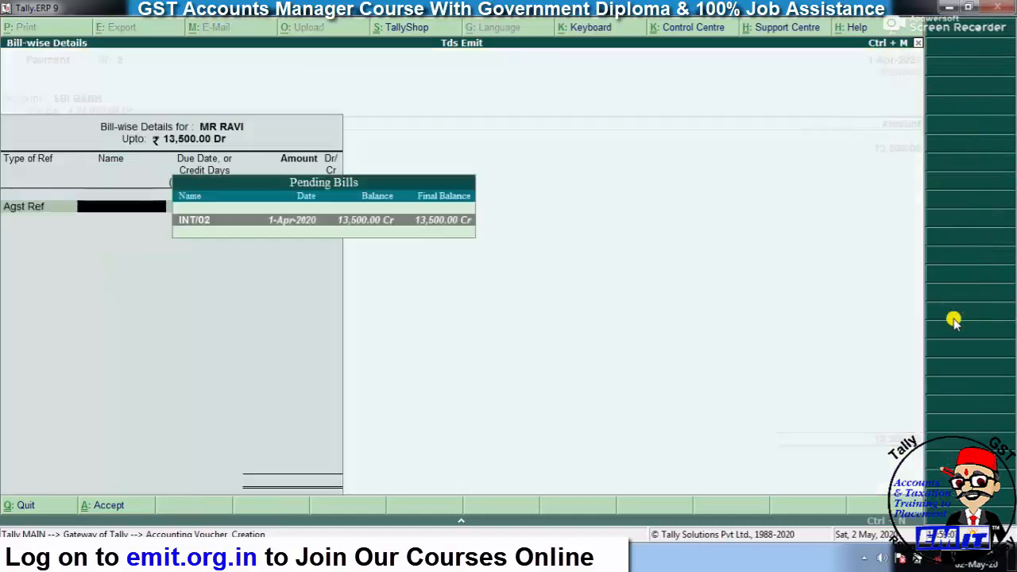
key("Return")
key("Return")
key("Return")
key("Return")
key("Return")
key("Return")
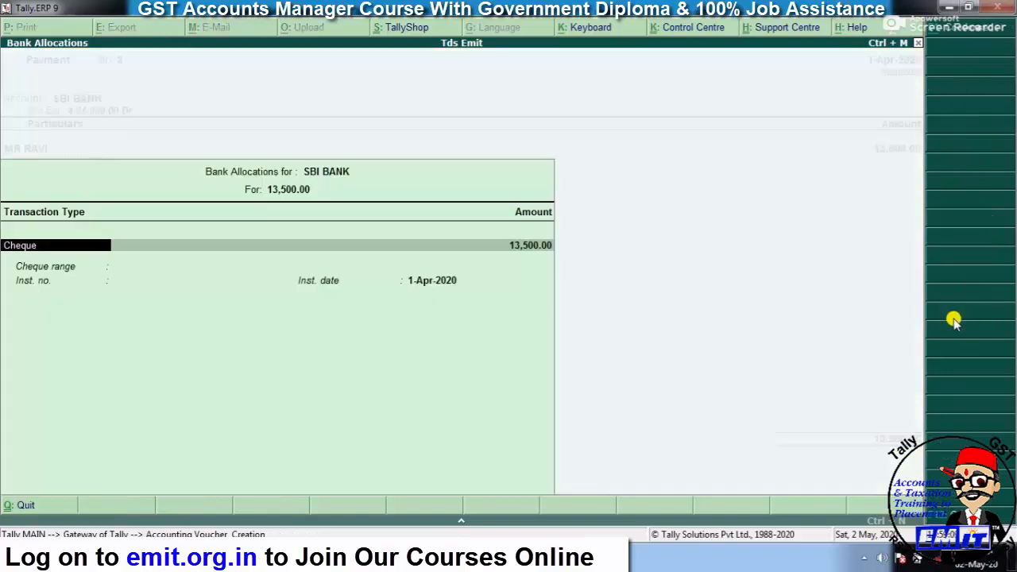
key("Return")
key("Return")
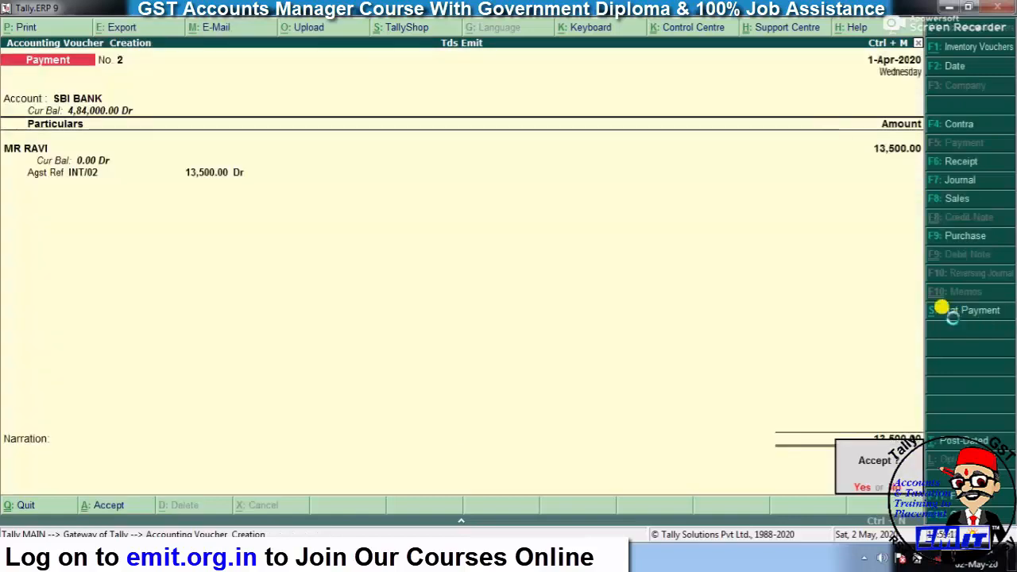
key("Return")
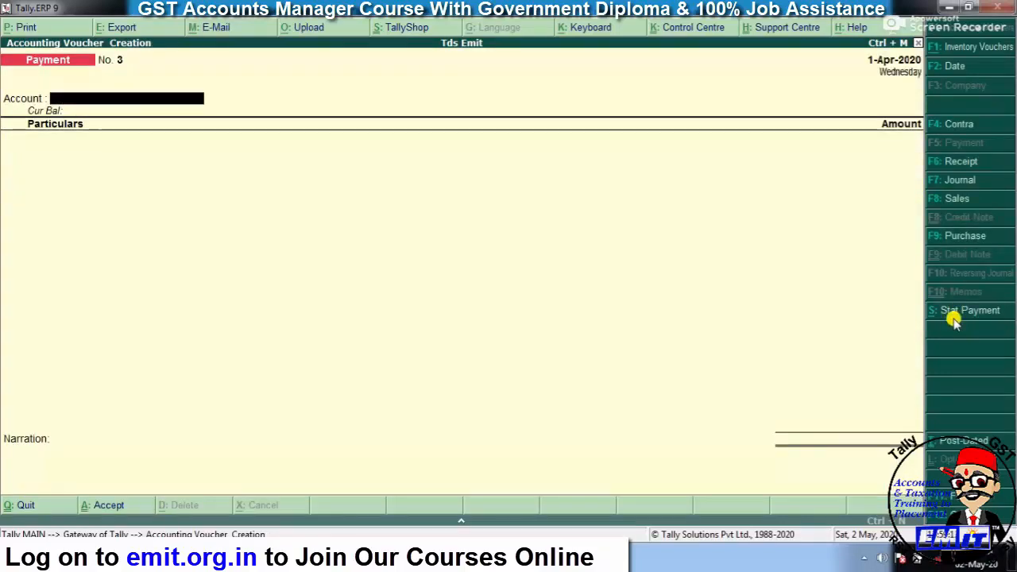
- Pay the second creditor 9,000 from SBI BANK against bill INT/01, save, and exit voucher entry
key("Return")
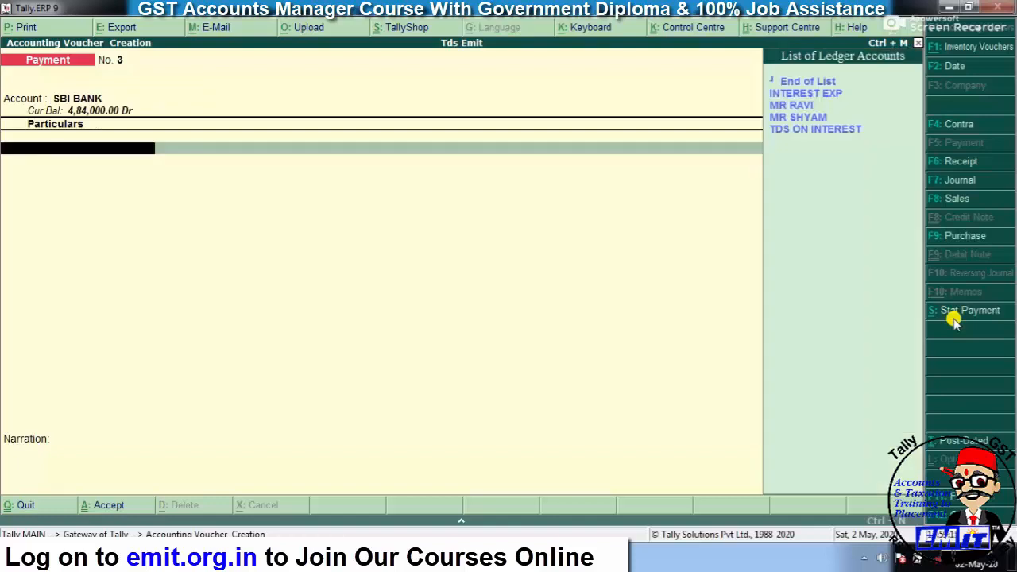
type("SHY")
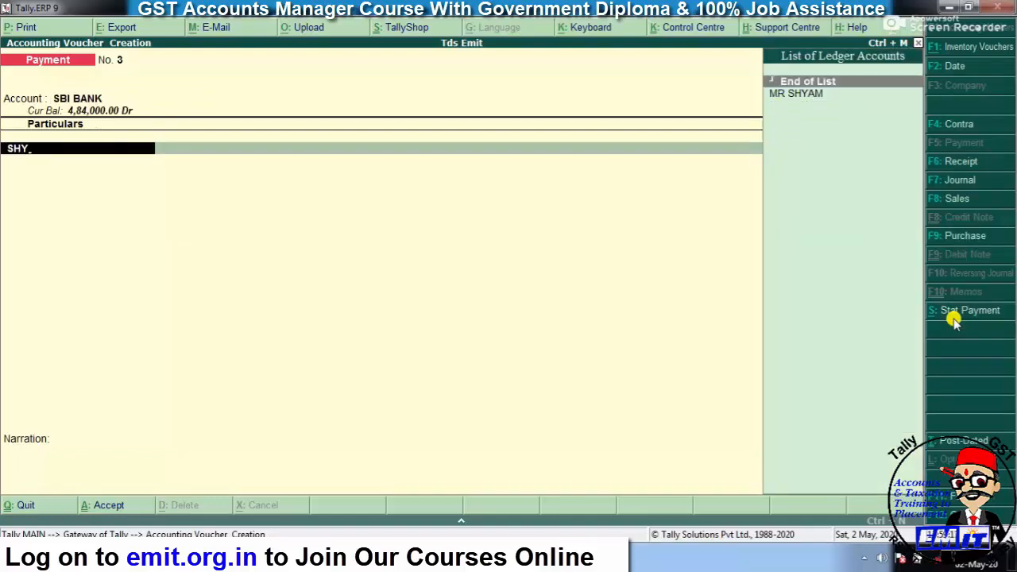
key("Return")
type("9000")
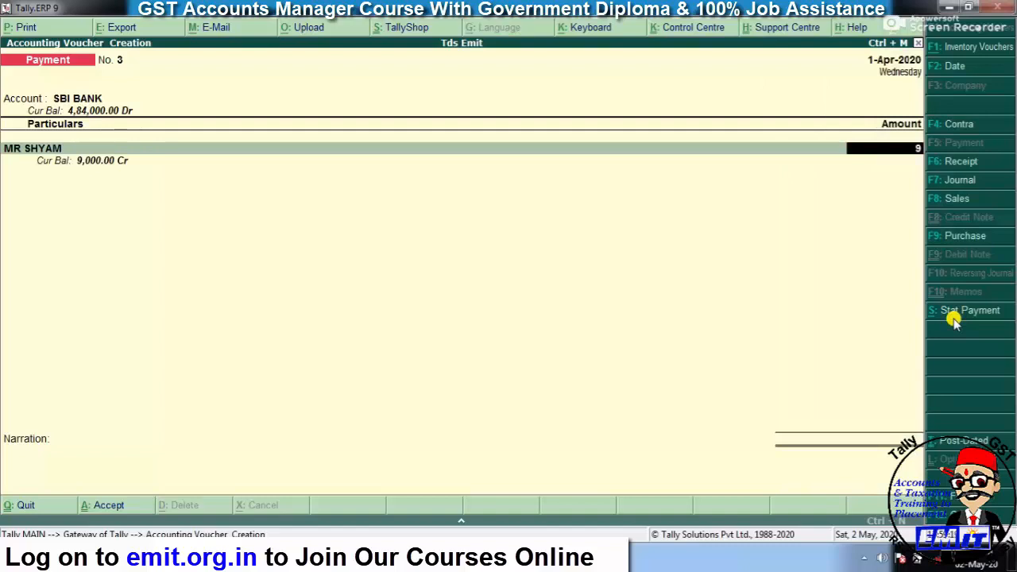
key("Return")
key("Return")
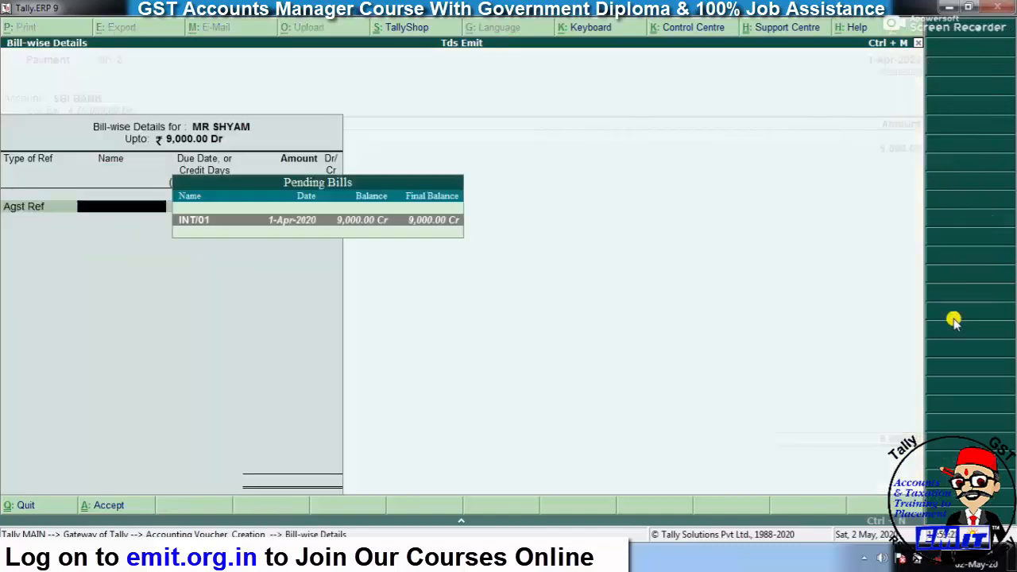
key("Return")
key("Return")
key("Return")
key("Return")
key("Return")
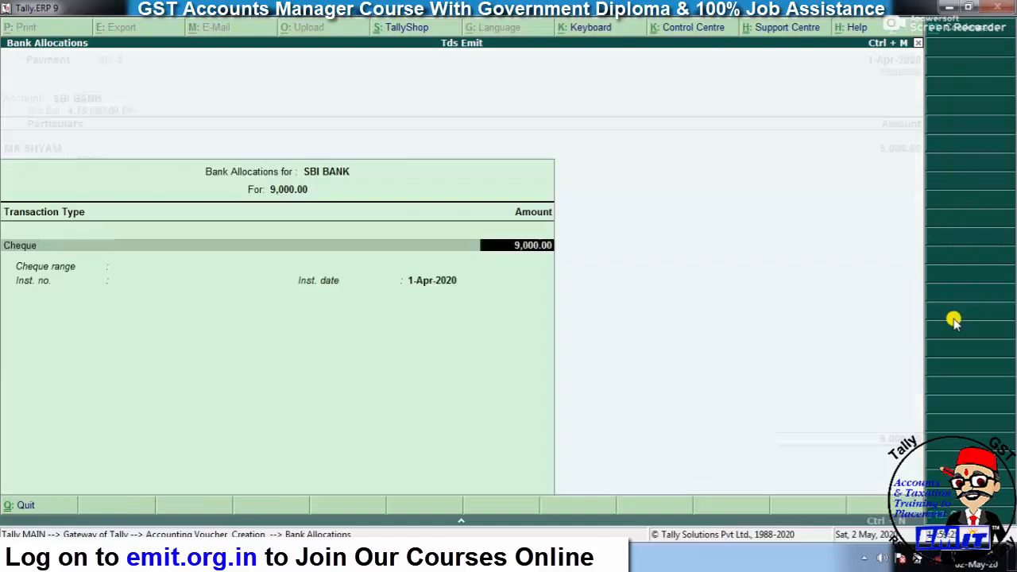
key("Return")
key("Return")
key("Return")
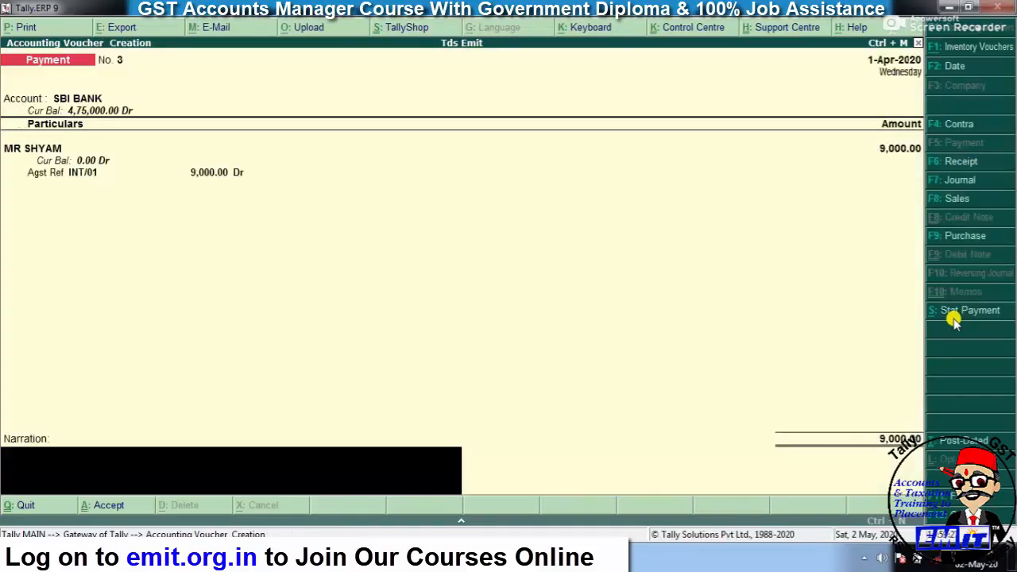
key("Return")
key("Return")
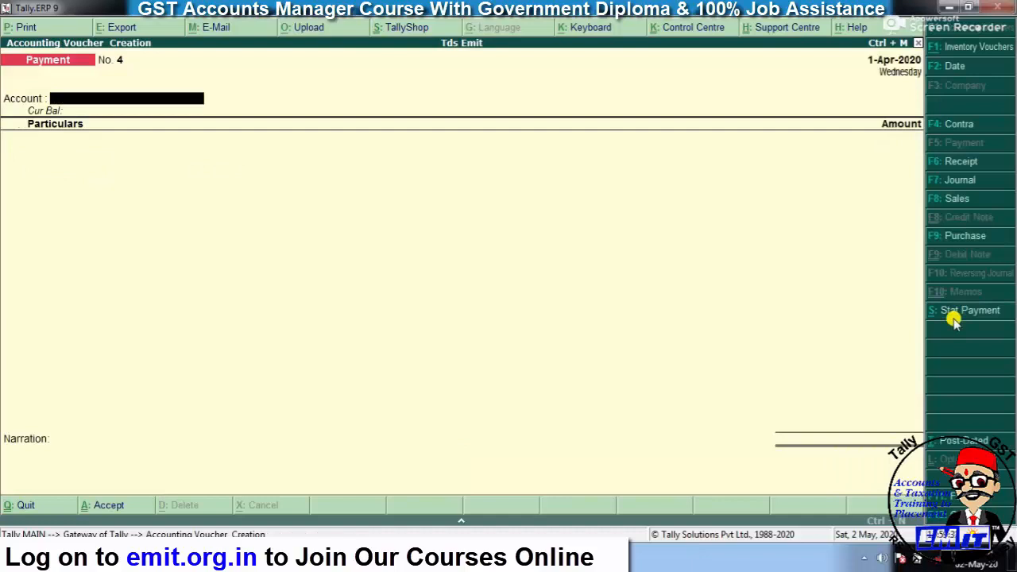
key("Escape")
key("Return")
- Check the Balance Sheet, then view Profit & Loss with Indirect Expenses expanded to INTEREST EXP 25,000
key("Down")
key("Down")
key("Down")
key("Down")
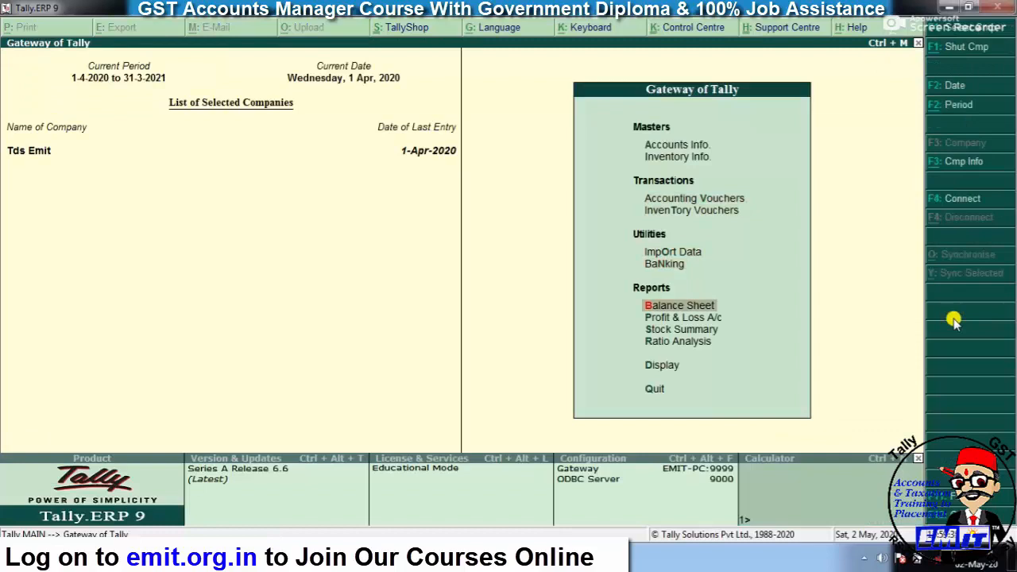
key("Return")
key("Down")
key("Down")
key("Down")
key("Down")
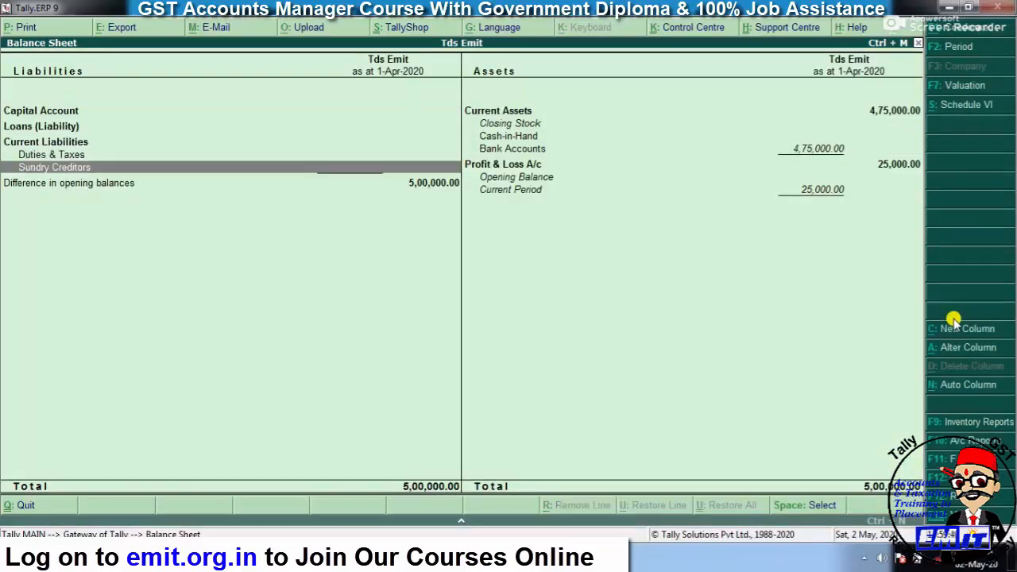
key("Escape")
key("Down")
key("Return")
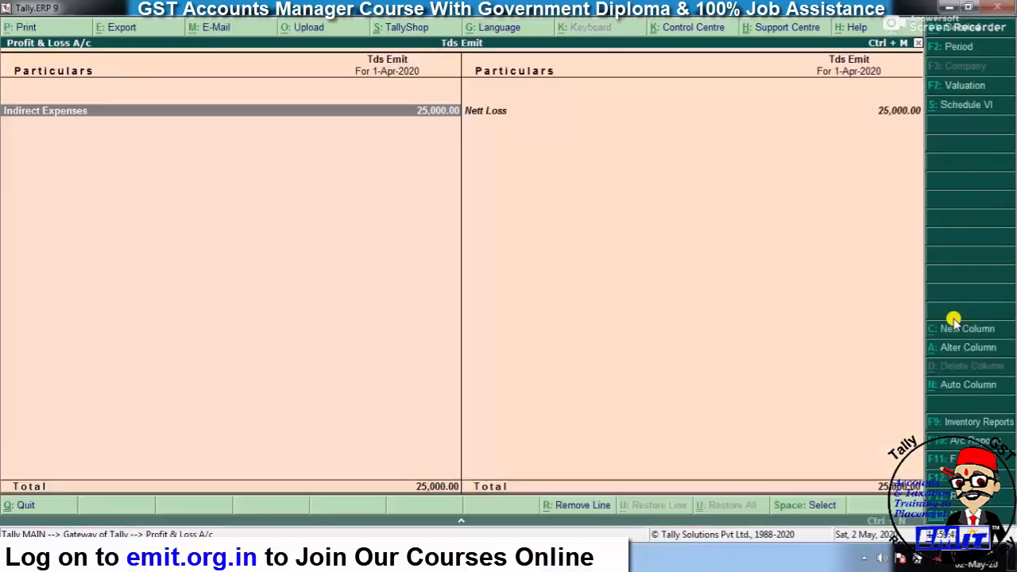
key("shift+Return")
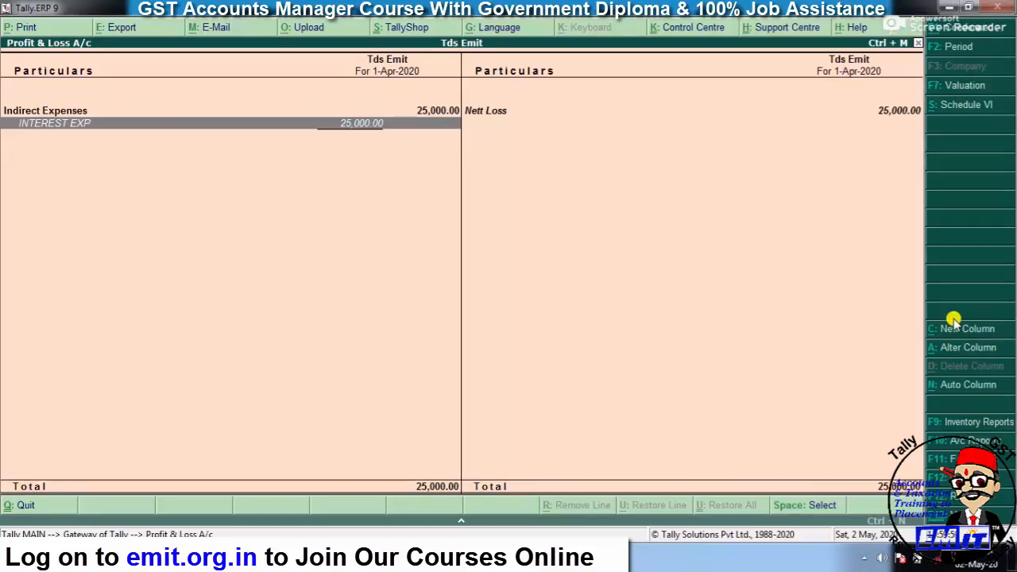
- Close the Profit & Loss report and return to the Gateway of Tally
key("Escape")
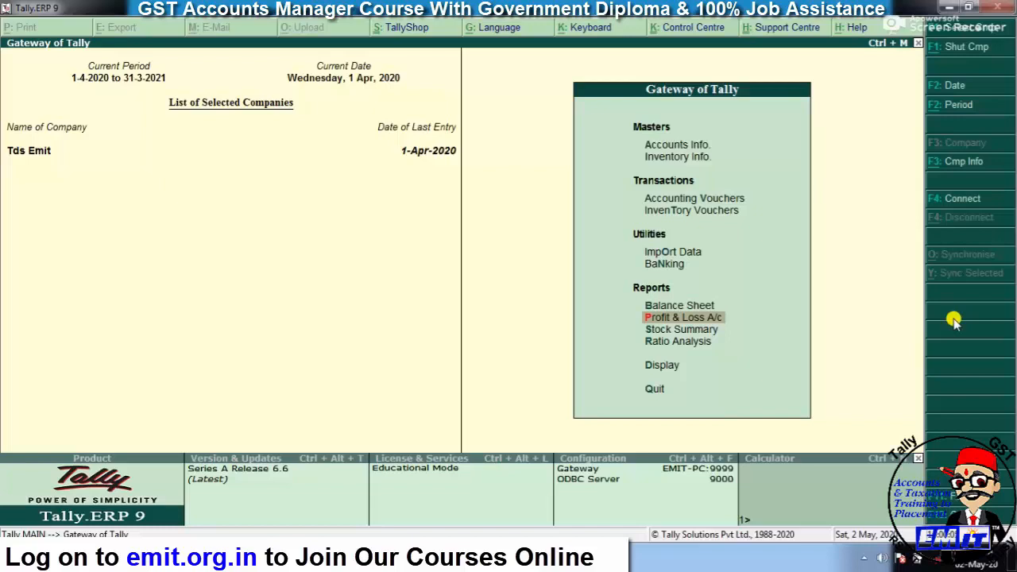
- Open Form 26Q under Statutory Reports and view the exceptions for Not Included Transactions
key("Down")
key("Down")
key("Down")
key("Return")
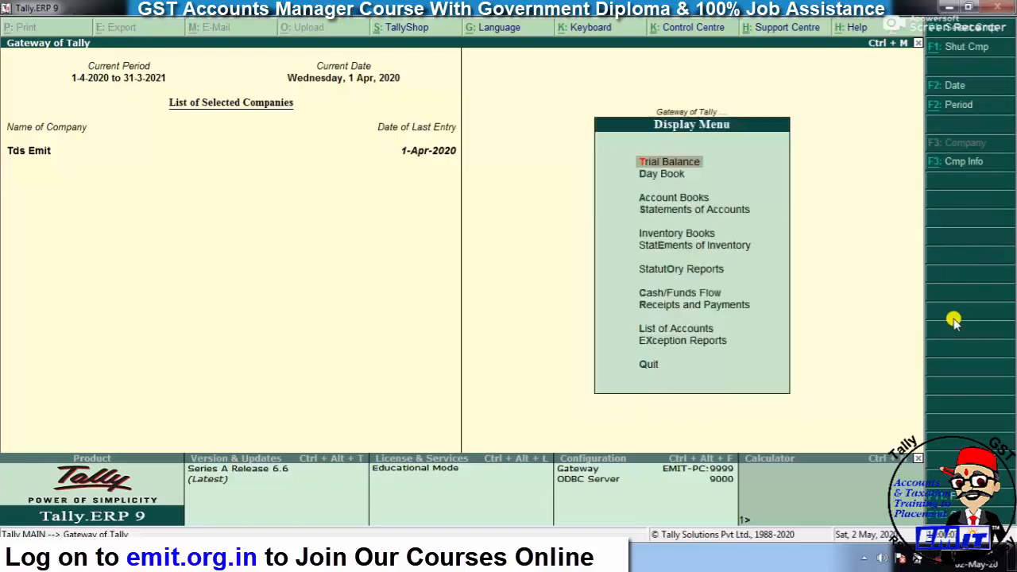
key("Down")
key("Down")
key("Down")
key("Down")
key("Down")
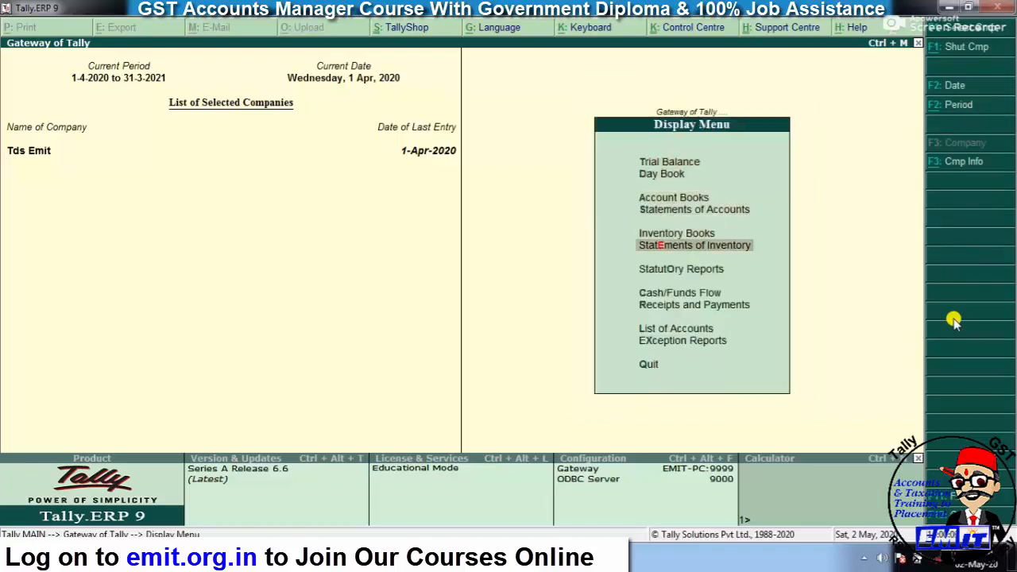
key("Down")
key("Return")
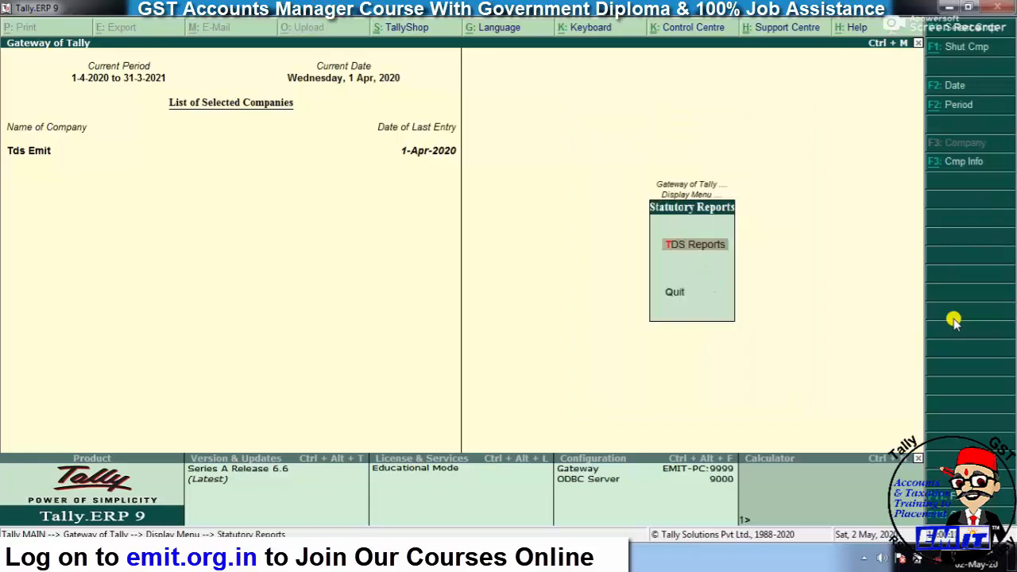
key("Return")
key("Return")
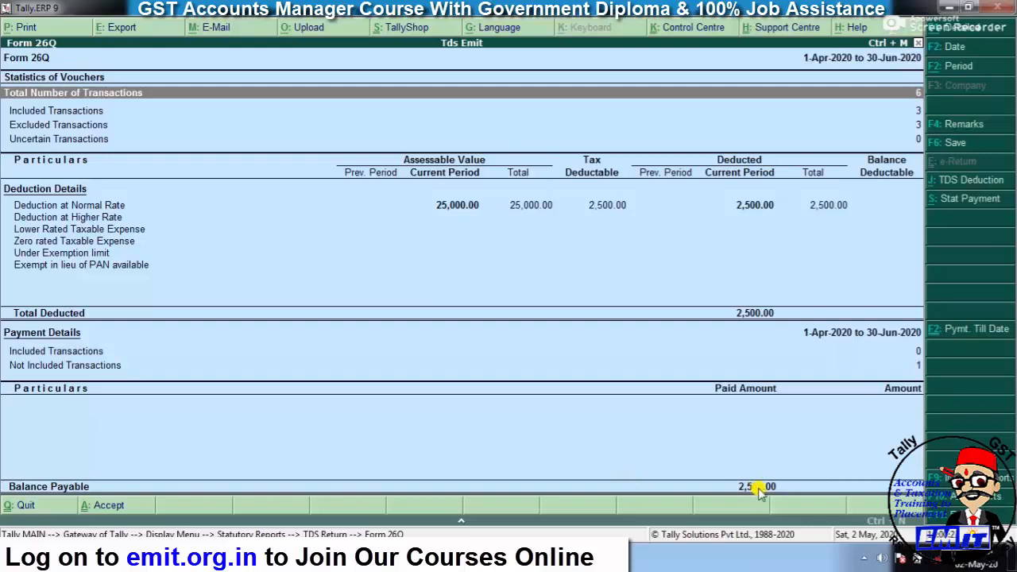
key("Down")
key("Down")
key("Down")
key("Down")
key("Down")
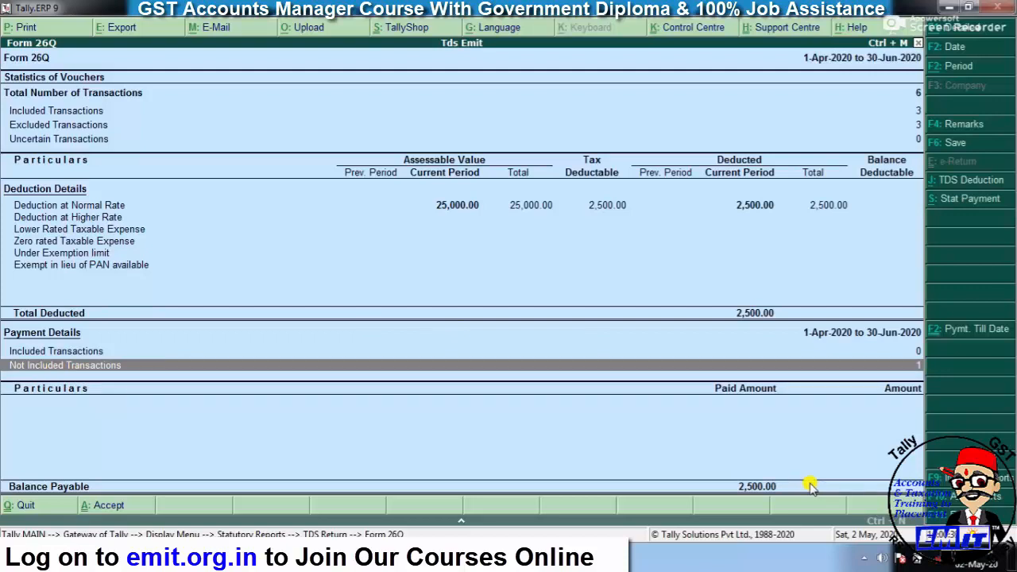
key("Return")
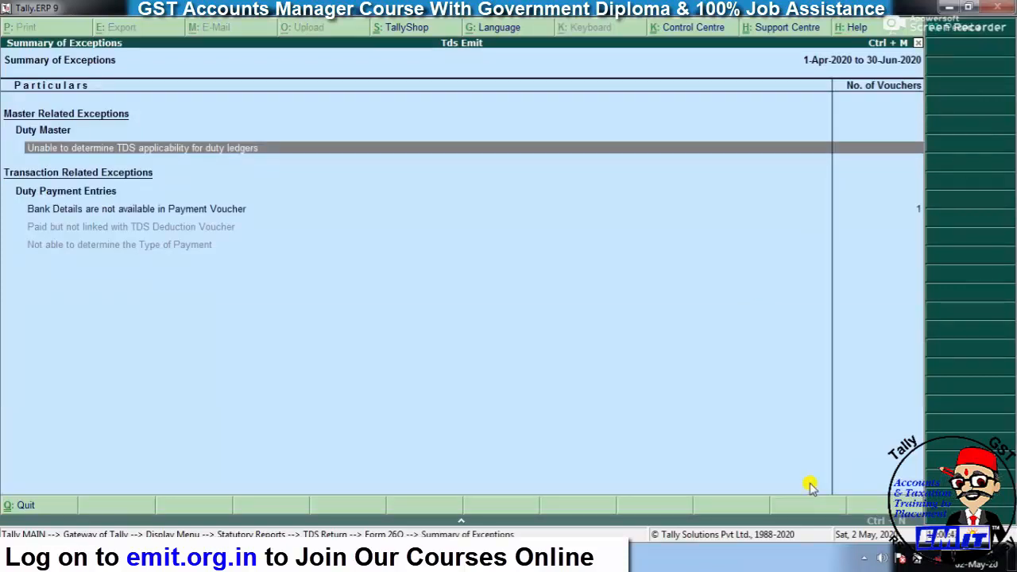
- Open the 'Bank Details are not available in Payment Voucher' exception in TDS Challan Reconciliation
key("Down")
key("Down")
key("Up")
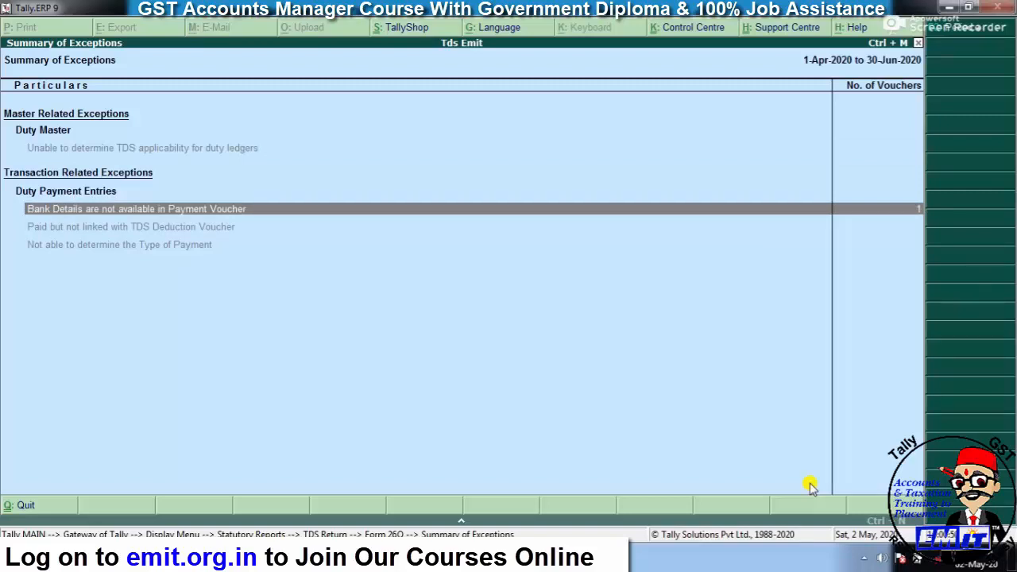
key("Return")
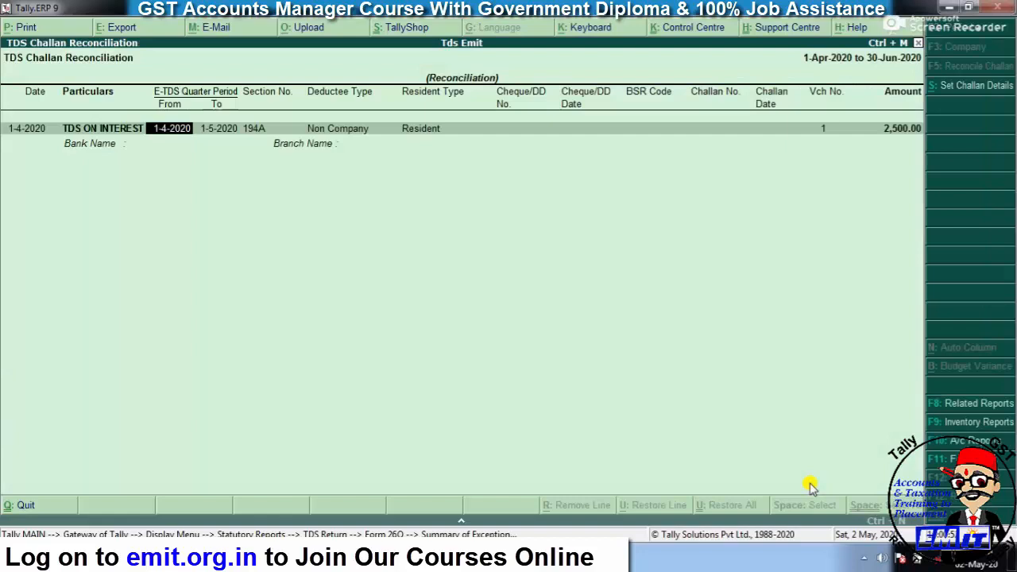
- Enter cheque 121212 dated 1-5-2020, BSR code 125685 and challan number 674455555
key("Return")
key("Return")
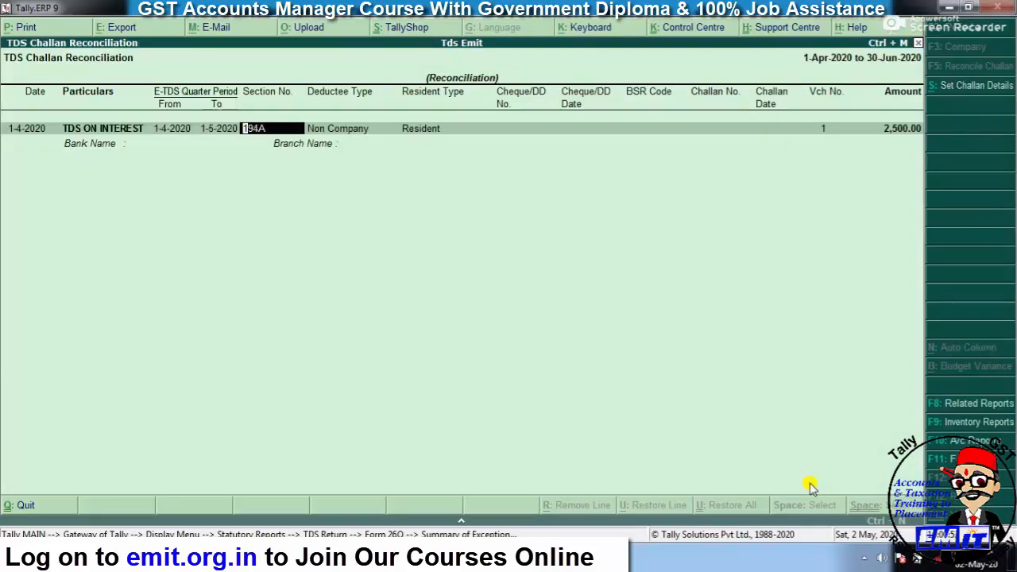
key("Return")
key("Return")
key("Return")
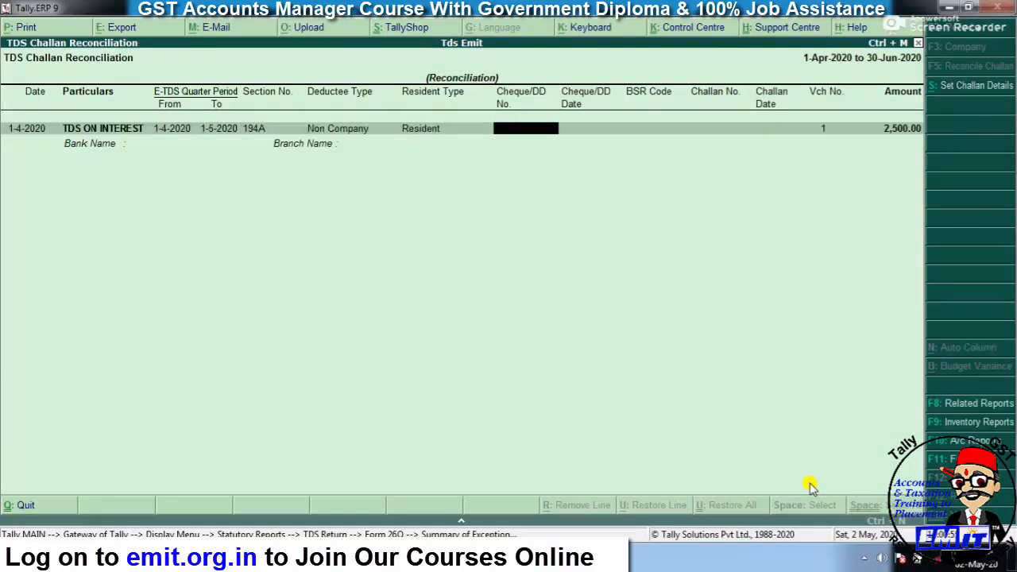
type("121212")
key("Return")
type("1-5")
key("Return")
type("125685")
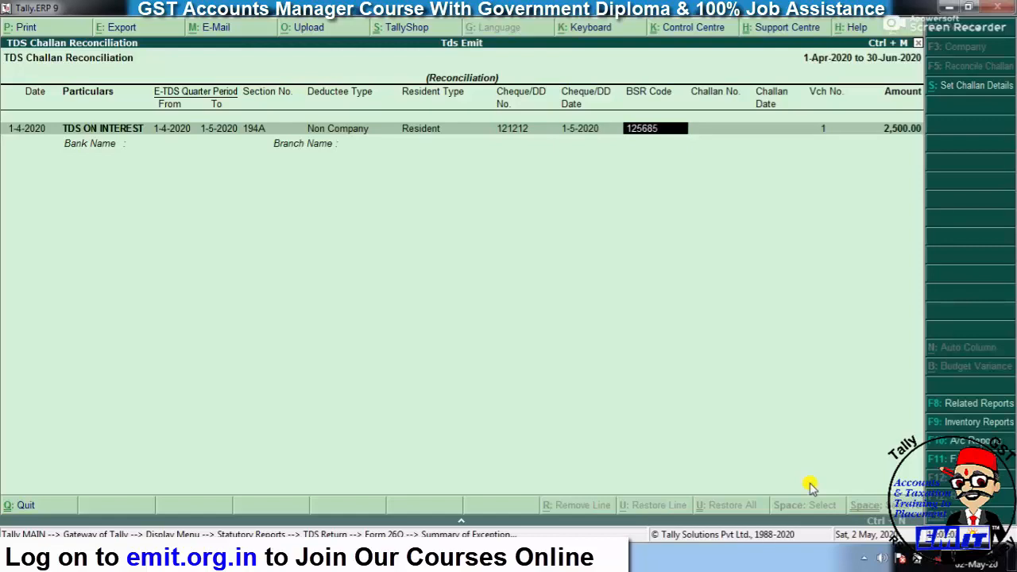
key("Return")
key("Return")
type("6")
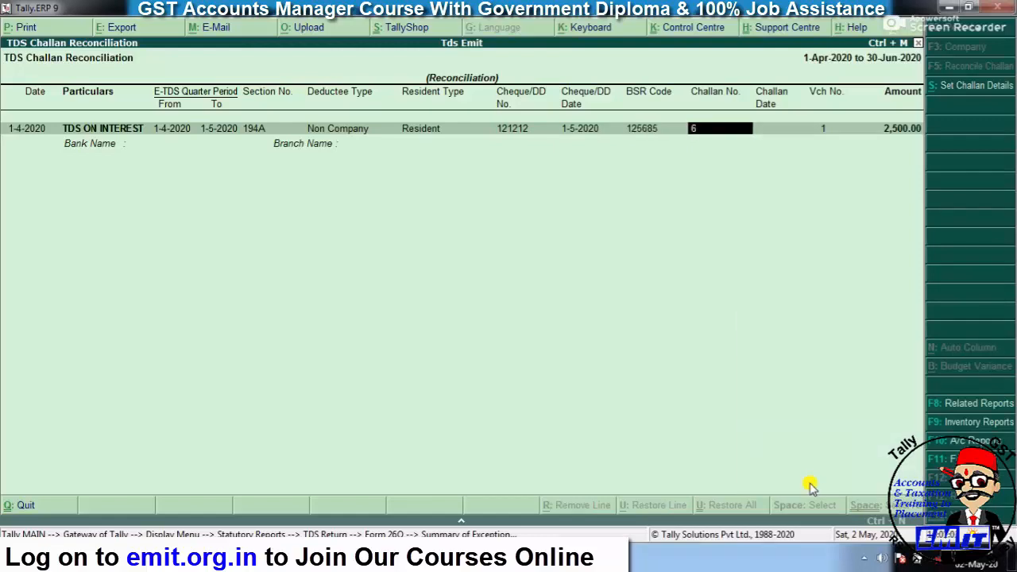
type("74455555")
key("Return")
- Set challan date 1-5-2020, bank SBI BANK, branch ALWAR, and accept the challan details
type("1-")
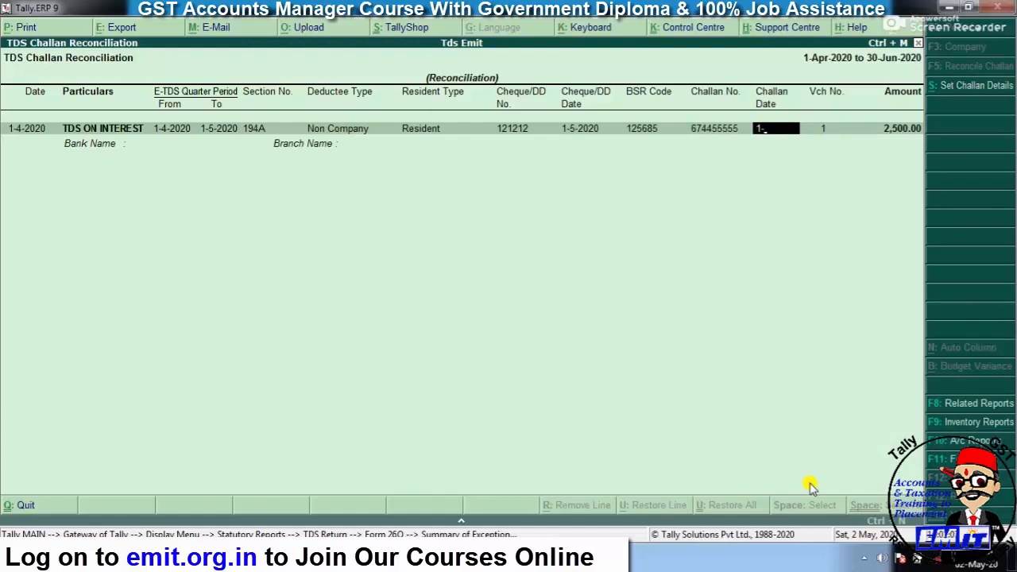
type("5")
key("Return")
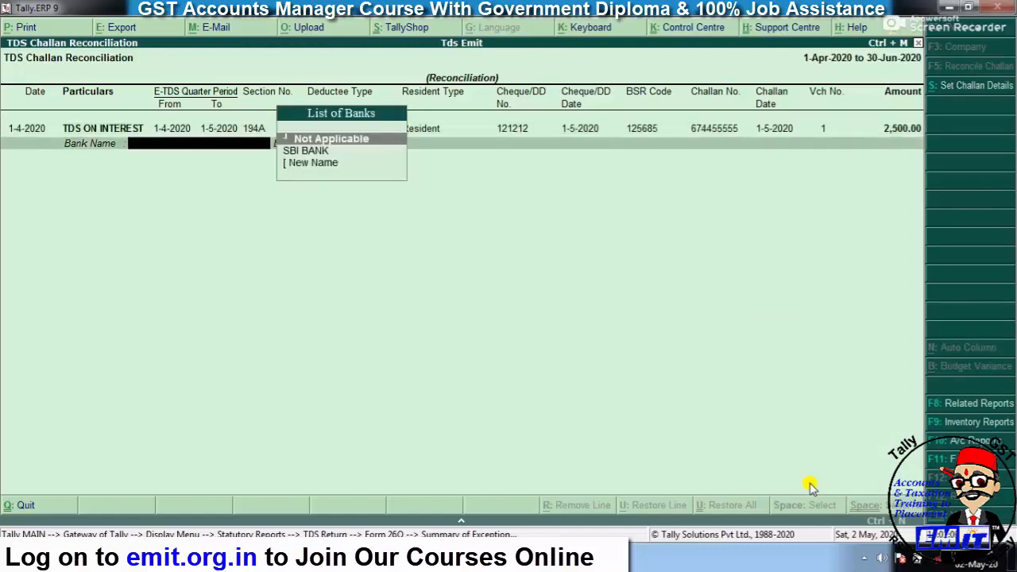
key("Down")
key("Return")
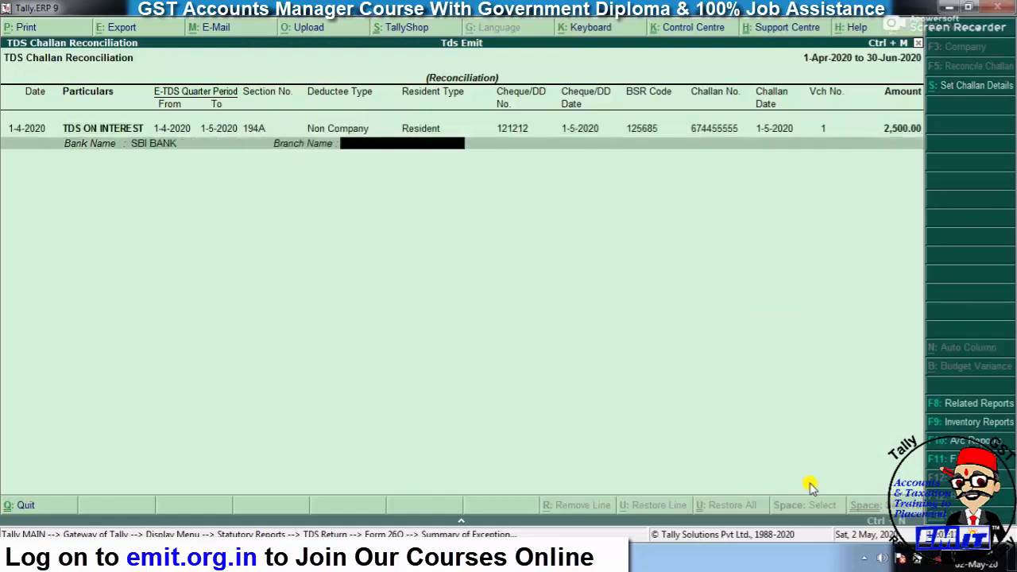
type("ALWAR")
key("Return")
key("y")
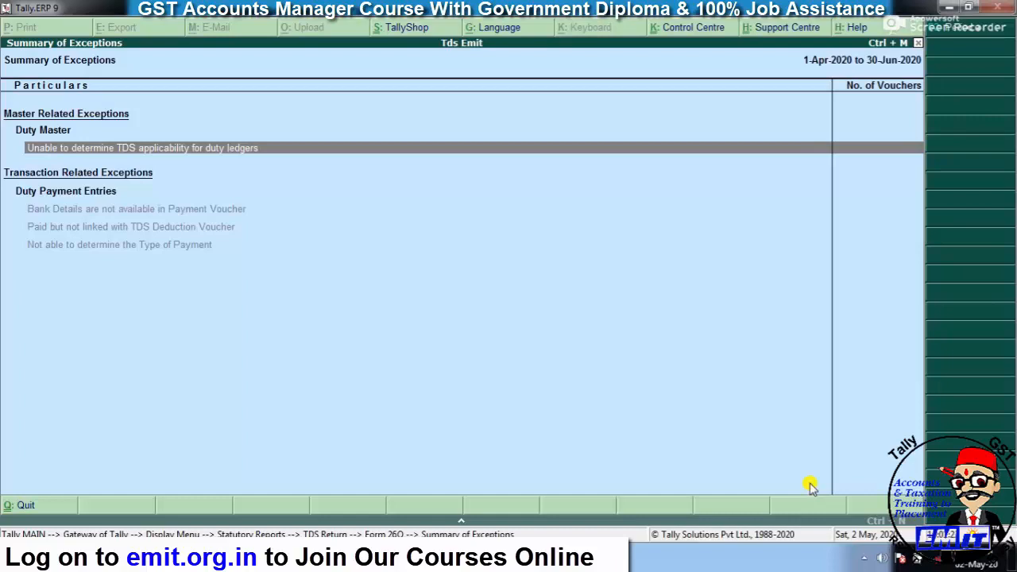
- Review Form 26Q payment details showing the 2,500.00 Tds on Interest, then close it
key("Escape")
key("Down")
key("Down")
key("Down")
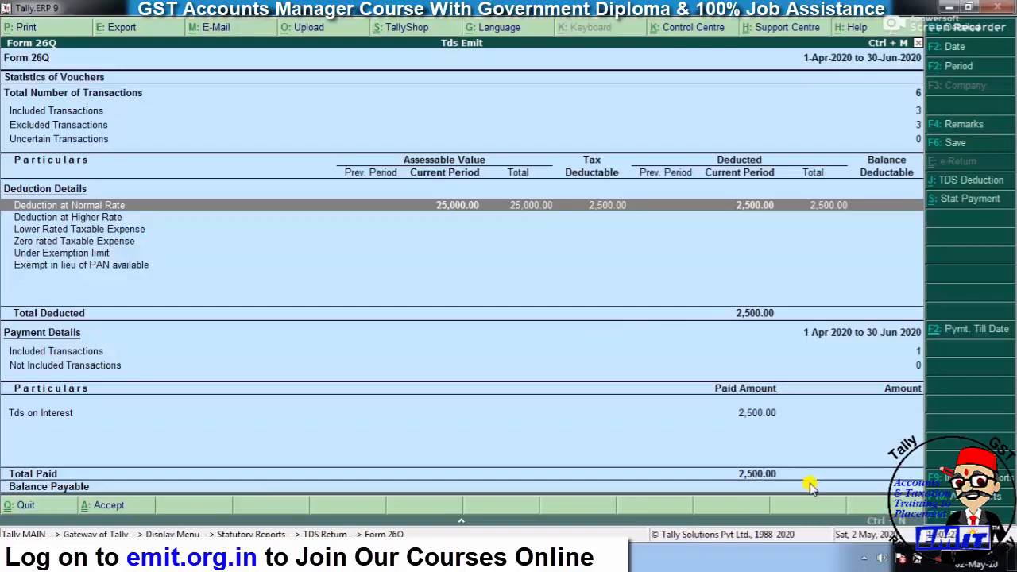
key("Down")
key("Down")
key("Down")
key("Down")
key("Down")
key("Down")
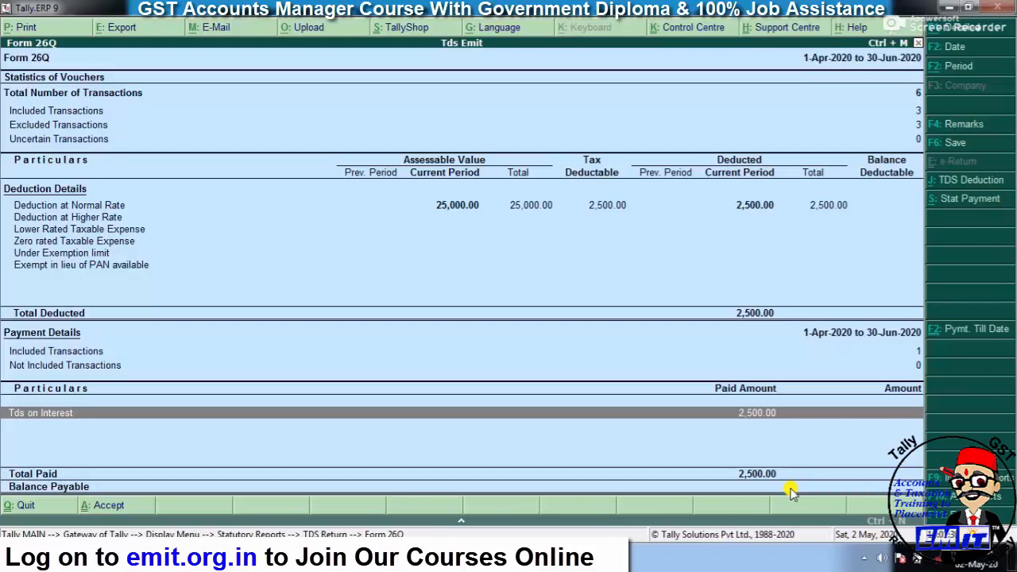
key("Escape")
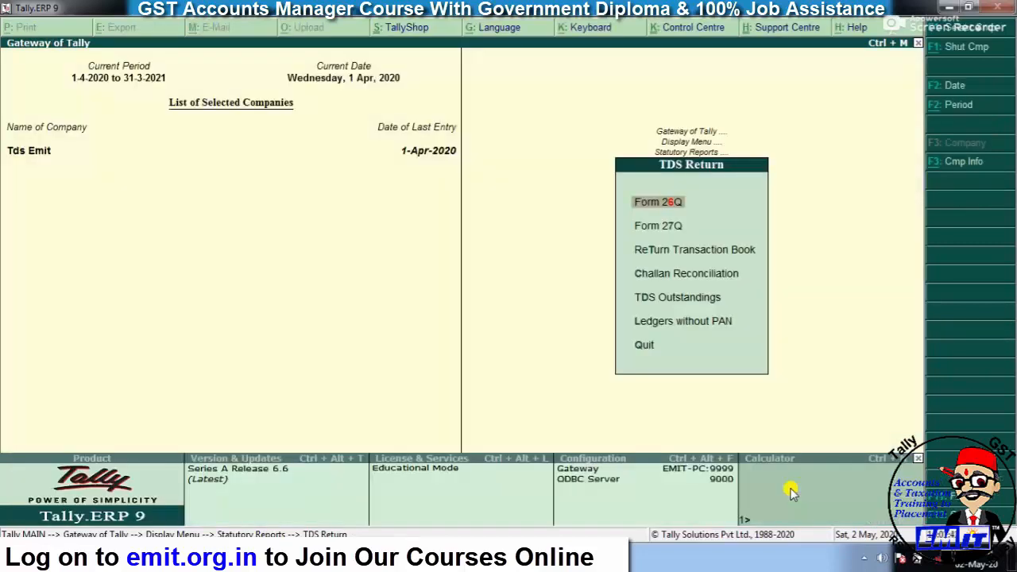
key("Down")
key("Down")
key("Down")
key("Return")
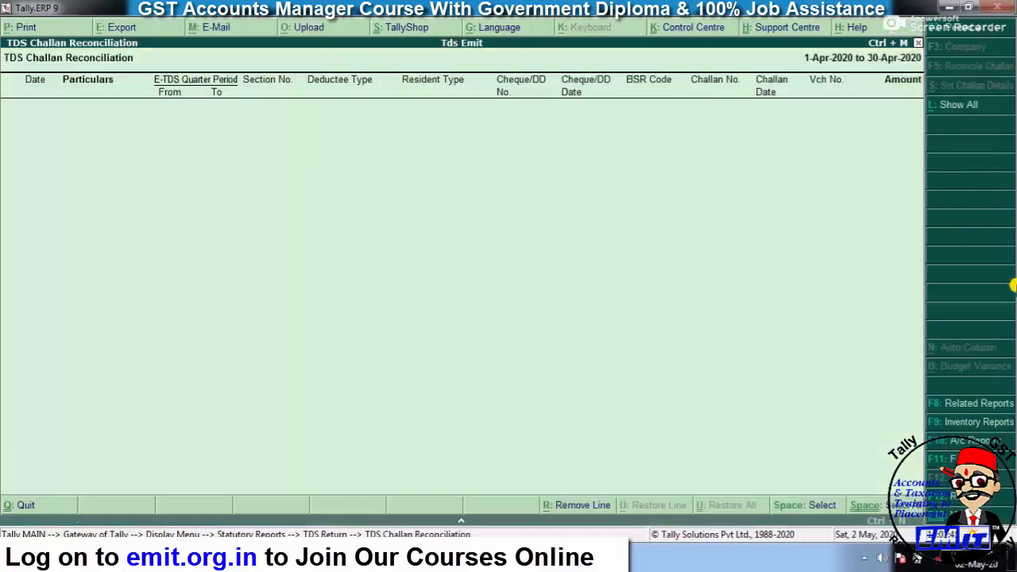
left_click(951, 109)
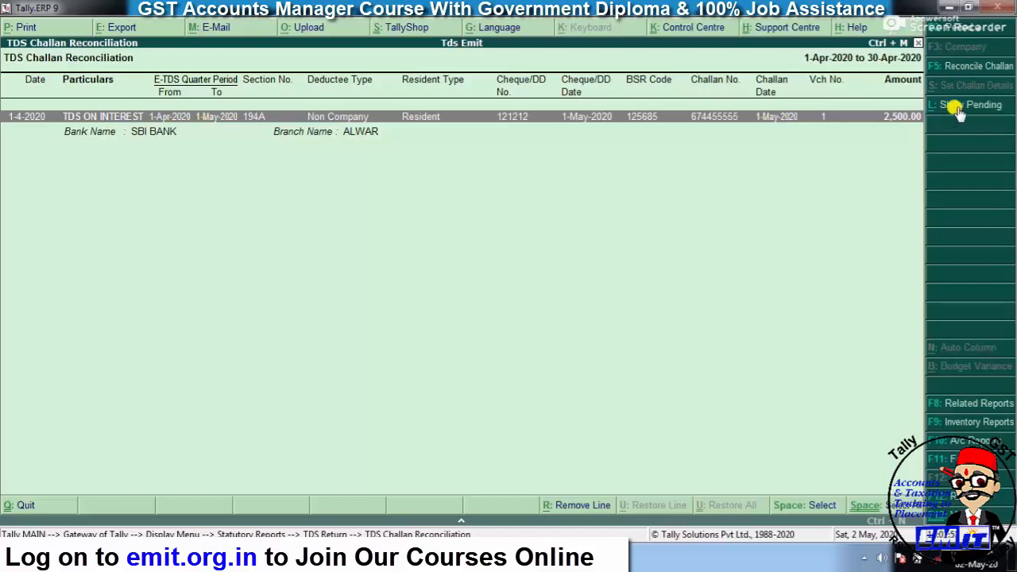
left_click(956, 108)
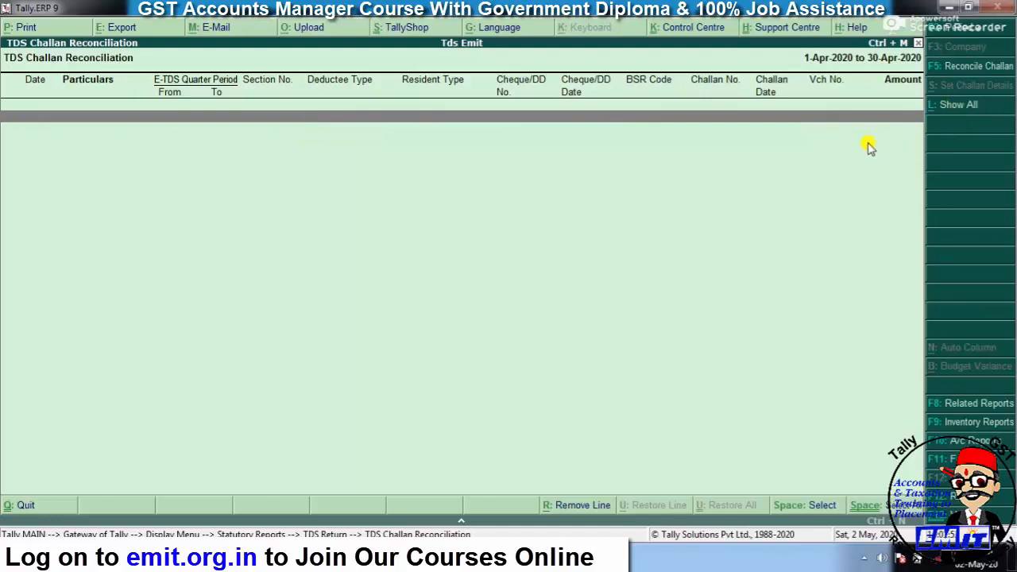
key("Escape")
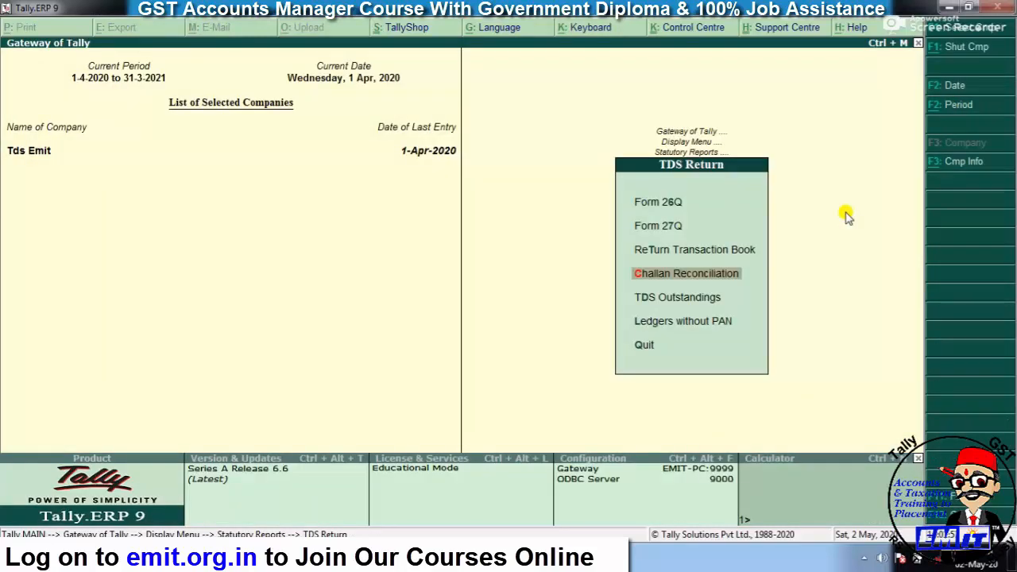
key("Up")
key("Up")
key("Up")
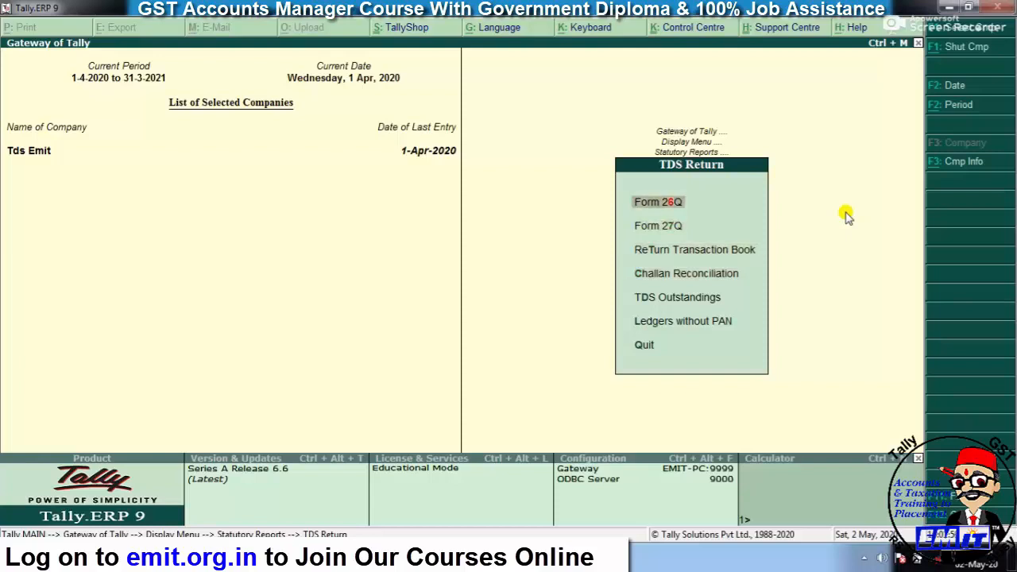
- Save the Form 26Q return with its 2,500.00 payment and confirm with Yes
key("Return")
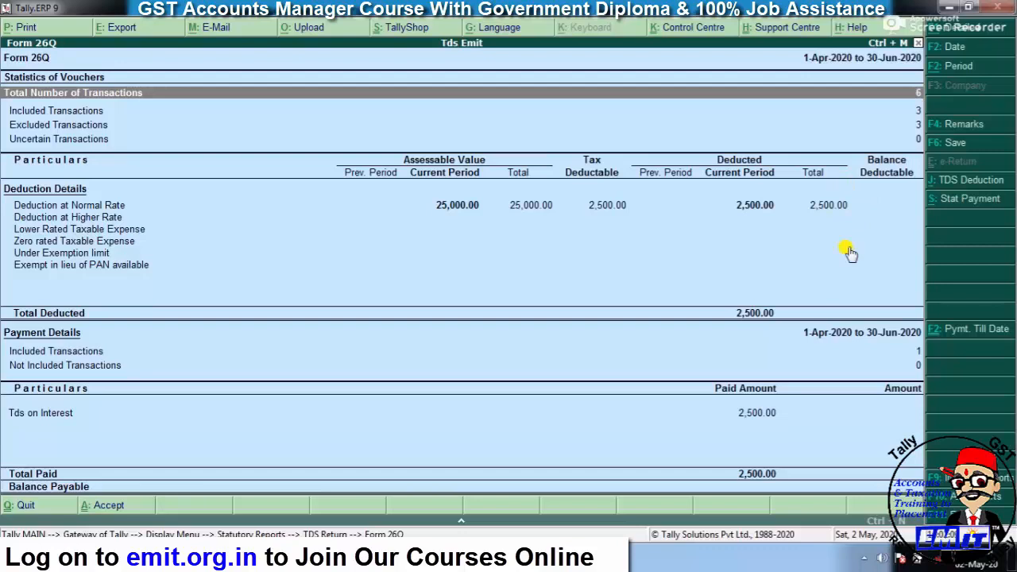
left_click(960, 143)
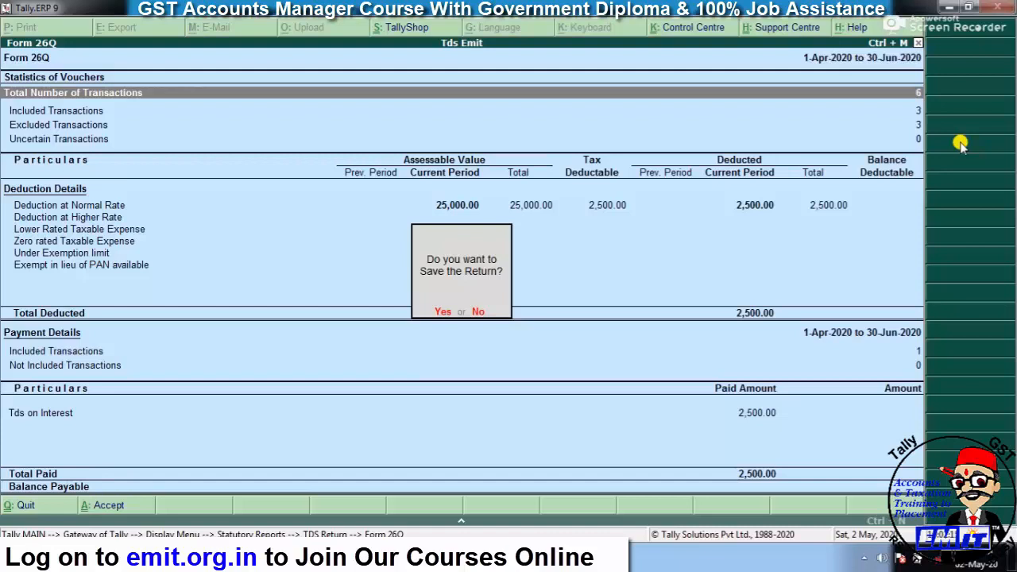
key("y")
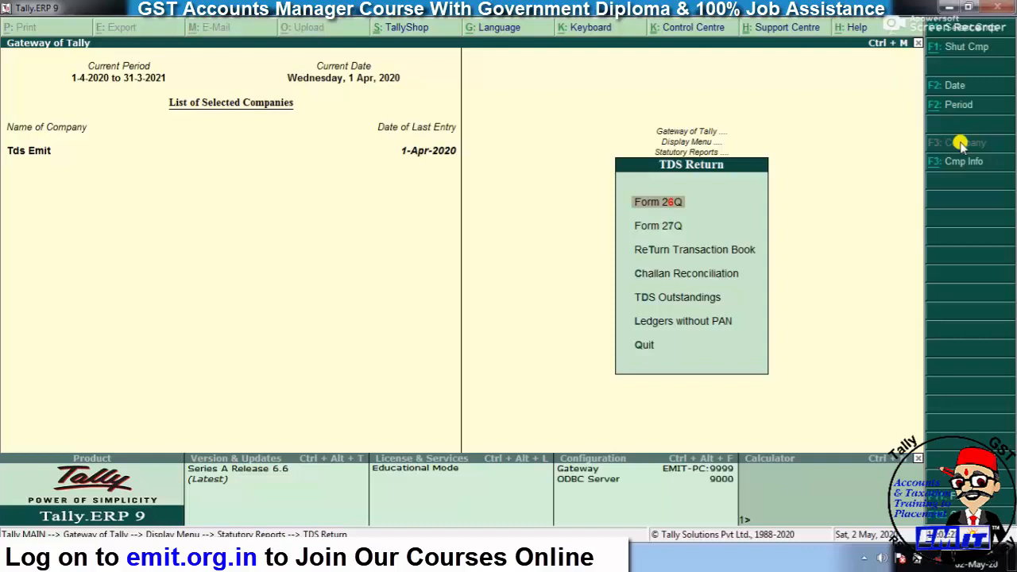
key("Down")
key("Down")
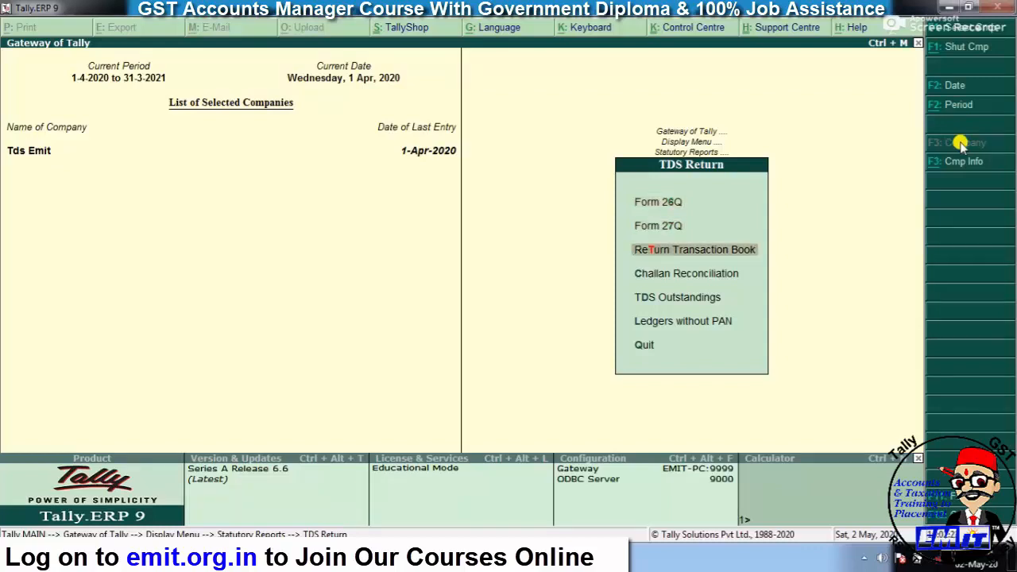
- Open the saved 26Q return from the ReTurn Transaction Book and start its eTDS export
key("Return")
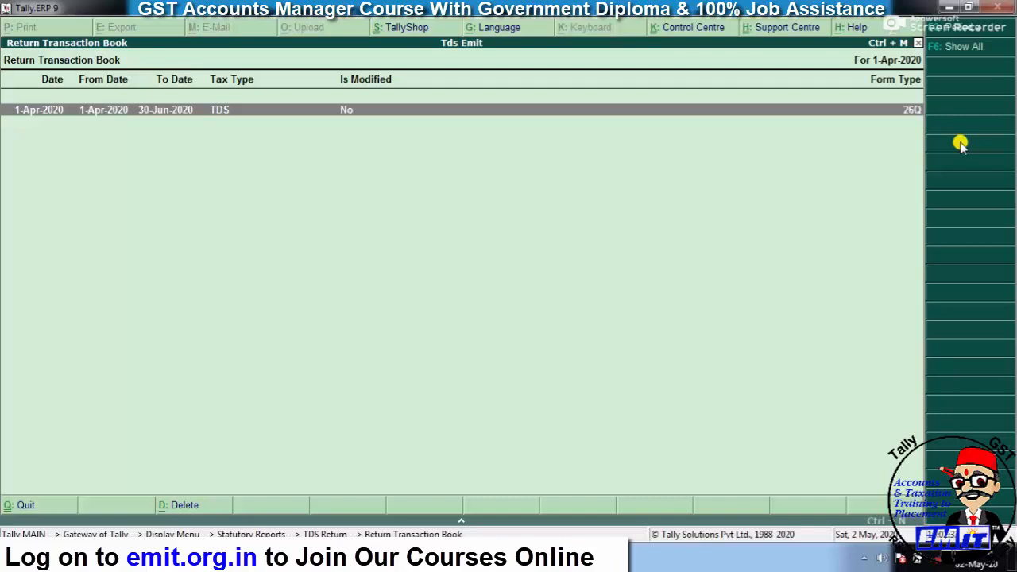
key("Return")
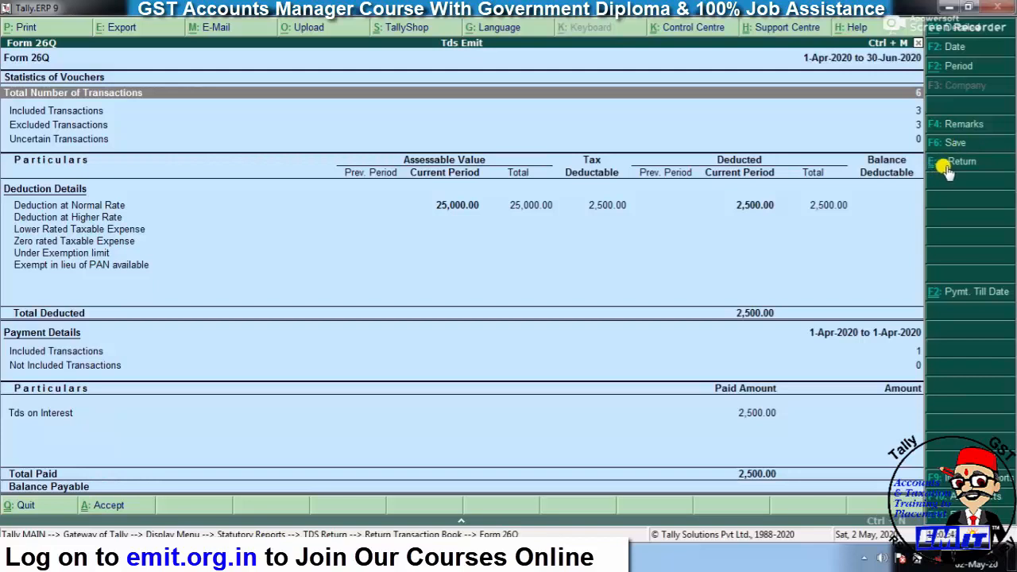
left_click(948, 169)
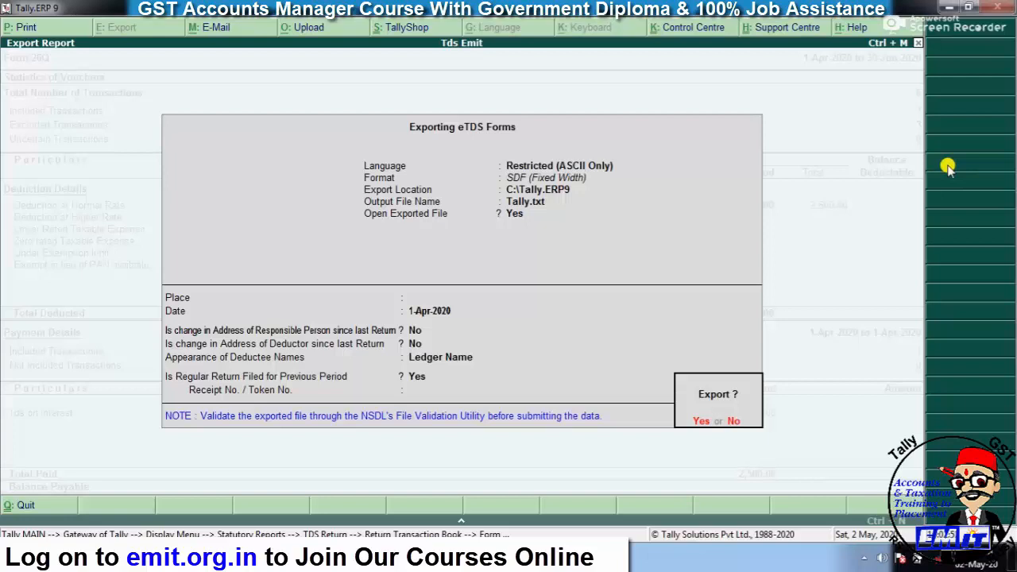
- Name the eTDS output file TDS1ST.TXT in C:\Tally.ERP9, with place ALWAR and date 1-Jul-2020
key("n")
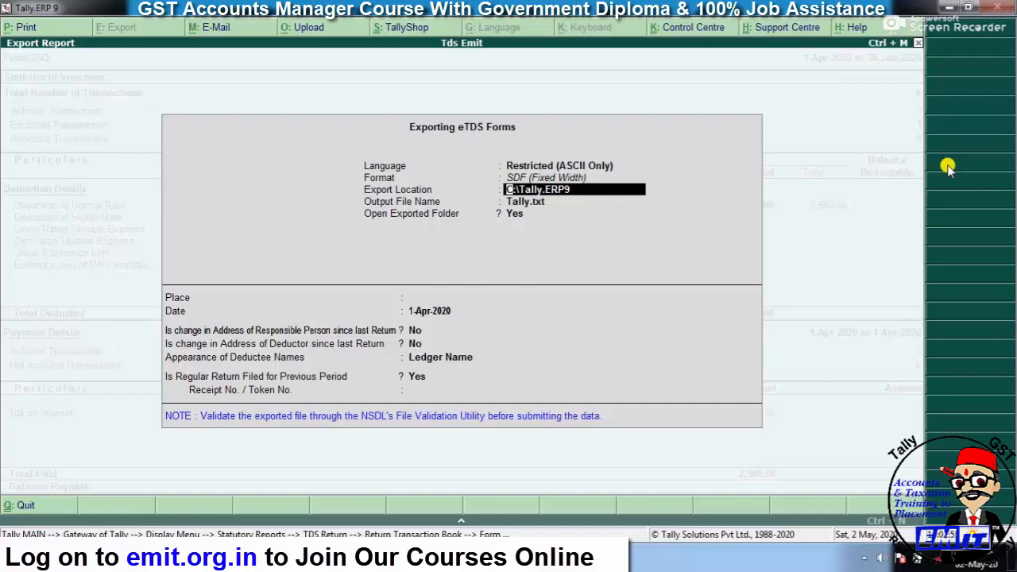
key("Return")
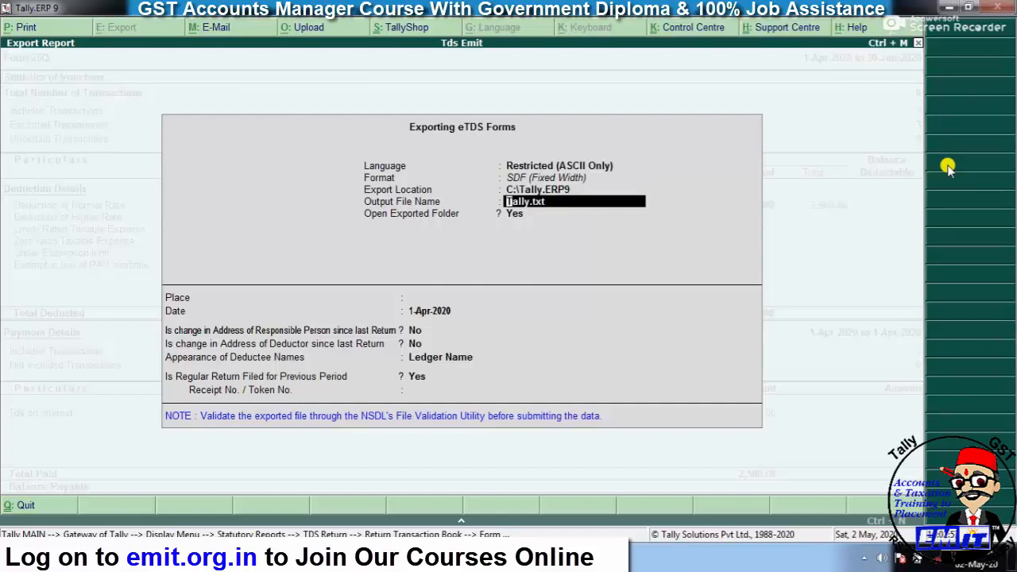
type("TDS1ST.TXT")
key("Return")
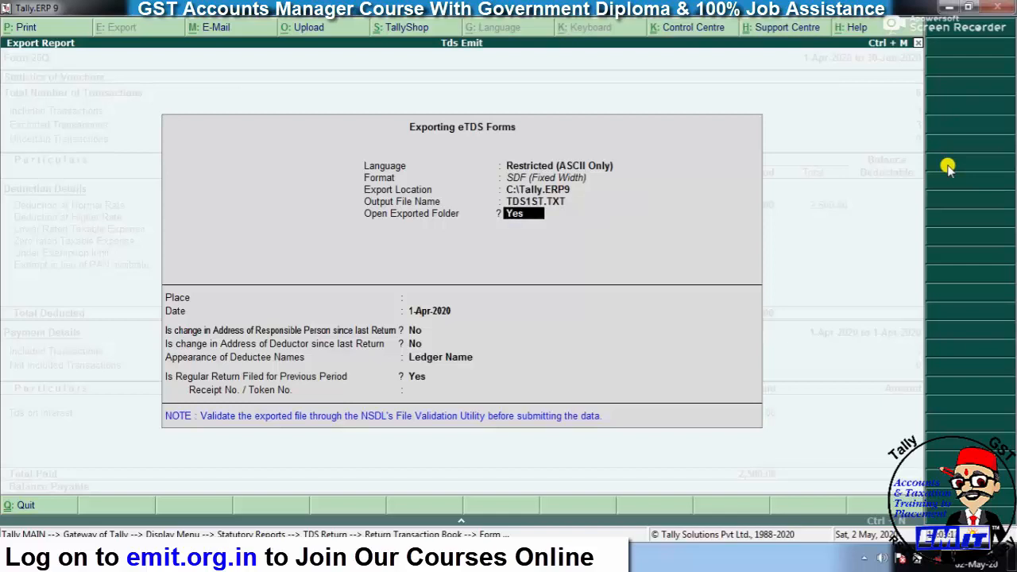
key("Return")
type("AL")
type("AR")
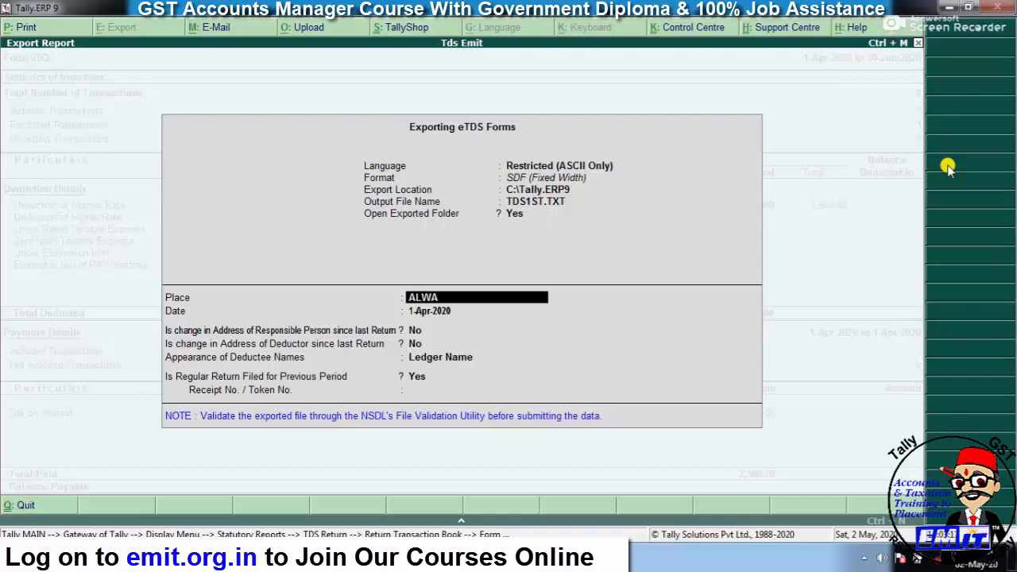
key("Return")
type("1-7")
key("Return")
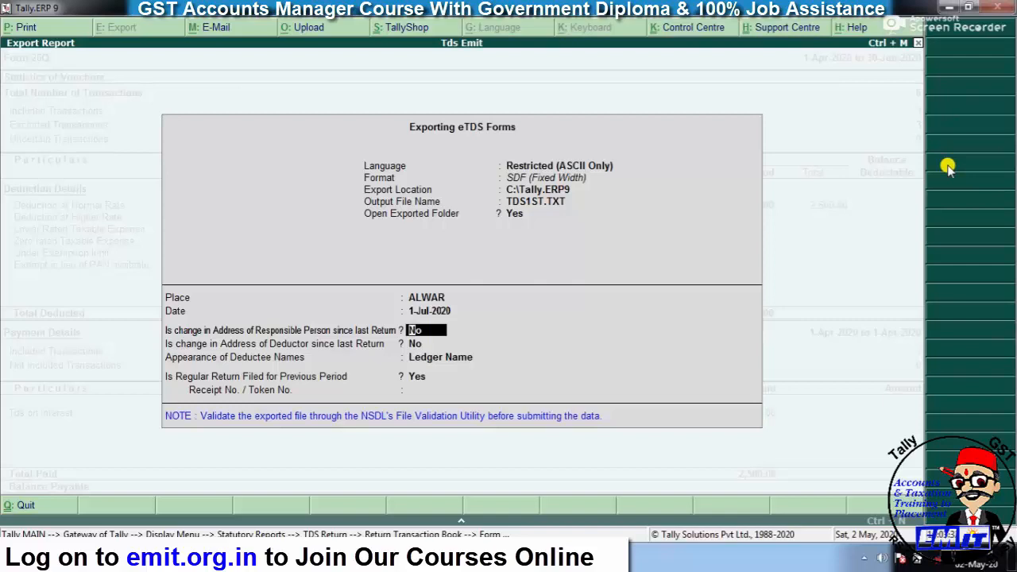
- Leave both address changes at No and choose Ledger Name as the display name style
key("Return")
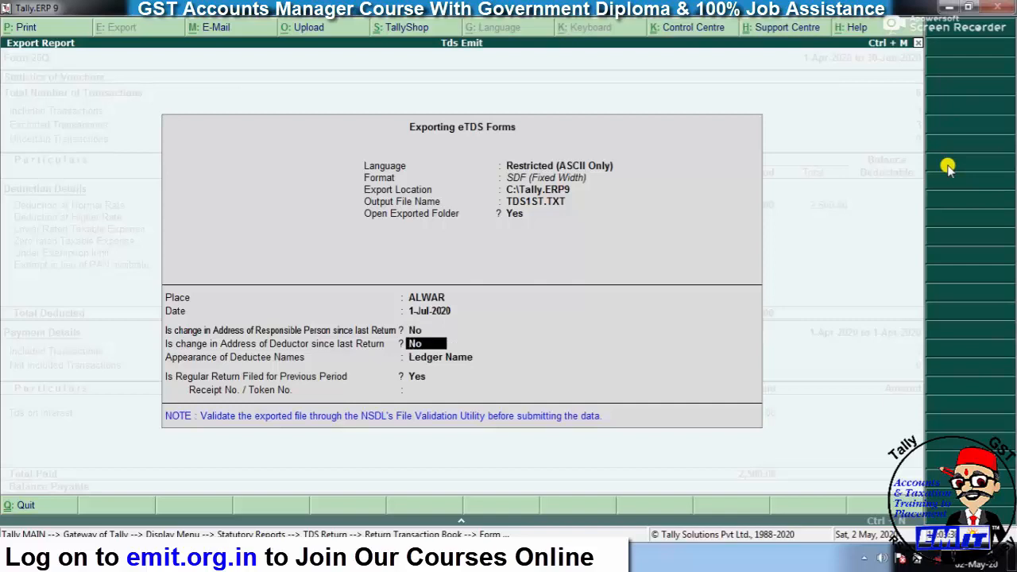
key("Return")
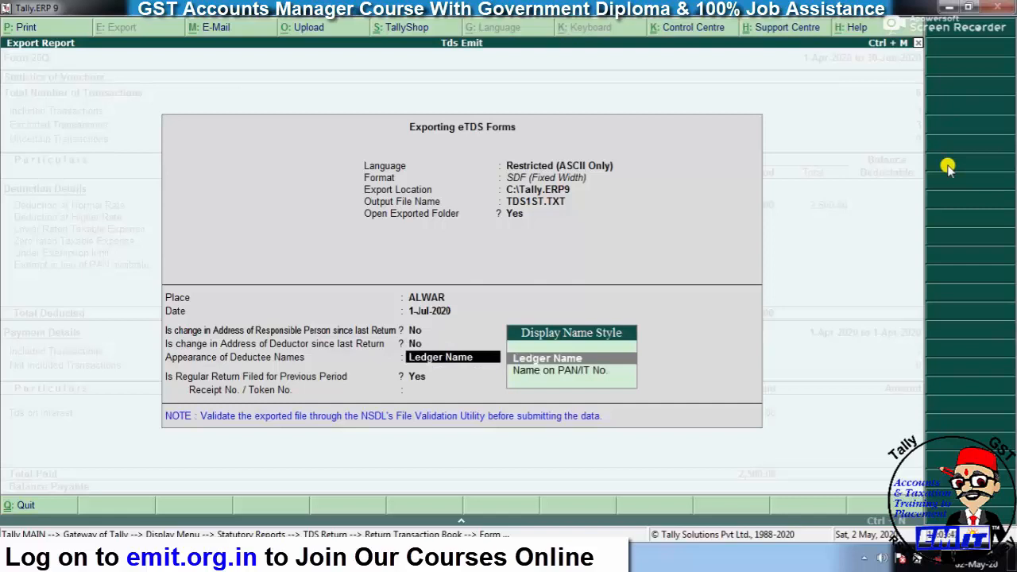
type("l")
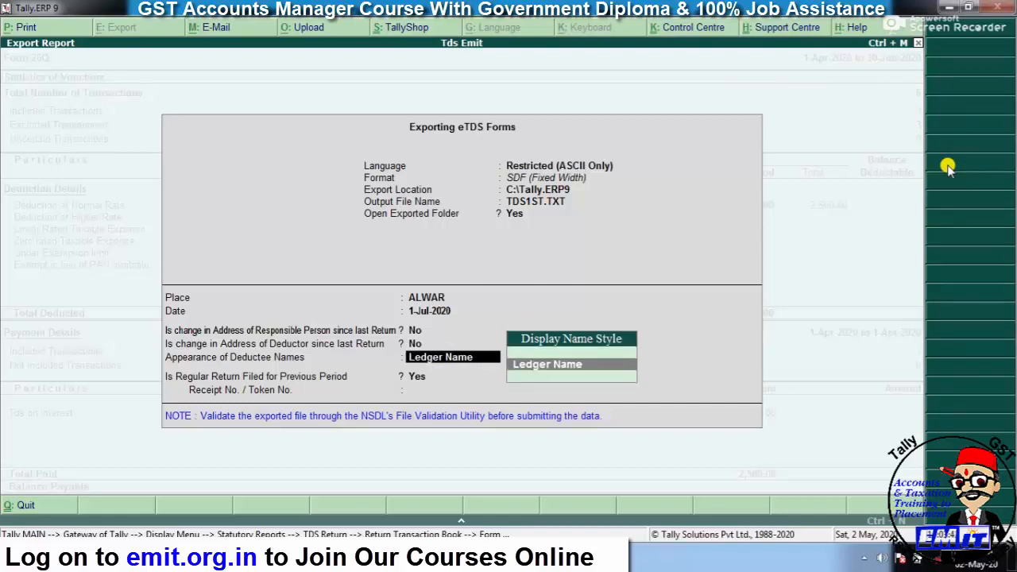
key("BackSpace")
key("BackSpace")
key("BackSpace")
key("Return")
key("Return")
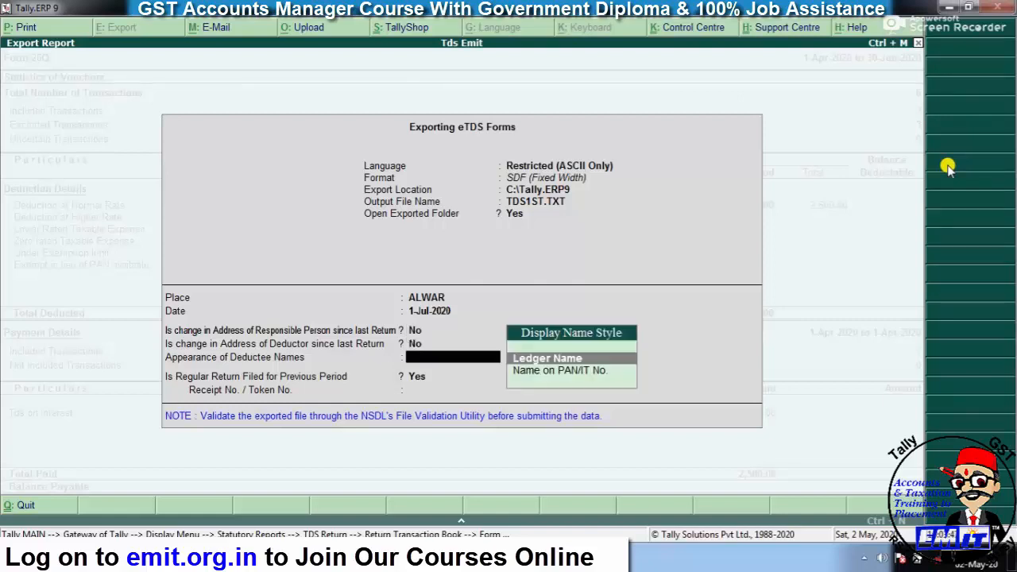
key("Down")
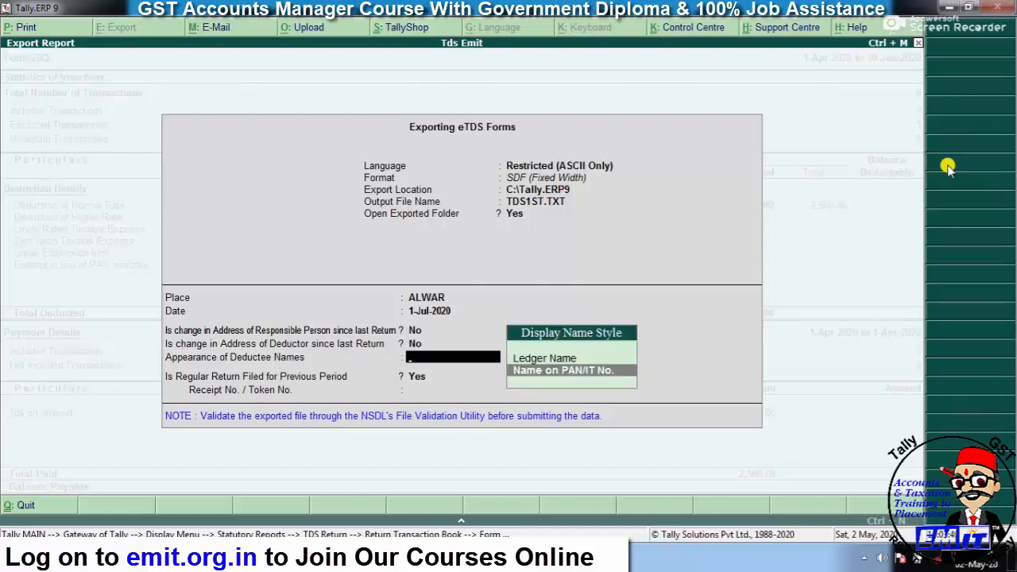
key("Up")
key("Return")
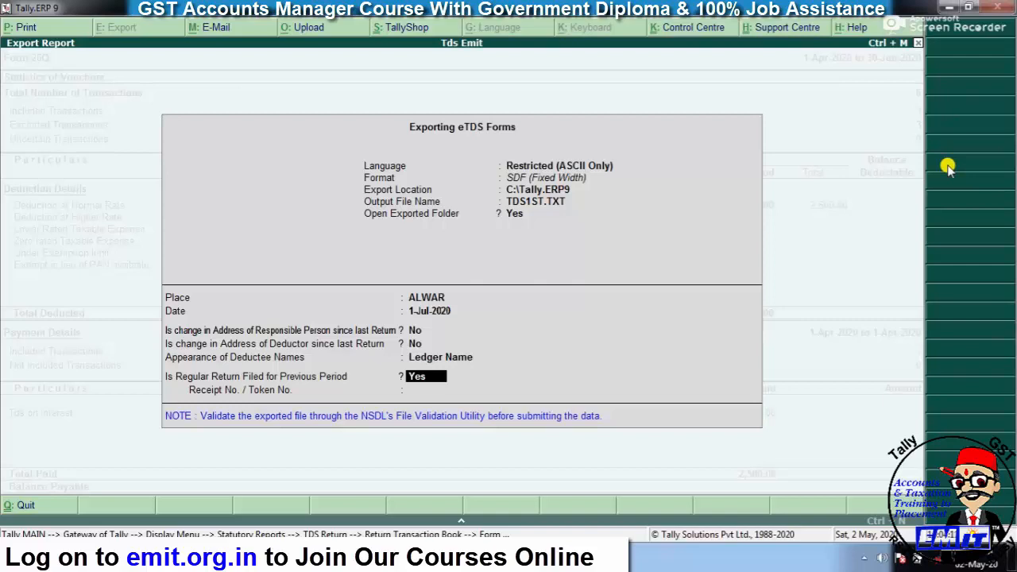
- Set Is Regular Return Filed to No and run the eTDS export
key("n")
key("Return")
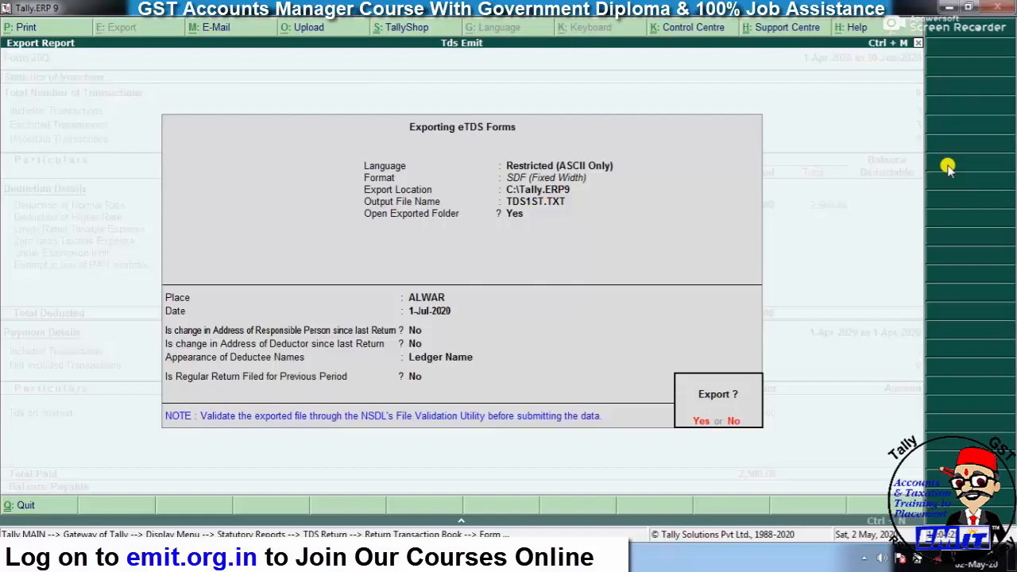
key("Return")
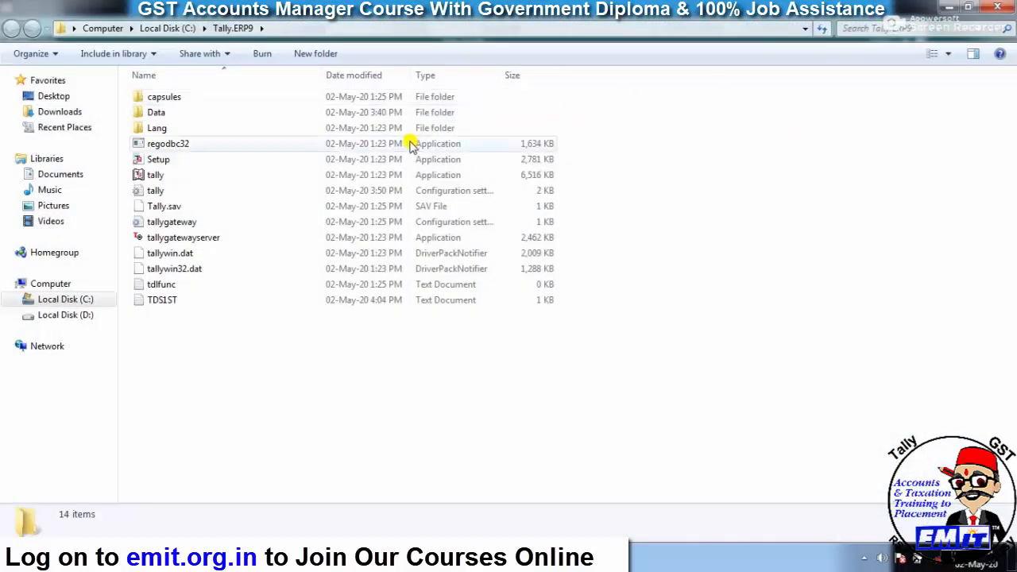
- Open the exported TDS1ST file in Notepad to check it, close it, and return to Tally
double_click(183, 301)
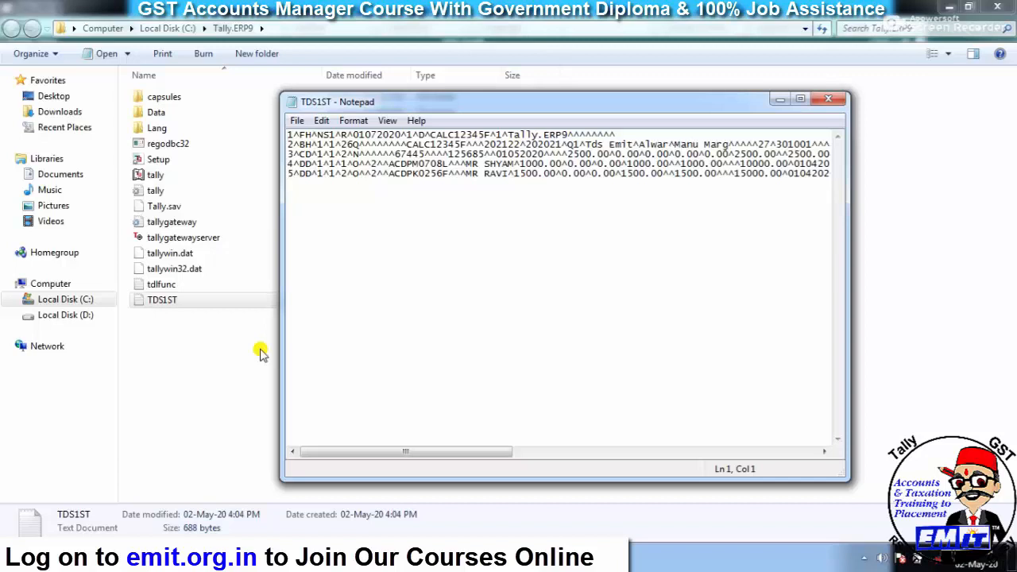
left_click(828, 102)
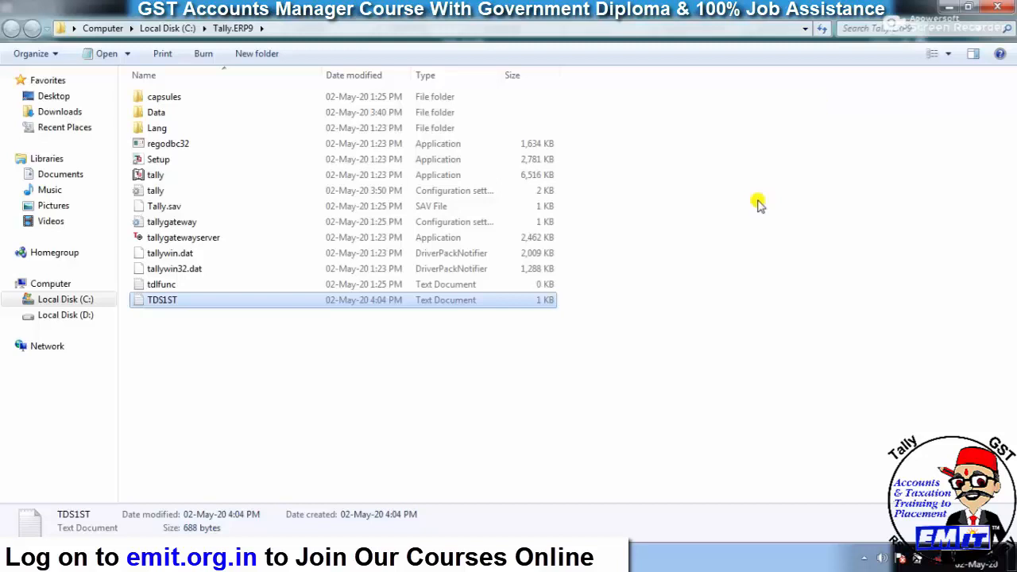
key("alt+Tab")
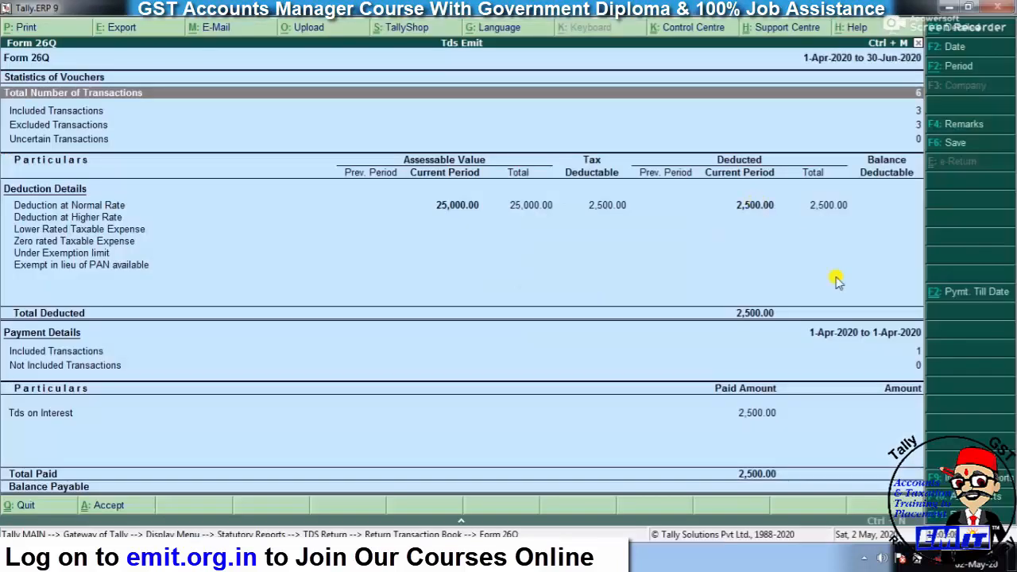
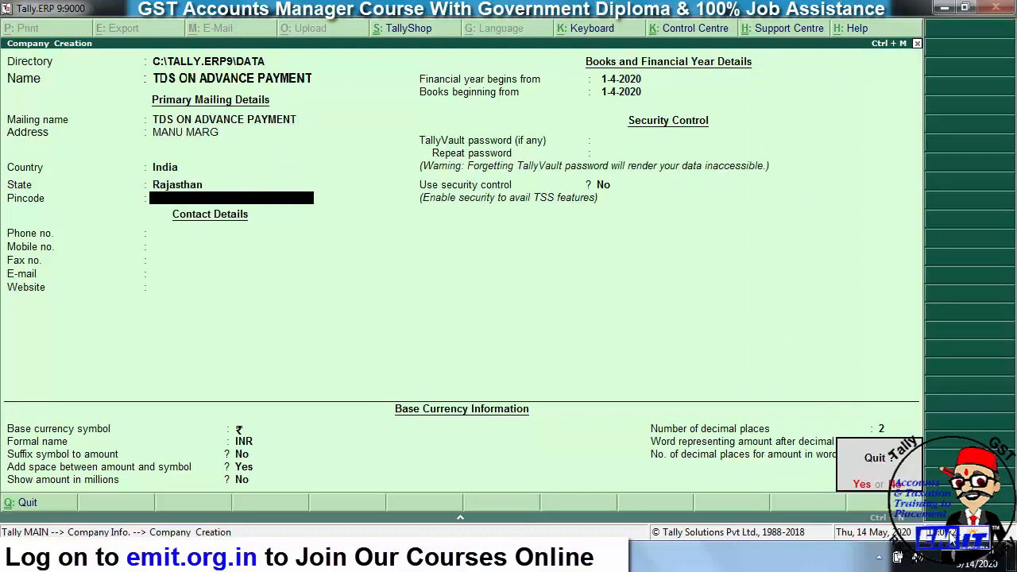
- Enter the company's pincode, skip the contact fields, and save the company
key("BackSpace")
key("Return")
key("Escape")
key("Escape")
type("301001")
key("Return")
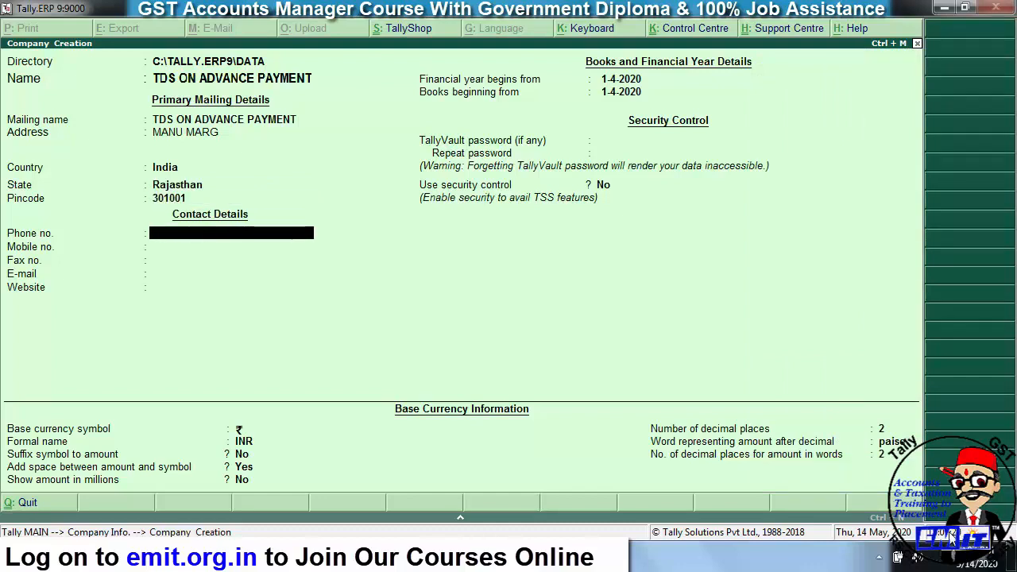
key("Return")
key("Return")
key("Return")
key("Return")
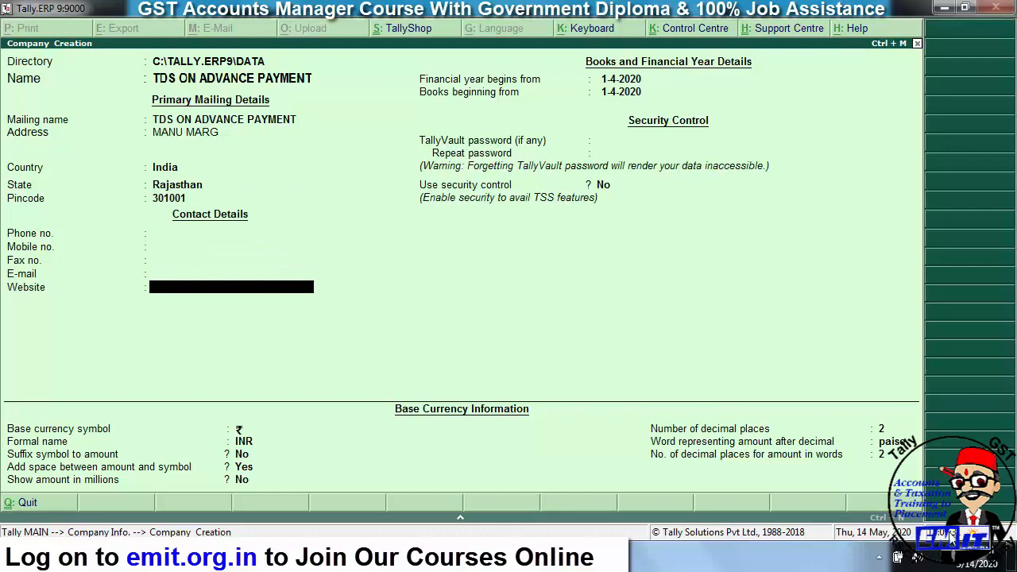
key("ctrl+a")
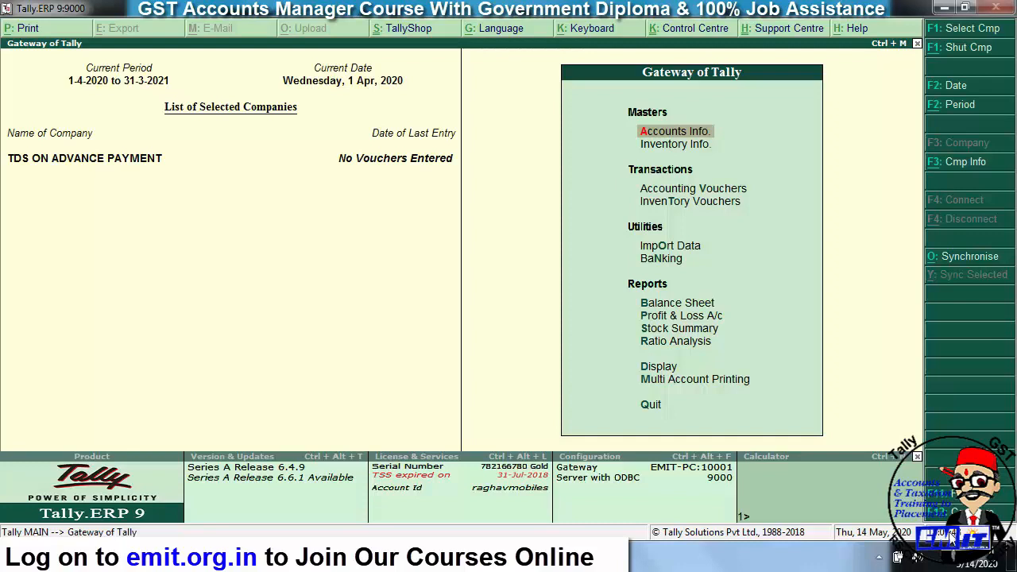
- In Statutory & Taxation features, enable Tax Deducted at Source and choose to set TDS details
key("F11")
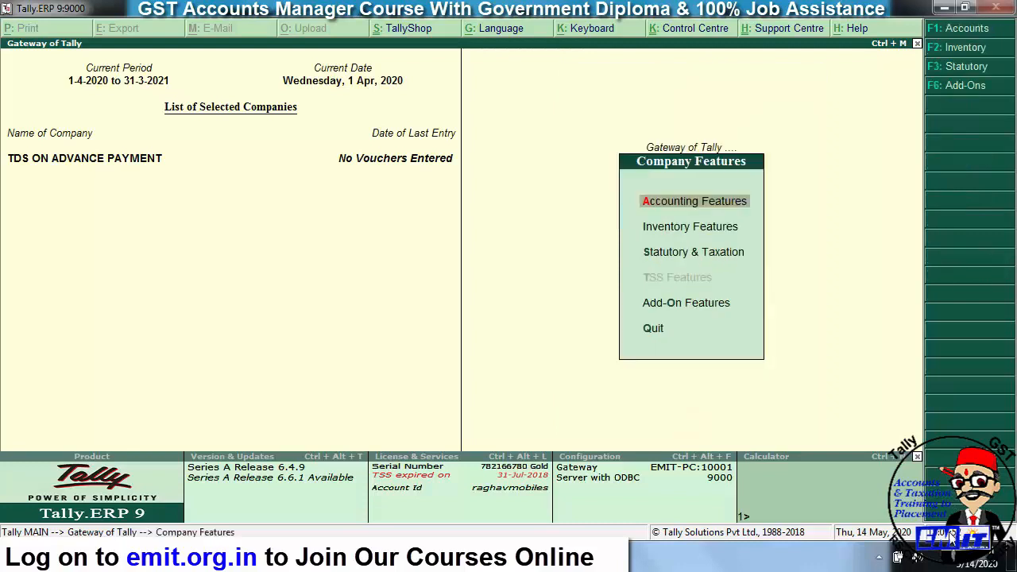
key("Escape")
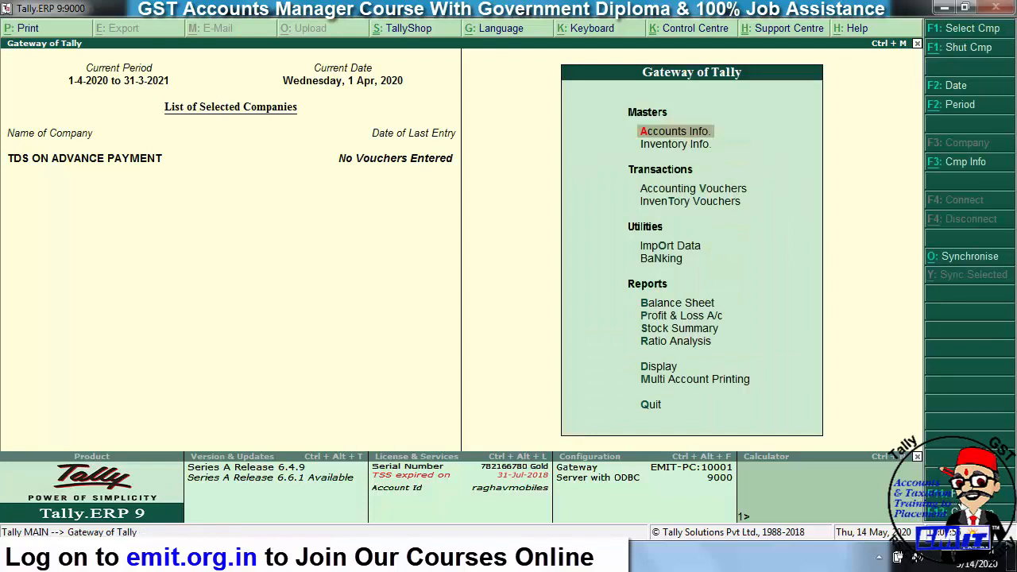
key("F11")
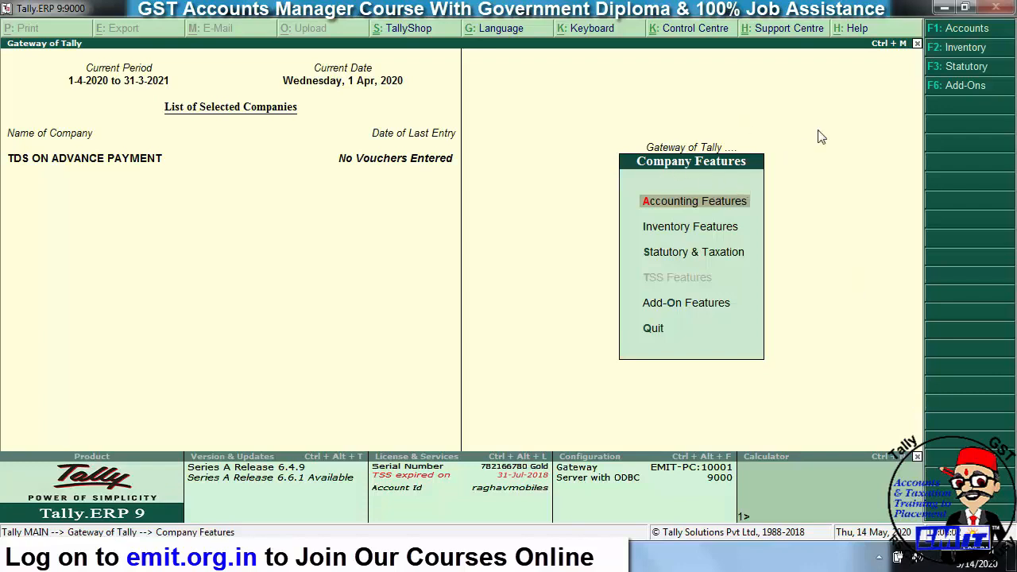
key("Down")
key("Down")
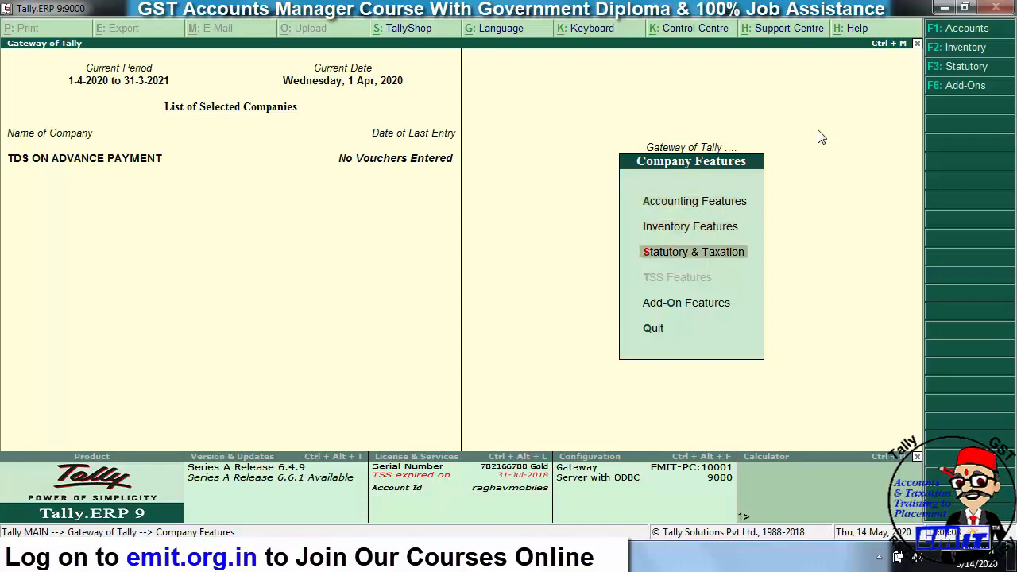
key("Return")
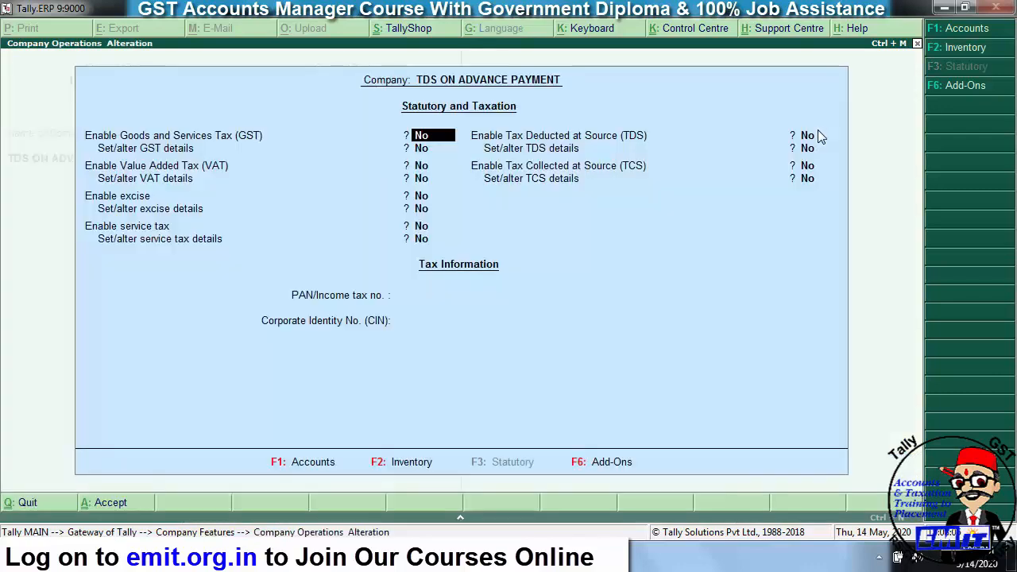
key("Return")
key("Return")
key("Return")
key("Return")
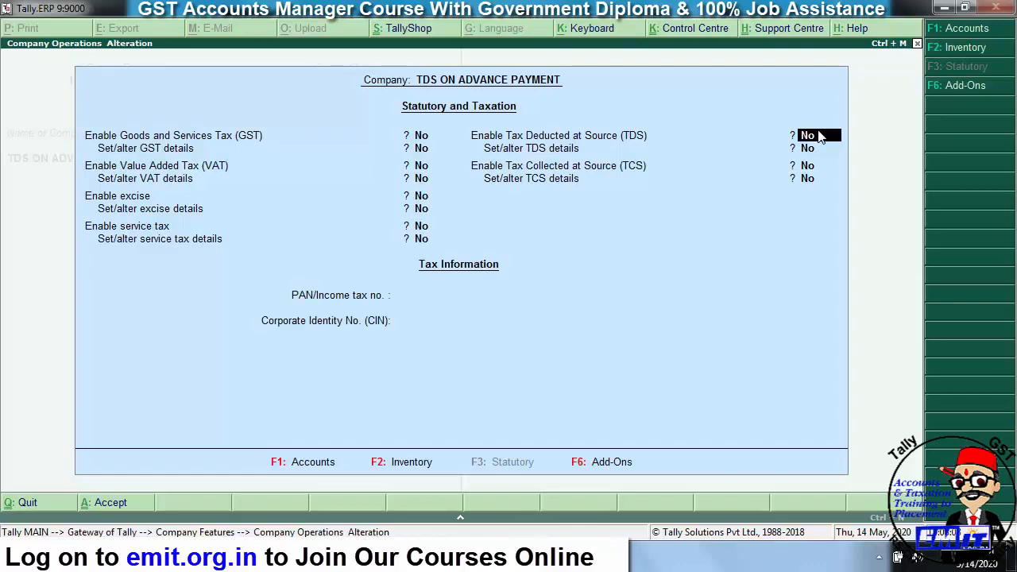
type("y")
key("Return")
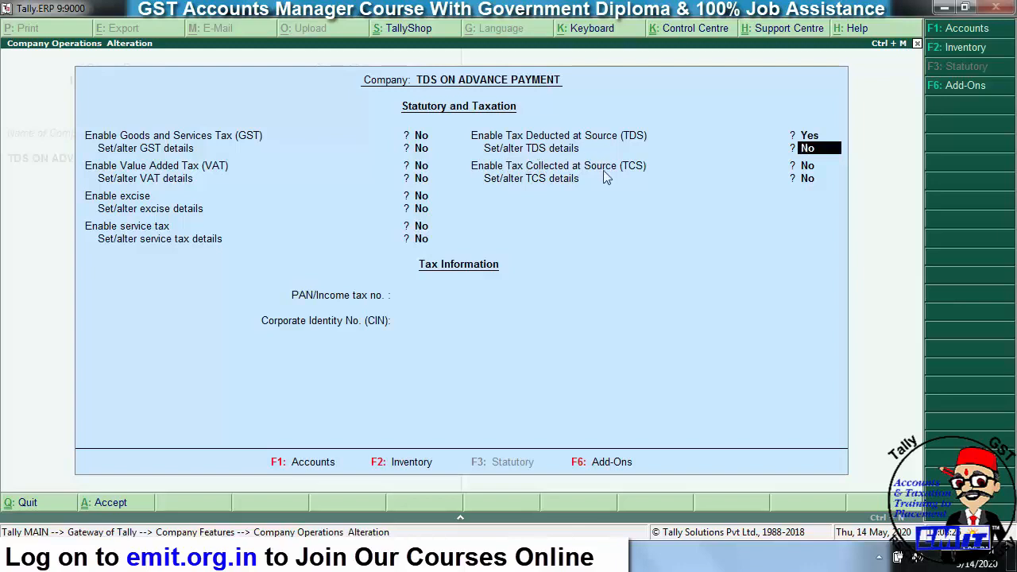
type("y")
key("Return")
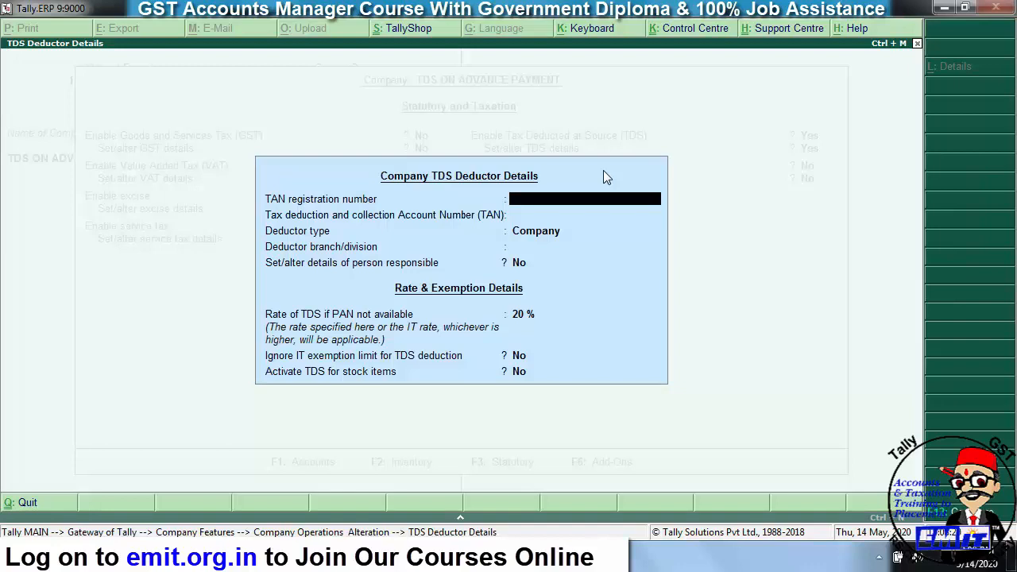
- Enter the TAN registration number and copy it into the TAN field
type("CALC12345F")
key("Return")
key("BackSpace")
key("Return")
key("ctrl+alt+v")
key("Return")
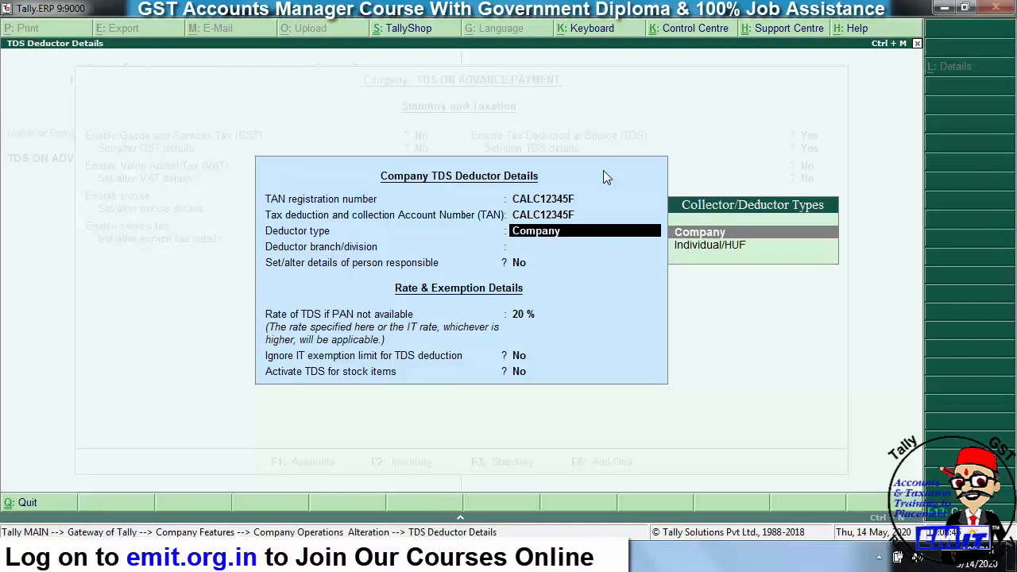
- Choose deductor type Company, branch ALWAR, and set Person Responsible details to Yes
key("Down")
key("Up")
key("Down")
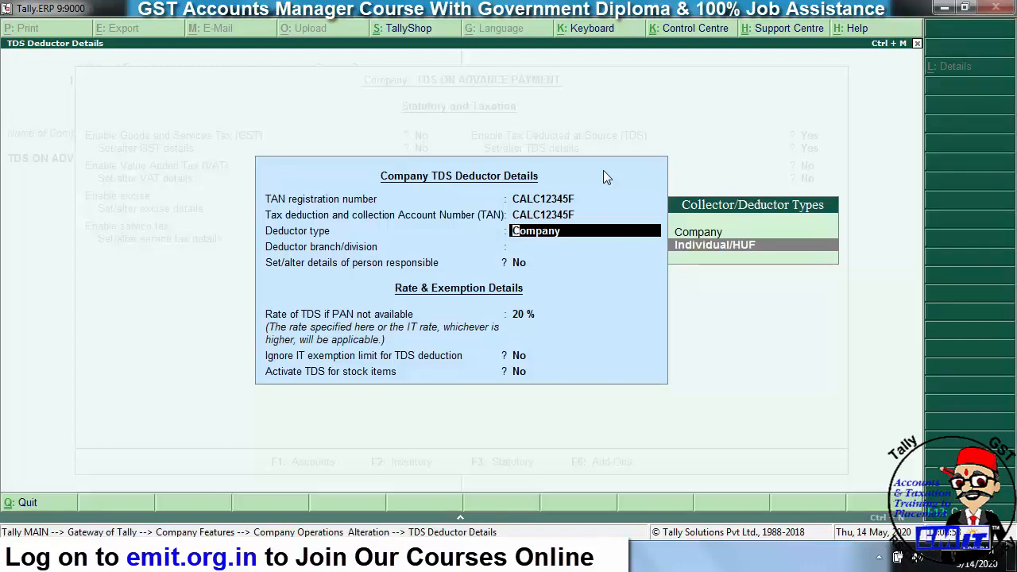
key("Up")
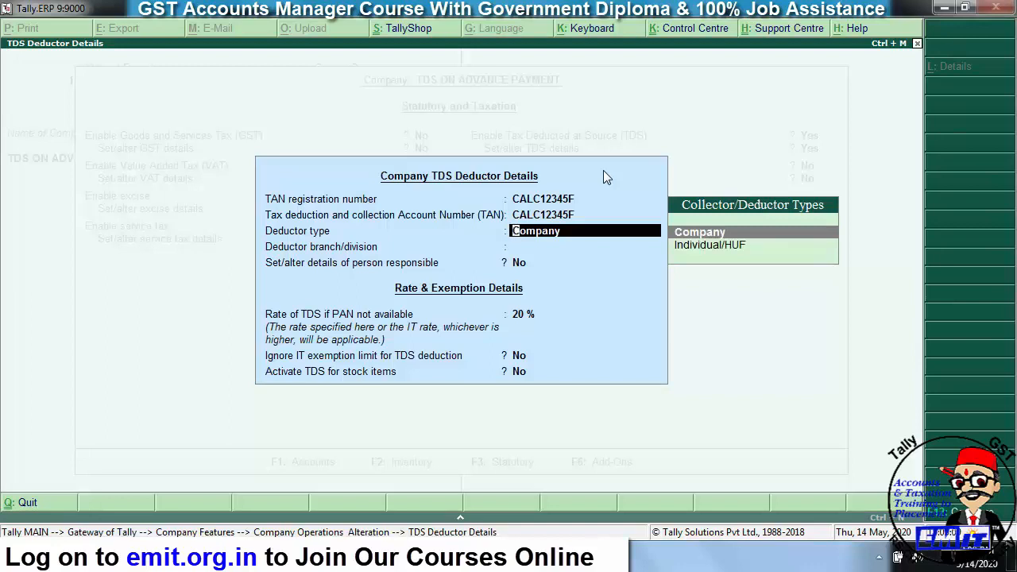
key("Return")
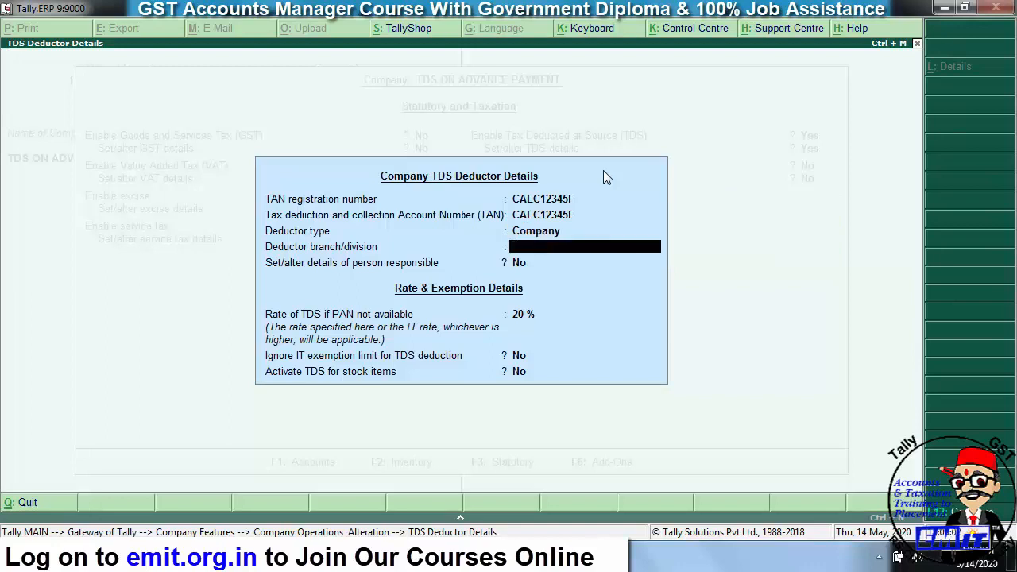
type("ALWAR")
key("Return")
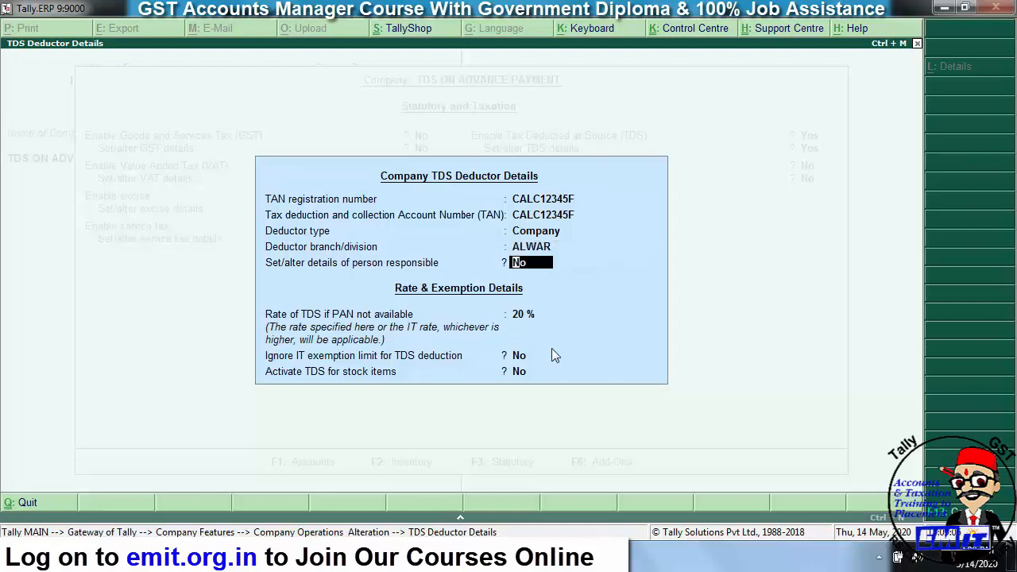
type("y")
key("Return")
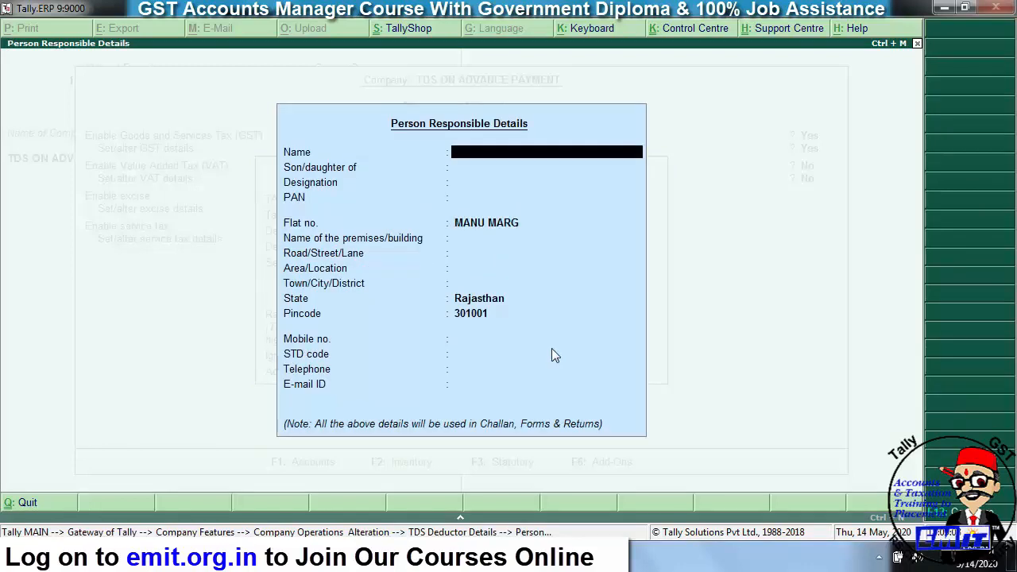
- Enter the responsible person's name, parentage, designation ACCT MANAGER and PAN
type("MR RAM")
key("Return")
type("MR DASRATH")
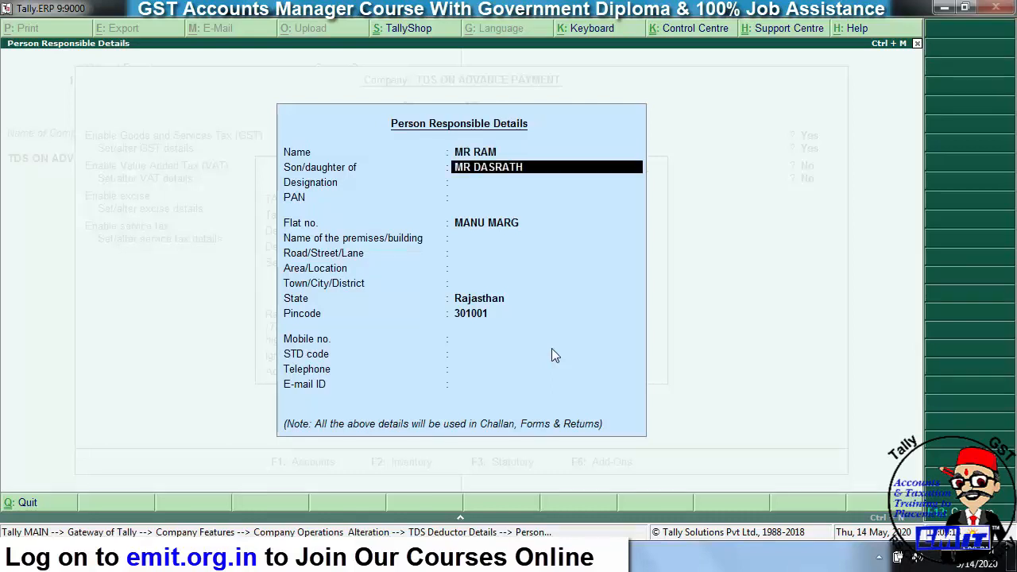
key("Return")
type("ACCT MANAGER")
key("Return")
key("Return")
key("Return")
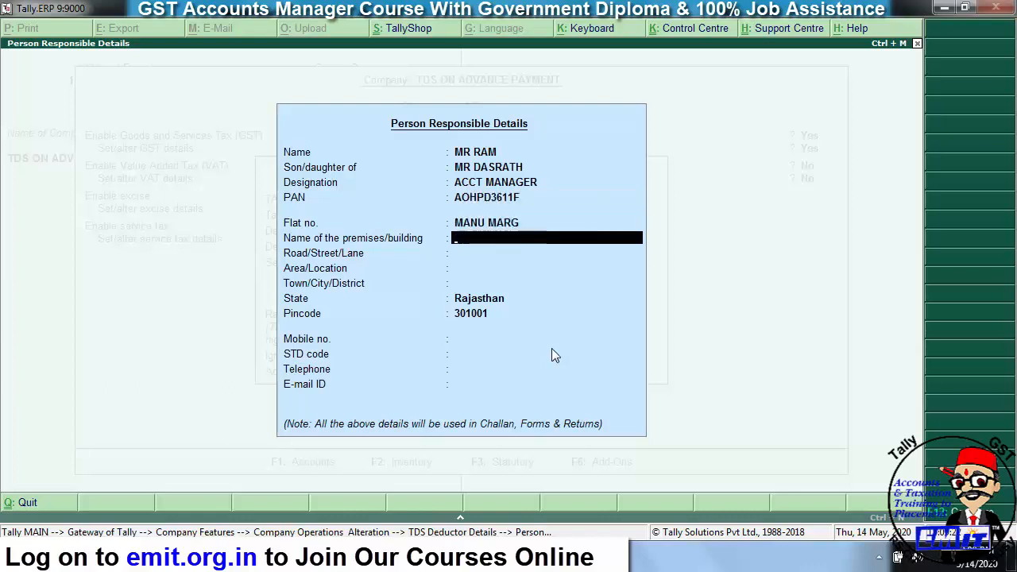
- Fill in the responsible person's premises, road, area and city address fields
type("MANU MARG")
key("Return")
type("ALWAR")
key("BackSpace")
key("BackSpace")
key("BackSpace")
key("BackSpace")
key("BackSpace")
key("BackSpace")
key("BackSpace")
key("Return")
type("EMIT")
key("Return")
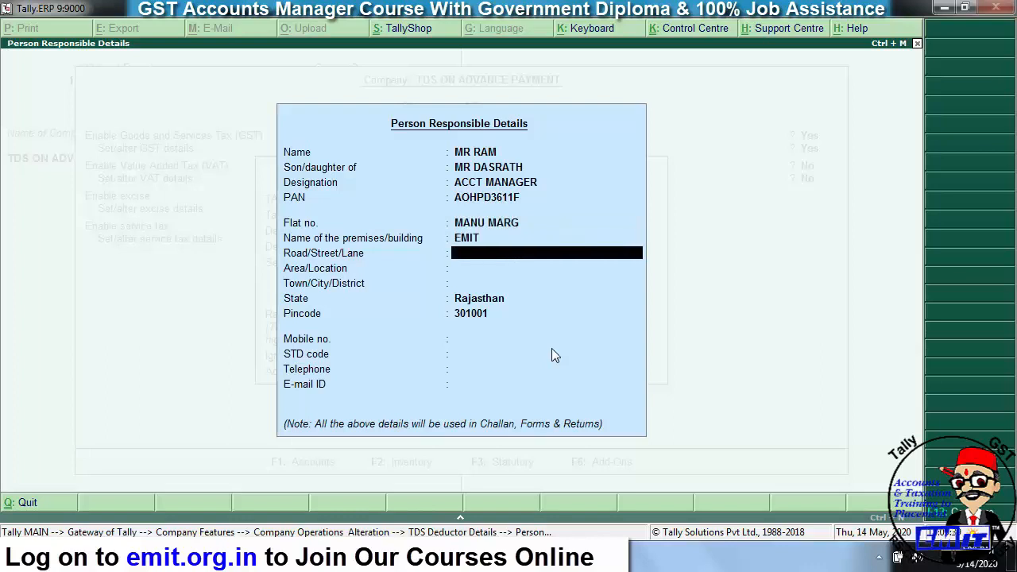
type("MANU MARG")
key("Return")
type("ALWAR")
key("Return")
type("ALWAR")
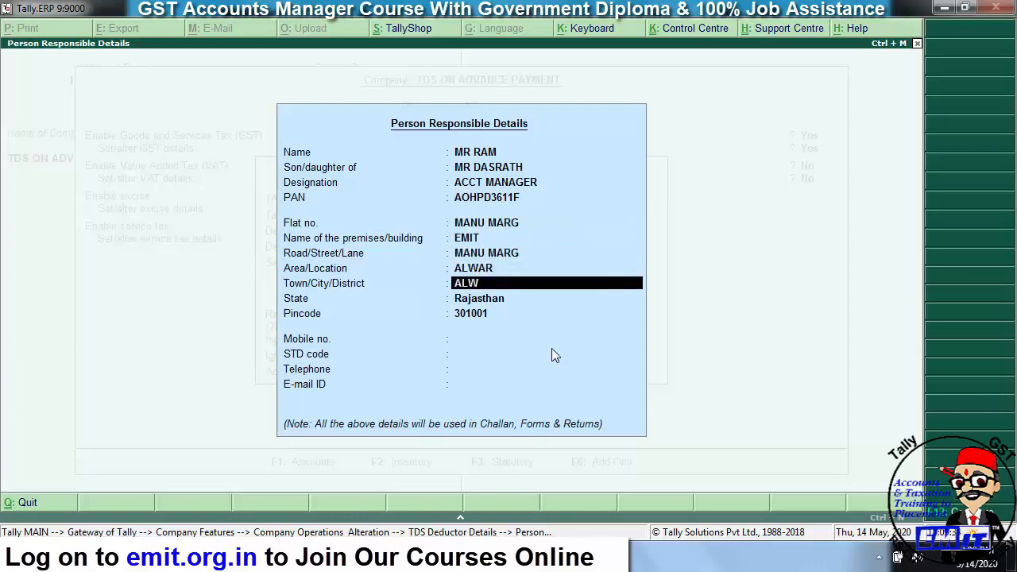
key("Return")
key("Return")
key("Return")
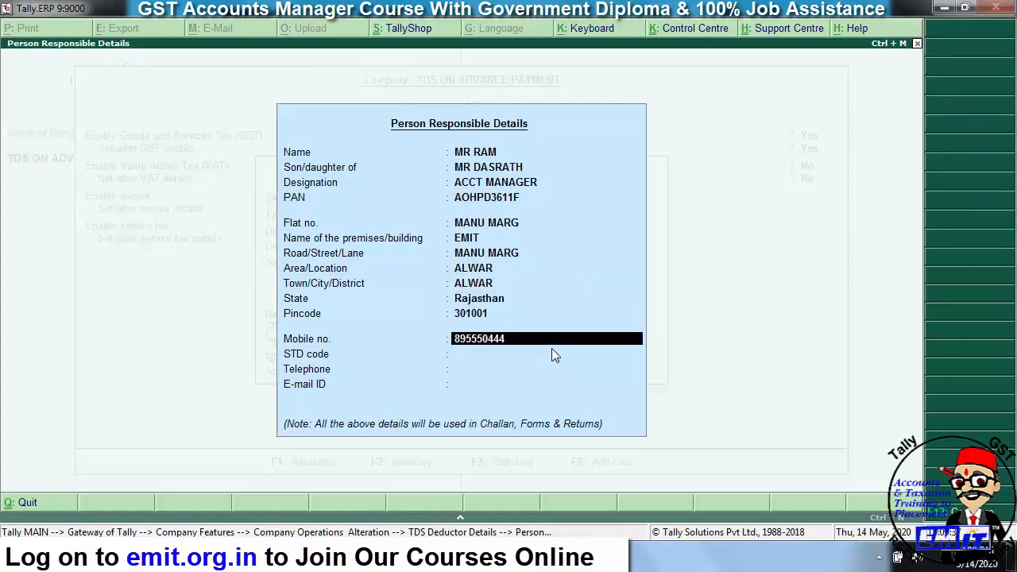
- Enter the person's mobile, STD code, telephone and e-mail, then accept the details
key("Return")
type("0144")
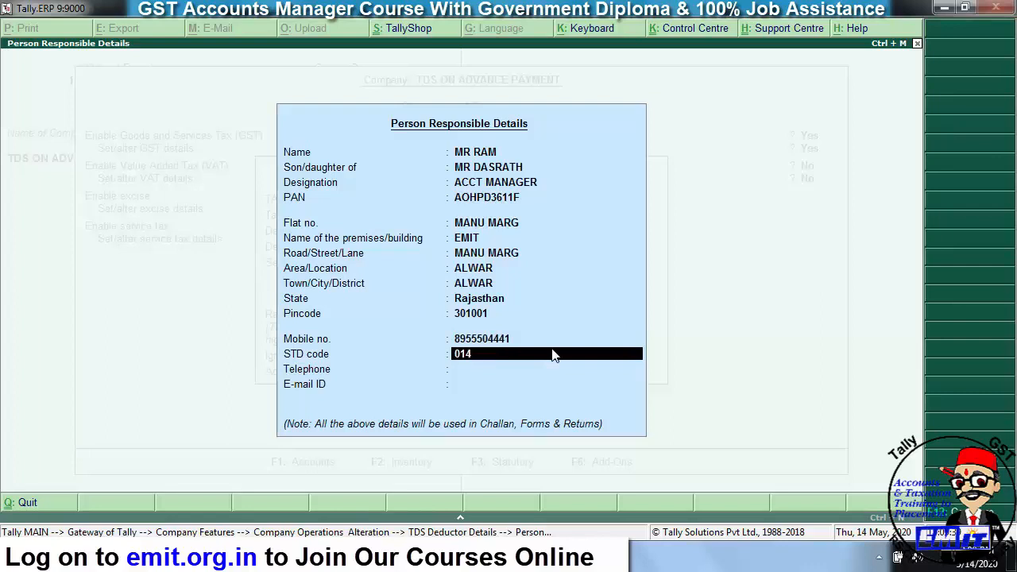
key("Return")
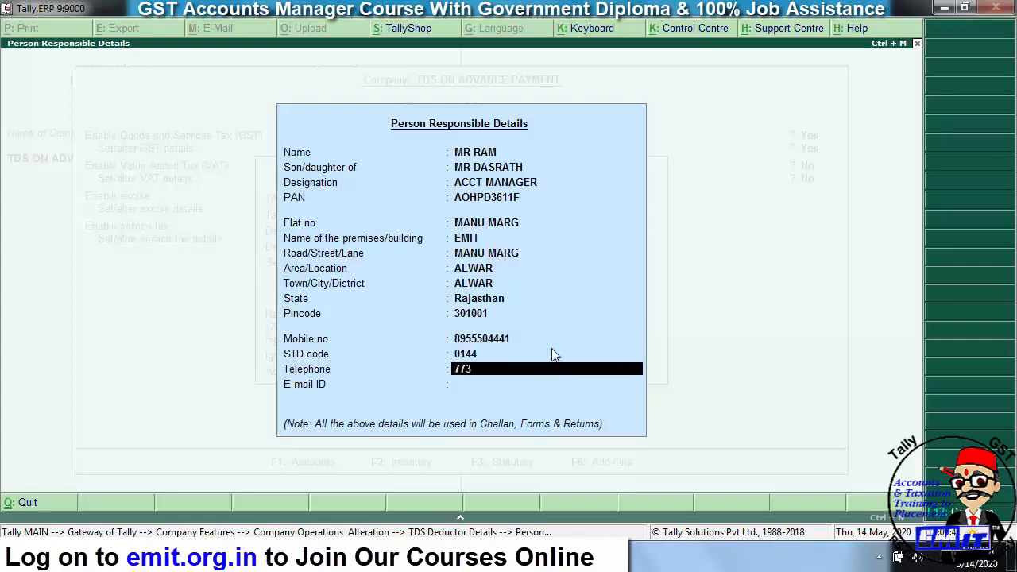
key("Return")
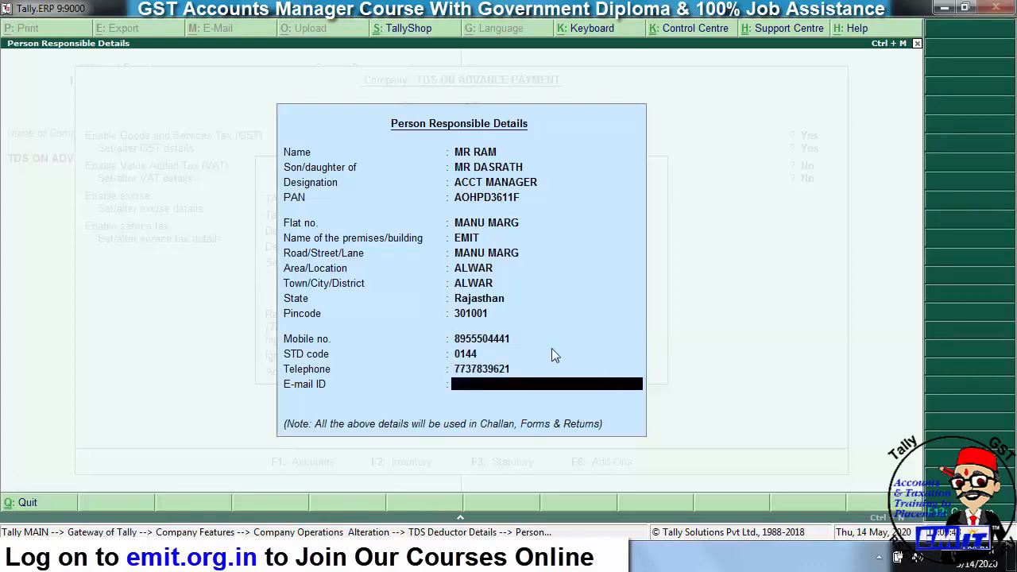
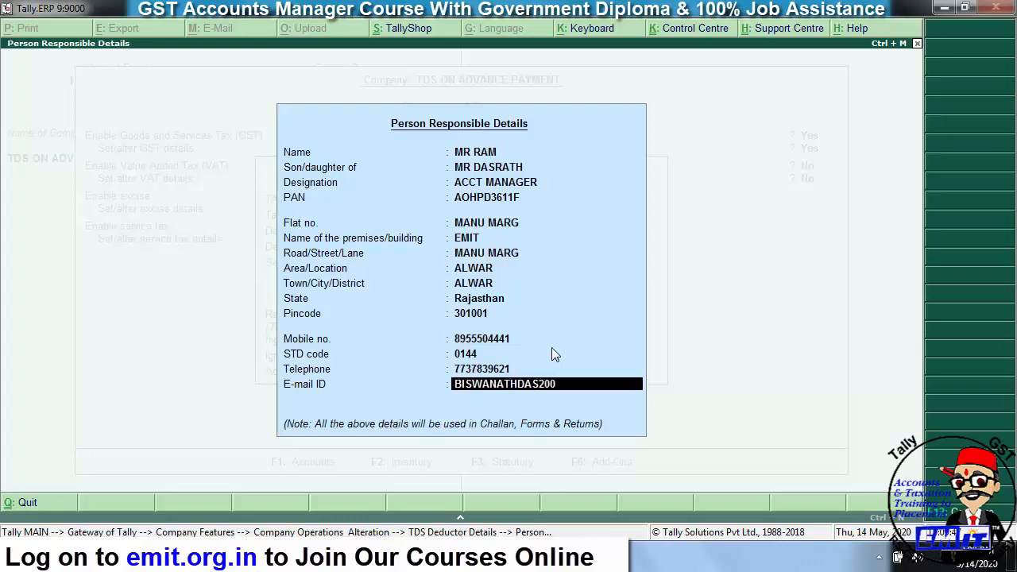
key("Return")
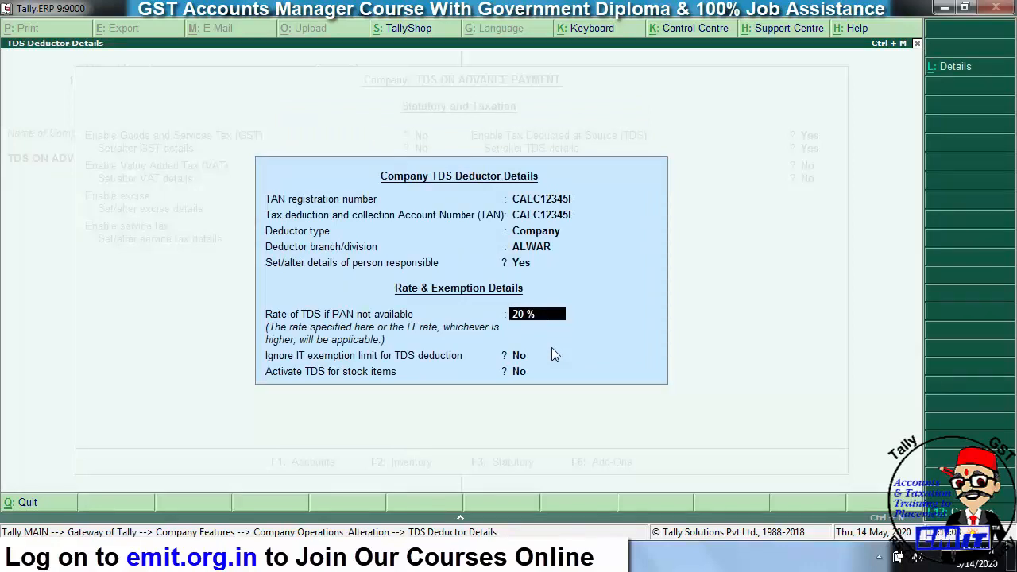
- Accept the TDS deductor details and return to the Gateway of Tally
key("Return")
key("Return")
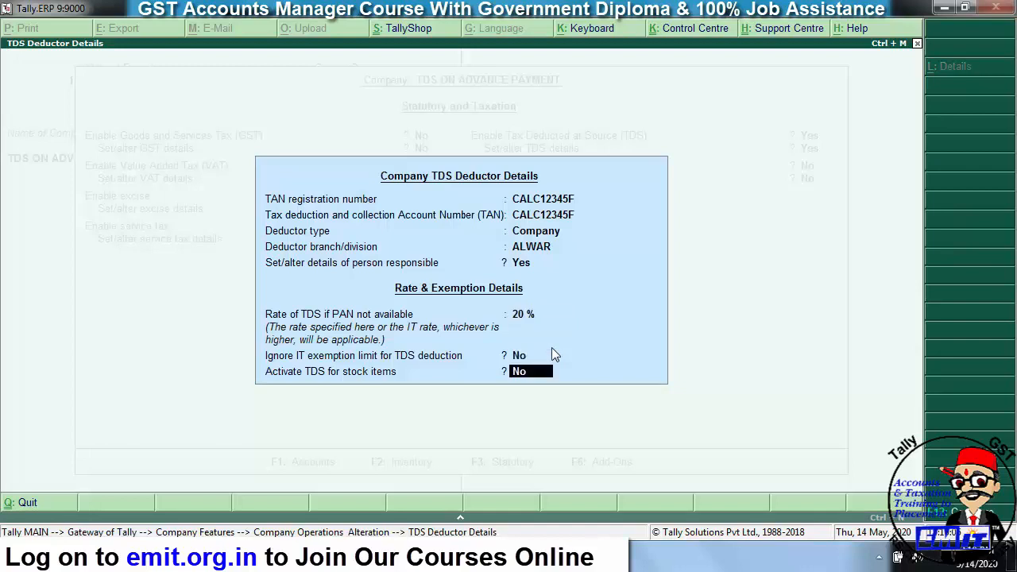
key("Return")
key("Return")
key("Return")
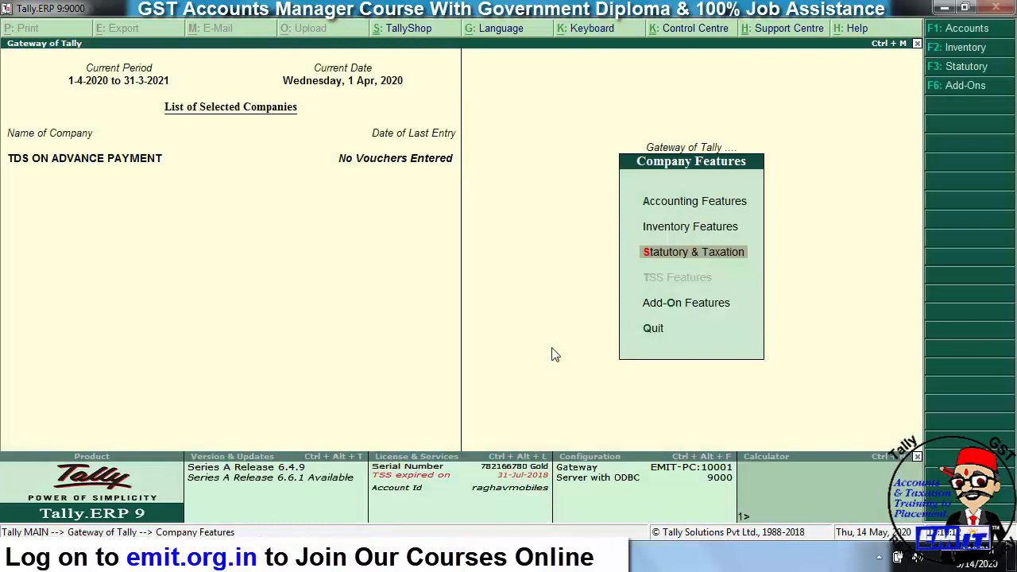
key("Escape")
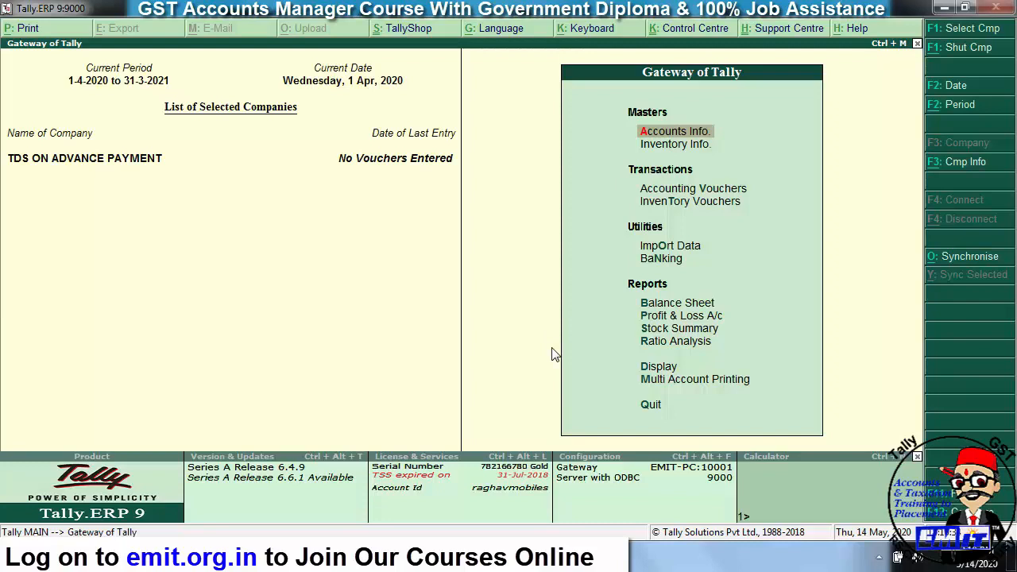
- Start a TDS nature of payment named TDS ON CONTRACT under section 194C
key("Return")
key("Down")
key("Down")
key("Down")
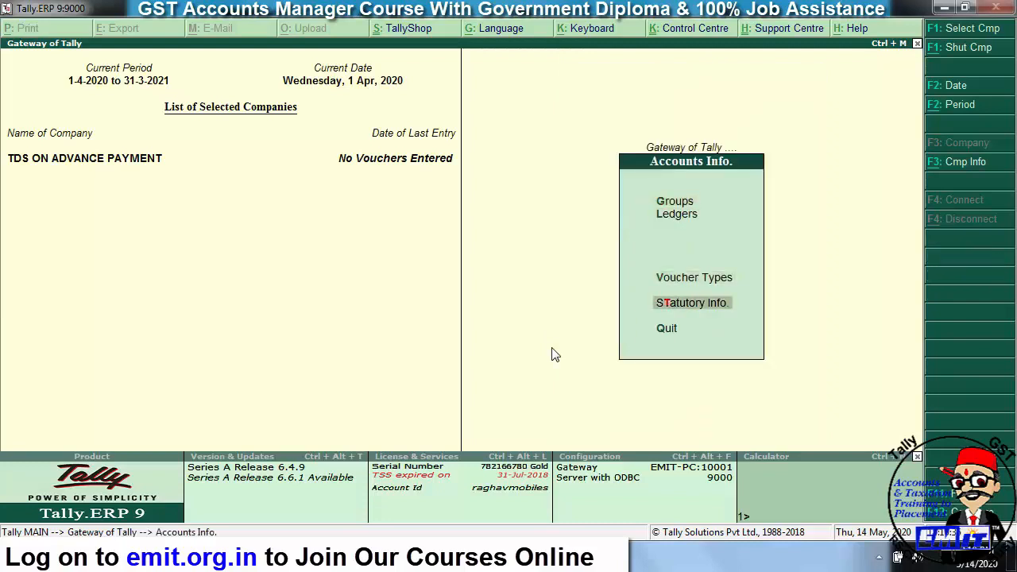
key("Return")
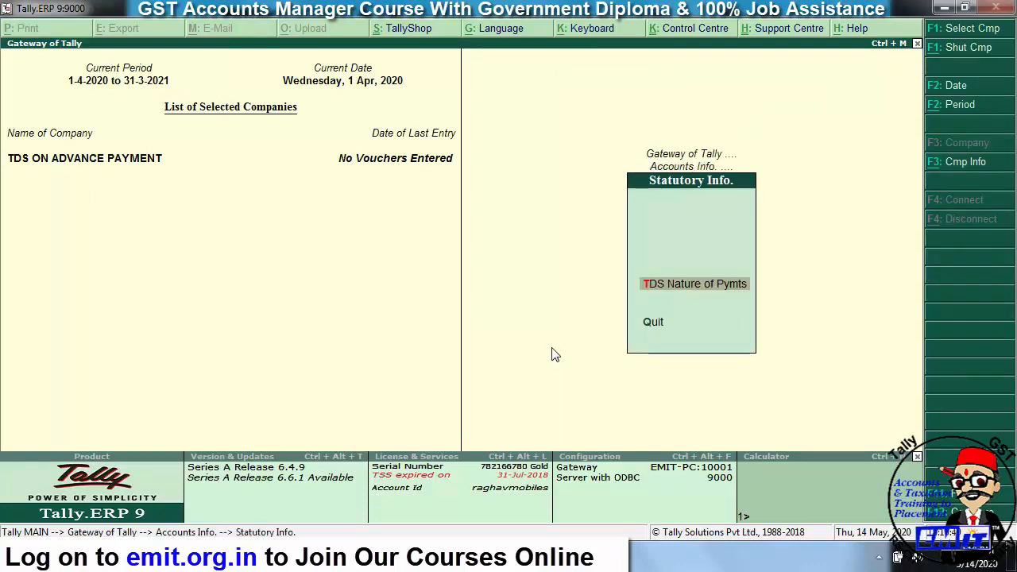
key("Return")
key("Return")
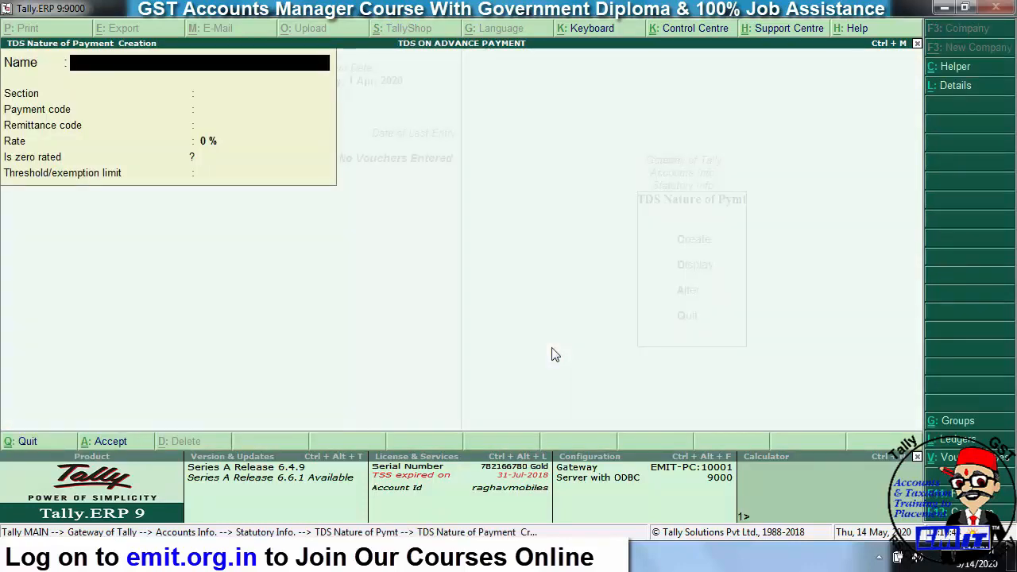
type("TDS ON CONTRACT")
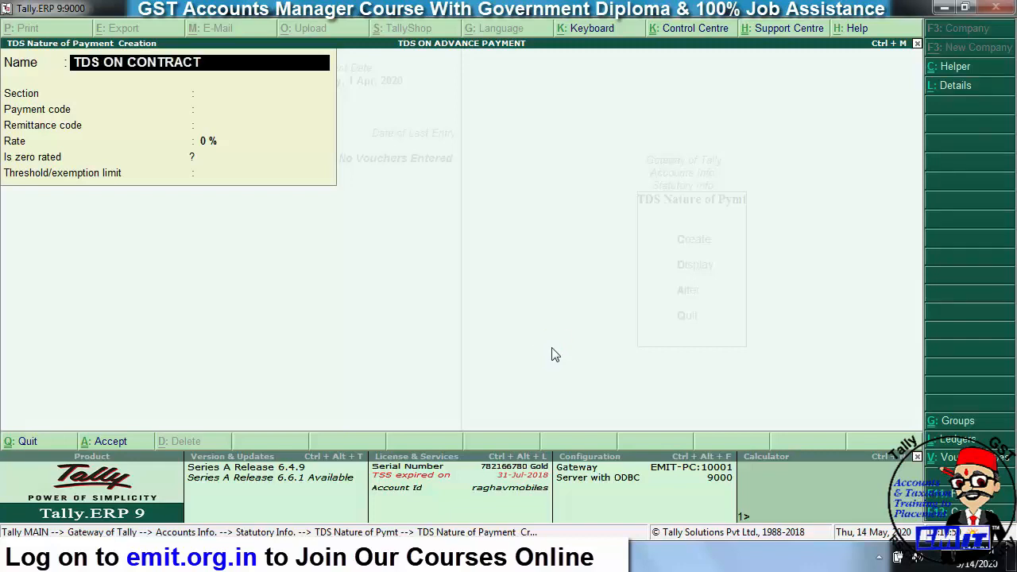
key("Return")
type("194C")
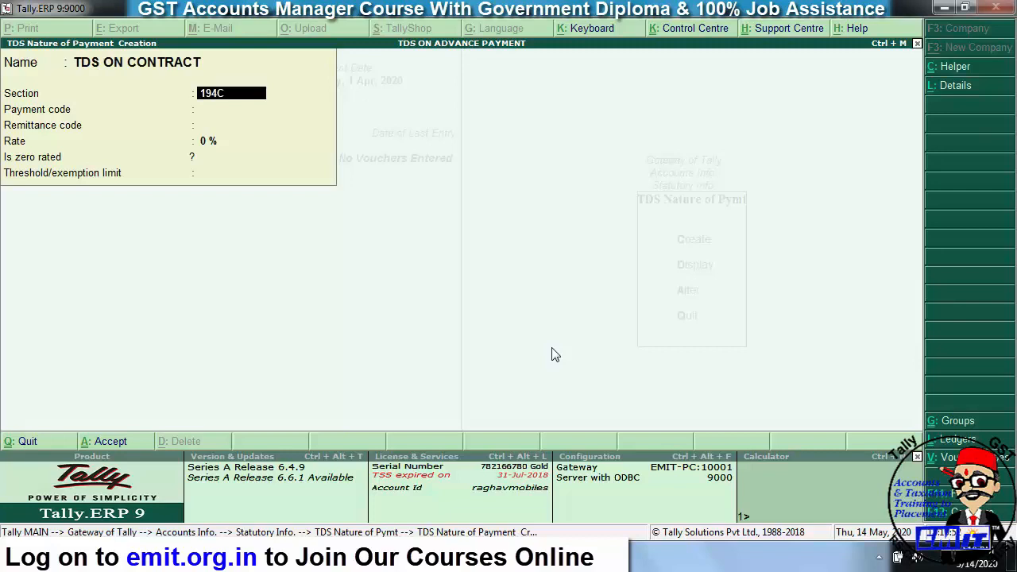
key("Return")
- Set payment and remittance codes 94C, 1% rate and 30,000 threshold, and save it
type("94C")
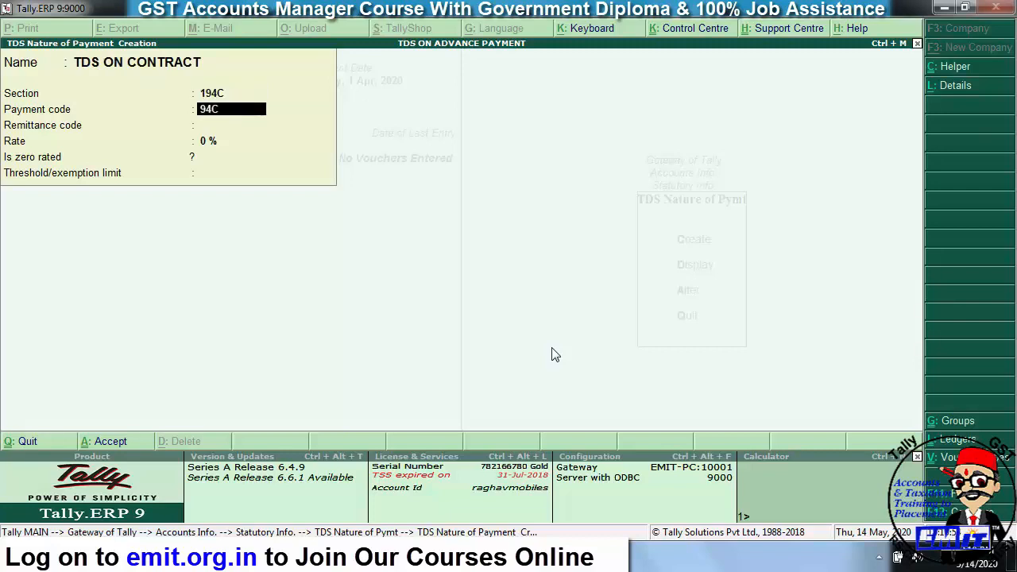
key("Return")
type("94C")
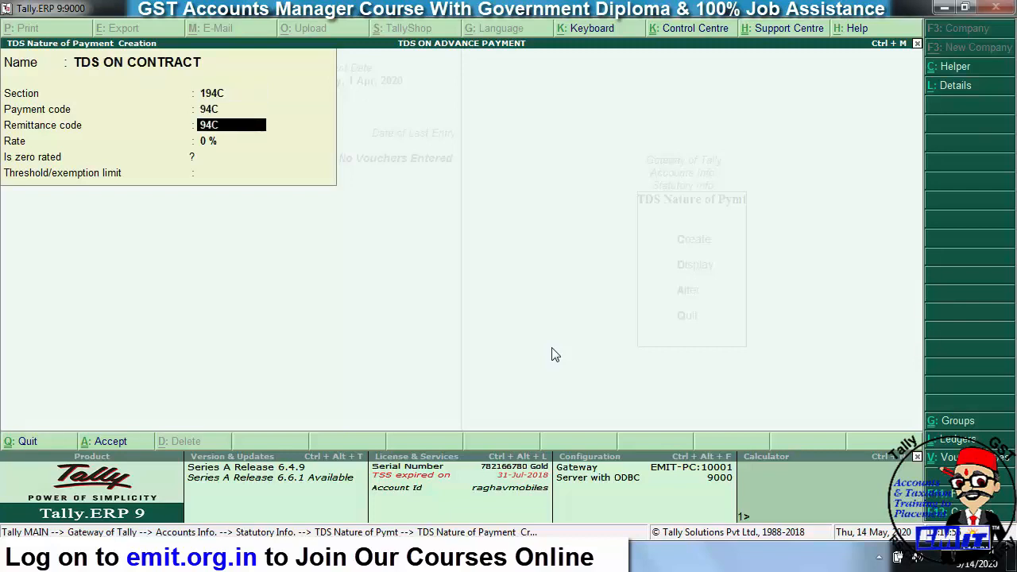
key("Return")
type("1")
key("Return")
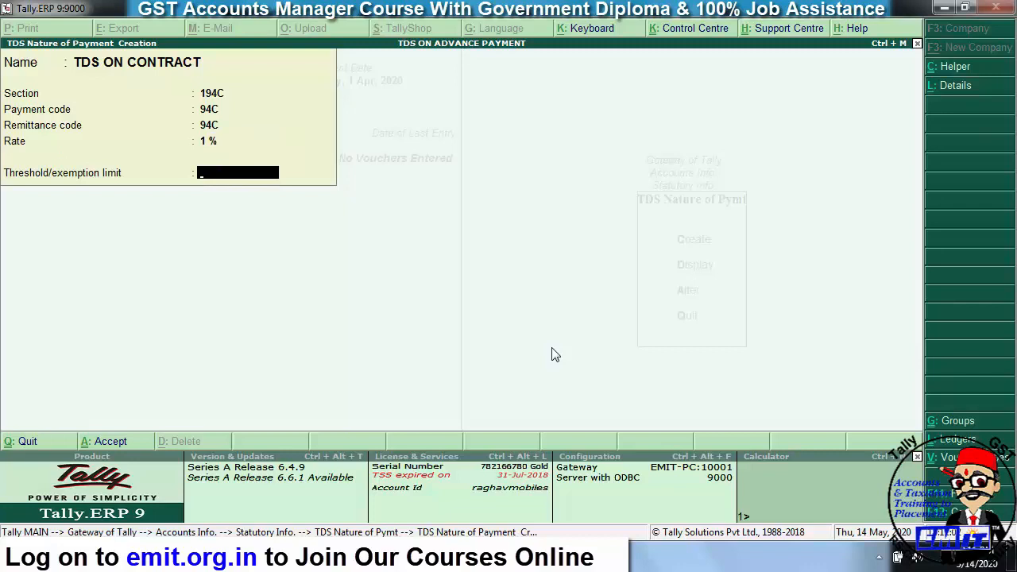
type("30000")
key("Return")
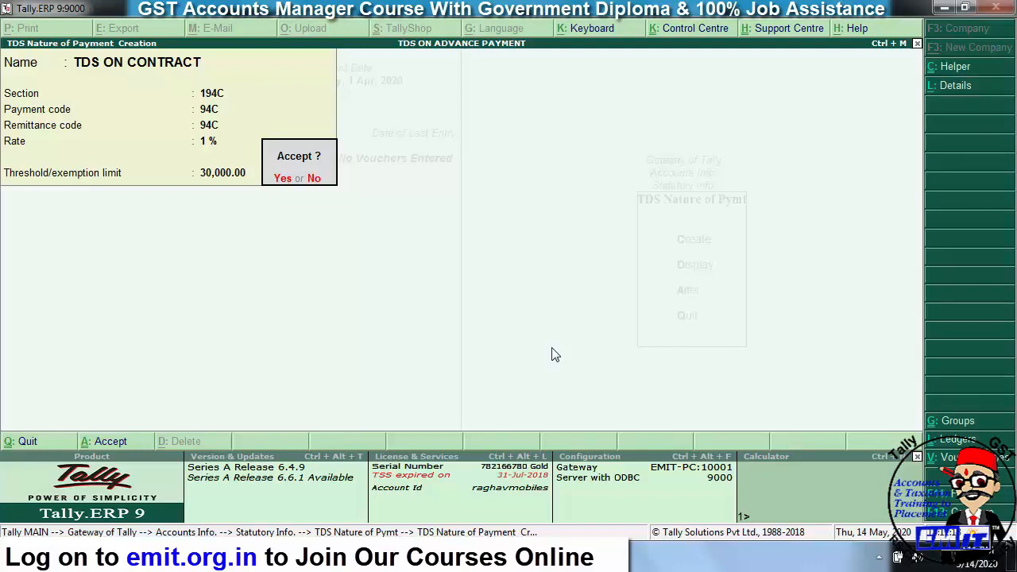
key("Return")
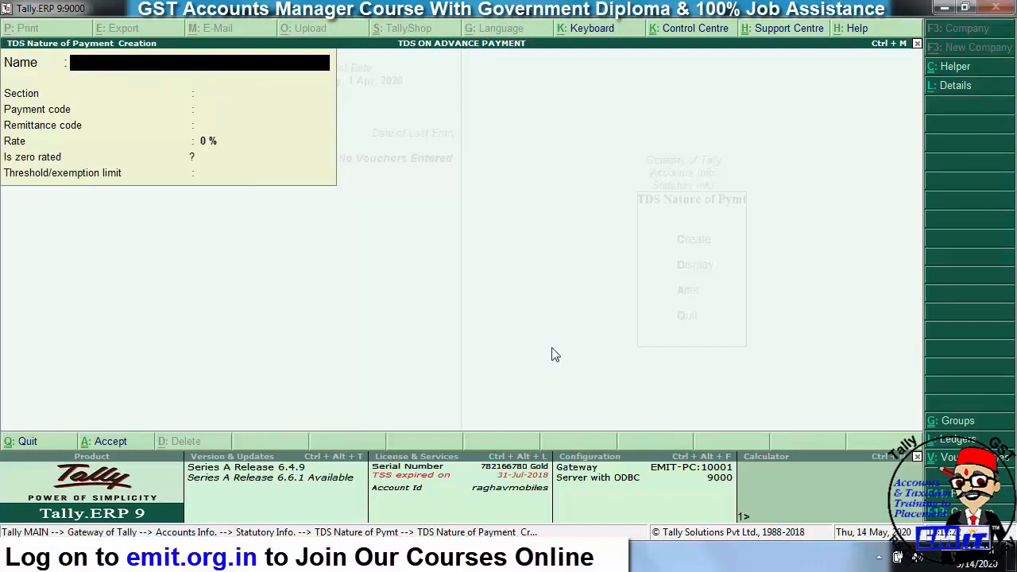
- Leave the blank nature-of-payment form and start a new ledger from Accounts Info
key("Escape")
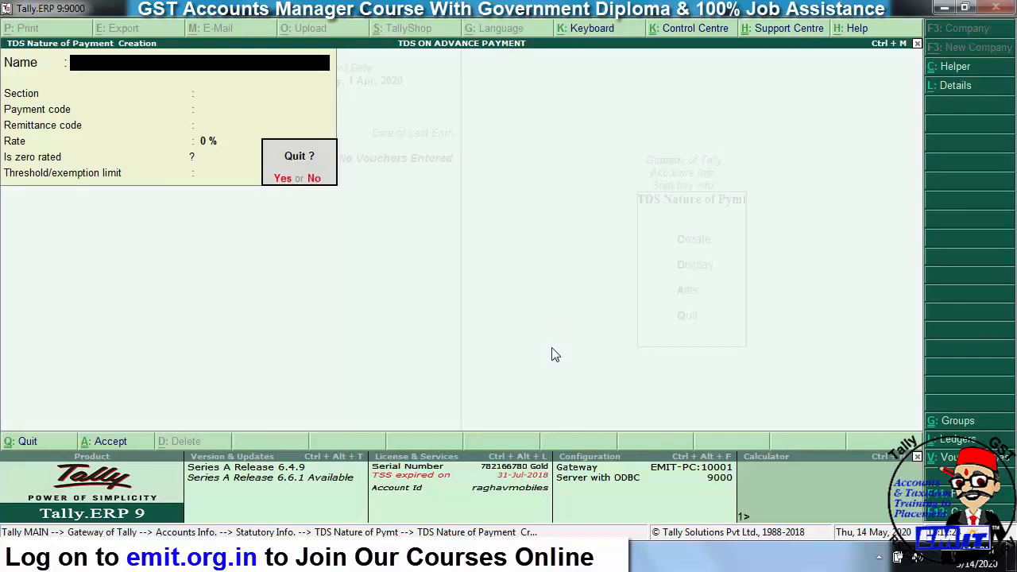
key("Return")
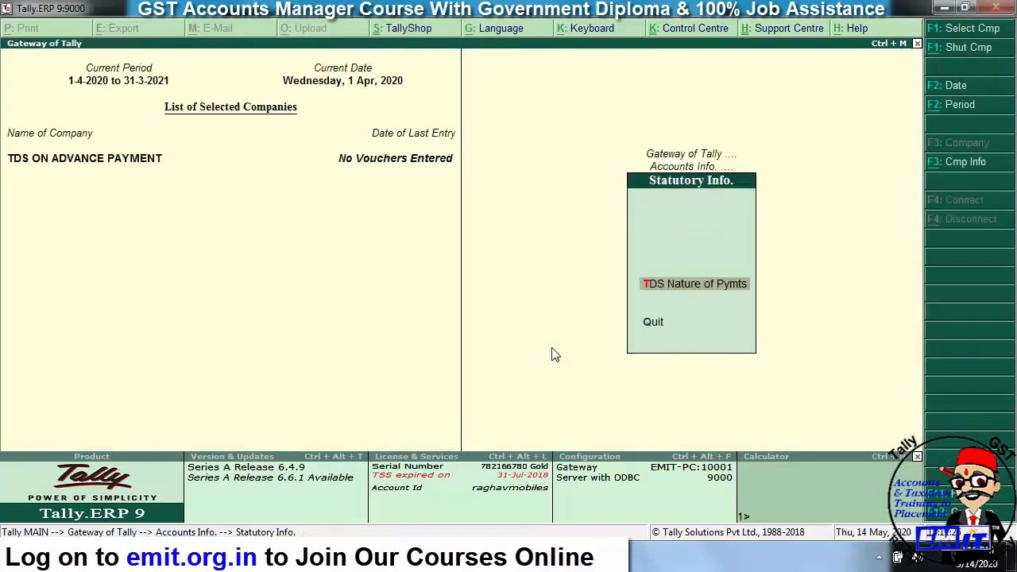
key("Escape")
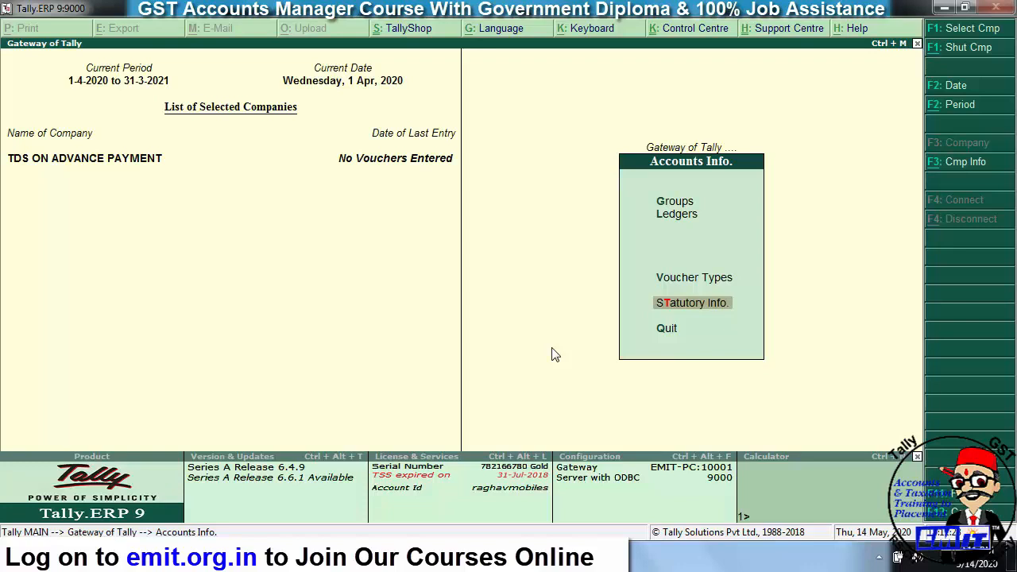
key("Escape")
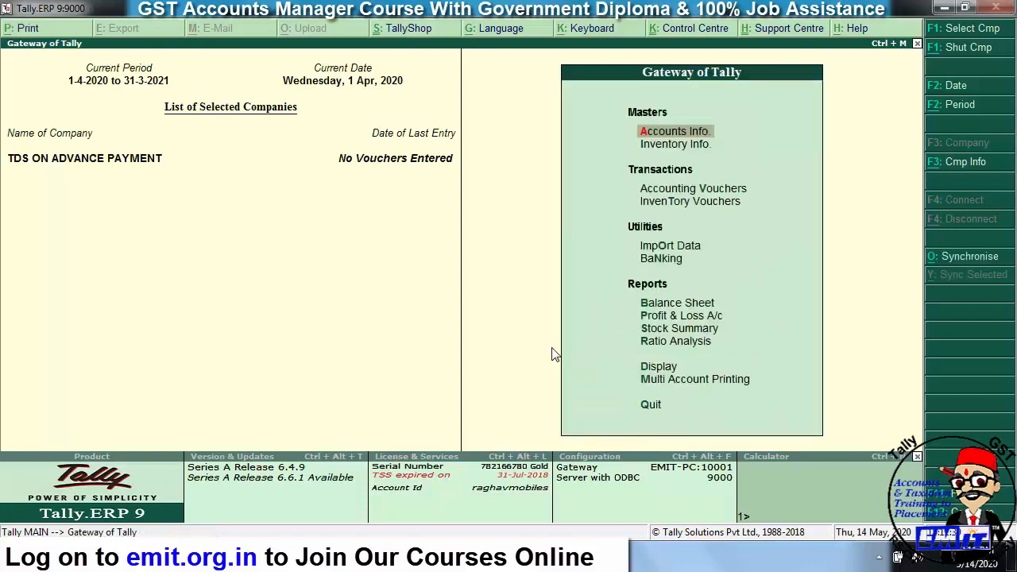
key("Return")
key("Down")
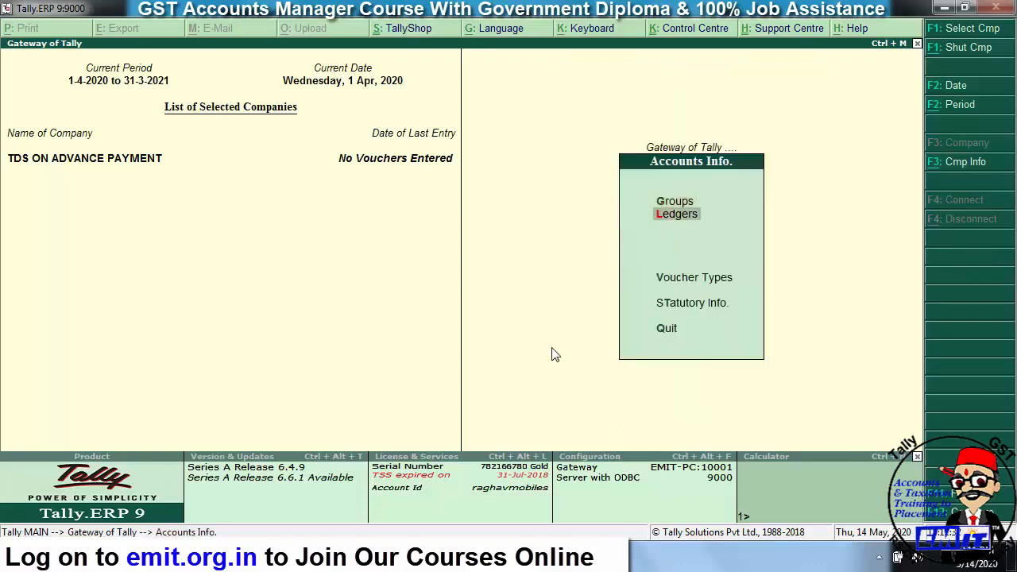
key("Return")
key("Return")
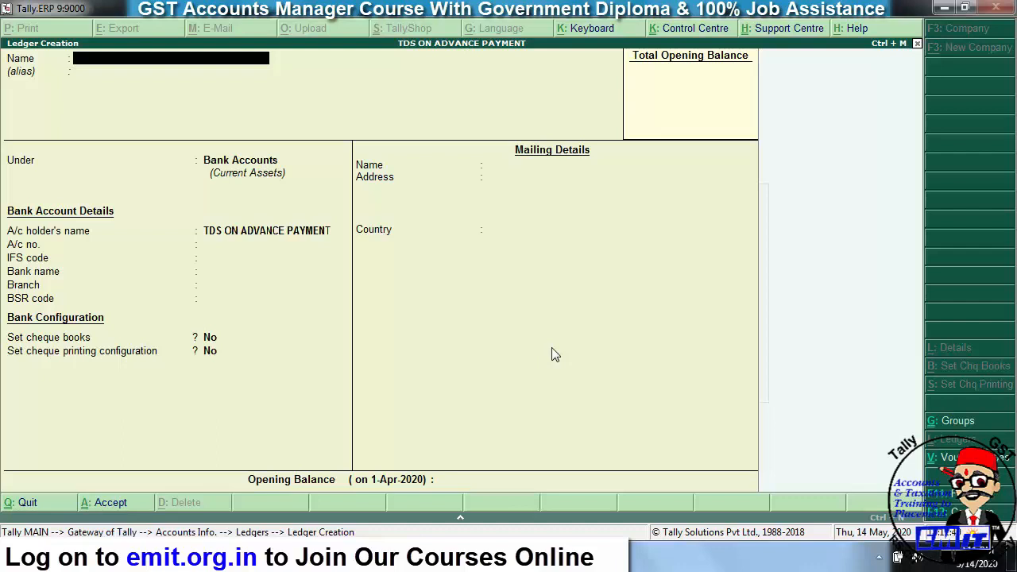
- Name the ledger ADVERTISEMENT EXP and place it under Indirect Expenses
type("ADVERTISEMENT EXP")
key("Return")
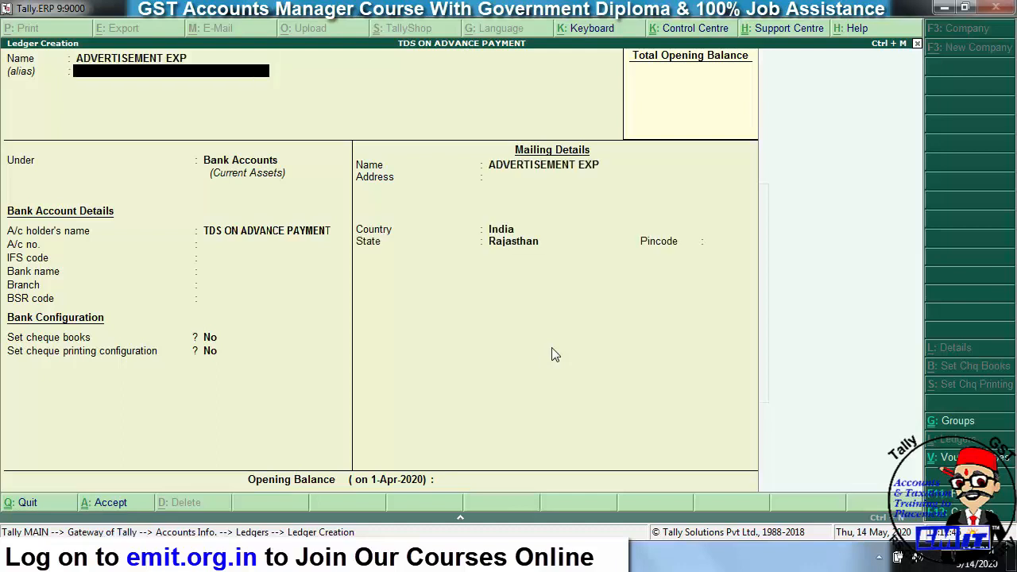
key("Return")
type("IN")
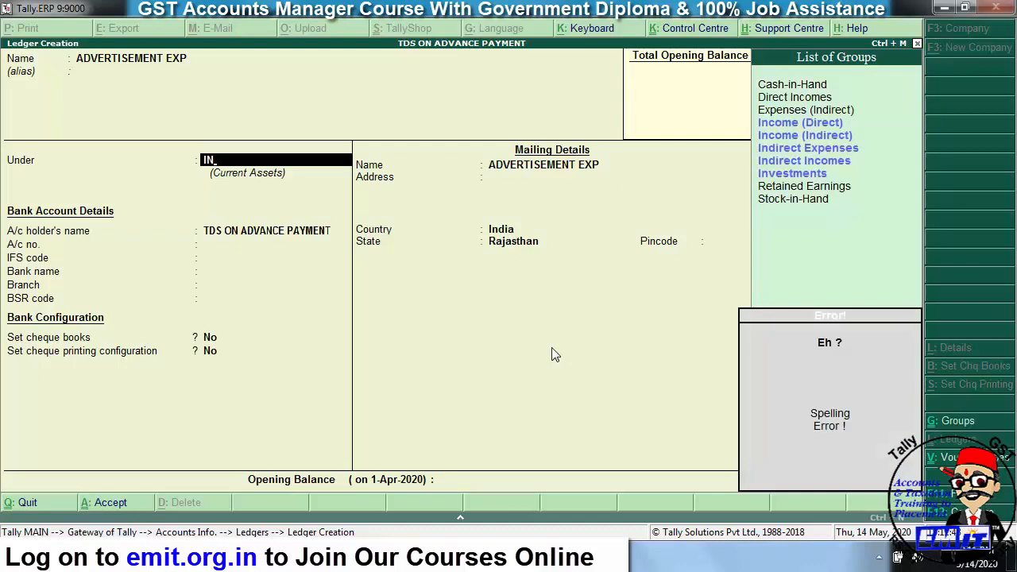
key("Down")
key("Down")
key("Down")
key("Return")
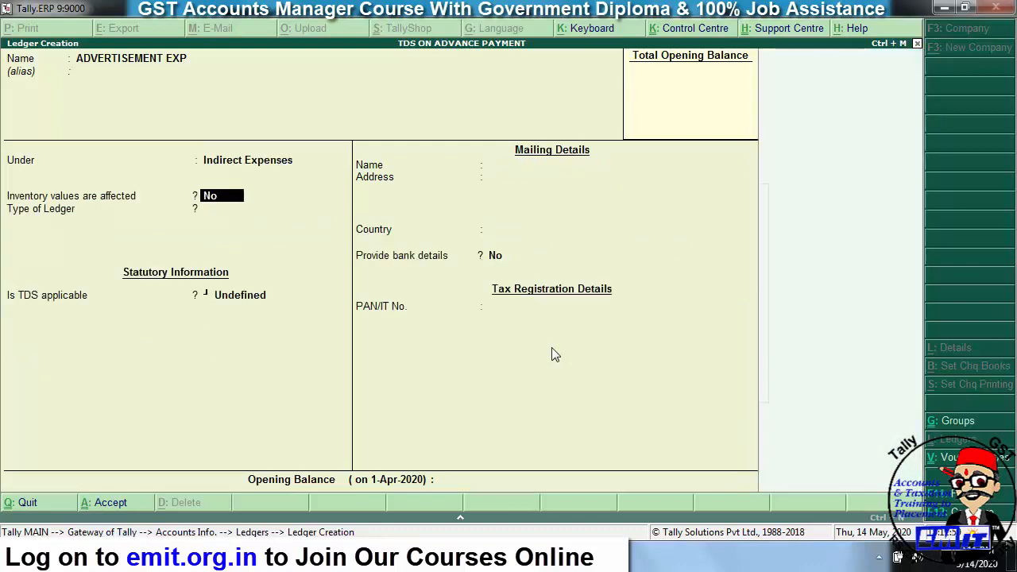
- Mark TDS as applicable with nature of payment TDS ON CONTRACT
key("Return")
key("Return")
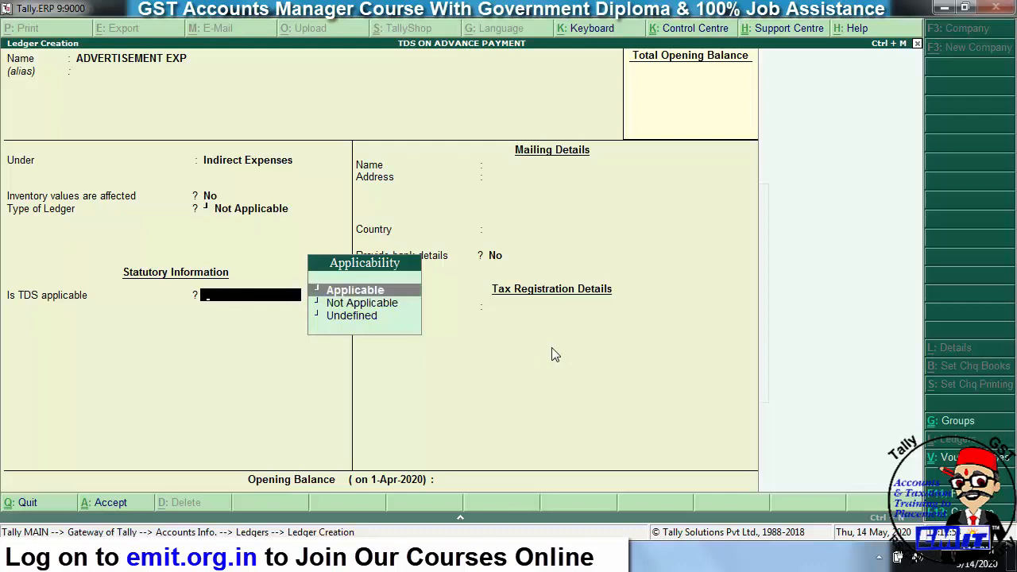
key("Return")
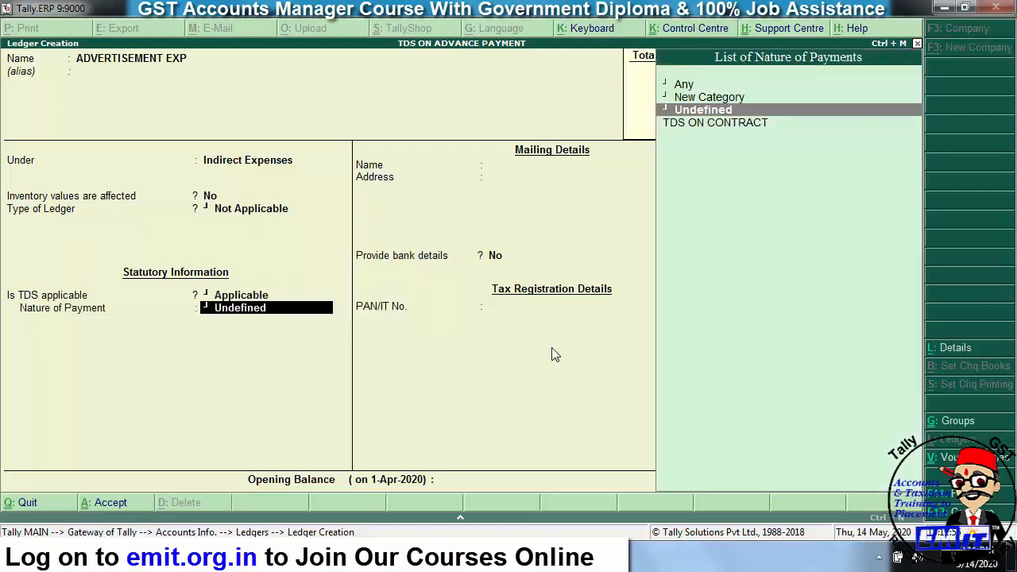
key("Down")
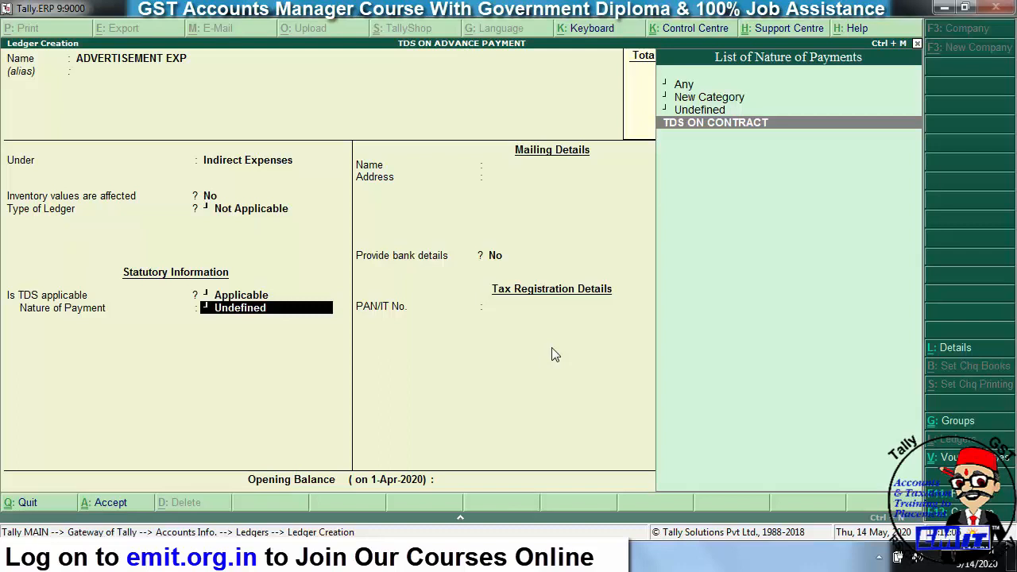
key("Return")
key("Return")
key("Return")
key("Return")
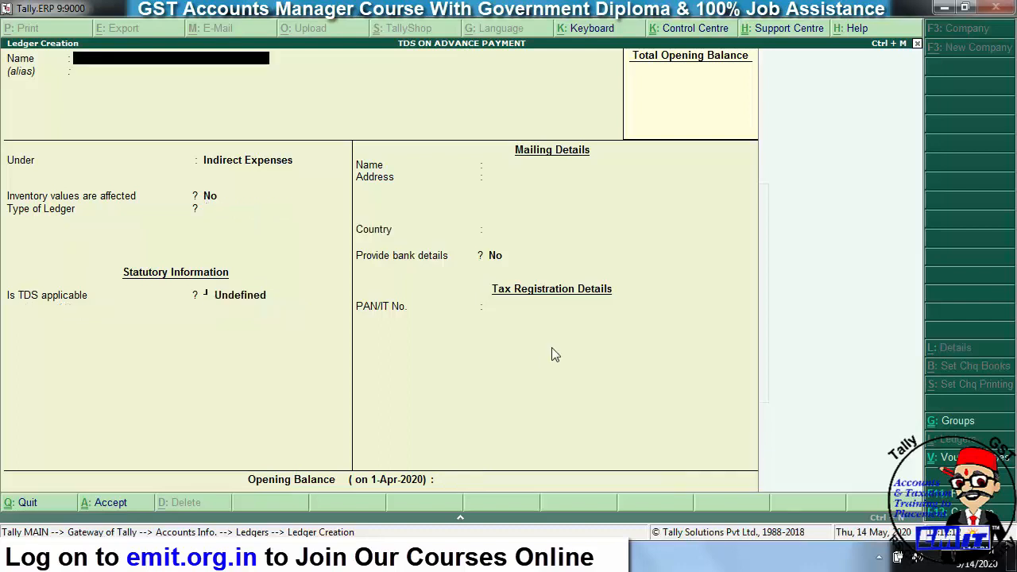
- Create ledger TDS ON ADVERISEMENT EXP under Duties & Taxes, duty type TDS, nature TDS ON CONTRACT
type("TDS ON ADVERISENE")
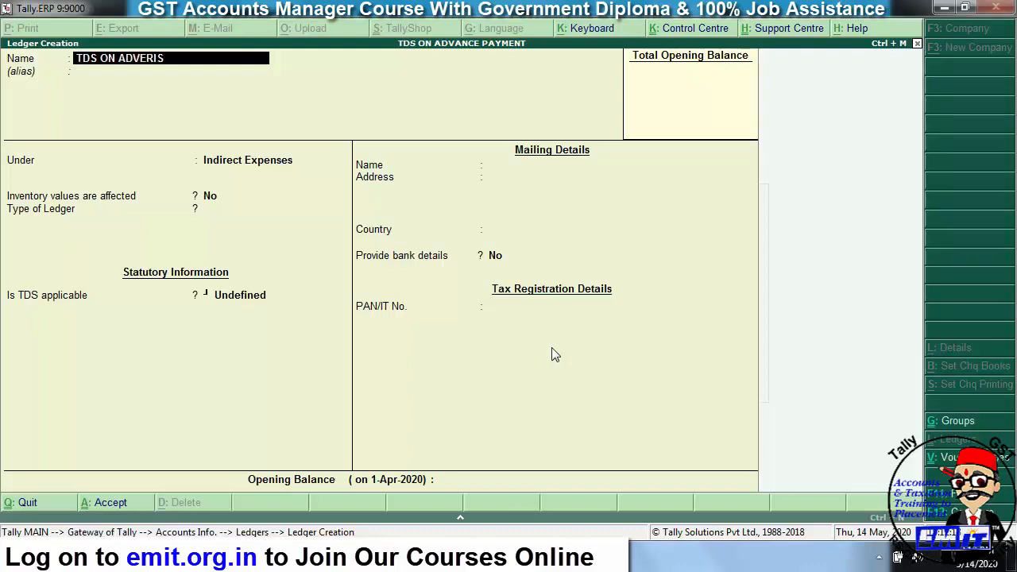
key("BackSpace")
key("BackSpace")
key("BackSpace")
type("EMENT EXP")
key("Return")
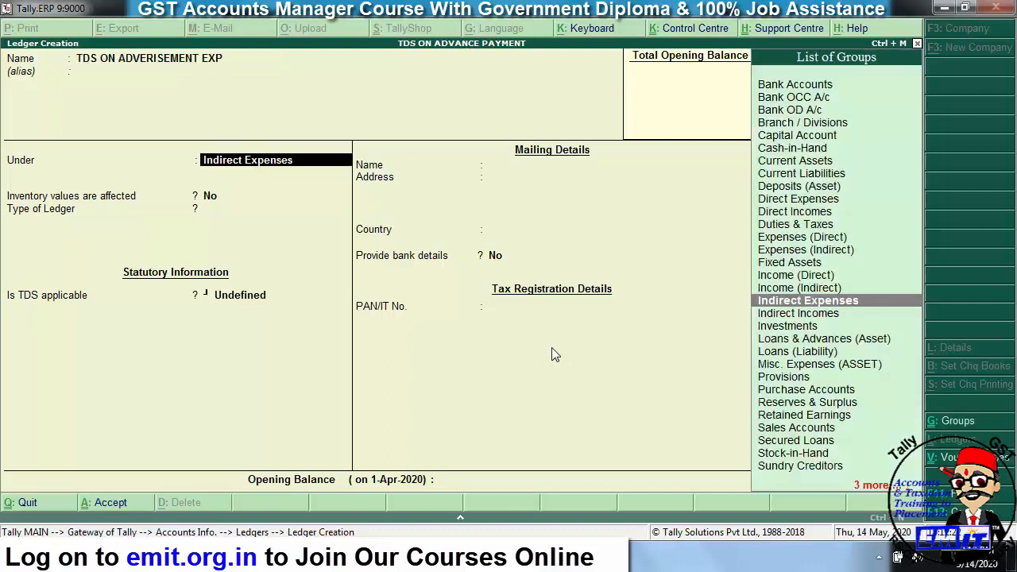
type("DUT")
key("Return")
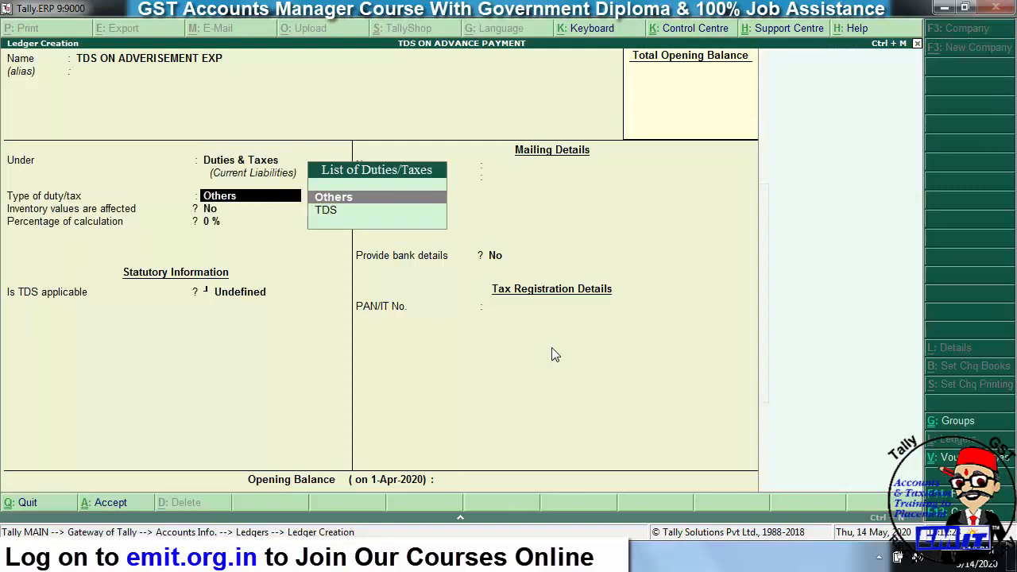
key("Down")
key("Return")
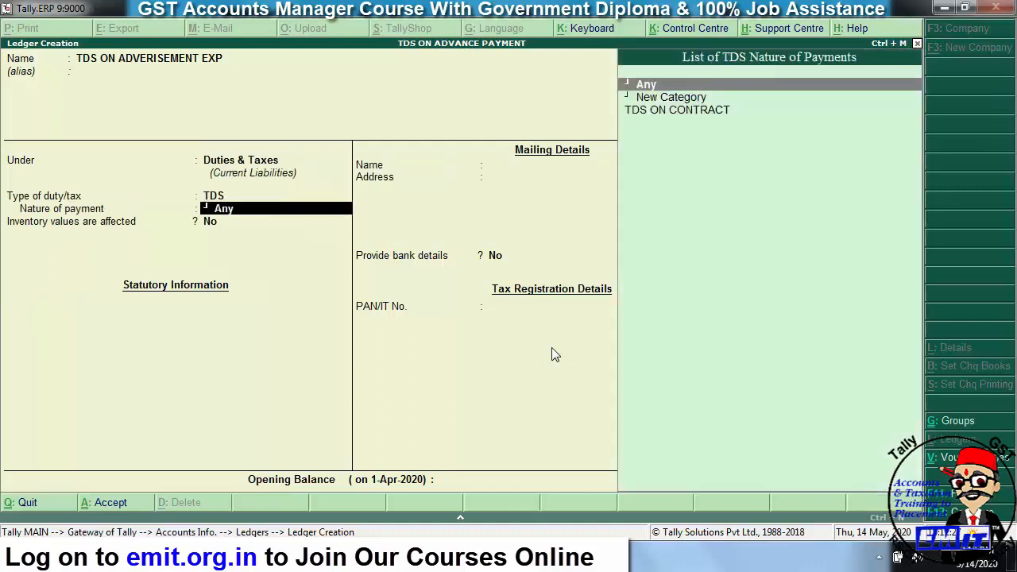
key("Down")
key("Down")
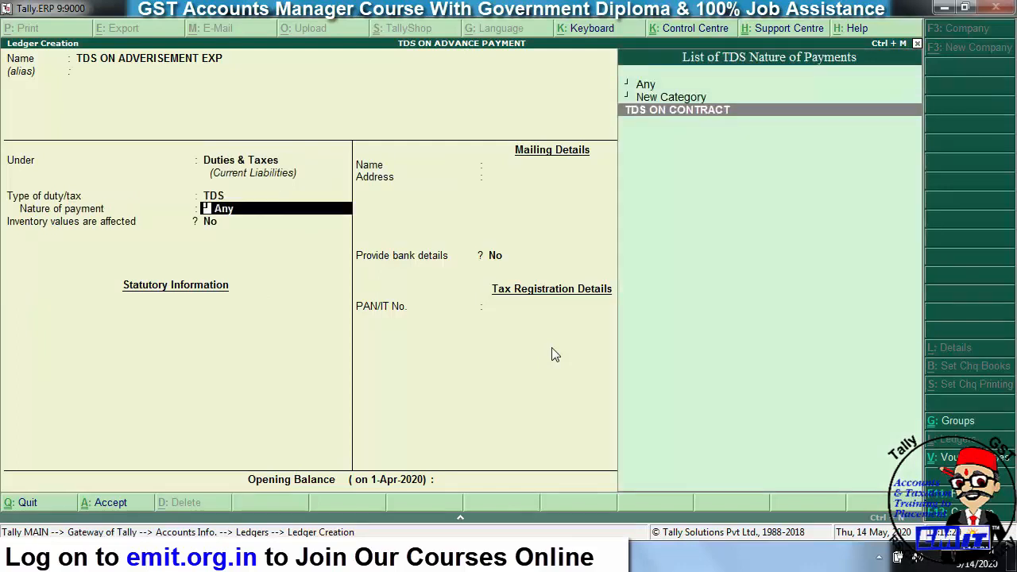
key("Return")
key("Return")
key("Return")
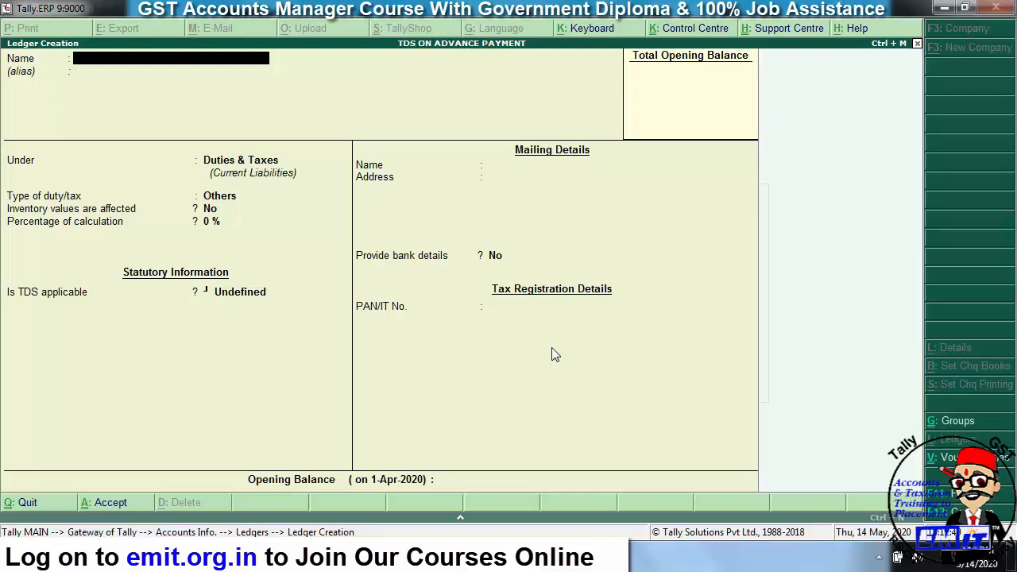
- Enter the party ledger's name and place it under Sundry Creditors
type("MR NEERAJ")
key("Return")
key("Return")
key("Return")
key("BackSpace")
type("SUN")
key("Return")
key("Return")
key("Return")
key("Return")
key("Return")
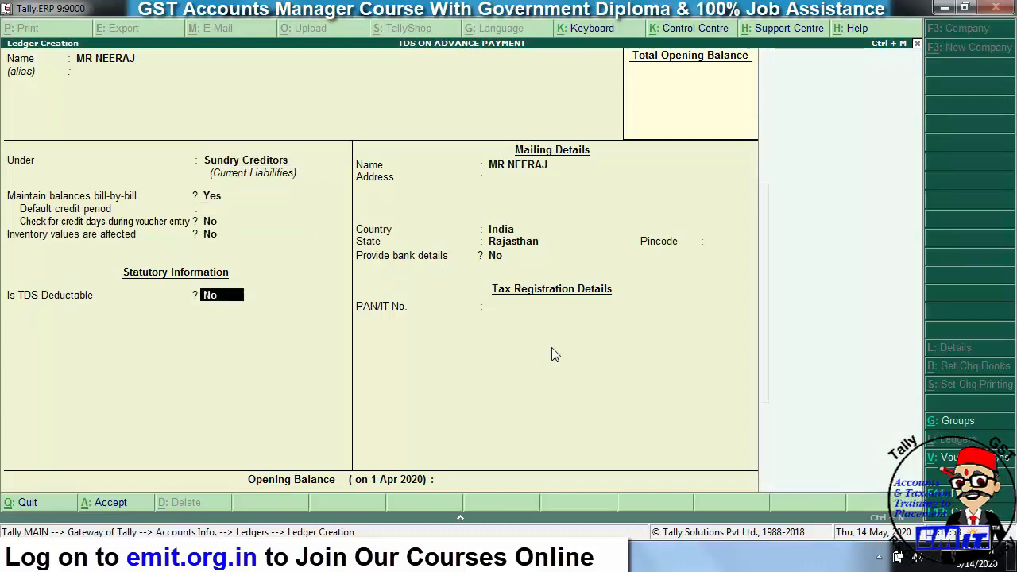
- Make the party TDS-deductible as Individual/HUF - Resident, enter its PAN, and save
key("y")
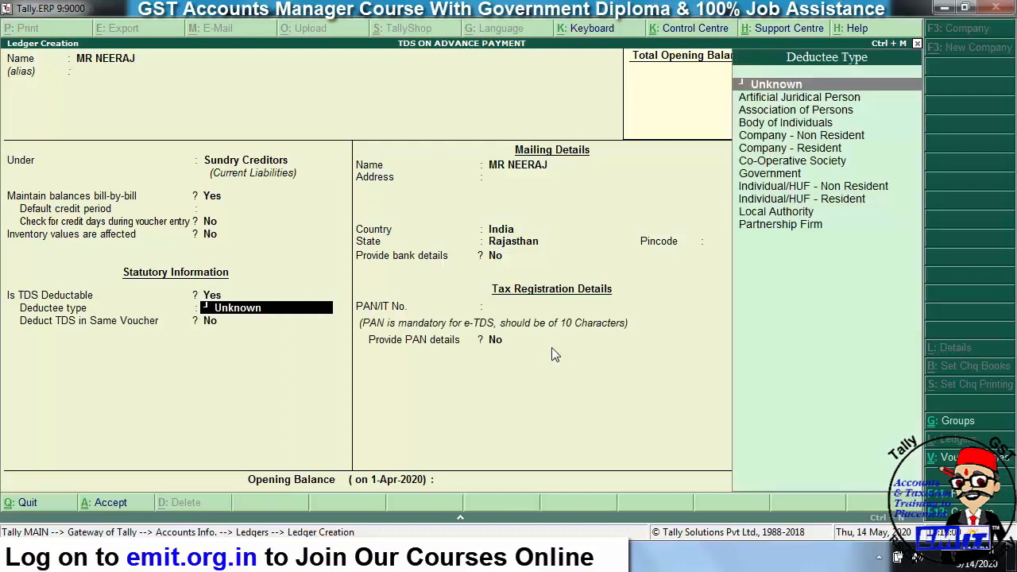
key("Down")
key("Down")
key("Down")
key("Down")
key("Down")
key("Down")
key("Down")
key("Down")
key("Down")
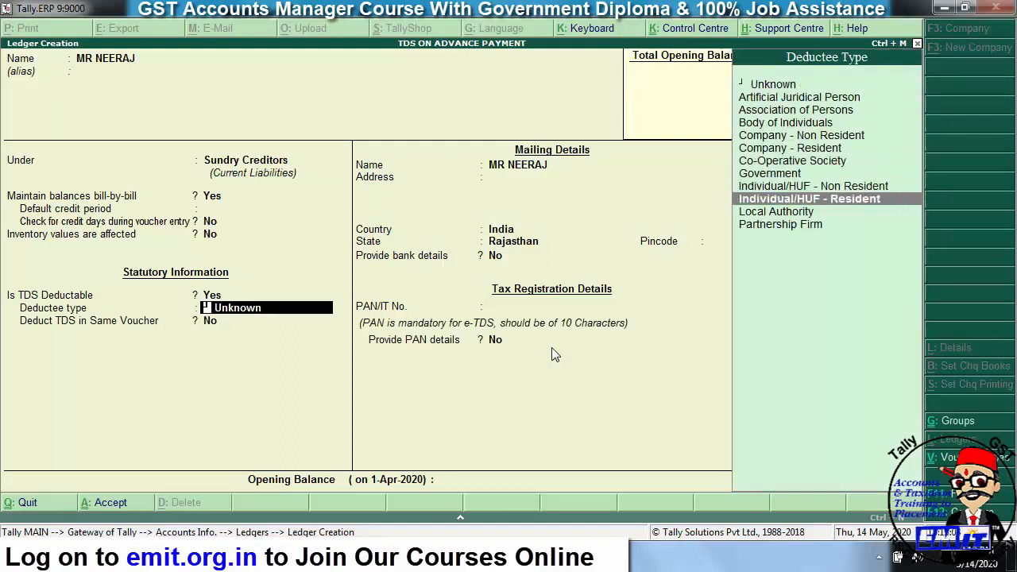
key("Return")
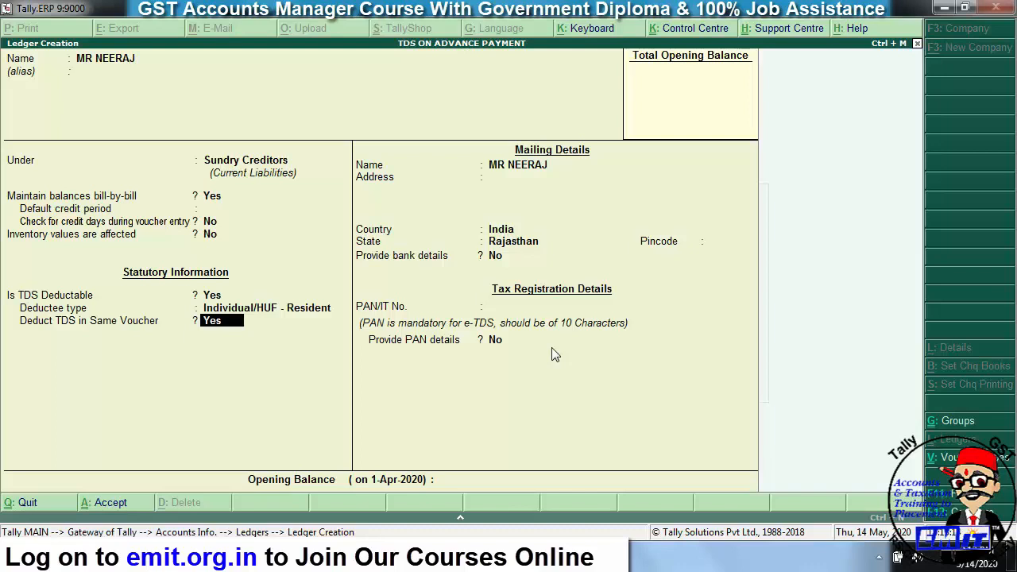
key("Return")
key("Return")
key("Return")
key("Return")
key("Return")
key("Return")
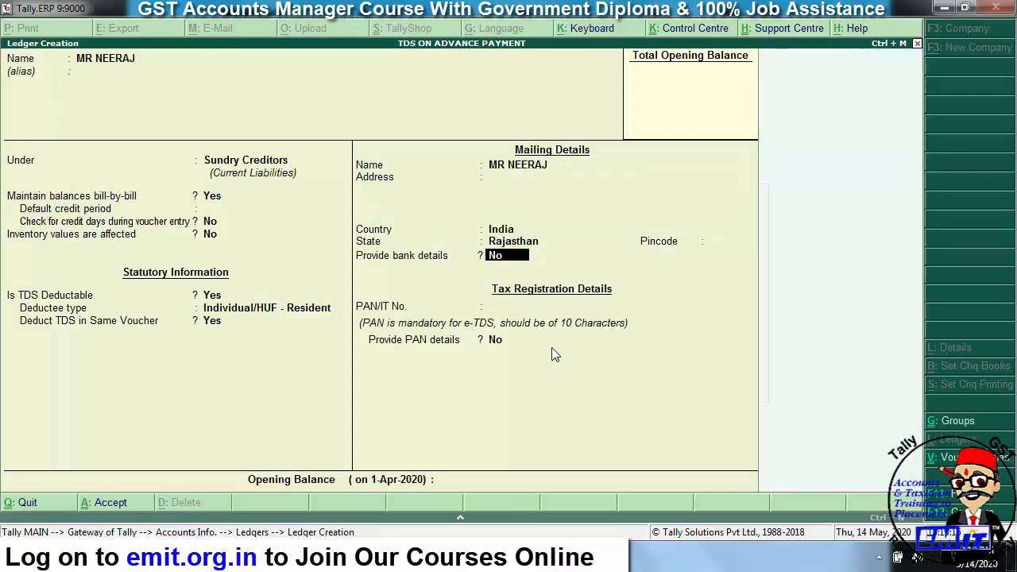
key("Return")
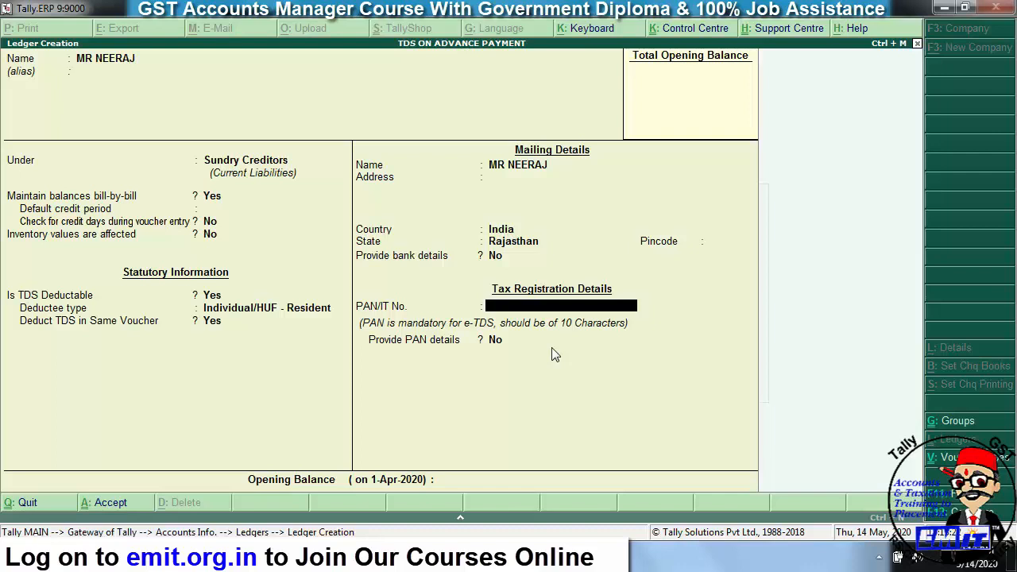
key("Return")
key("Return")
key("Return")
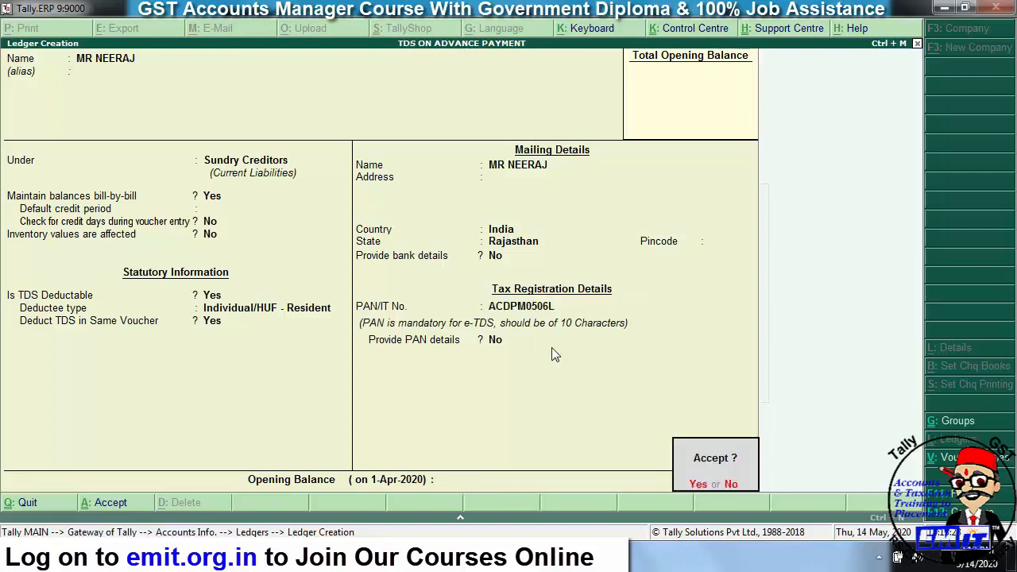
key("Return")
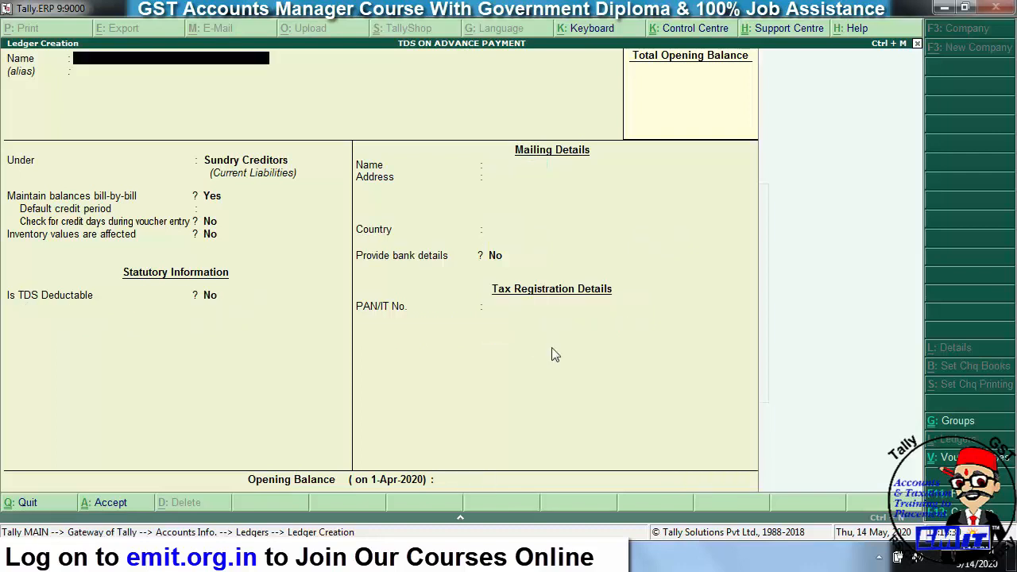
- Name the ledger SBI BANK under Bank Accounts, with its account number and IFS code SBIN0010051
type("SBI BANK")
key("Return")
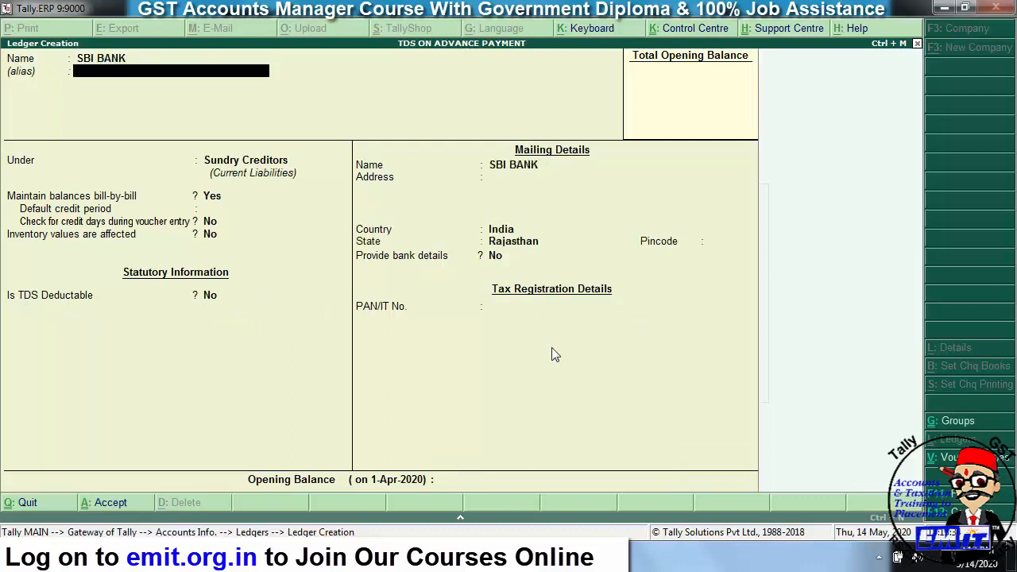
key("Return")
type("BANK")
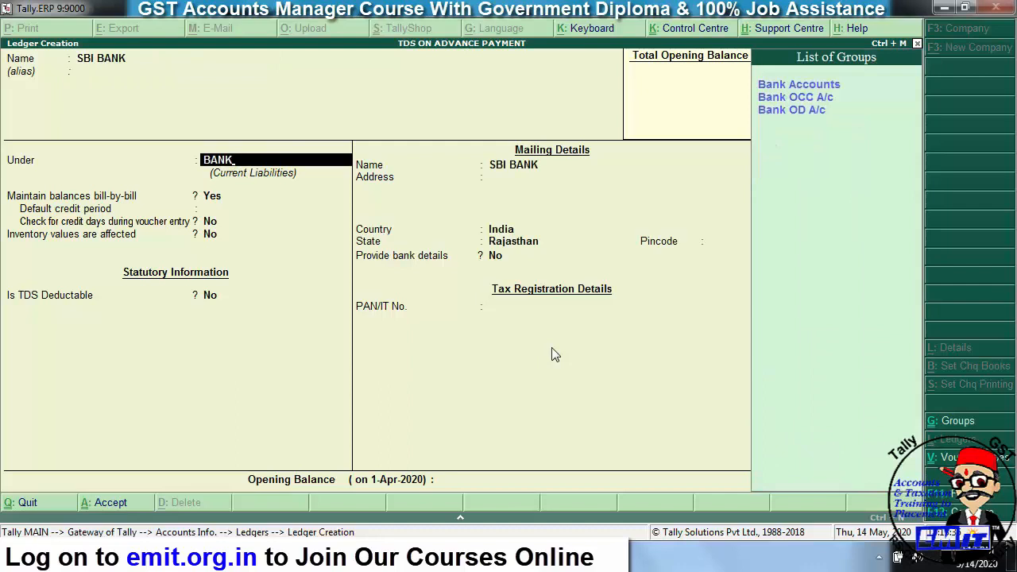
key("Return")
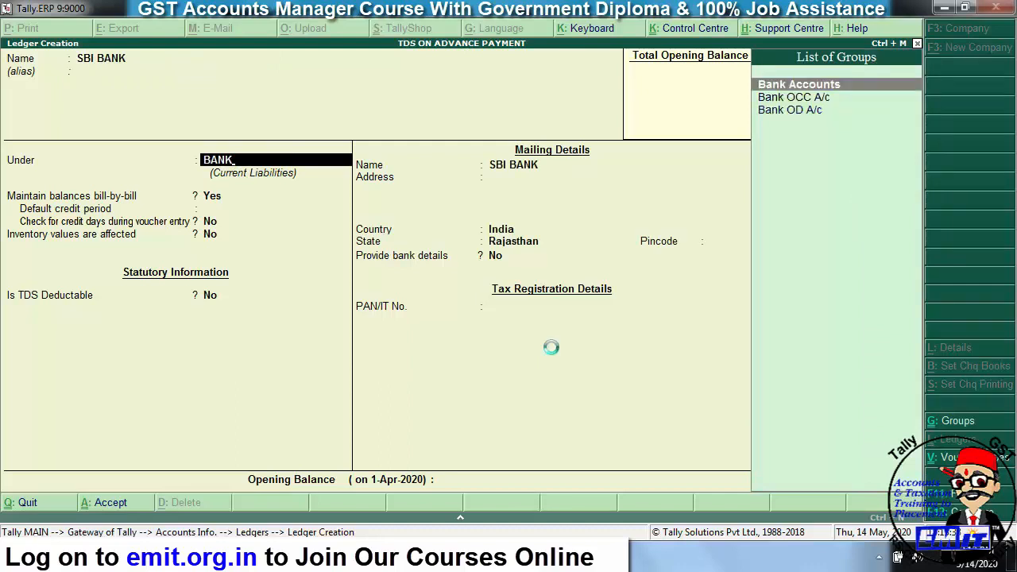
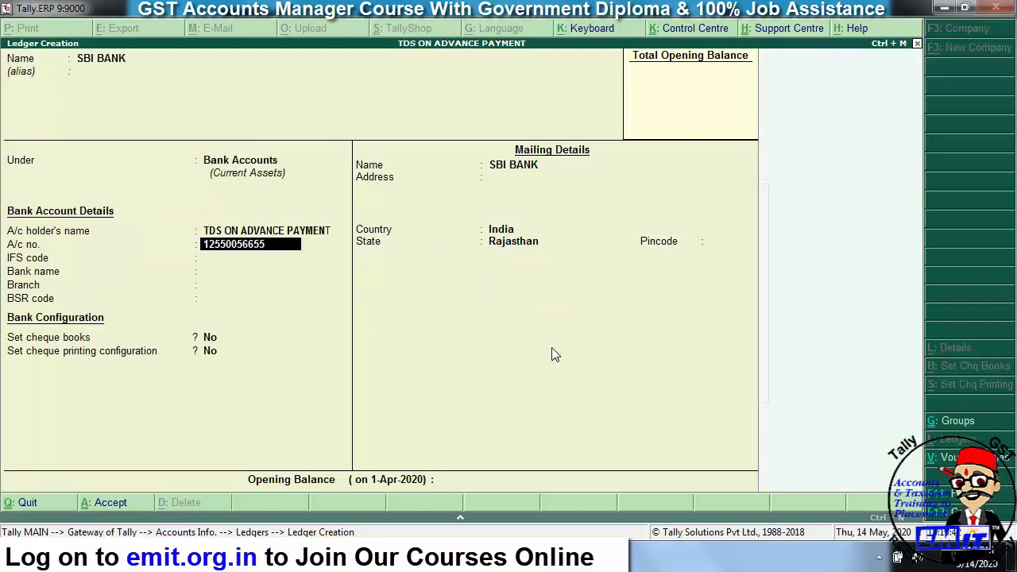
key("Return")
type("S")
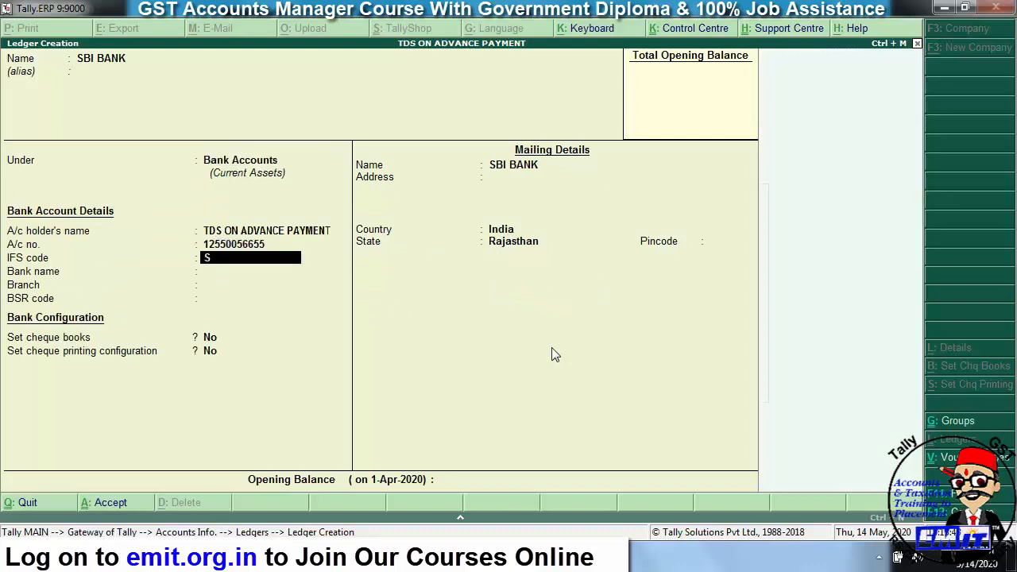
type("BIN0010051")
key("Return")
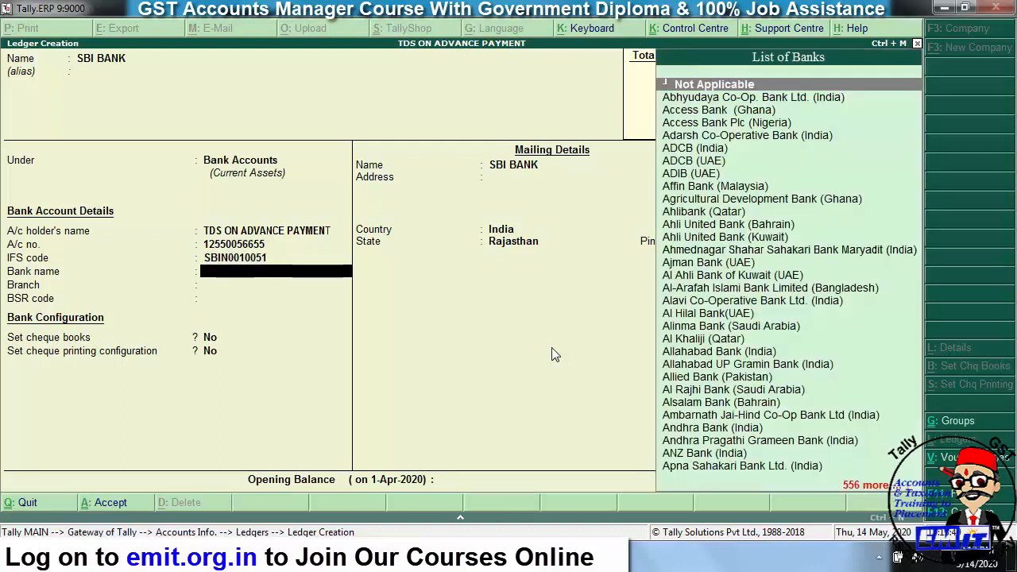
- Set bank State Bank of India, branch ALWAR, BSR code 2568566, and save the ledger
type("STATE")
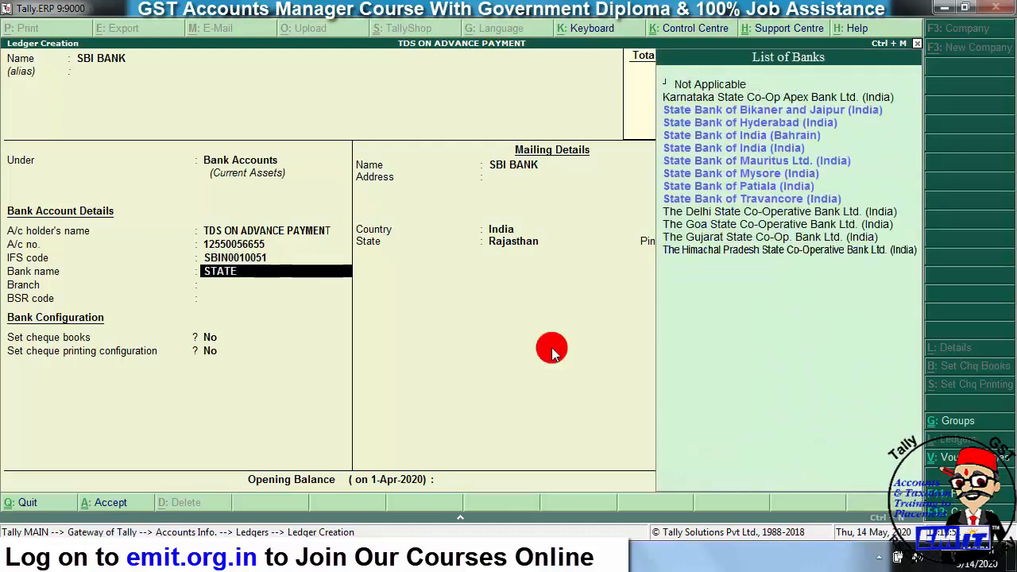
key("Down")
key("Down")
key("Down")
key("Down")
key("Return")
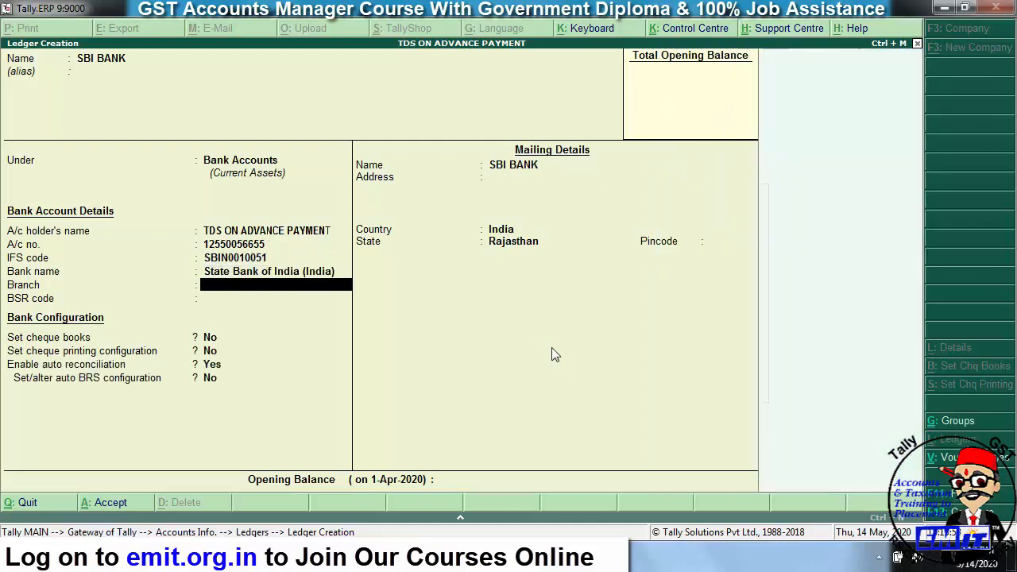
type("AW")
key("BackSpace")
type("LWAR")
key("Return")
type("2568566")
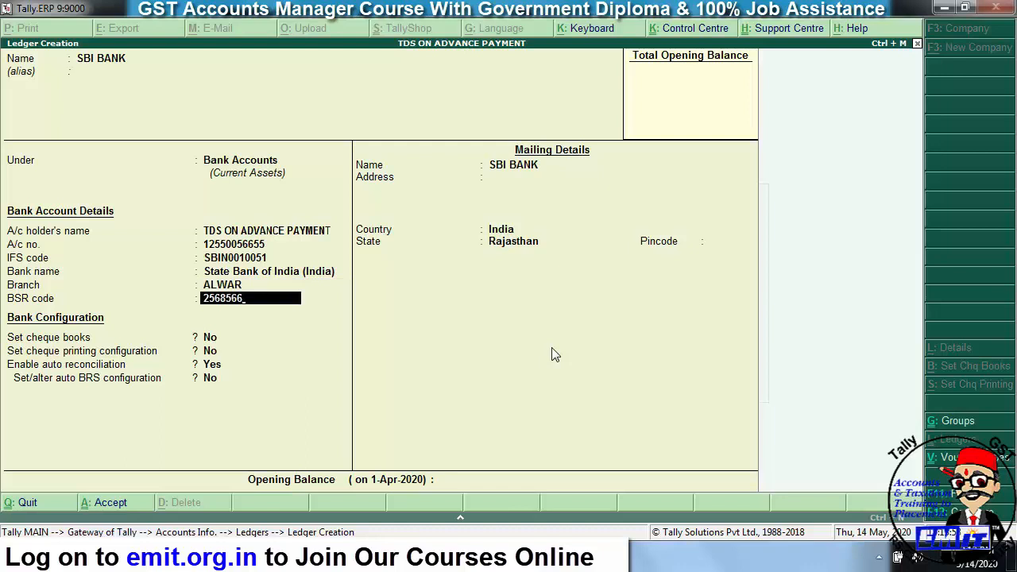
key("Return")
key("Return")
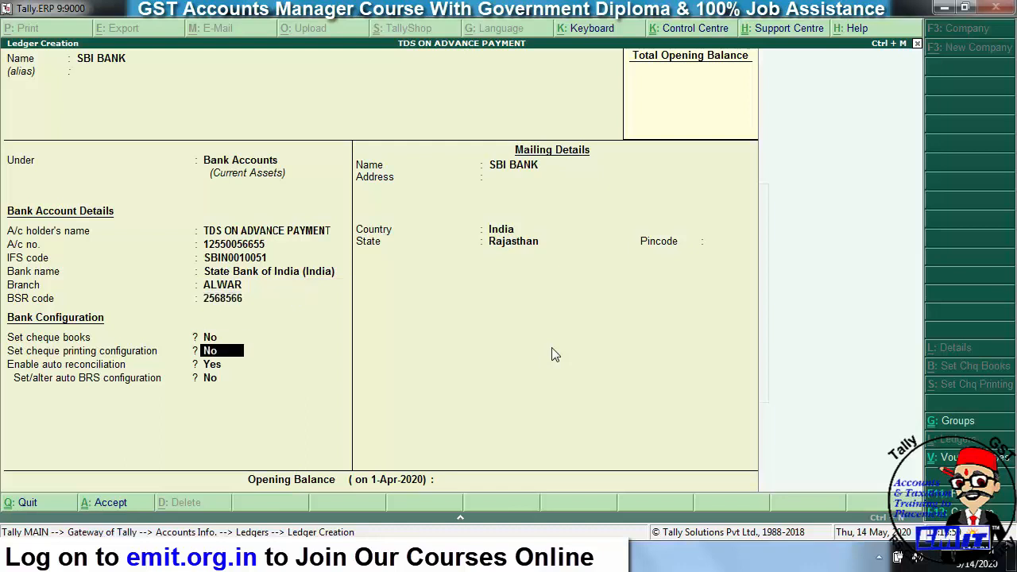
key("ctrl+a")
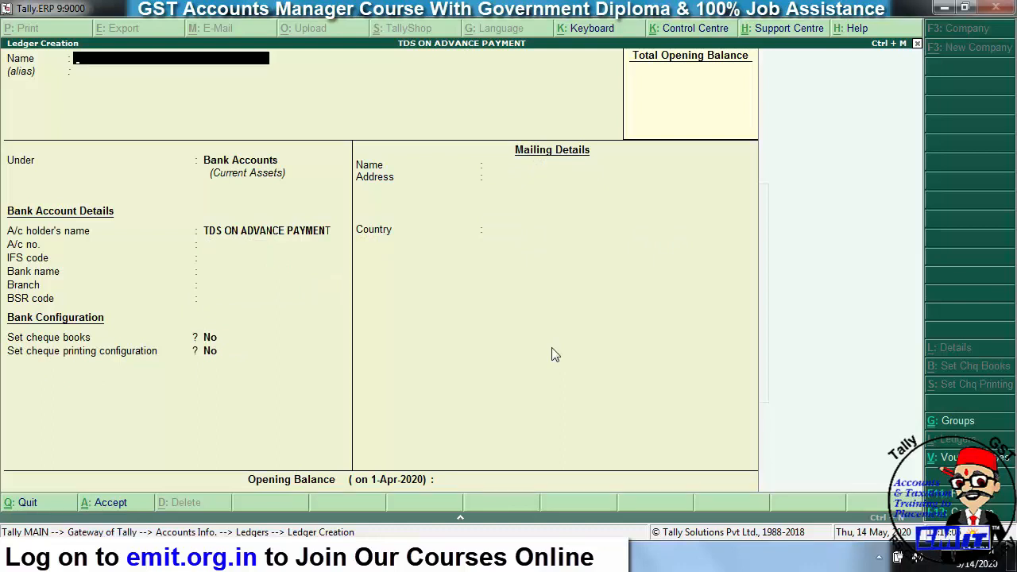
- Leave ledger creation and review the ADVERTISEMENT EXP, TDS and party ledgers in Alter mode without changes
key("Escape")
key("Return")
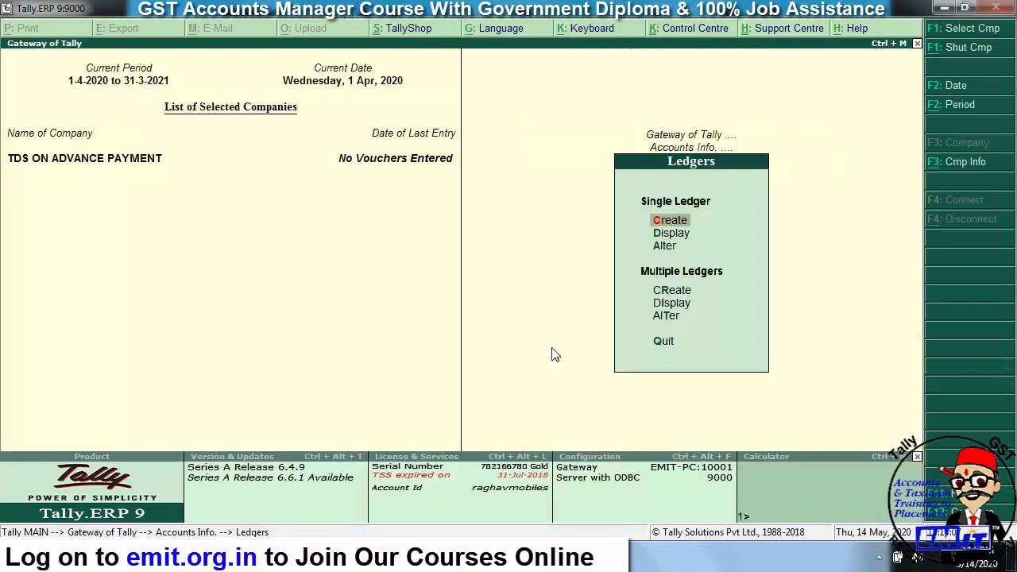
key("Down")
key("Down")
key("Return")
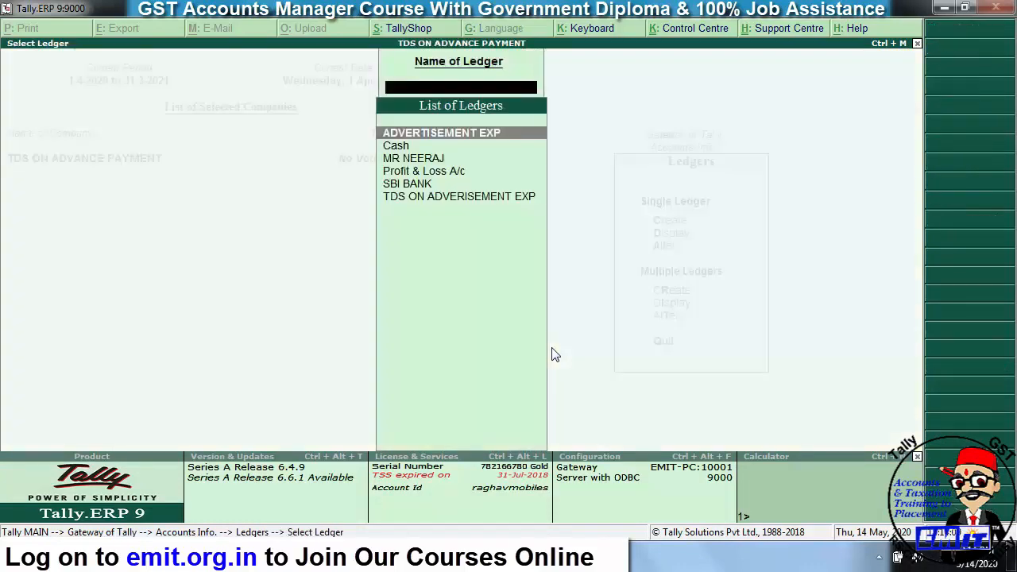
key("Return")
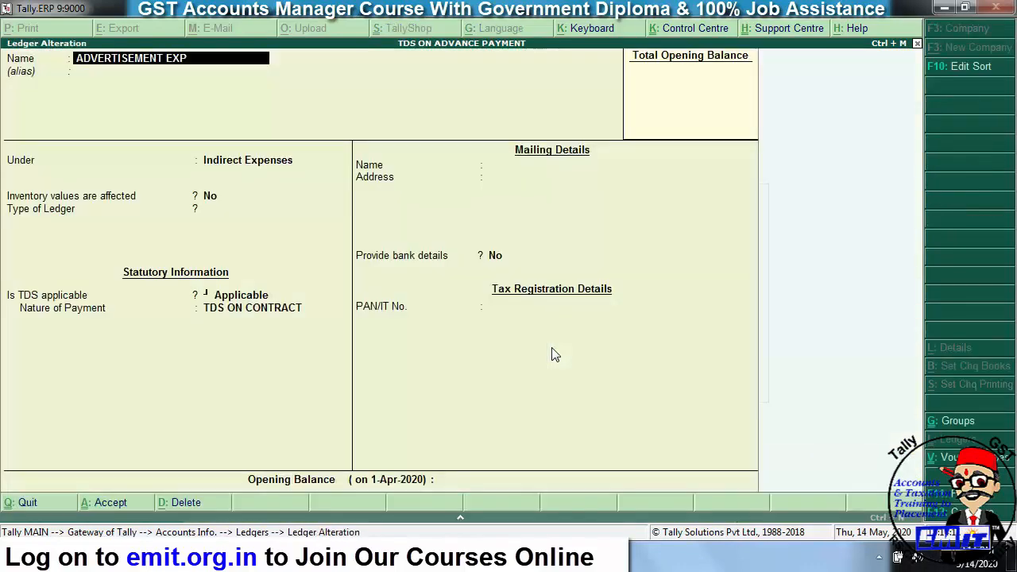
key("Escape")
key("Return")
key("Down")
key("Down")
key("Down")
key("Down")
key("Down")
key("Return")
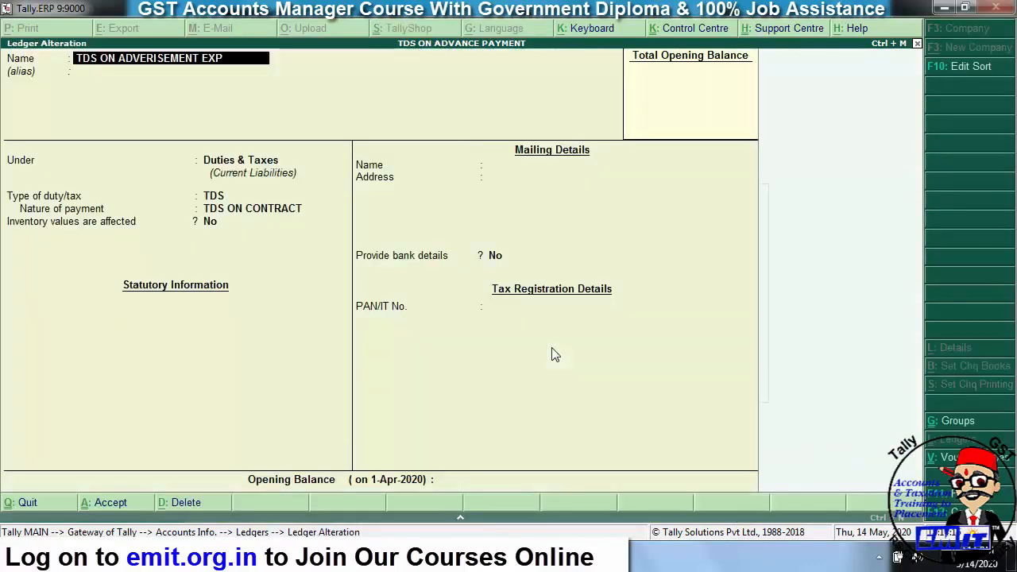
key("Escape")
key("Return")
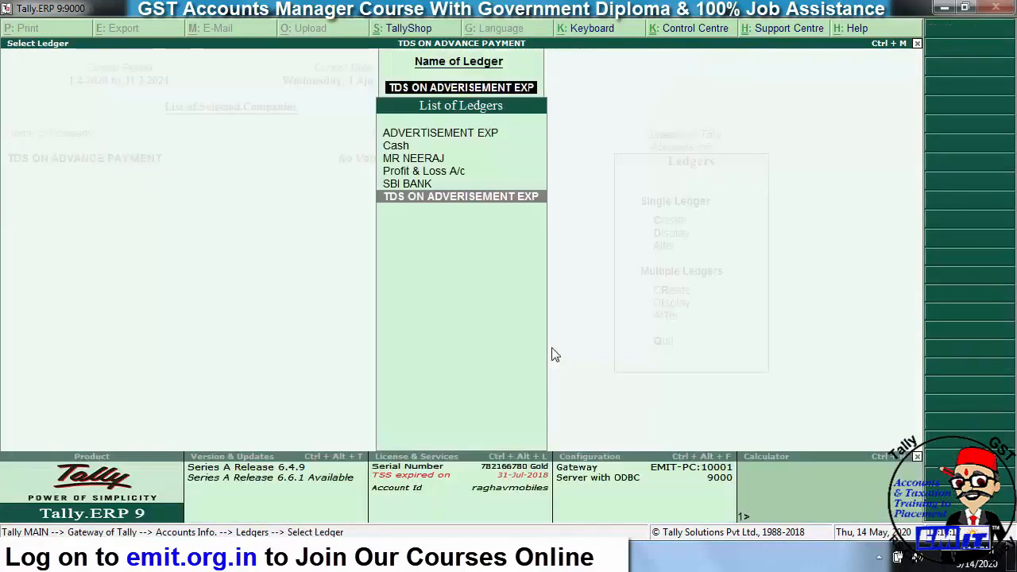
key("Up")
key("Up")
key("Up")
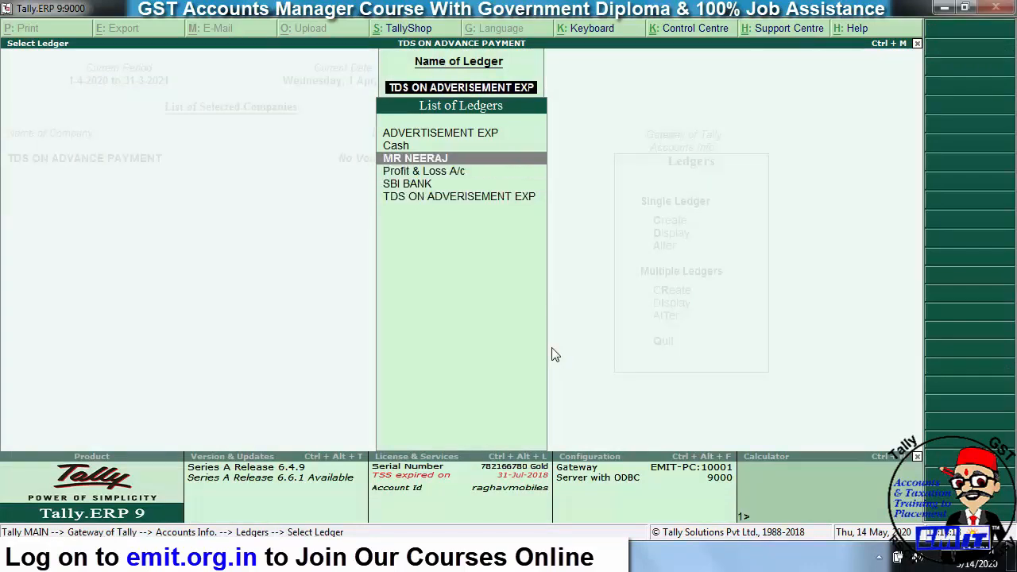
key("Return")
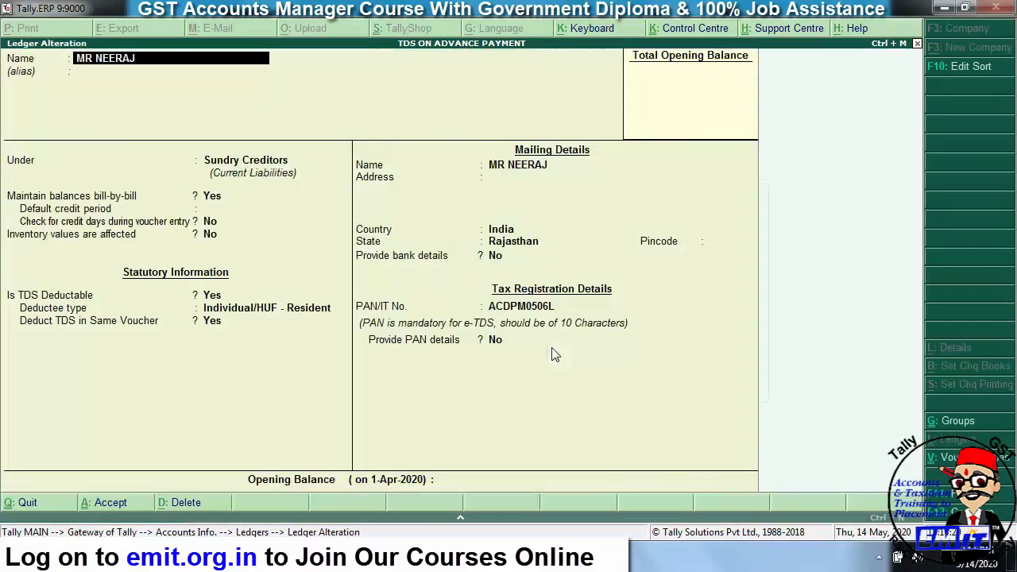
key("Escape")
key("Escape")
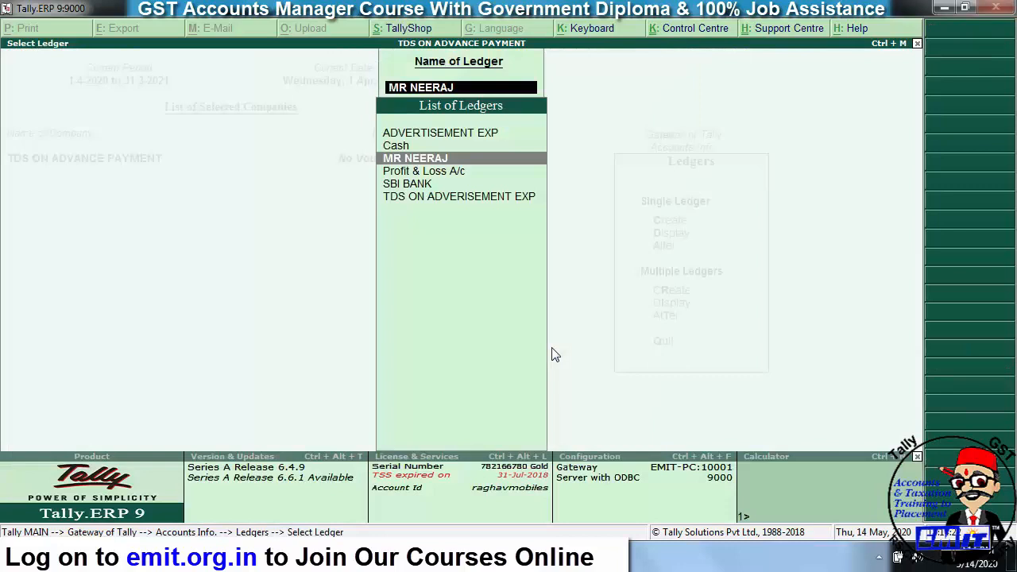
- Give SBI BANK an opening balance of 5,00,000.00 Dr and return to the Gateway of Tally
key("Down")
key("Down")
key("Return")
key("Return")
key("Return")
key("Return")
key("Return")
key("Return")
key("Return")
key("Return")
key("Return")
key("Return")
key("Return")
key("Return")
type("5000000")
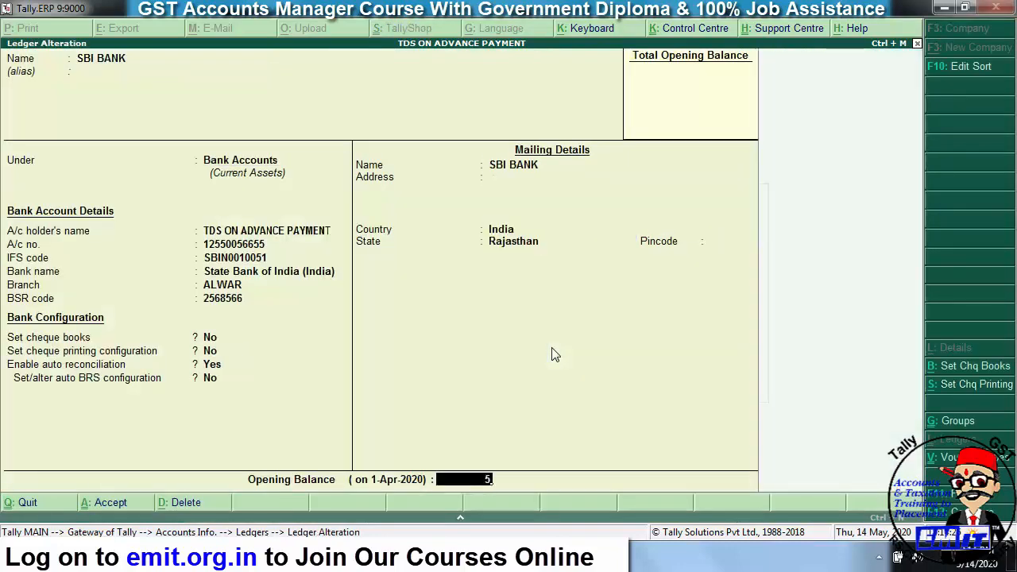
key("Return")
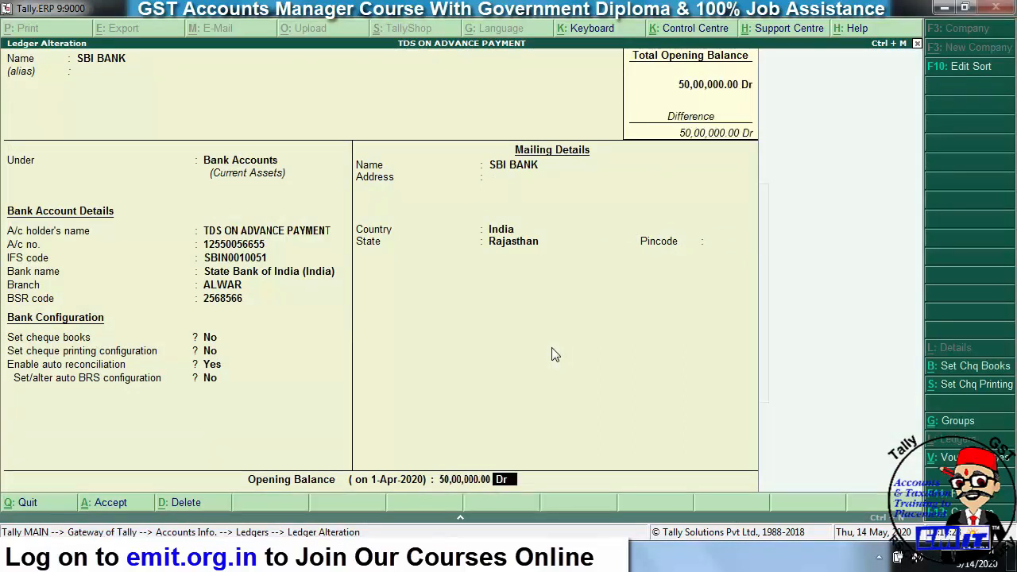
key("Return")
key("Escape")
key("BackSpace")
type("5,00,000")
key("Return")
key("Return")
key("Return")
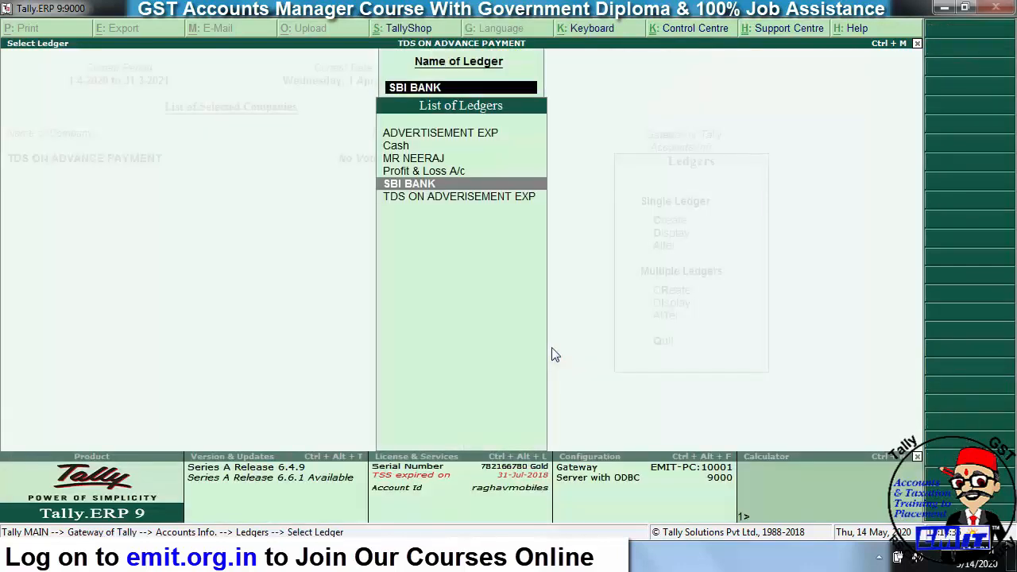
key("Escape")
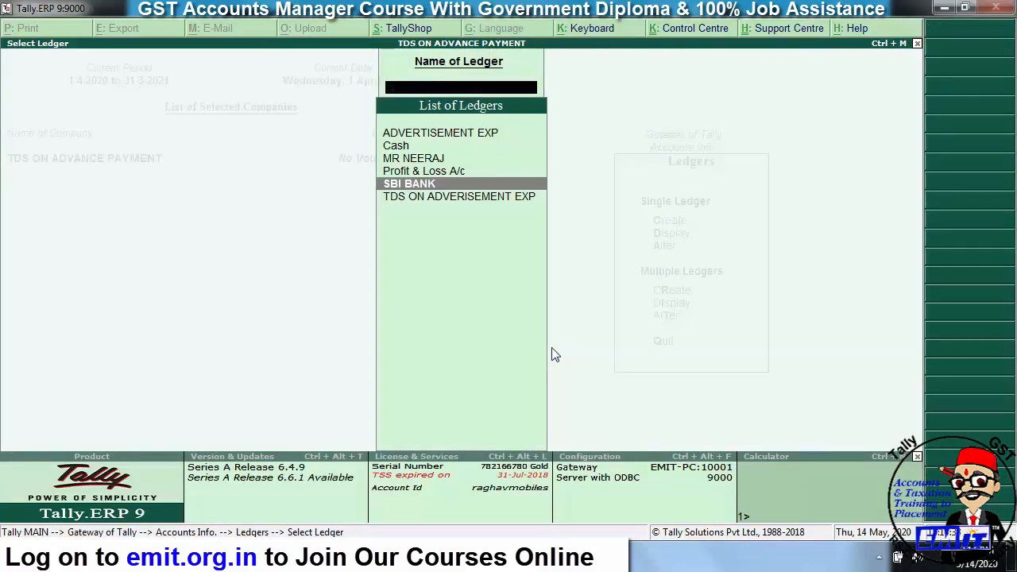
key("Escape")
key("Escape")
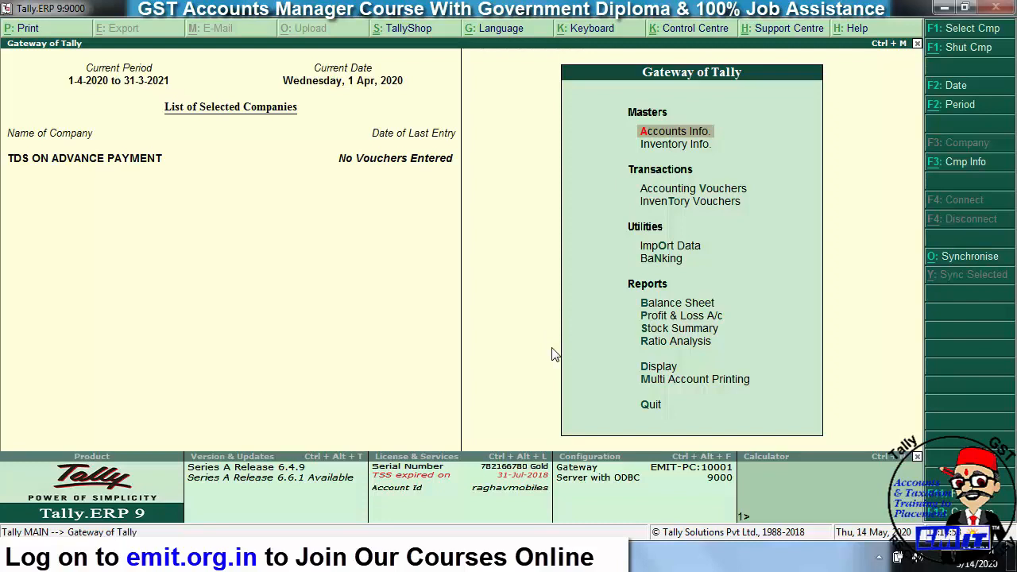
key("Down")
key("Down")
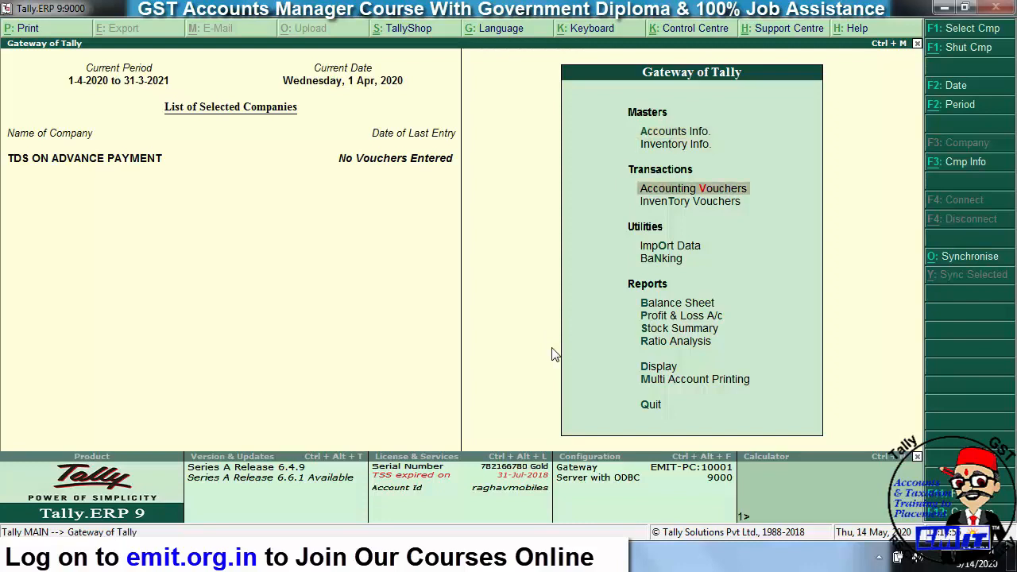
- Start a payment voucher from SBI BANK debiting the party ledger 1,00,000
key("Return")
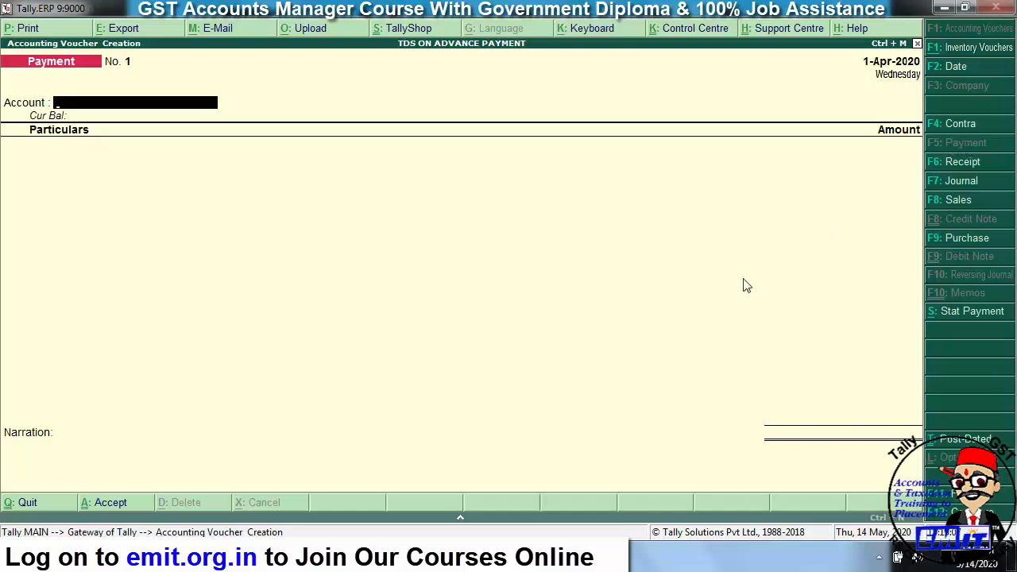
type("SBI")
key("Return")
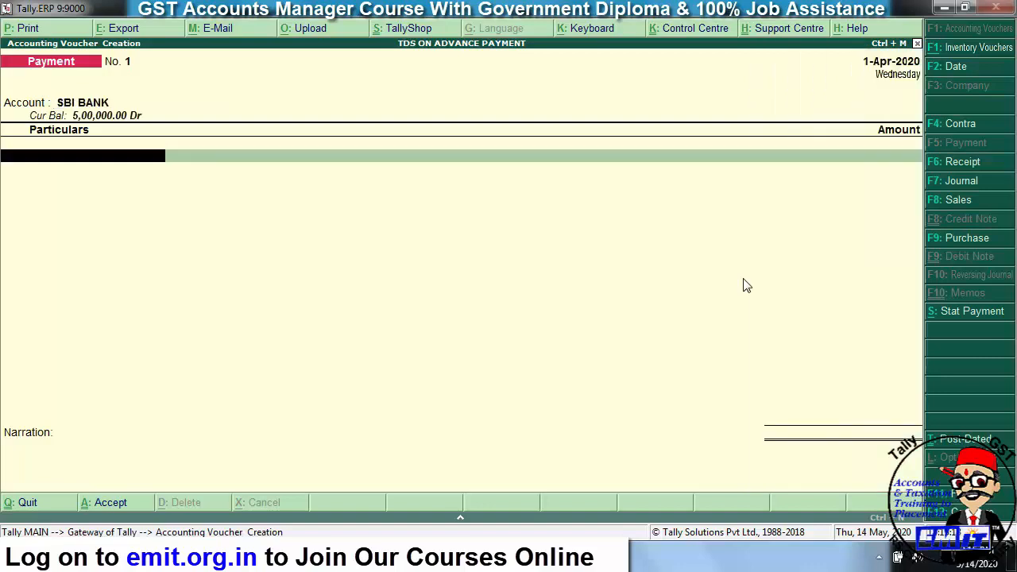
type("MR")
key("Return")
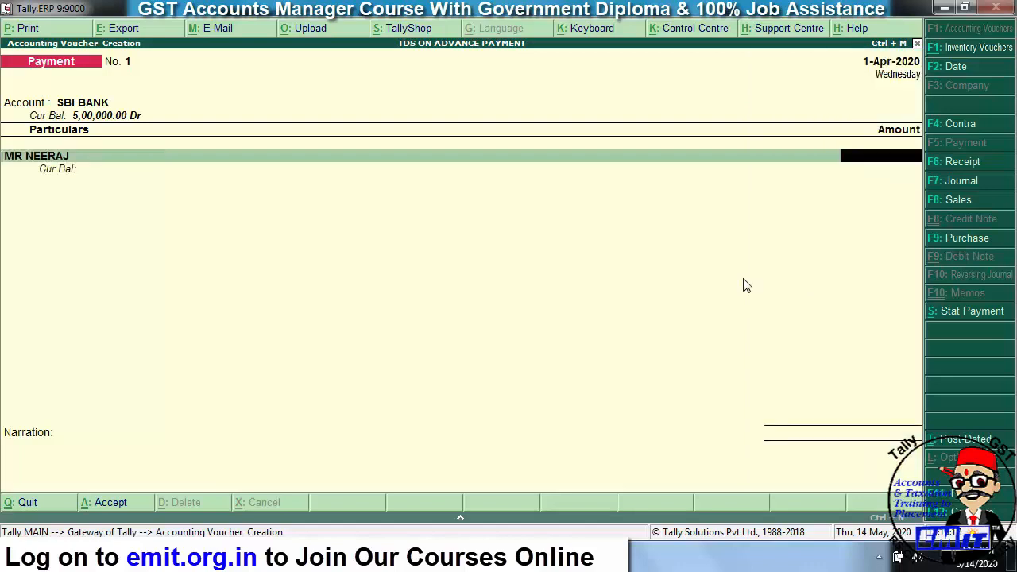
type("100000")
key("Return")
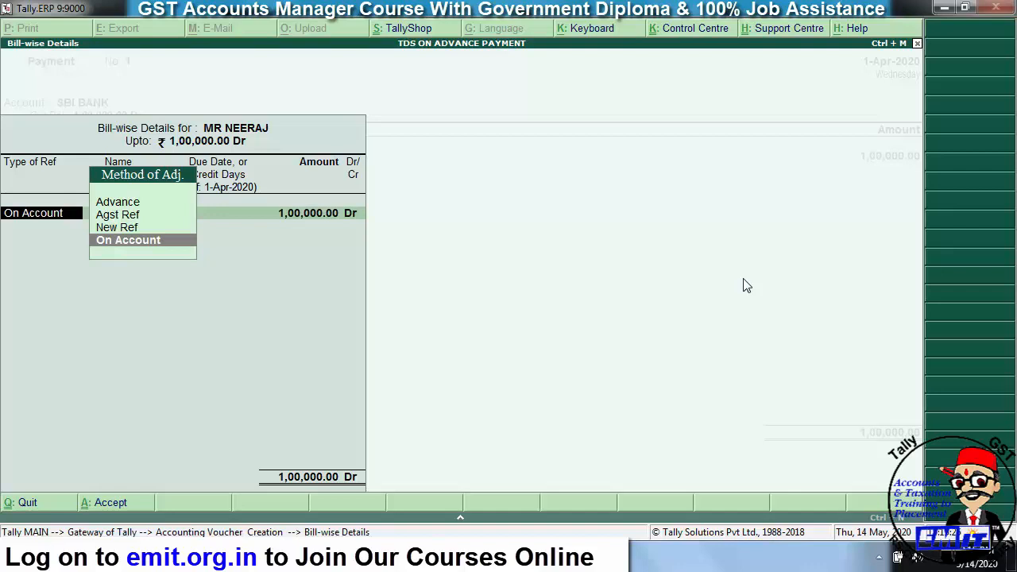
- Record the 1,00,000 debit as Advance bill reference ADV/01
key("Up")
key("Up")
key("Up")
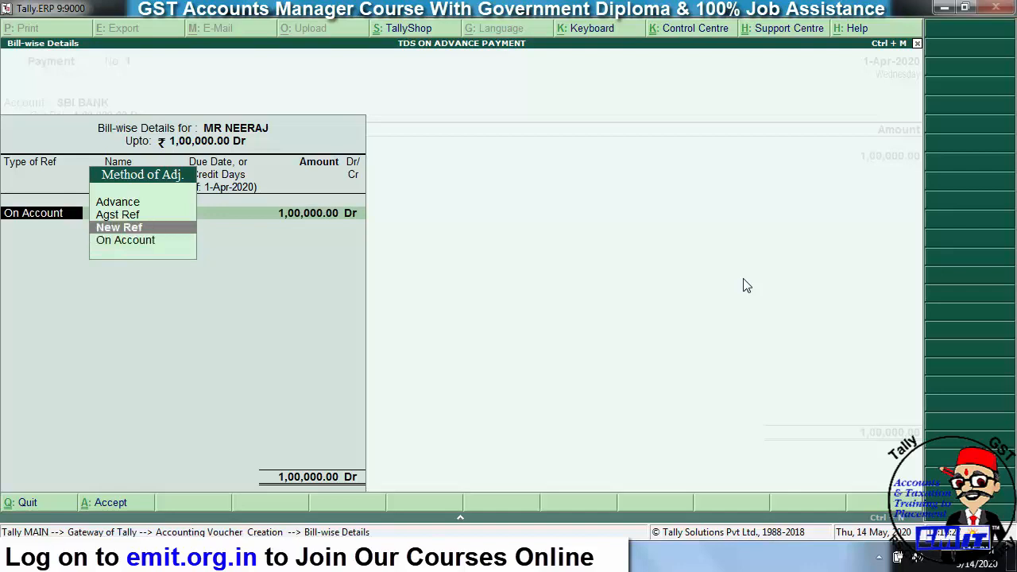
key("Return")
type("ADV/01")
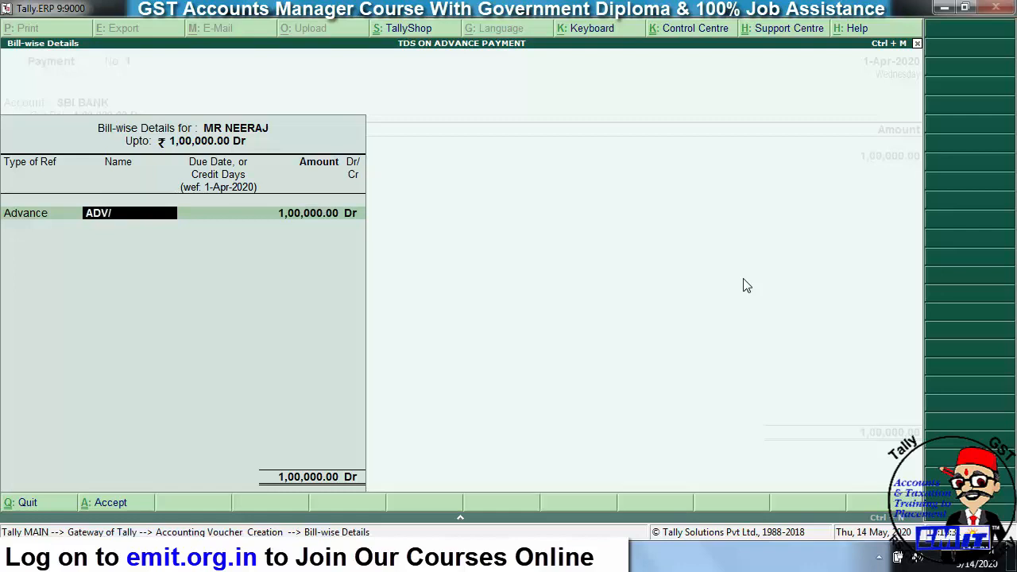
key("Return")
key("Return")
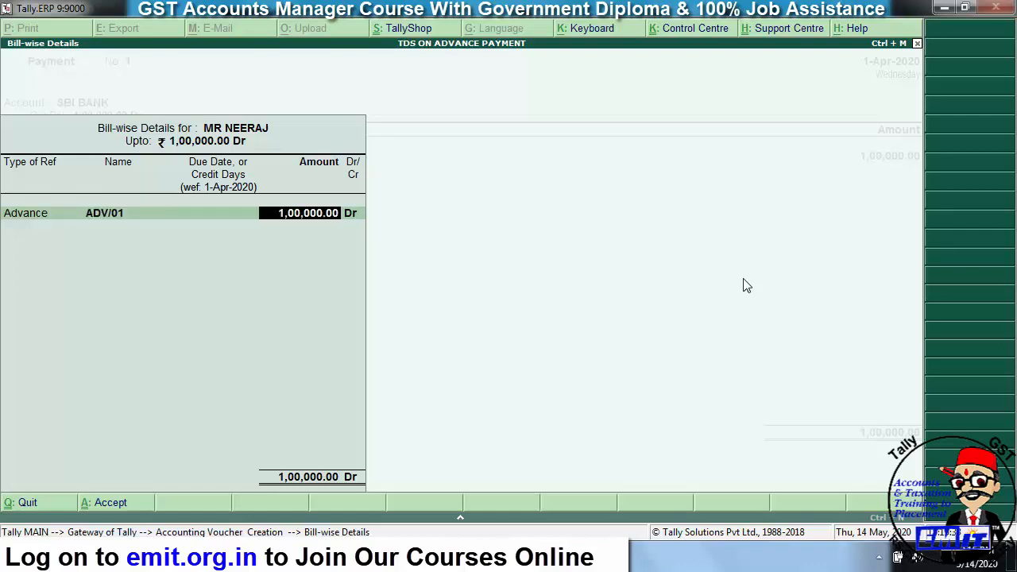
key("Return")
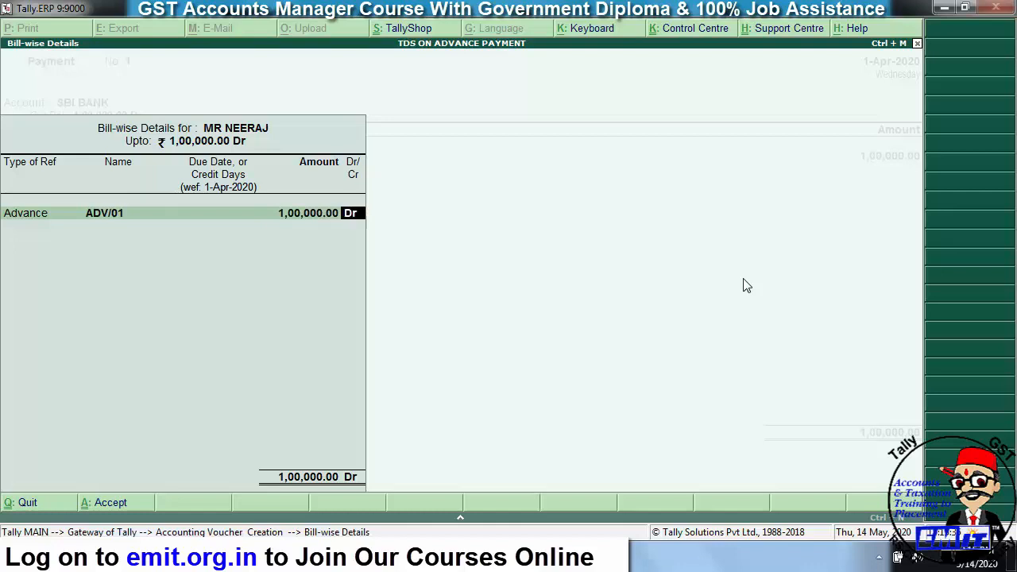
key("Return")
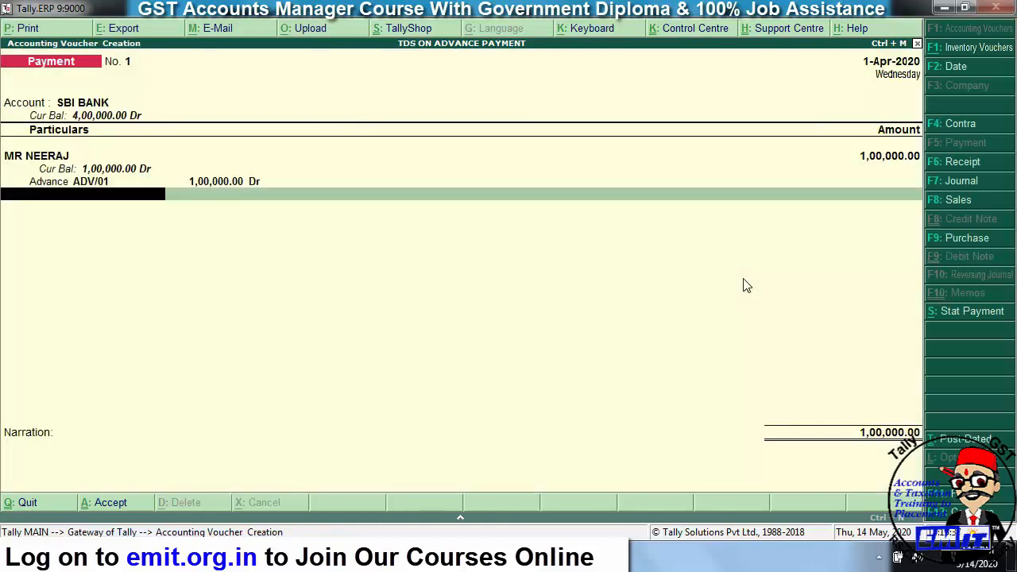
- Deduct 1,000 TDS through the TDS ON ADVERISEMENT EXP ledger
type("TDS")
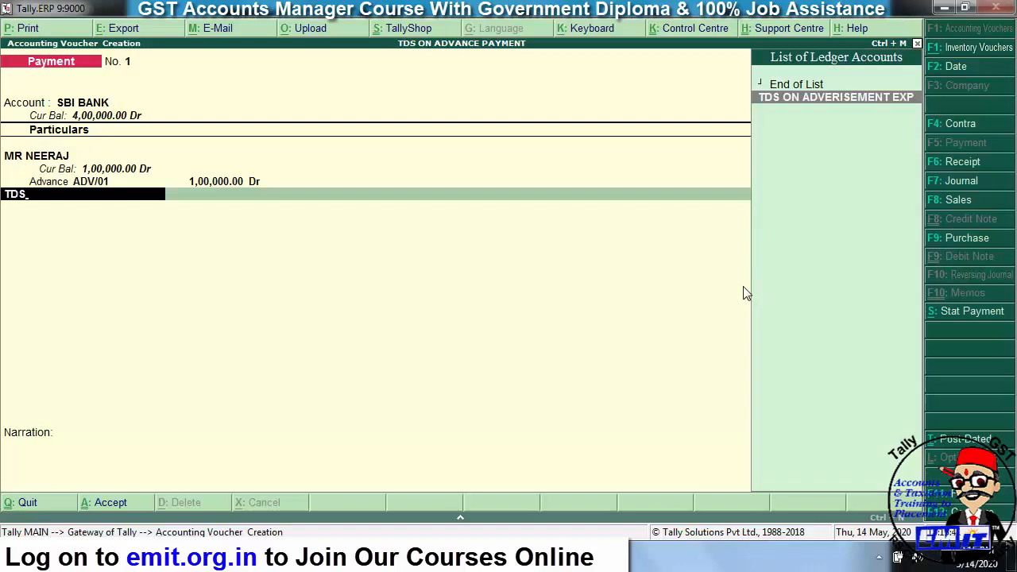
key("Return")
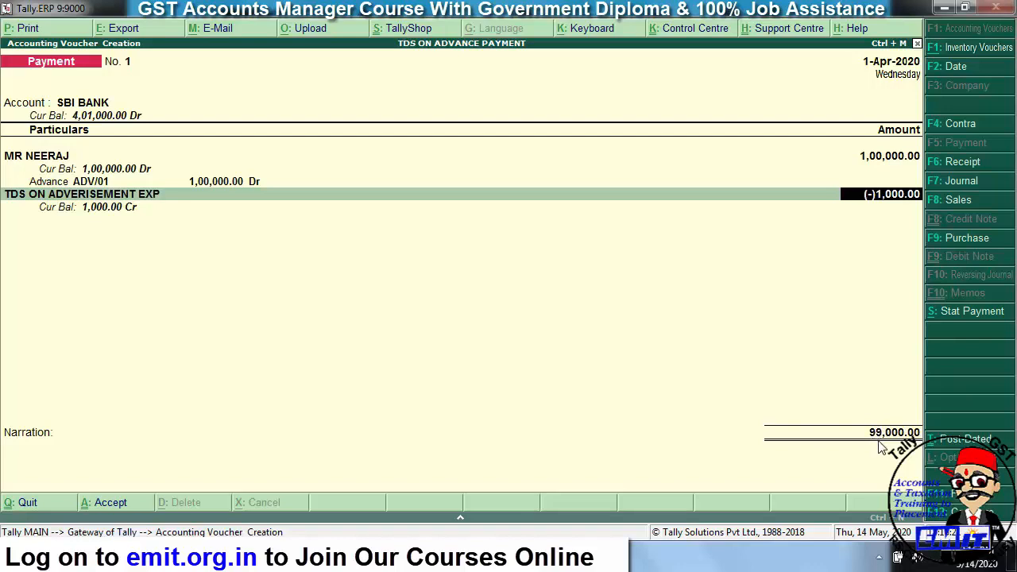
key("Return")
key("Return")
key("Return")
key("Return")
- Enter cheque number 252525 for the net 99,000 and save the payment voucher
key("BackSpace")
type("252525")
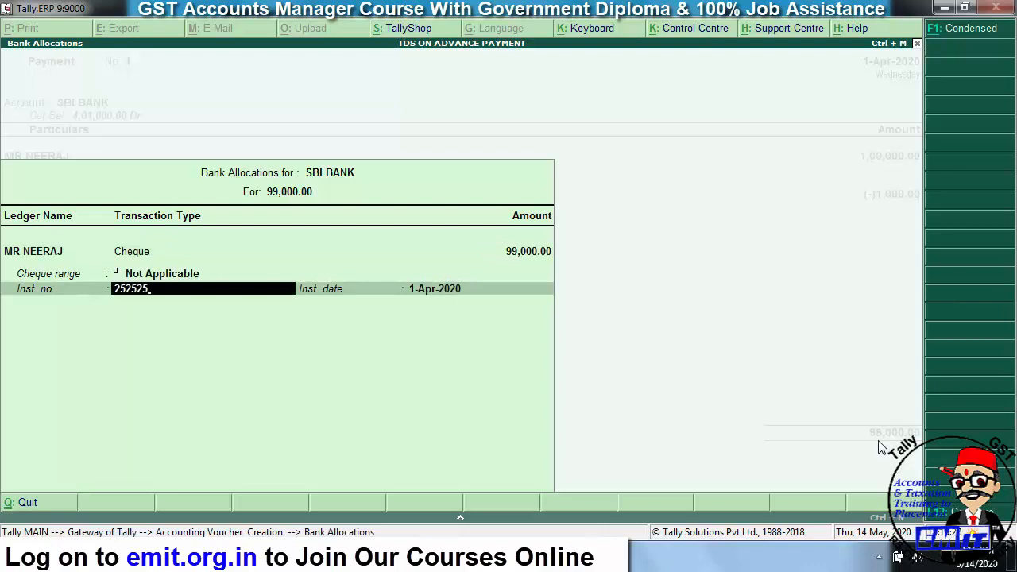
key("Return")
key("Return")
key("Return")
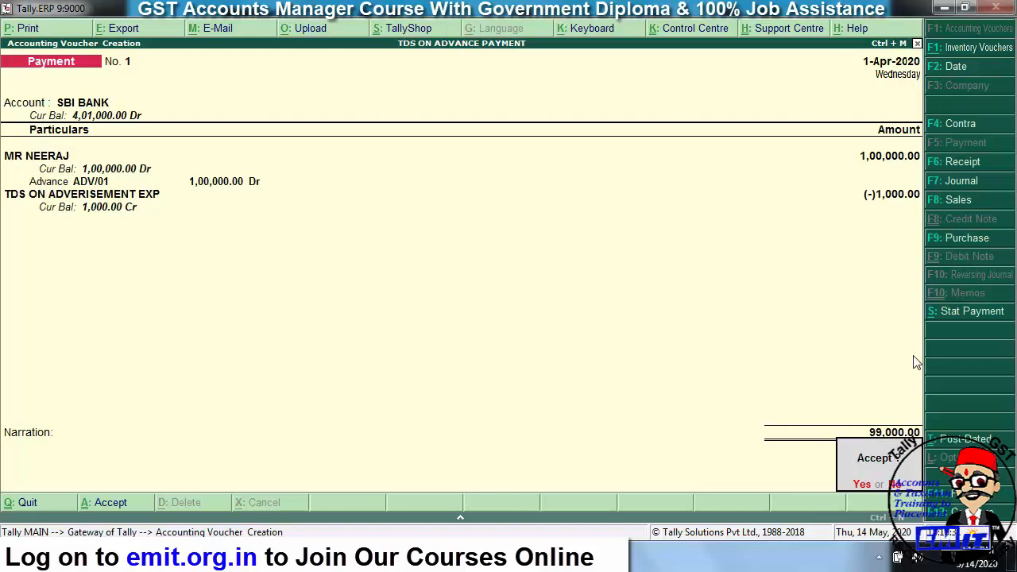
key("Return")
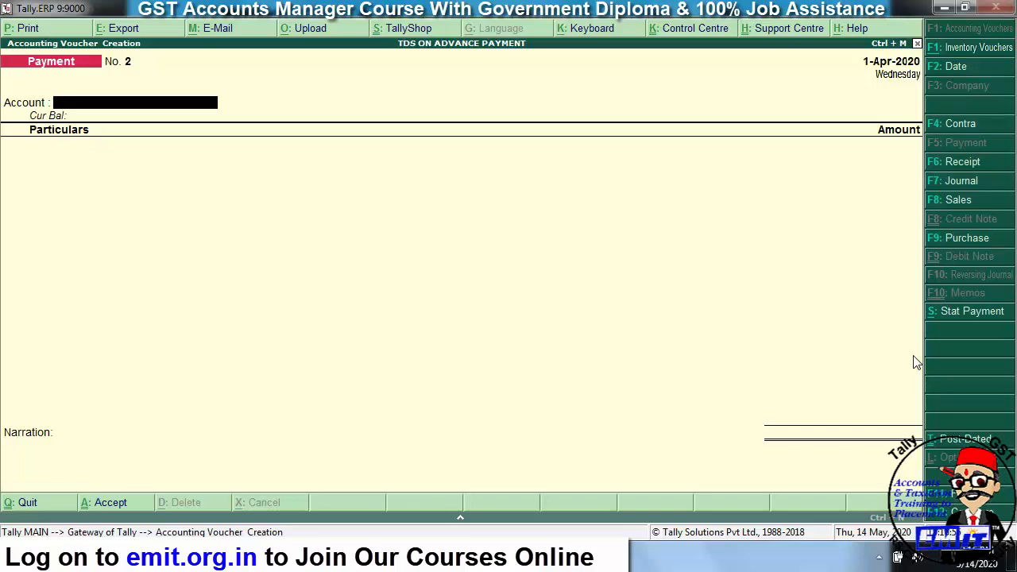
key("Escape")
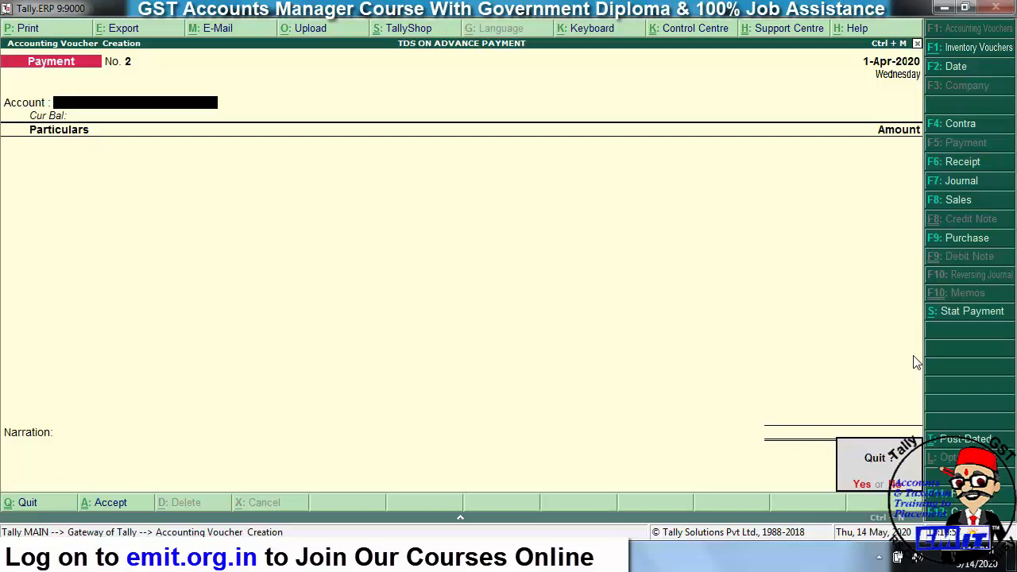
key("y")
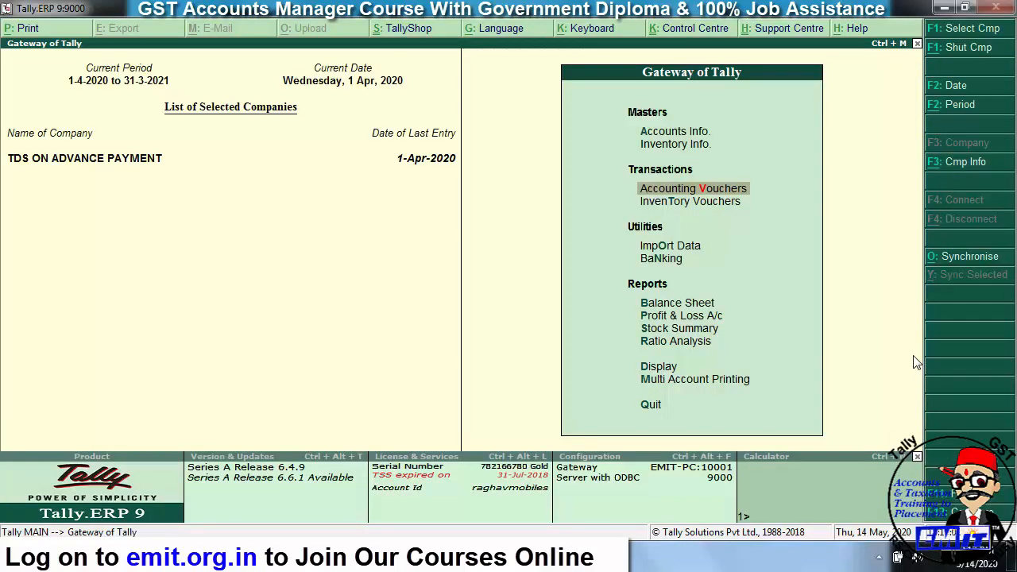
key("Return")
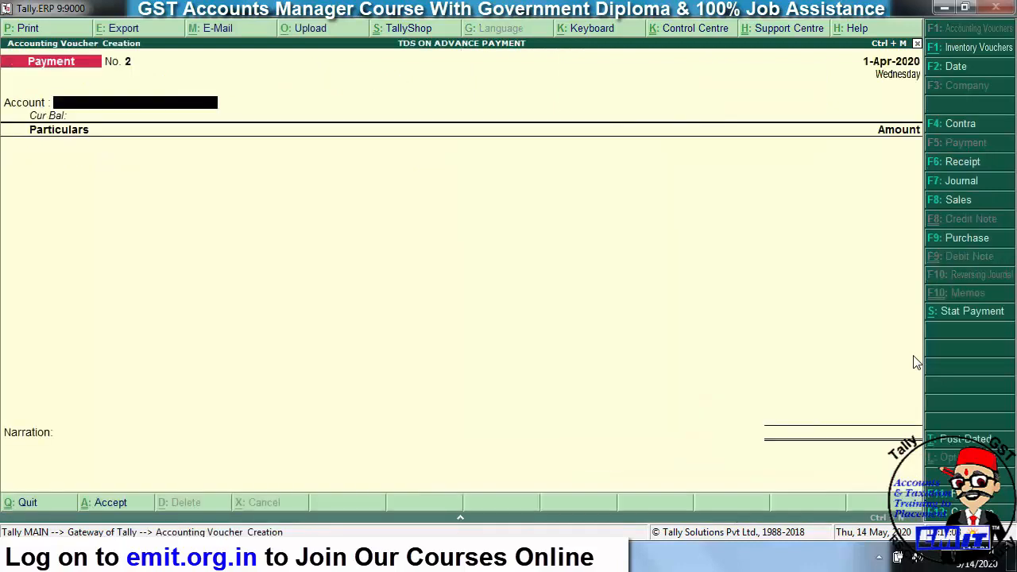
- Switch to a Journal voucher, review its F12 configuration, and enter reference 1256 dated 1-Apr-2020
key("F7")
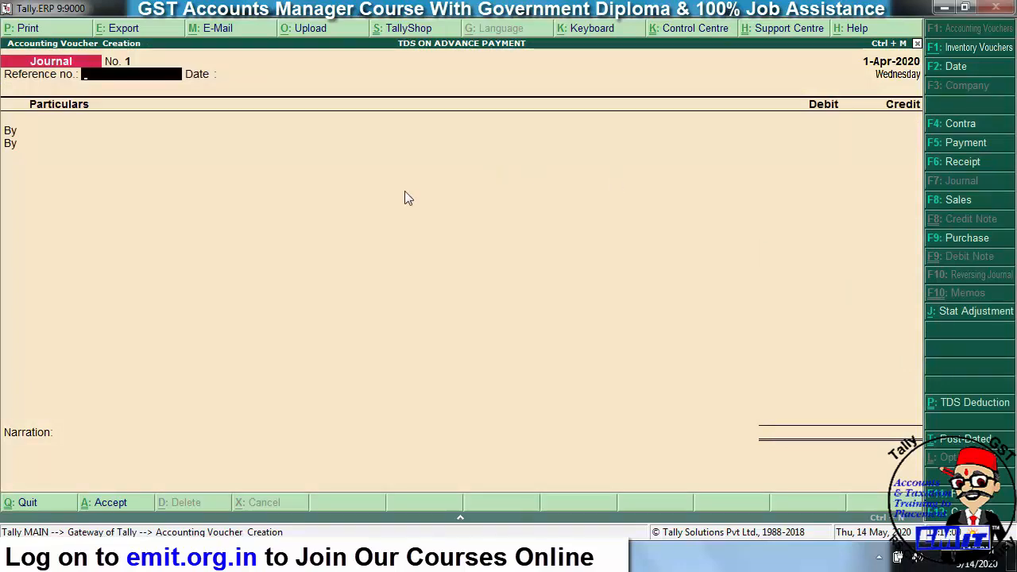
key("F12")
key("Down")
key("Down")
key("Down")
key("Down")
key("Down")
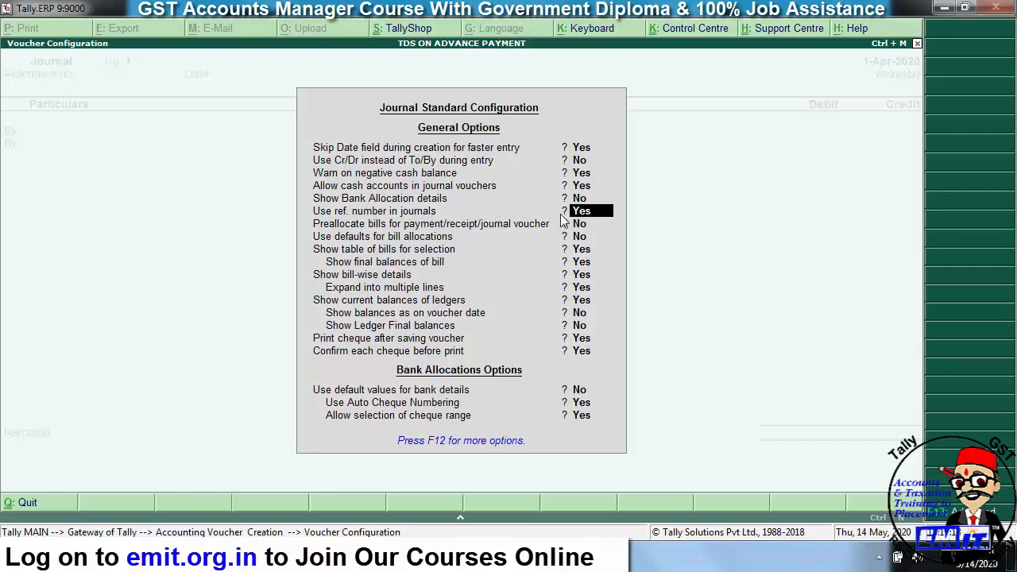
key("ctrl+a")
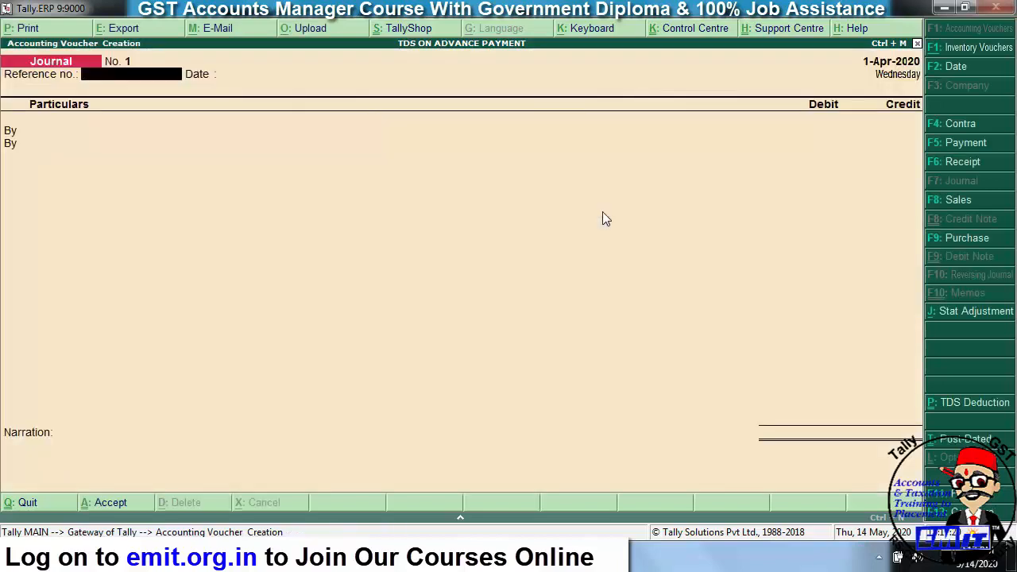
type("1256")
key("Return")
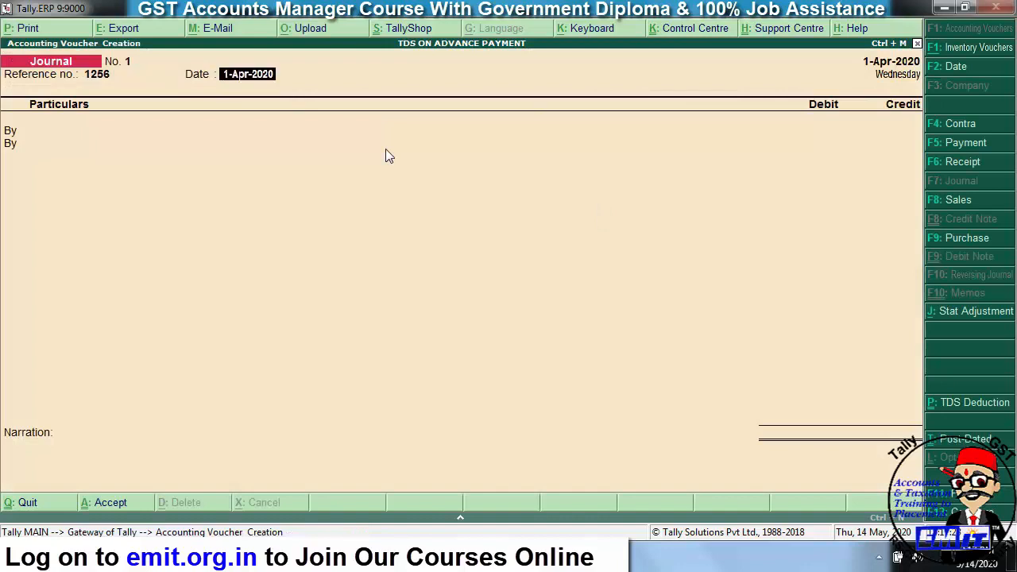
key("Return")
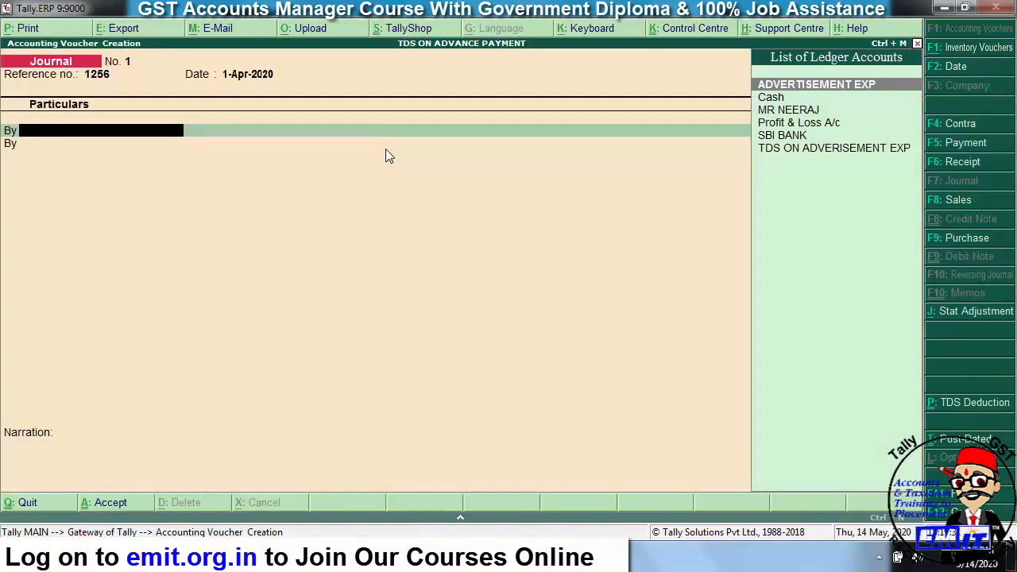
- Debit ADVERTISEMENT EXP by 3,00,000
type("ADV")
key("Return")
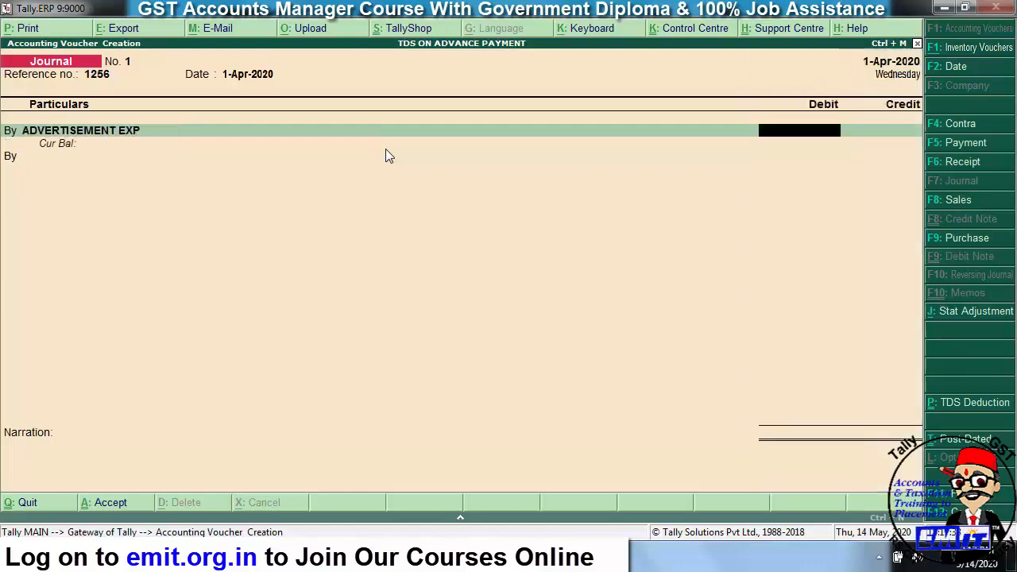
type("300")
type("000")
key("Return")
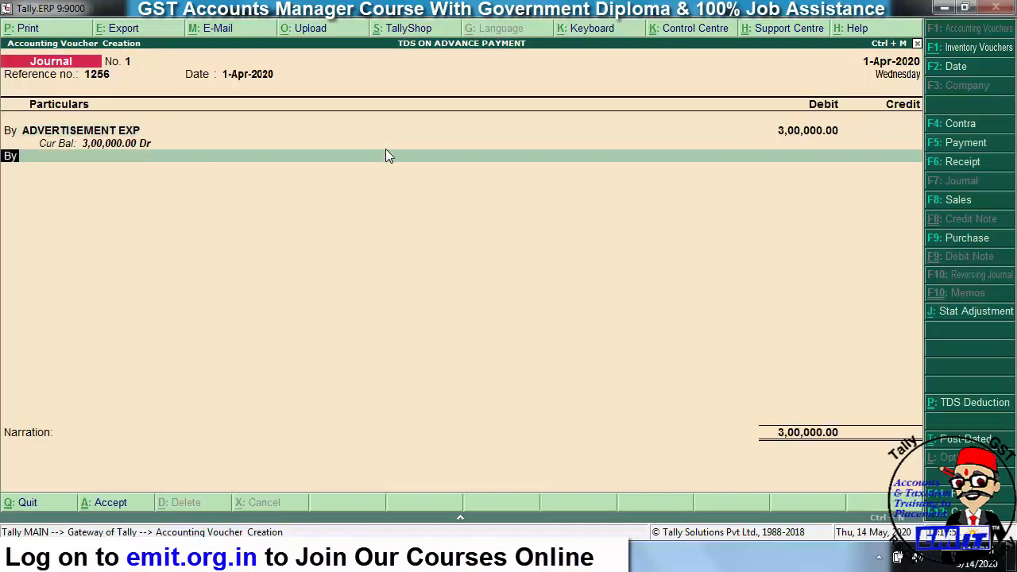
- Credit the party ledger on a To line and set Adjust against advance TDS payment to Yes
key("t")
key("Return")
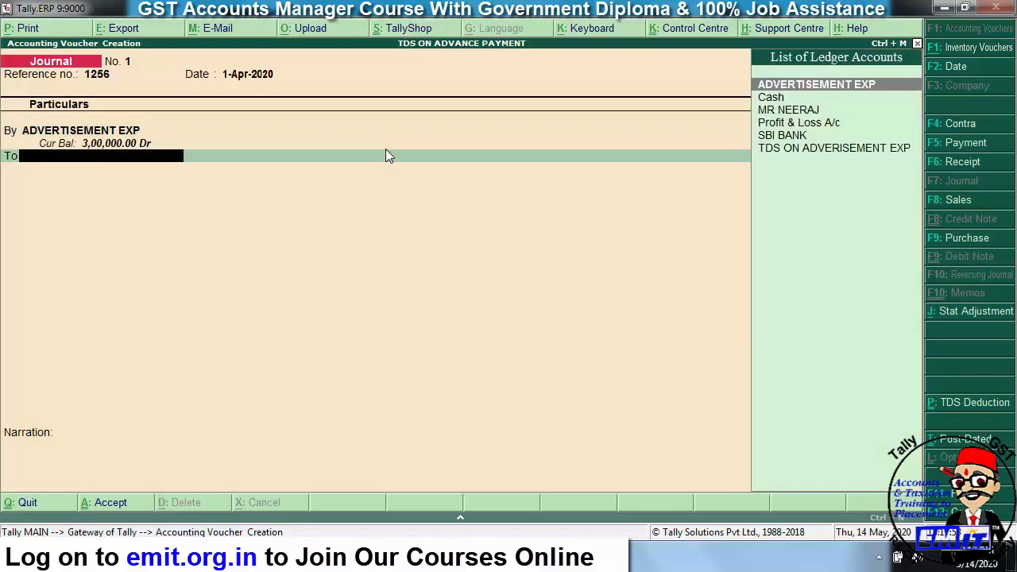
type("MR")
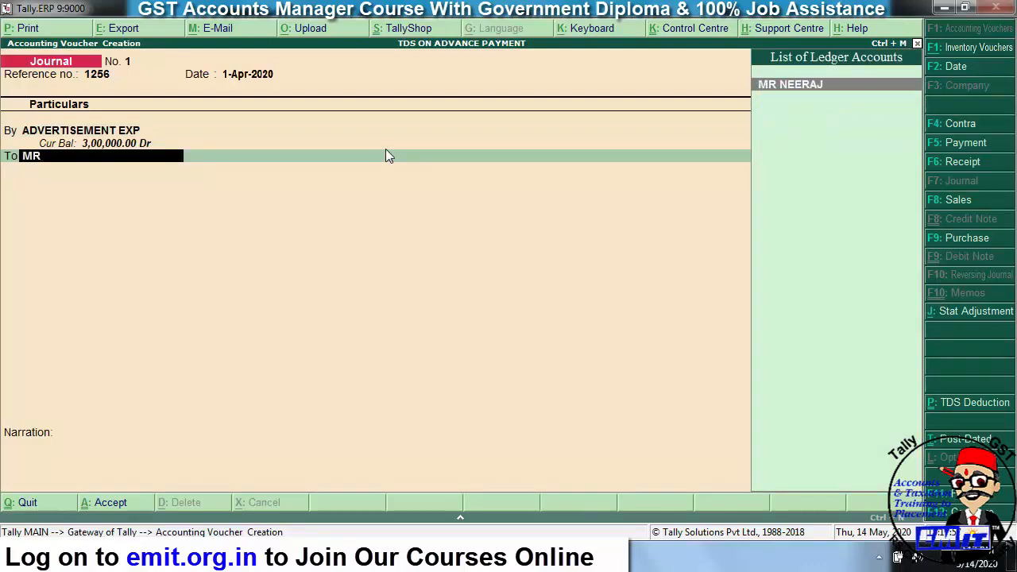
key("Return")
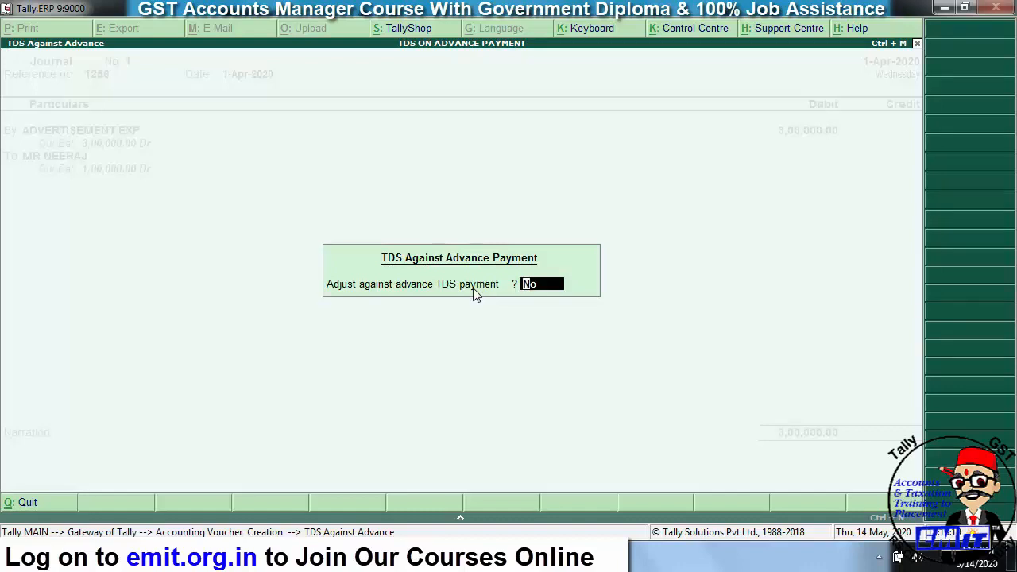
type("y")
key("Return")
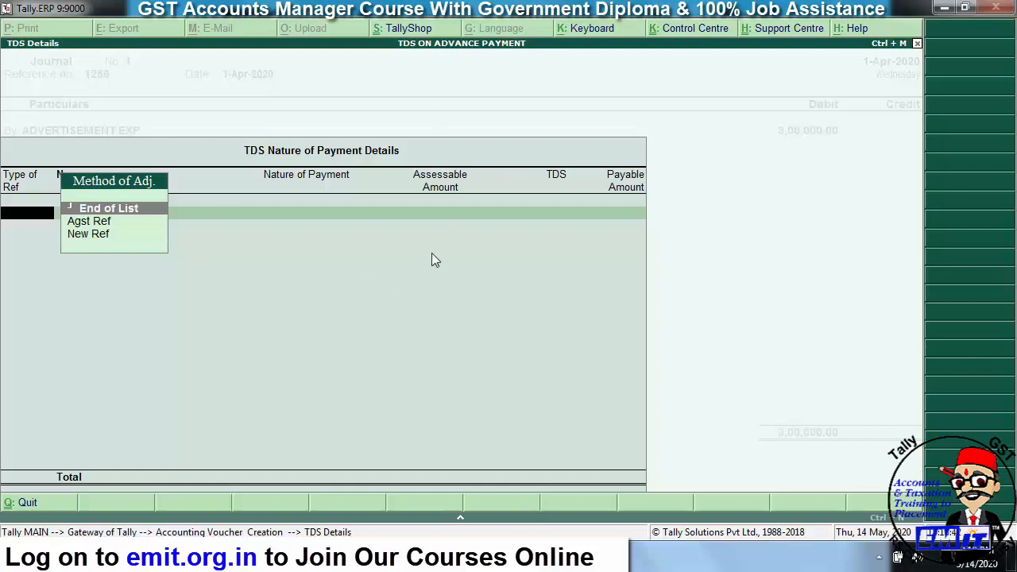
- Adjust 1,00,000 of the assessable amount against the advance bill Pymt / 1 / 1
key("Down")
key("Return")
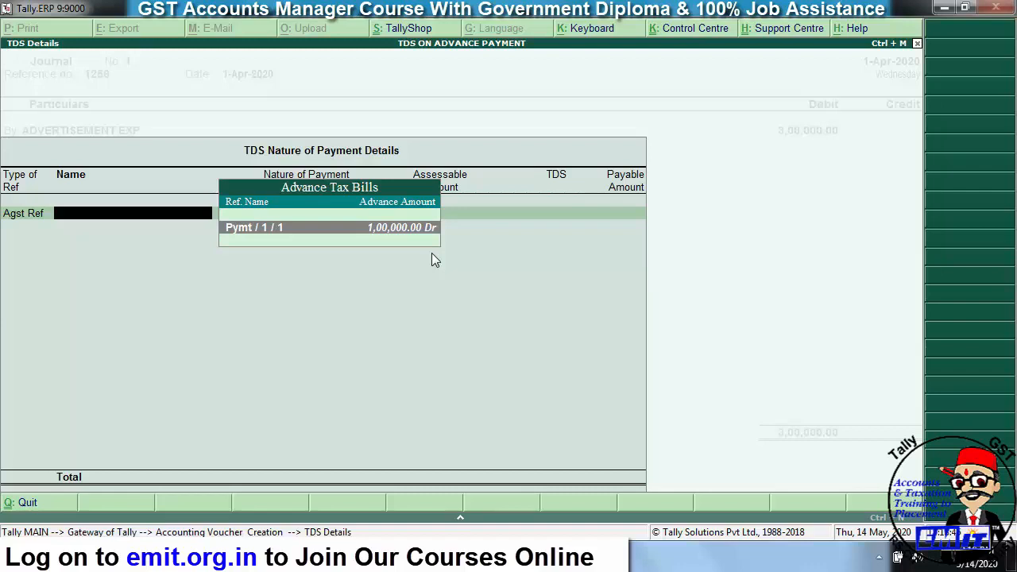
key("Return")
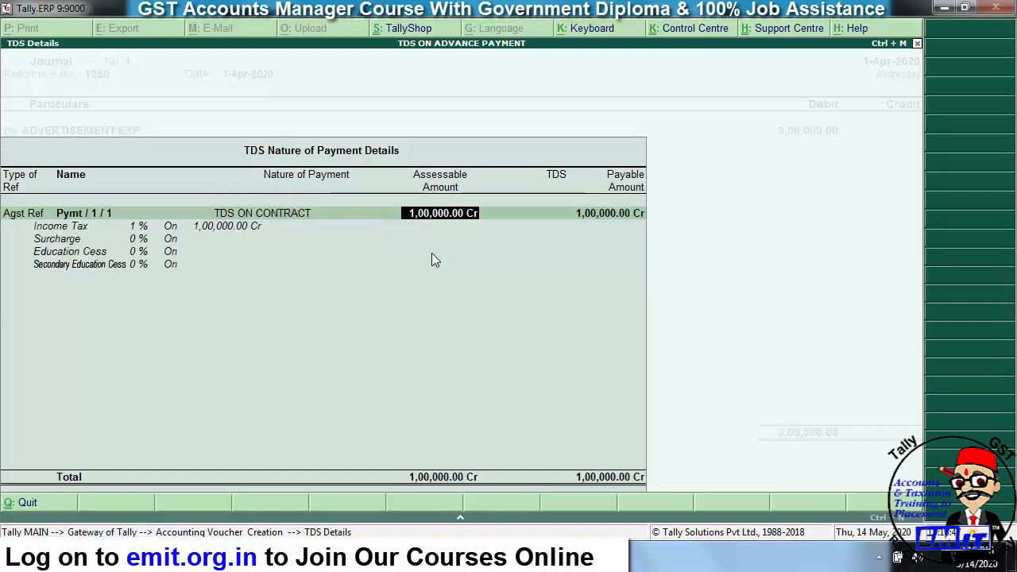
key("Return")
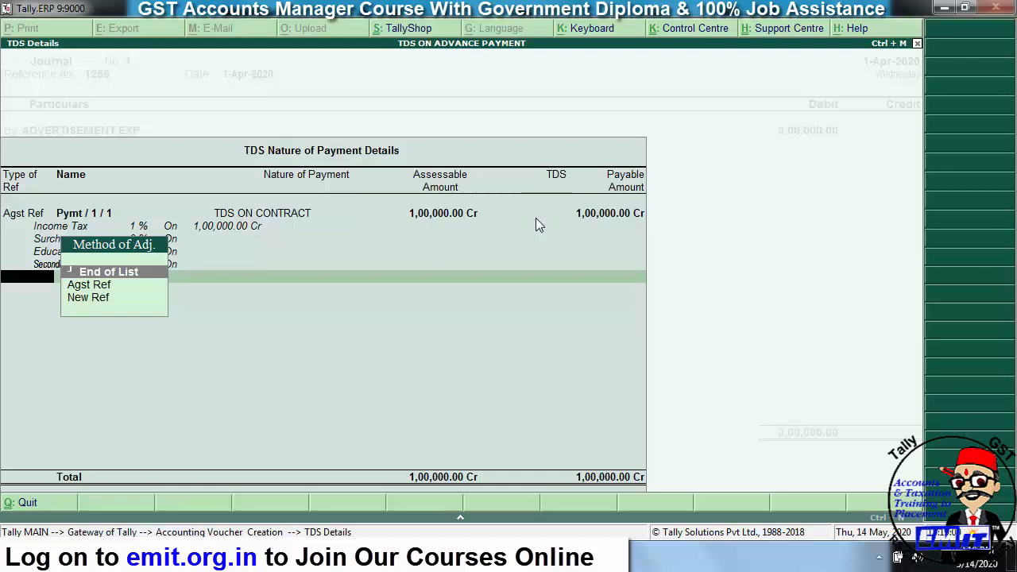
- Add new reference Jrnl/1 under TDS ON CONTRACT for the remaining amount and accept the TDS details
key("Down")
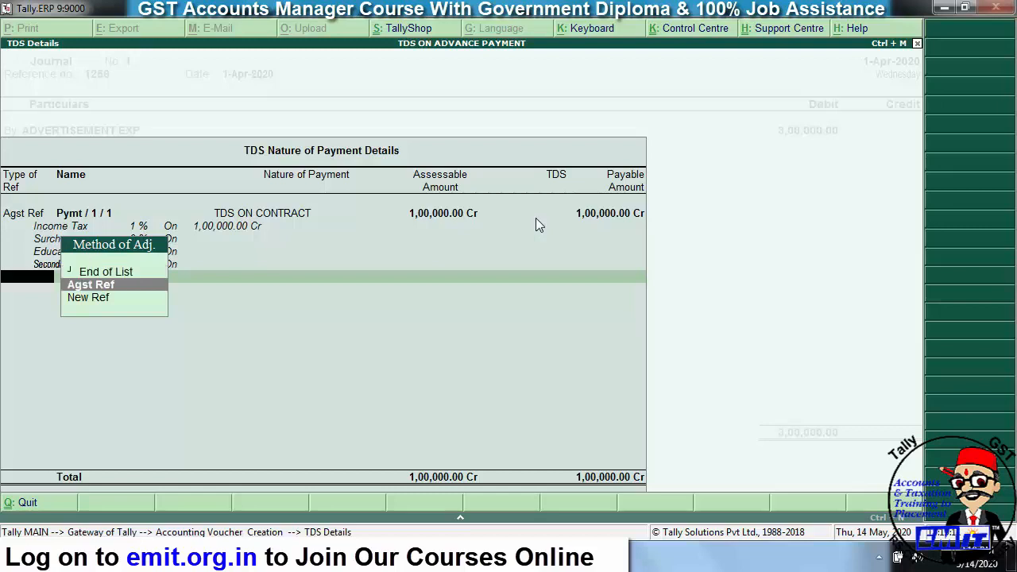
key("Down")
key("Return")
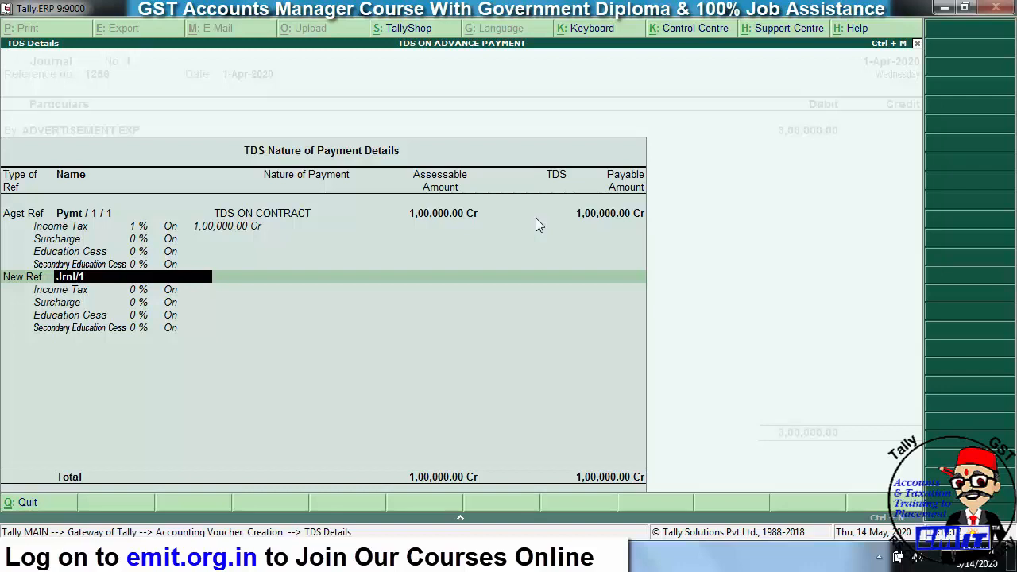
key("Return")
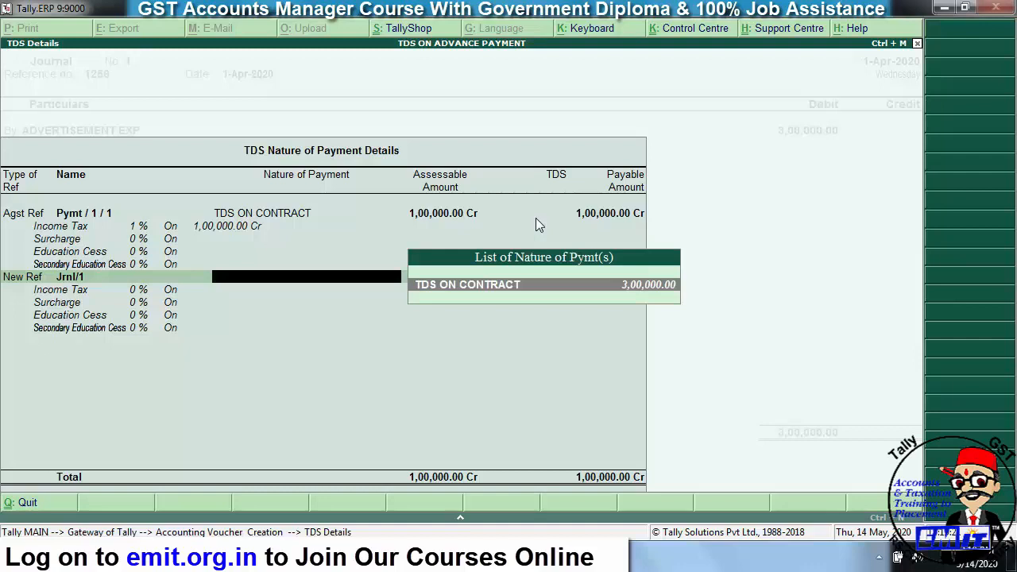
key("Return")
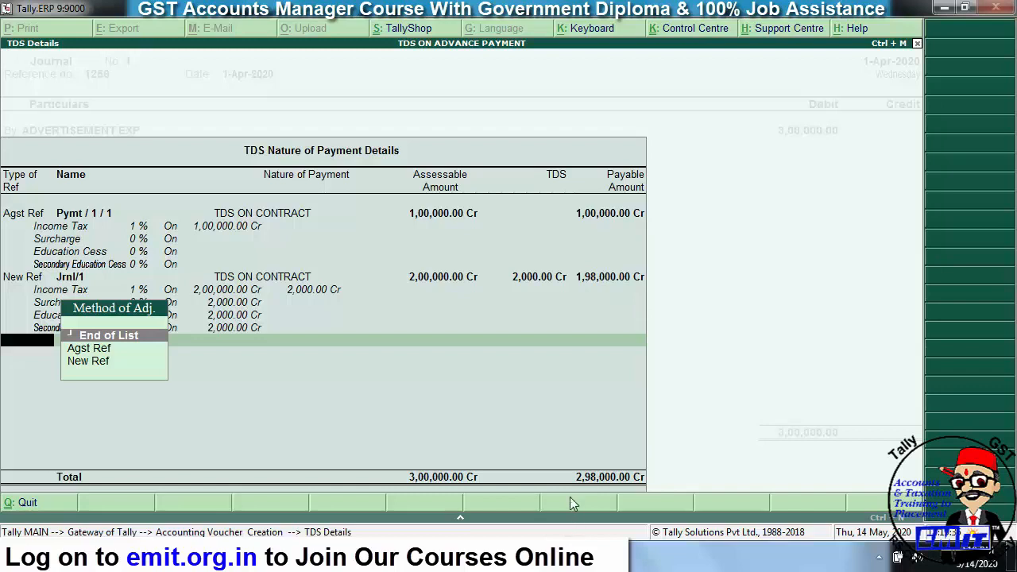
key("Return")
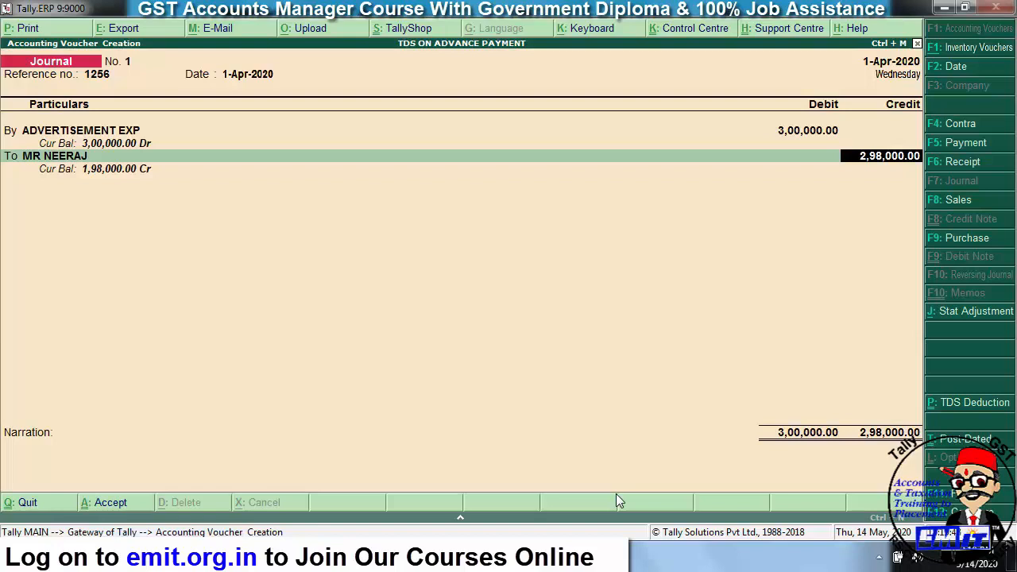
- Allocate 1,00,000.00 Cr of the party's credit against advance bill ADV/01
key("Return")
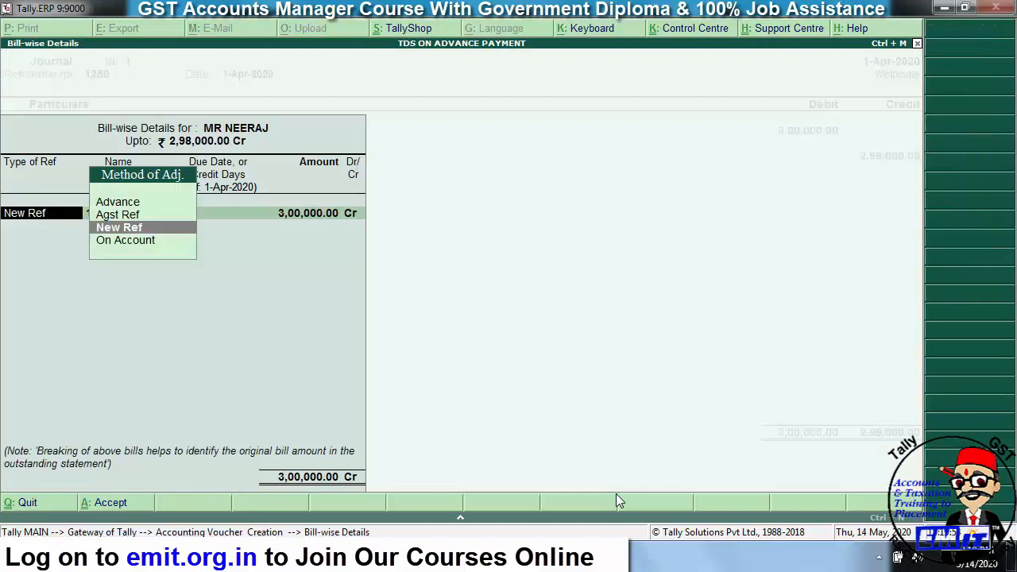
key("Up")
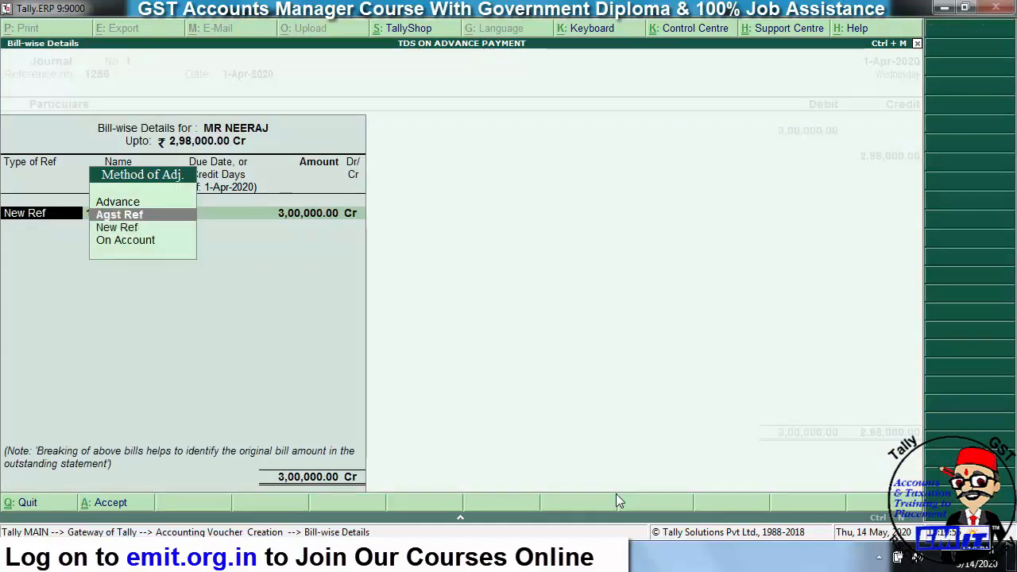
key("Return")
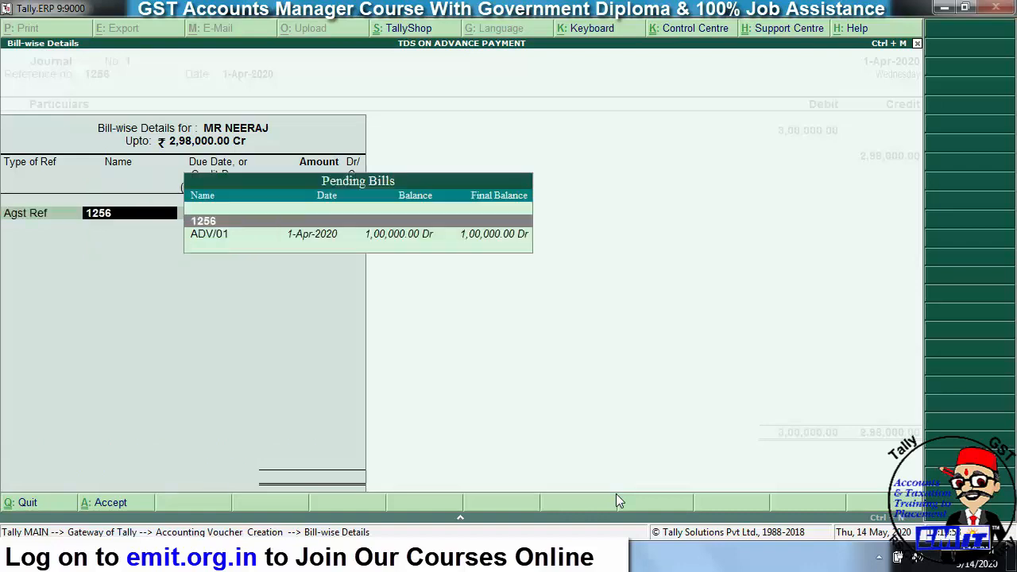
key("Down")
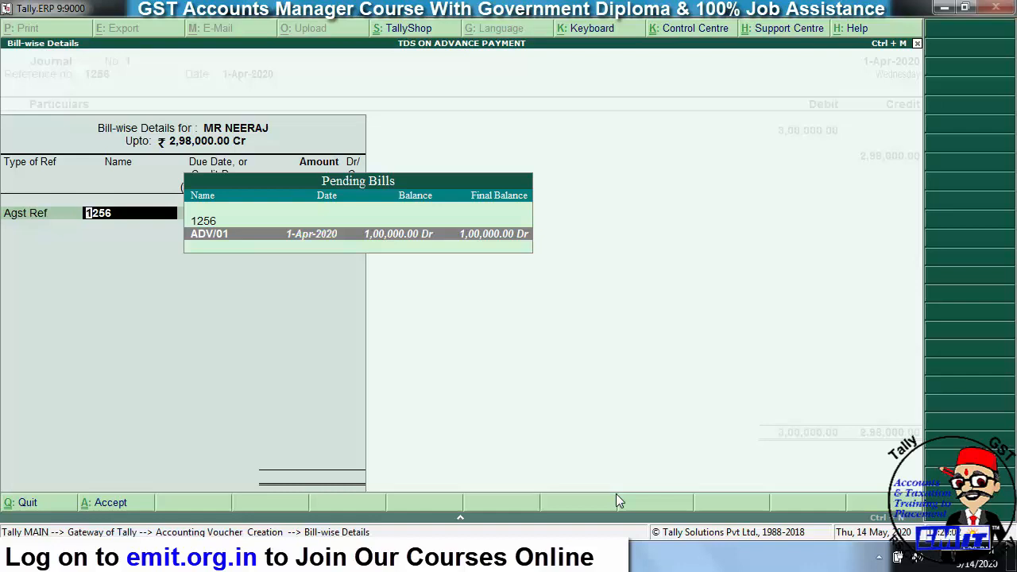
key("Return")
key("Return")
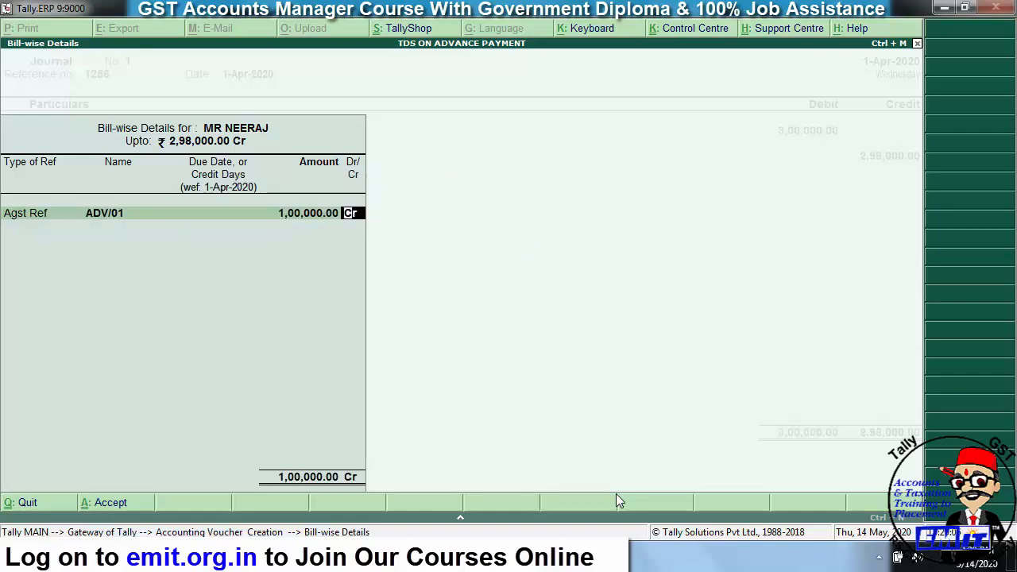
key("Return")
- Allocate the remaining 1,98,000.00 Cr as new reference 1256
key("Down")
key("Return")
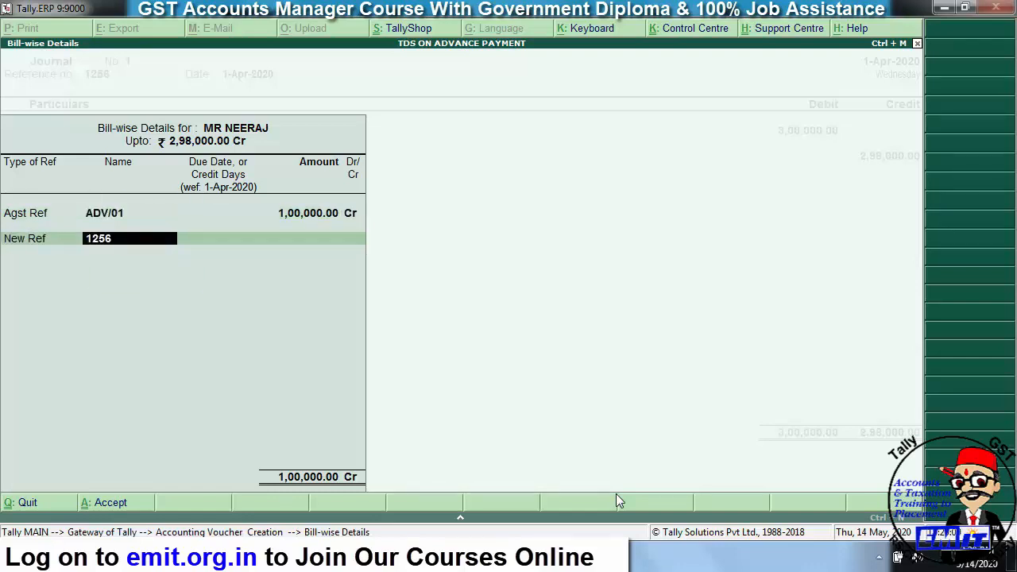
key("Return")
key("Return")
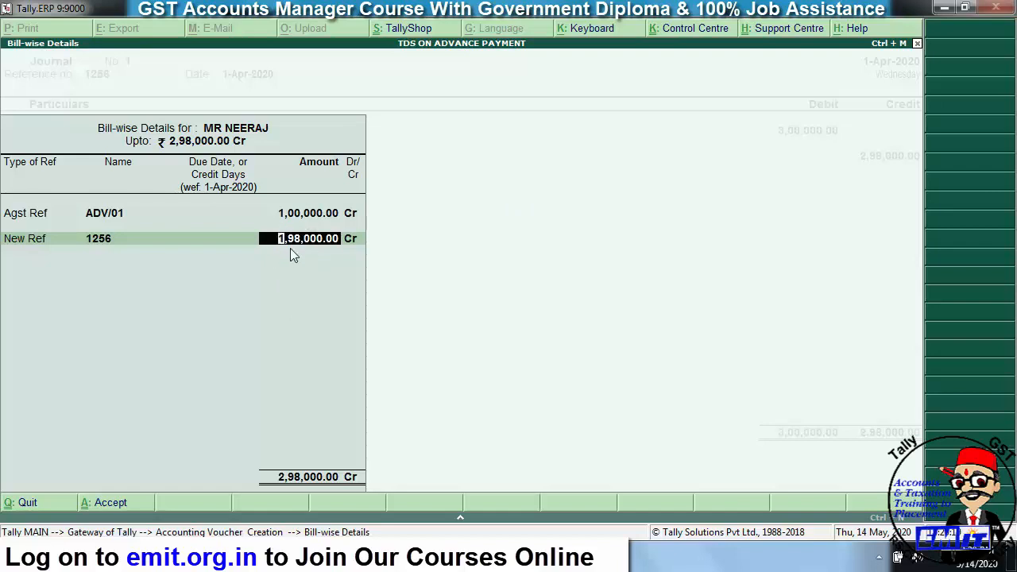
key("Return")
key("Return")
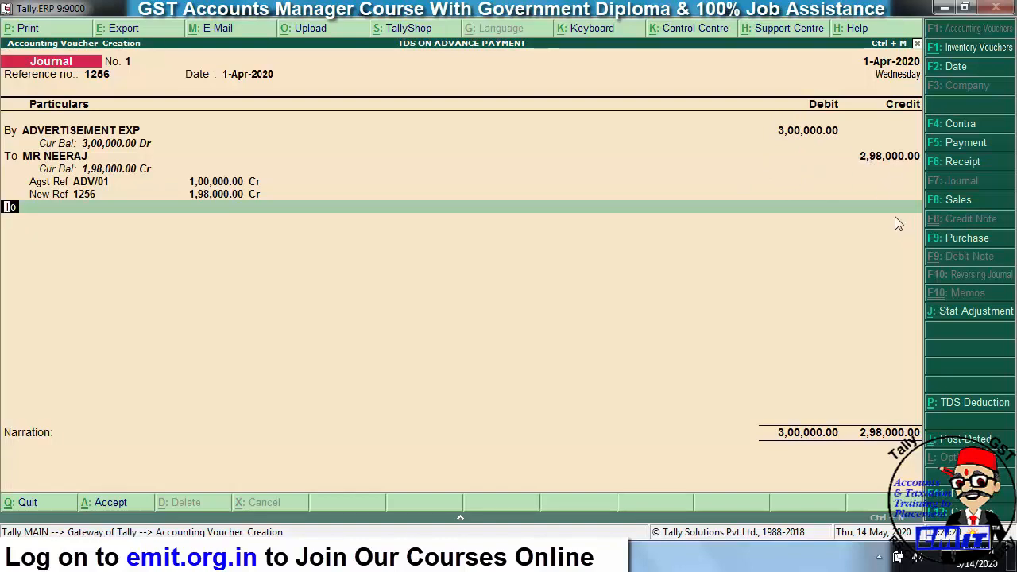
- Credit TDS ON ADVERISEMENT EXP with 2,000.00, balancing the journal at 3,00,000.00
key("Return")
type("TDS")
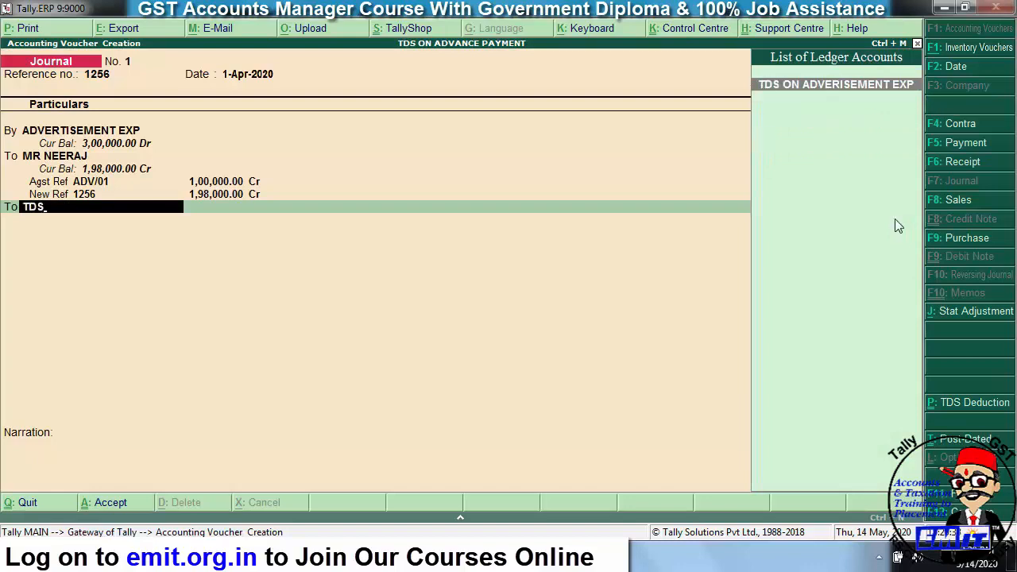
key("Return")
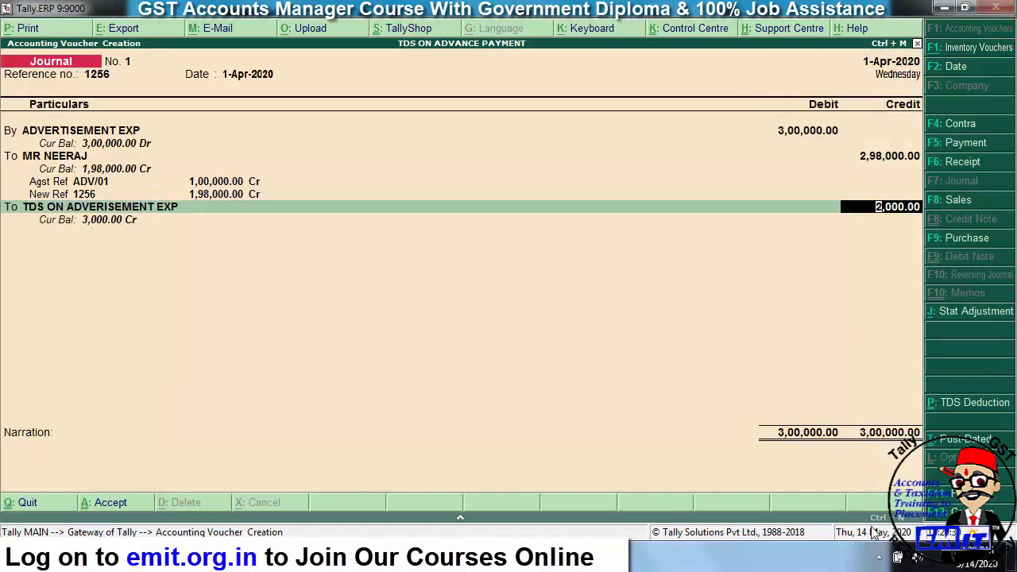
key("Return")
key("Return")
key("Return")
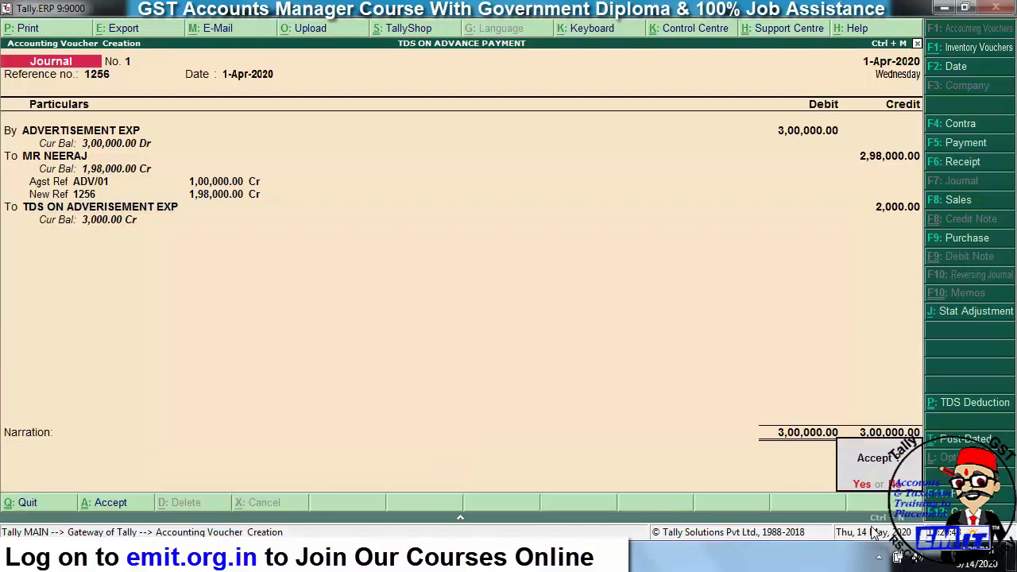
- Save the journal, leave voucher entry, and open the Balance Sheet in detailed view
key("y")
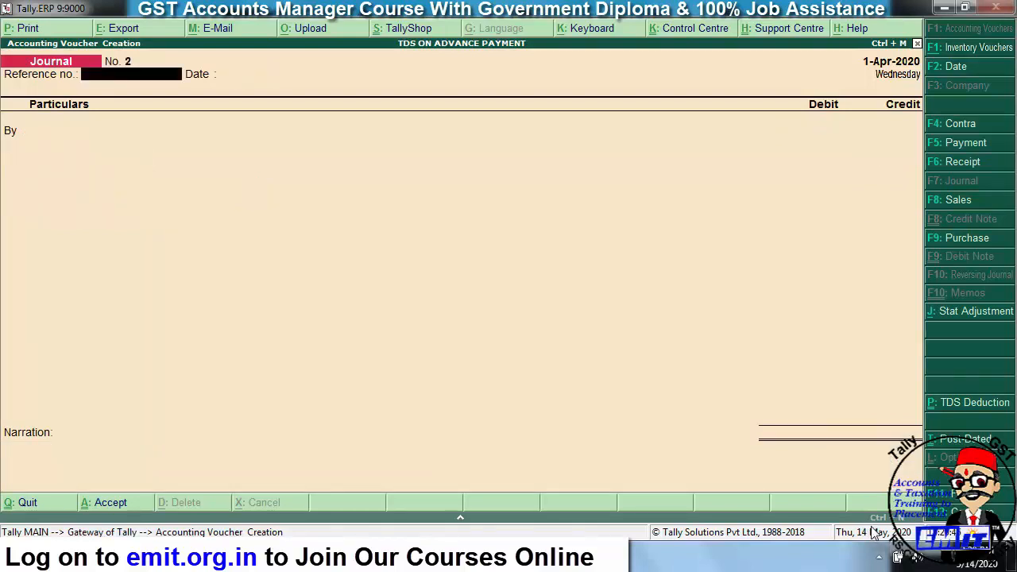
key("Escape")
key("y")
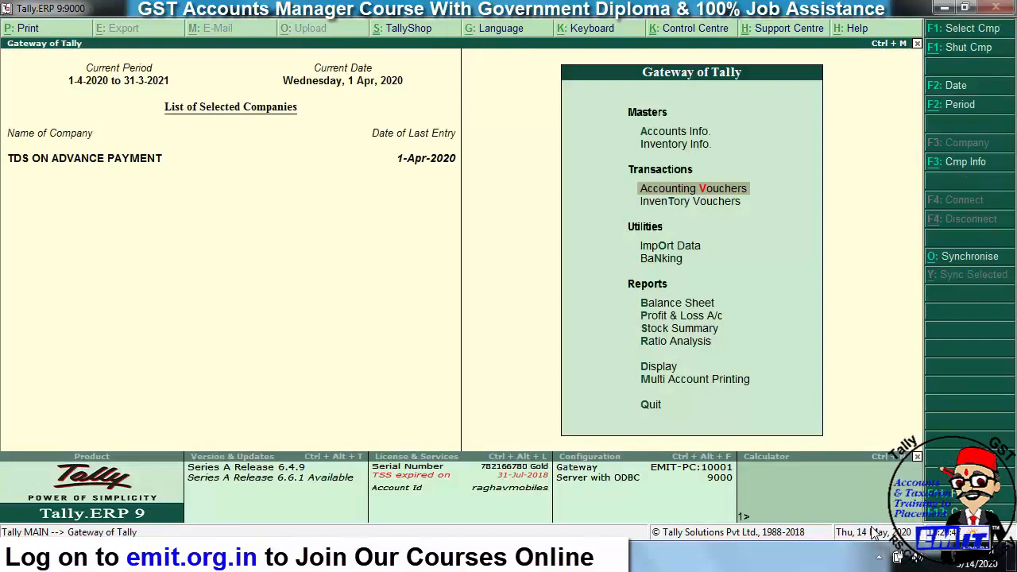
key("Down")
key("Down")
key("Down")
key("Down")
key("Return")
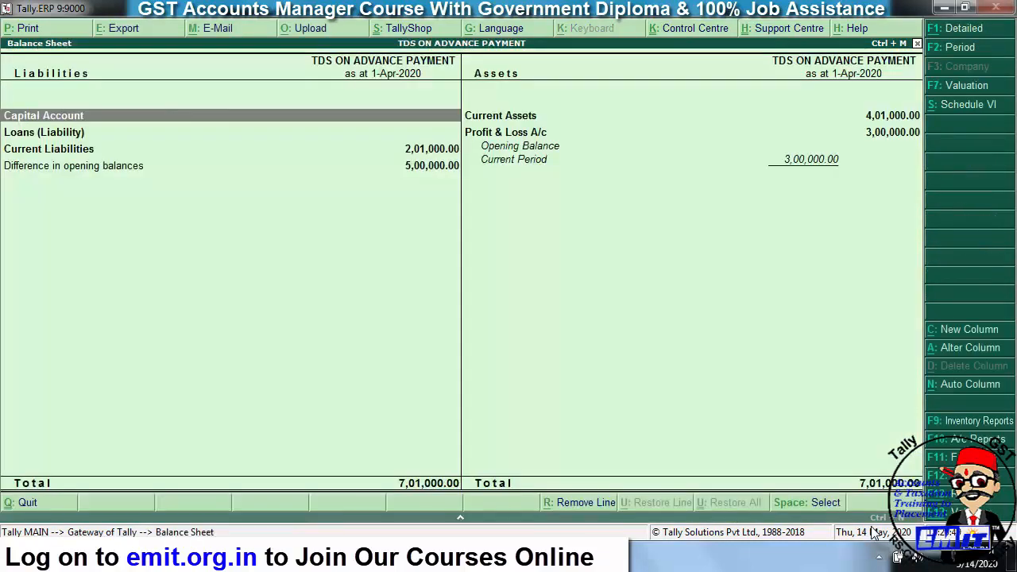
key("alt+F1")
- Drill into TDS ON ADVERISEMENT EXP's April vouchers to confirm 3,000.00 Cr, then return to Gateway
key("Down")
key("Down")
key("Down")
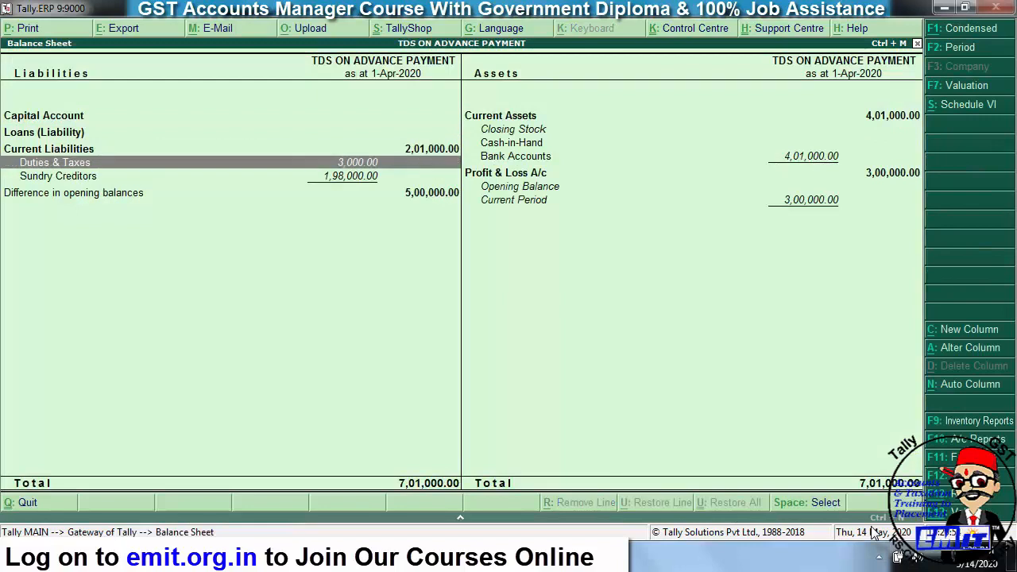
key("Return")
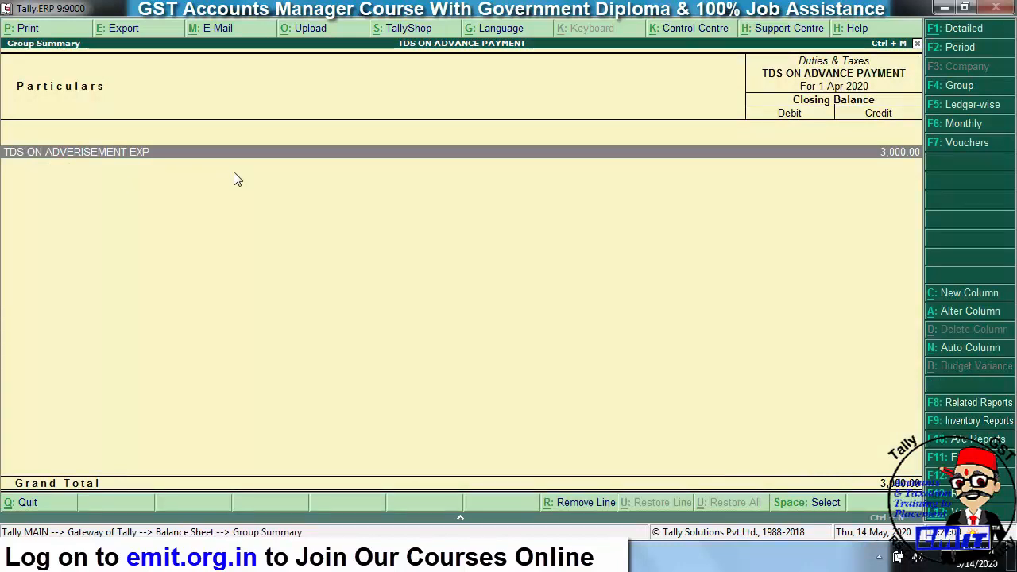
key("Return")
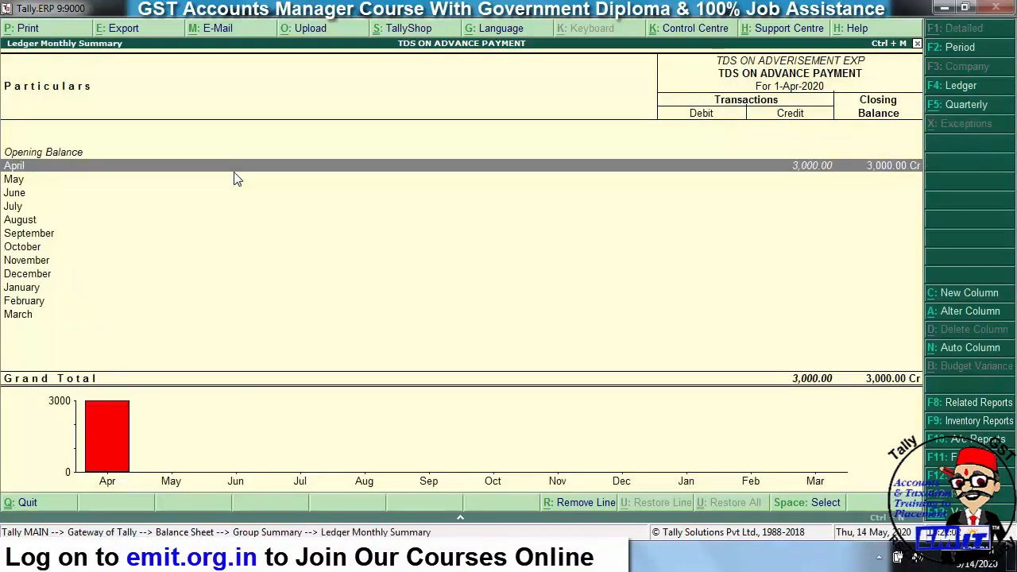
key("Return")
key("Down")
key("Up")
key("Down")
key("Up")
key("Down")
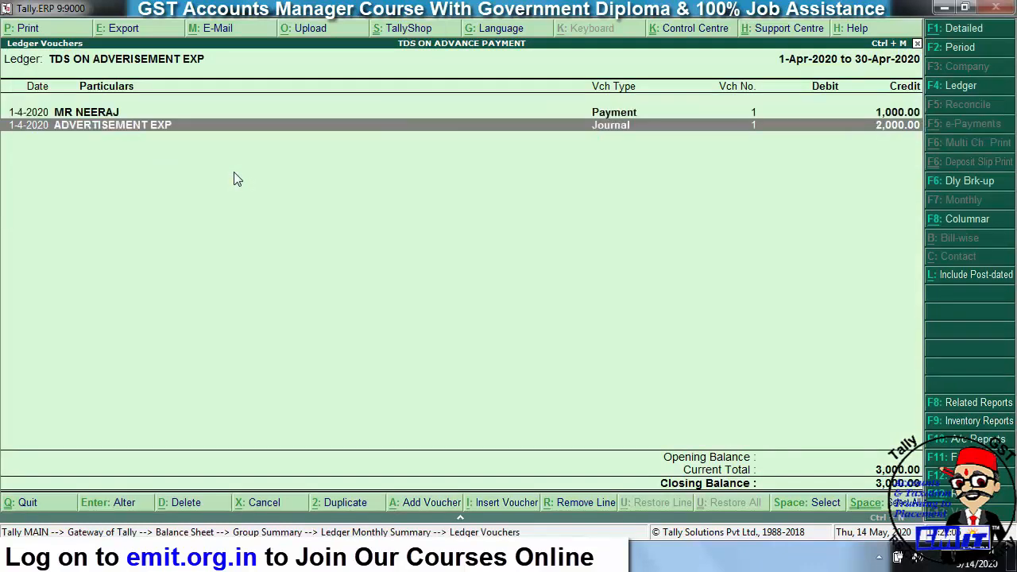
key("Escape")
key("Escape")
key("Escape")
key("Escape")
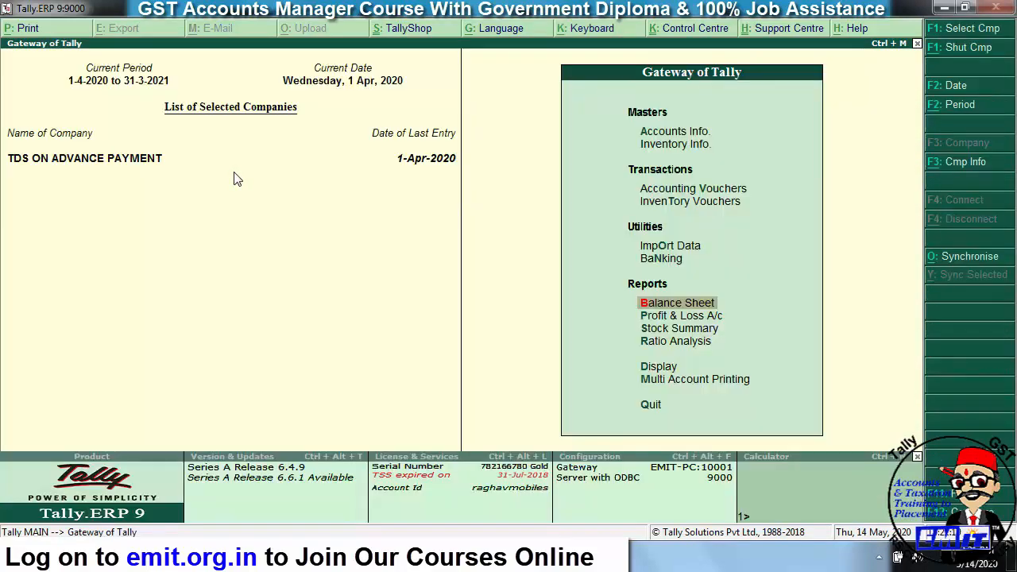
- Open Form 26Q, review 3,000.00 TDS deducted on 3,00,000.00, and return to TDS Return
key("Down")
key("Down")
key("Down")
key("Down")
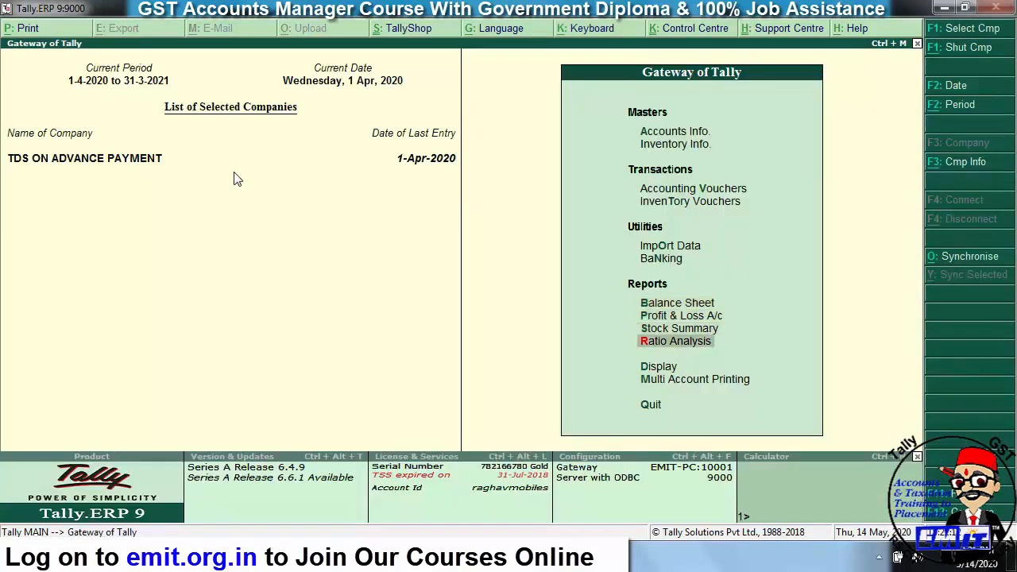
key("Return")
key("Down")
key("Down")
key("Down")
key("Down")
key("Down")
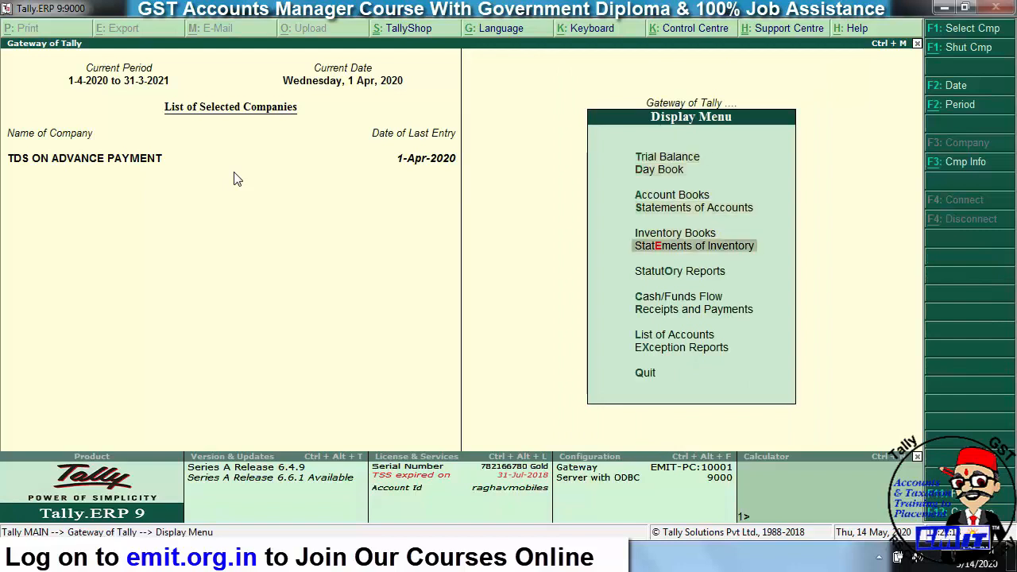
key("Down")
key("Return")
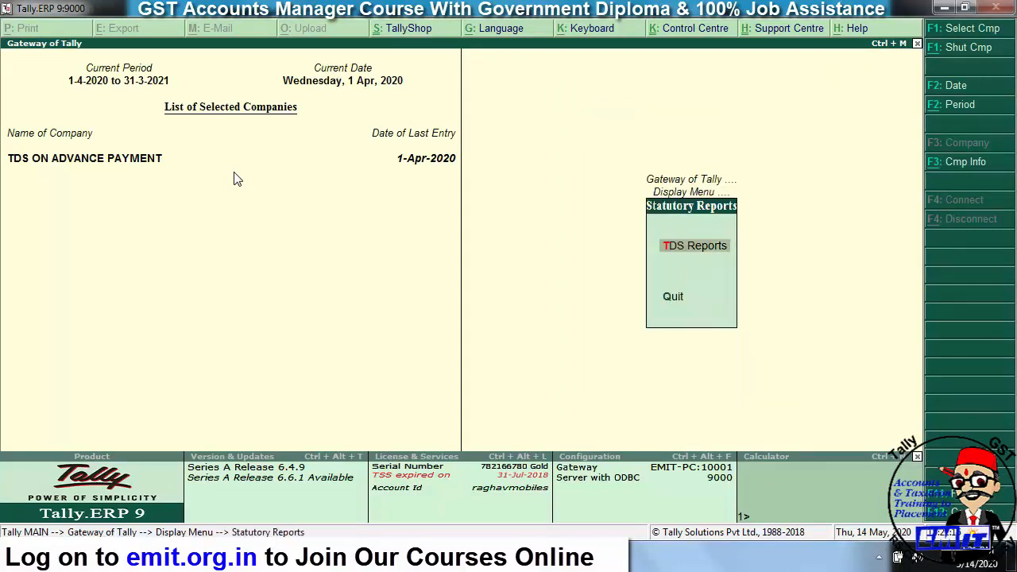
key("Return")
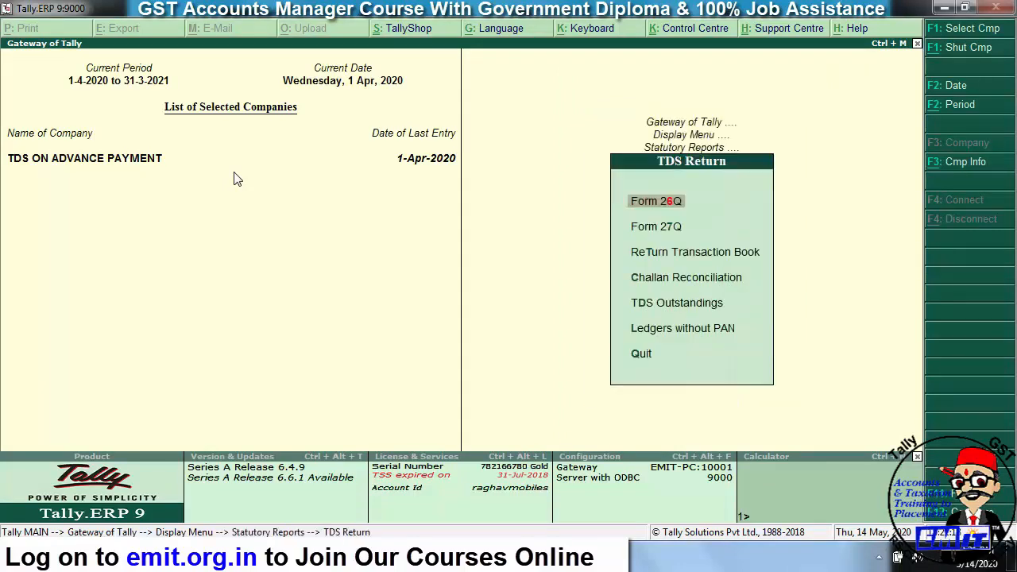
key("Return")
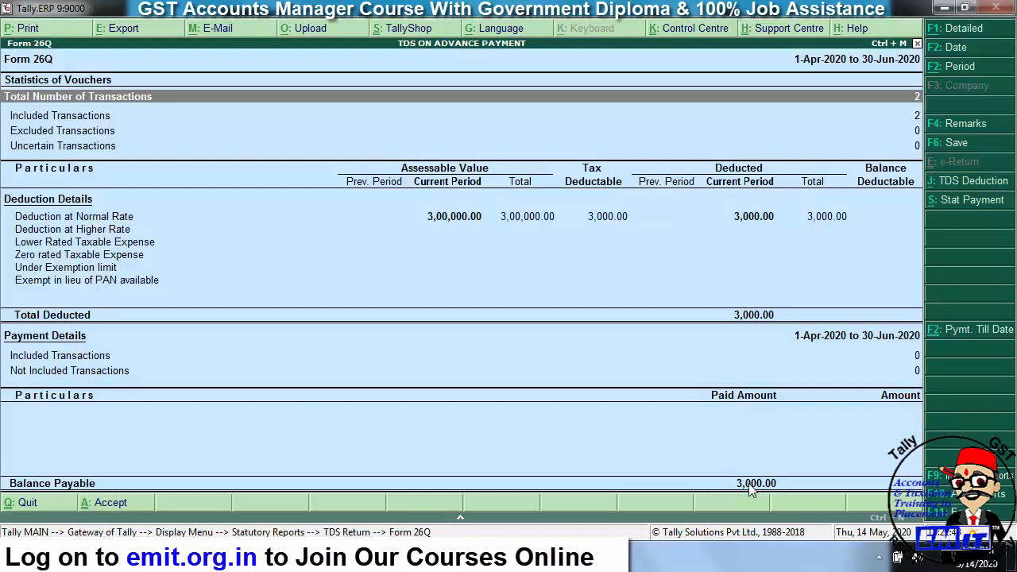
key("Escape")
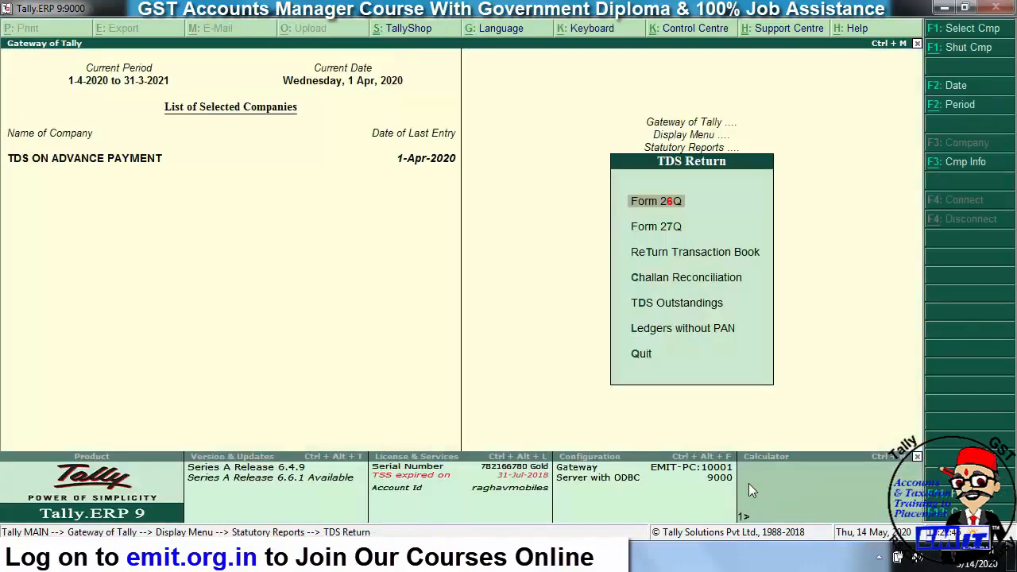
- Check TDS Outstandings showing 3,000.00 pending under TDS ON CONTRACT, due 7-May-2020, then exit
key("Down")
key("Down")
key("Down")
key("Down")
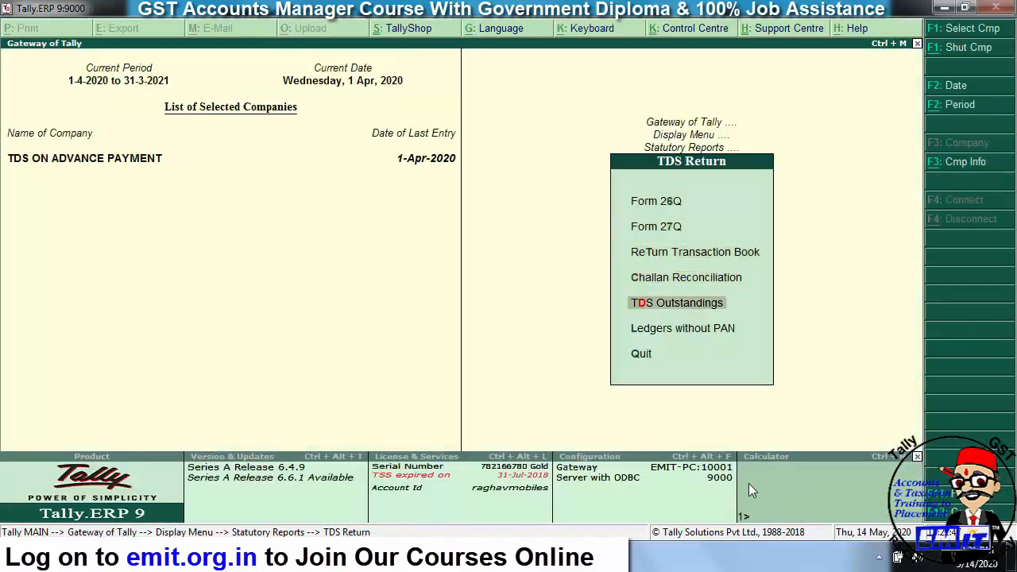
key("Return")
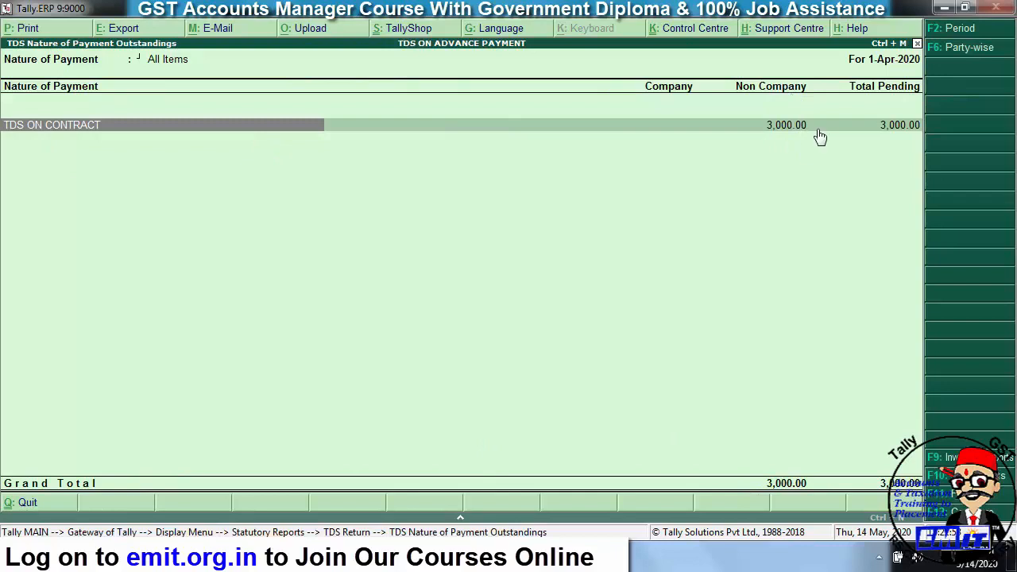
left_click(903, 129)
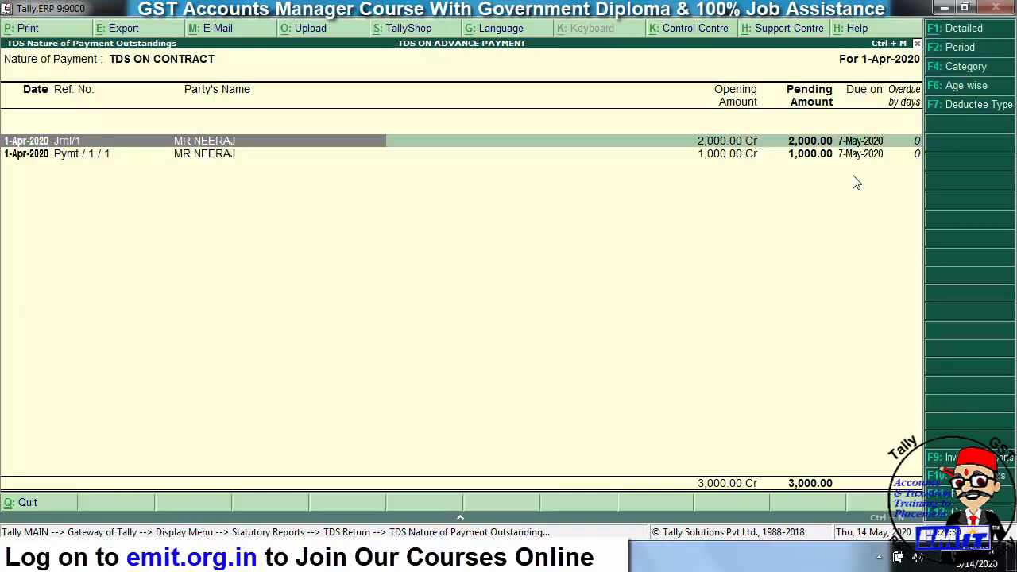
key("Escape")
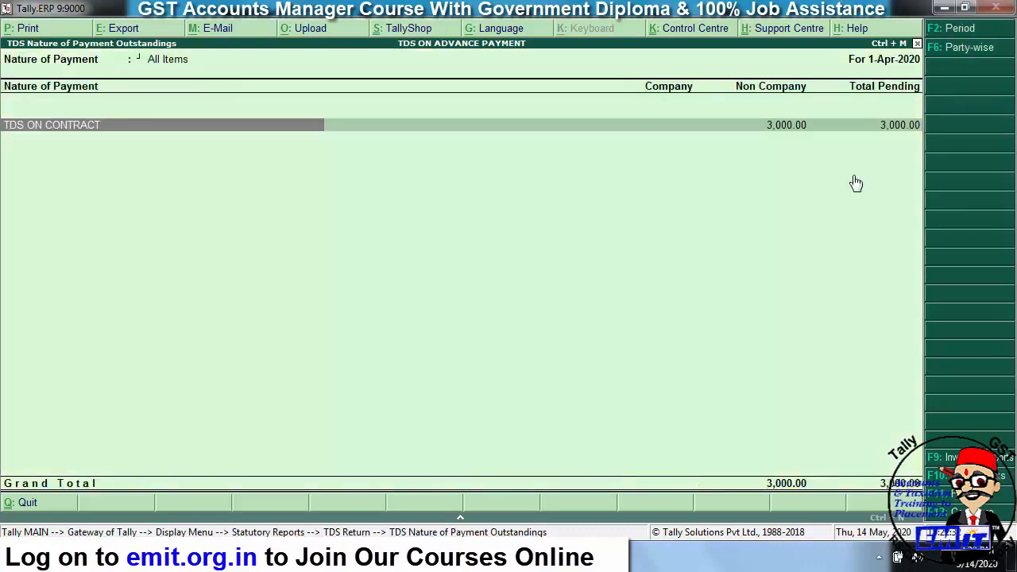
key("Escape")
key("Escape")
key("Escape")
key("Escape")
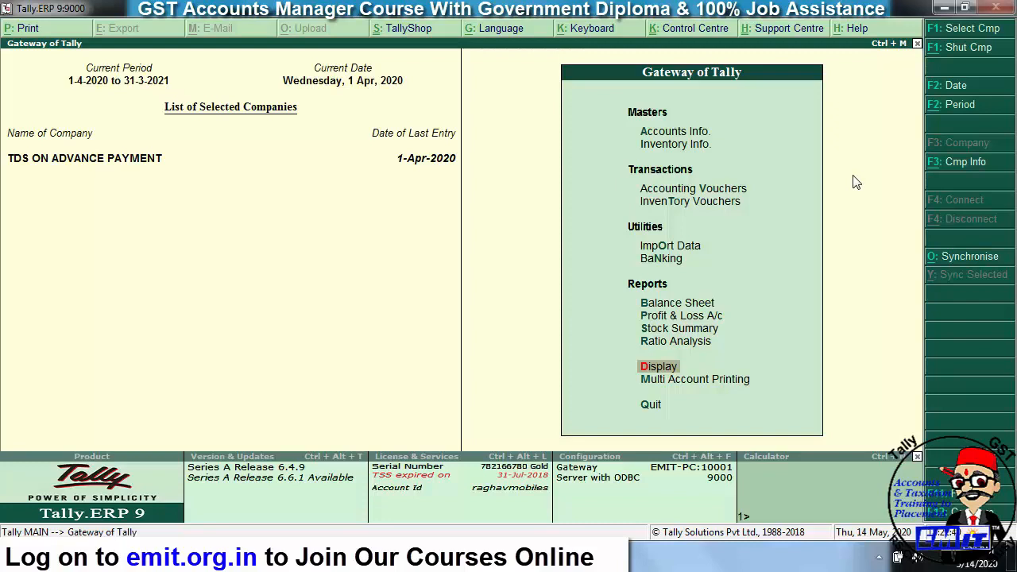
- Display the party's ledger bill-wise, showing bill 1256 with 1,98,000.00 Cr pending
key("d")
key("Down")
key("Down")
key("Return")
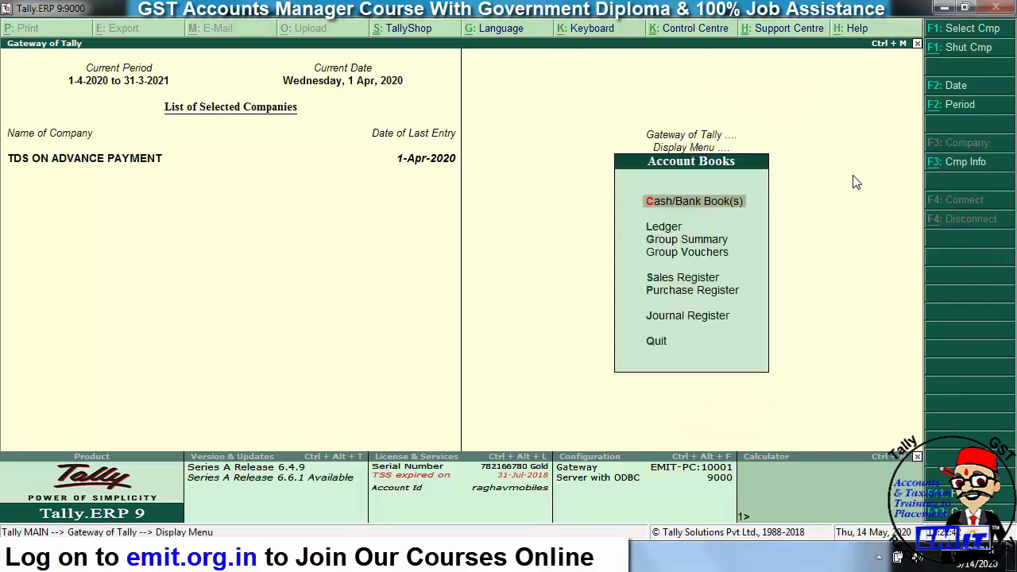
key("Down")
key("Return")
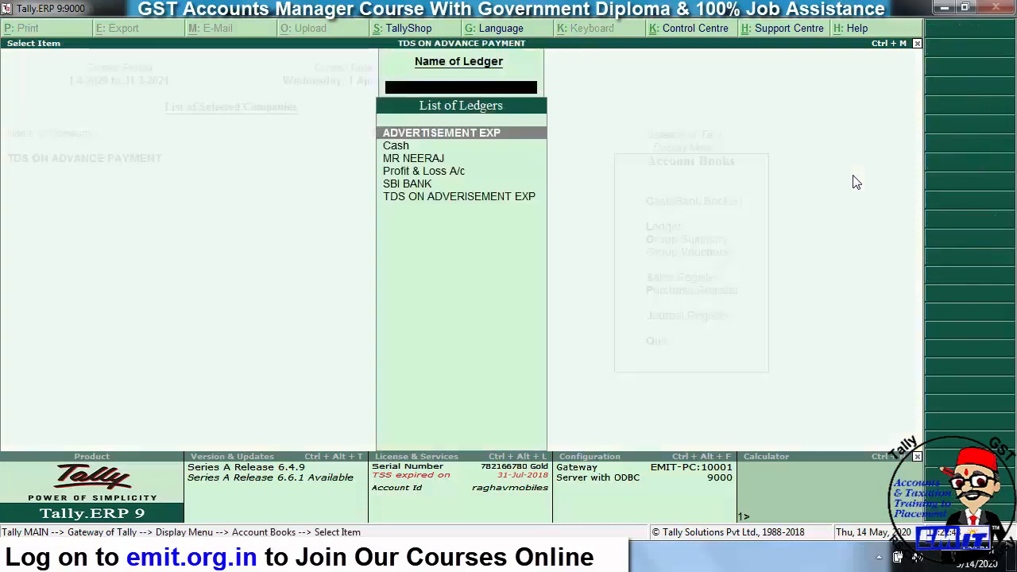
key("Down")
key("Down")
key("Return")
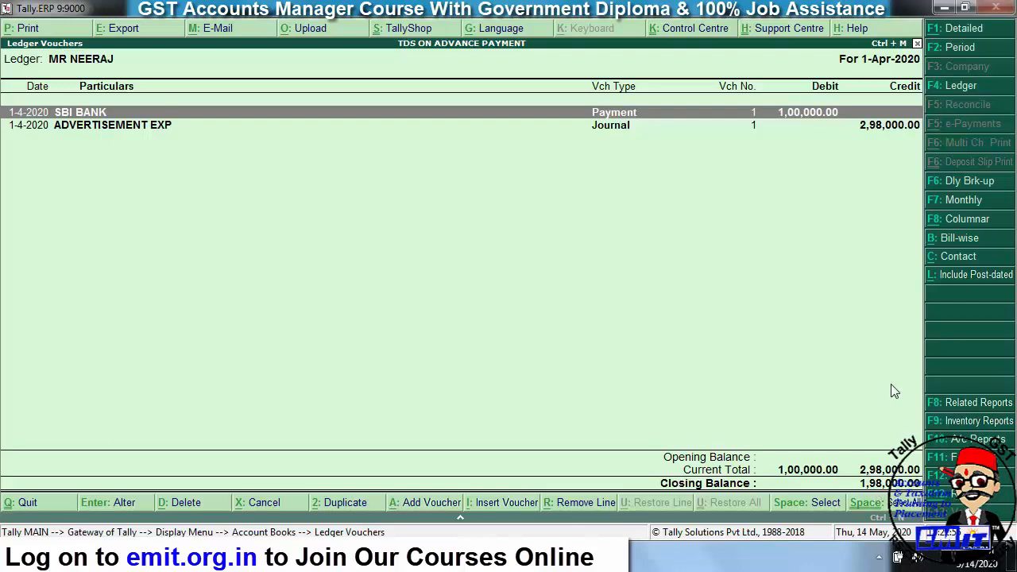
key("alt+b")
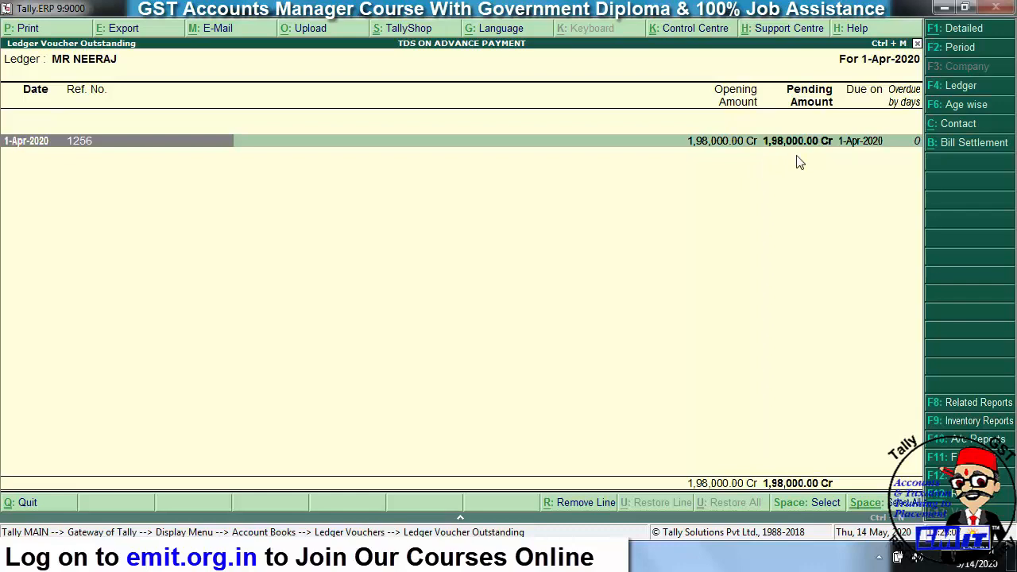
- Start a new Payment voucher No. 2 dated 1-Apr-2020 in Accounting Vouchers
key("Escape")
key("Escape")
key("Escape")
key("Escape")
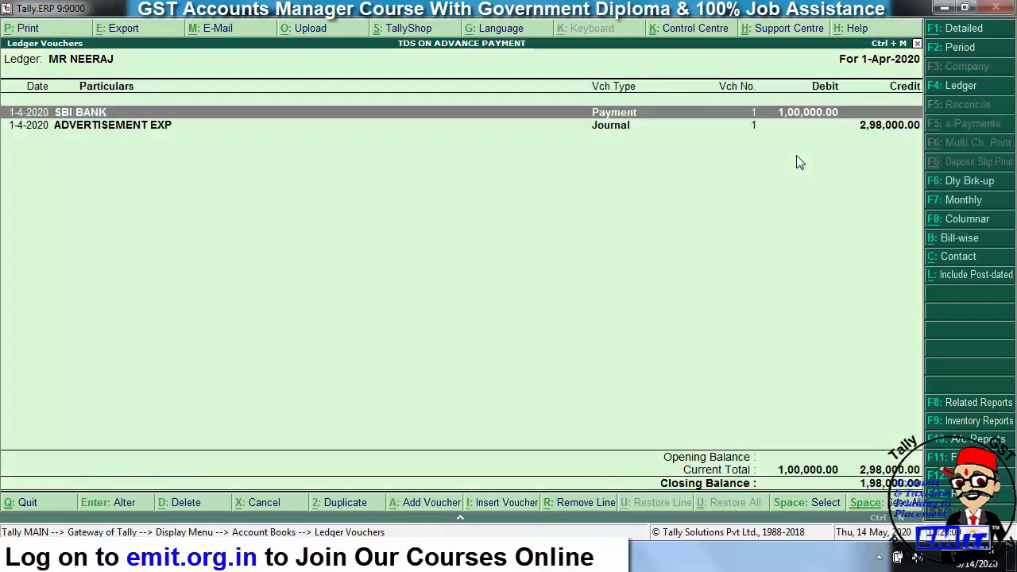
key("Escape")
key("Escape")
key("Down")
key("Down")
key("Return")
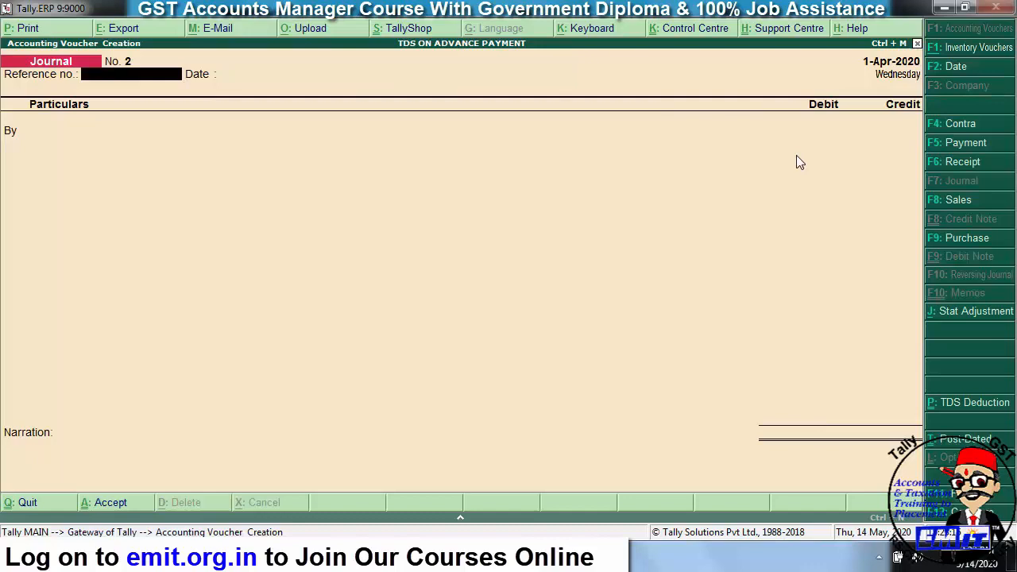
key("F5")
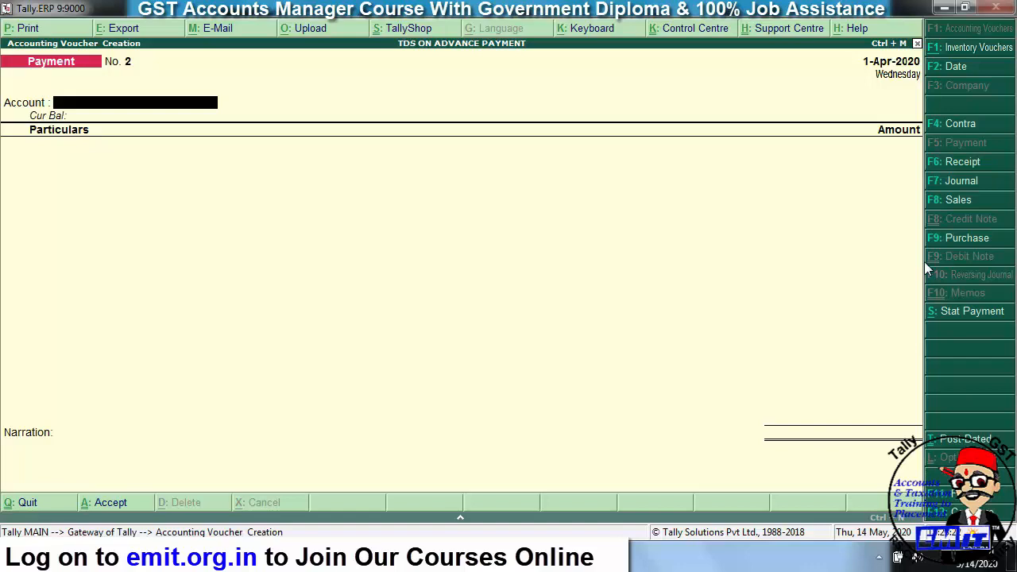
- Start a TDS statutory payment for the period 1-Apr-2020 to 30-Apr-2020
left_click(951, 314)
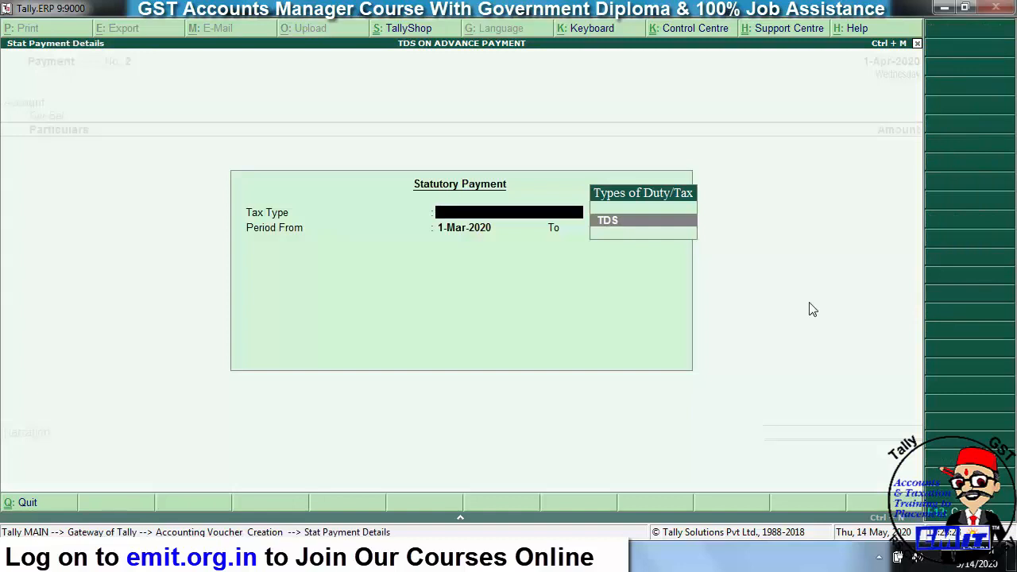
key("Return")
type("1-4")
key("Return")
type("30-")
key("Return")
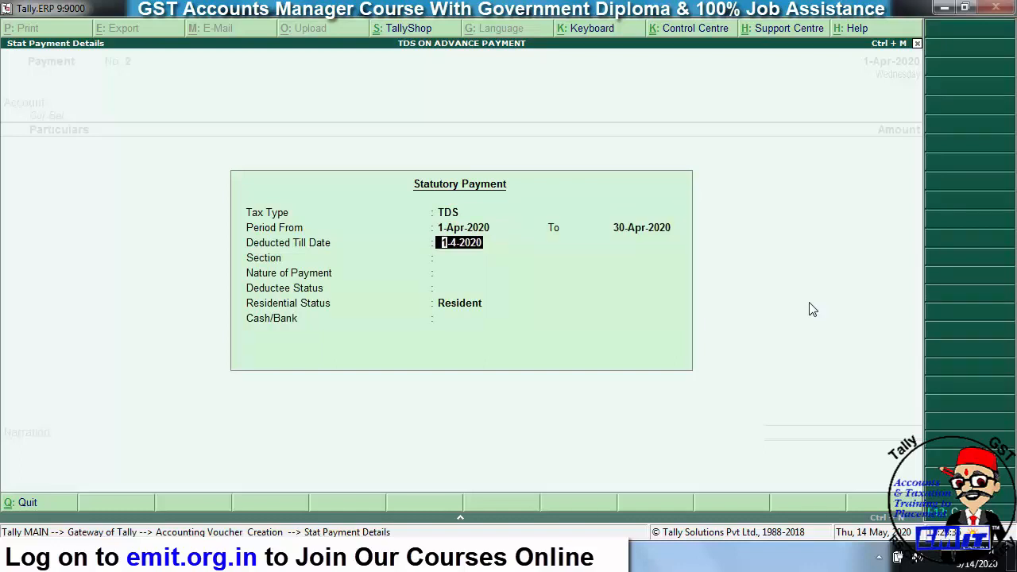
key("shift+Tab")
type("1-5")
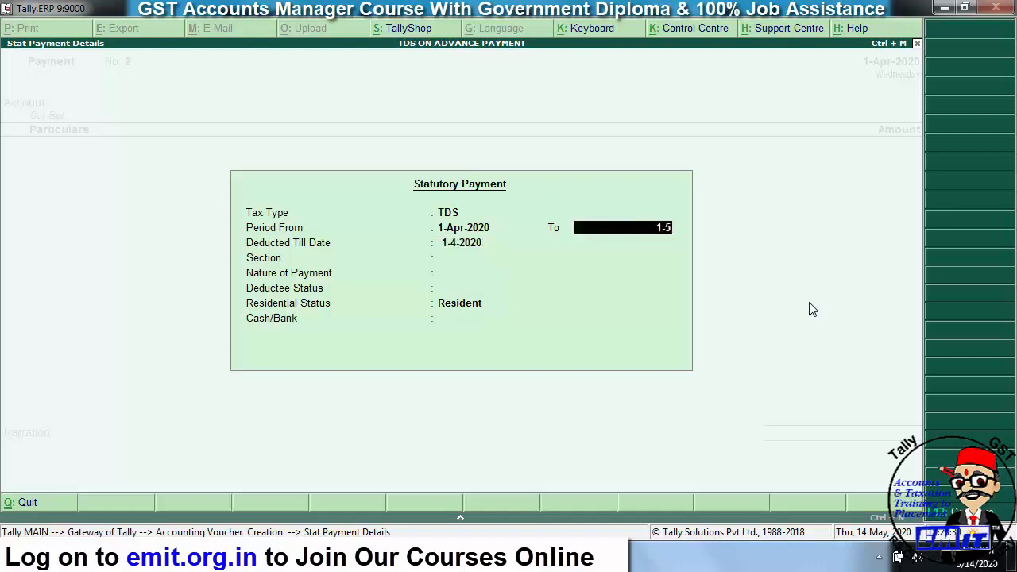
key("Return")
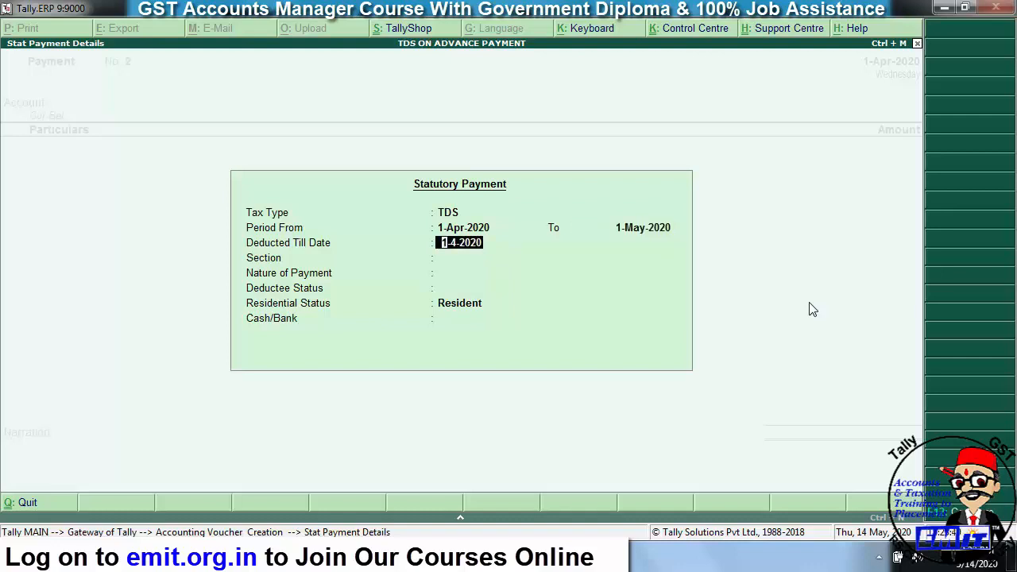
key("shift+Tab")
type("30-4")
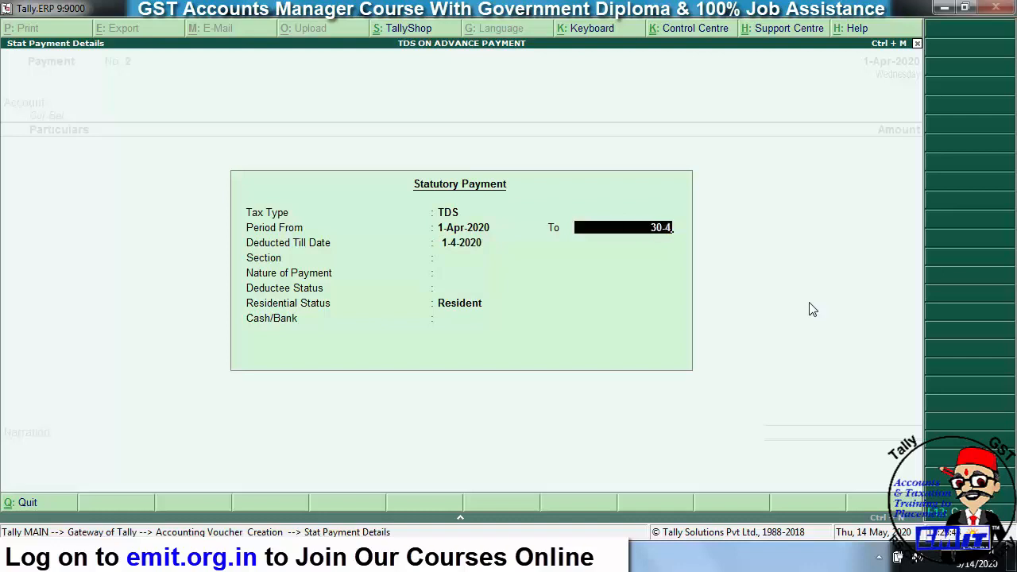
key("Return")
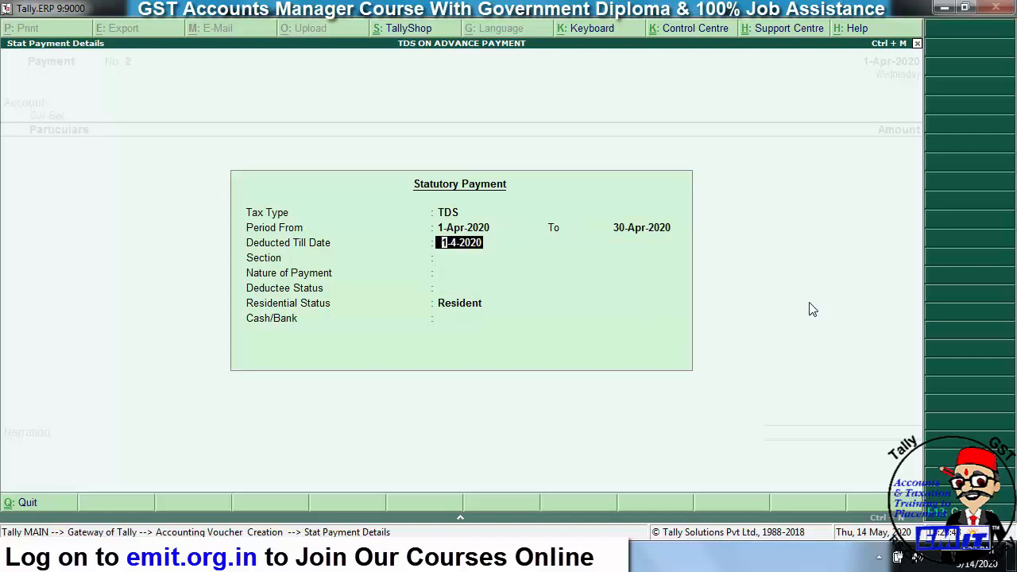
type("30")
type("-4")
type("-2020")
type("1-4")
key("Return")
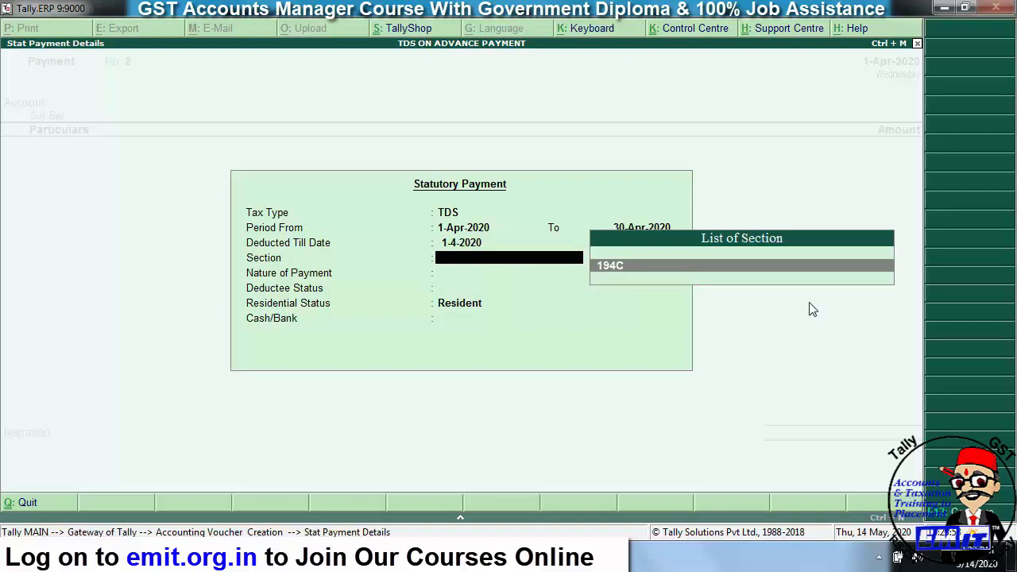
- Choose section 194C, TDS ON CONTRACT, All Items for both statuses, and SBI BANK
key("Return")
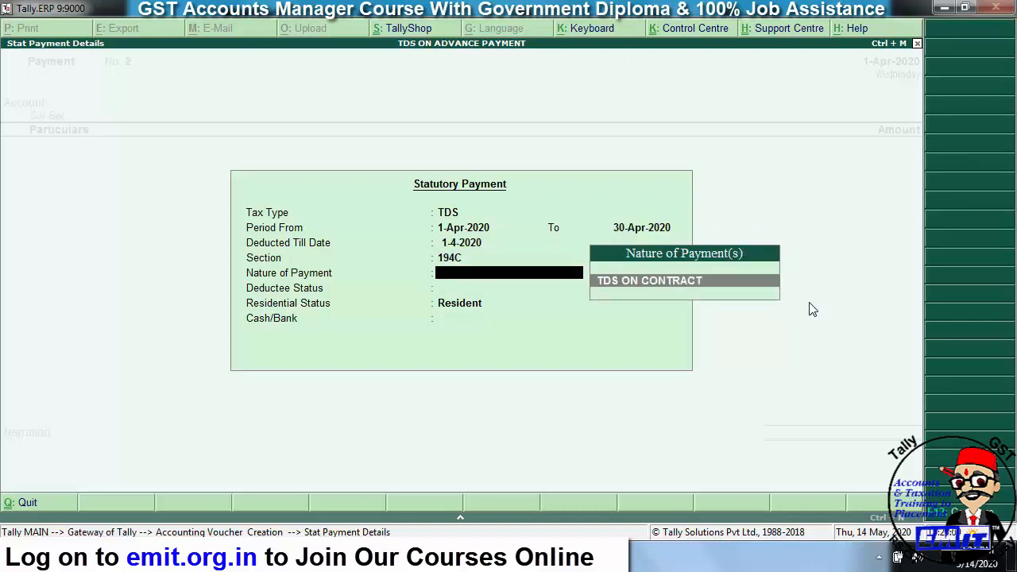
key("Return")
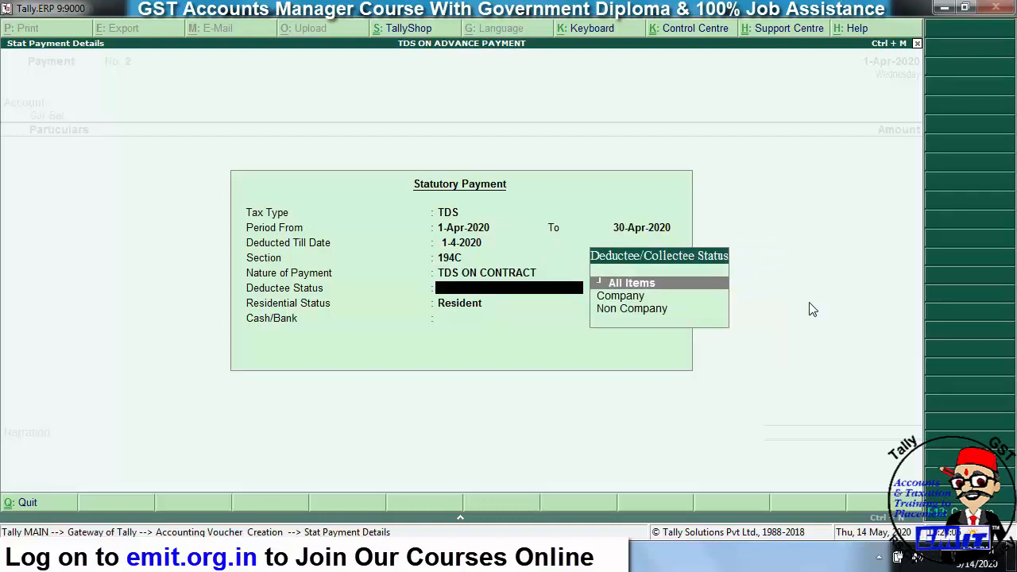
key("Down")
key("Down")
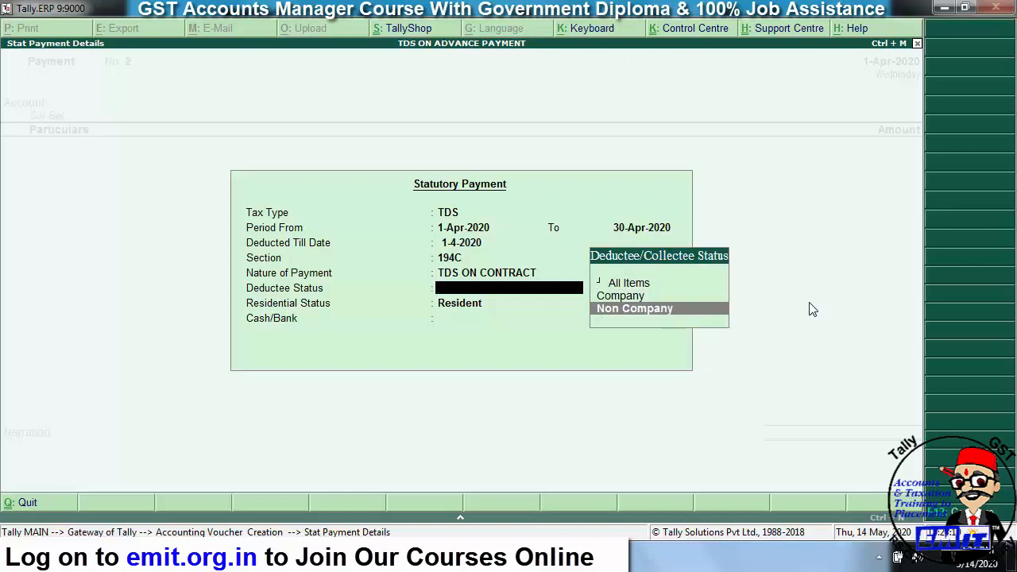
key("Up")
key("Up")
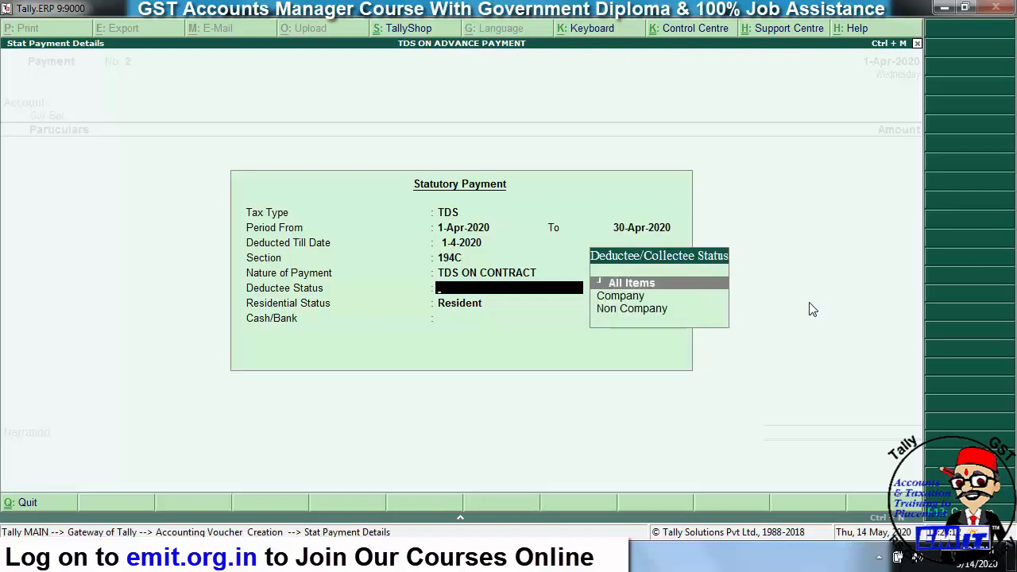
key("Return")
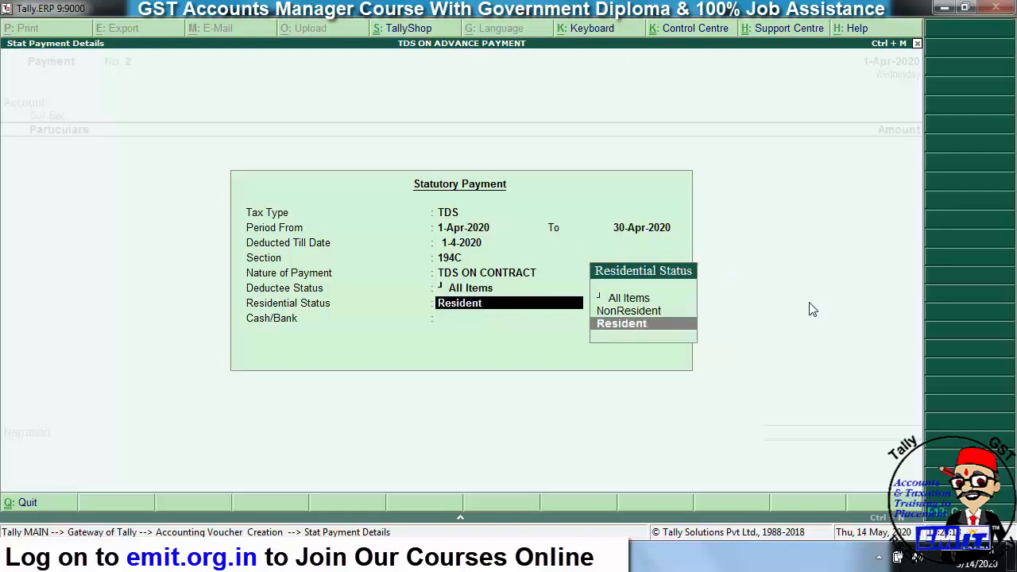
key("Up")
key("Up")
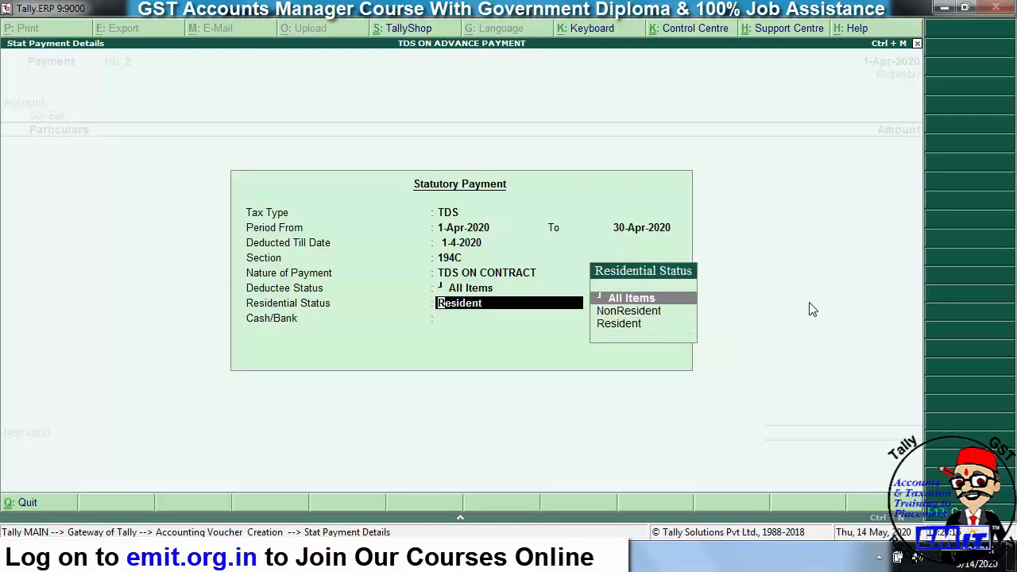
key("Down")
key("Down")
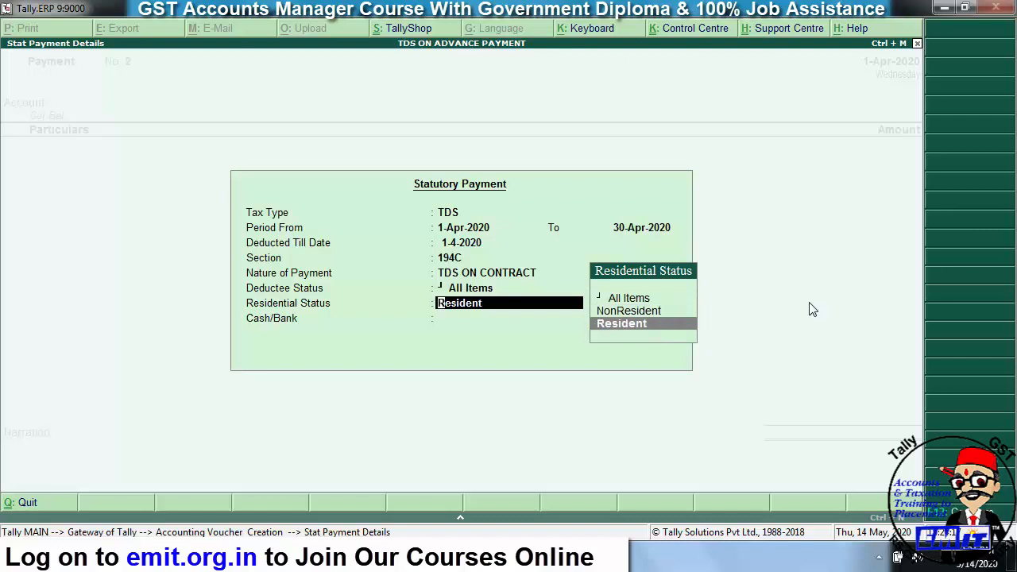
key("Up")
key("Down")
key("Up")
key("Up")
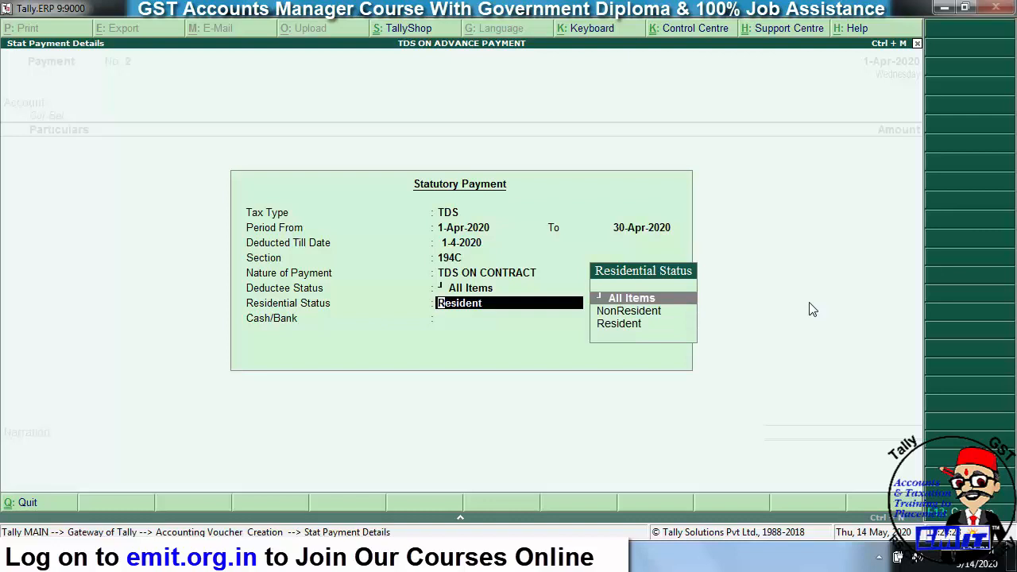
key("Down")
key("Down")
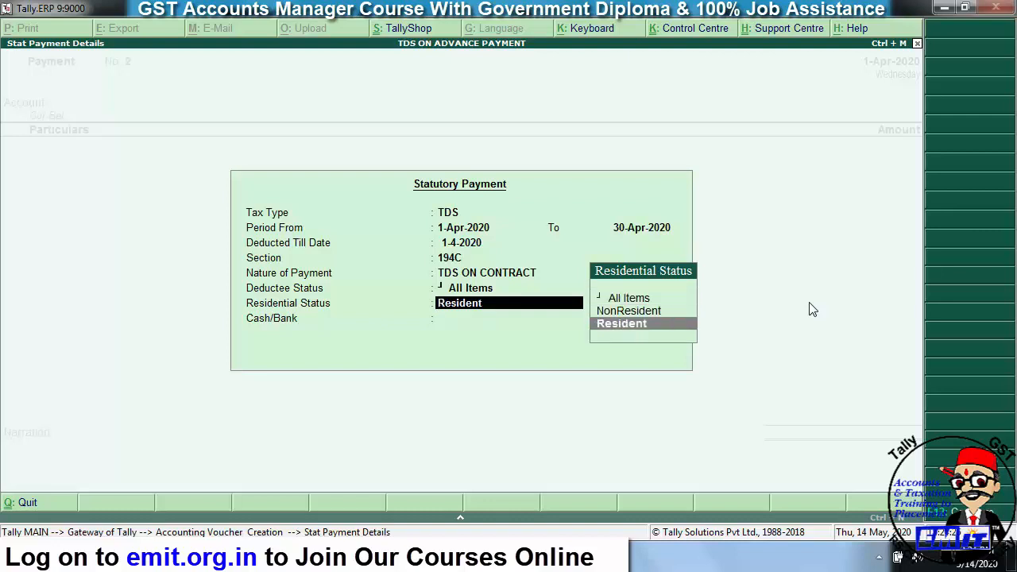
key("Up")
key("Up")
key("Return")
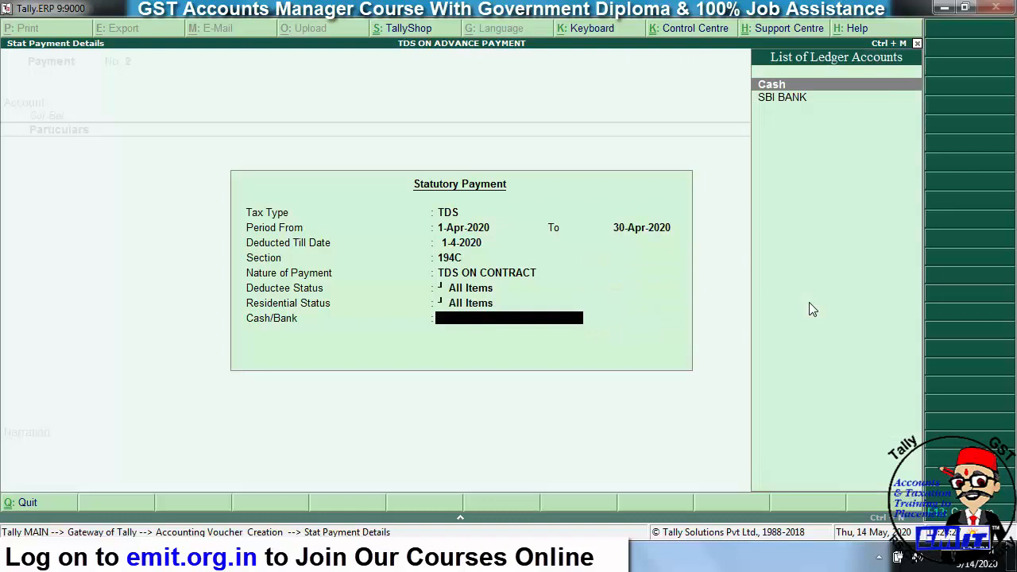
key("Down")
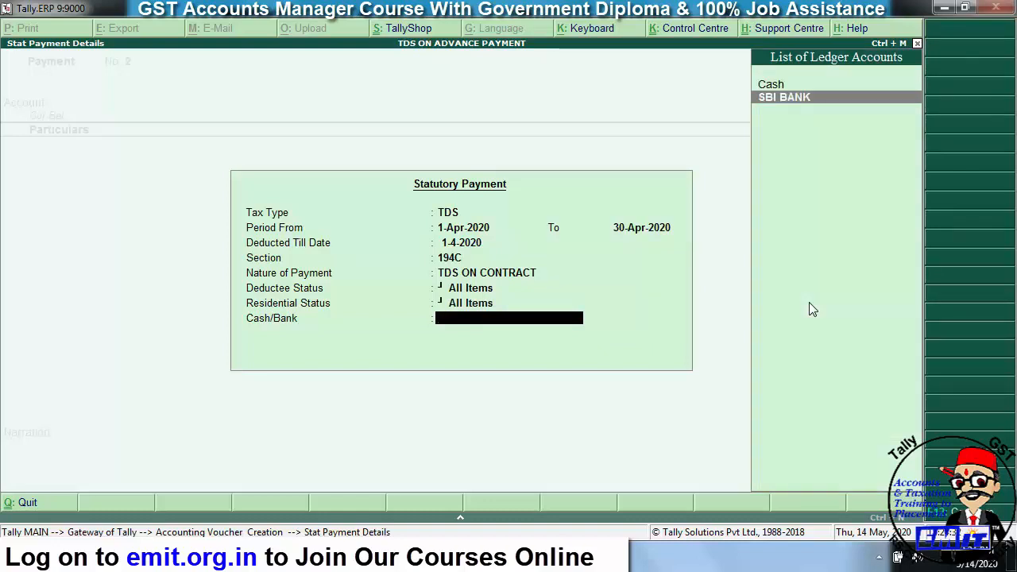
key("Return")
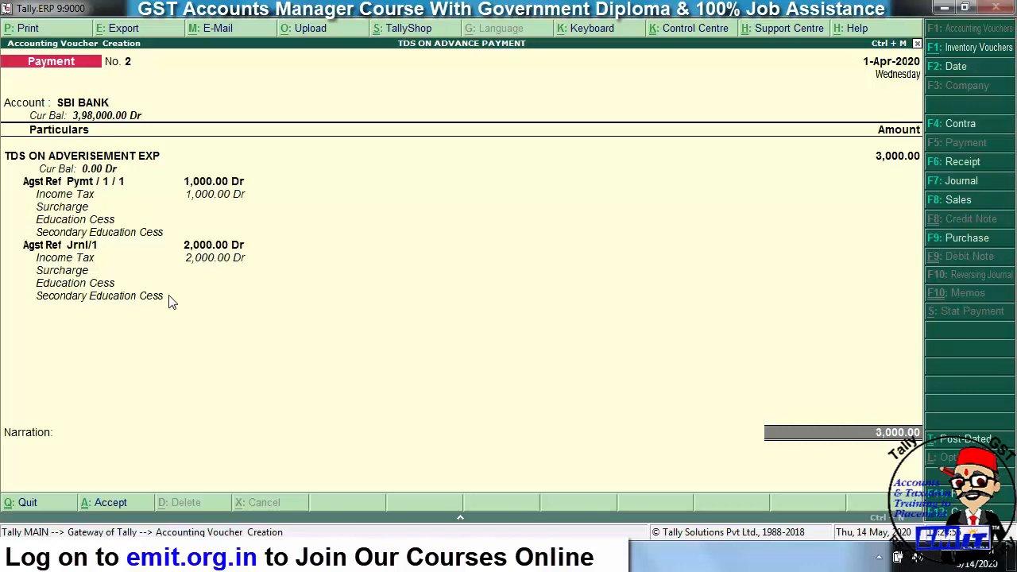
- Add cheque number 121212 in bank details, save Payment No. 2, and exit blank No. 3
key("Return")
key("Return")
key("Return")
type("121")
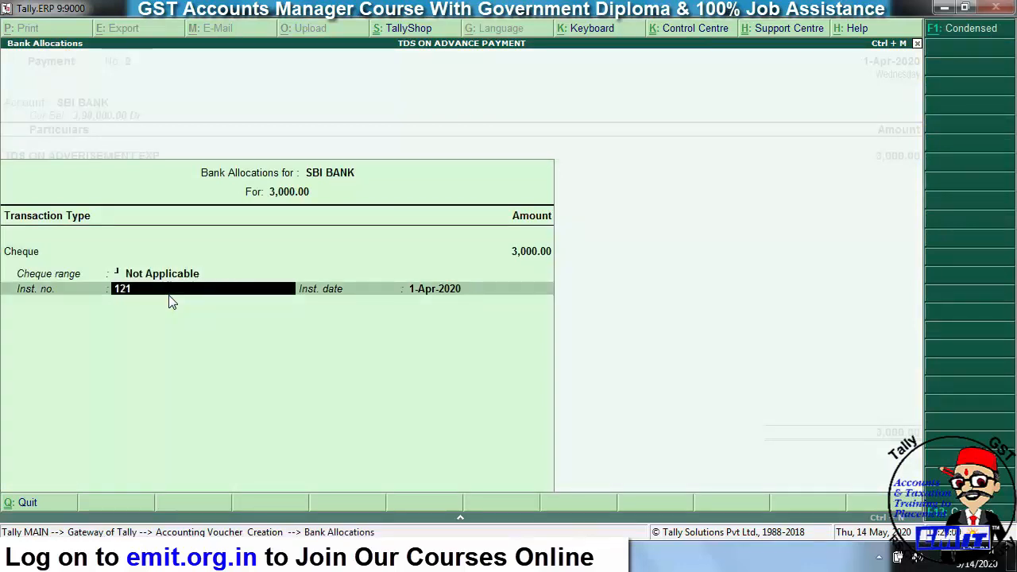
type("212")
key("Return")
key("Return")
key("Return")
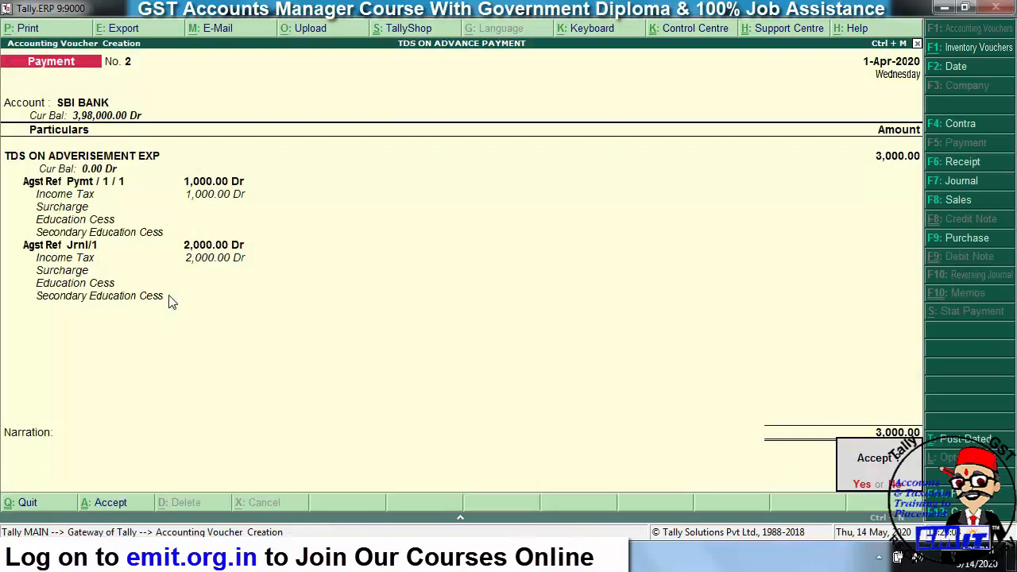
key("Return")
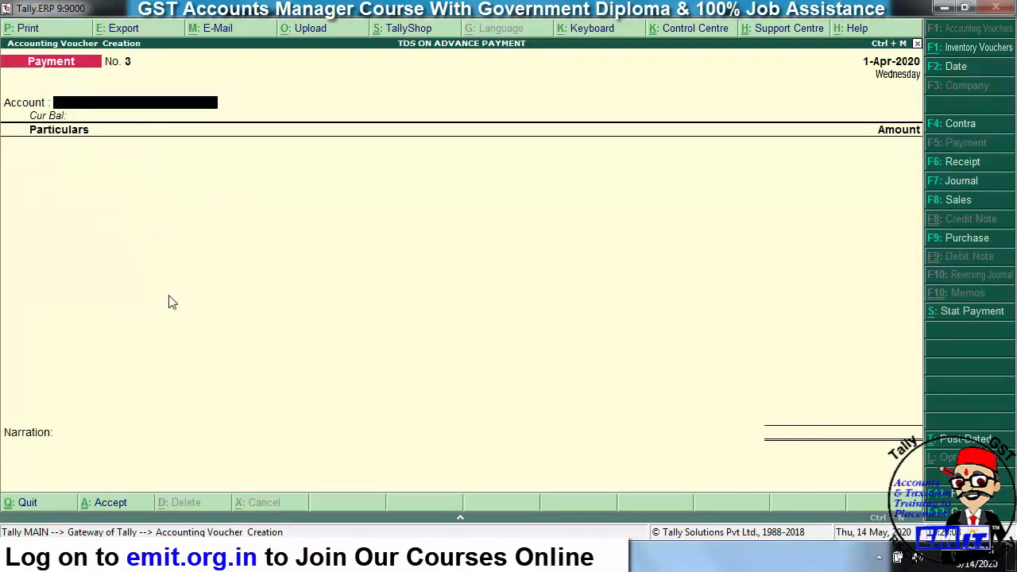
key("Escape")
- Quit the blank voucher and open Form 26Q's Not Included Transactions exceptions
key("Return")
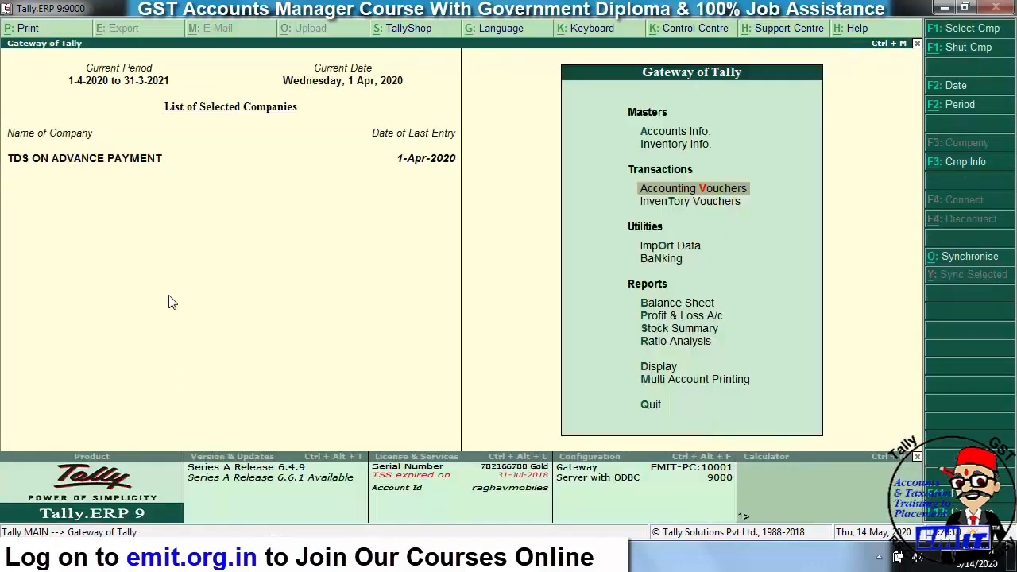
key("Down")
key("Down")
key("Down")
key("Down")
key("Down")
key("Down")
key("Down")
key("Down")
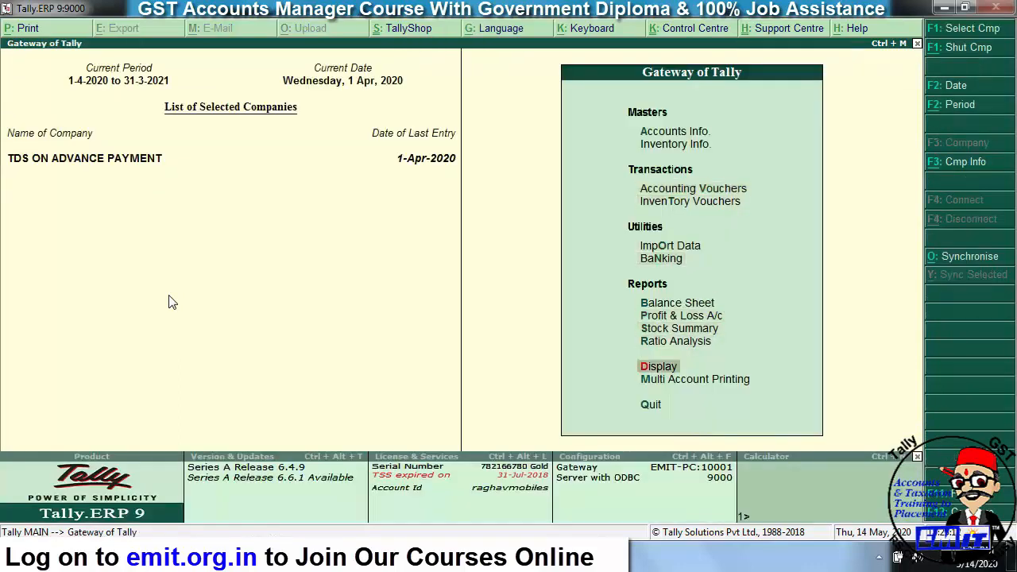
key("Return")
key("Down")
key("Down")
key("Down")
key("Down")
key("Down")
key("Down")
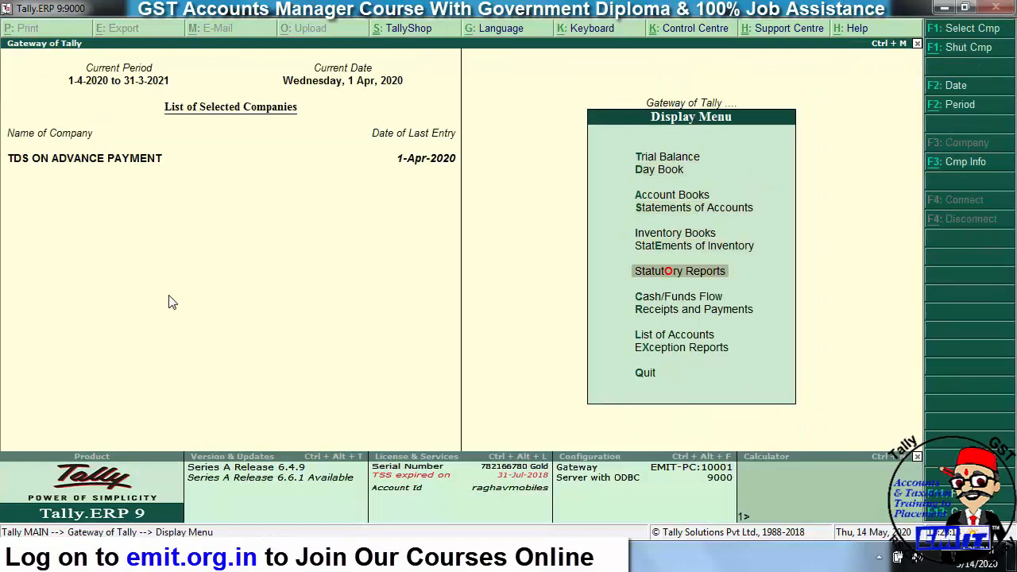
key("Return")
key("Return")
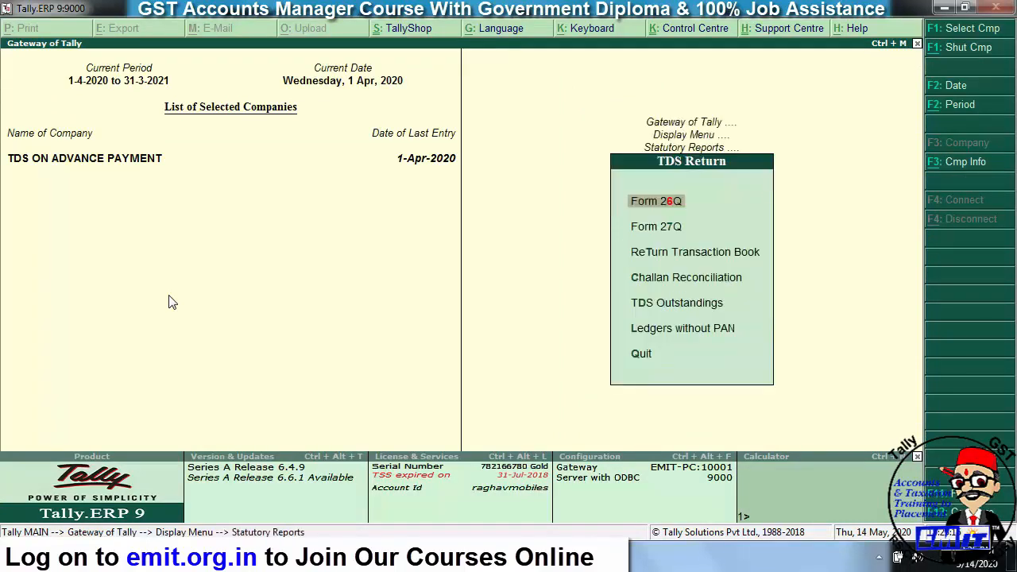
key("Return")
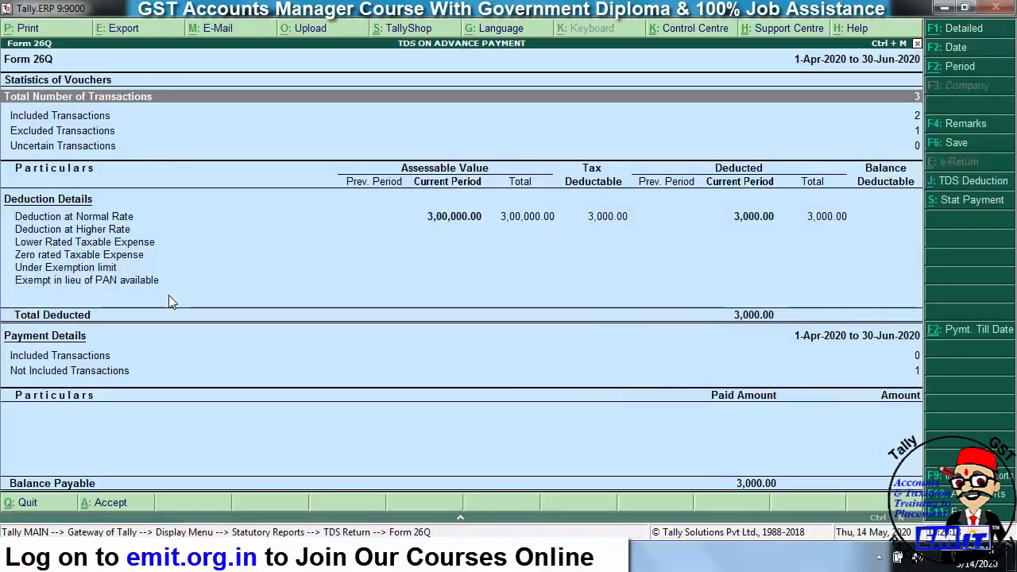
key("Down")
key("Down")
key("Down")
key("Down")
key("Down")
key("Down")
key("Down")
key("Down")
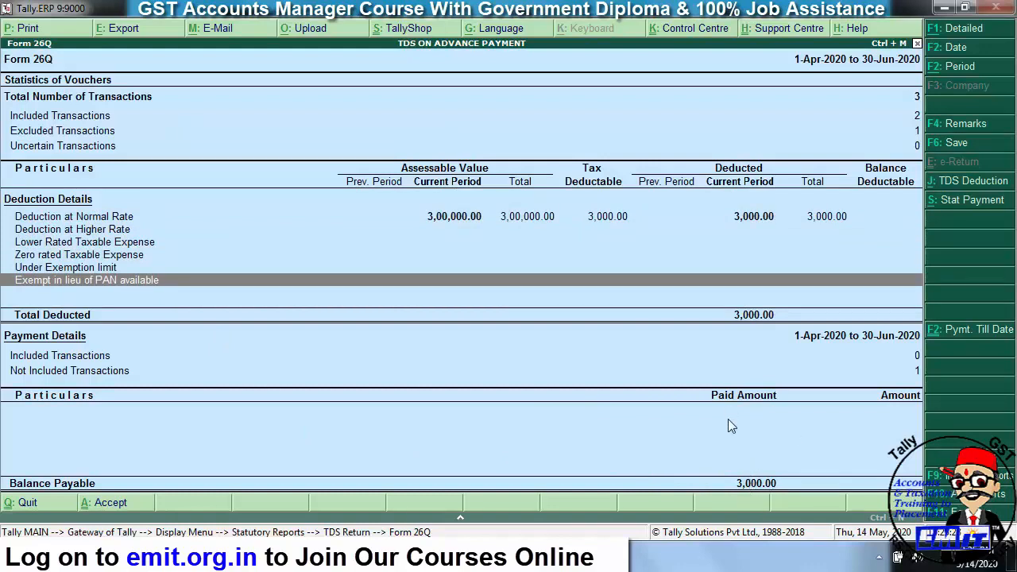
key("Down")
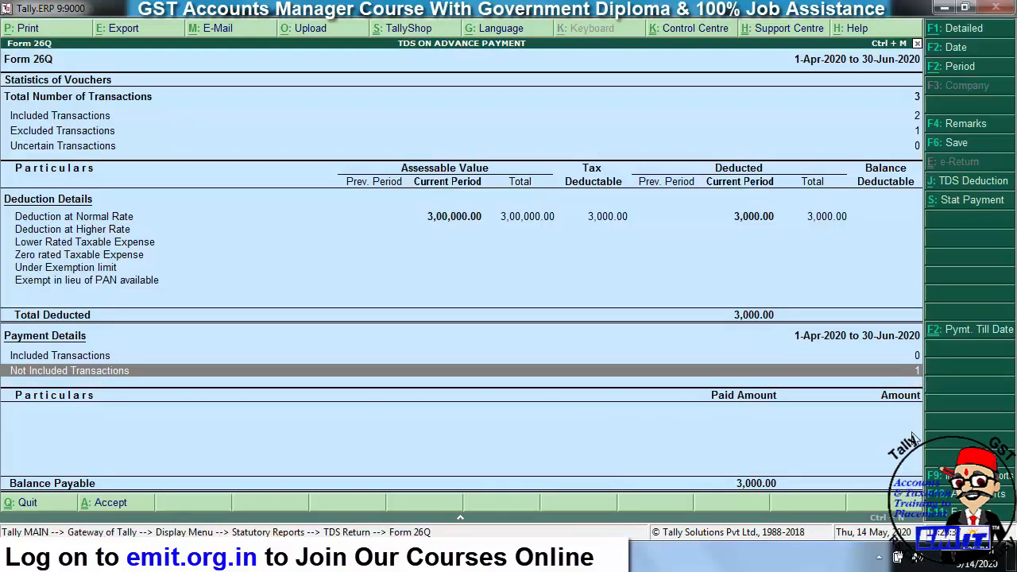
key("Return")
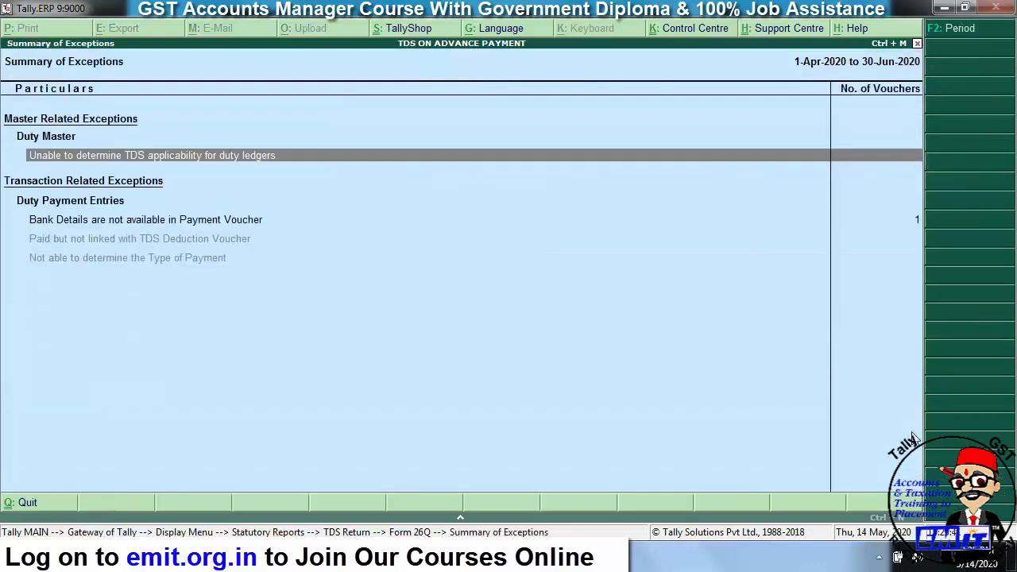
- View the 3,000.00 194C payment missing bank details in Challan Reconciliation, then return
key("Down")
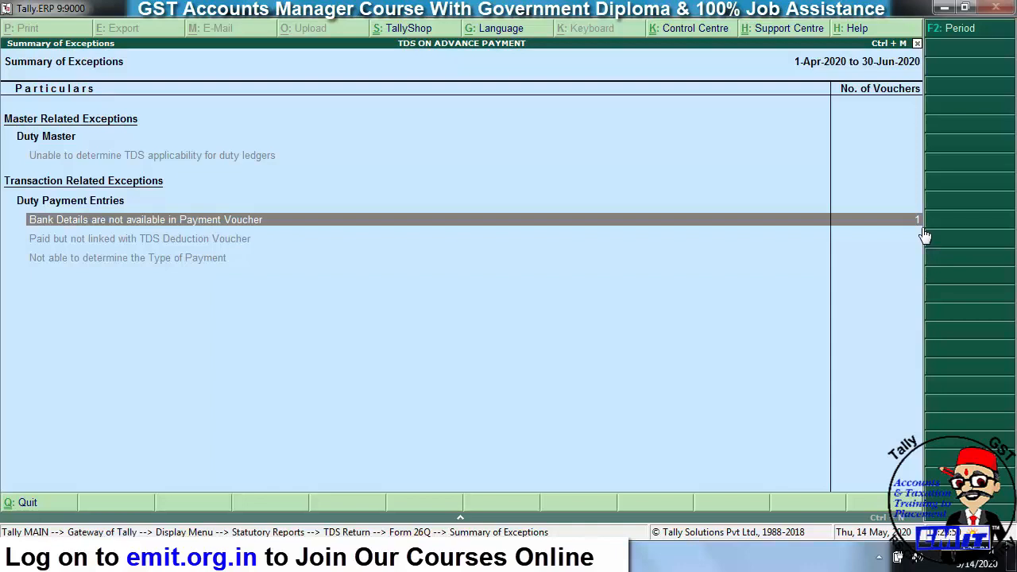
key("Return")
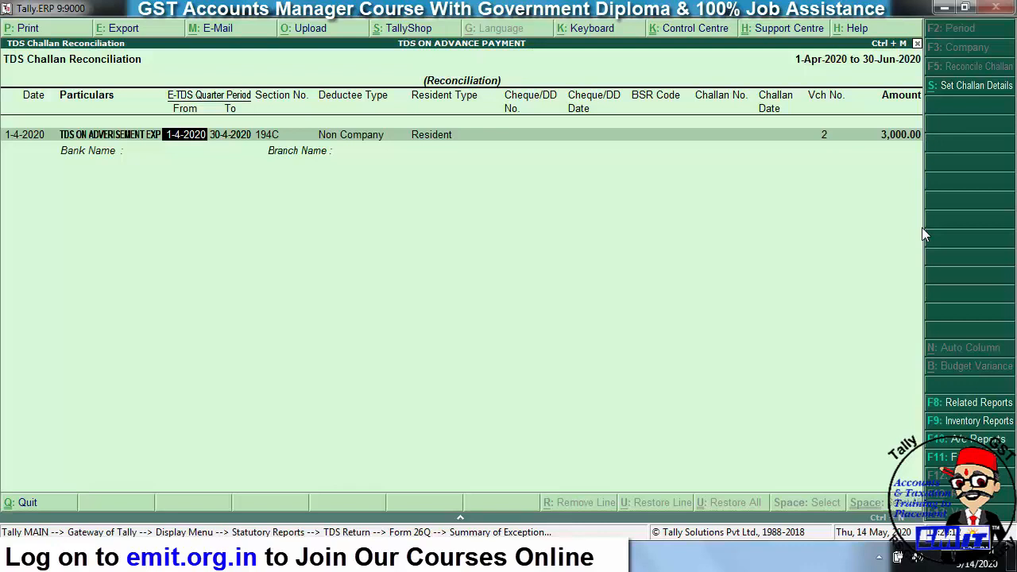
key("Escape")
key("Escape")
key("Escape")
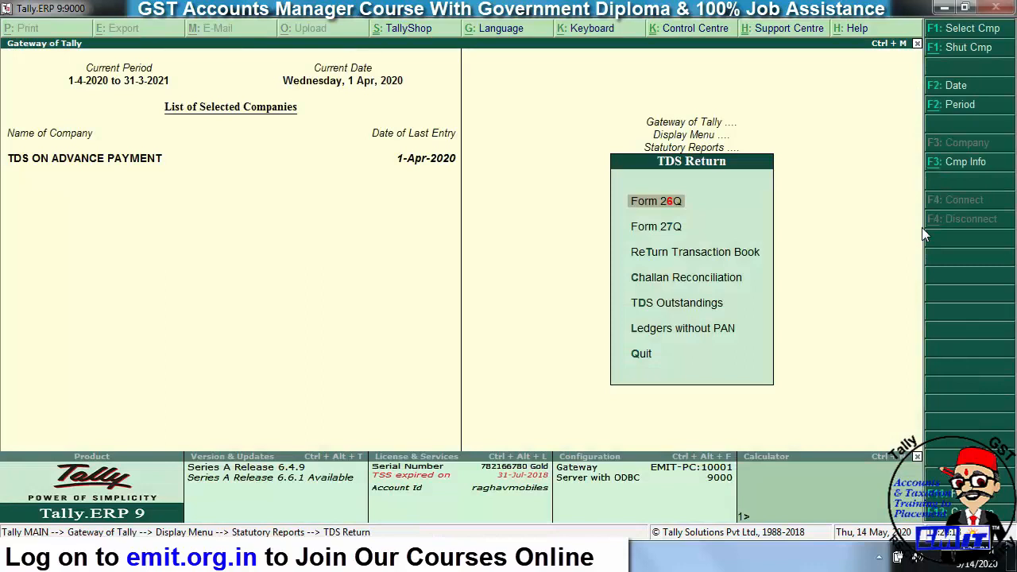
- Reconcile the challan with cheque 121212 dated 1-5-2020, BSR 1256855, challan no. 12568555
key("Down")
key("Down")
key("Down")
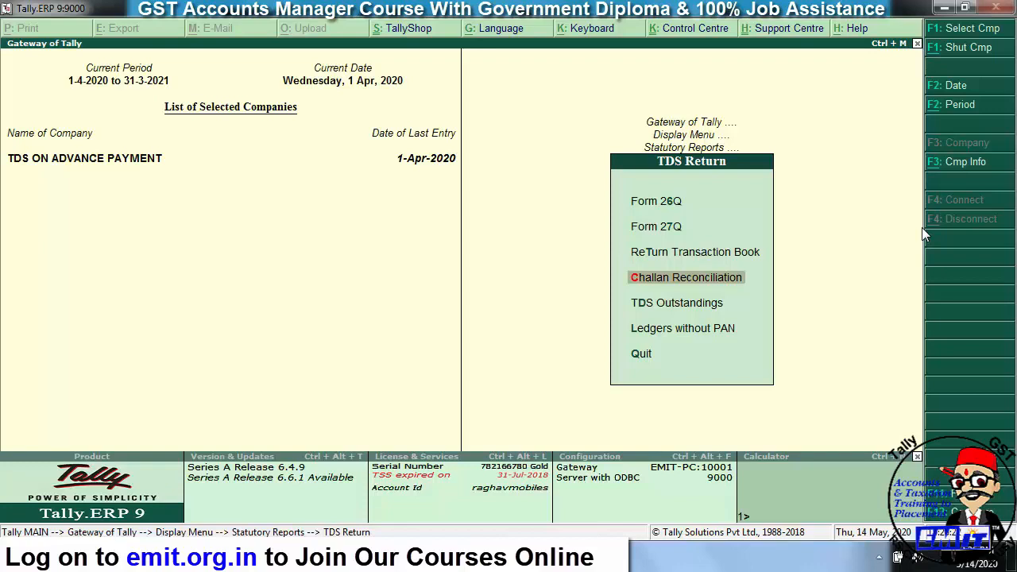
key("Return")
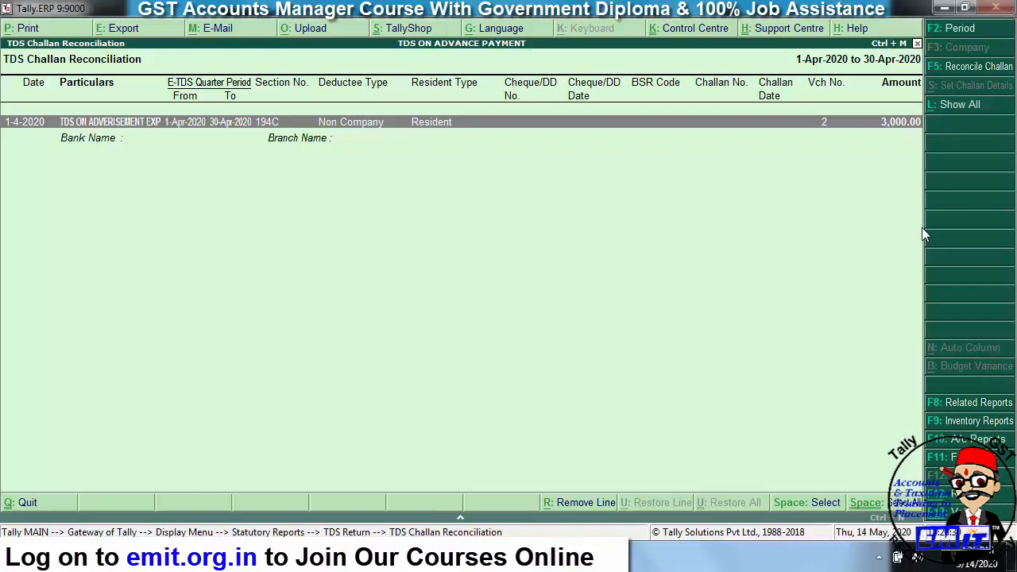
left_click(985, 69)
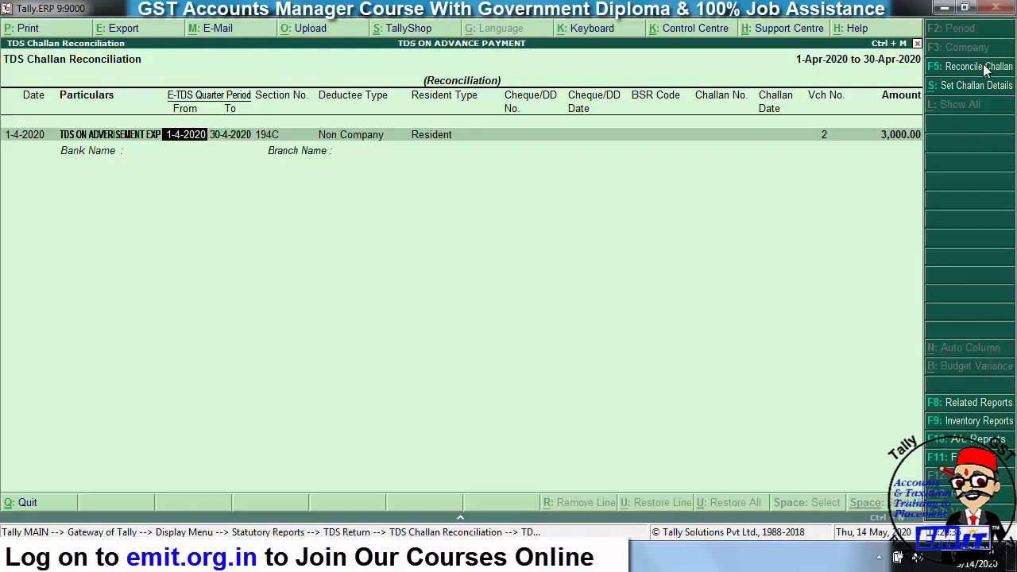
key("Return")
key("Return")
key("Return")
key("Return")
type("121212")
key("Return")
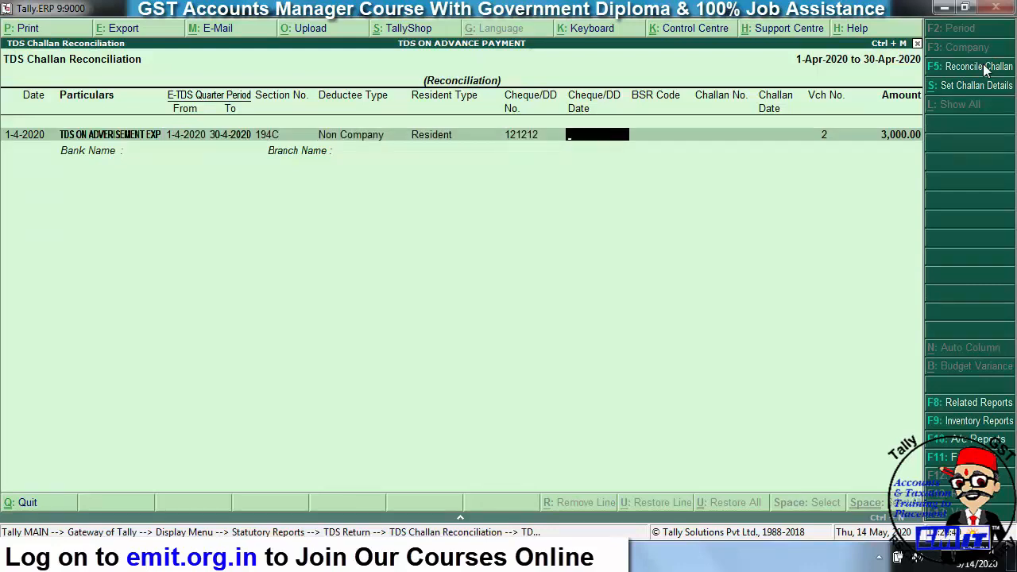
type("1-5")
key("Return")
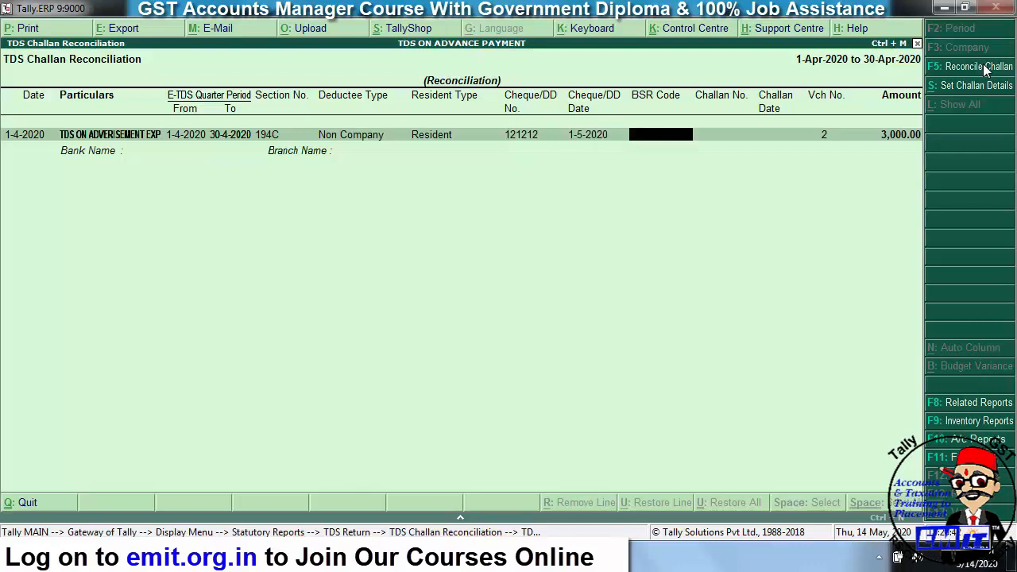
type("1256855")
key("Return")
type("12568555")
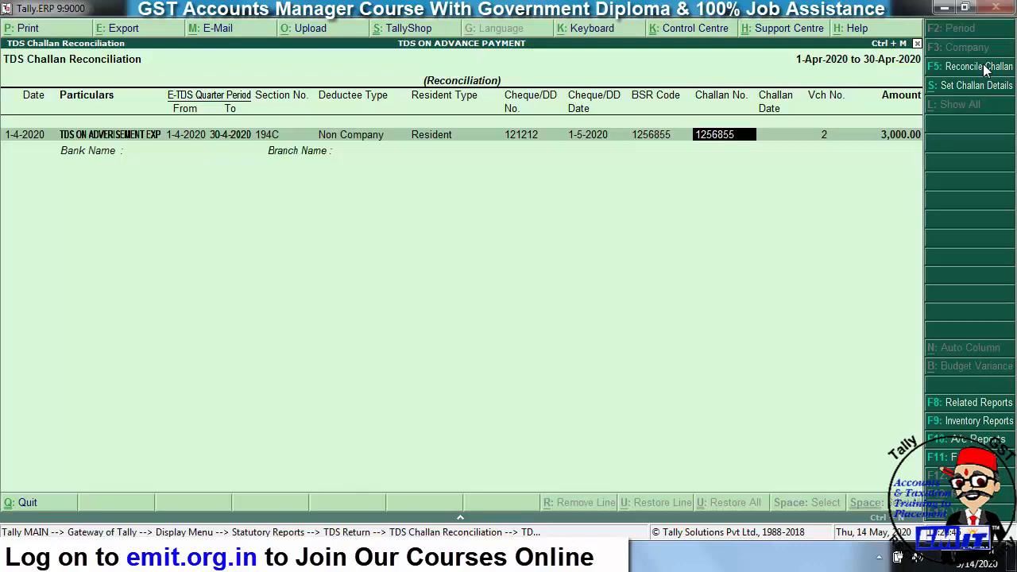
key("Return")
- Set challan date 1-5-2020, bank SBI BANK, branch ALWAR, and accept the reconciliation
type("1-5")
key("Return")
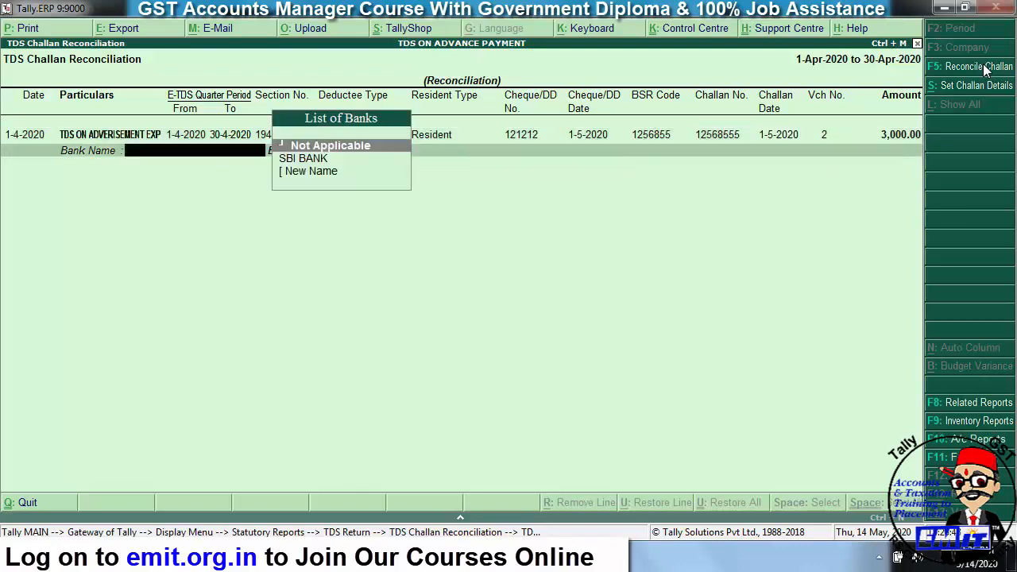
key("Down")
key("Return")
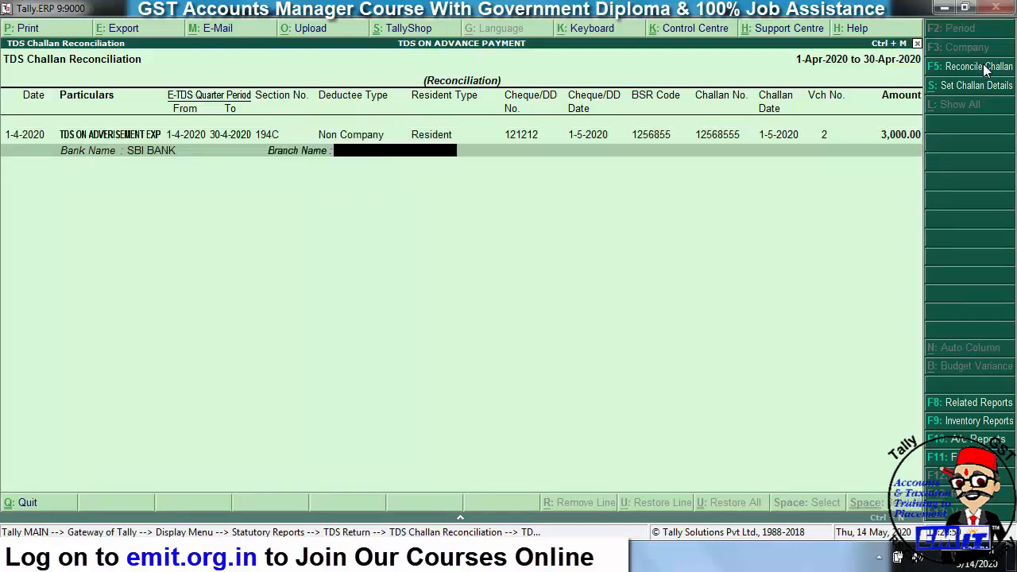
type("ALWAR")
key("Return")
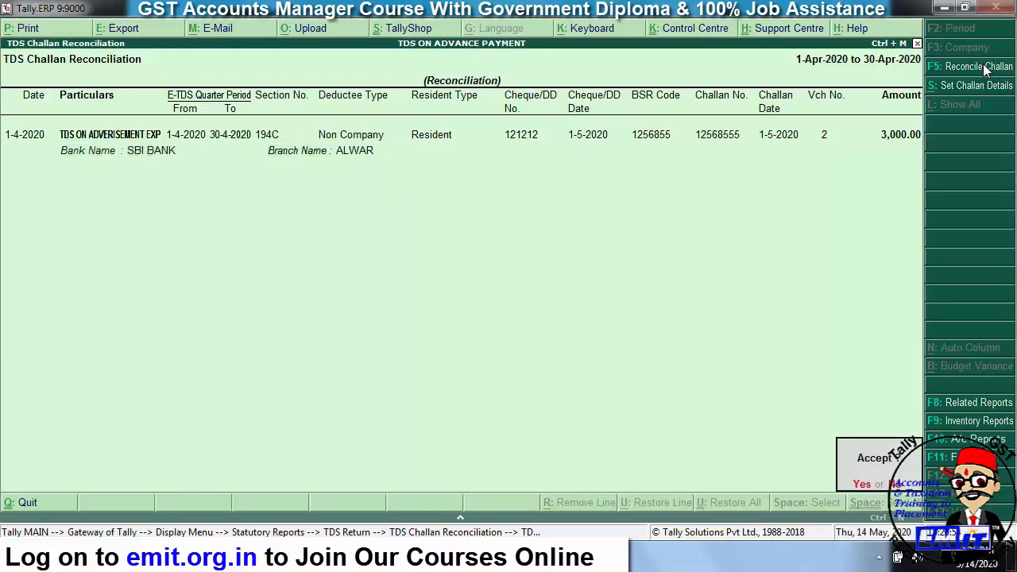
key("Return")
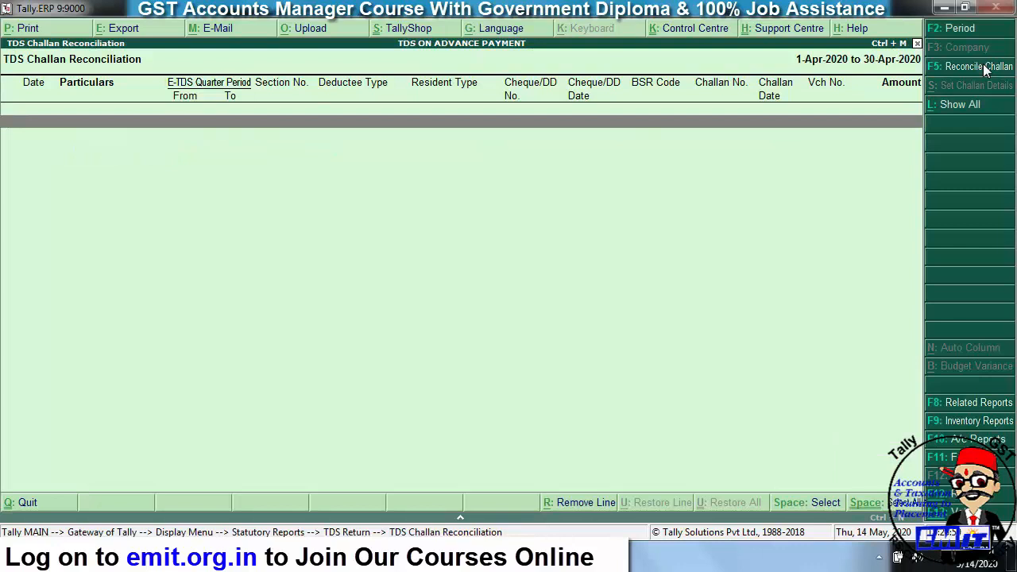
left_click(964, 109)
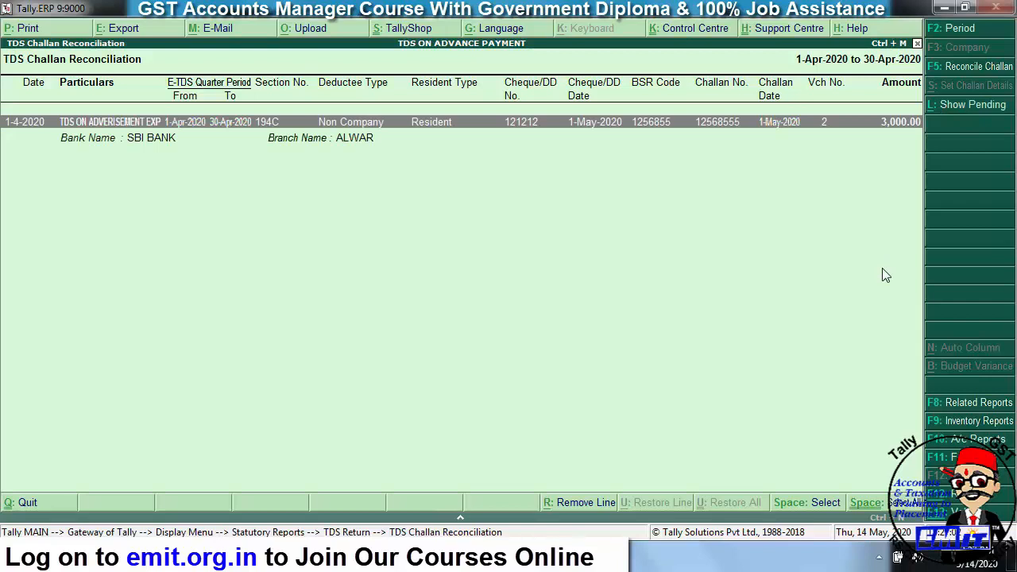
key("Escape")
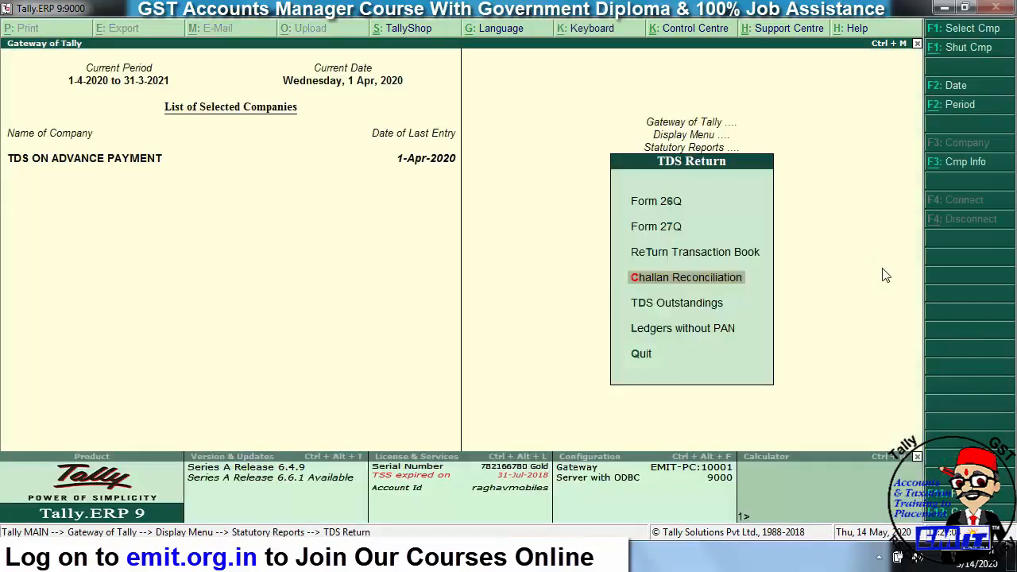
- Save Form 26Q with the 3,000.00 TDS ON CONTRACT payment now included
key("Up")
key("Up")
key("Up")
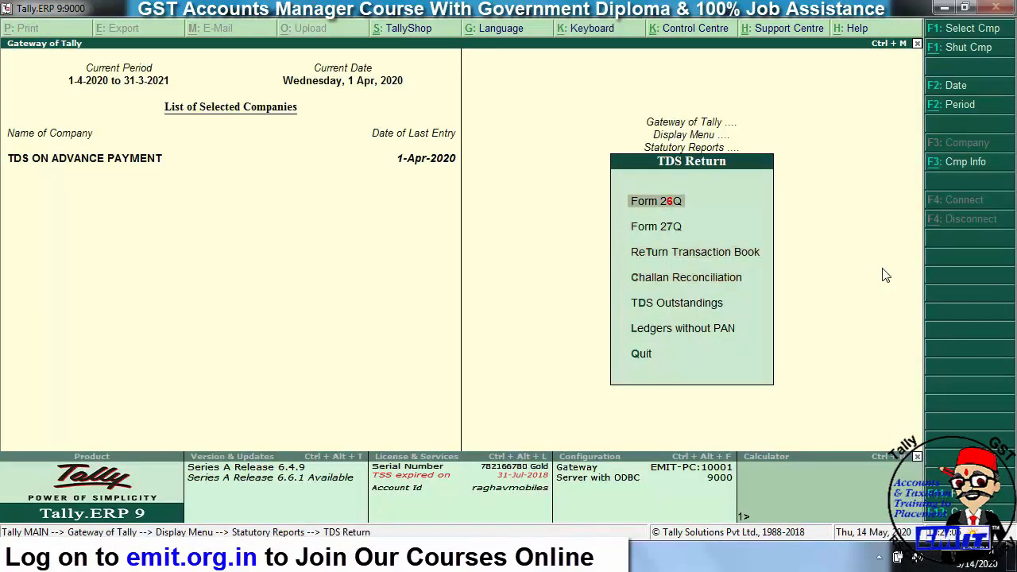
key("Return")
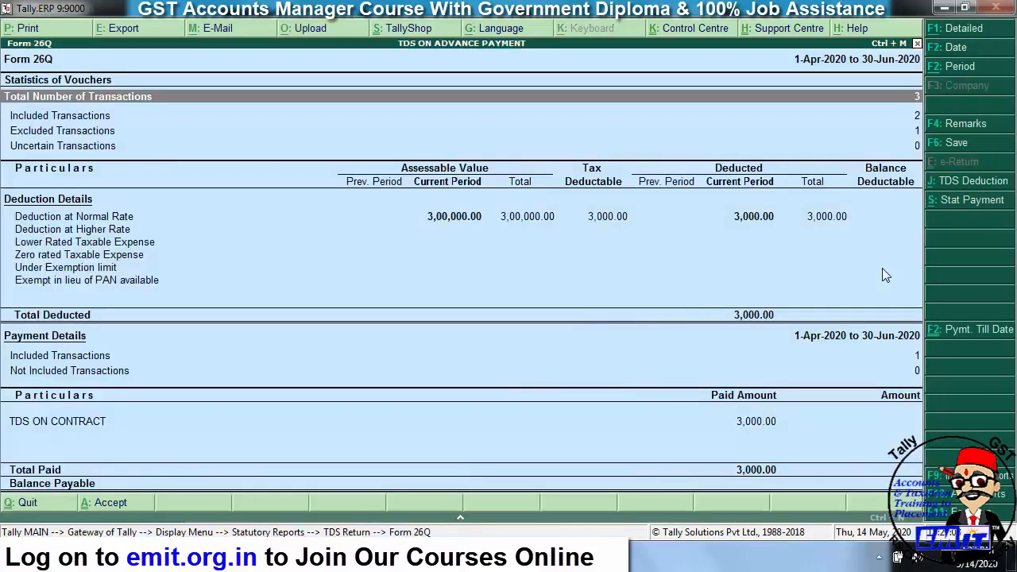
key("Down")
key("Down")
key("Down")
key("Down")
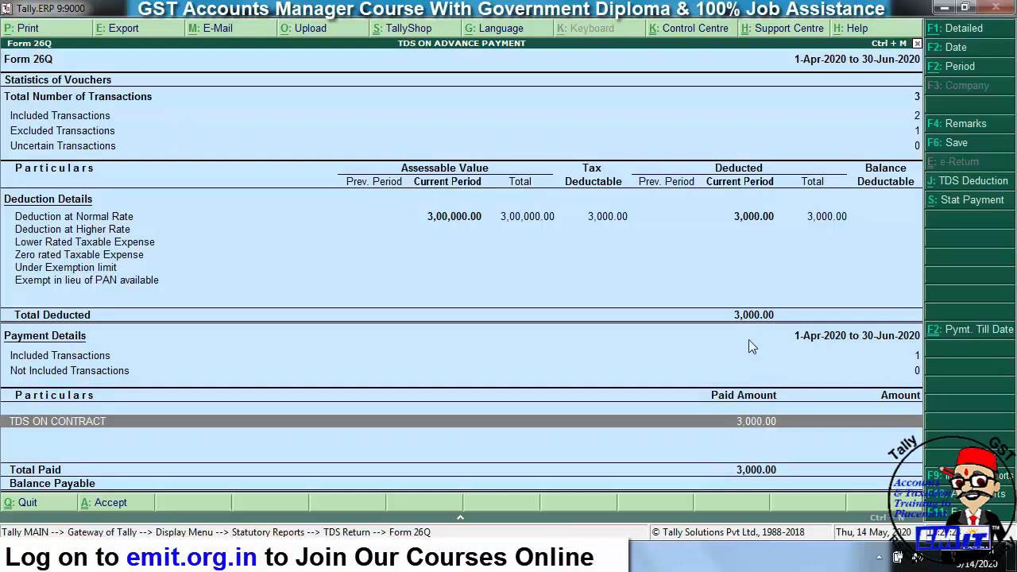
left_click(957, 143)
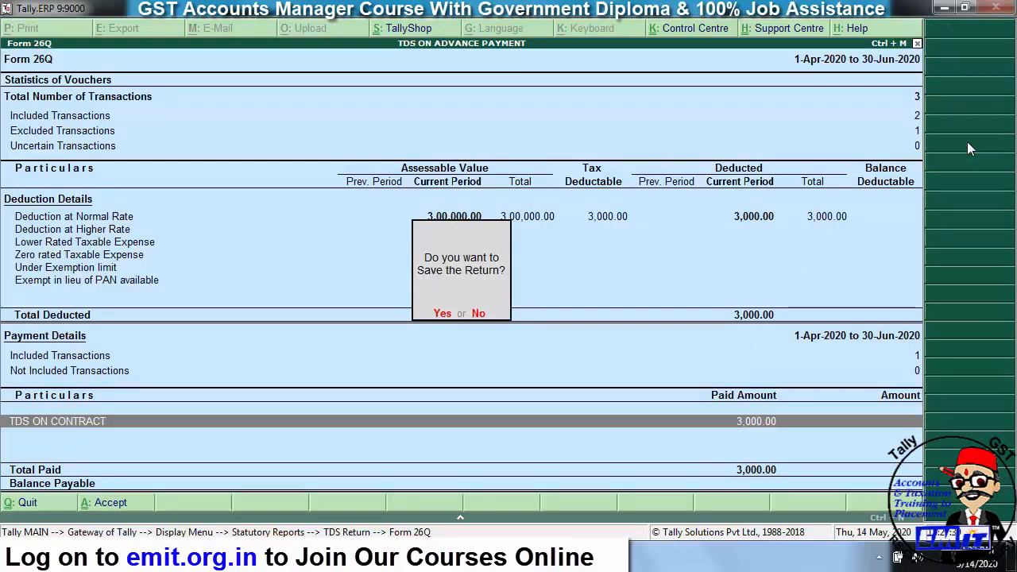
key("y")
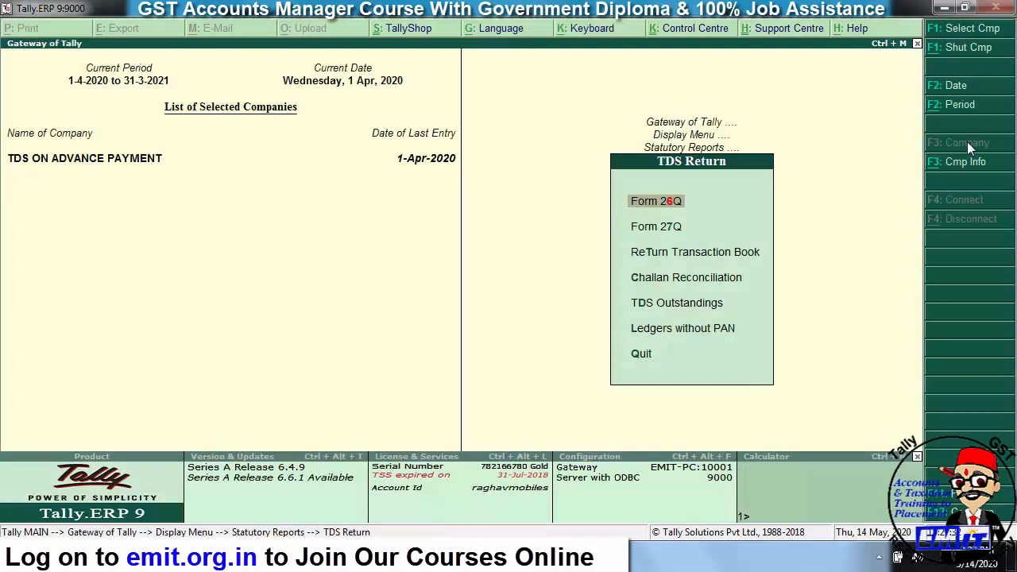
key("Down")
key("Down")
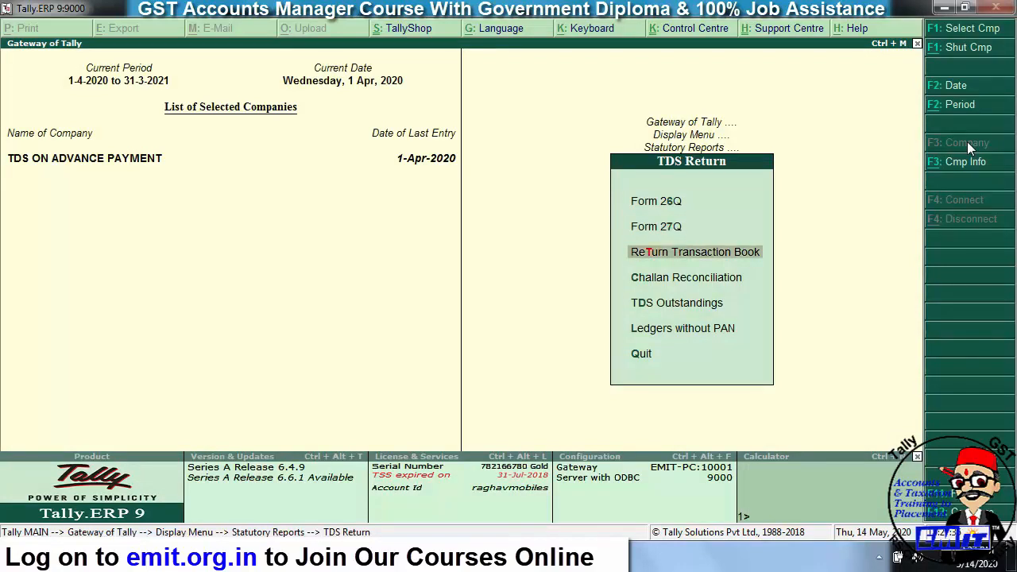
- Open the saved 26Q return from the Return Transaction Book and edit its eTDS export settings
key("Return")
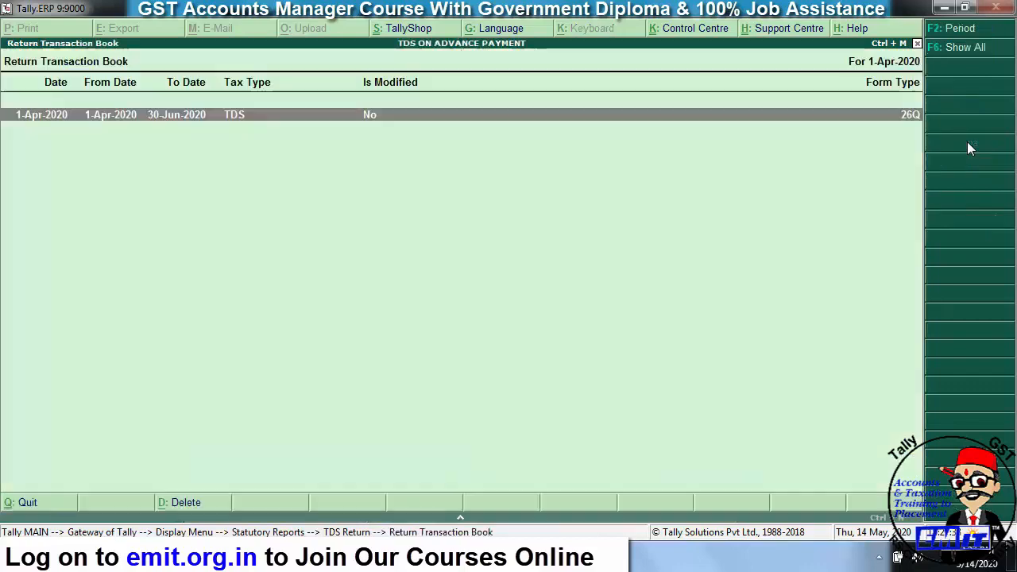
left_click(882, 110)
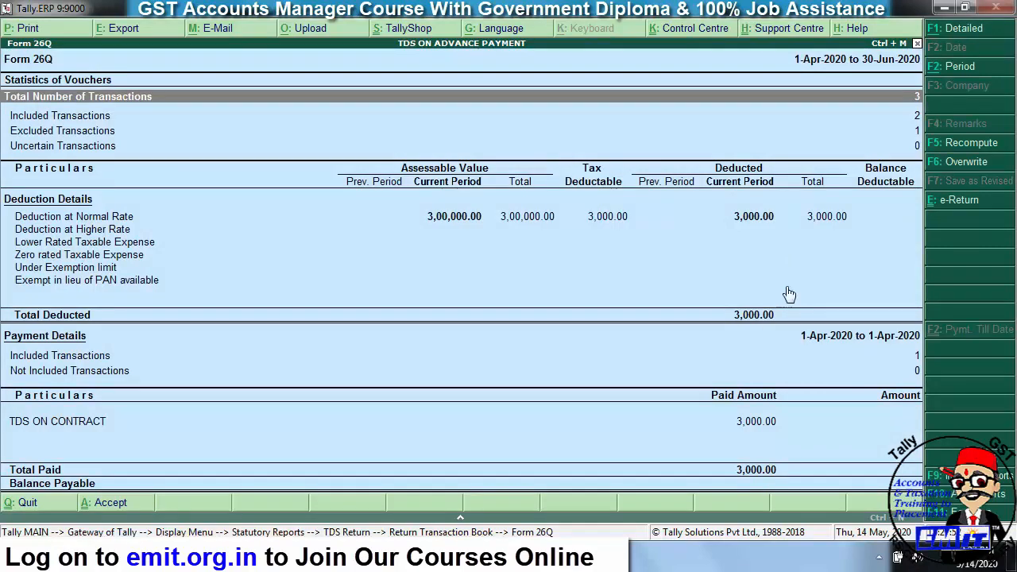
left_click(937, 203)
key("ctrl+a")
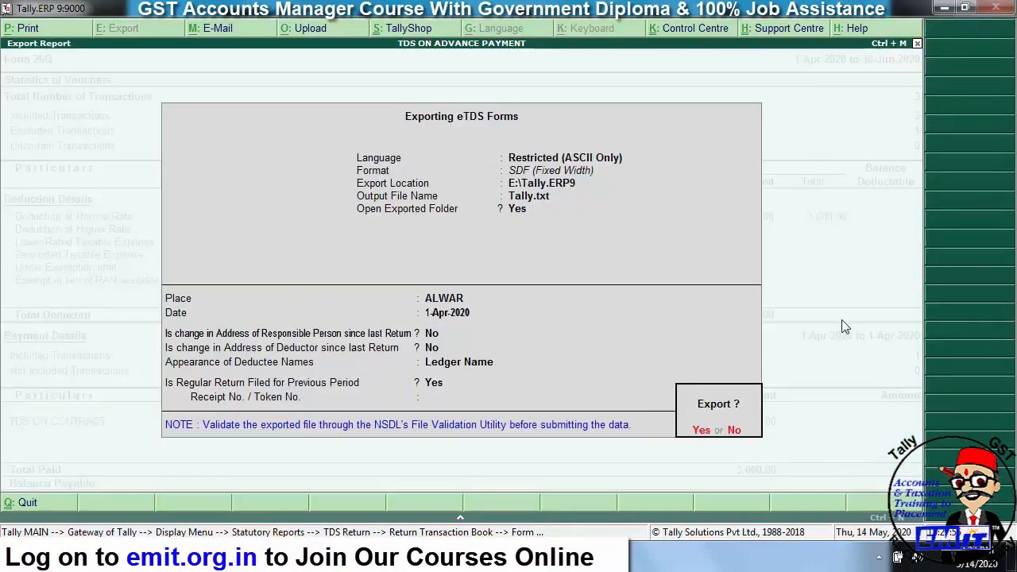
key("n")
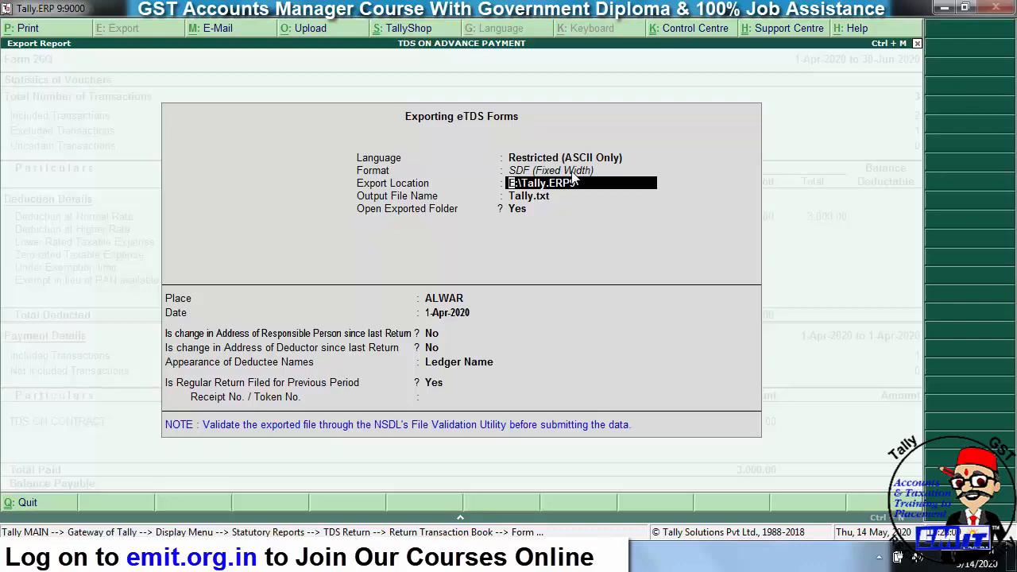
- Set the eTDS export date to 1-7 (1-Jul-2020), keeping No, No and Ledger Name for the next fields
key("Return")
key("Return")
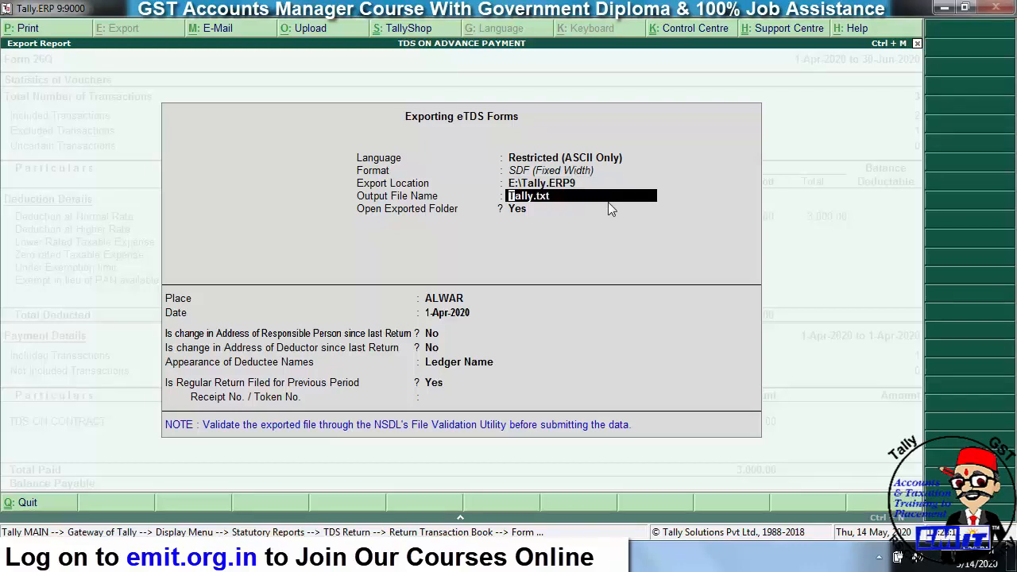
key("Return")
key("Return")
type("1")
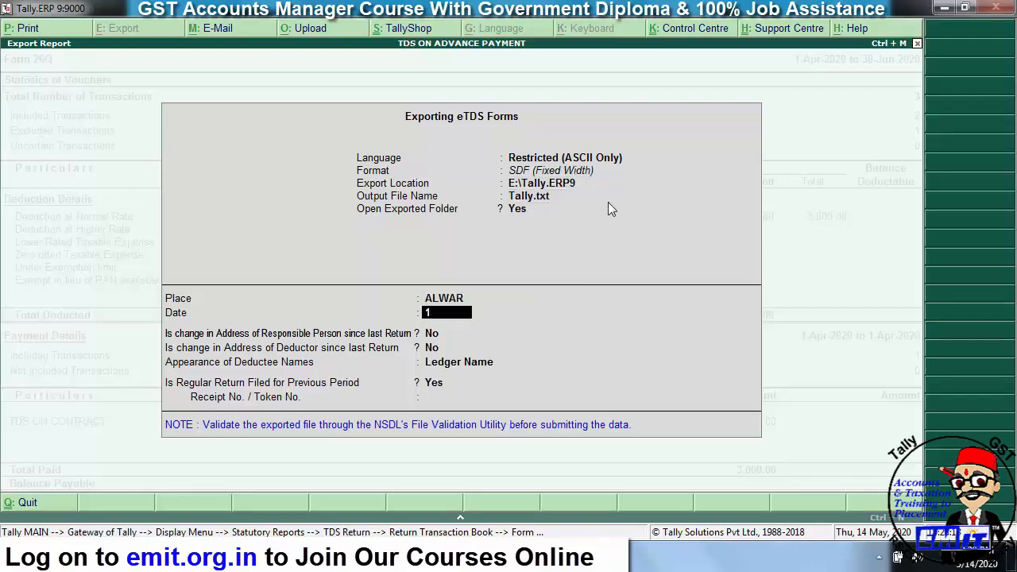
type("-7")
key("Return")
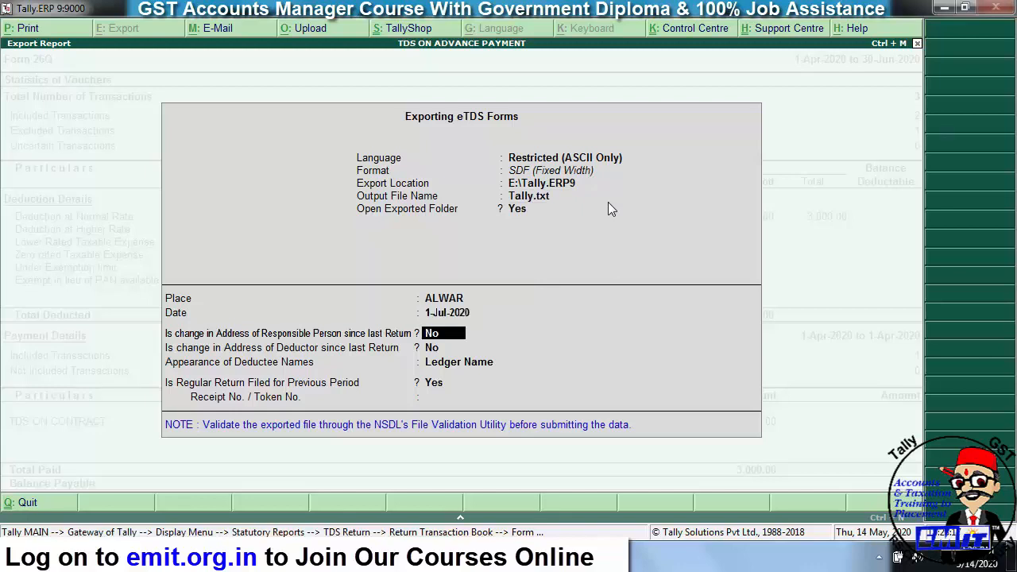
key("Return")
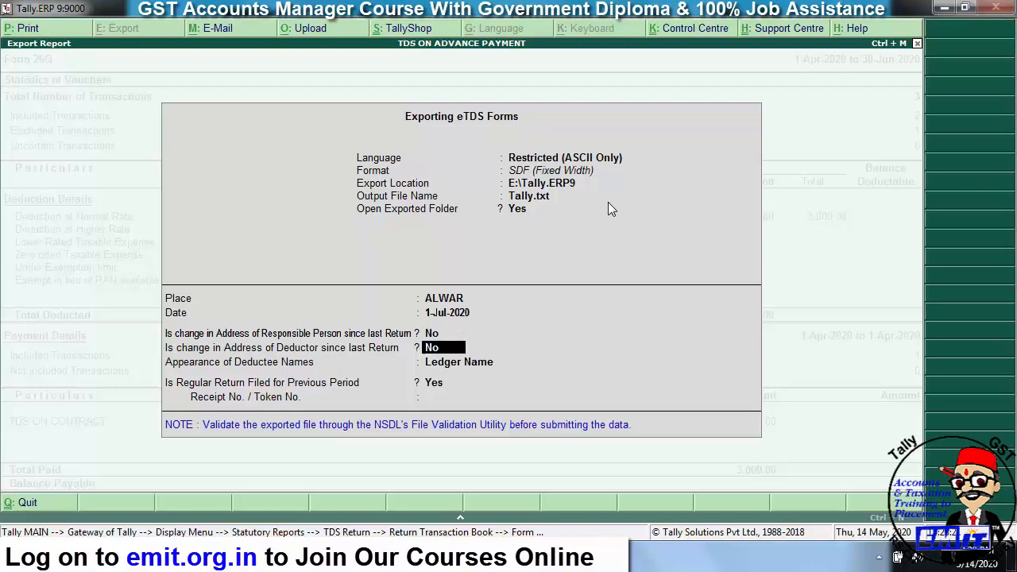
key("Return")
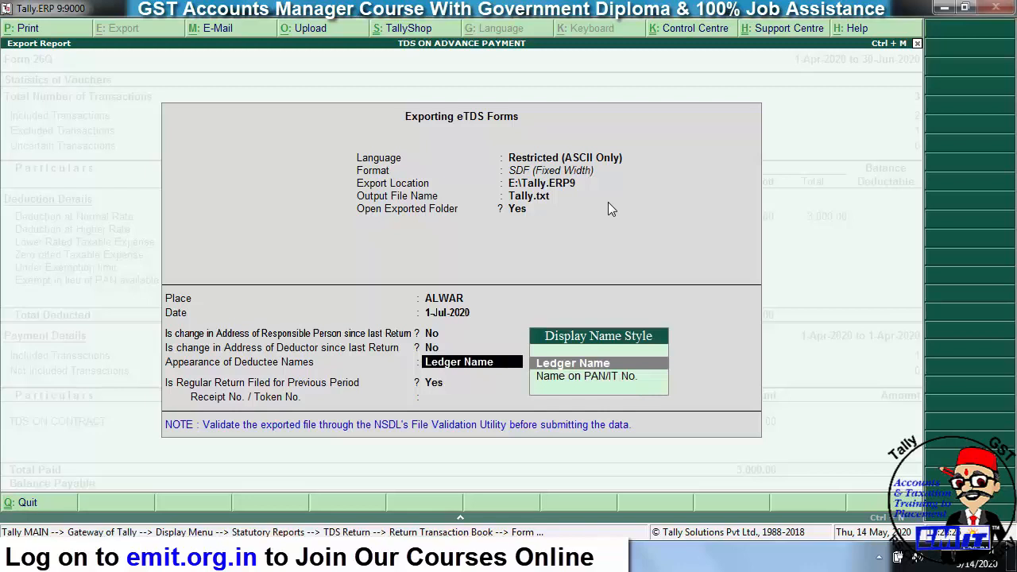
key("Return")
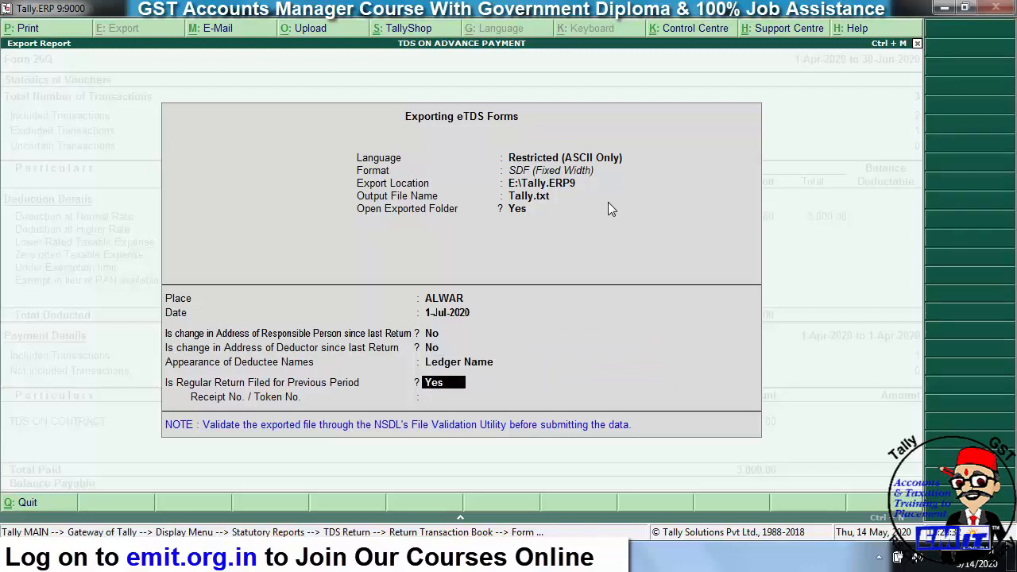
- Answer No for previous regular return filed, accept the export and return to the Display Menu
key("Return")
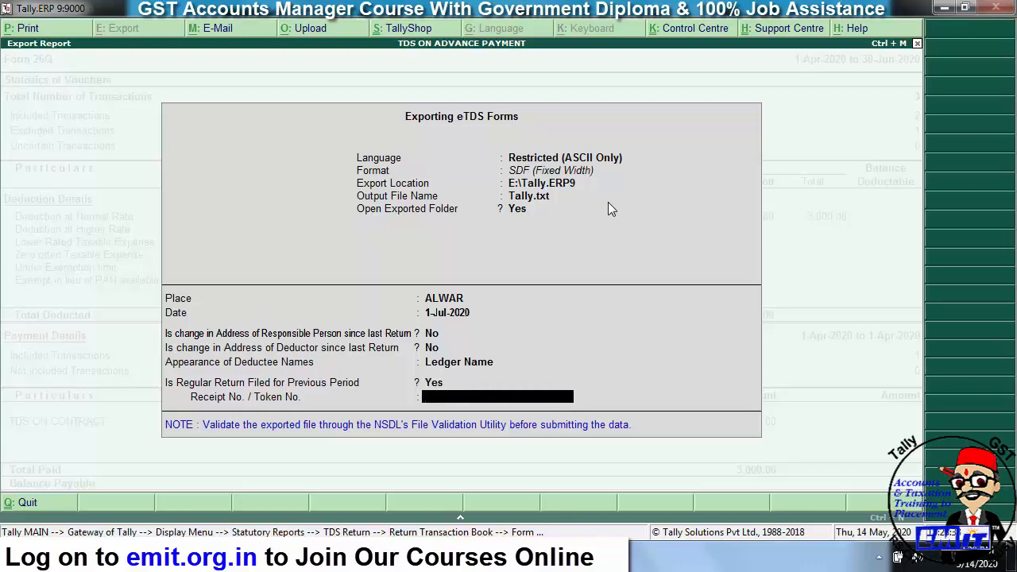
key("BackSpace")
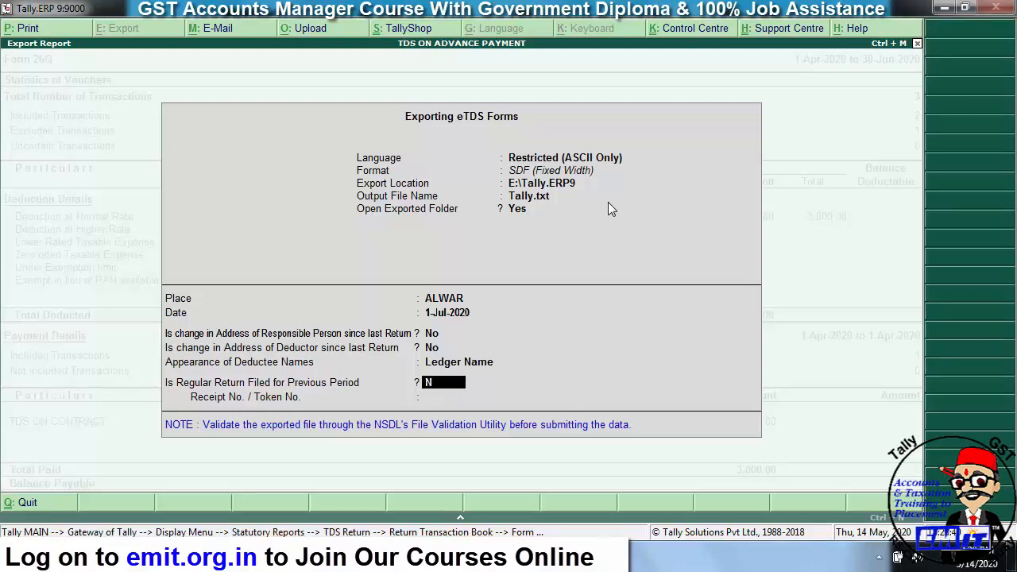
key("n")
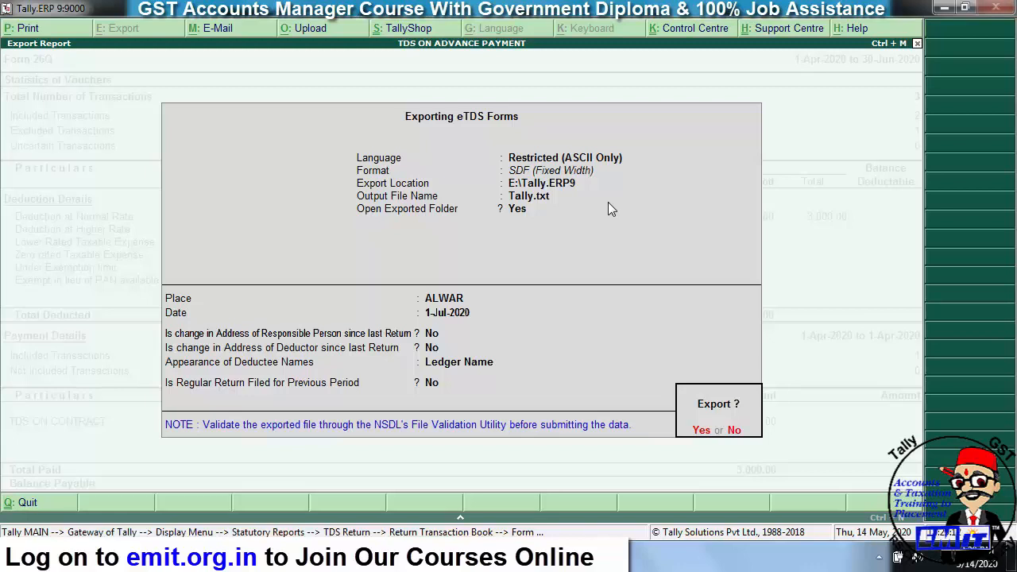
key("Escape")
key("Escape")
key("Escape")
key("Escape")
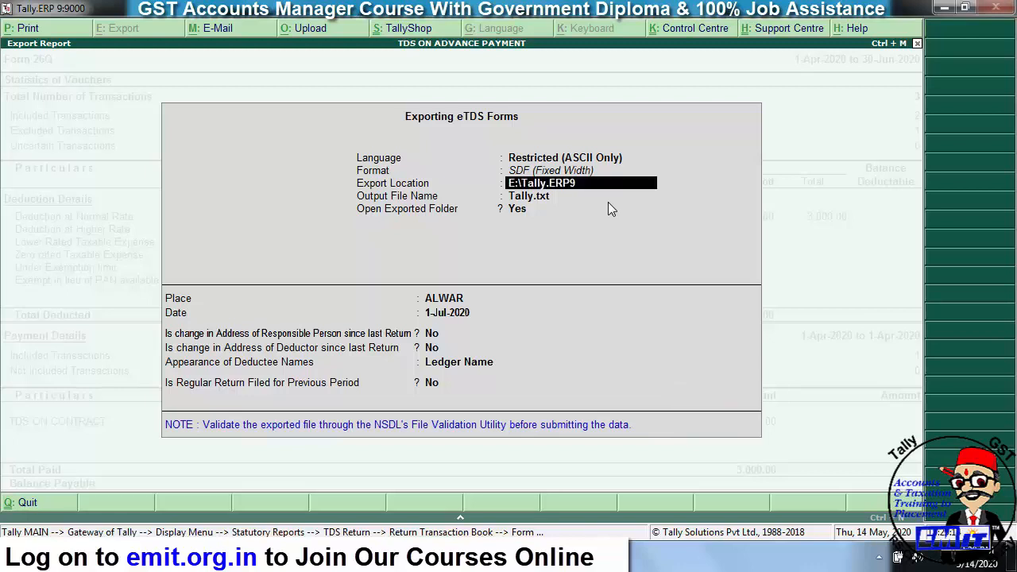
key("Escape")
key("Escape")
key("Escape")
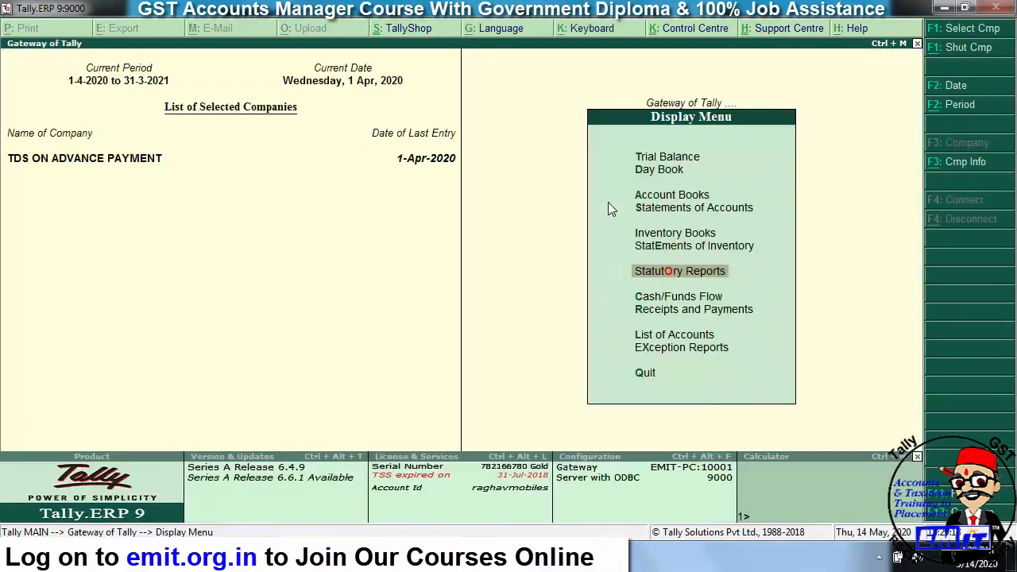
- Start a payment voucher from SBI BANK and select the party's ledger as payee
key("Escape")
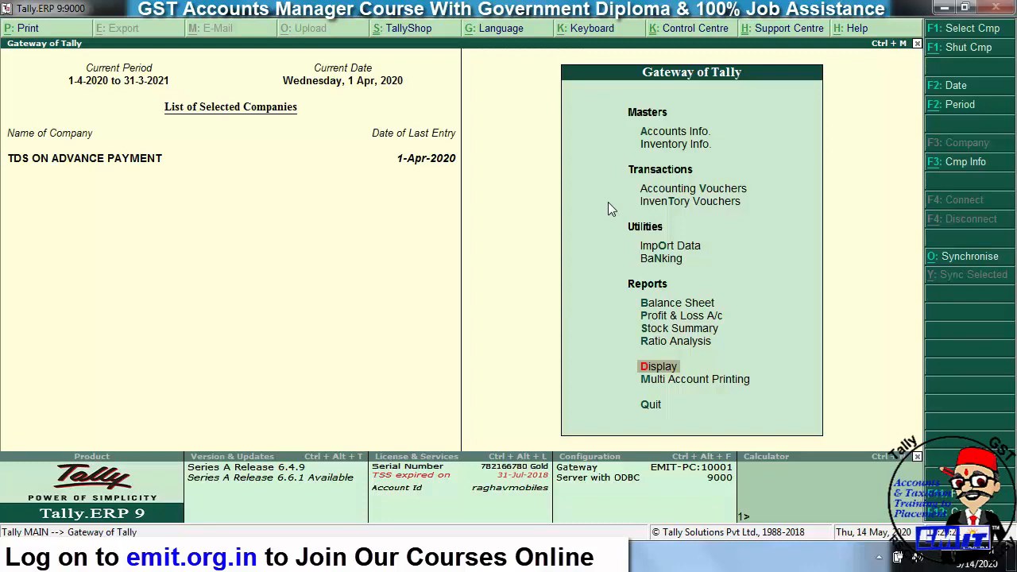
key("Up")
key("Up")
key("Up")
key("Up")
key("Up")
key("Up")
key("Up")
key("Up")
key("Return")
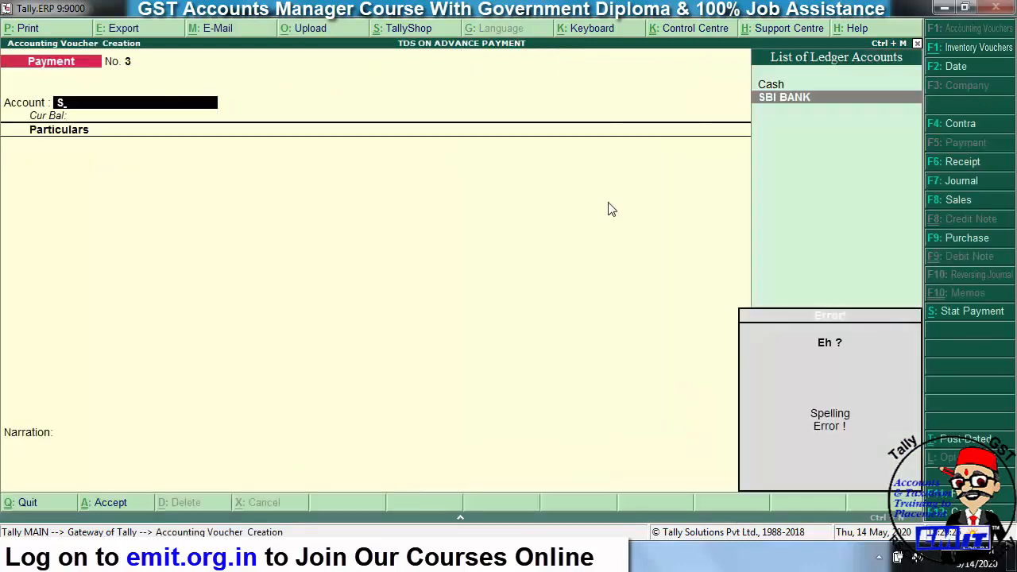
key("Return")
type("mr")
key("Return")
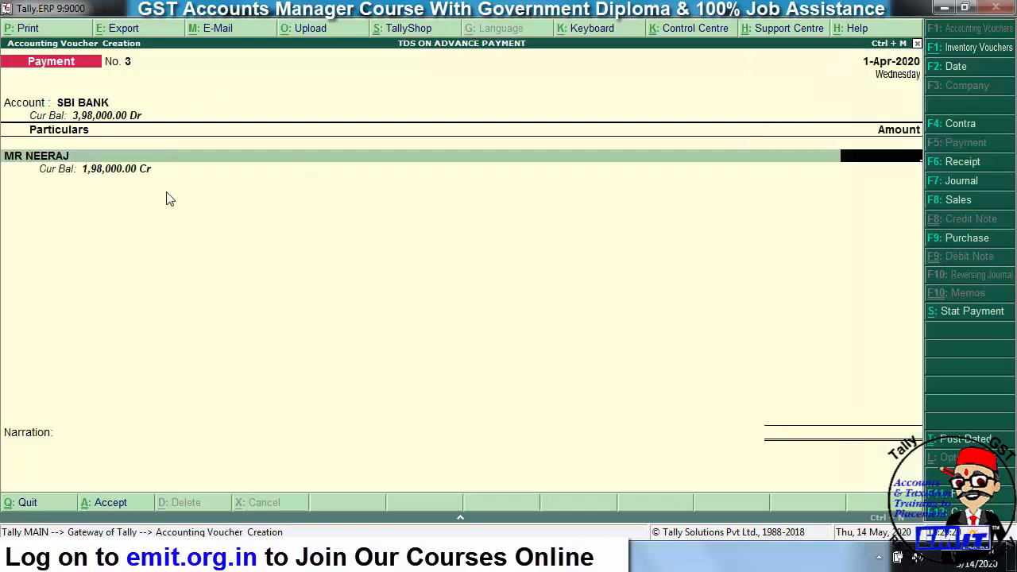
- Pay 1,98,000 against the party's pending bill 1256 in full
type("198000")
key("Return")
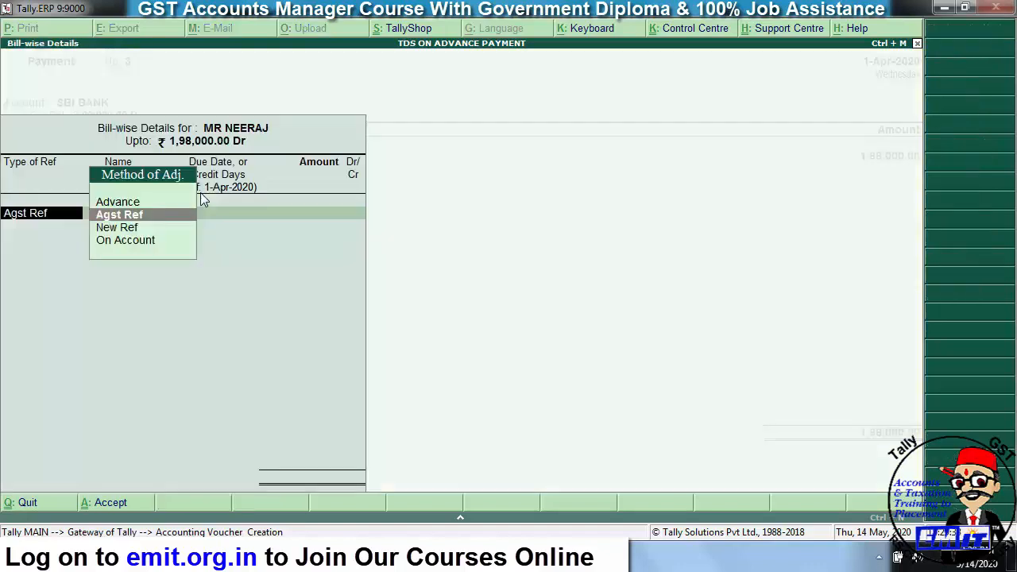
key("Return")
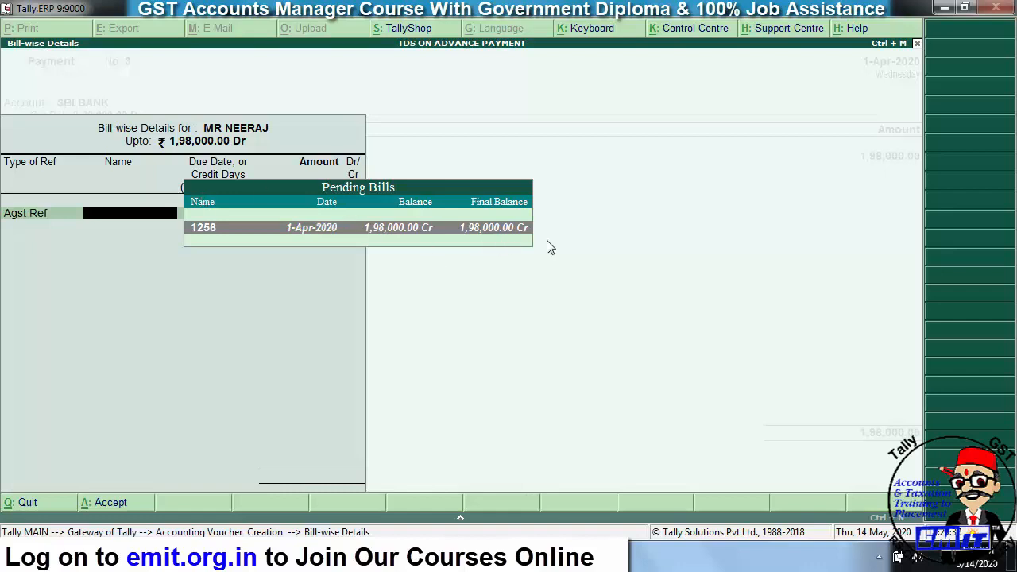
key("Return")
key("Return")
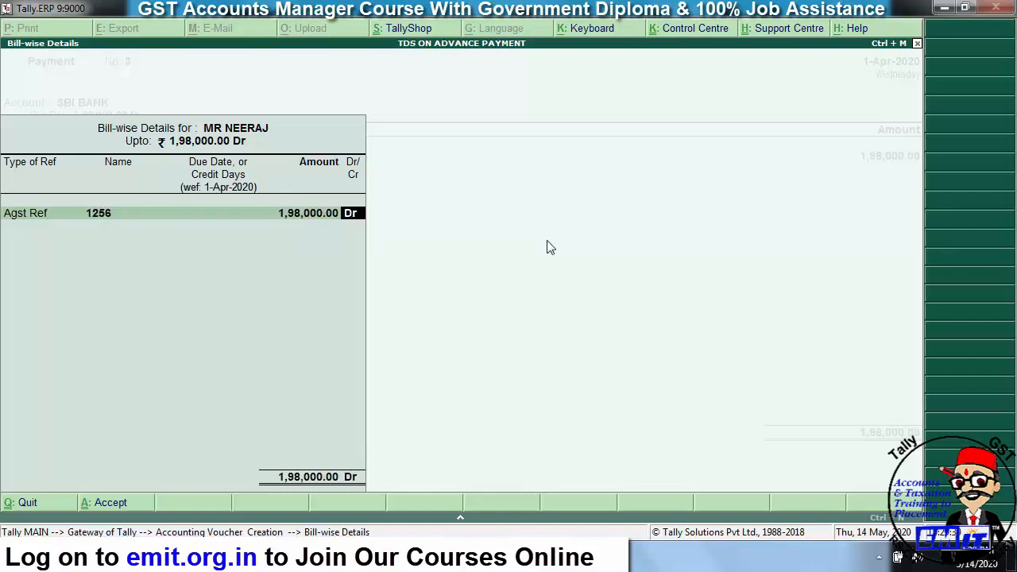
key("Return")
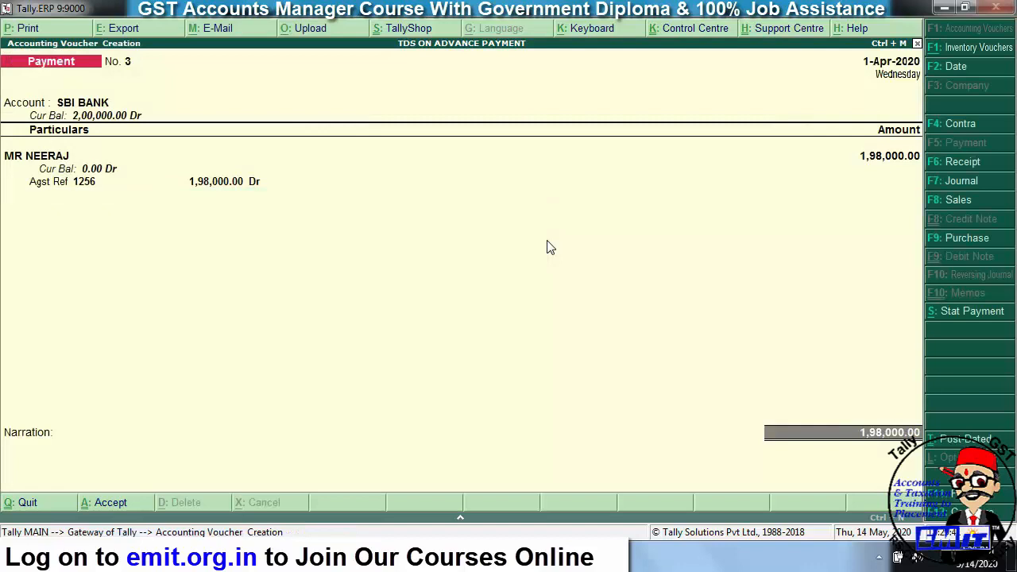
key("Return")
- Enter and correct the cheque number in bank allocation, save the voucher and quit to Gateway
key("Return")
type("12545")
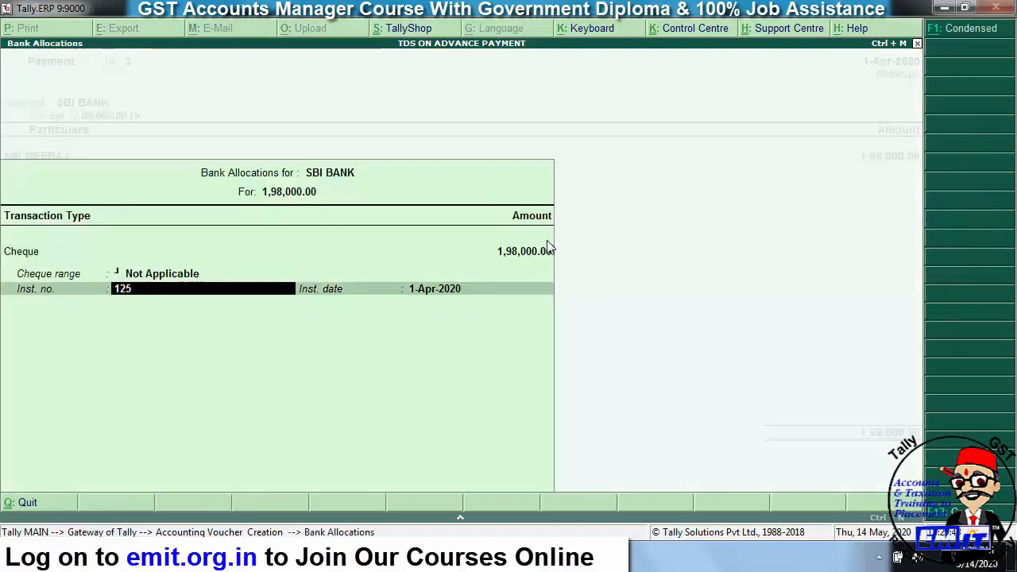
key("Return")
key("Return")
key("Return")
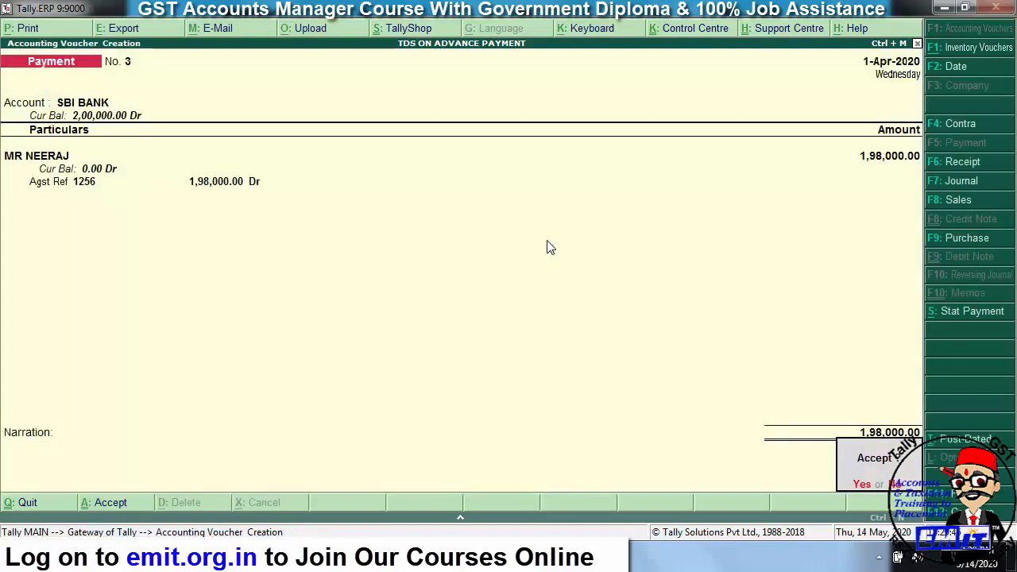
key("Return")
key("BackSpace")
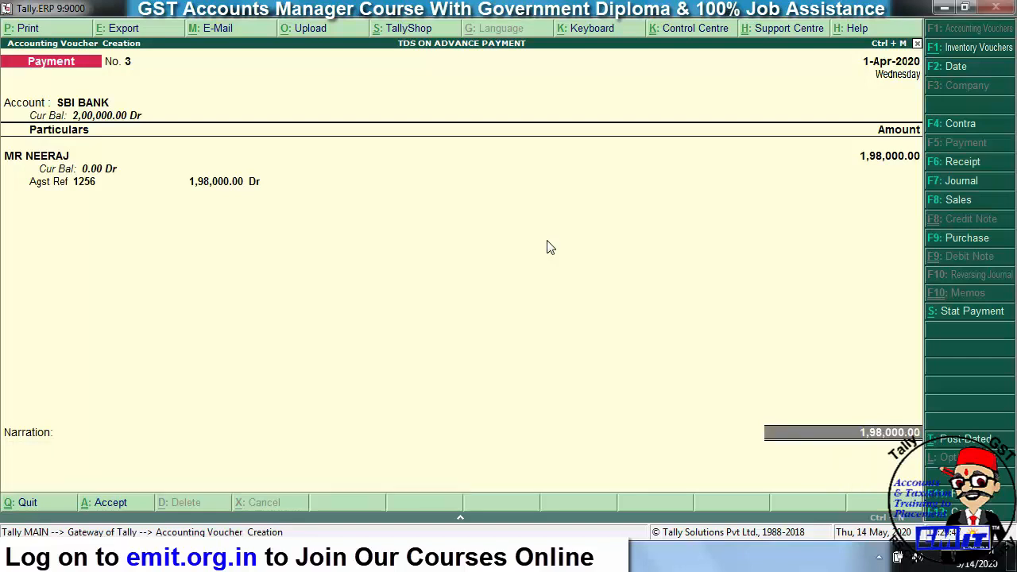
key("Return")
key("Return")
key("Return")
key("Return")
key("BackSpace")
type("121213")
key("Return")
key("Return")
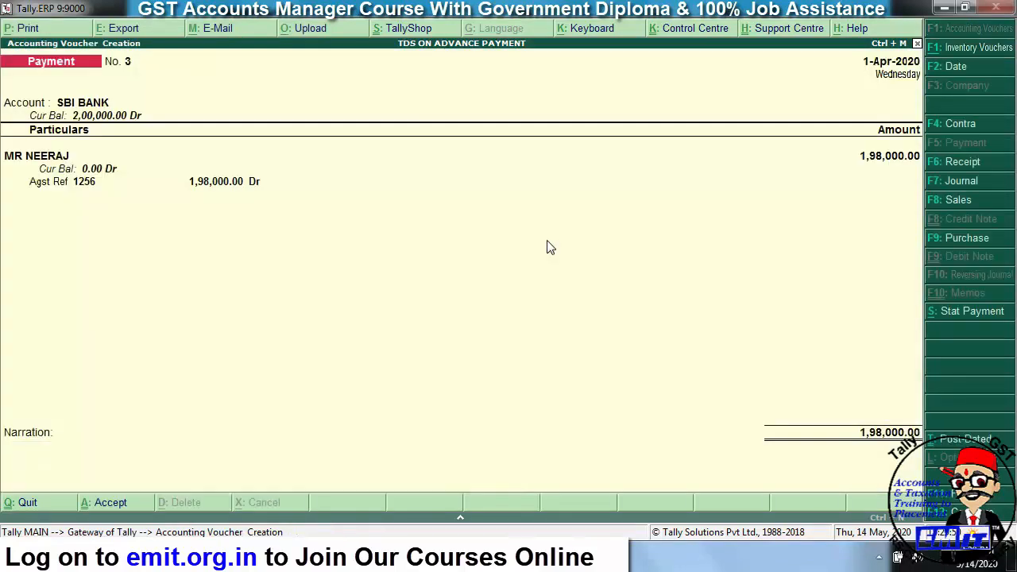
key("Return")
key("Return")
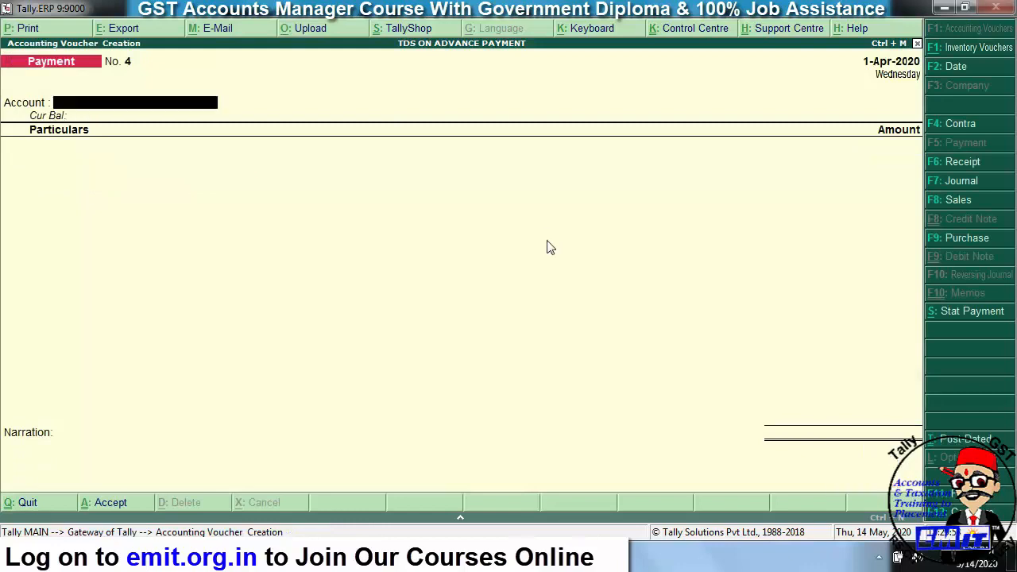
key("Escape")
key("Return")
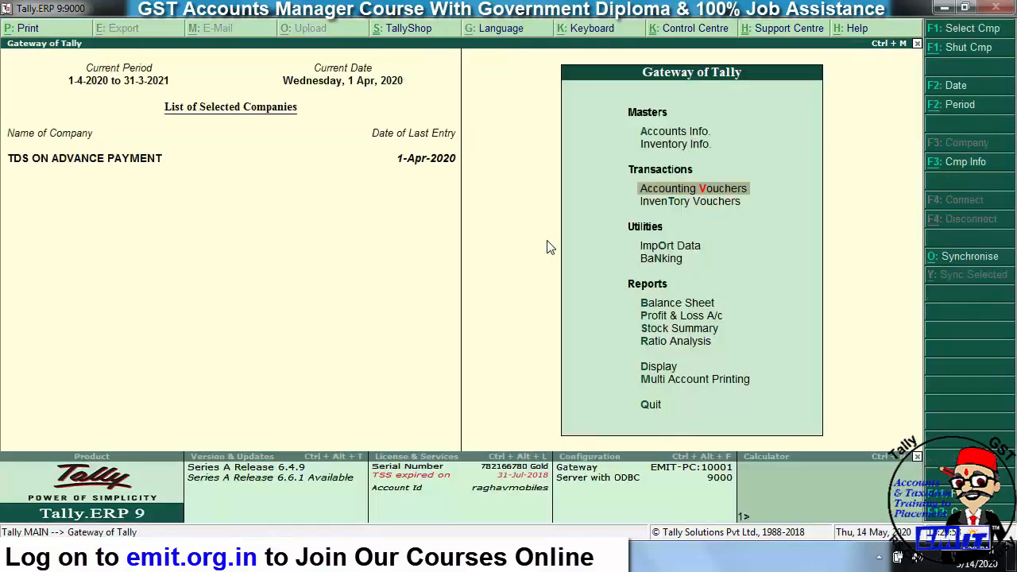
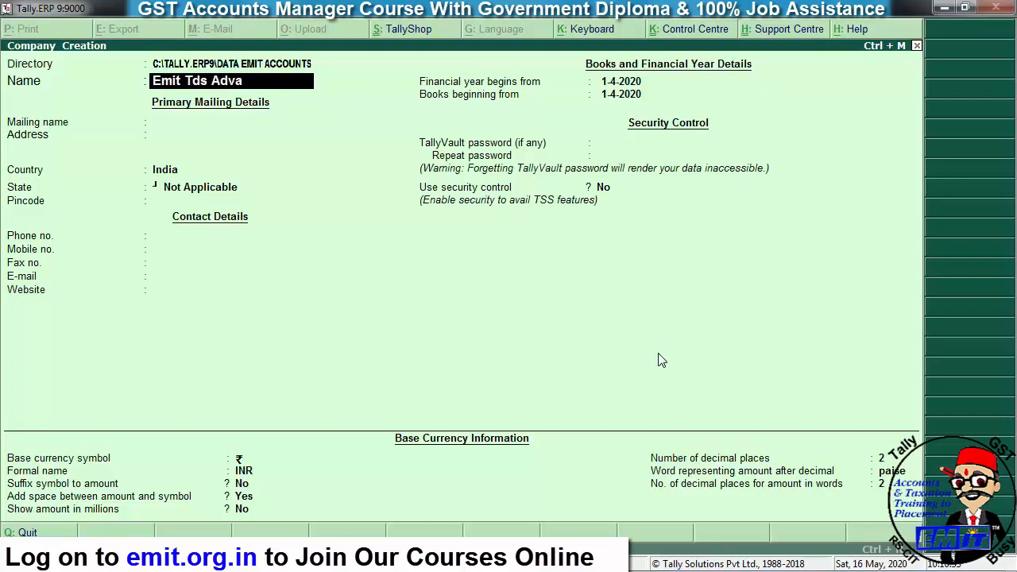
- Complete Emit Tds Advance with its street address, country India, state Rajasthan and pincode, then save it
key("Return")
key("Return")
type("Manu Marg")
key("Return")
key("Return")
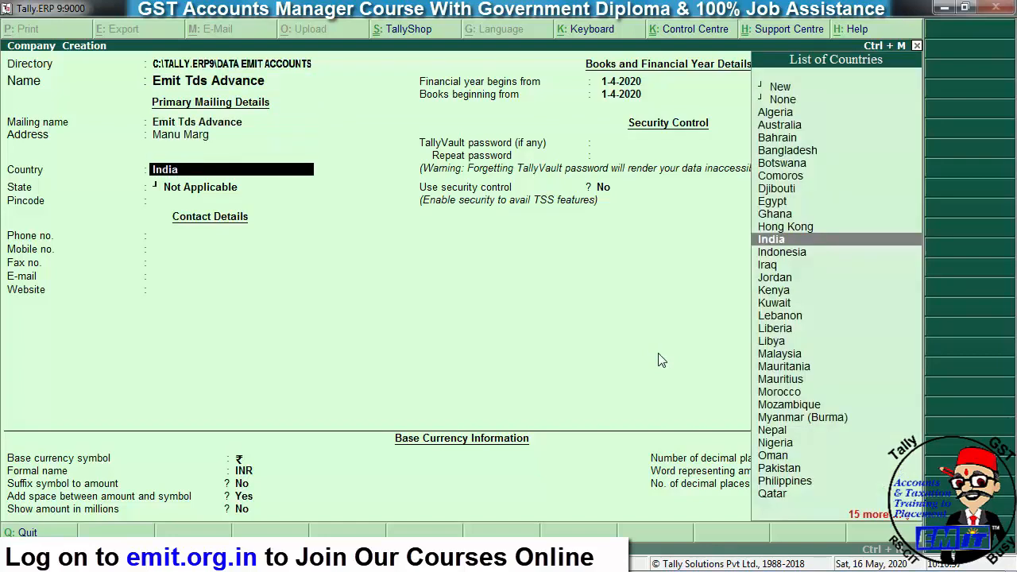
key("Return")
type("ra")
key("Return")
type("301001")
key("Return")
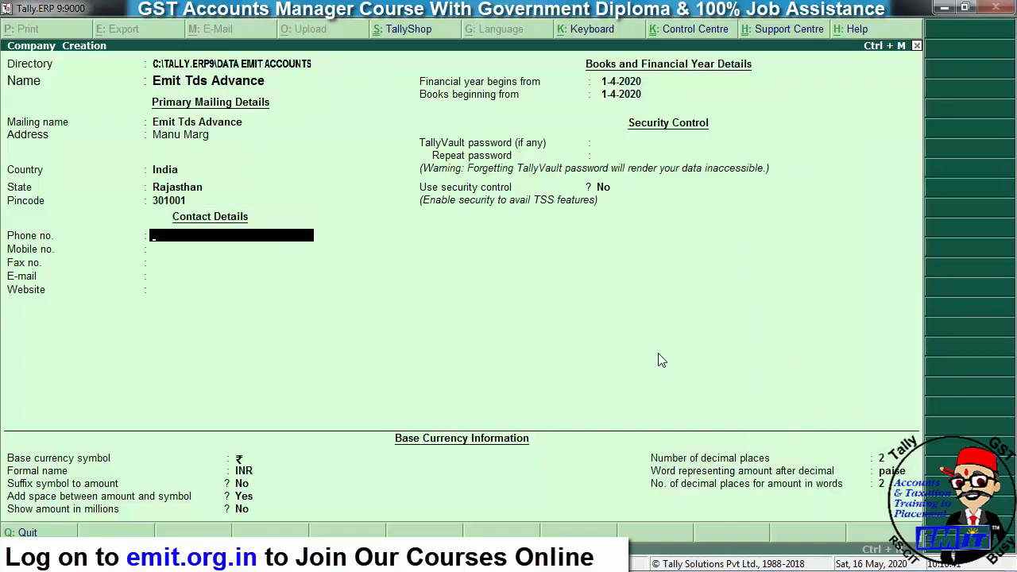
key("ctrl+a")
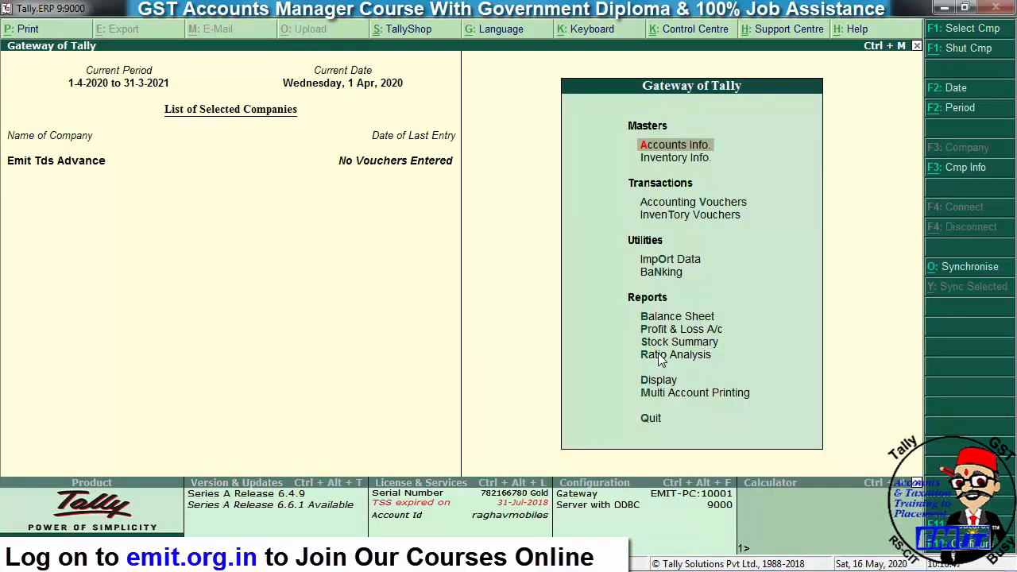
- Enable TDS in Statutory & Taxation and enter the company's TAN as registration and account number
key("F11")
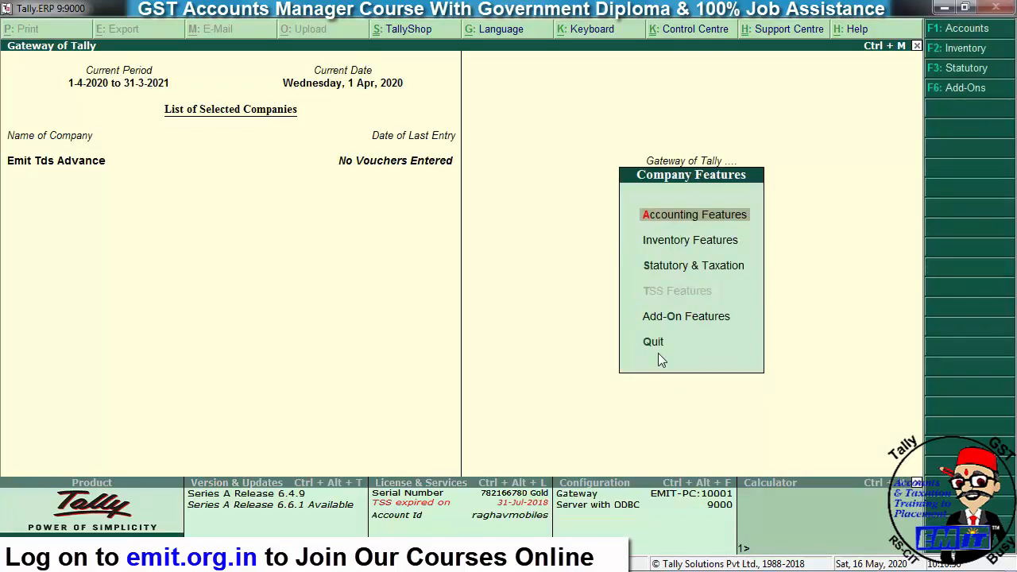
key("Down")
key("Down")
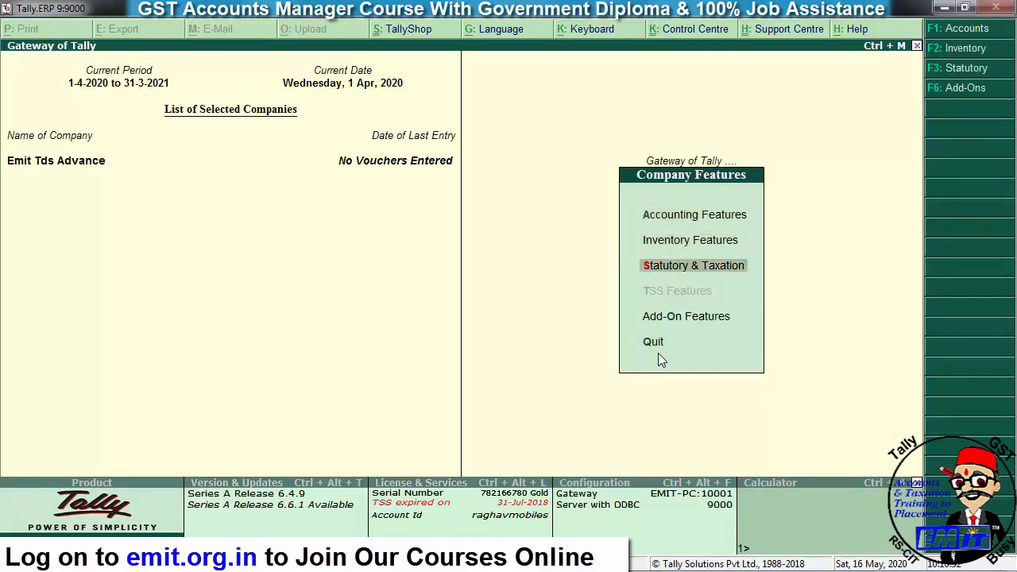
key("Return")
key("Return")
key("Return")
key("Return")
key("Return")
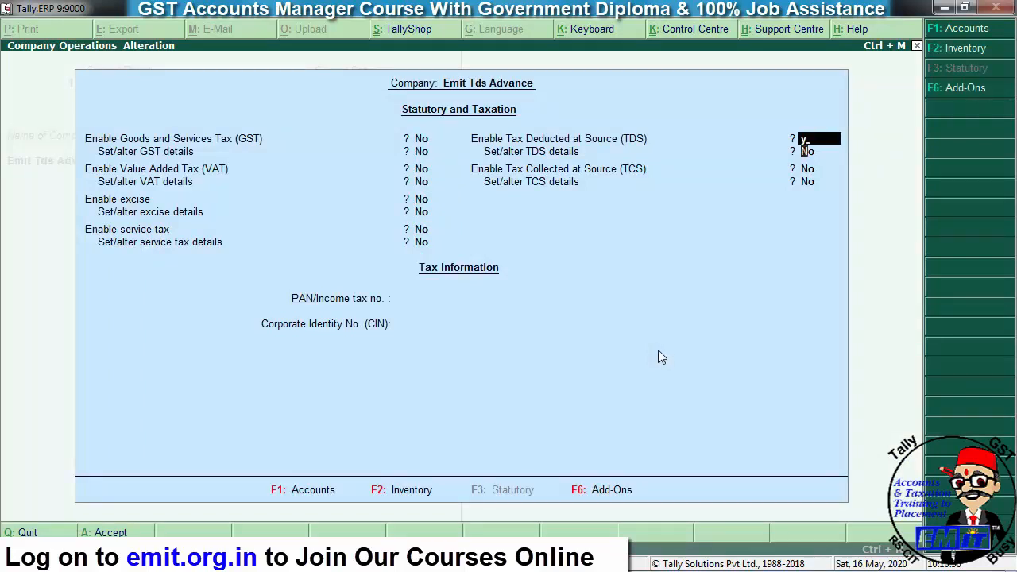
key("y")
key("y")
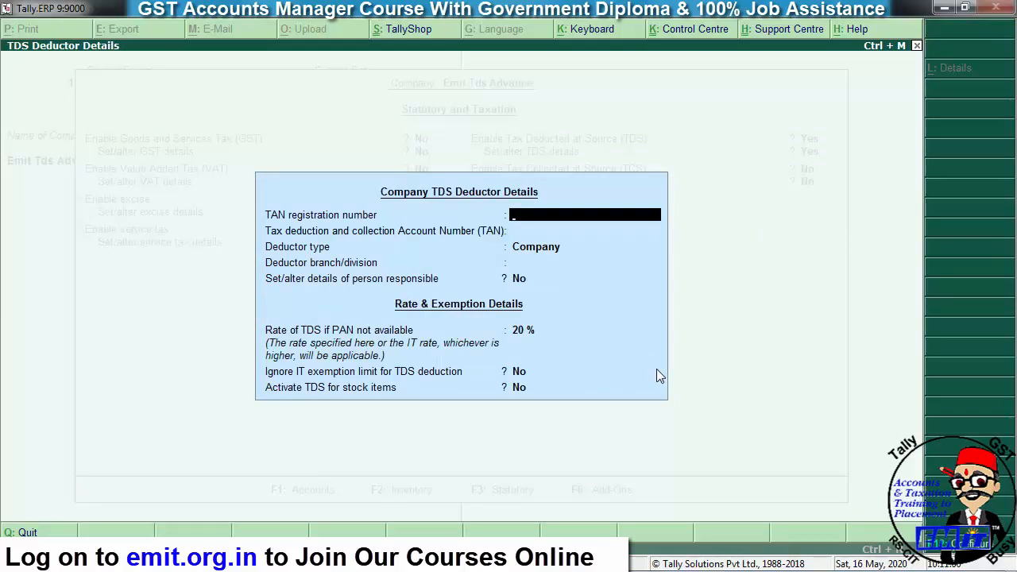
type("CALC12345F")
key("Return")
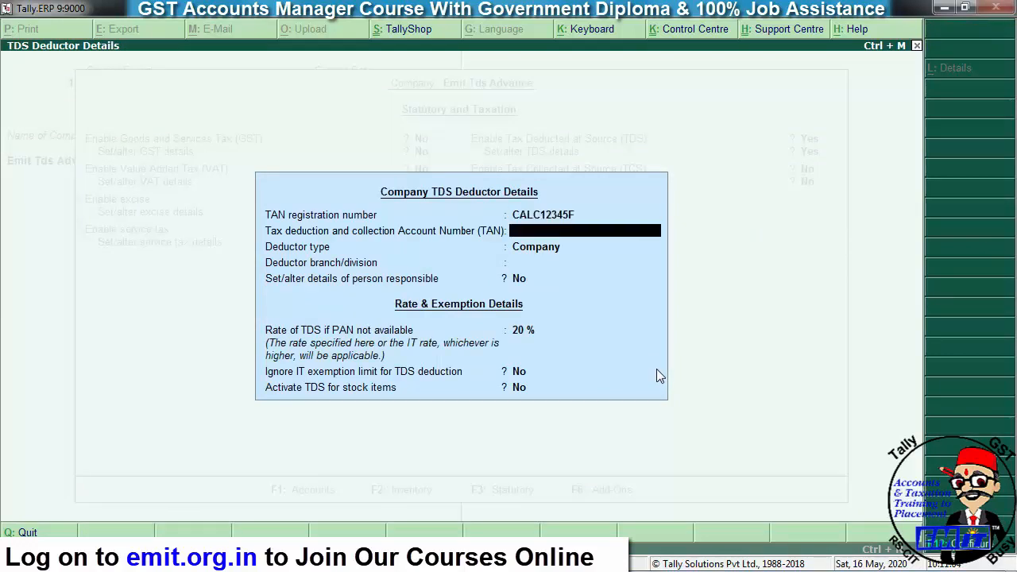
key("Up")
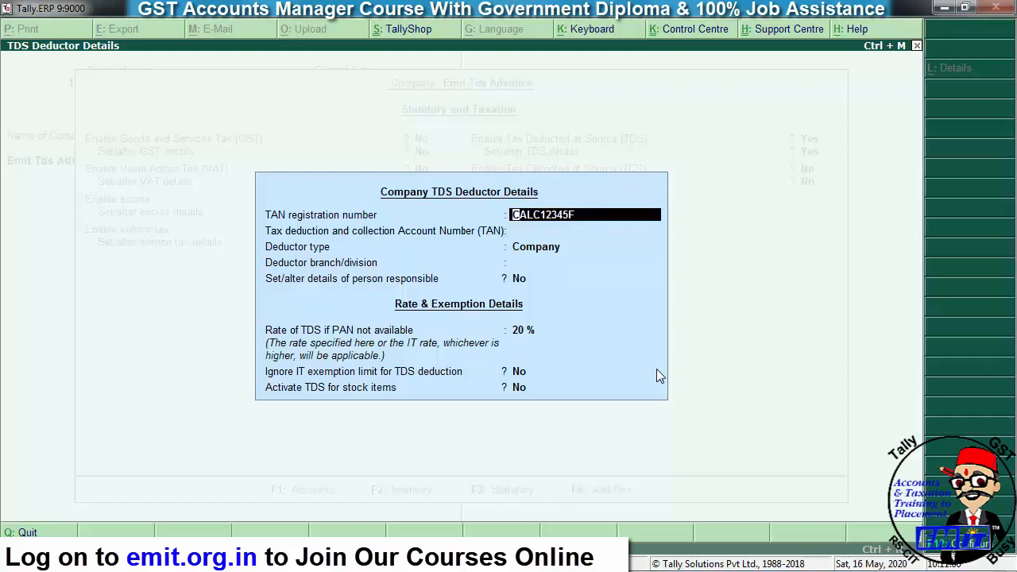
key("Return")
- Set the deductor type to Company and branch to Alwar, and choose to enter person-responsible details
key("ctrl+alt+v")
key("Return")
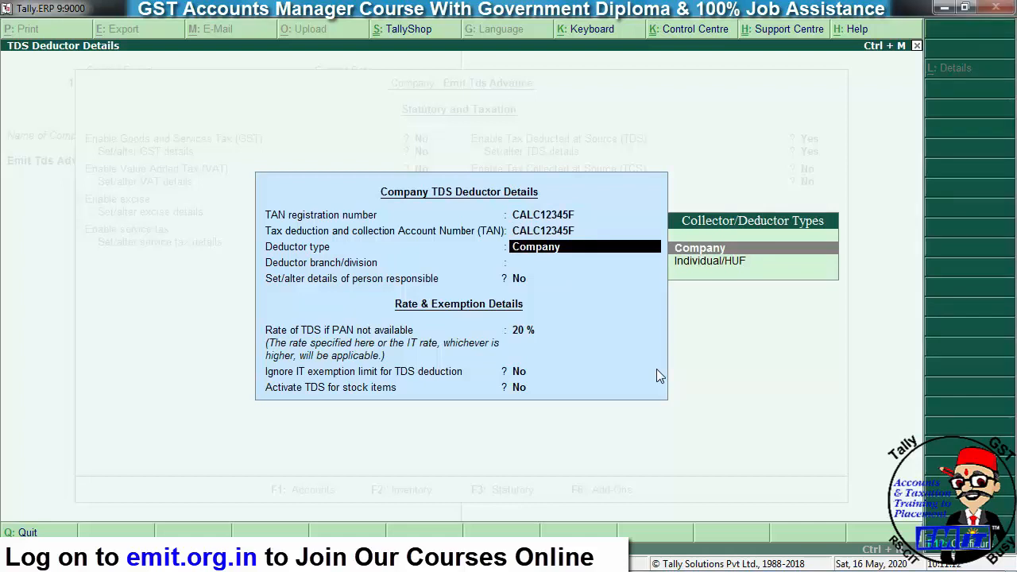
key("Down")
key("Up")
key("Return")
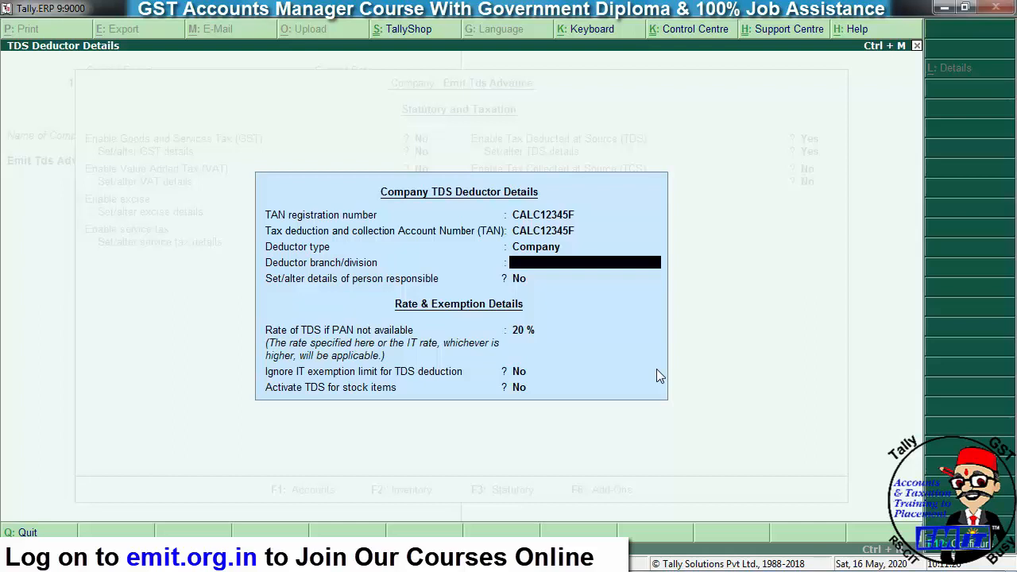
key("Return")
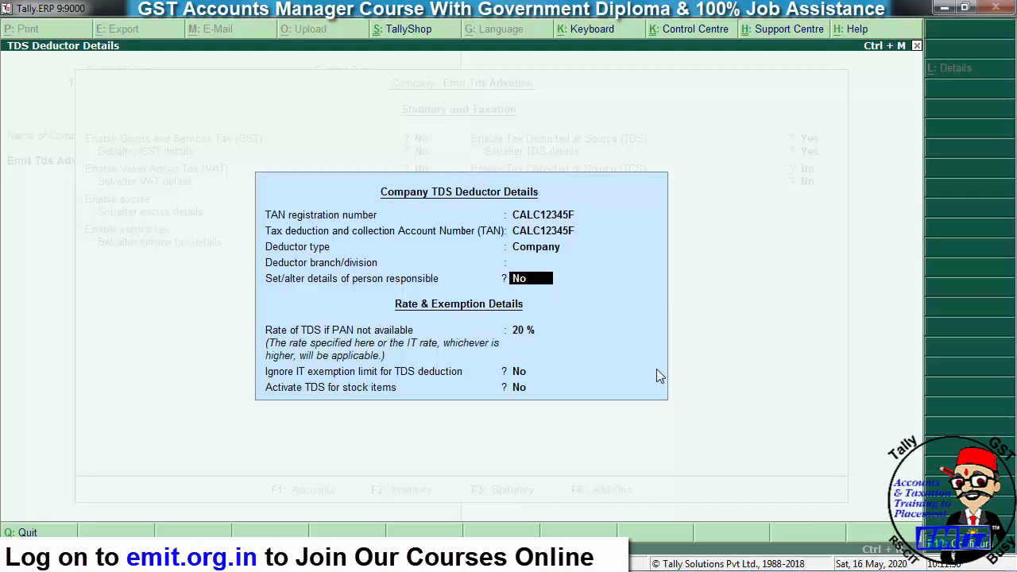
key("BackSpace")
type("Alwar")
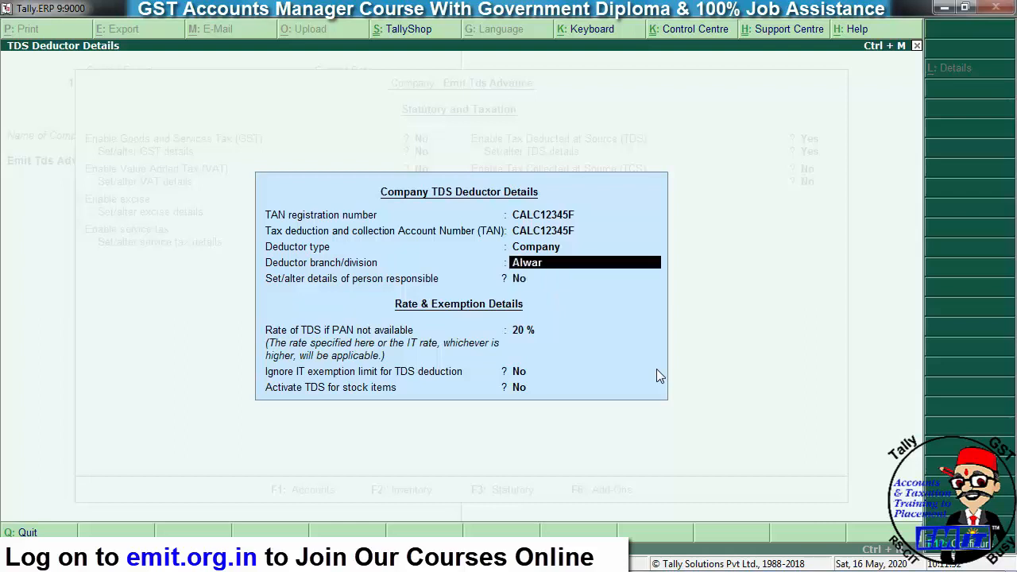
key("Return")
key("y")
key("Return")
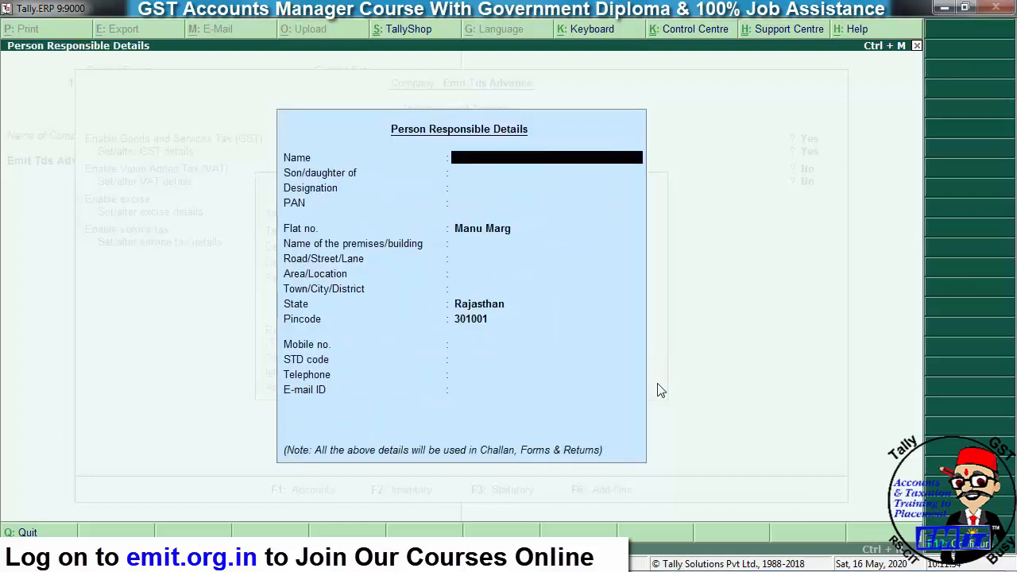
- Enter the responsible person's name, father's name, designation Acct Manager and PAN
type("Mr Ram")
key("Return")
type("Mr Das")
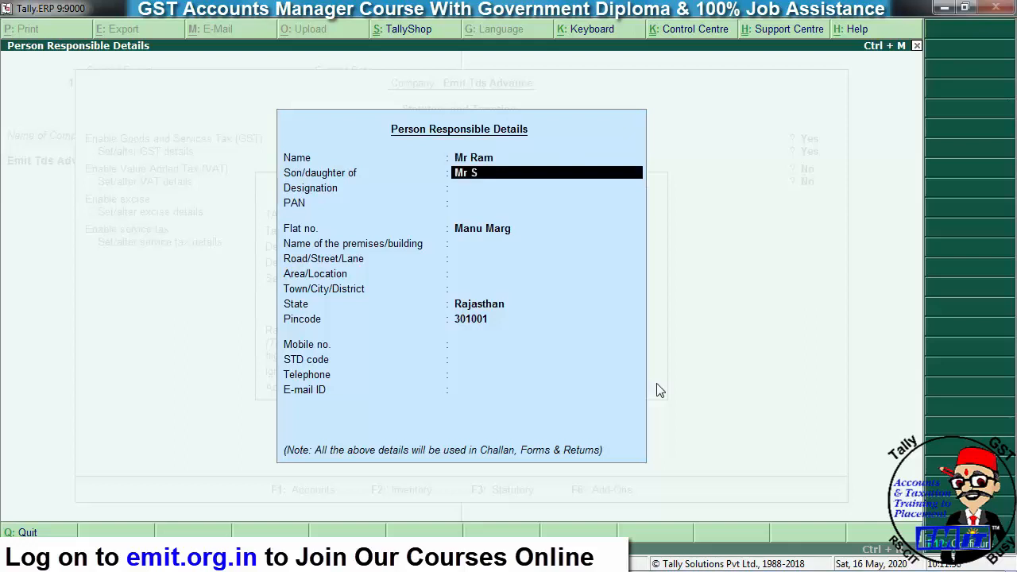
type("rath")
key("Return")
type("Acct Manager")
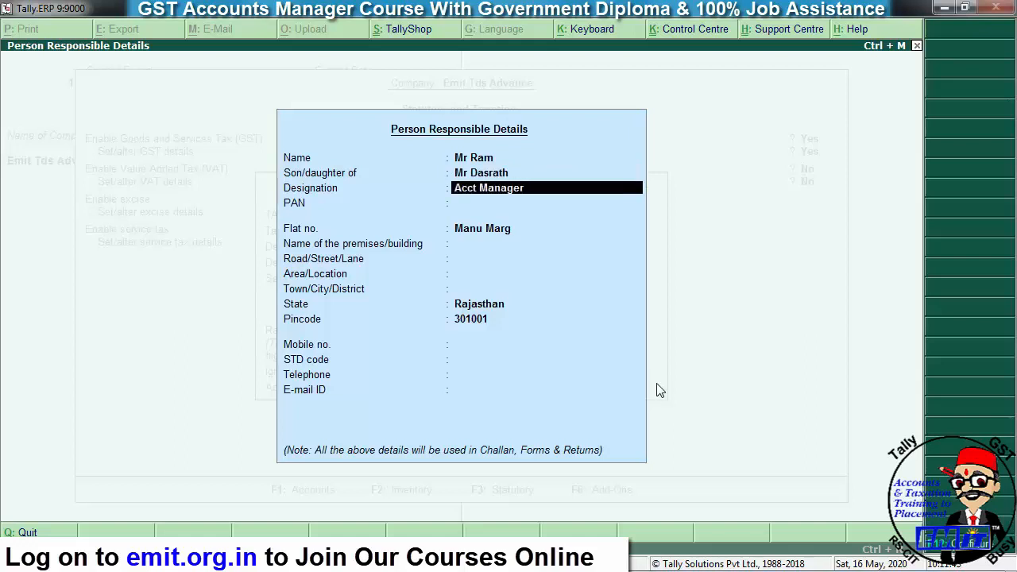
key("Return")
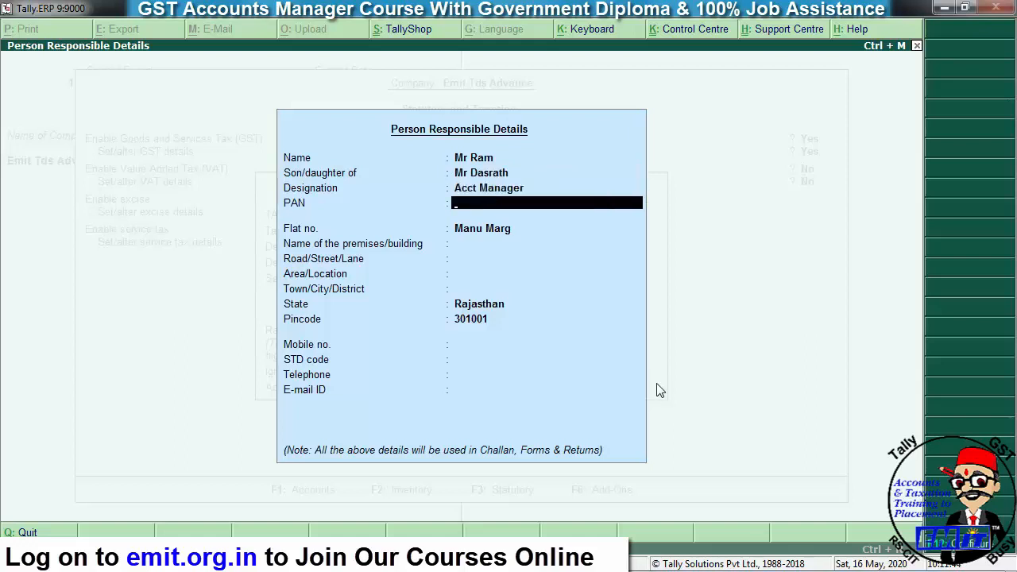
key("Return")
- Fill in the responsible person's address, with Alwar as the area and town
key("Return")
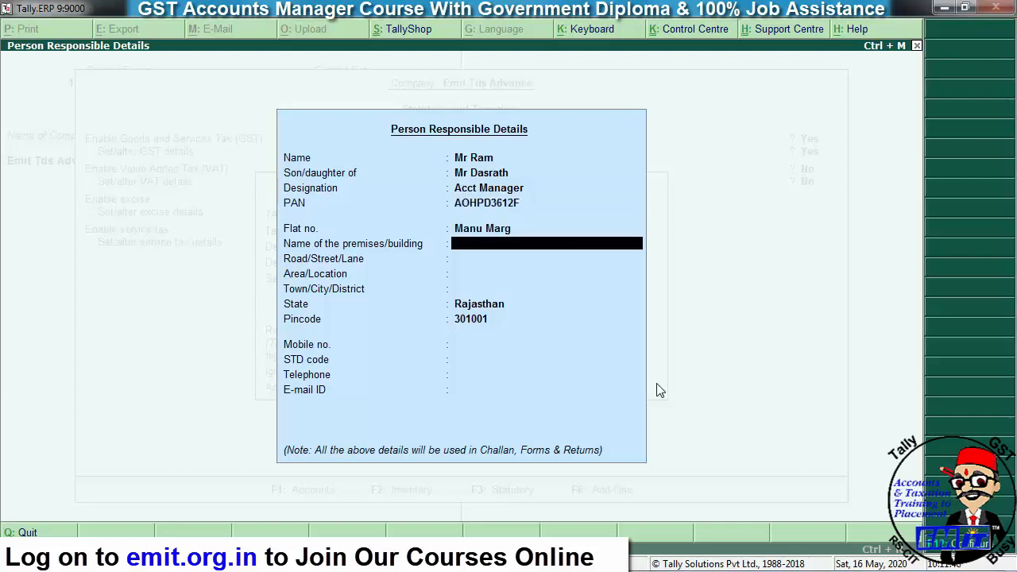
type("Emit")
key("Return")
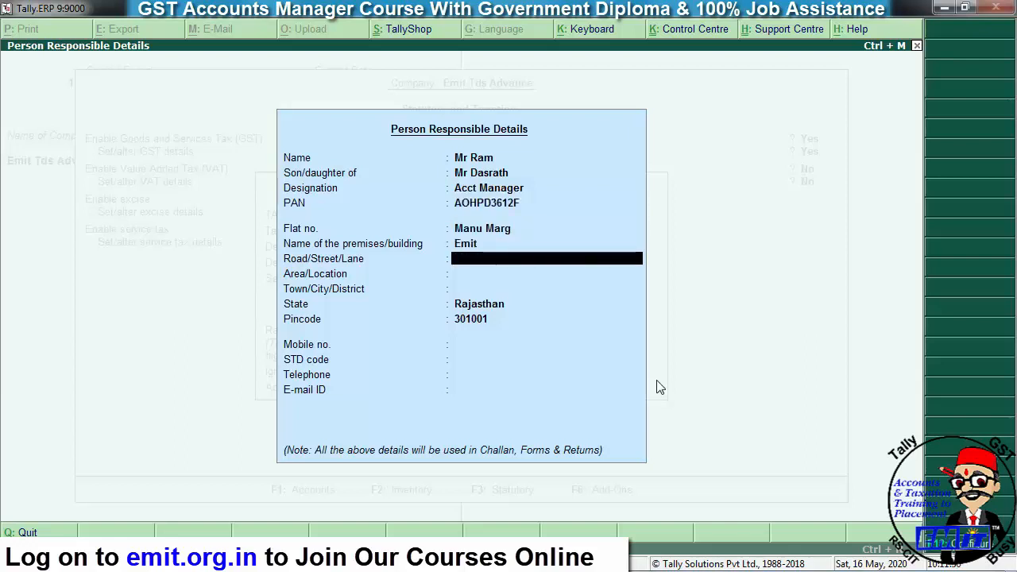
type("Manu Marg")
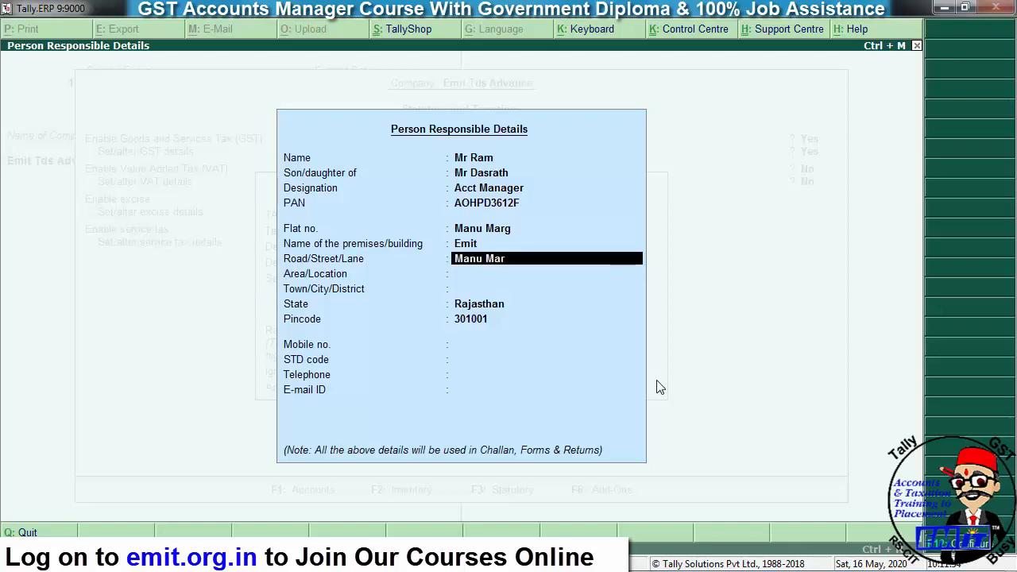
key("Return")
type("A;")
type("war")
key("Return")
type("Alwar")
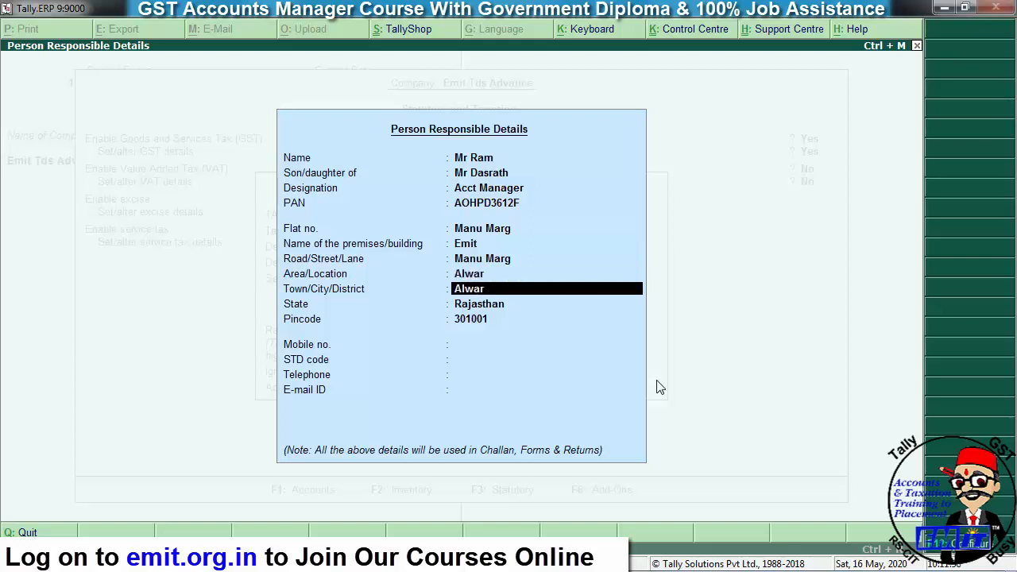
key("Return")
key("Return")
key("Return")
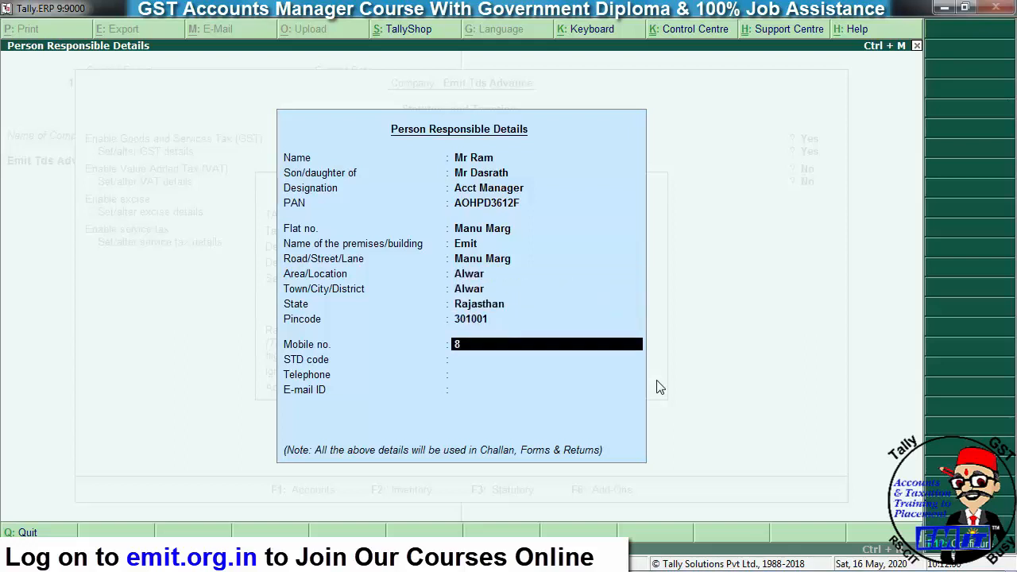
- Add the mobile number, telephone number and e-mail, then accept the person-responsible and deductor details
key("Return")
key("Return")
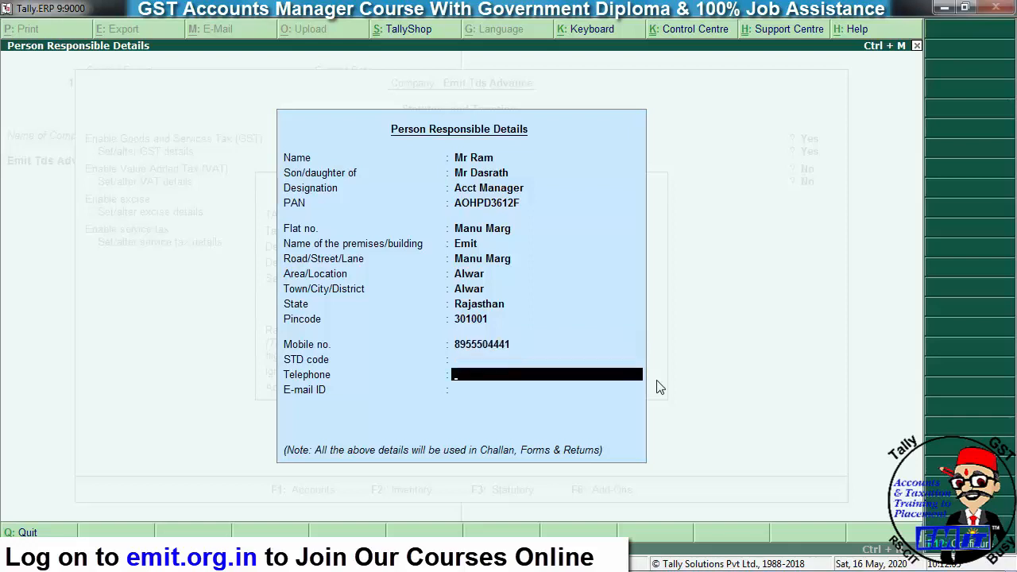
key("Return")
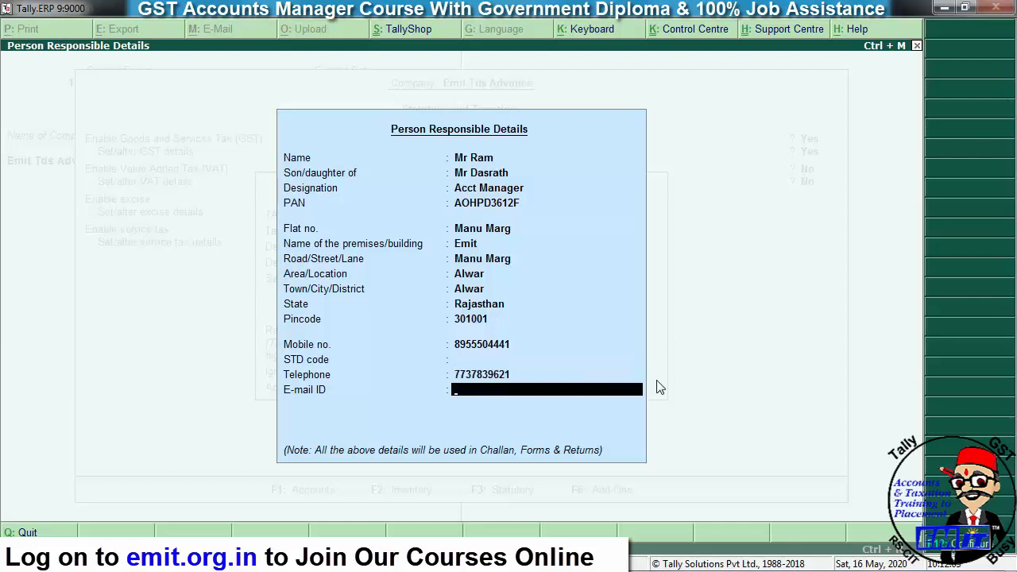
key("Return")
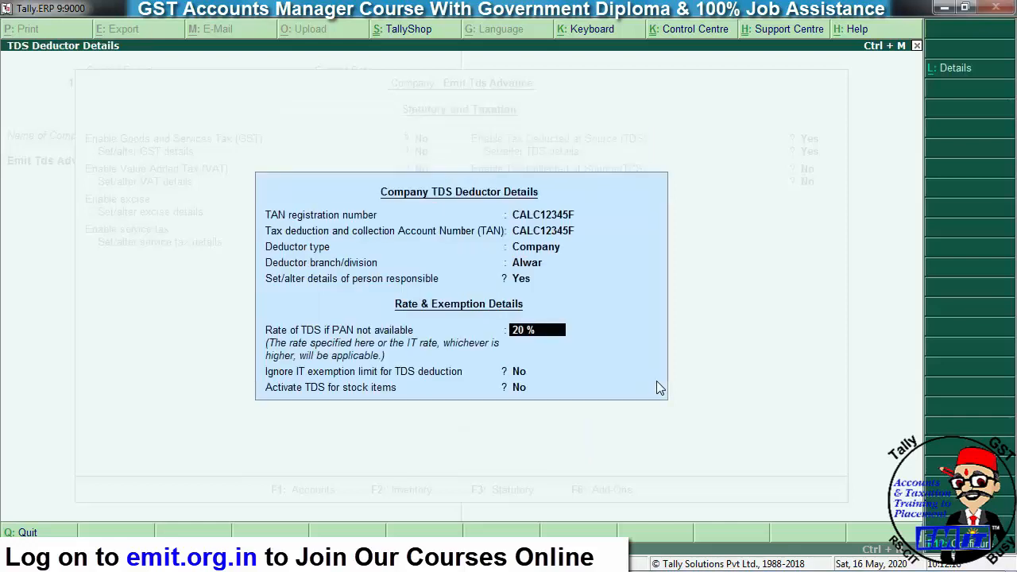
key("ctrl+a")
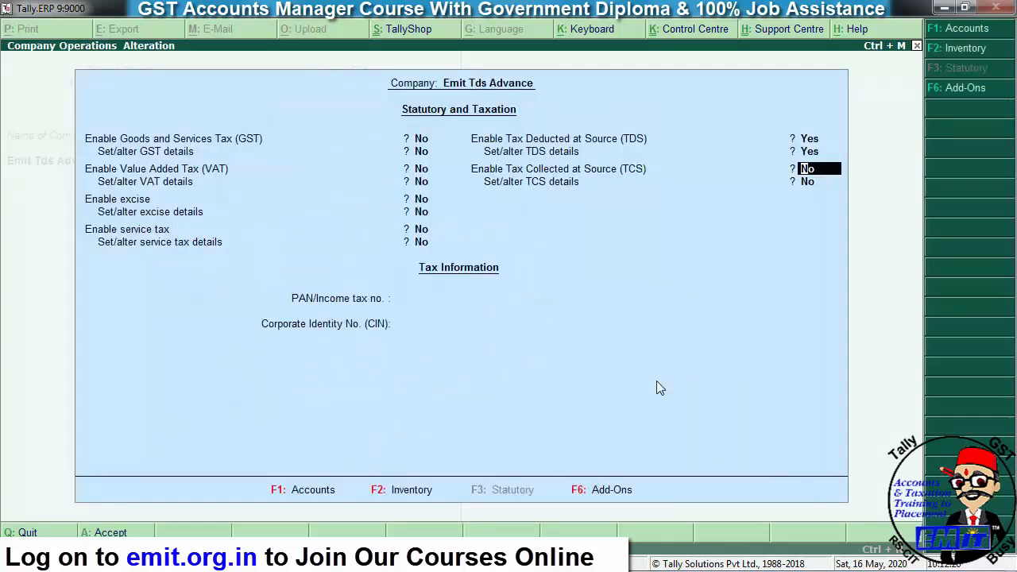
- Save the statutory settings and start creating a new TDS nature of payment
key("ctrl+a")
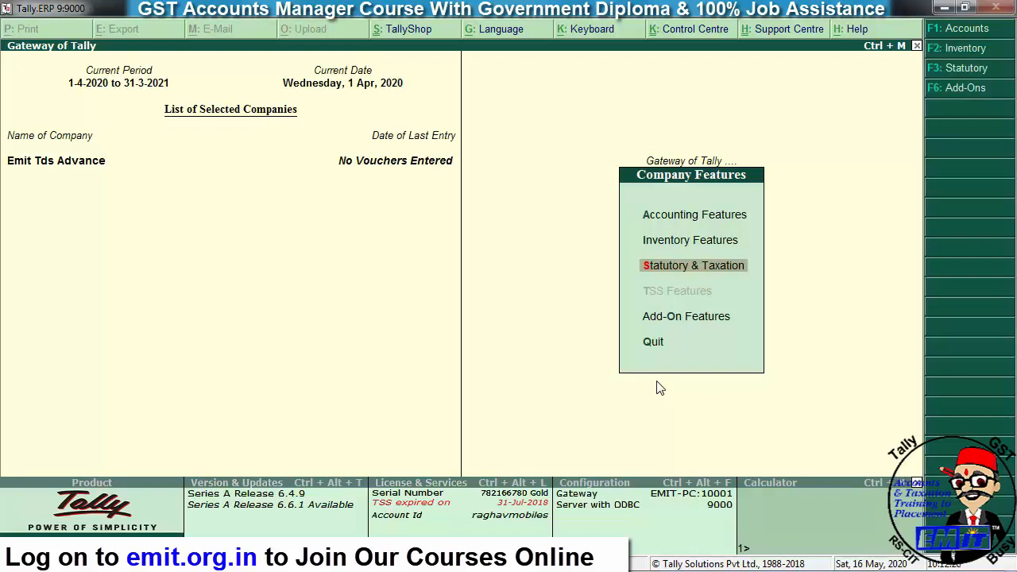
key("Escape")
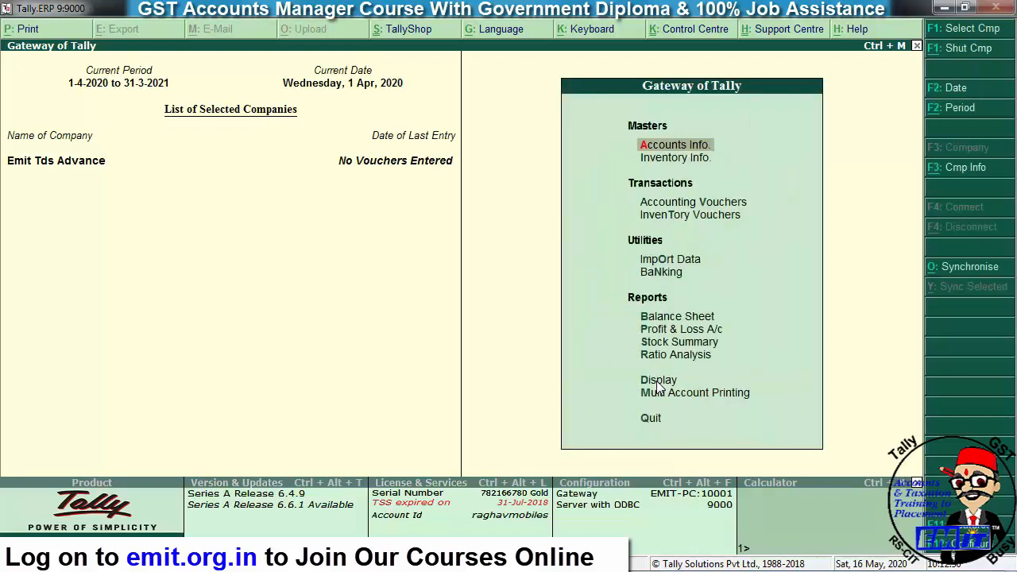
key("Return")
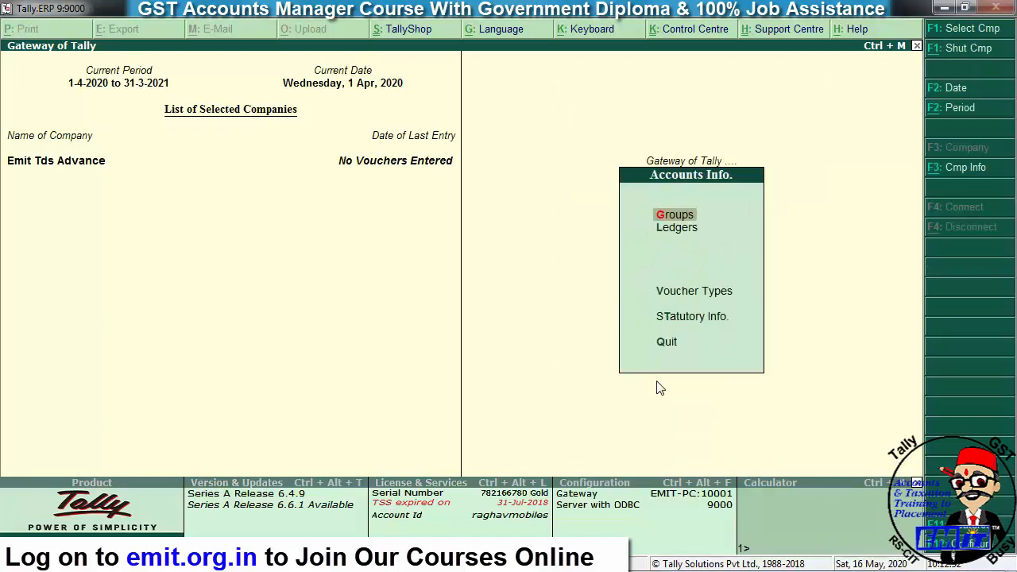
key("Down")
key("Down")
key("Down")
key("Return")
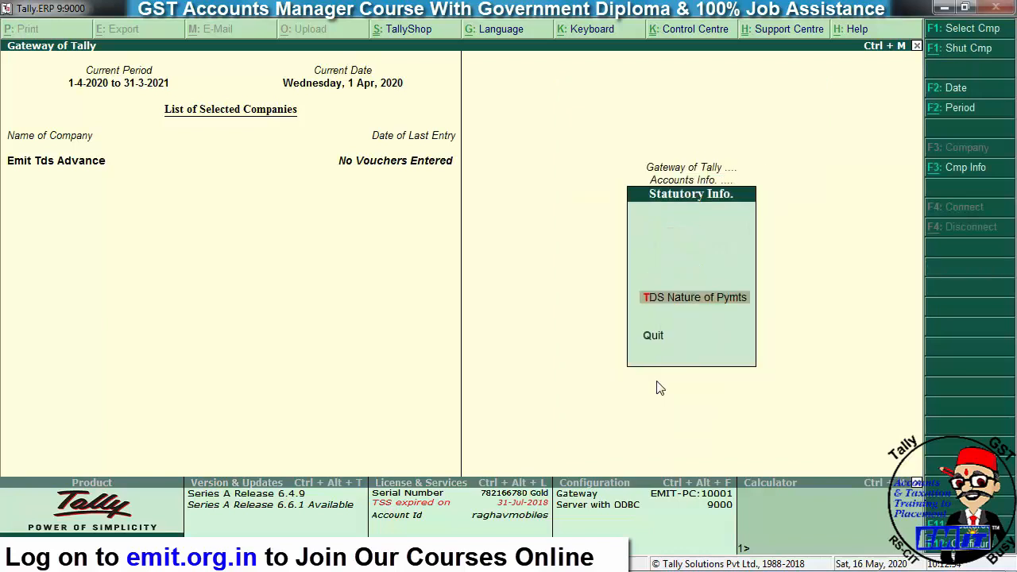
key("Return")
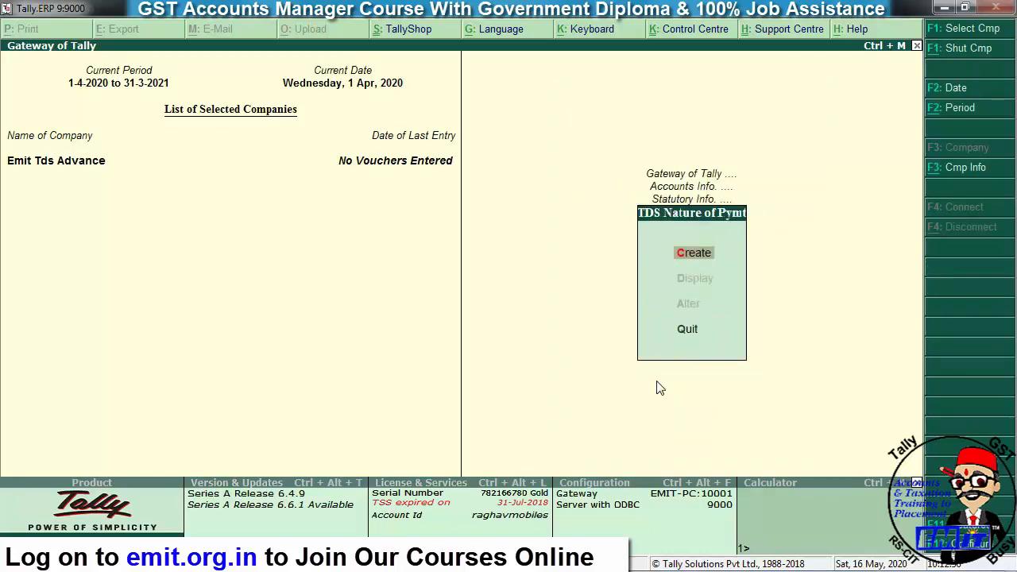
key("Return")
- Name the nature of payment Tds on Building Rent under section 194I
type("Tds")
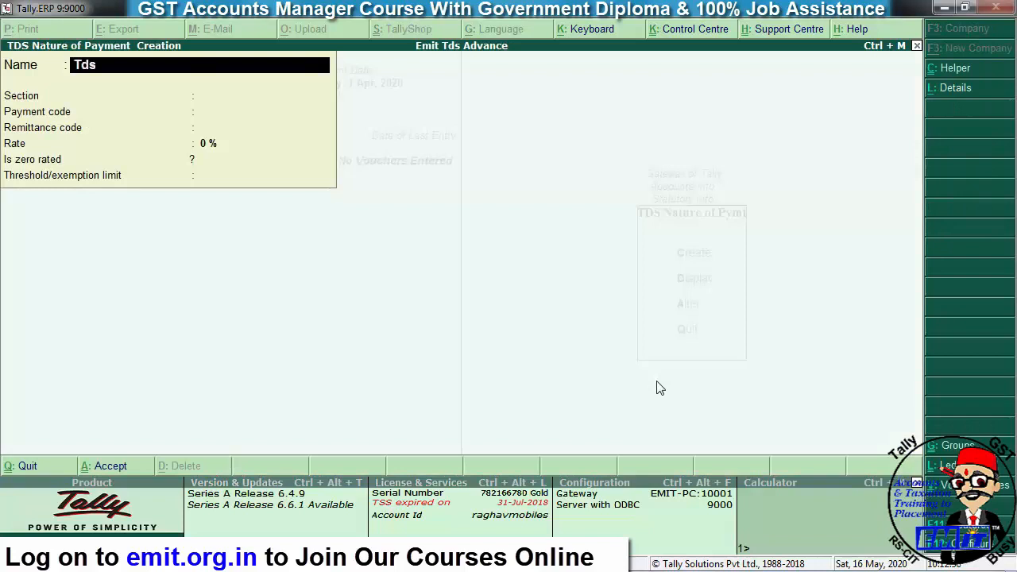
type(" on Rent")
key("BackSpace")
key("BackSpace")
key("BackSpace")
key("BackSpace")
type("Building Rent")
key("Return")
type("194")
key("Return")
- Enter payment and remittance codes 94I, rate 10% and threshold 24,00,000, then save
type("94I")
key("Return")
type("94I")
key("Return")
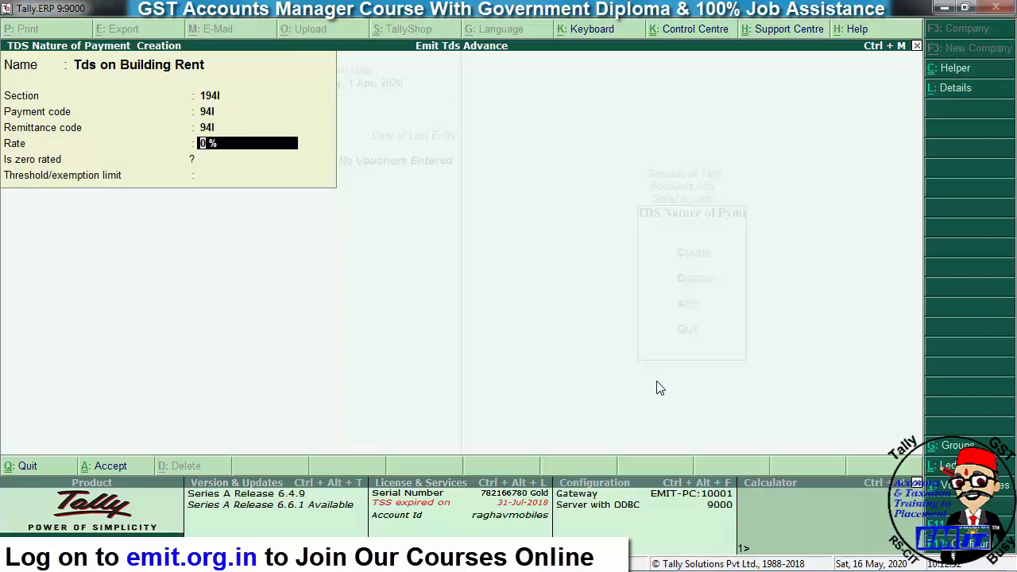
type("10")
key("Return")
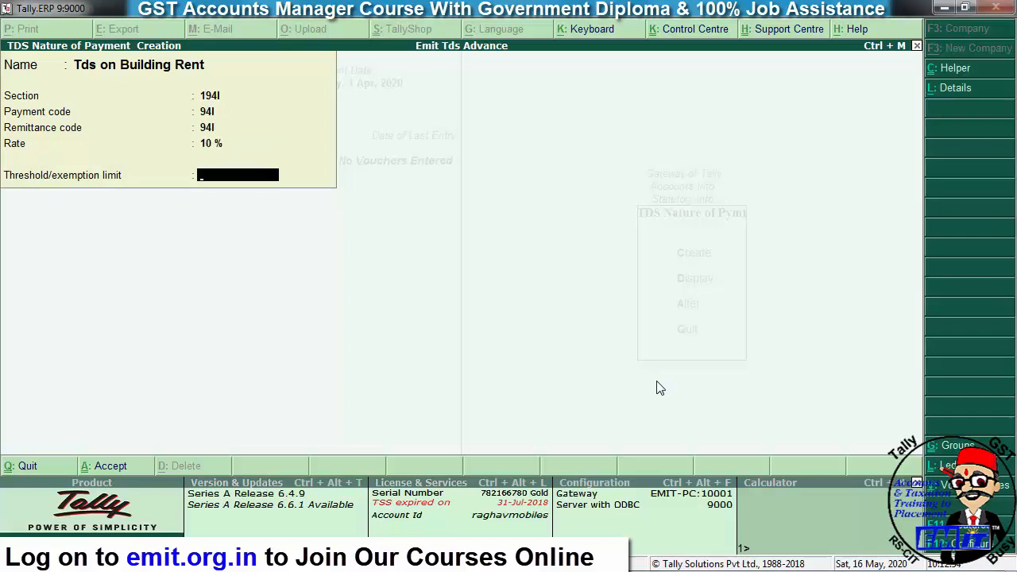
type("24,0")
type("0,000")
key("Return")
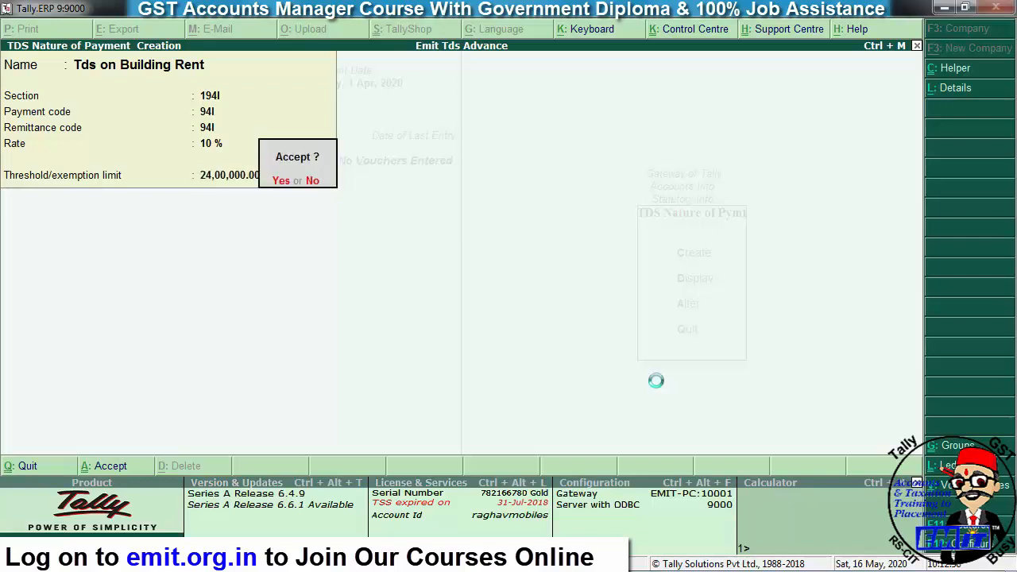
key("y")
- Reopen Tds on Building Rent, try a 2,40,000 threshold and set applicable-from date 1-4-19
key("Page_Up")
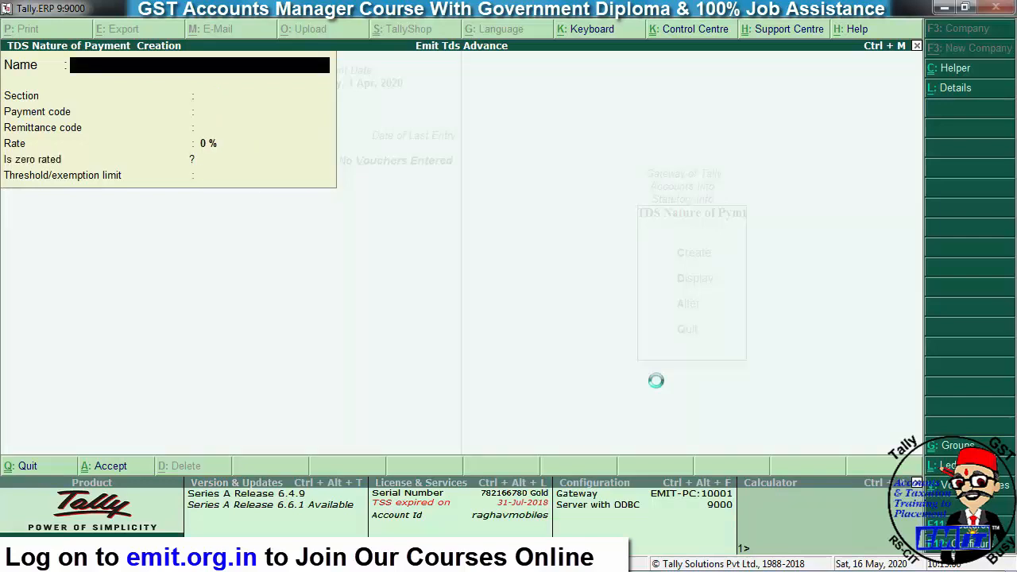
left_click(251, 169)
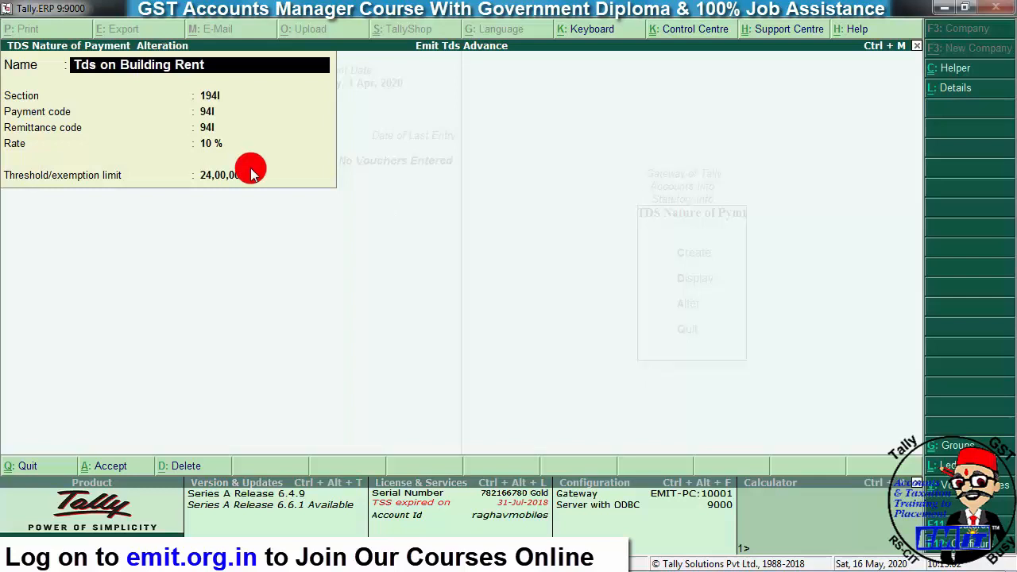
type("240000")
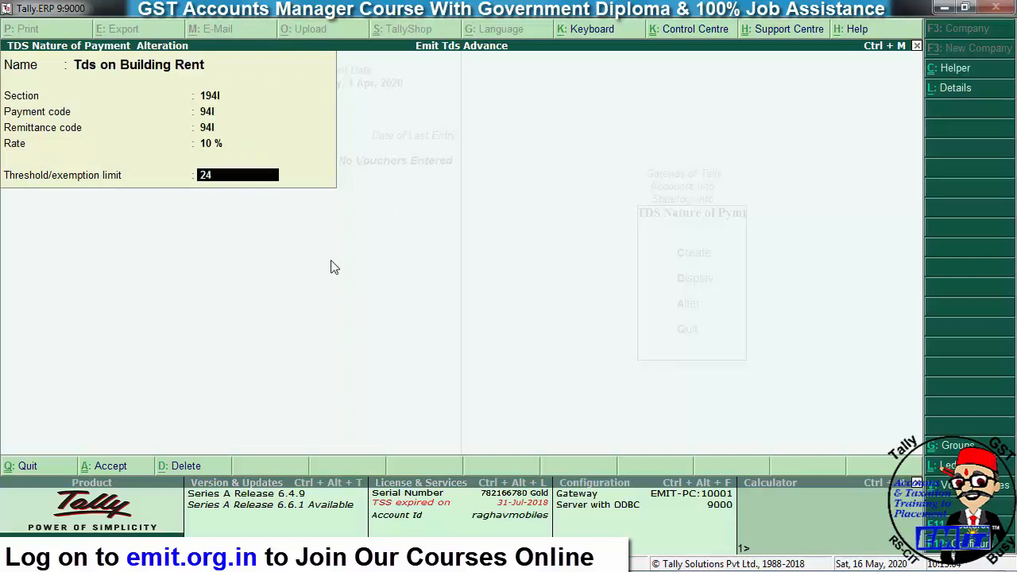
key("Return")
key("Return")
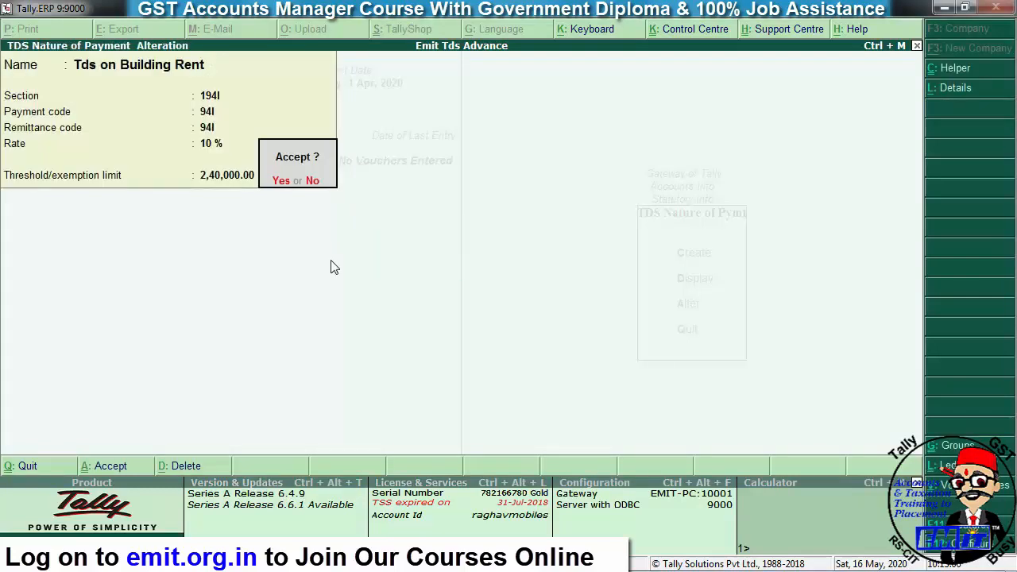
key("Escape")
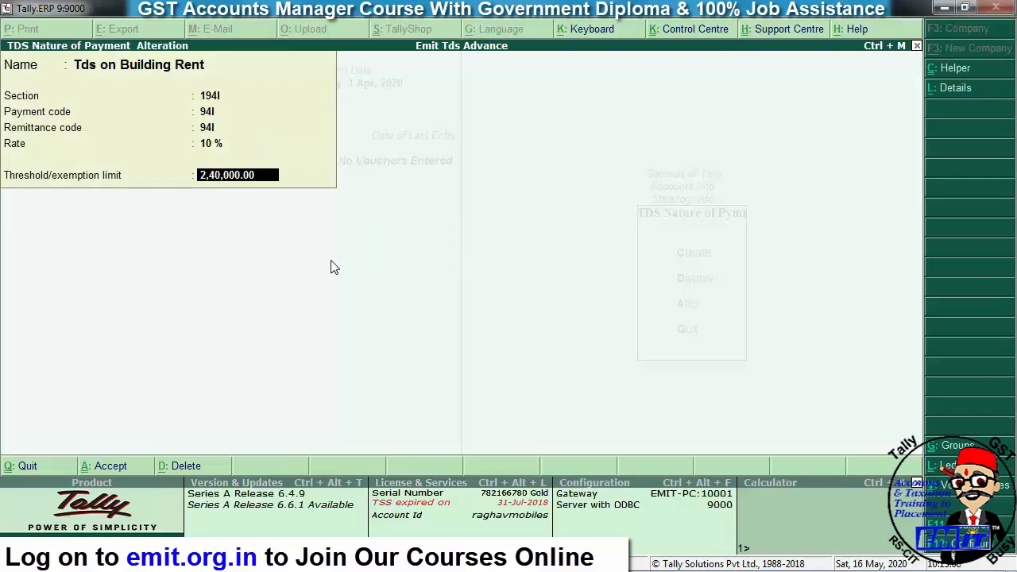
key("Return")
type("1-4-17")
key("BackSpace")
type("9")
key("Return")
key("Return")
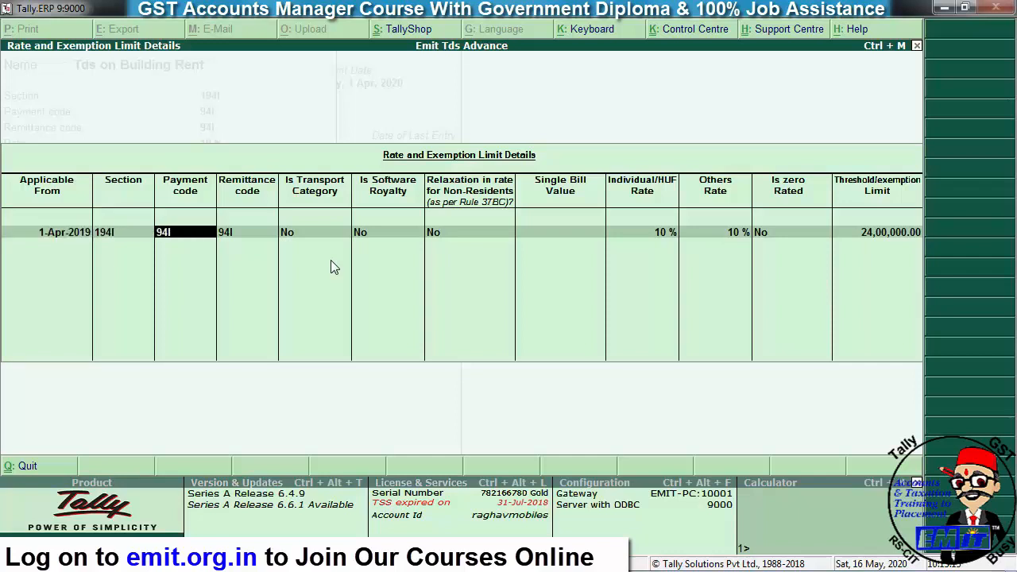
key("ctrl+a")
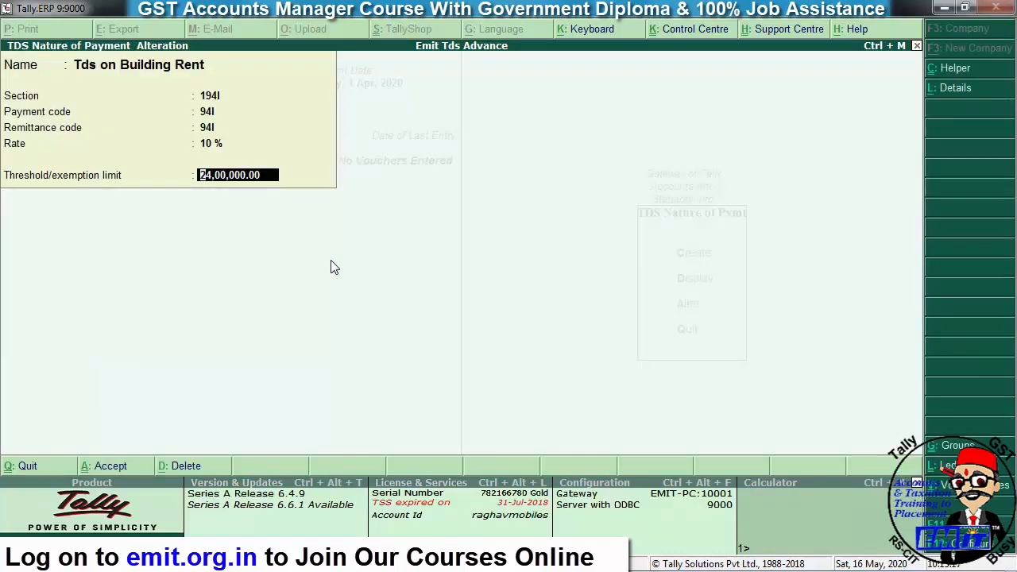
- Re-enter the threshold as 2,40,000 and reconfirm the applicable-from date
type("2400000")
key("Return")
key("Escape")
type("2,40,000")
key("Return")
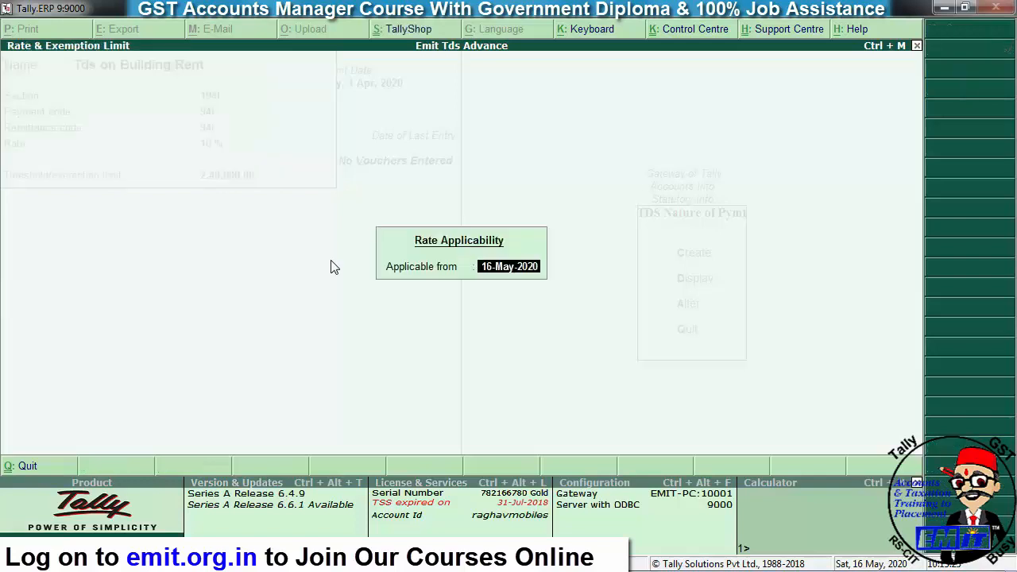
key("BackSpace")
type("1-4")
key("Return")
key("Return")
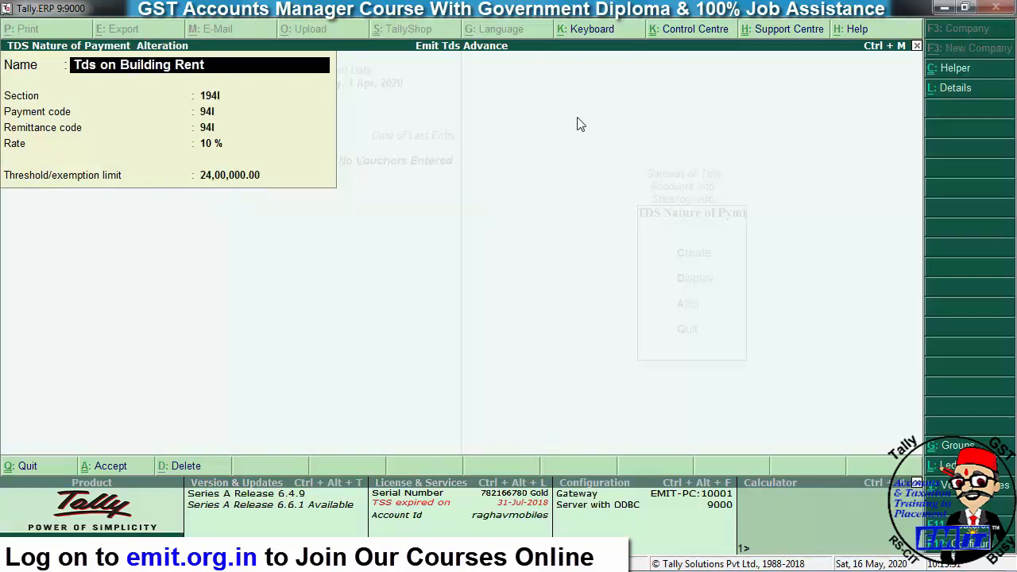
- Enter 2,40,000 as the threshold in Tds on Building Rent's rate details and save the alteration
left_click(934, 92)
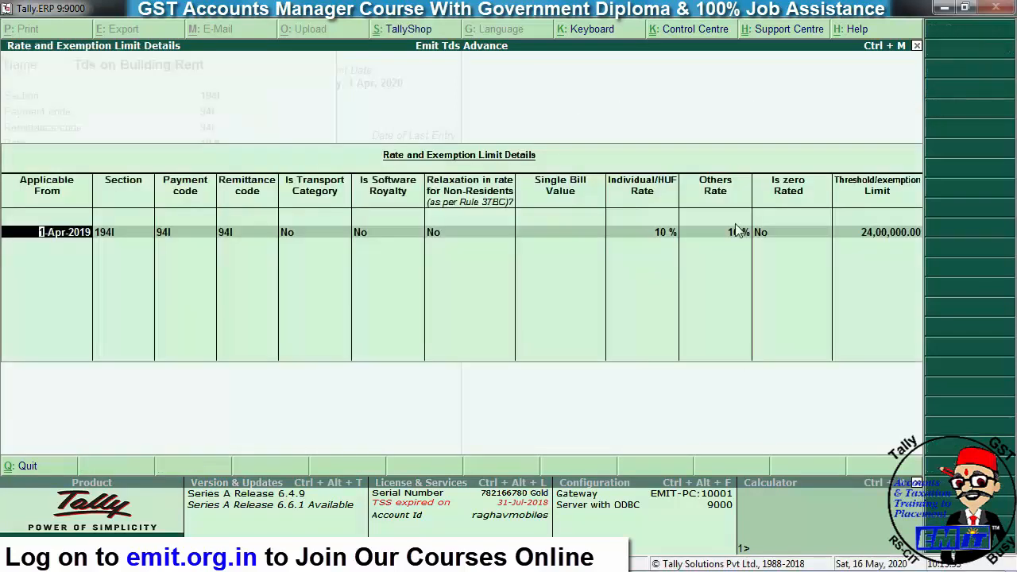
key("Return")
key("Return")
key("Return")
key("Return")
key("Return")
key("Return")
key("Return")
key("Return")
key("Return")
key("Return")
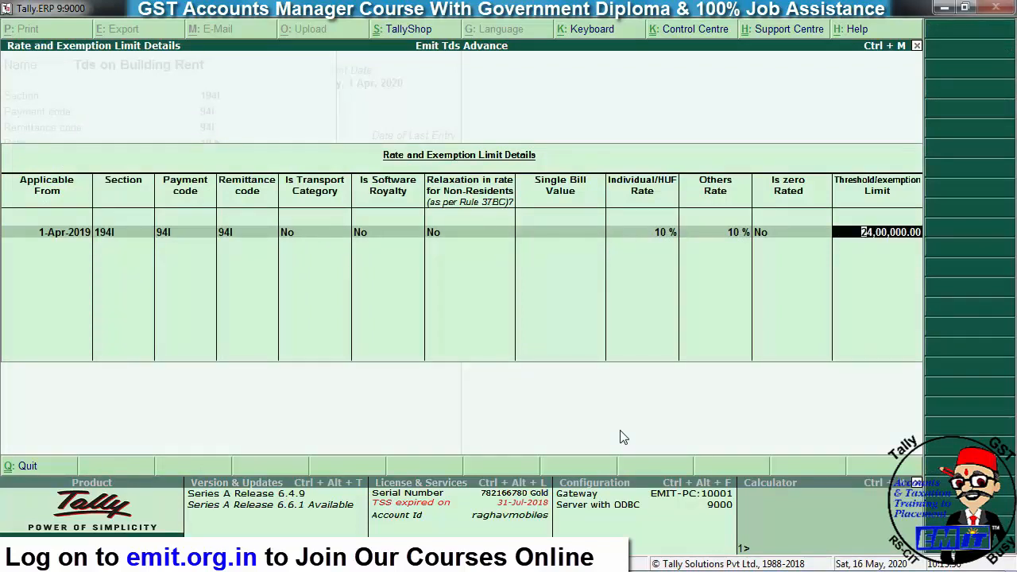
type("2,40,")
type("000")
key("Return")
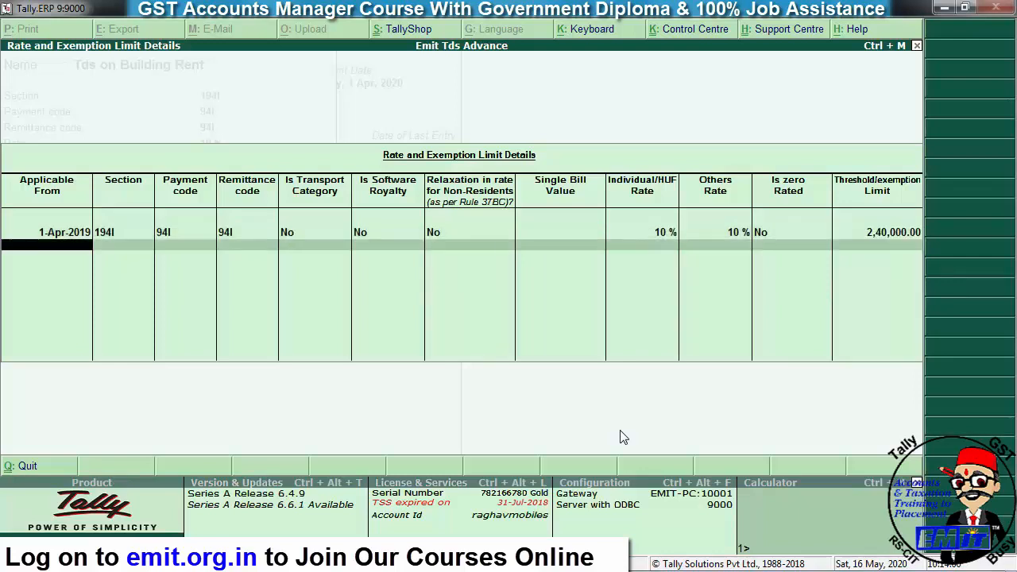
key("Return")
key("Return")
key("Return")
key("Return")
key("Return")
key("Return")
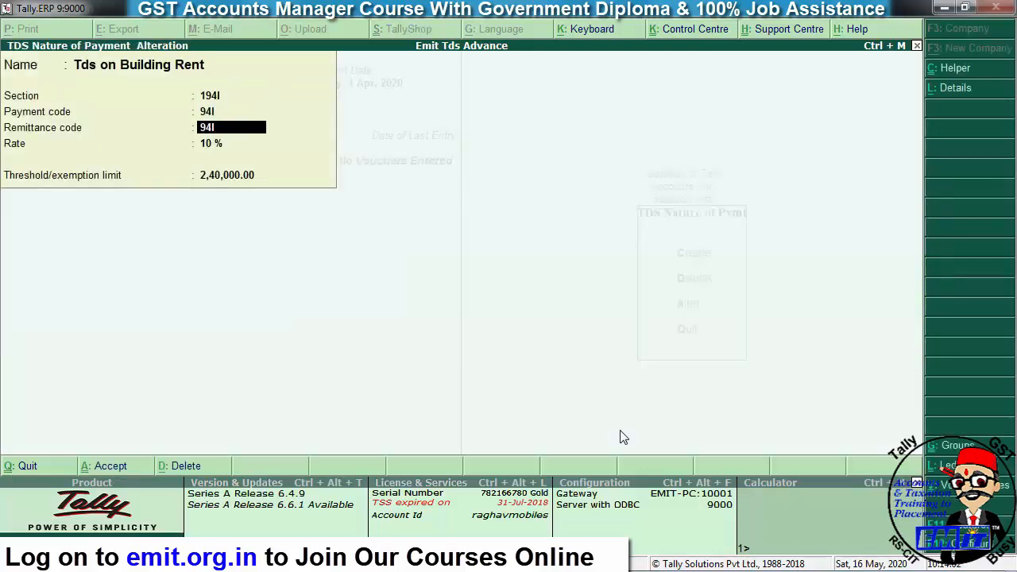
key("Return")
key("Return")
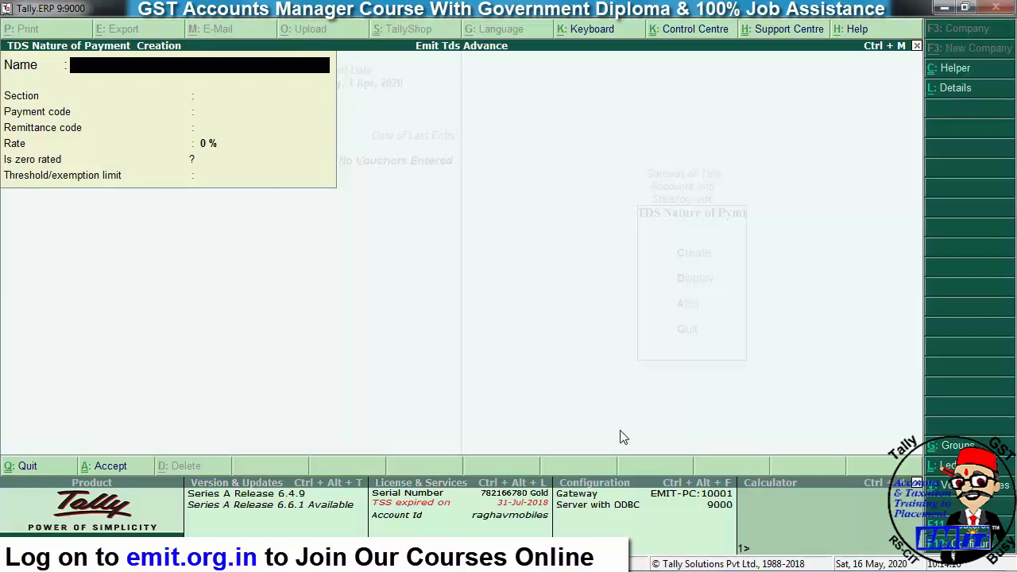
- Leave the nature-of-payment screens and start a new ledger from Accounts Info
key("Escape")
key("Return")
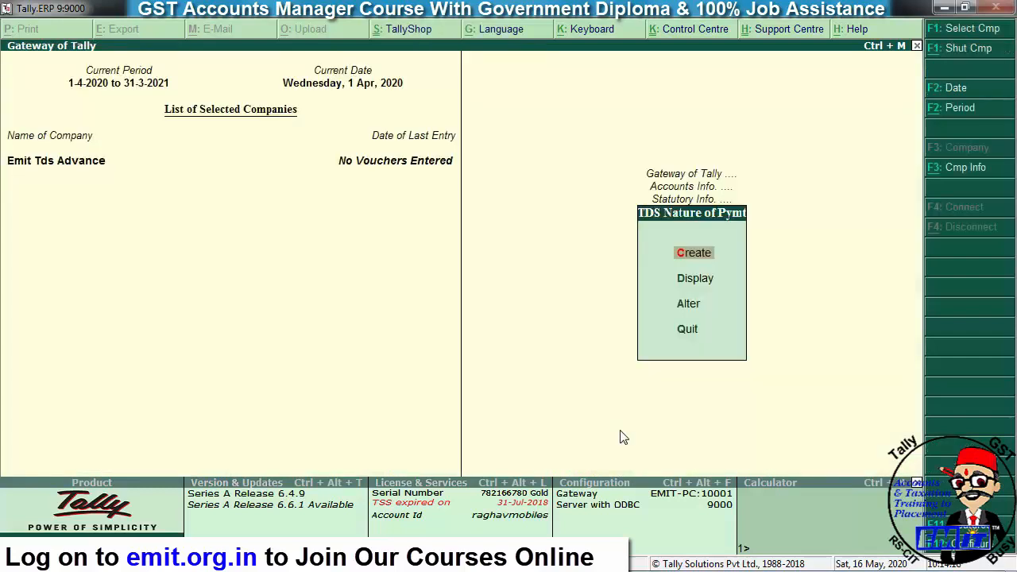
key("Escape")
key("Escape")
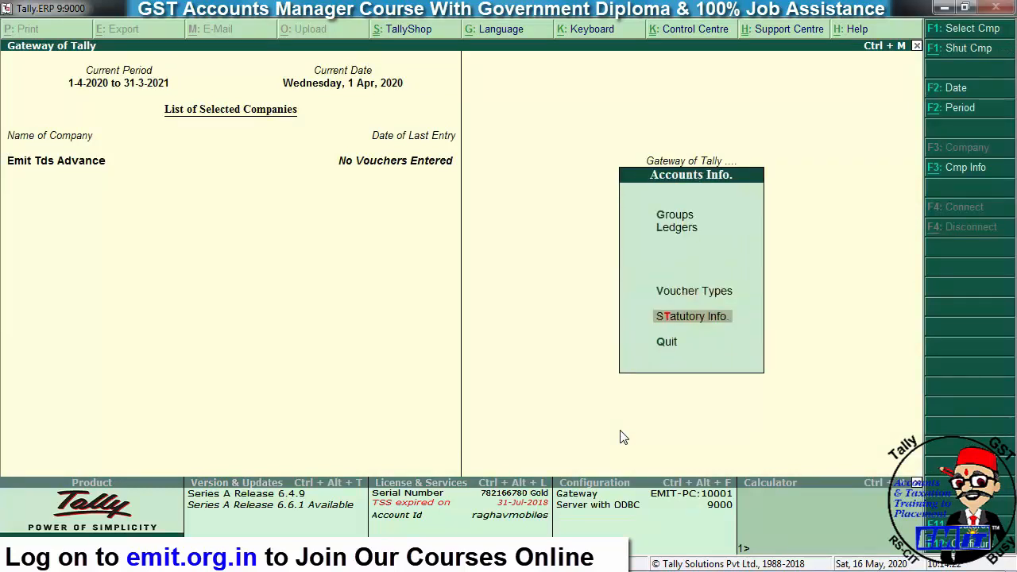
key("Escape")
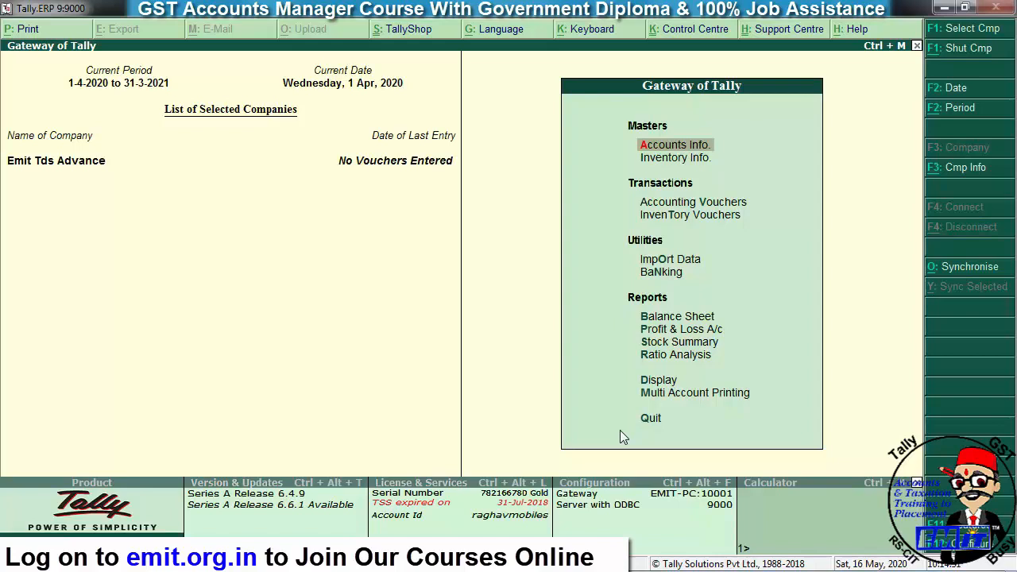
key("Return")
key("Down")
key("Return")
key("Return")
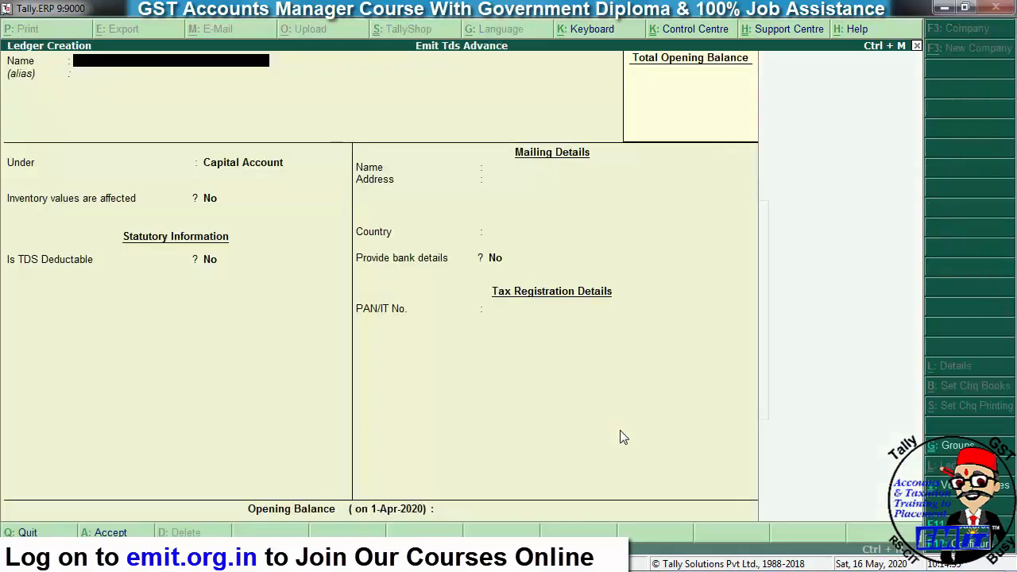
- Name the ledger Building Rent under Indirect Expenses, TDS applicable with nature Tds on Building Rent
type("Buid")
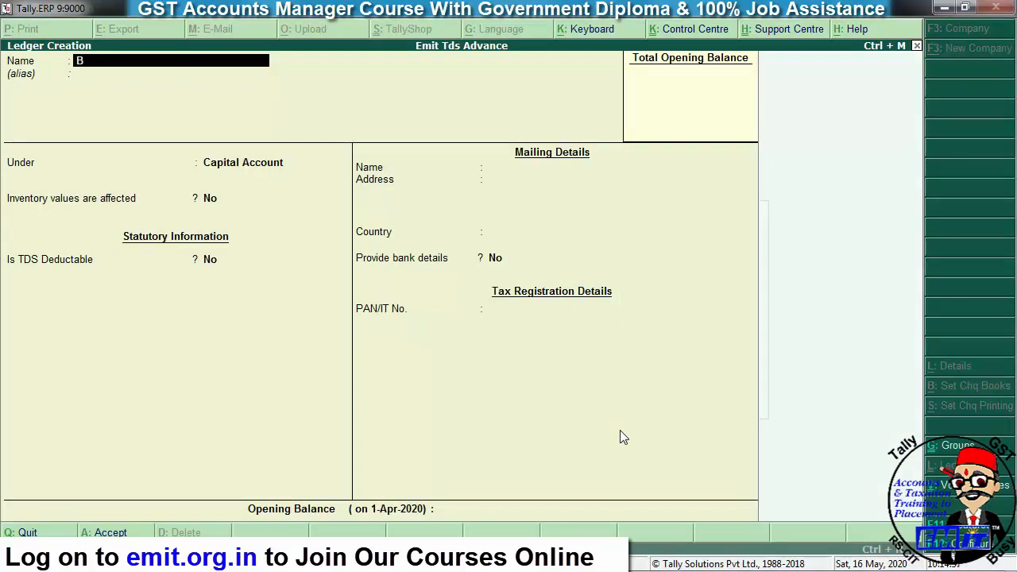
key("BackSpace")
key("BackSpace")
type("lding Rent")
key("Return")
key("Return")
type("Indir")
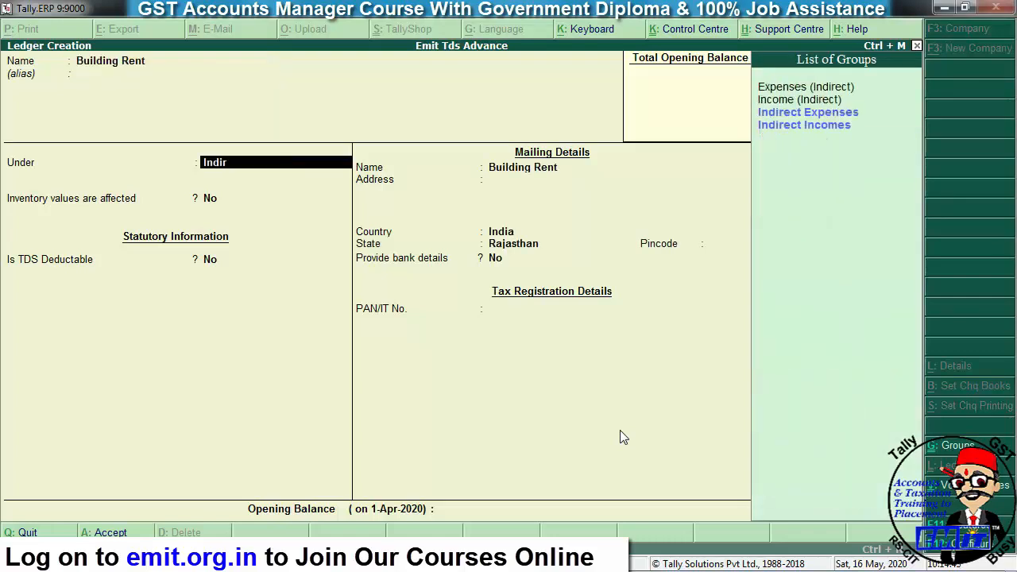
key("Return")
key("Return")
key("Return")
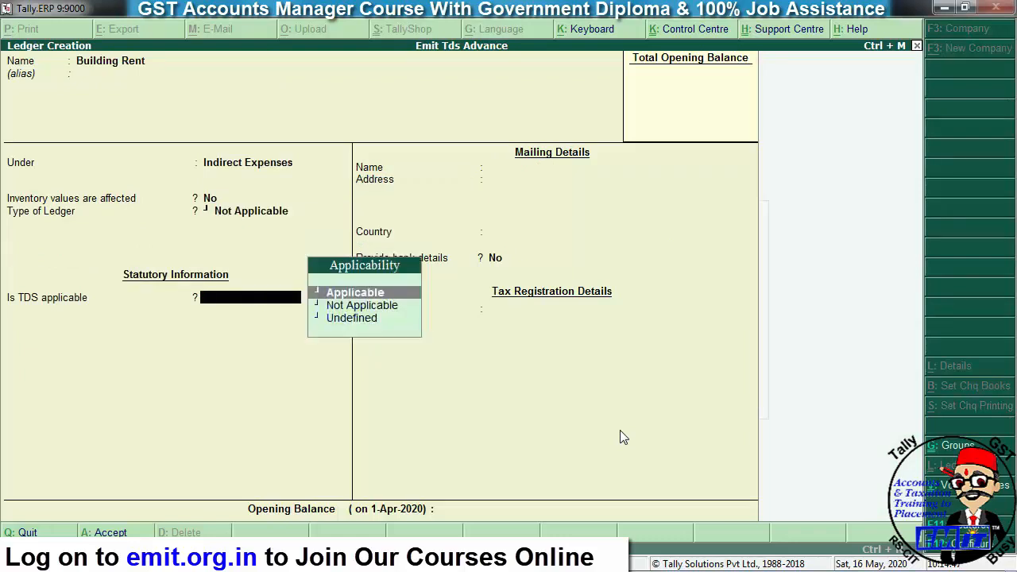
key("Return")
key("Down")
key("Return")
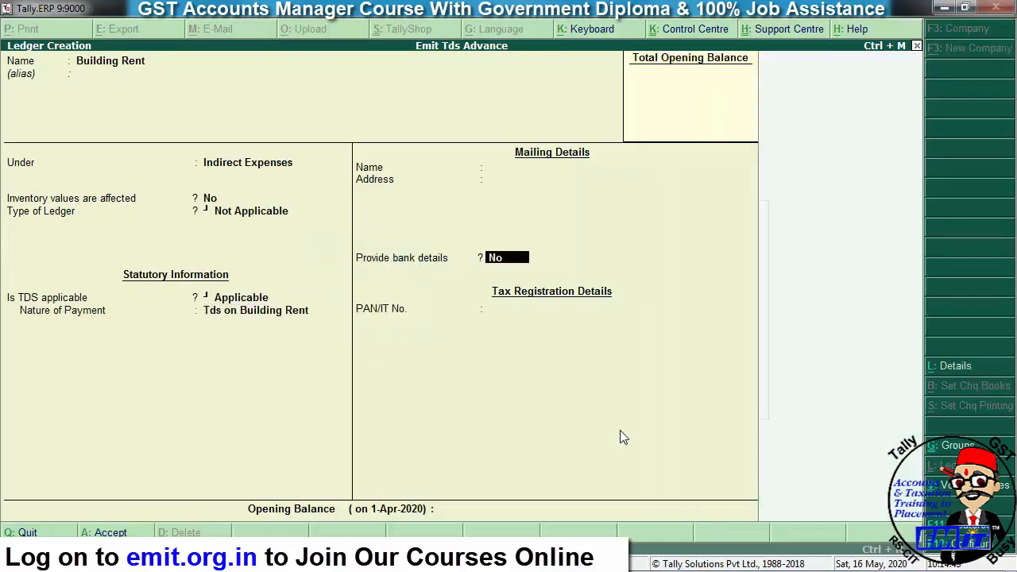
key("Return")
key("Return")
key("Return")
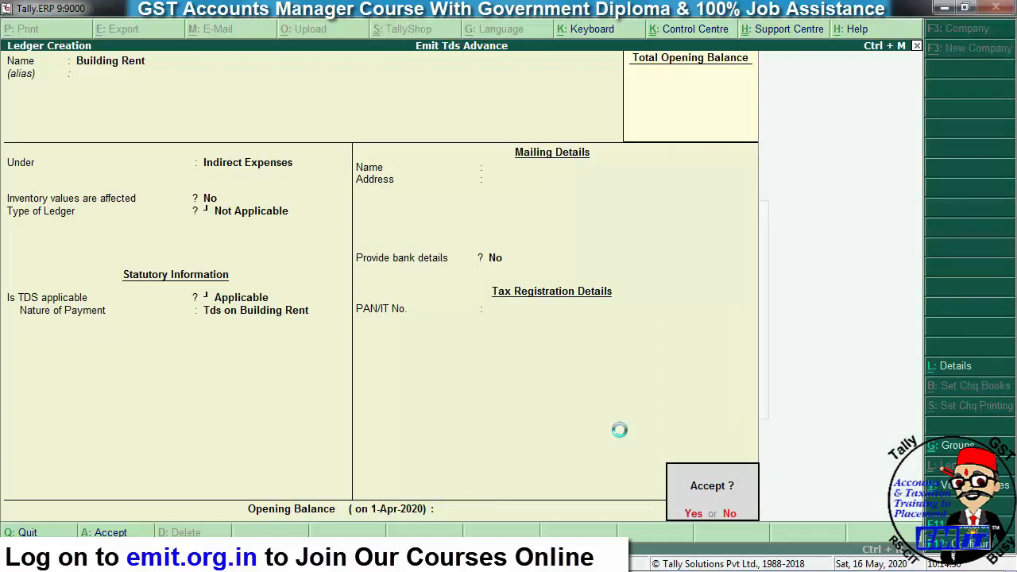
- Name the ledger Tds on Builiding Rent and place it under Duties & Taxes
type("Tds o")
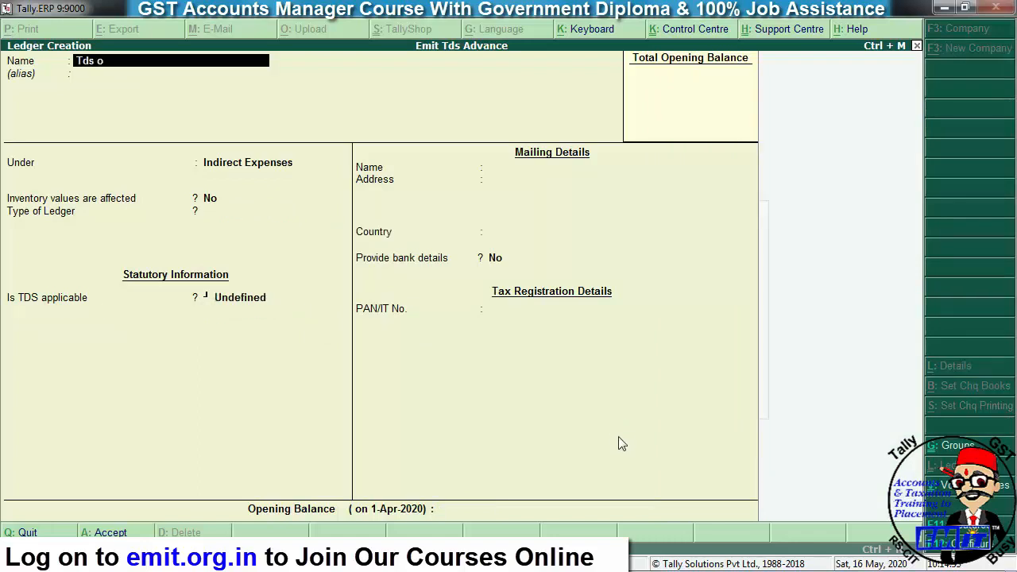
type("n builidng")
key("BackSpace")
key("BackSpace")
type("ing Rent")
key("Return")
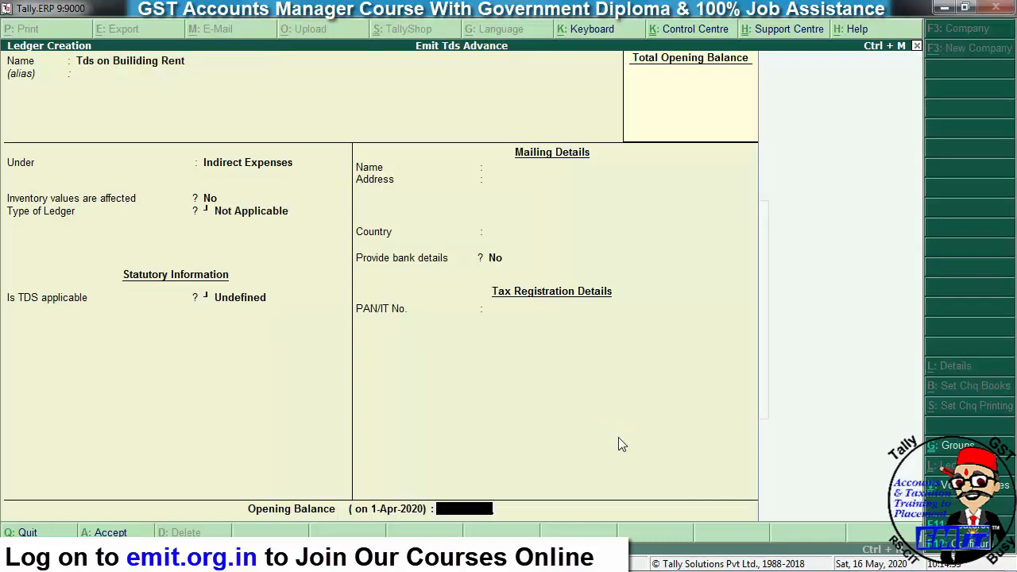
key("BackSpace")
key("BackSpace")
key("BackSpace")
type("Dut")
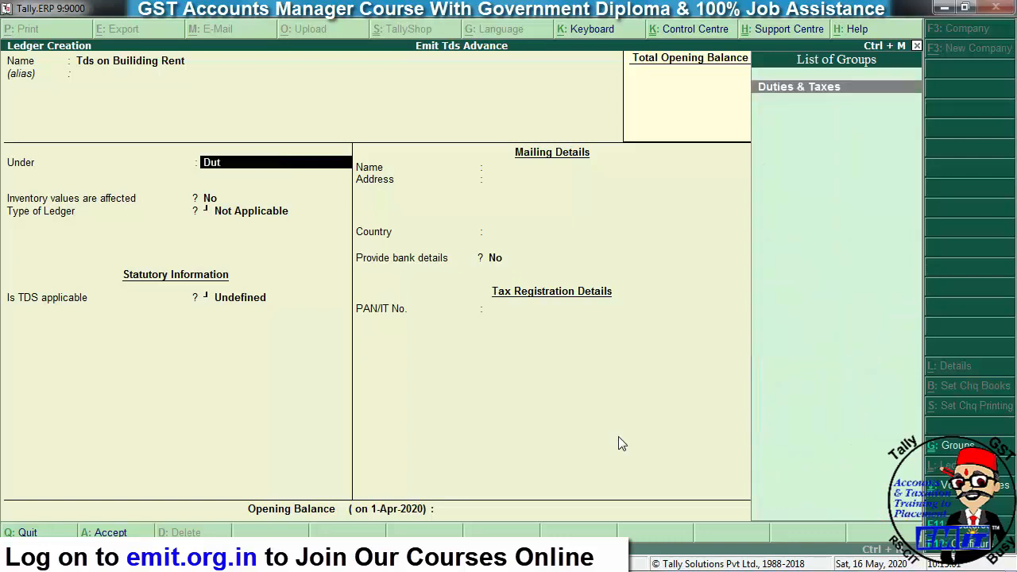
key("Return")
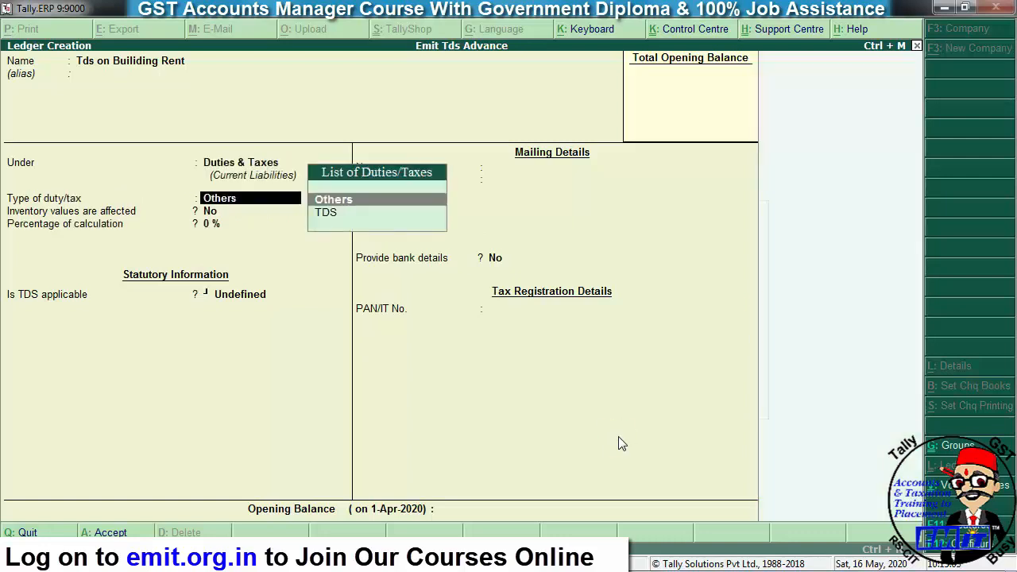
- Set duty type TDS with nature of payment Tds on Building Rent and finish the ledger
key("Down")
key("Return")
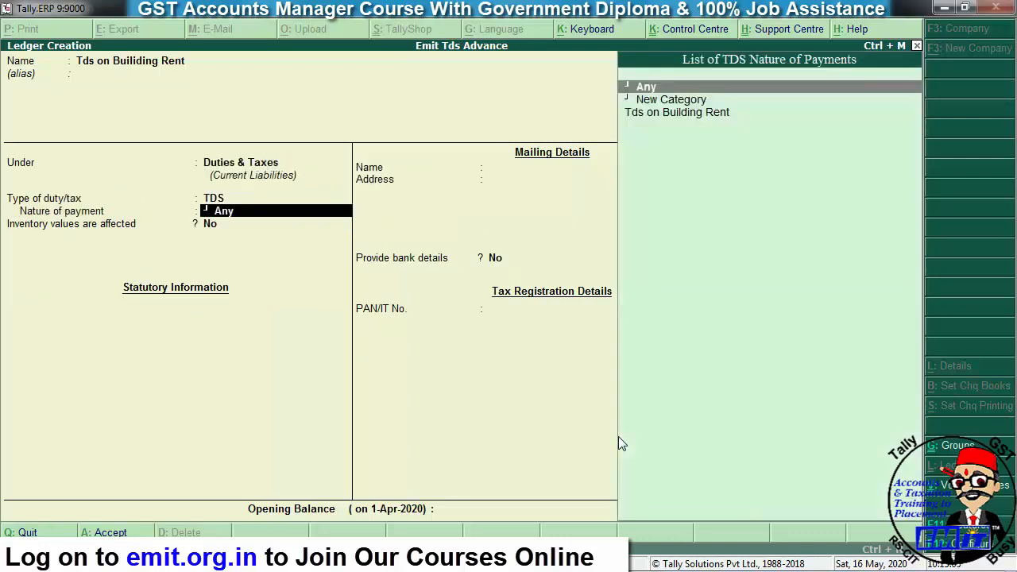
key("Down")
key("Down")
key("Return")
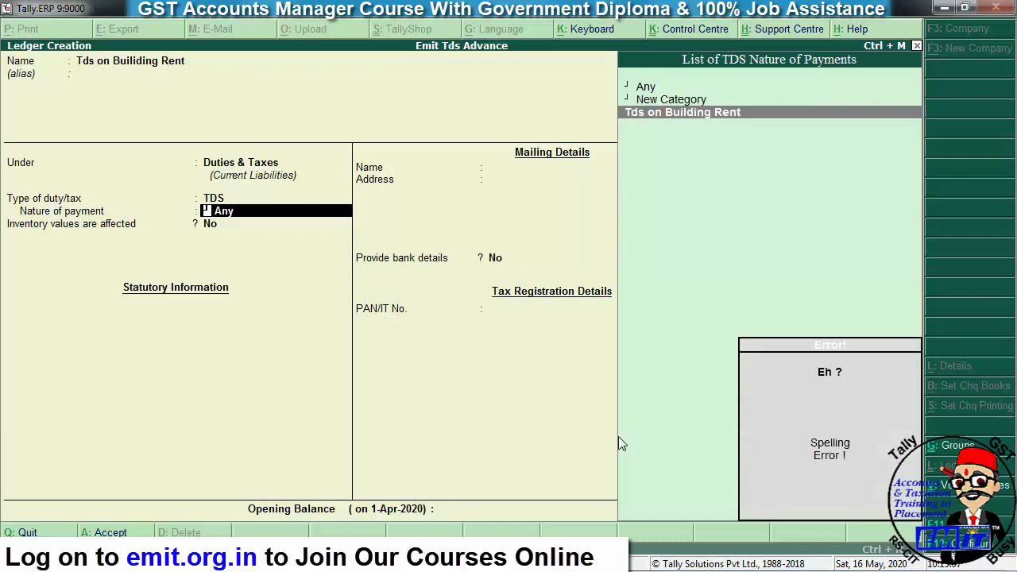
key("Return")
key("Return")
key("Return")
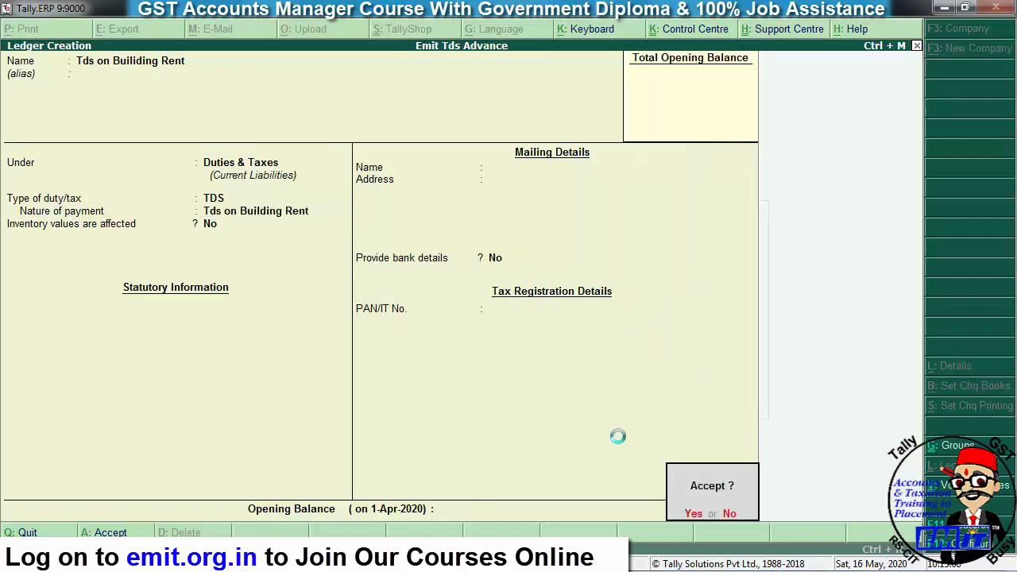
key("Return")
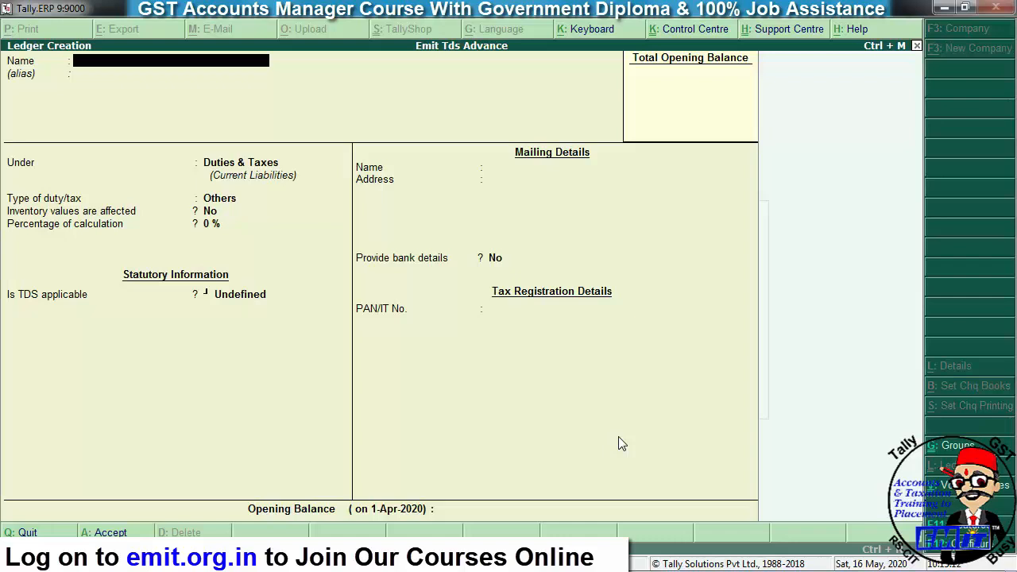
- Create ledger Mr Land Loard under the Sundry Creditors group
type("Mr Land Loard")
key("Return")
key("Return")
key("Return")
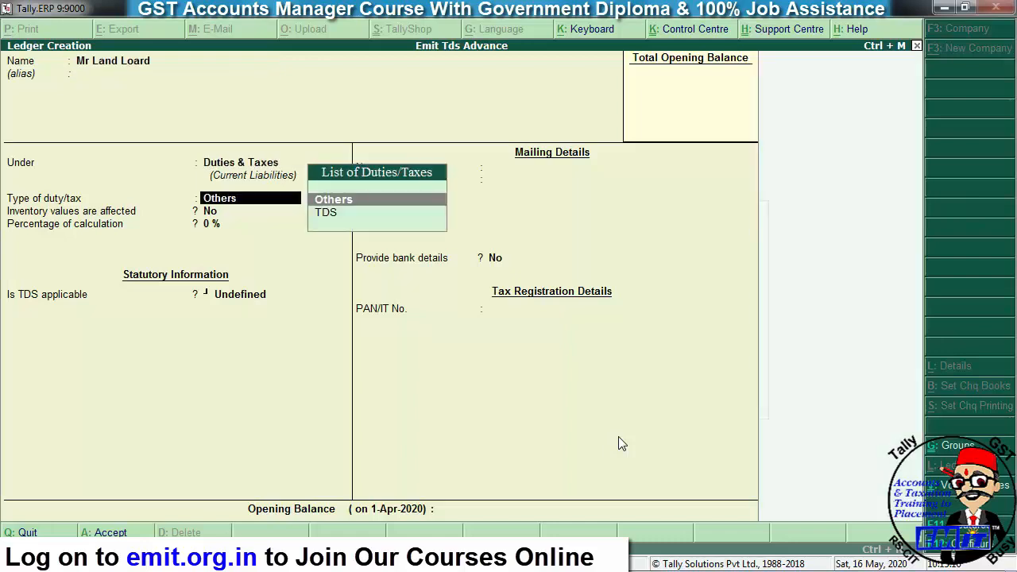
key("BackSpace")
type("Sund")
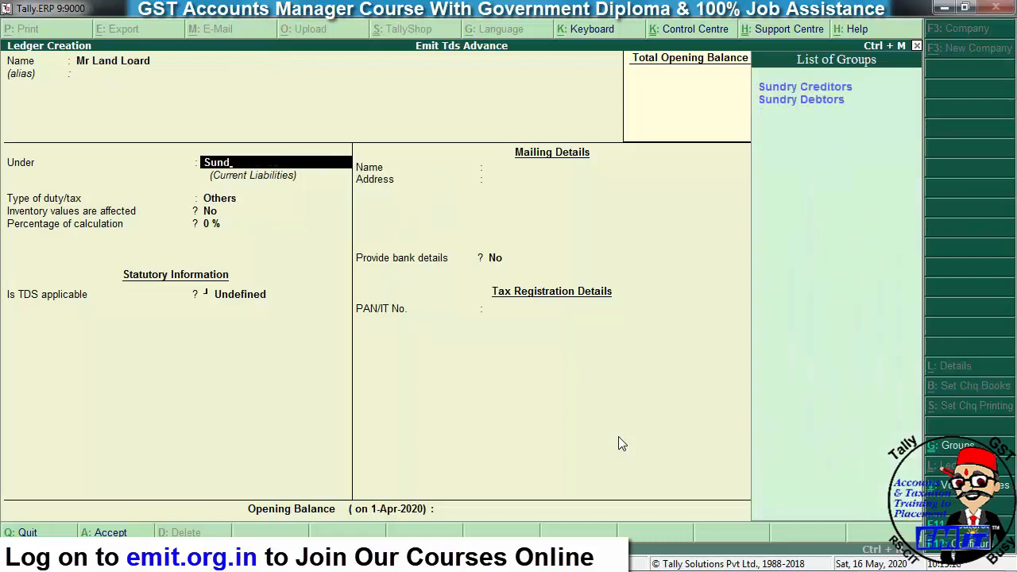
key("Return")
key("Return")
key("Return")
key("Return")
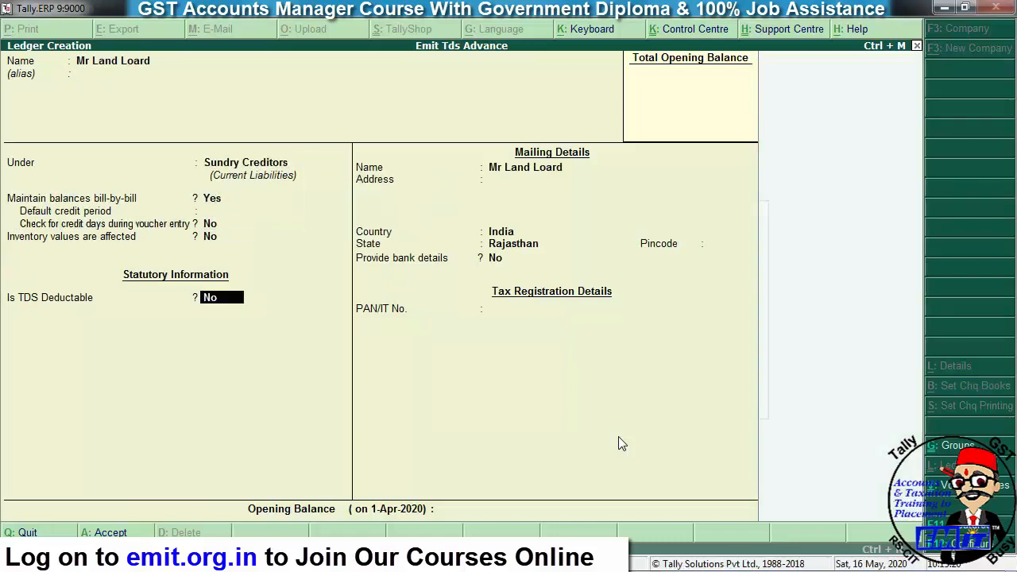
- Make it TDS-deductible as Individual/HUF - Resident, enter the landlord's PAN, and save
key("y")
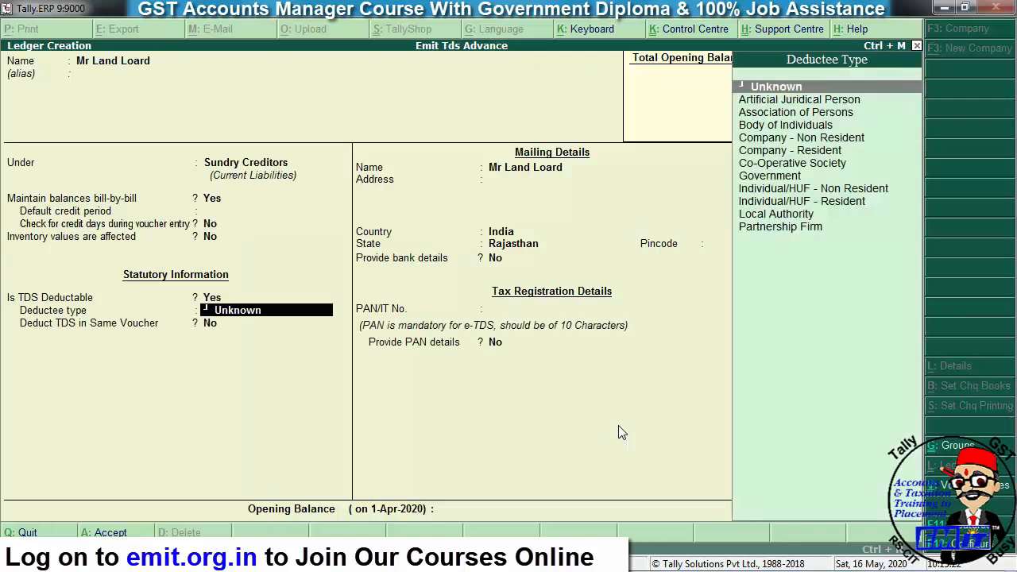
key("Down")
key("Down")
key("Down")
key("Down")
key("Down")
key("Down")
key("Down")
key("Down")
key("Down")
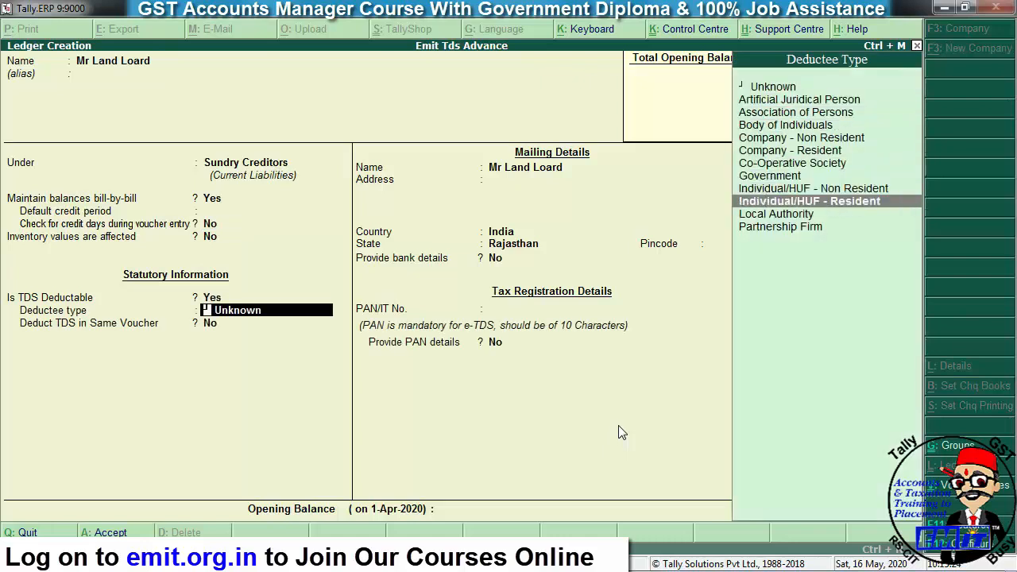
key("Return")
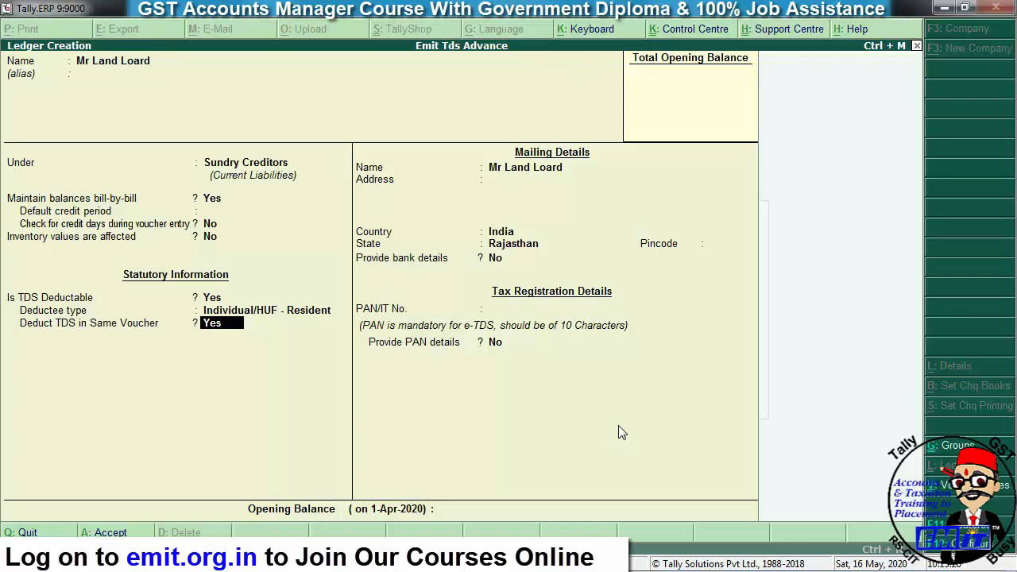
key("Return")
key("Return")
key("Return")
key("Return")
key("Return")
key("Return")
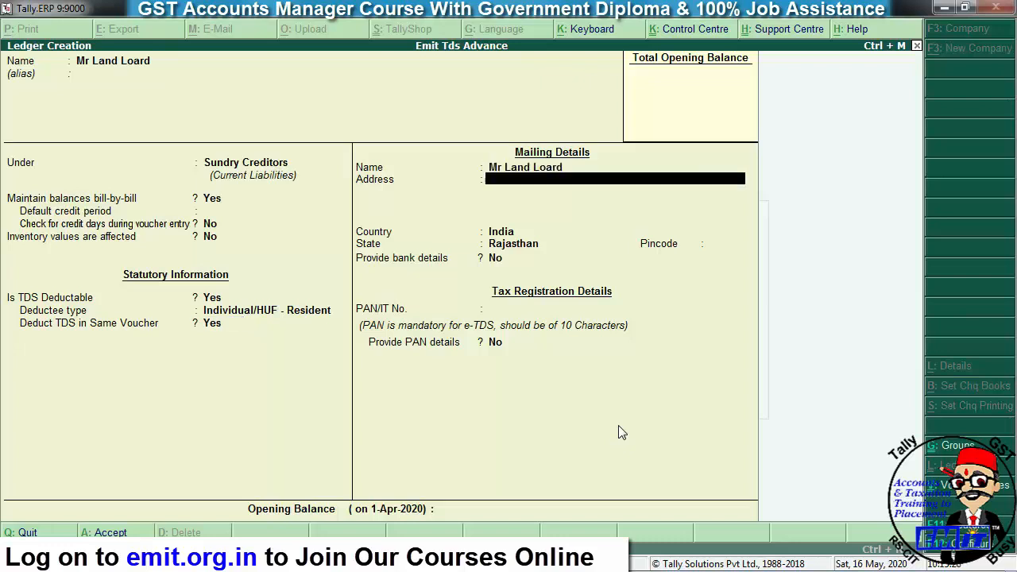
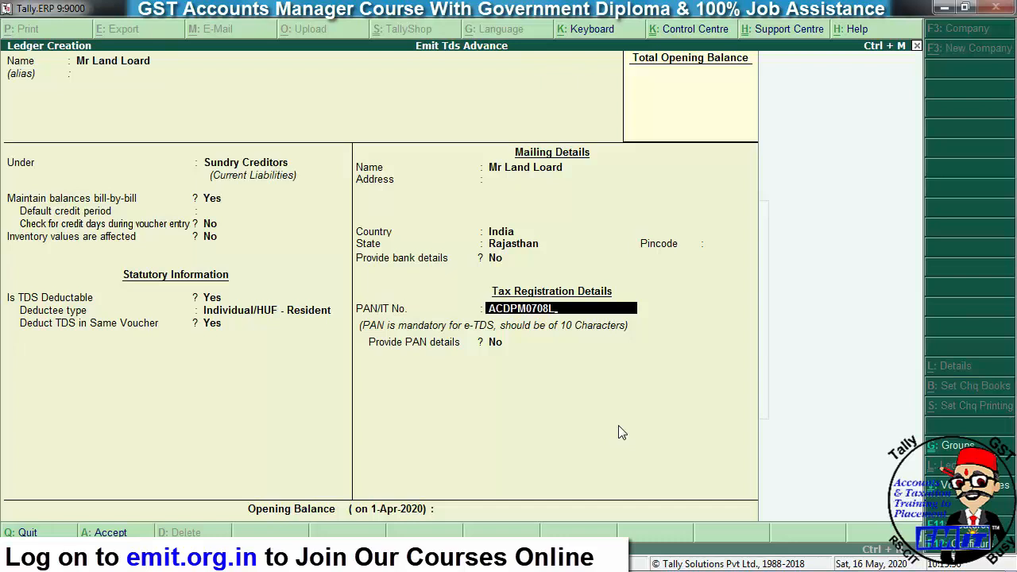
key("Return")
key("Return")
key("Return")
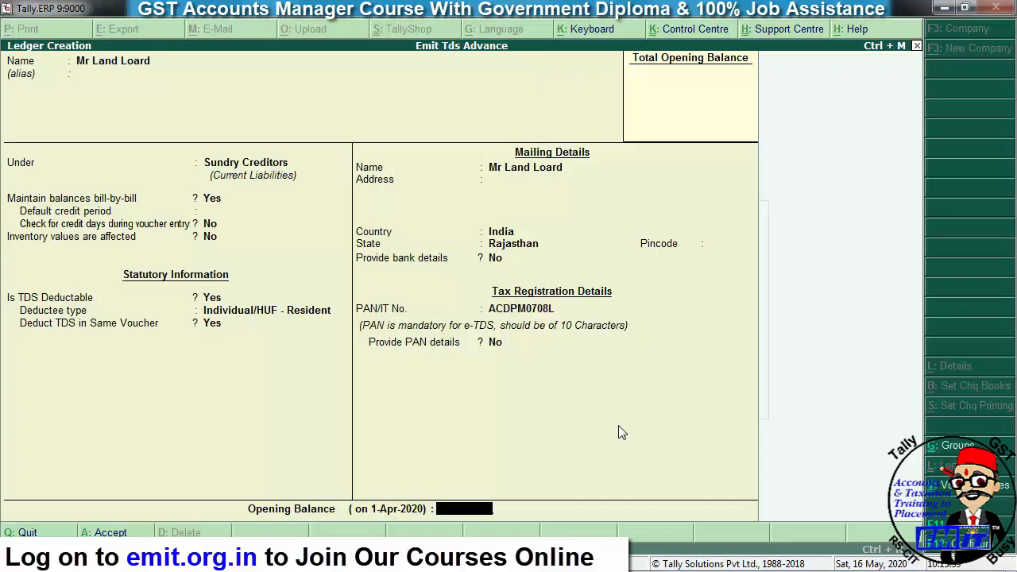
key("Return")
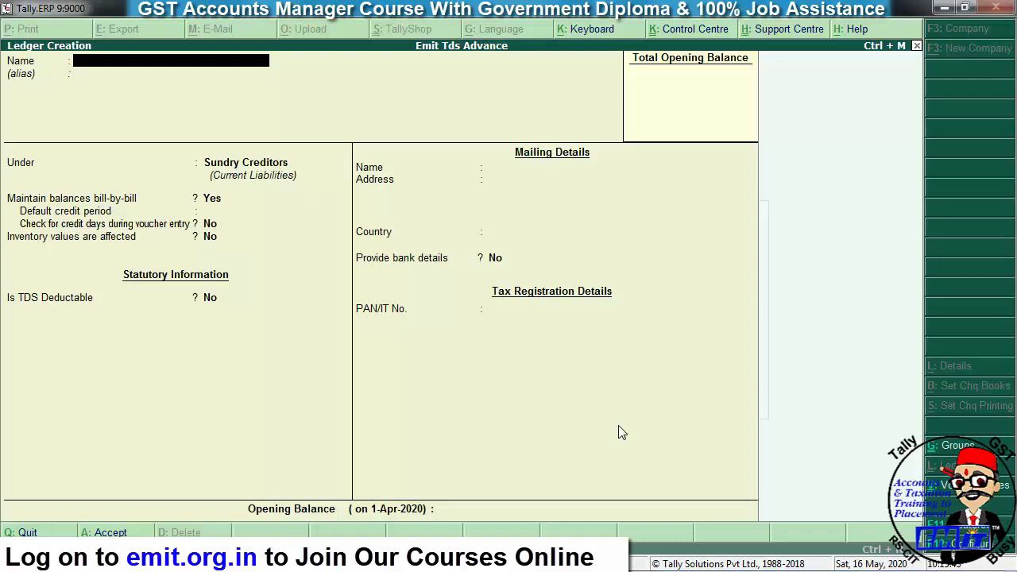
- Create ledger Sbi Bank under Bank Accounts and enter its account number
type("Sbi Bank")
key("Return")
key("Return")
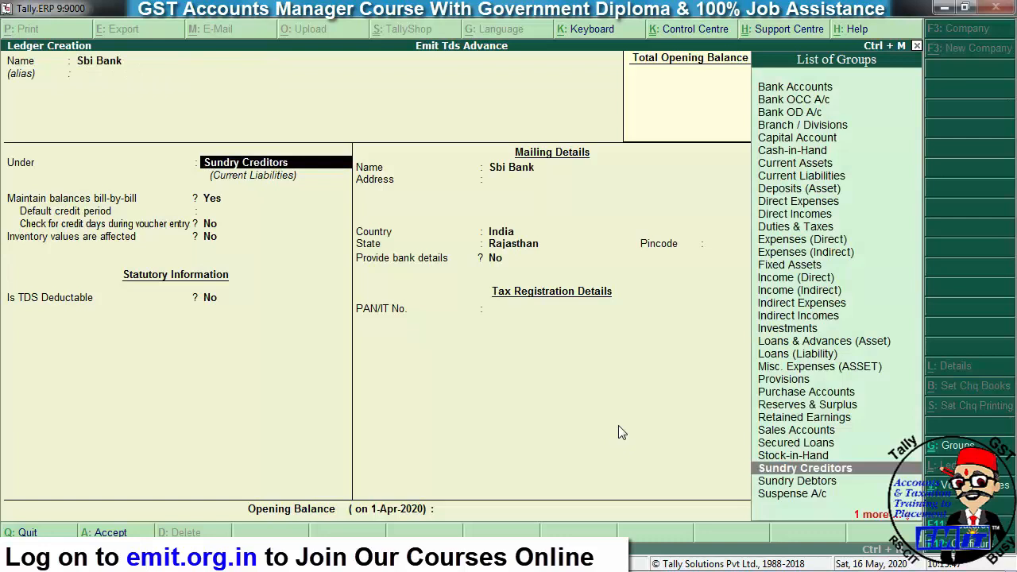
type("bank")
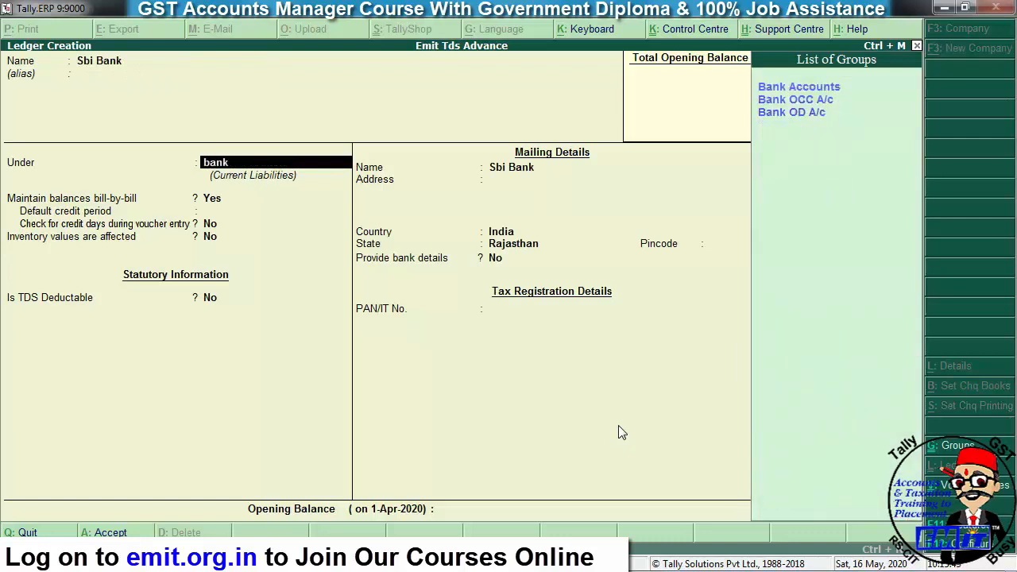
key("Return")
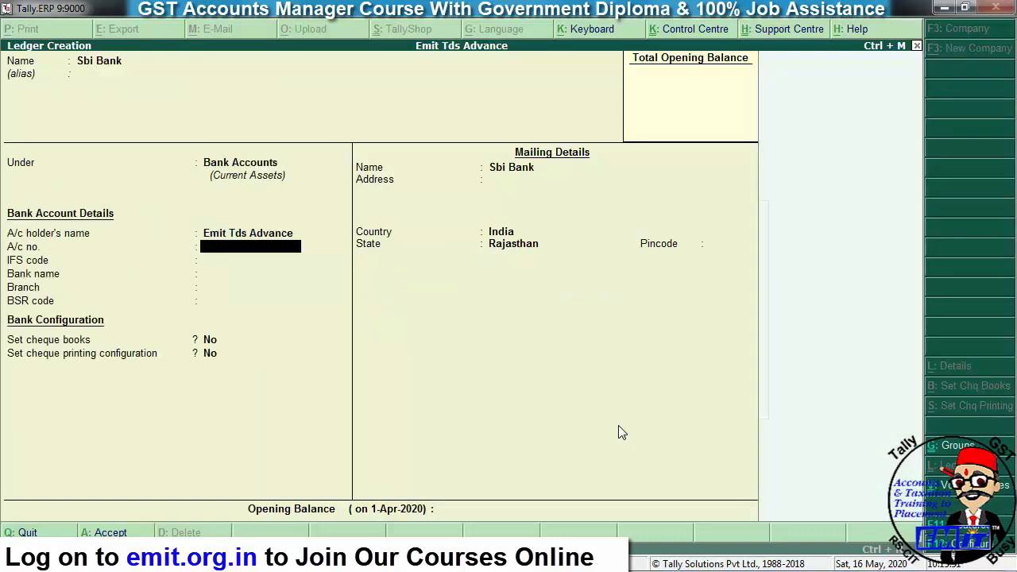
key("Return")
- Add IFS SBIN0010051, State Bank of India (India), branch Alwar, BSR 5859665, and save
type("SBIN00")
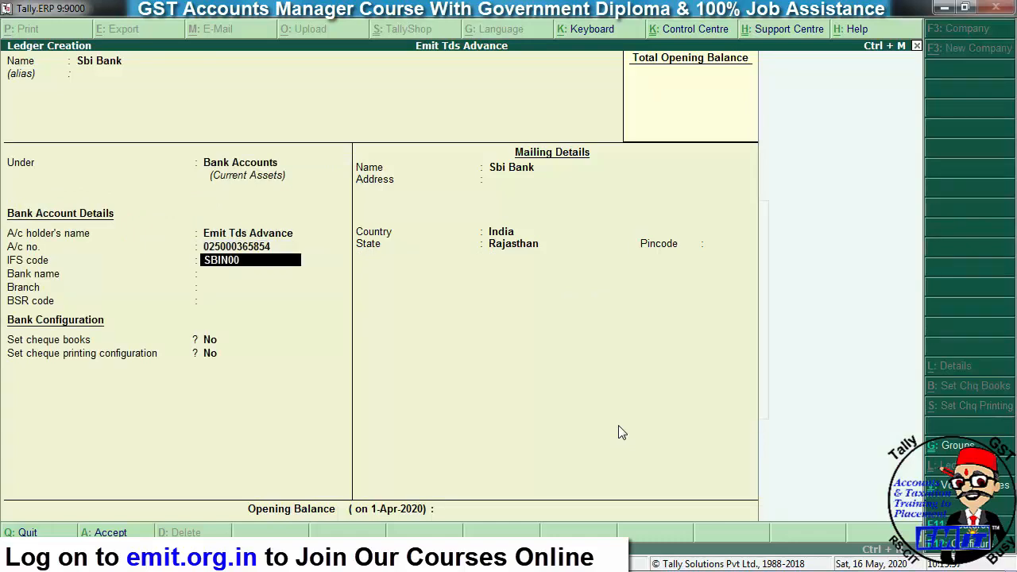
type("10051")
key("Return")
type("State Bank")
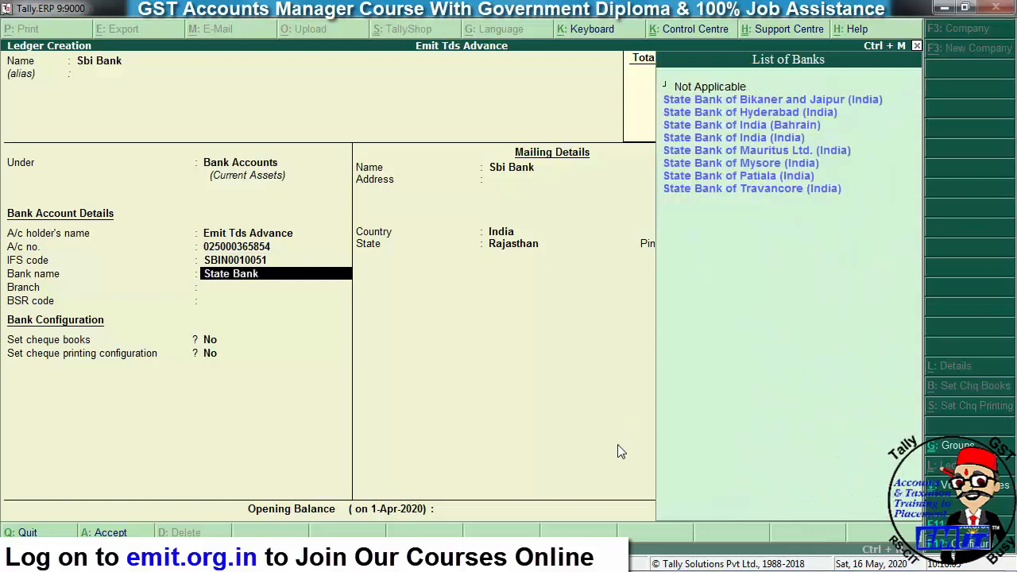
key("Down")
key("Down")
key("Down")
key("Down")
key("Return")
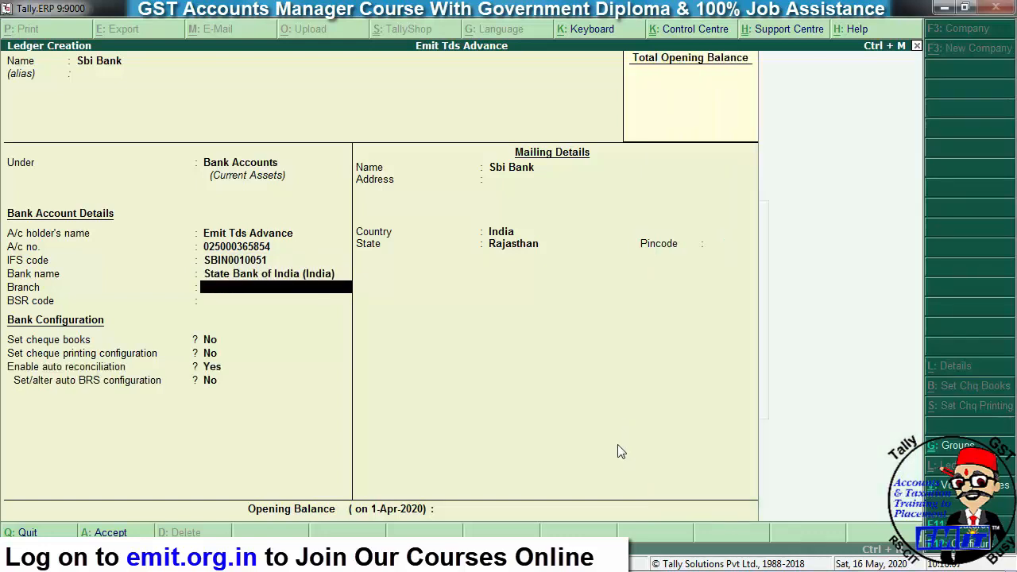
type("Alwar")
key("Return")
type("5859665")
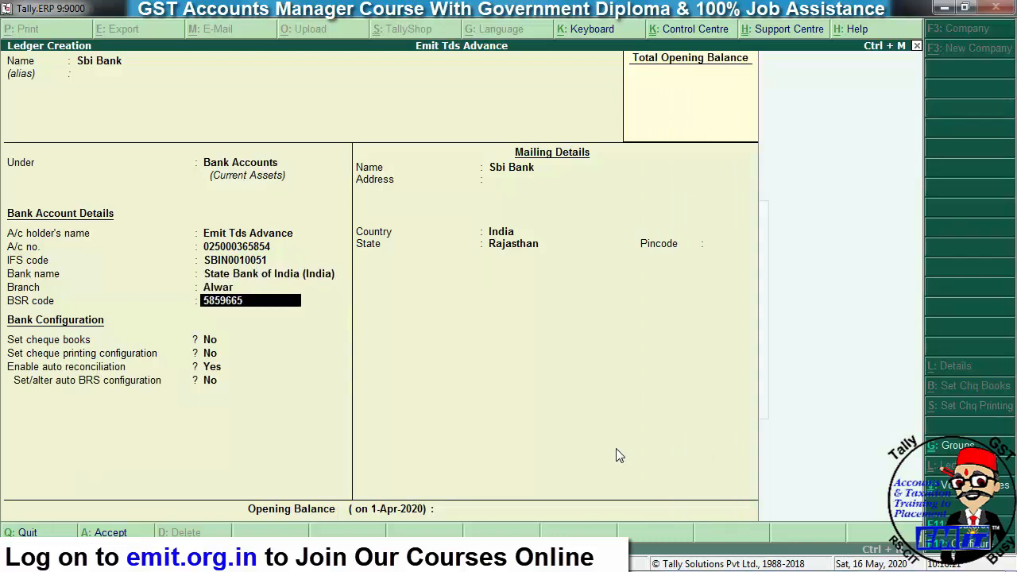
key("Return")
key("Return")
key("Return")
key("Return")
key("Return")
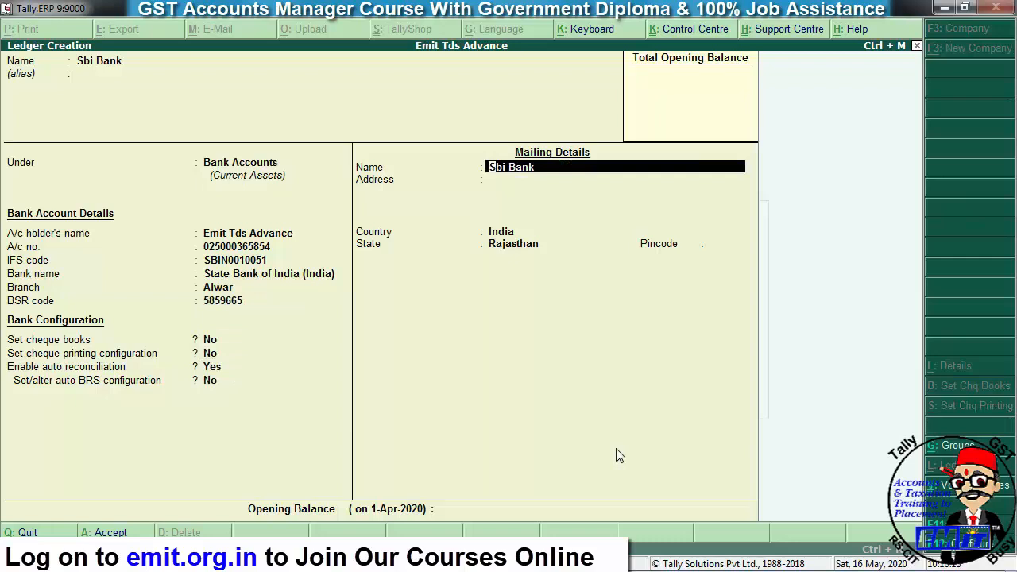
key("ctrl+a")
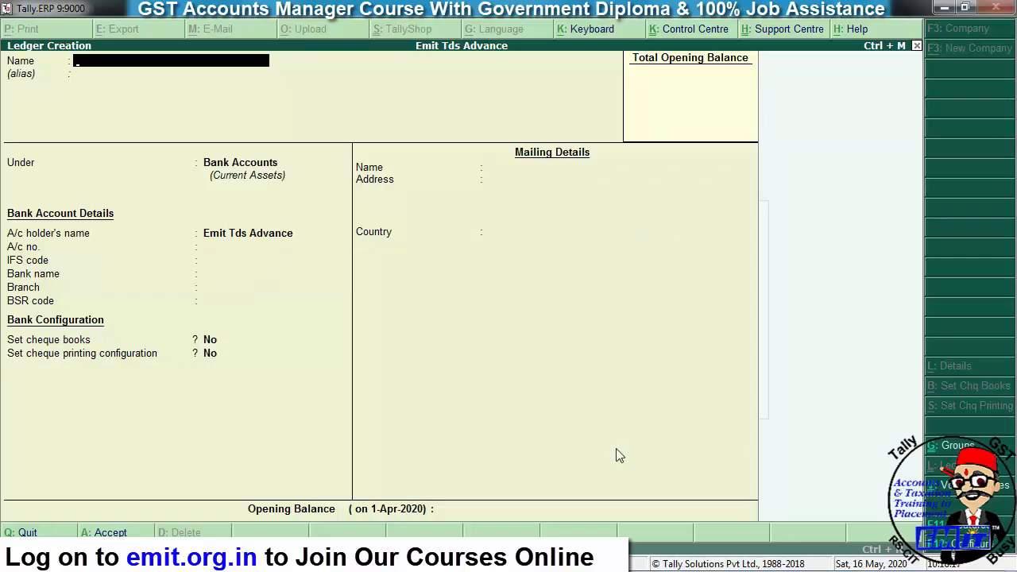
key("Page_Up")
key("Page_Up")
key("Page_Up")
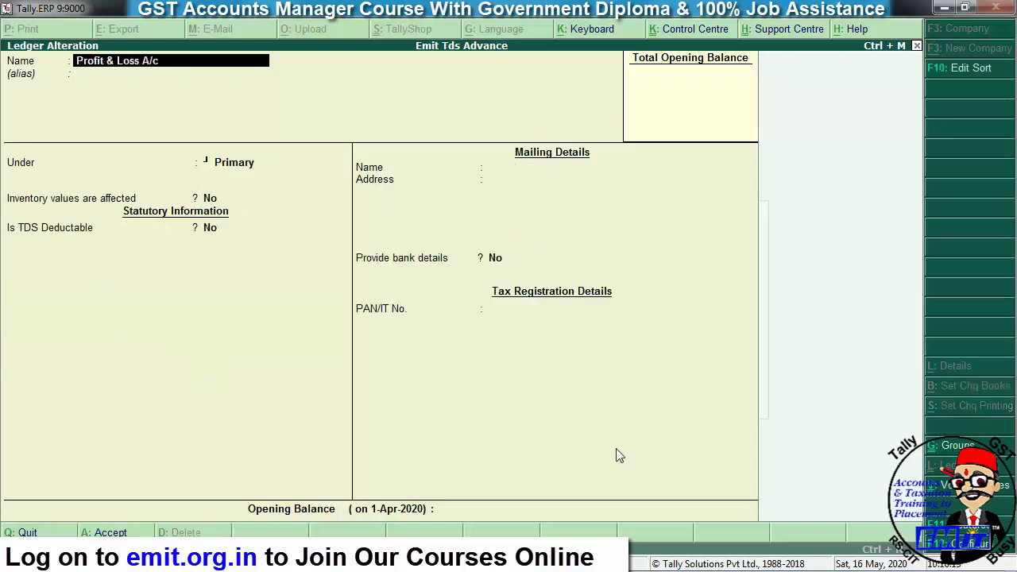
- Give Sbi Bank a 5,00,000 Dr opening balance, then return to Accounts Info
key("Page_Down")
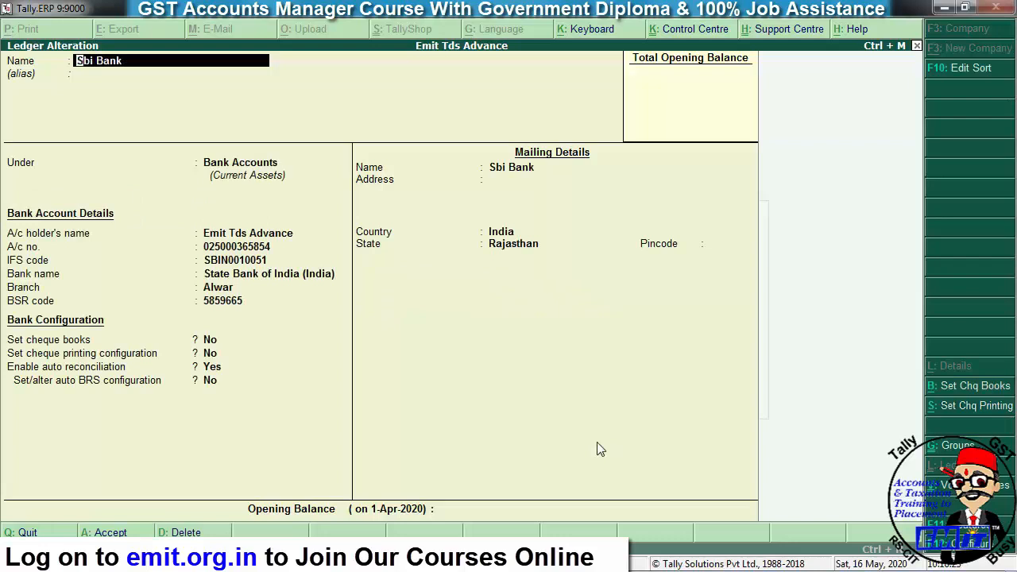
left_click(488, 508)
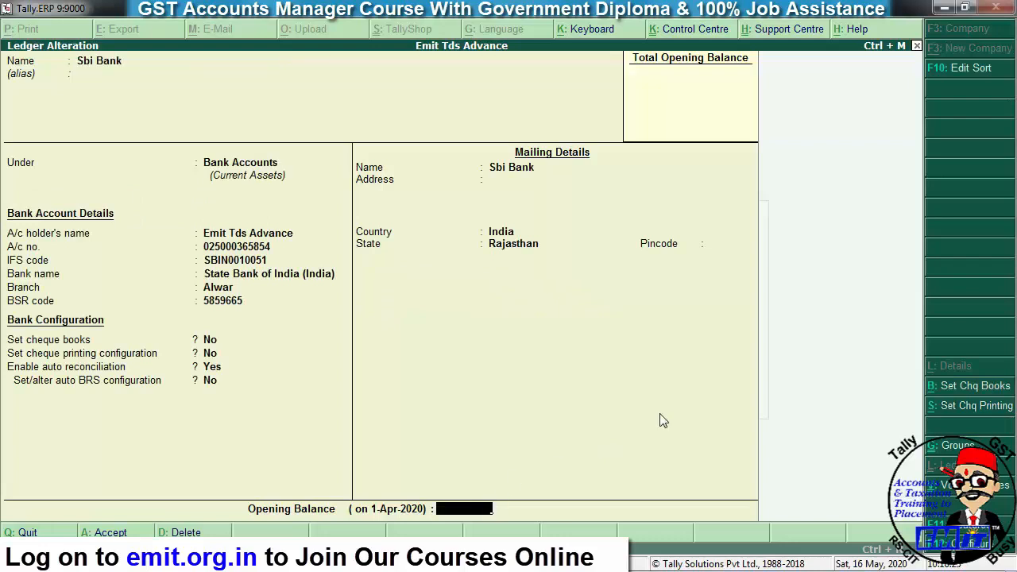
type("500000")
key("Return")
key("Return")
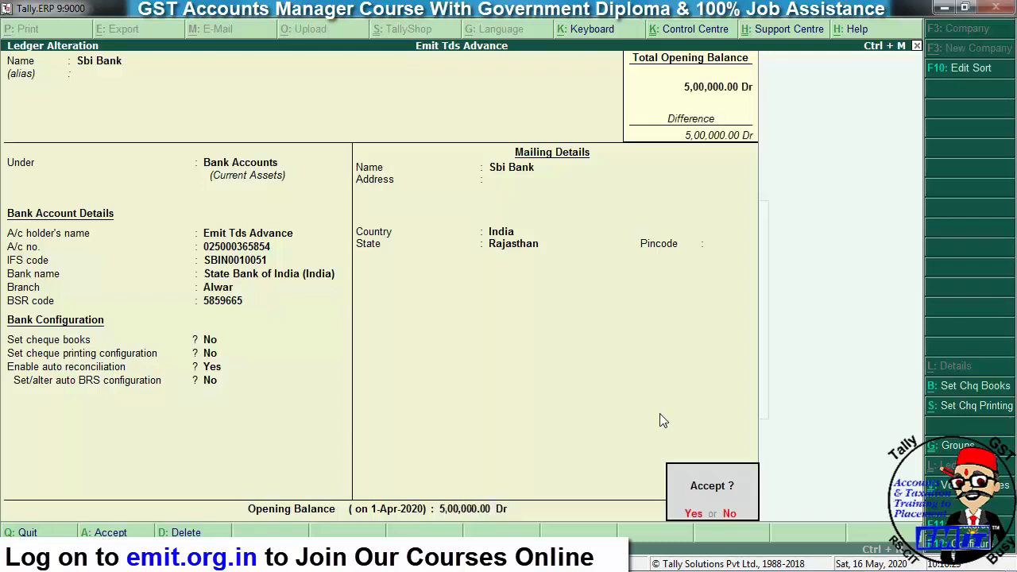
key("Return")
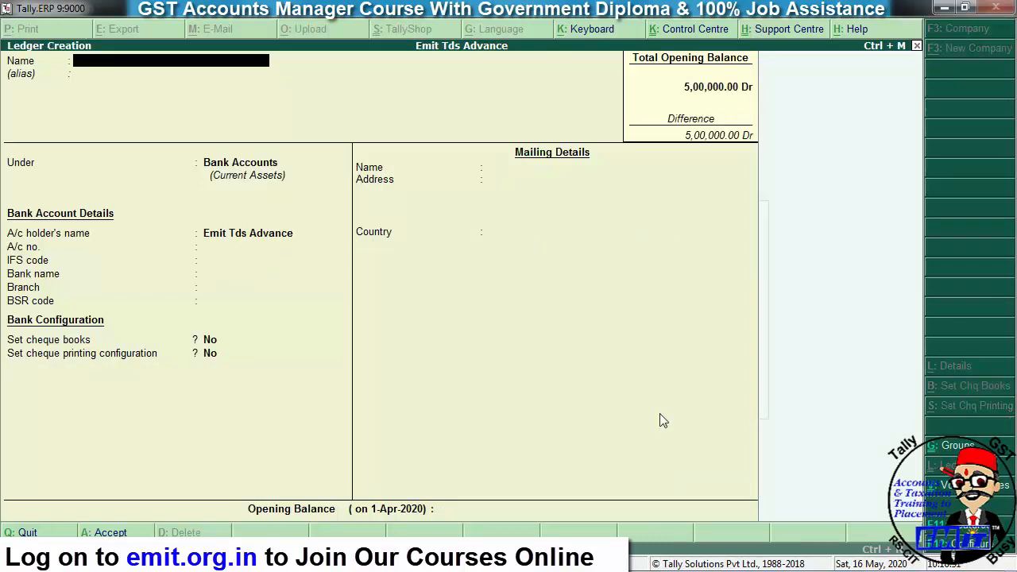
key("Escape")
key("Escape")
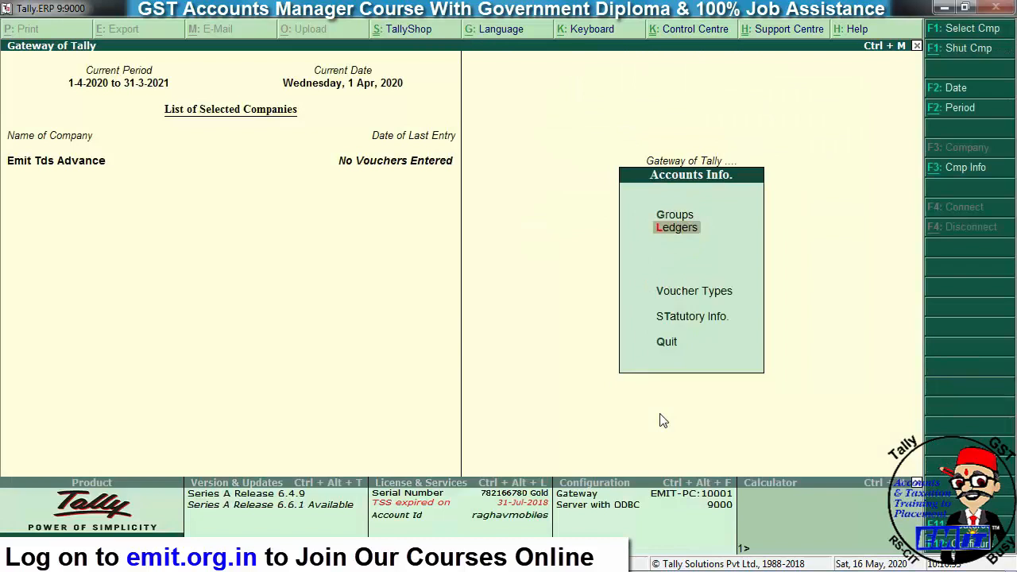
key("Escape")
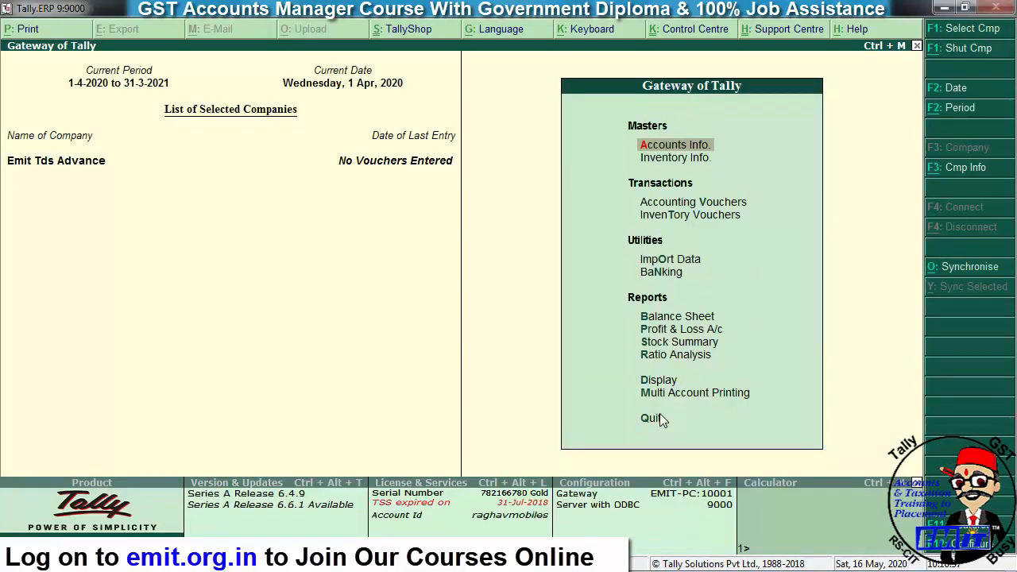
- In a Journal voucher, debit Building Rent 30,000 and credit Mr Land Loard 30,000
key("Down")
key("Down")
key("Return")
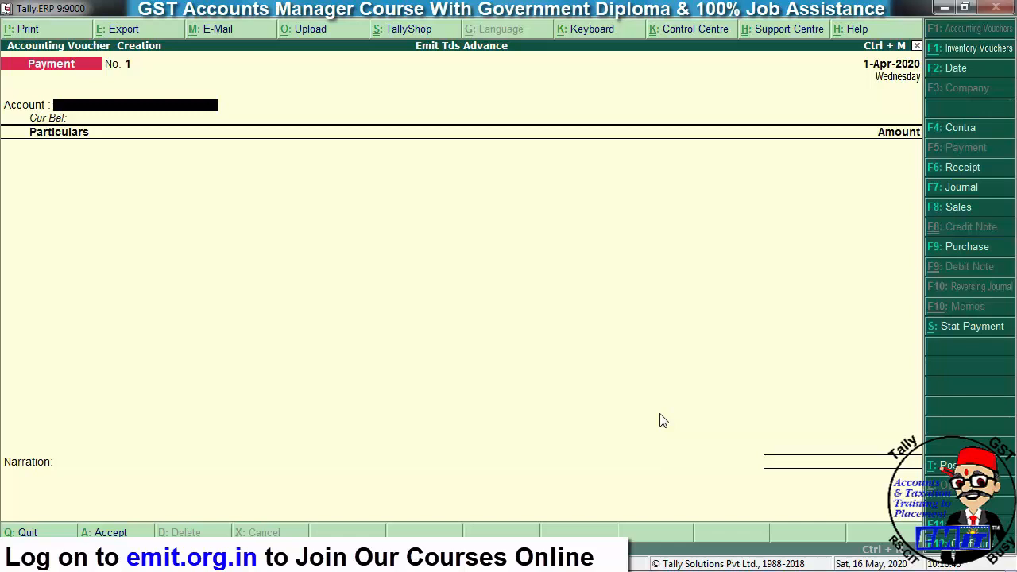
key("F7")
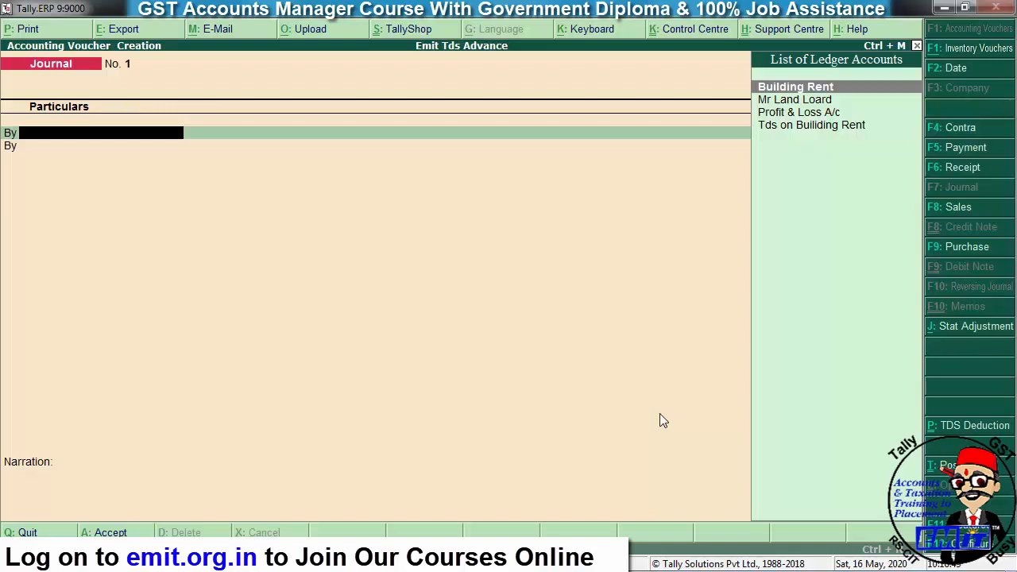
key("Return")
type("30,000")
key("Return")
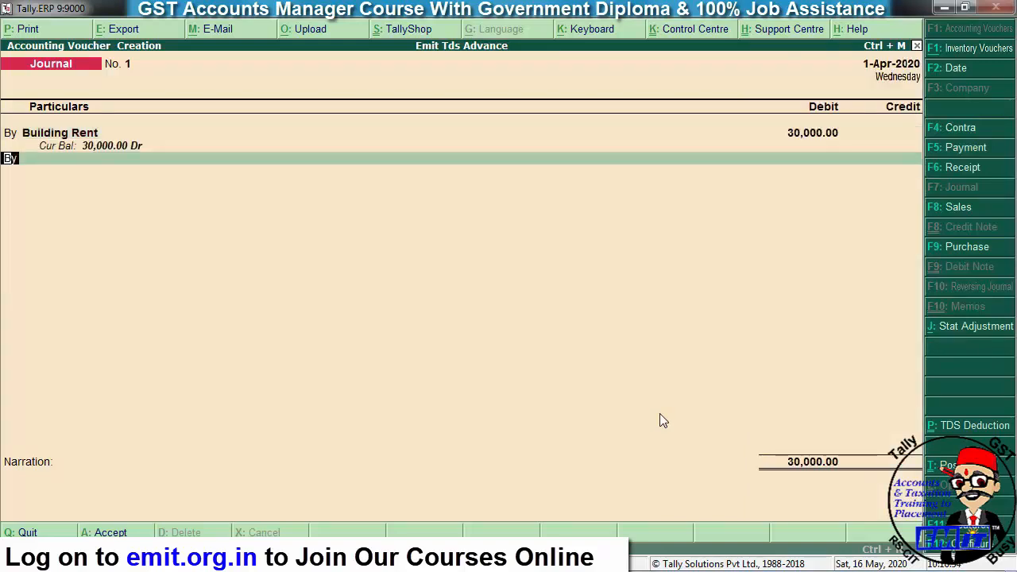
key("t")
key("Return")
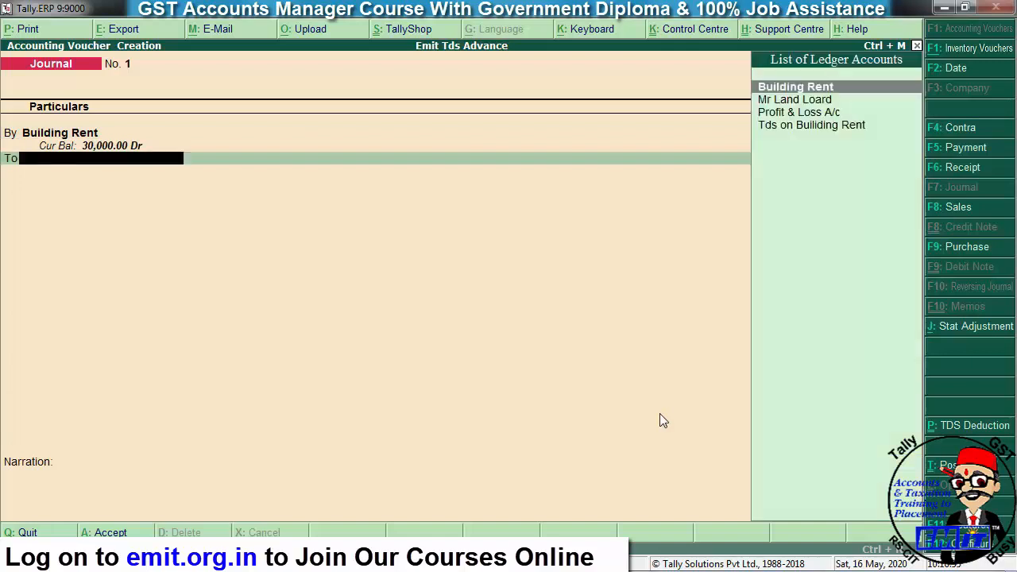
type("mr")
key("Return")
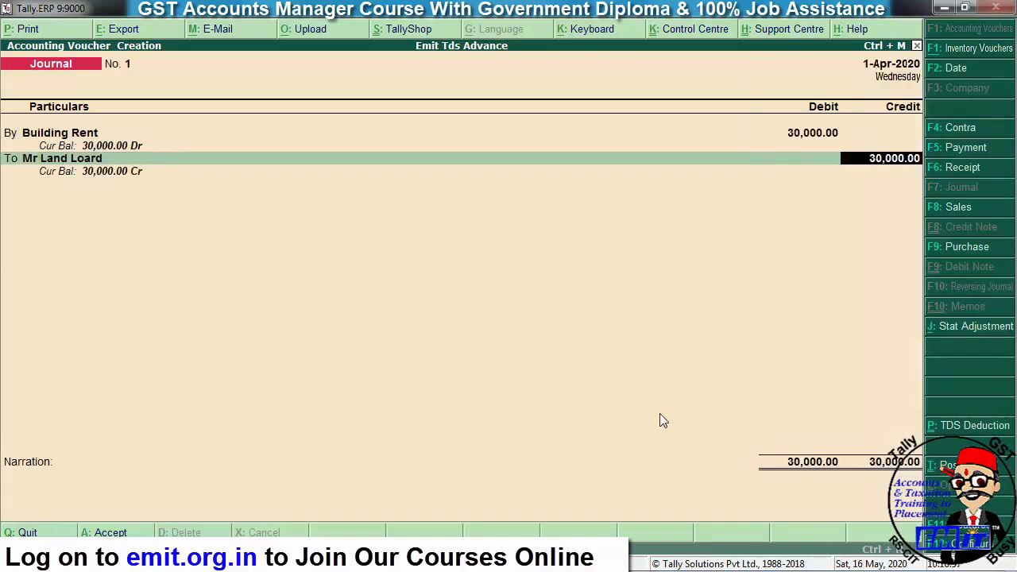
key("Return")
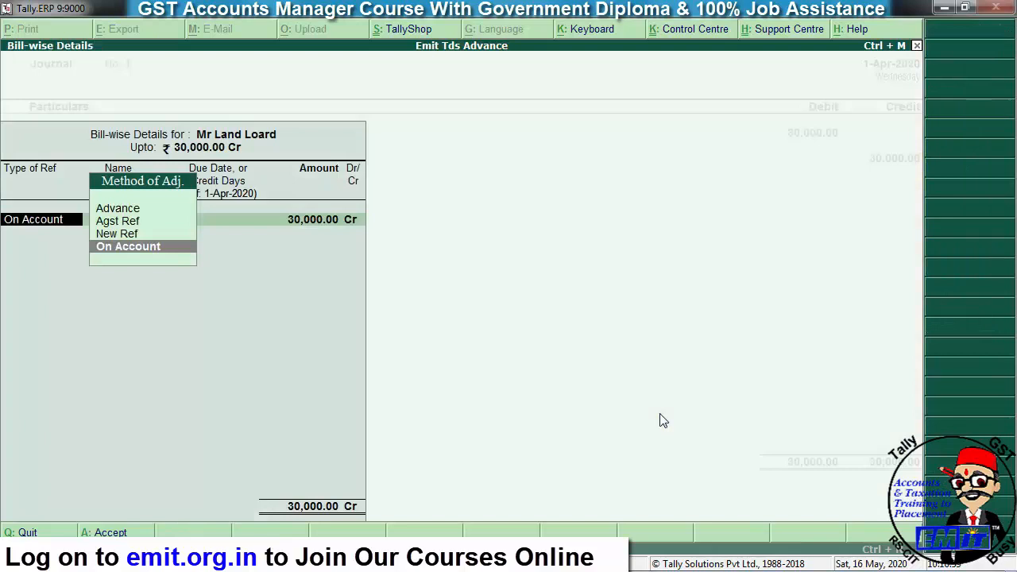
- Allocate the landlord's 30,000 credit On Account and return to the Mr Land Loard line
key("Return")
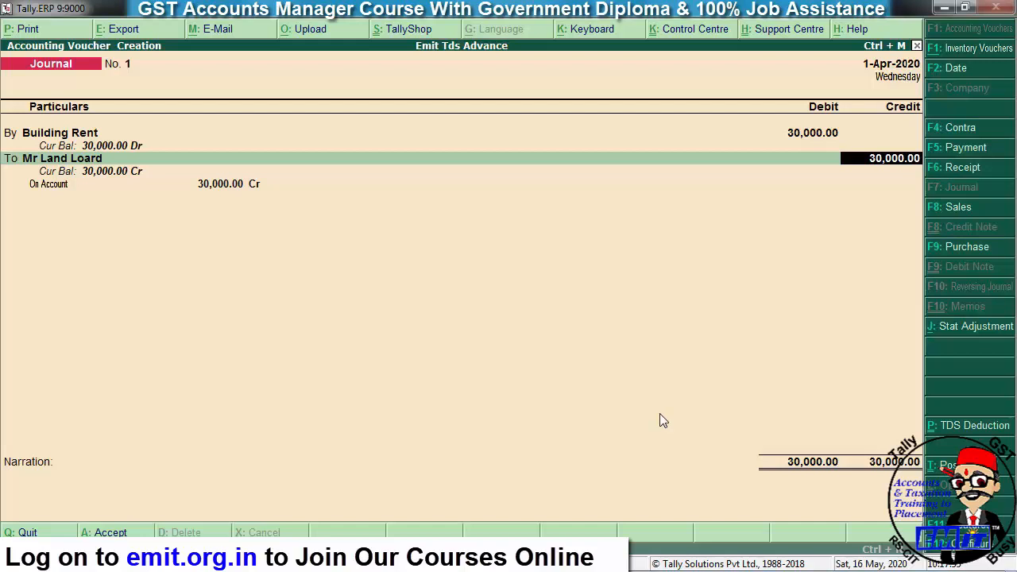
key("BackSpace")
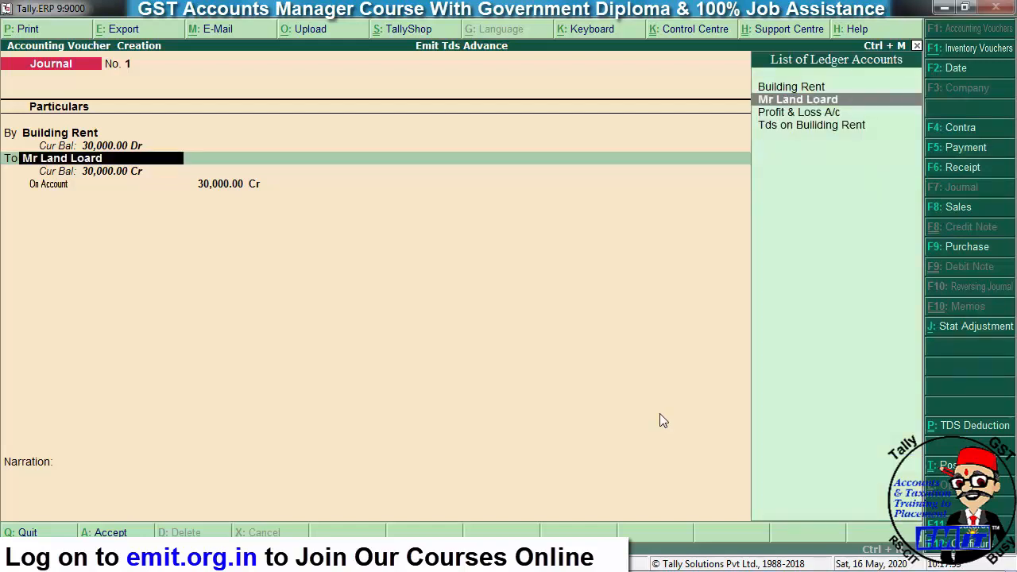
- Alter Mr Land Loard's ledger and set Allow advanced entries in TDS master to Yes
key("ctrl+Return")
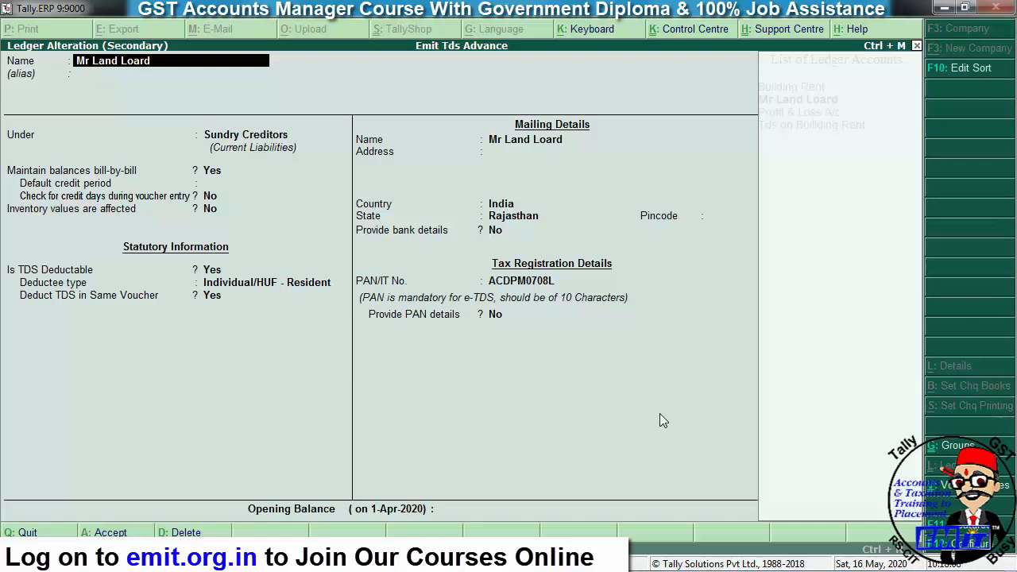
key("F12")
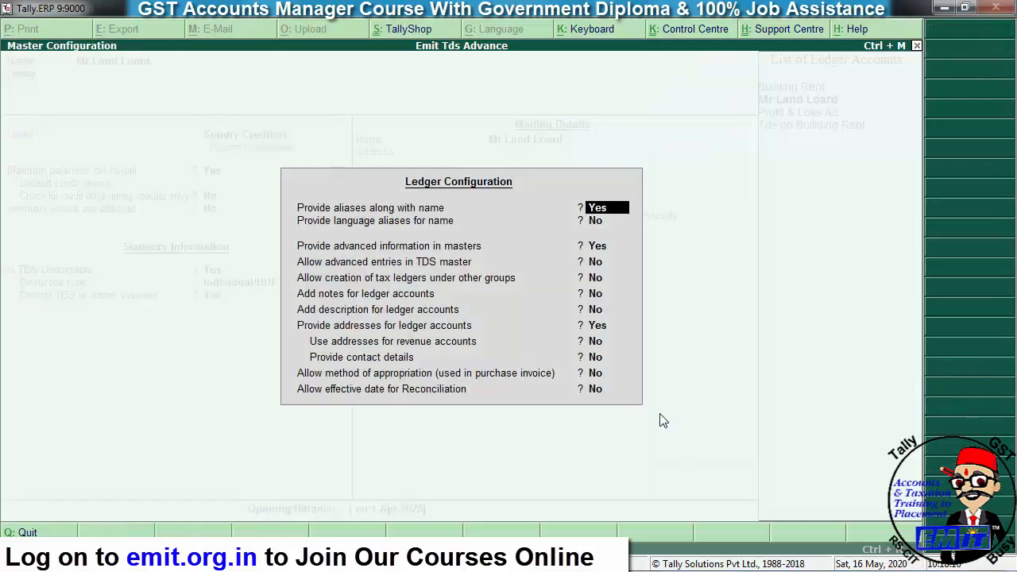
key("Return")
key("Return")
key("Return")
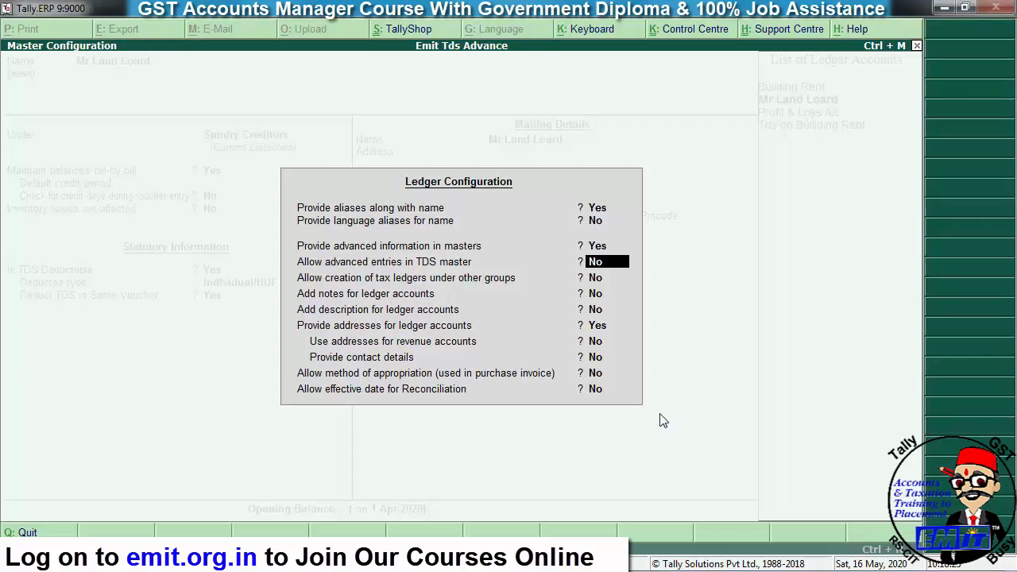
key("y")
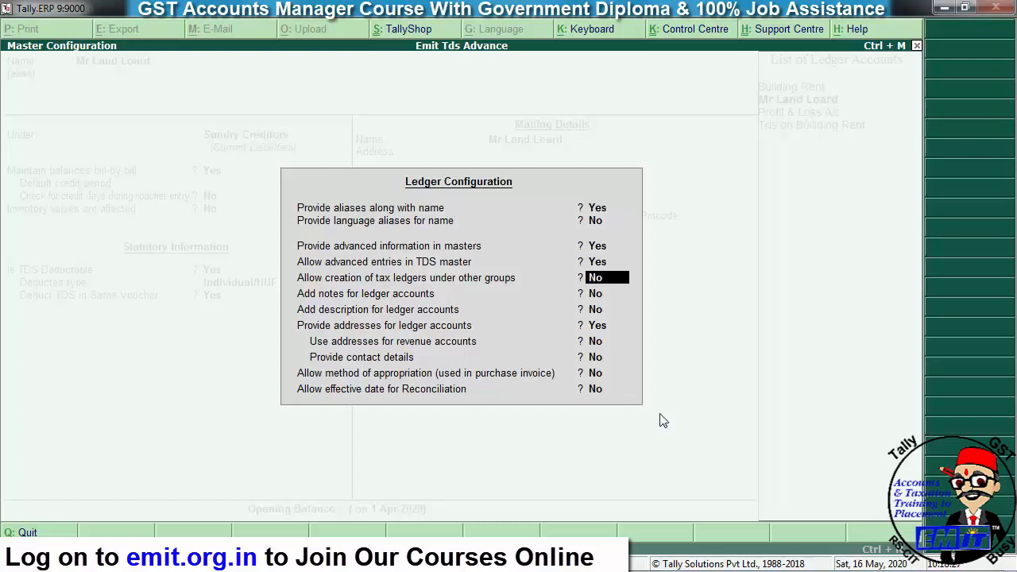
key("ctrl+a")
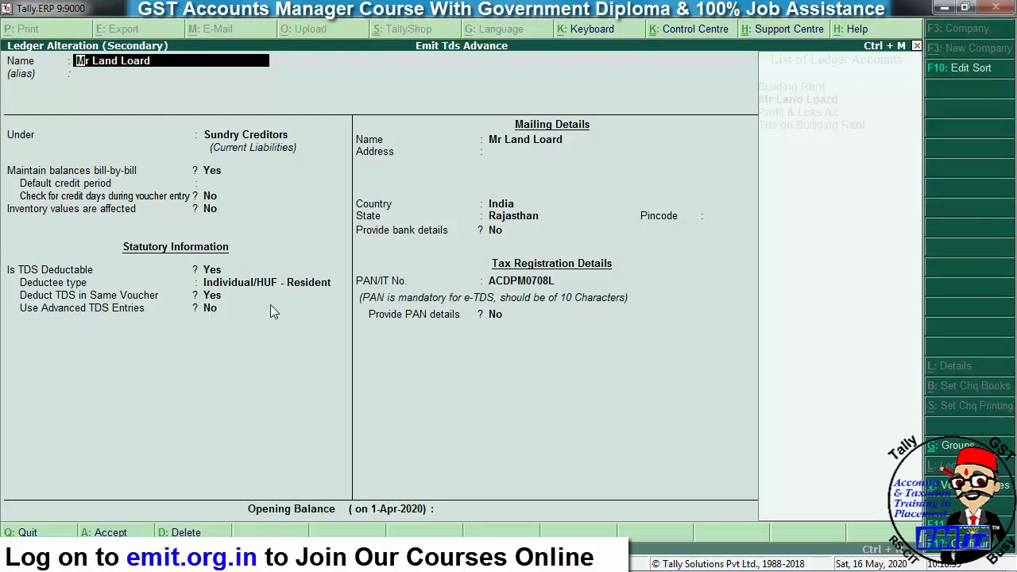
key("F12")
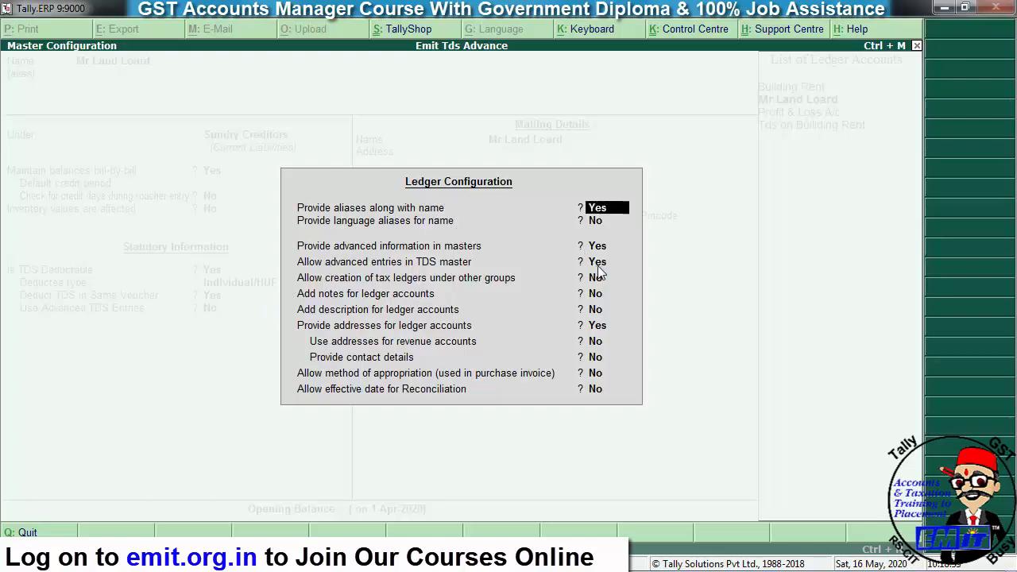
key("Escape")
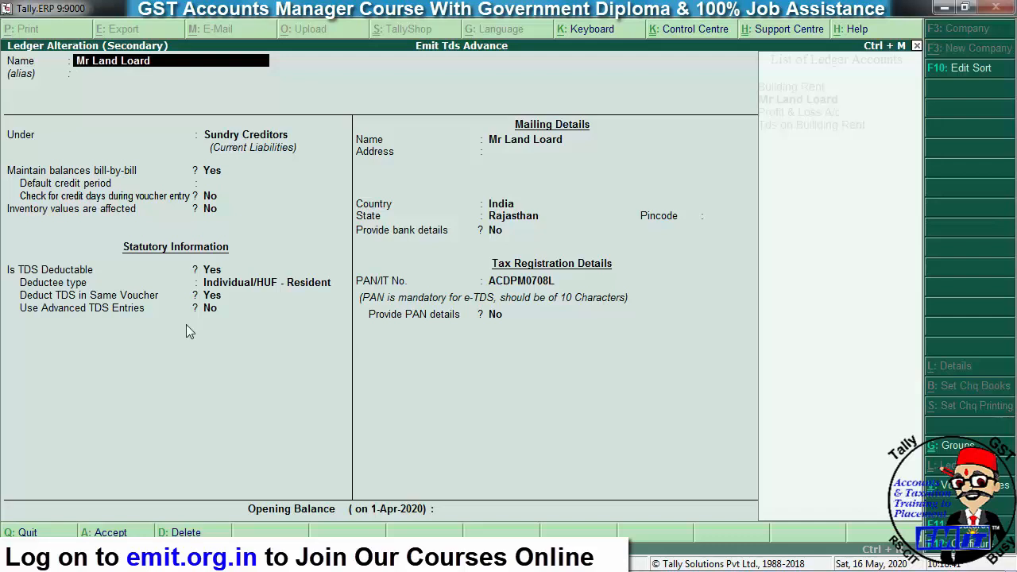
- In Mr Land Loard's TDS fields, set Use Advanced TDS Entries to Yes
key("Return")
key("Return")
key("Return")
key("Return")
key("Return")
key("Return")
key("Return")
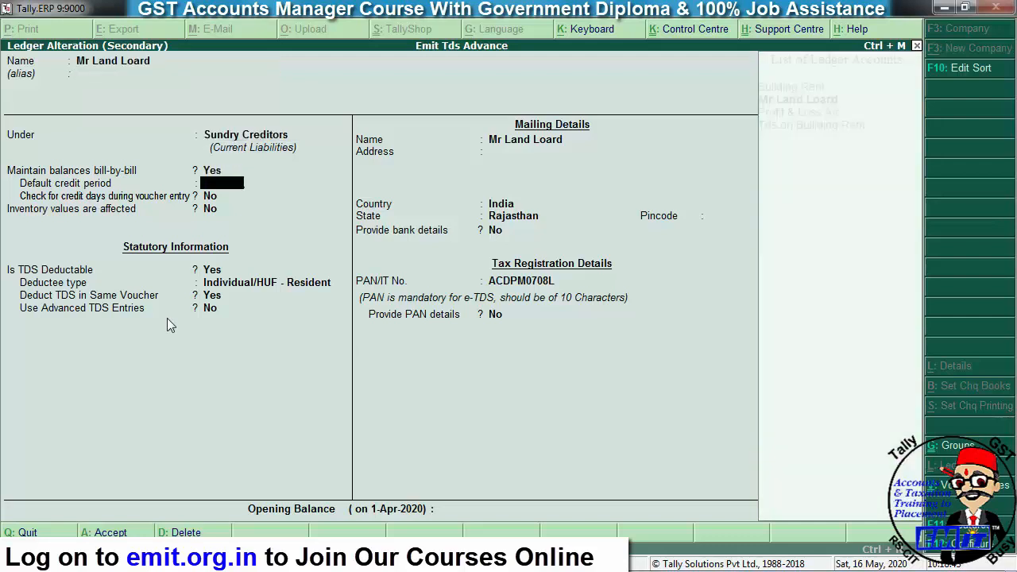
key("Return")
key("Return")
key("Return")
key("Return")
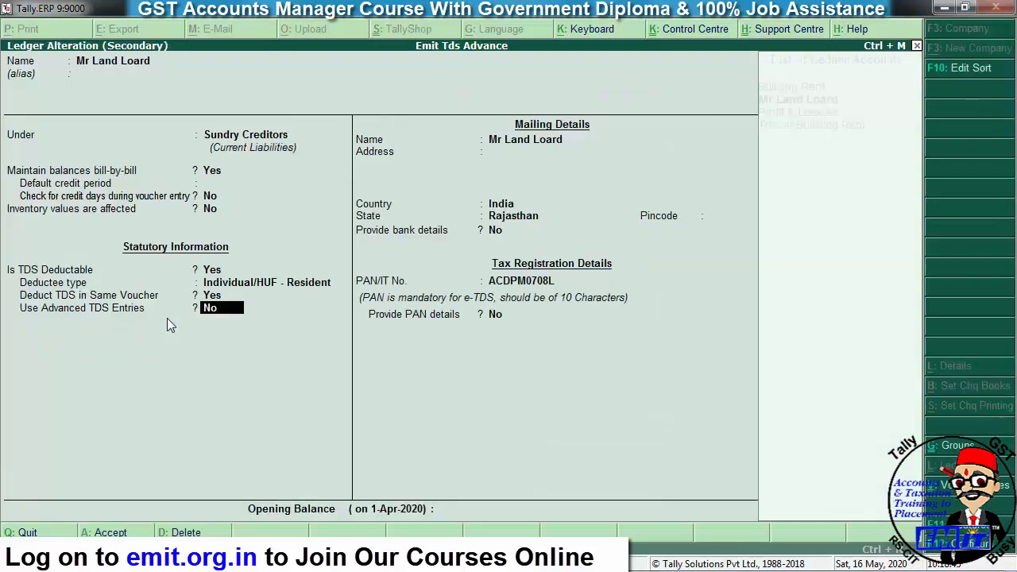
type("y")
key("Return")
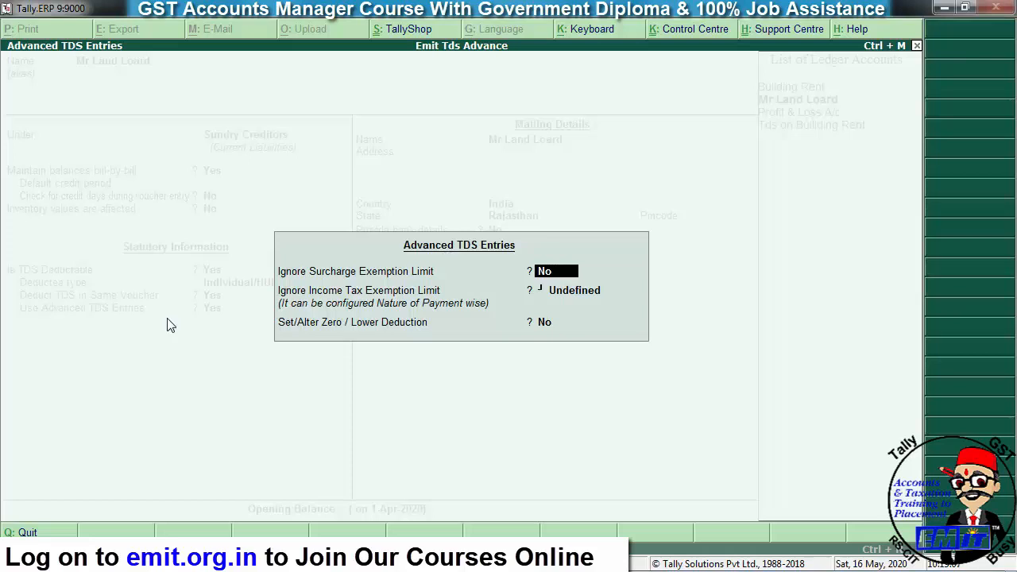
- Set Ignore Income Tax Exemption Limit to Applicable for Tds on Building Rent and save
key("Return")
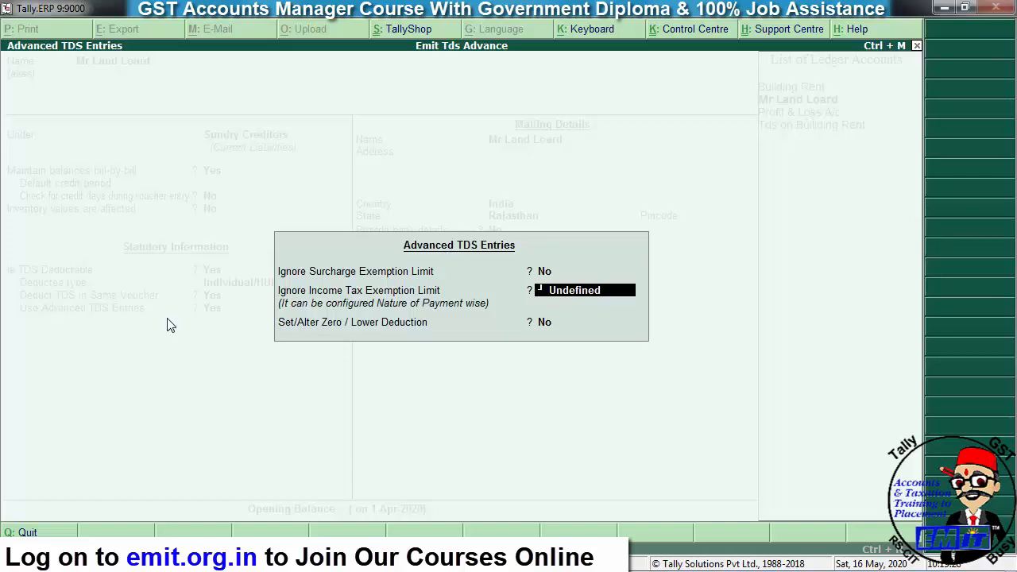
key("BackSpace")
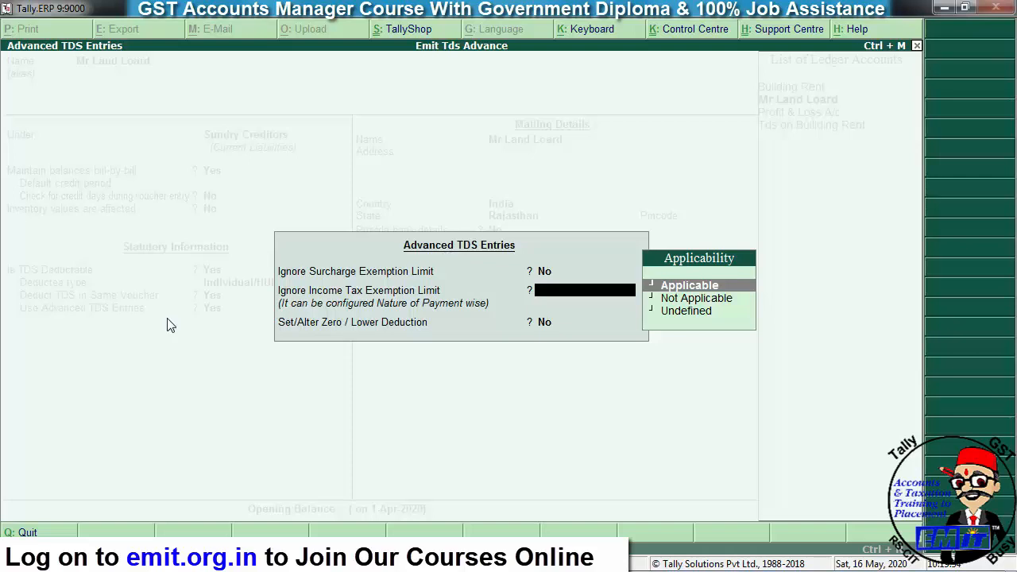
key("Return")
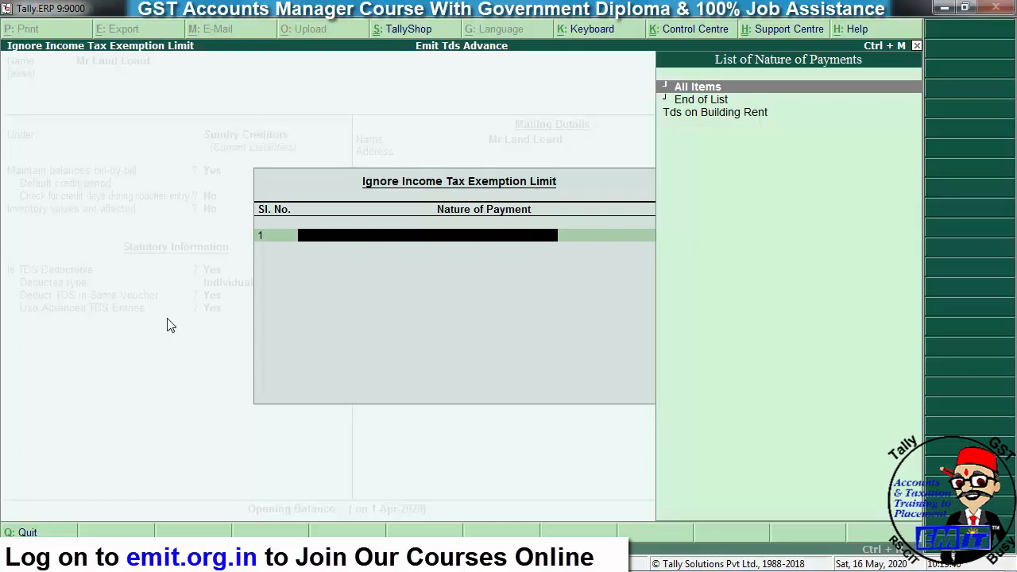
key("Down")
key("Down")
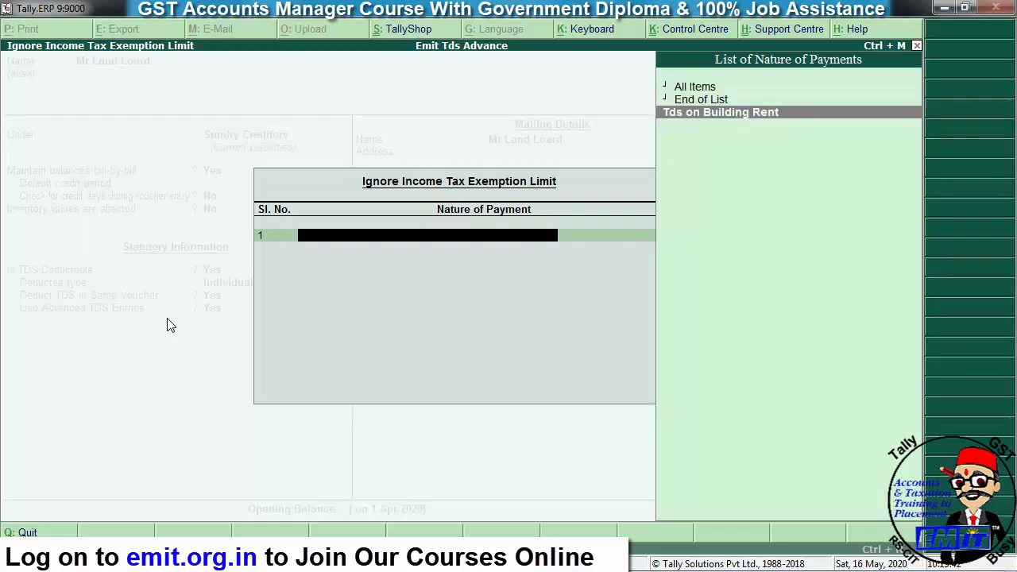
key("Return")
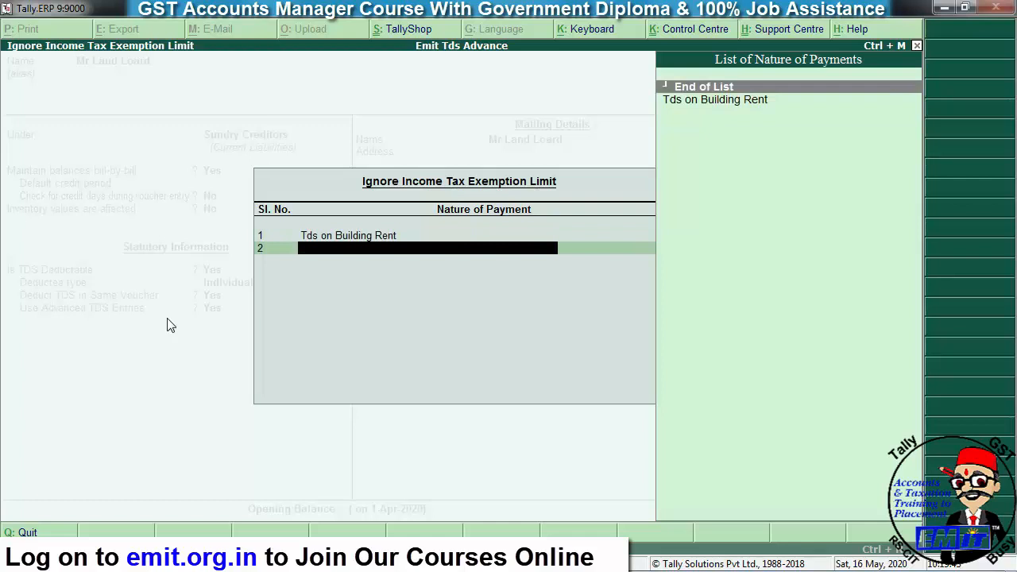
key("Return")
key("Return")
key("Return")
key("Return")
key("Return")
key("Return")
key("Return")
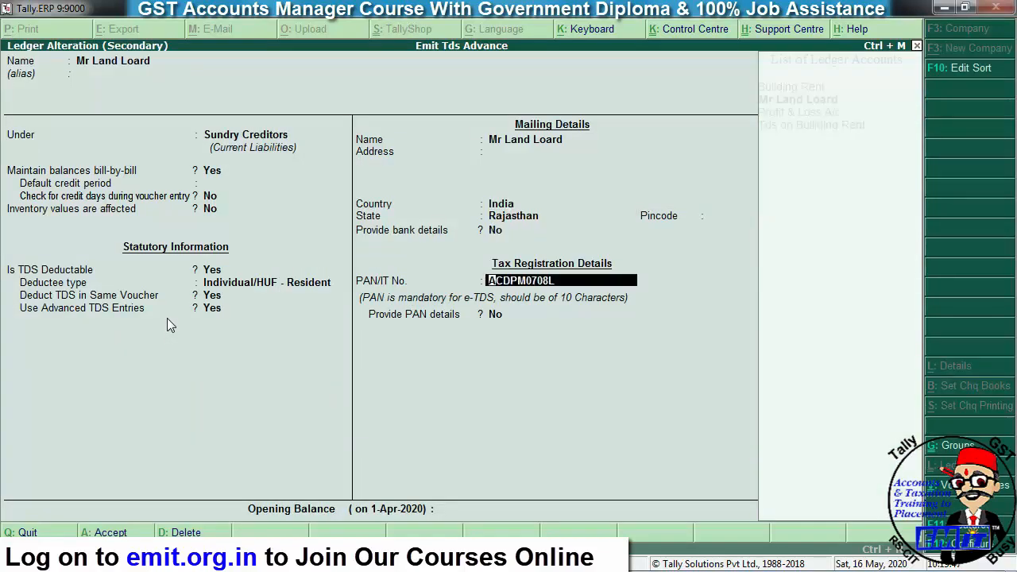
key("ctrl+a")
- Re-accept the landlord credit at 27,000 and create new bill reference Rent/01
key("Return")
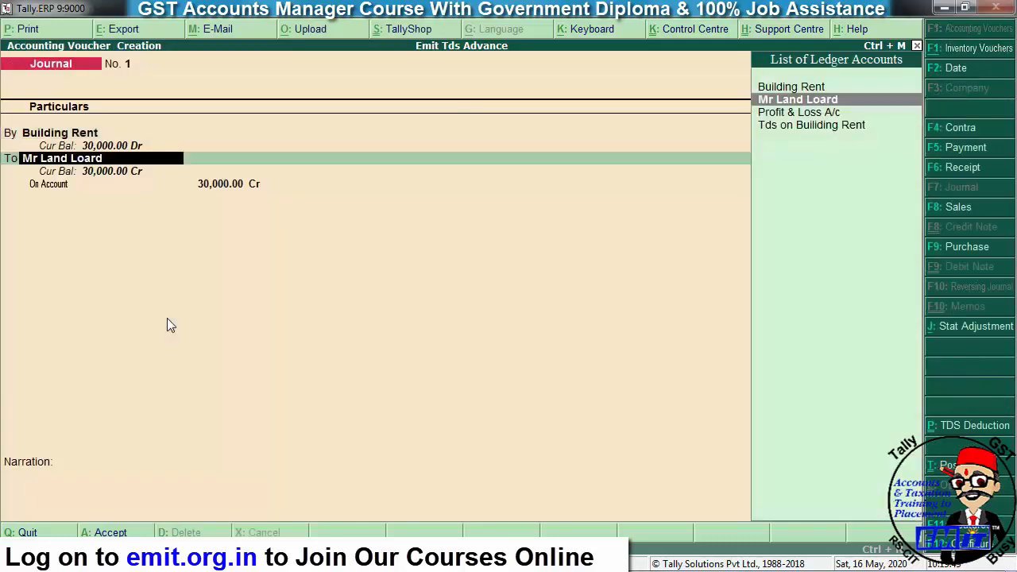
key("Return")
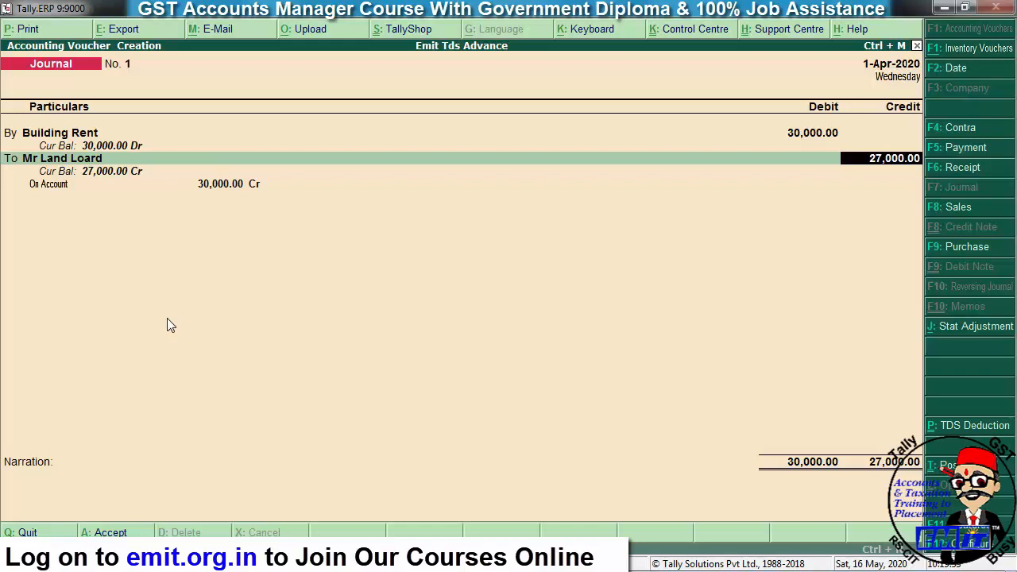
key("Return")
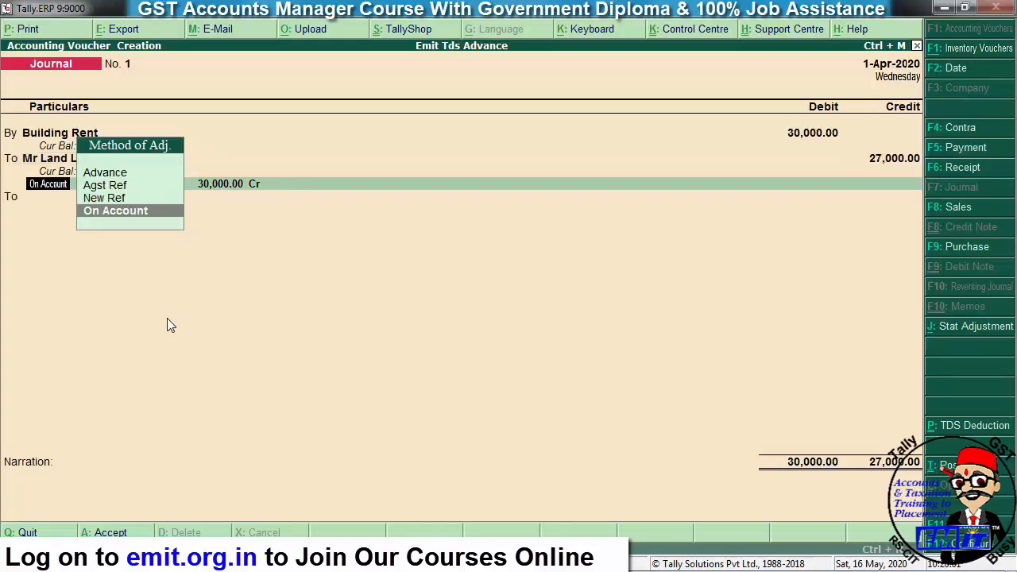
key("Up")
key("Up")
key("Down")
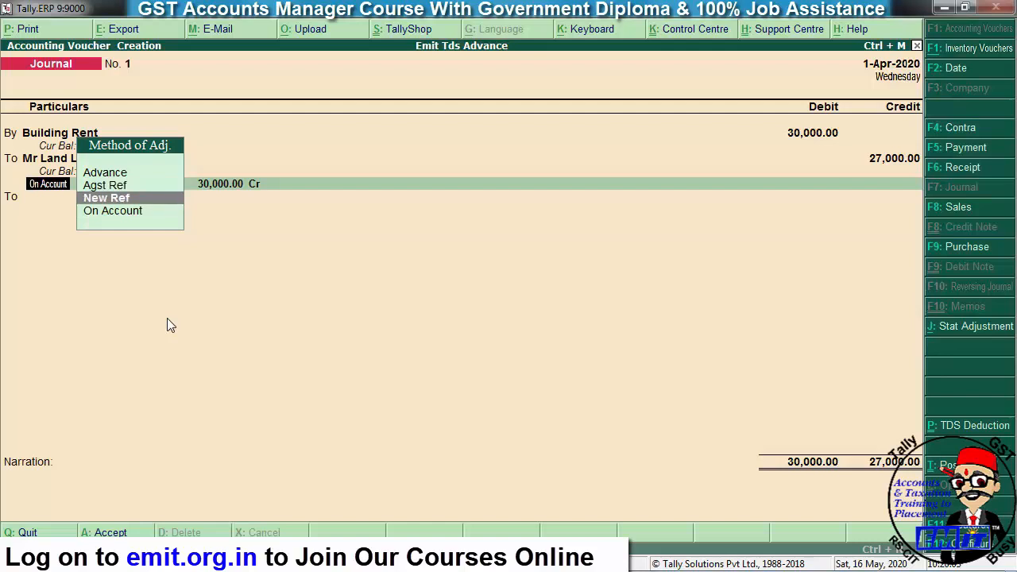
key("Return")
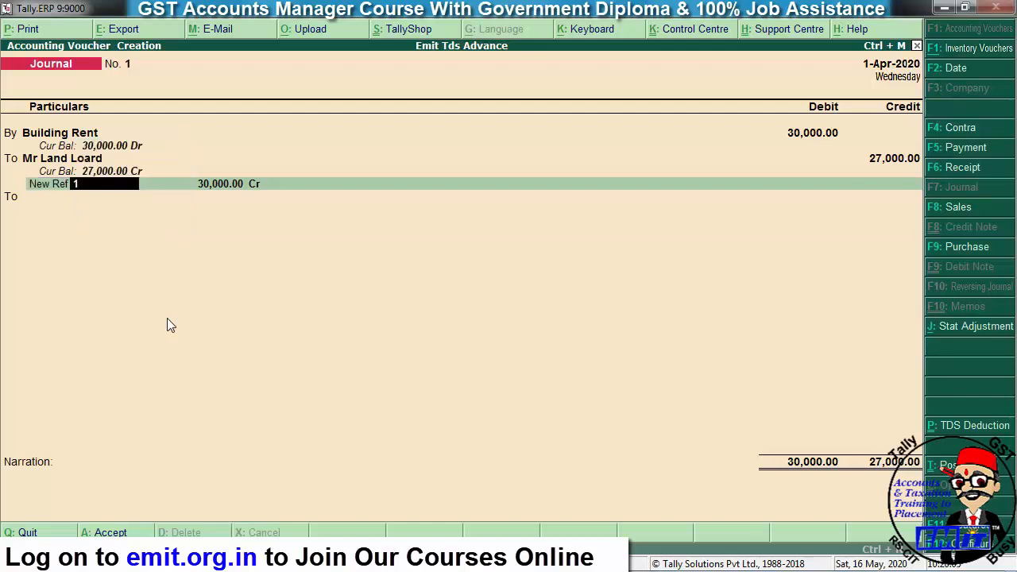
type("Rent/01")
key("Return")
- Rework the bill lines, adding a 3,000 adjustment and setting Rent/01 to 27,000 Cr
key("Return")
key("Return")
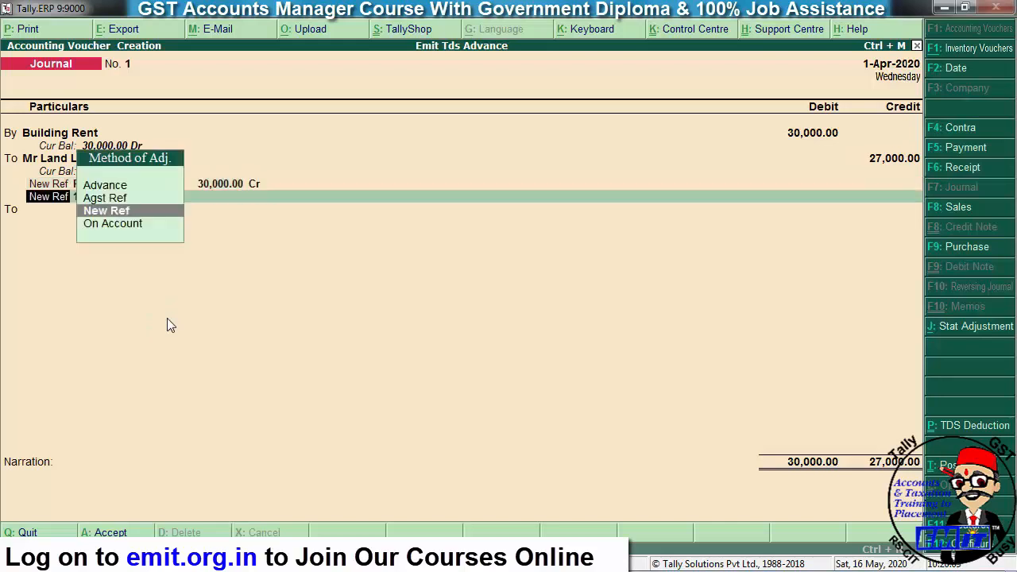
key("Up")
key("Return")
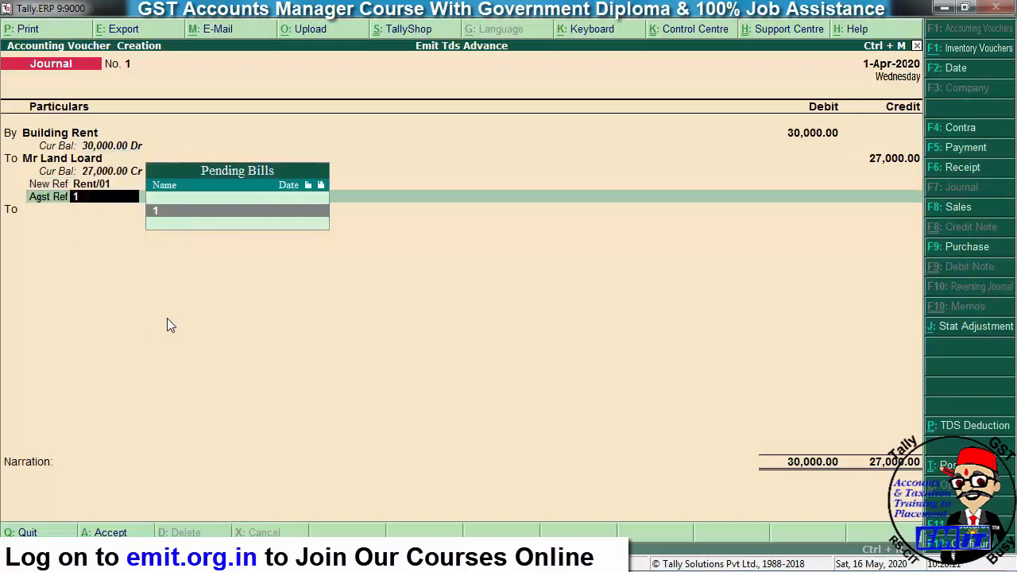
key("Return")
type("3000")
key("Return")
type("d")
key("Return")
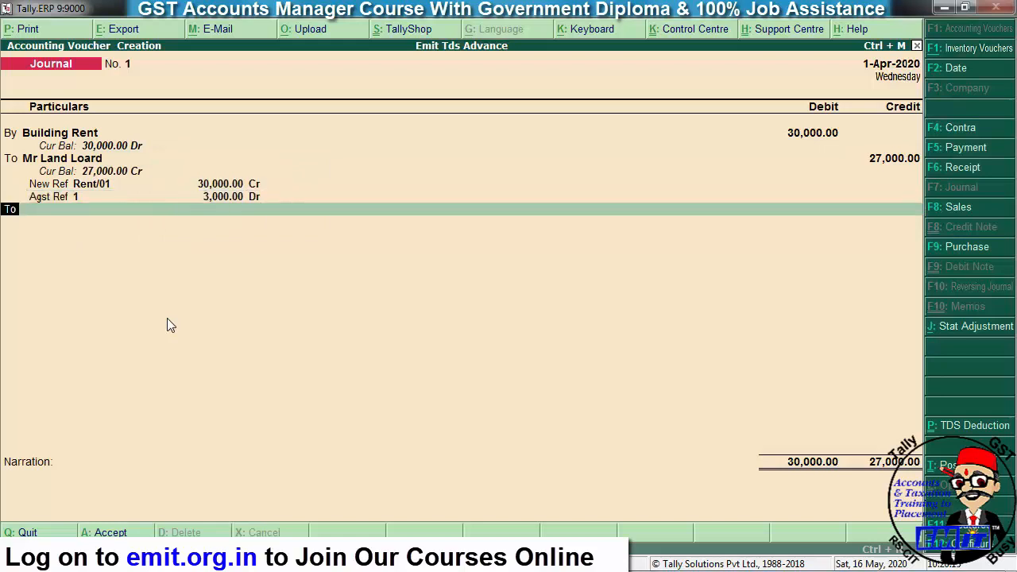
key("BackSpace")
key("BackSpace")
key("BackSpace")
key("BackSpace")
key("BackSpace")
key("BackSpace")
key("BackSpace")
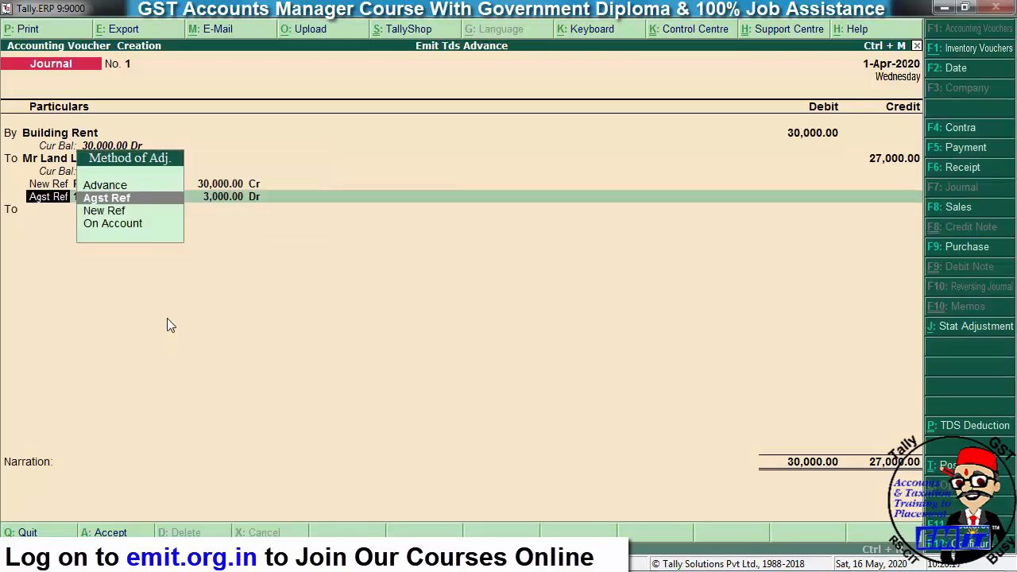
key("Return")
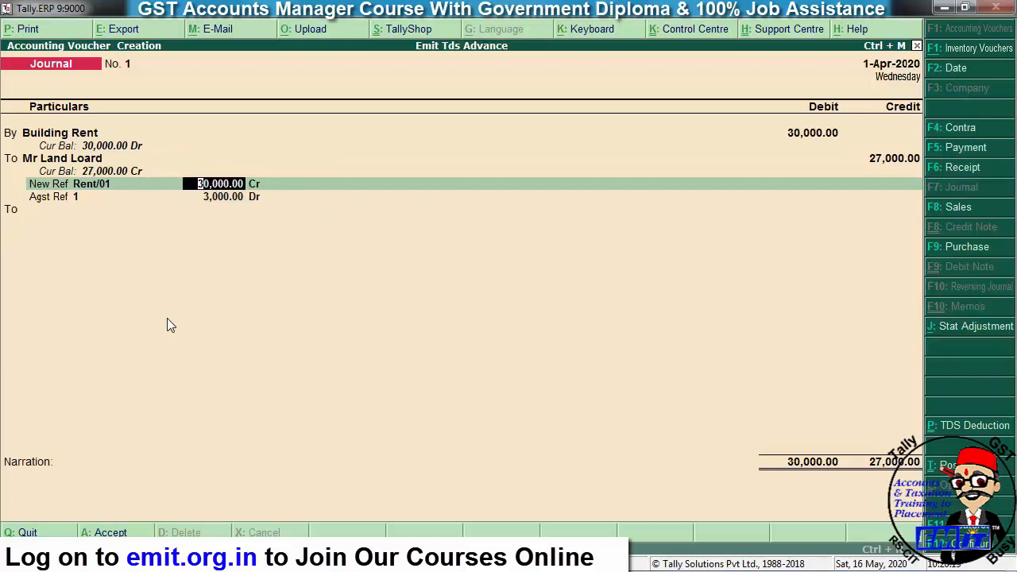
type("27,000")
key("Return")
key("Return")
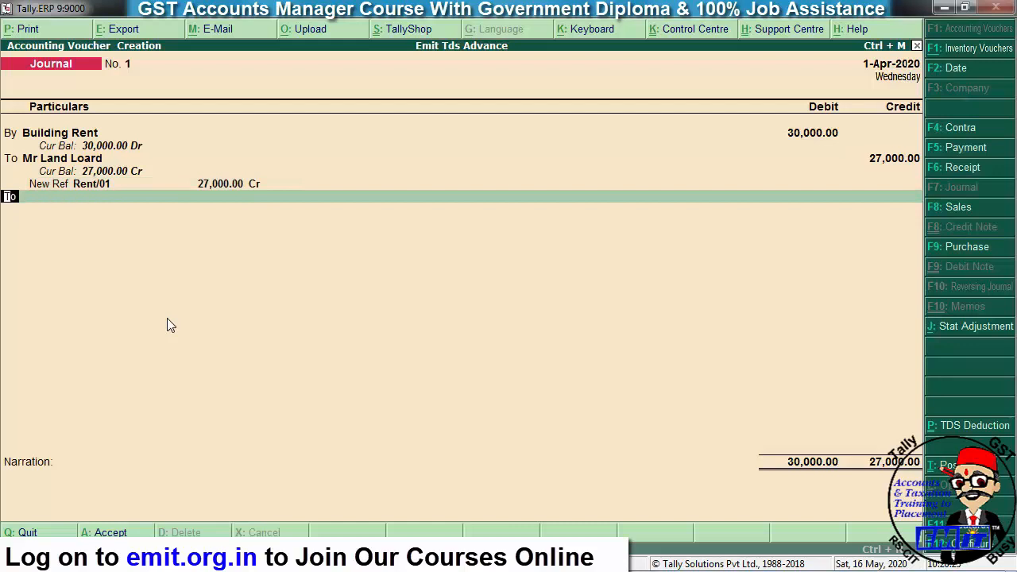
- Credit Tds on Builiding Rent 3,000 on a new To line and accept the voucher
key("Return")
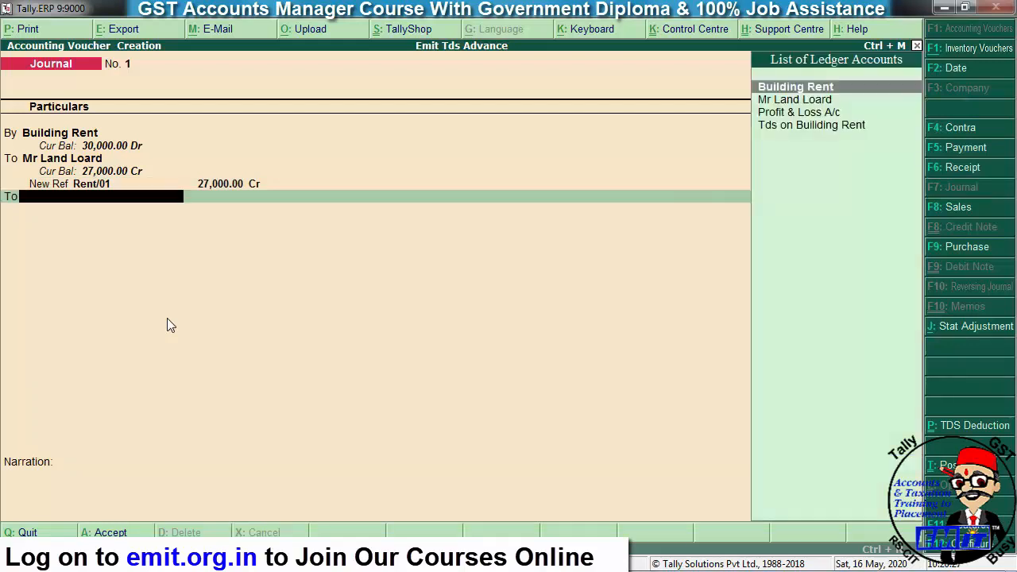
type("Tds")
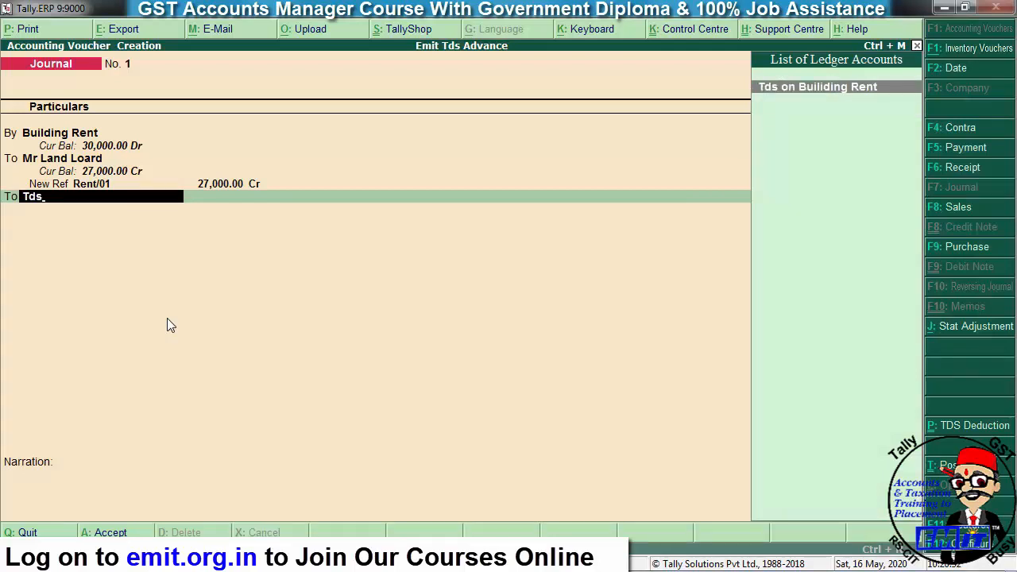
key("Return")
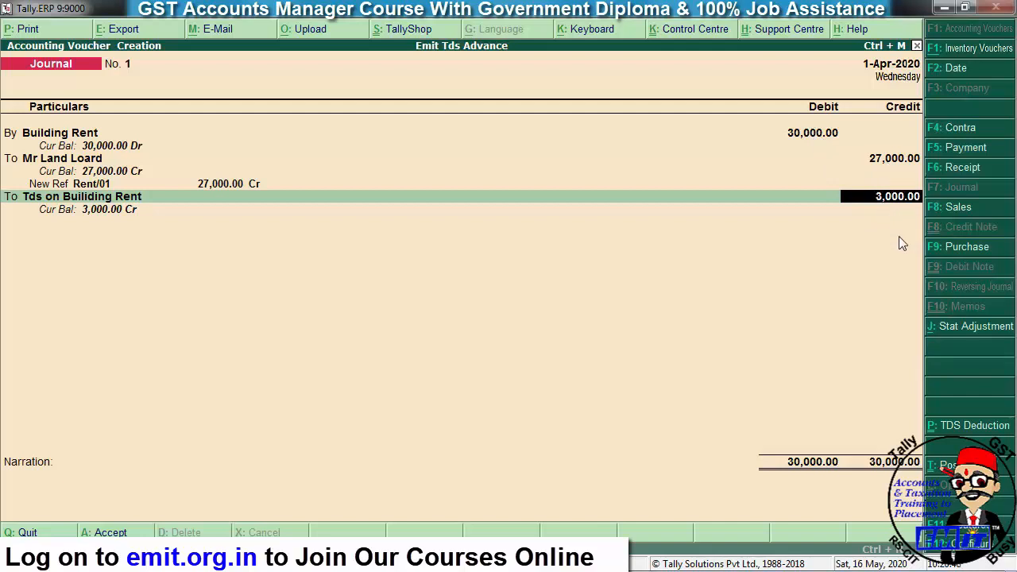
key("Return")
key("Return")
key("Return")
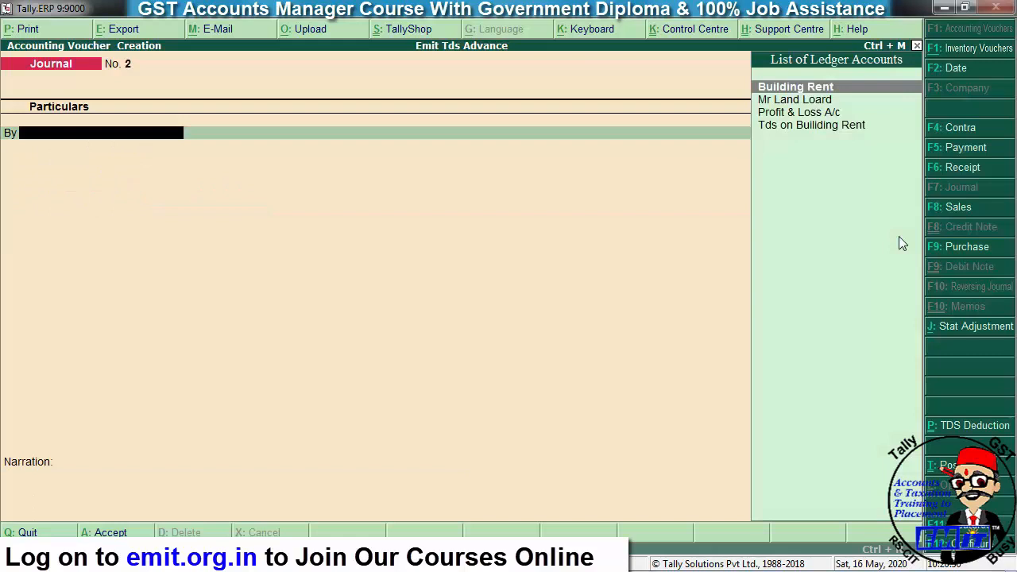
- Recall Journal No. 1 and open Mr Land Loard's ledger for alteration from the voucher
key("Page_Up")
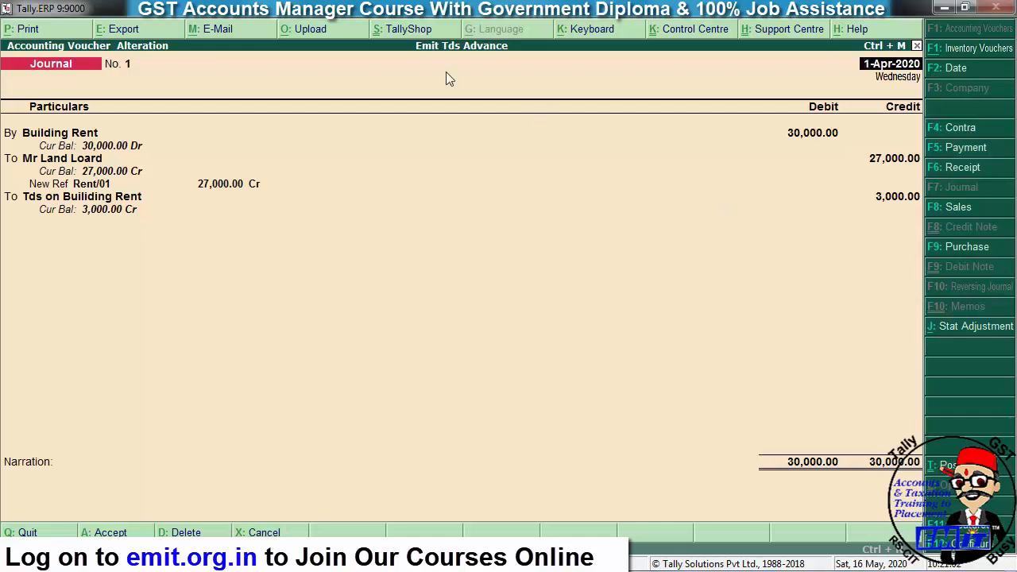
left_click(93, 163)
key("ctrl+Return")
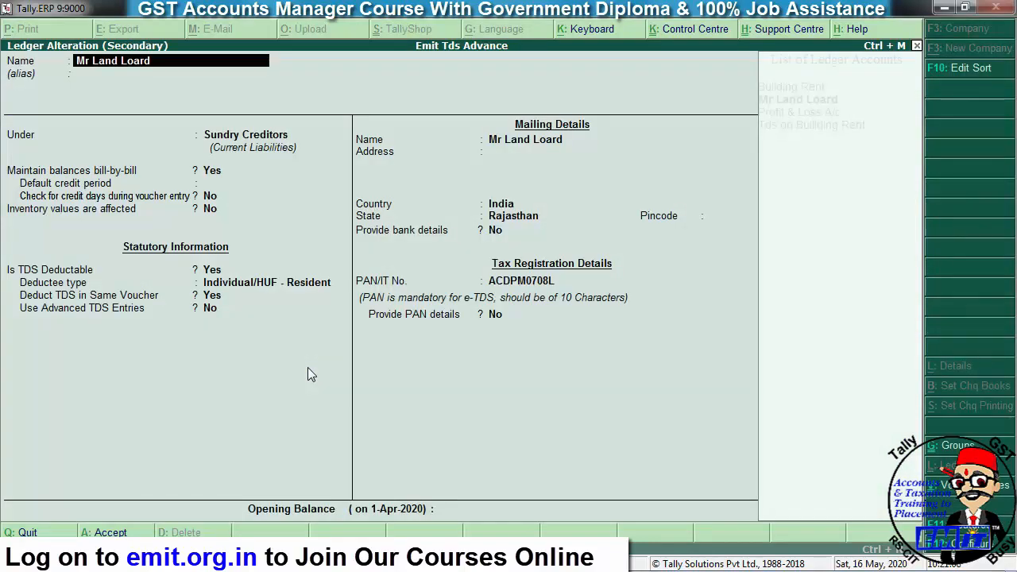
key("F12")
key("Return")
key("Return")
key("Return")
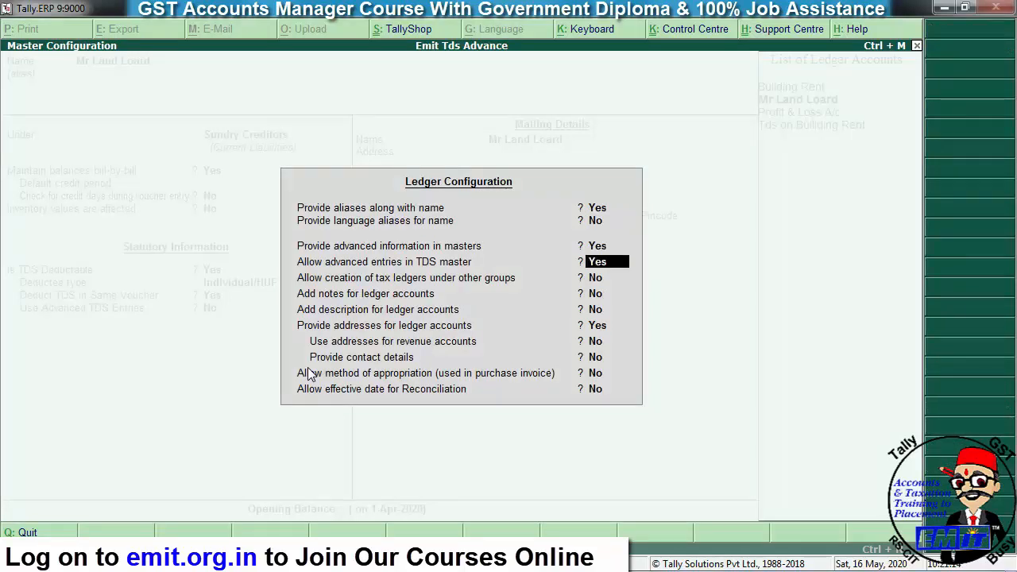
key("ctrl+a")
key("Return")
key("Return")
key("Return")
key("Return")
key("Return")
key("Return")
key("Return")
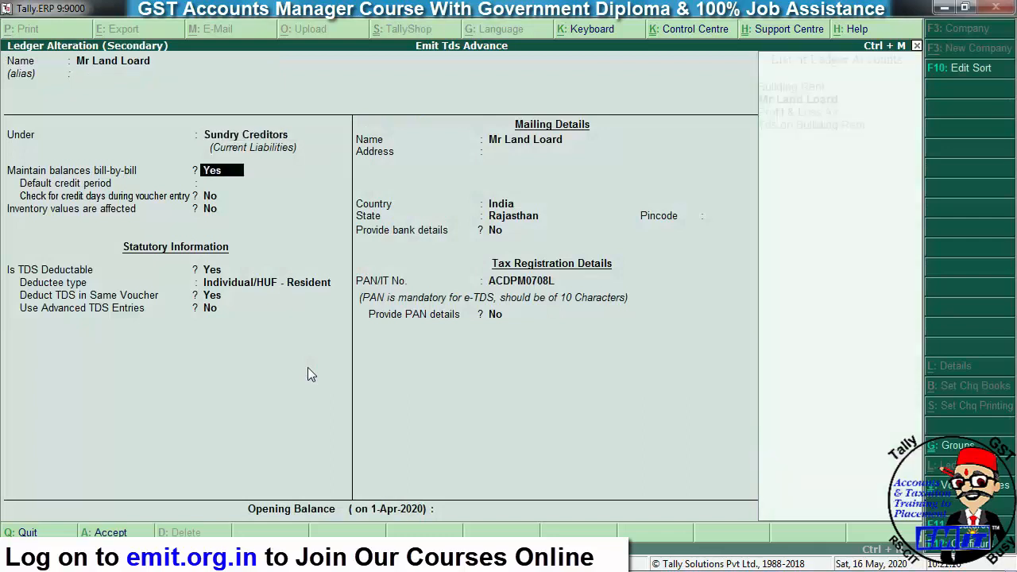
key("Return")
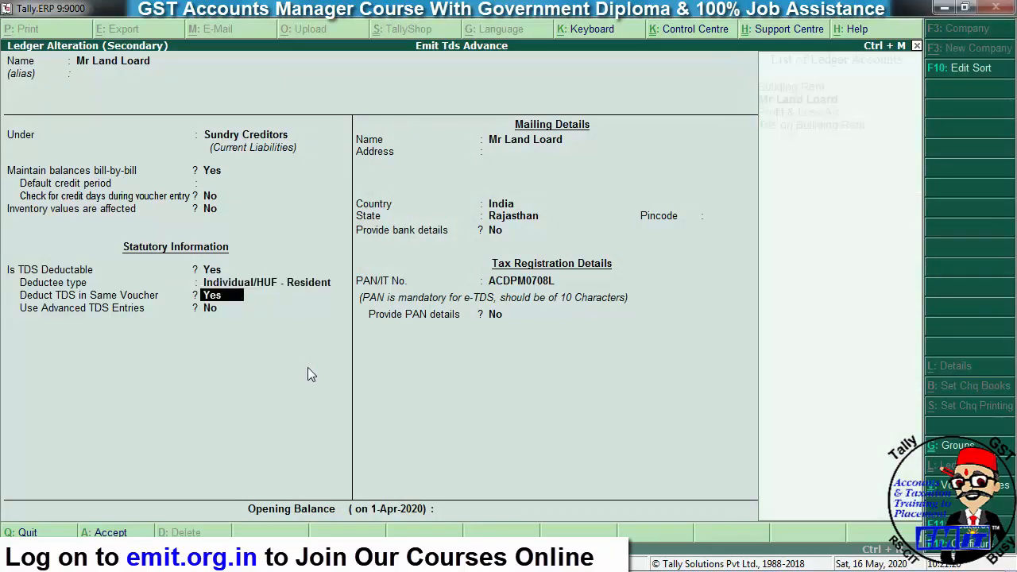
key("Return")
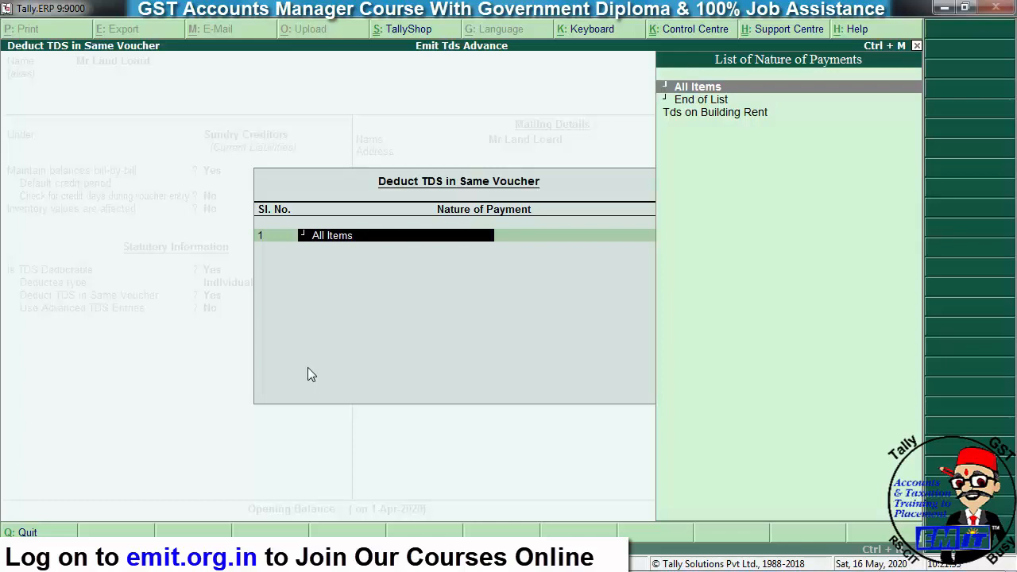
key("Return")
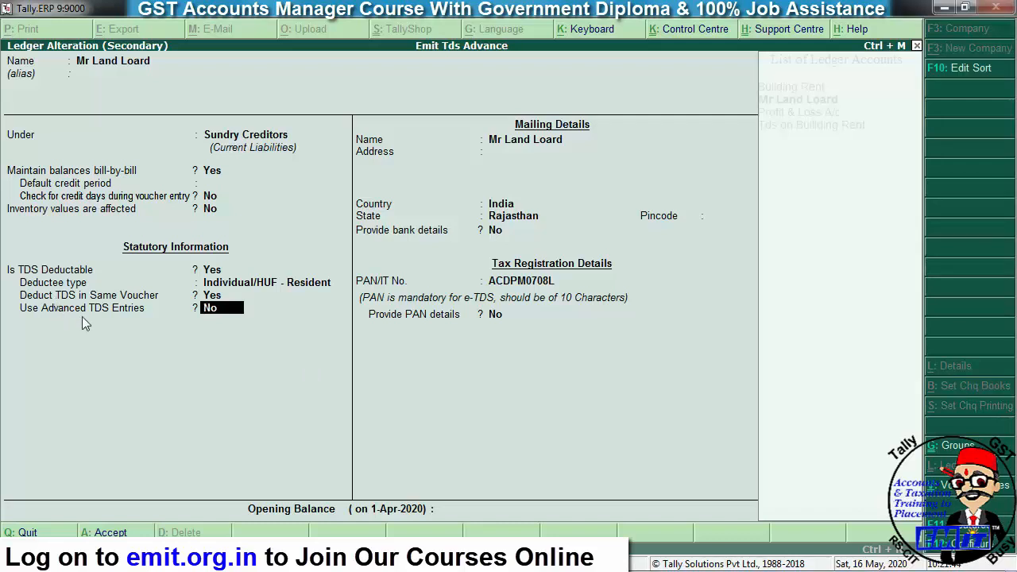
- Turn on Use Advanced TDS Entries for Mr Land Loard, ignoring the exemption limit for Tds on Building Rent
type("y")
key("Return")
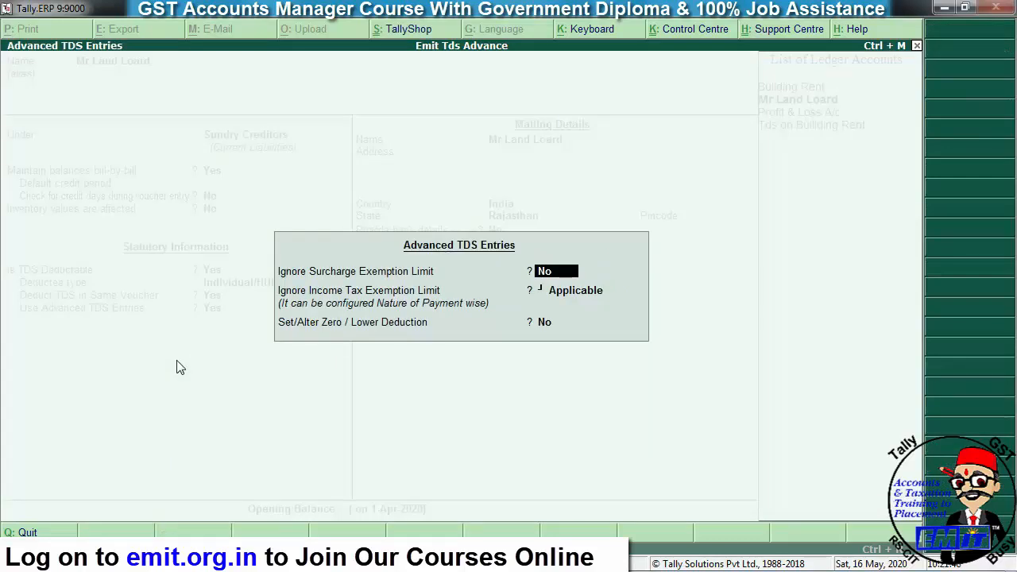
key("Return")
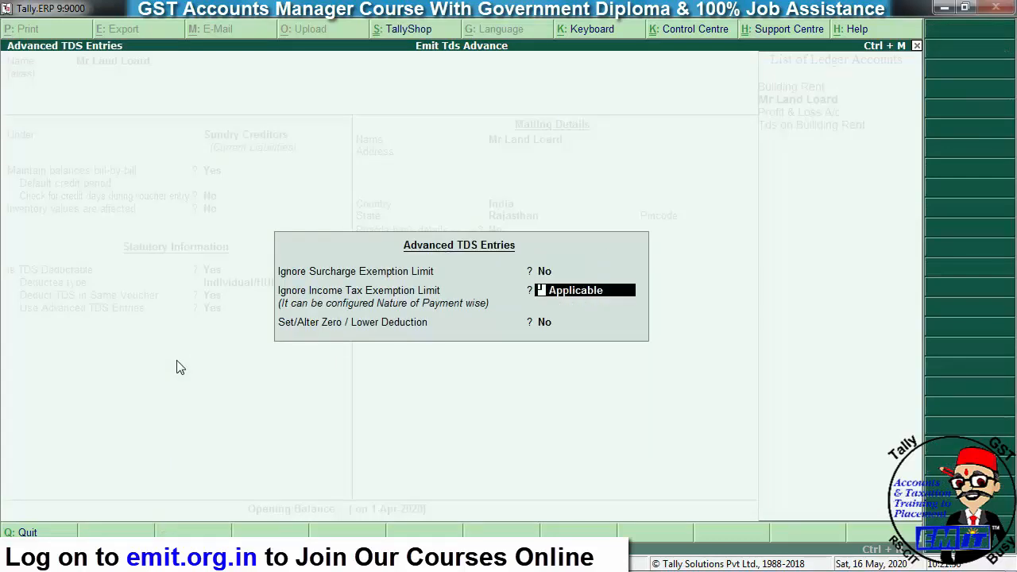
key("Return")
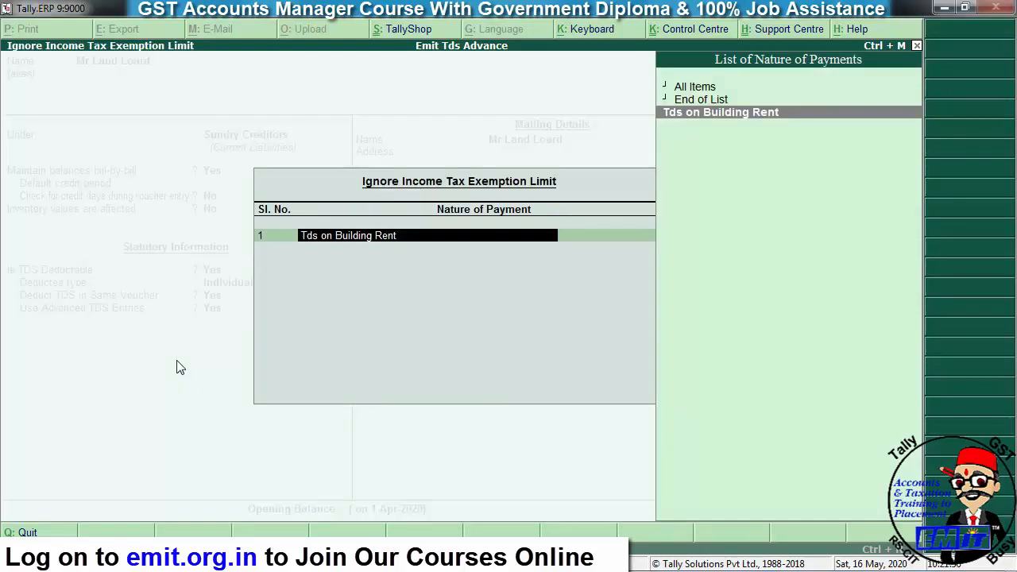
key("Return")
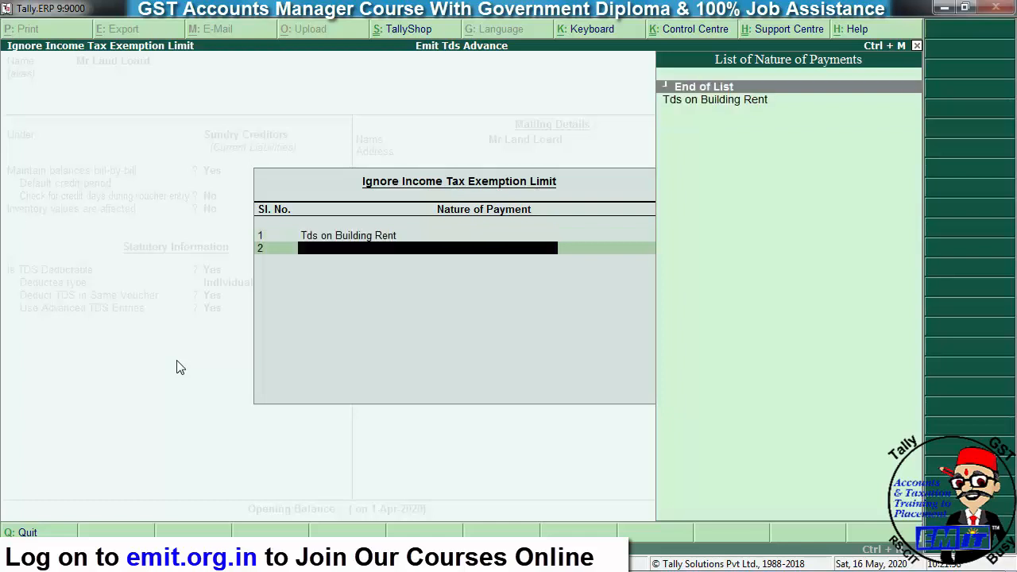
key("Return")
key("Return")
key("Return")
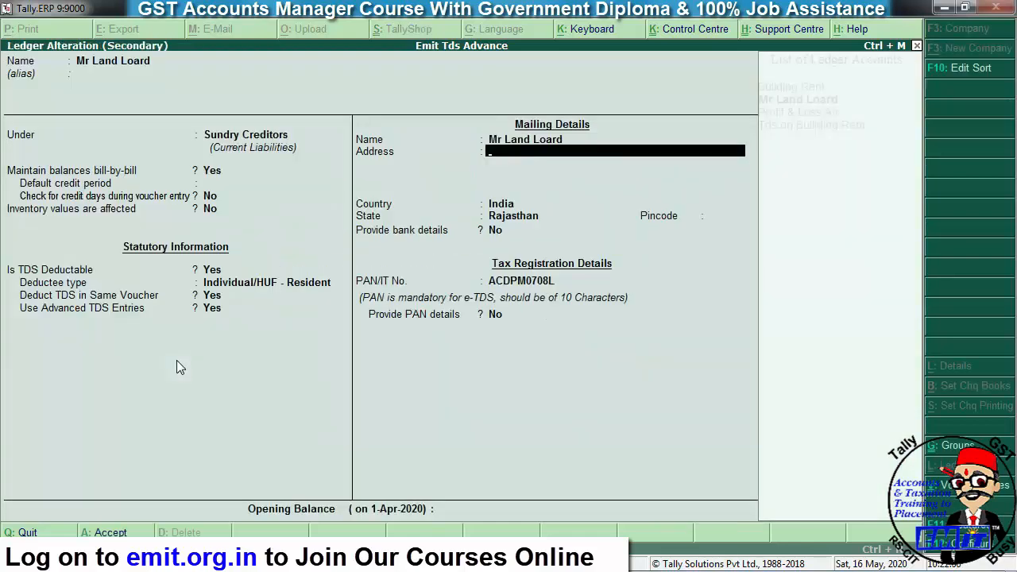
key("ctrl+a")
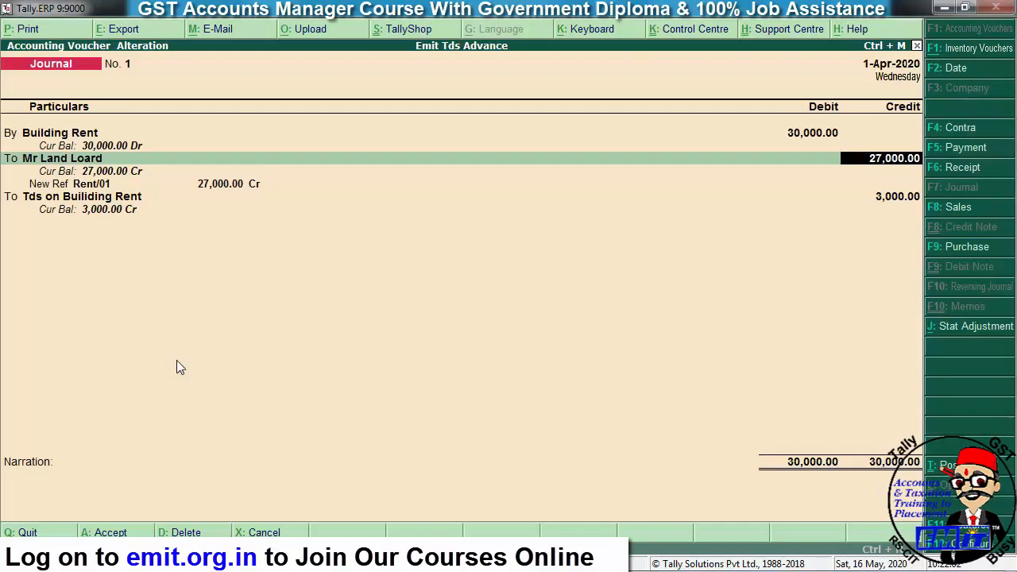
- Re-enter the 3,000 Tds on Builiding Rent credit, save Journal No. 1 and exit to Gateway of Tally
key("Return")
key("Return")
key("Return")
key("Return")
key("Return")
key("Return")
key("Return")
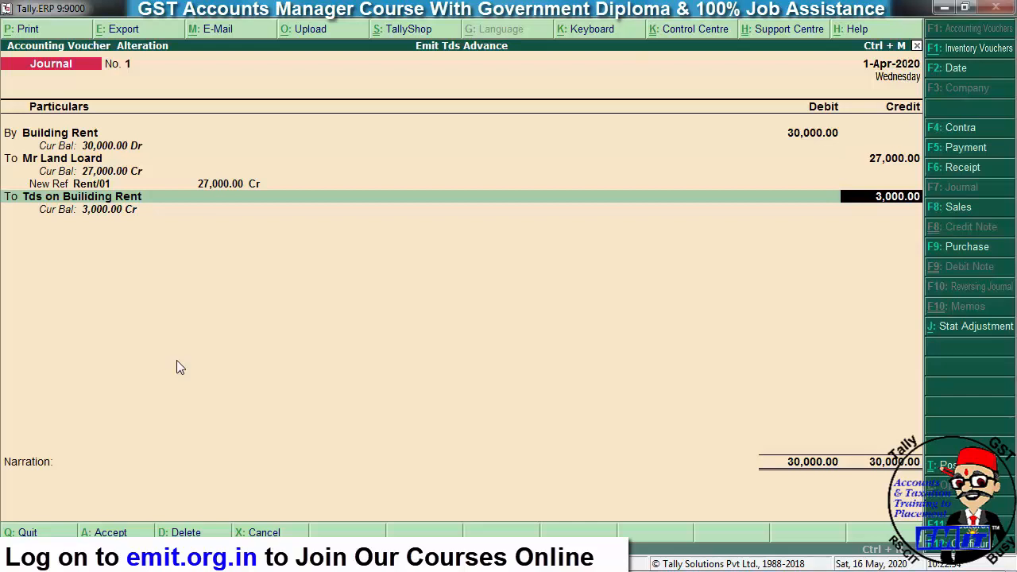
key("BackSpace")
key("Return")
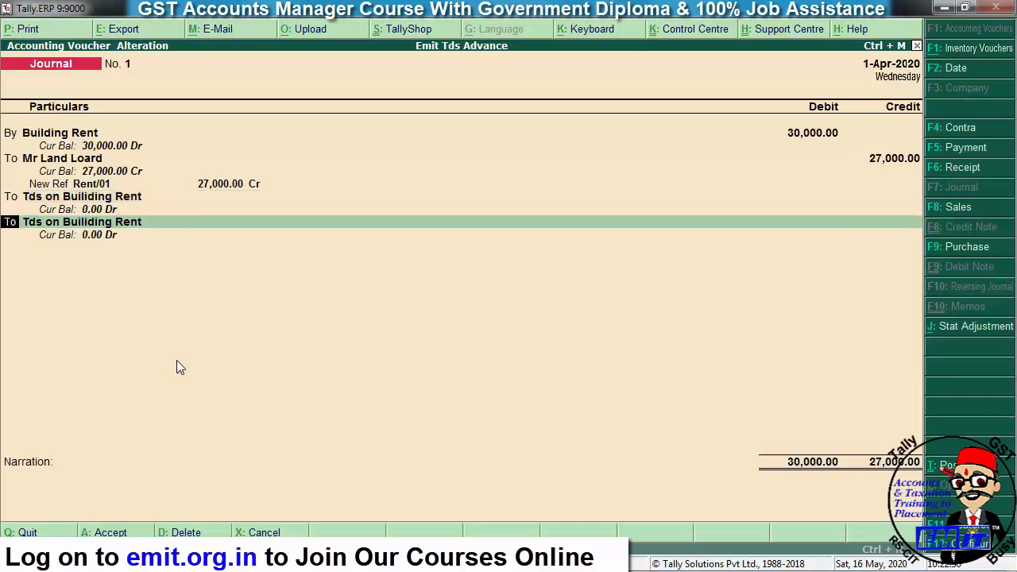
key("BackSpace")
type("3000")
key("Return")
key("Return")
key("Return")
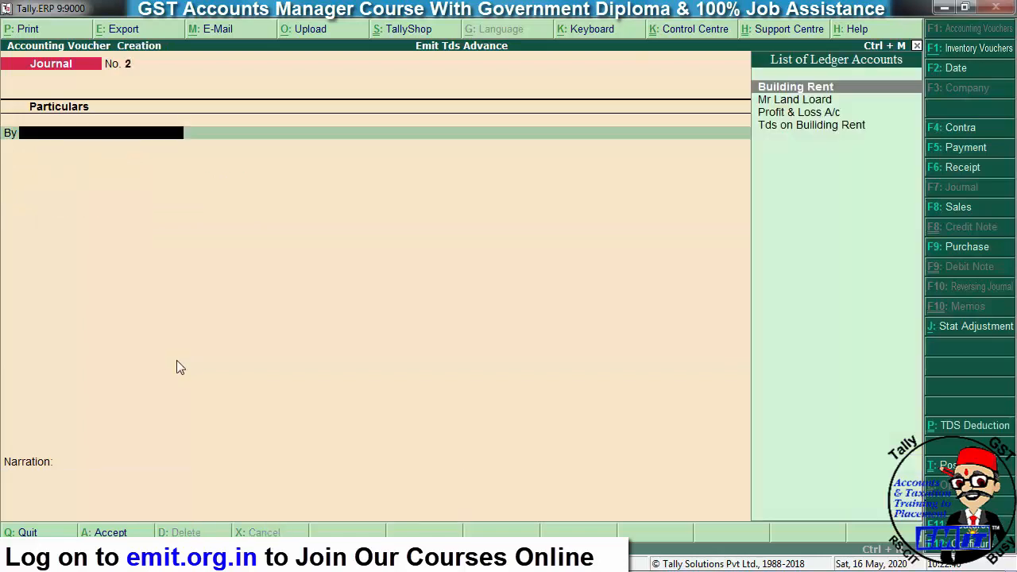
key("Escape")
key("Return")
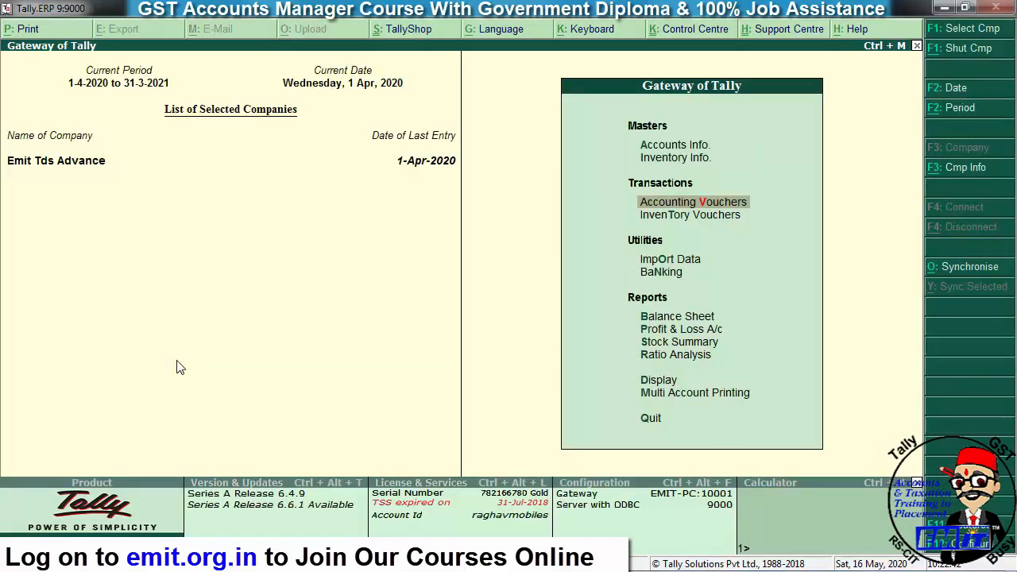
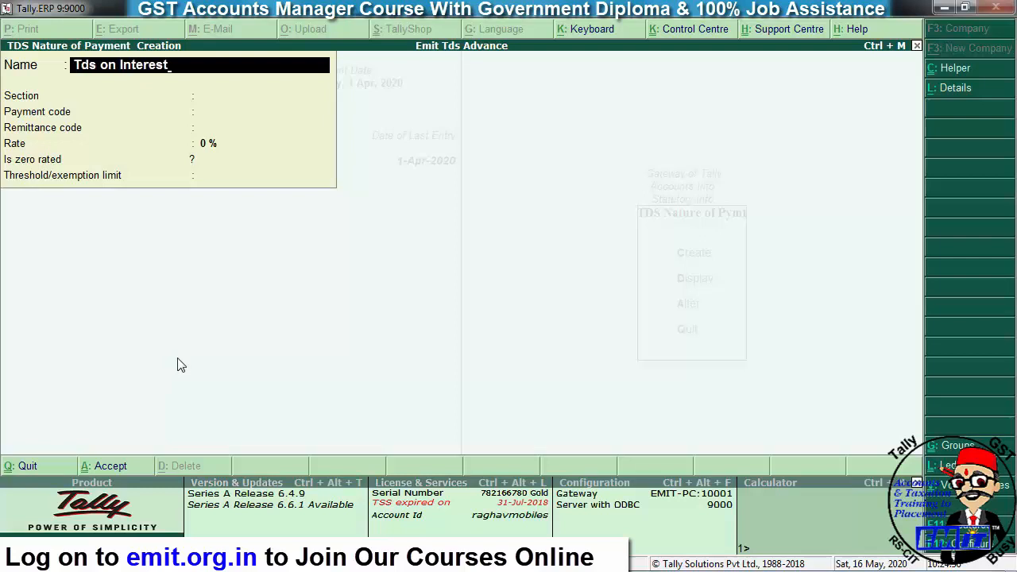
- Enter section 194A with payment and remittance codes 94A for Tds on Interest
key("Return")
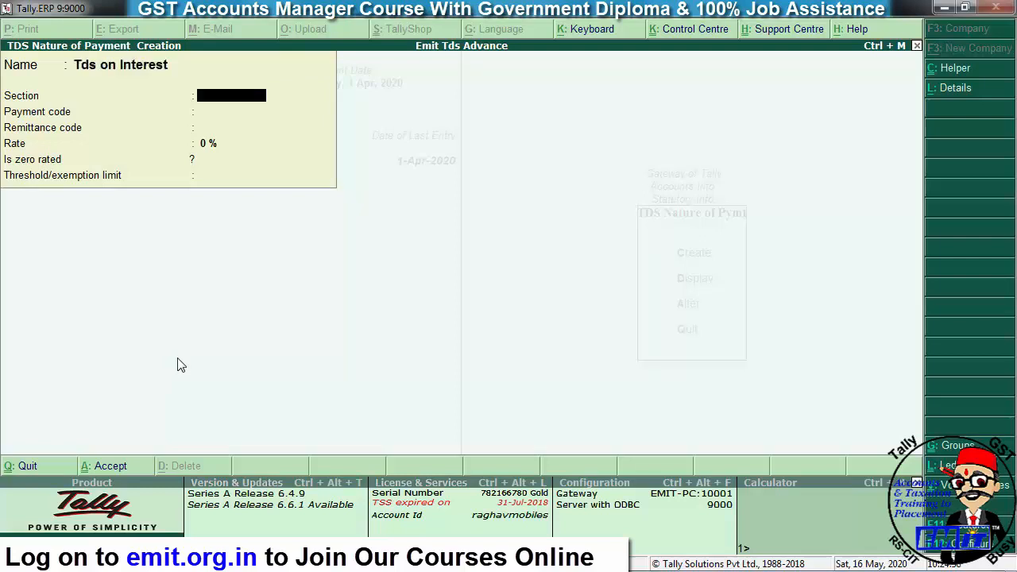
type("194a")
key("Return")
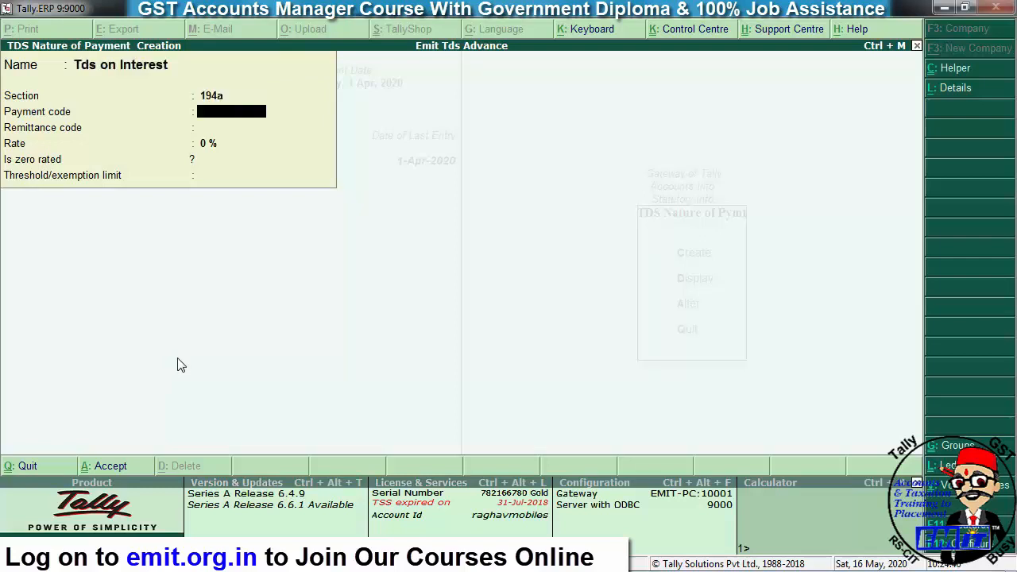
key("BackSpace")
key("BackSpace")
type("194A")
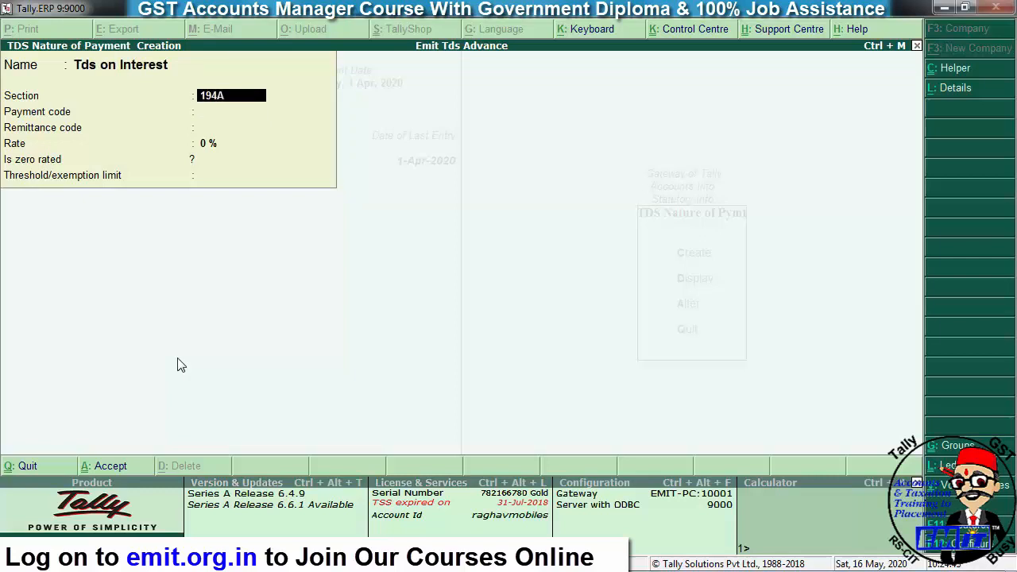
key("Return")
type("94A")
key("Return")
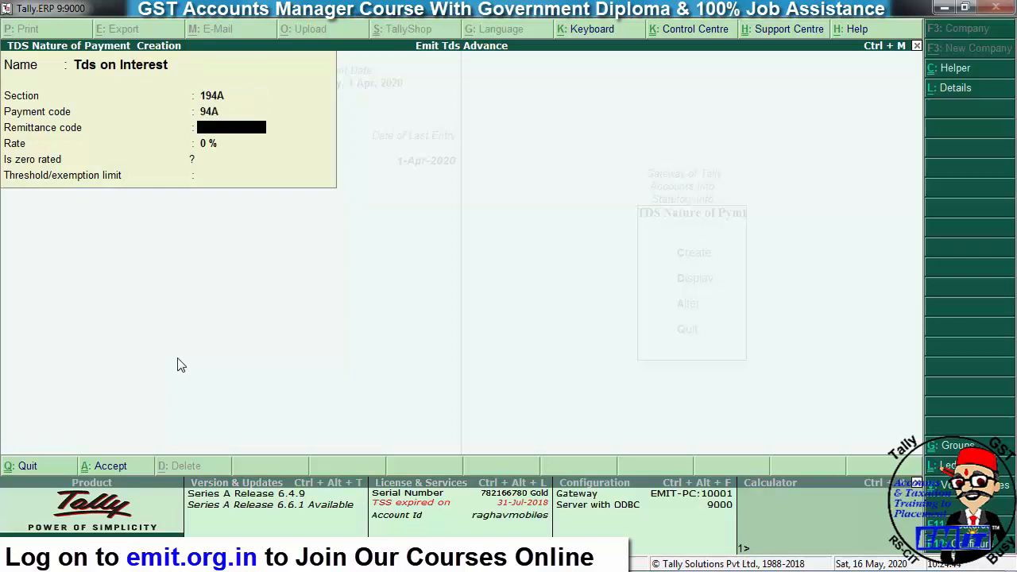
type("94A")
key("Return")
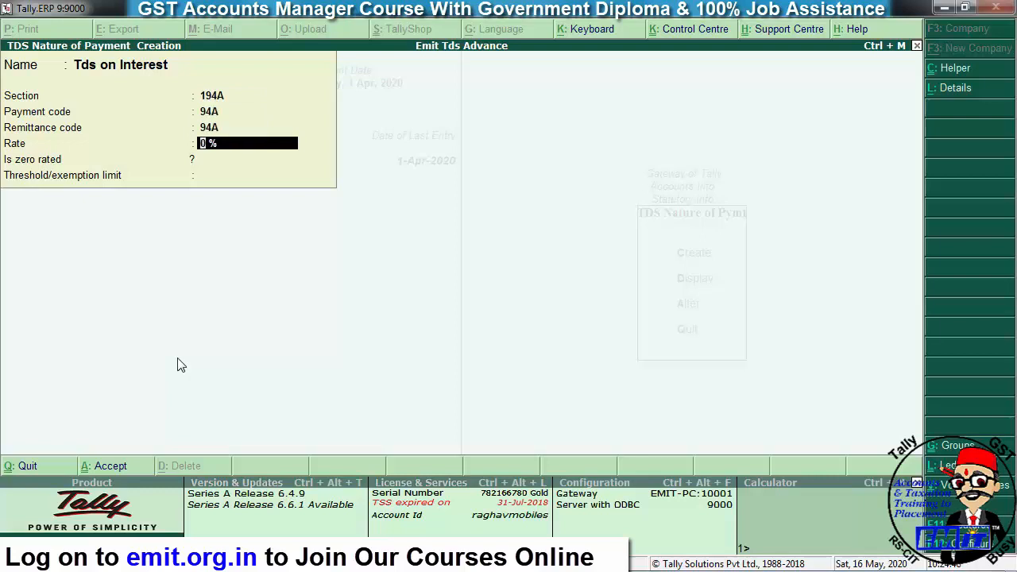
- Set the rate to 10% and the threshold to 5,000, then save the nature of payment
type("10")
key("Return")
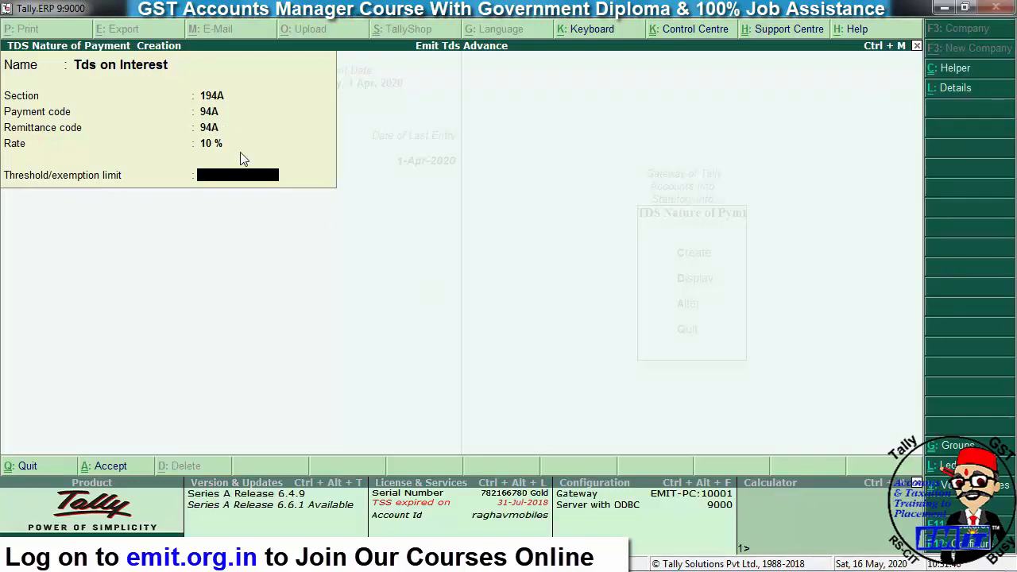
type("50000")
key("BackSpace")
key("Return")
key("y")
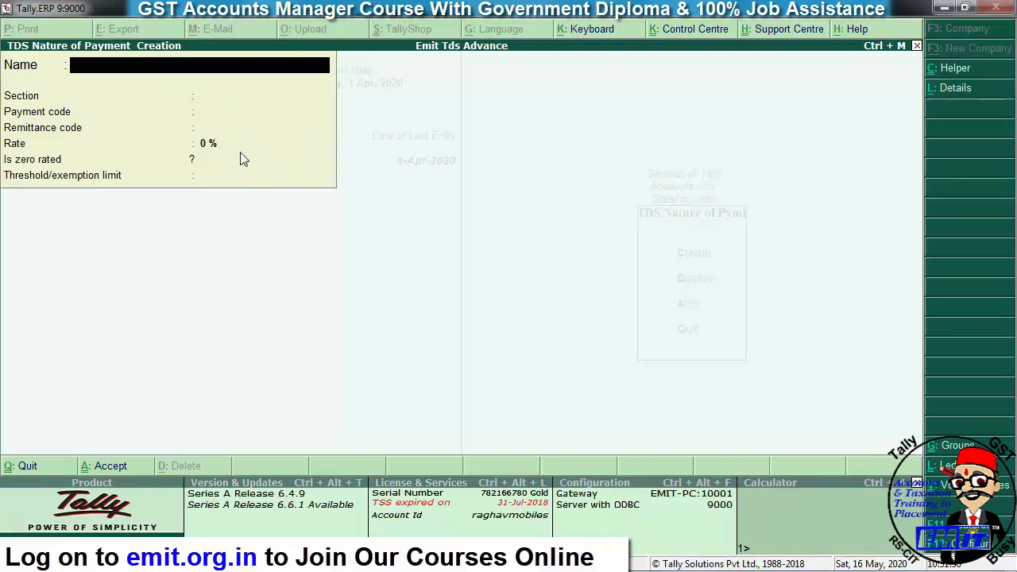
key("Escape")
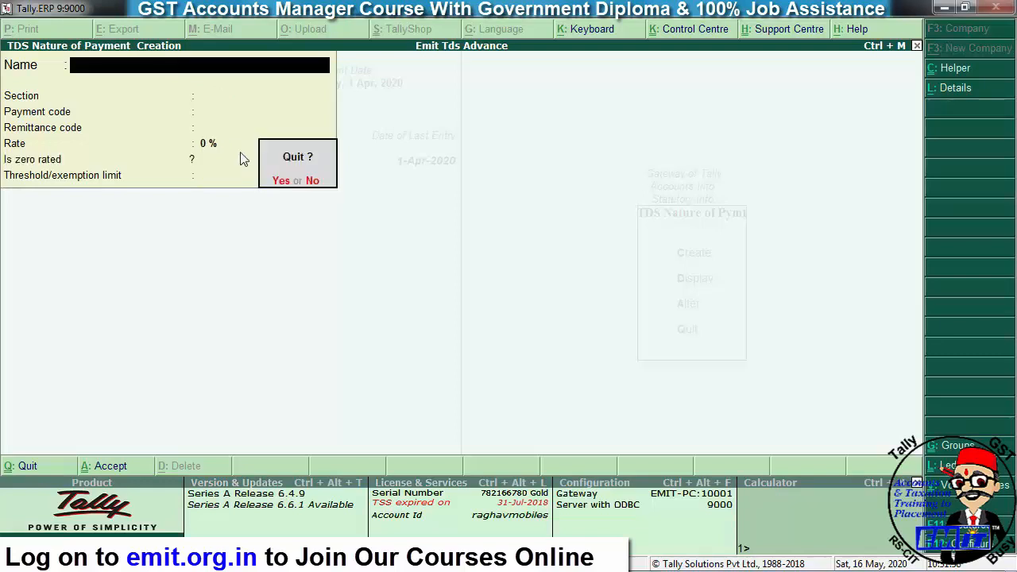
- Leave the statutory masters and start creating a new ledger from Accounts Info
key("y")
key("Escape")
key("Escape")
key("Escape")
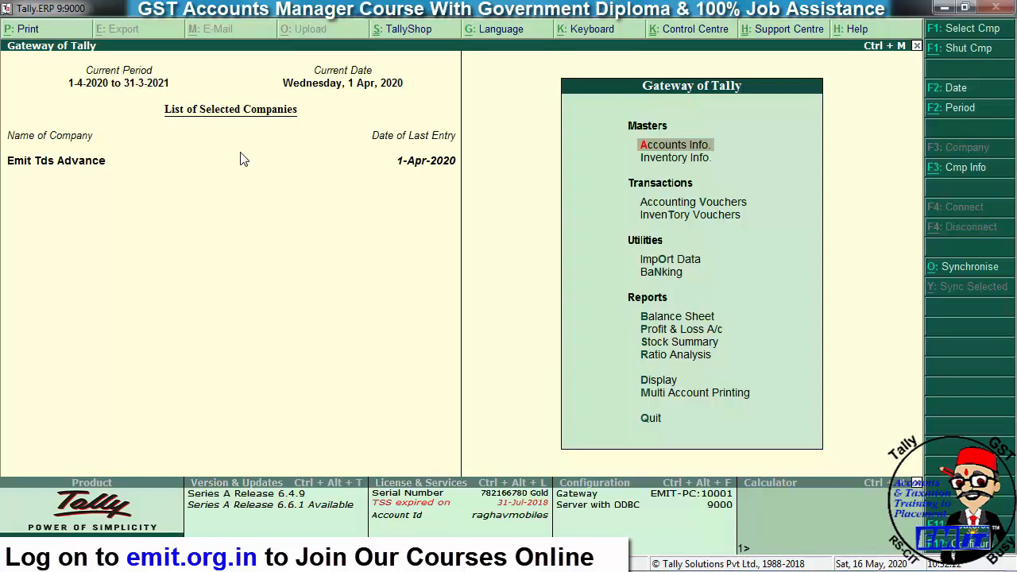
key("Return")
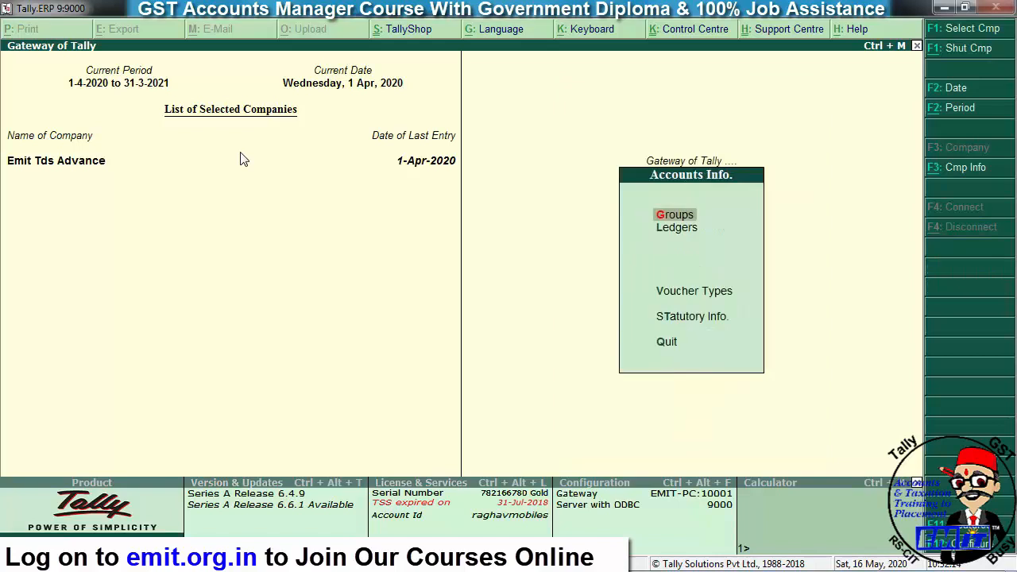
key("Down")
key("Return")
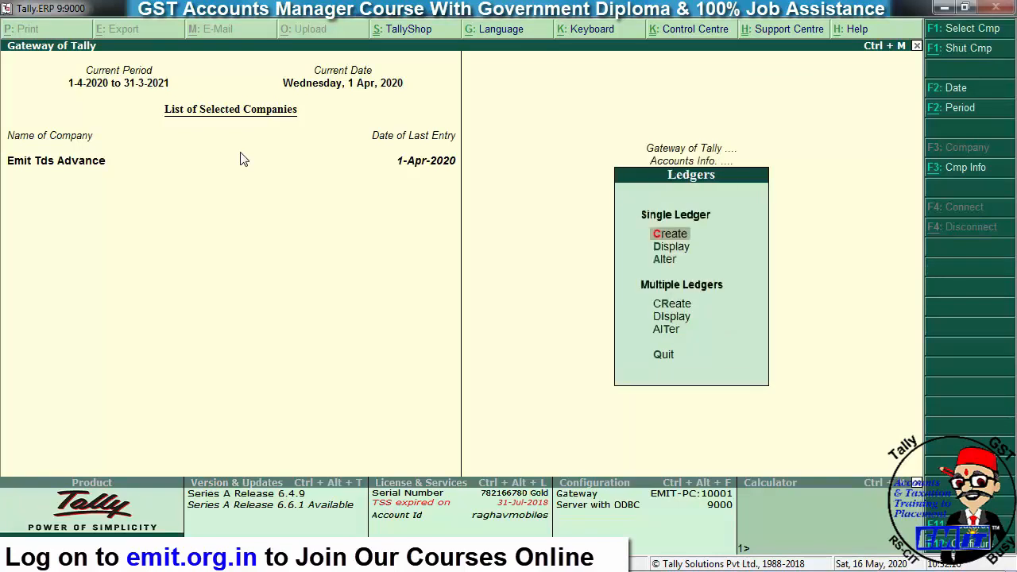
key("Return")
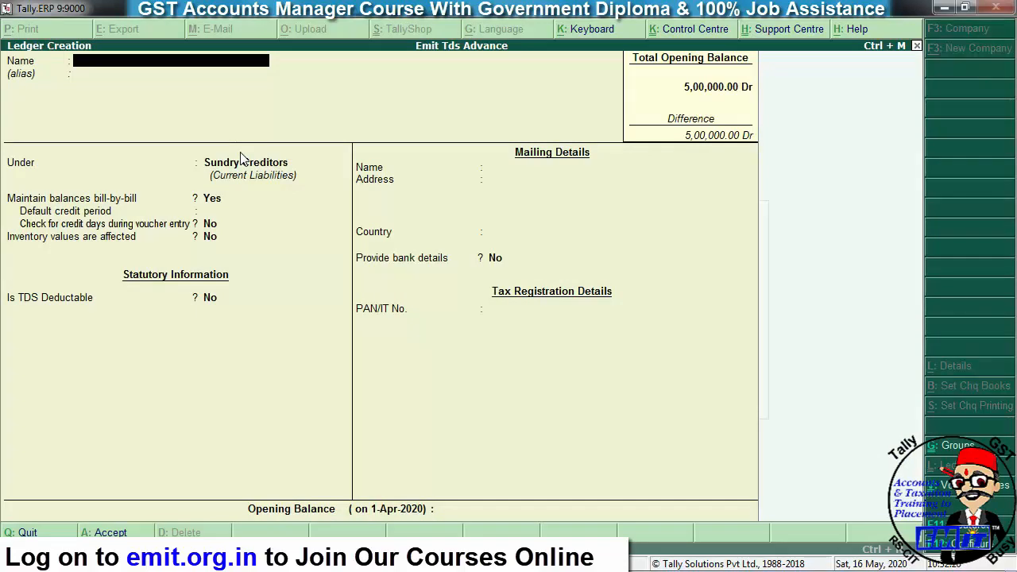
- Name the ledger 'Interest Exp' and place it under Indirect Expenses
type("IN")
key("BackSpace")
key("BackSpace")
type("Interest e")
left_click(240, 164)
type("Xp")
key("BackSpace")
key("BackSpace")
key("BackSpace")
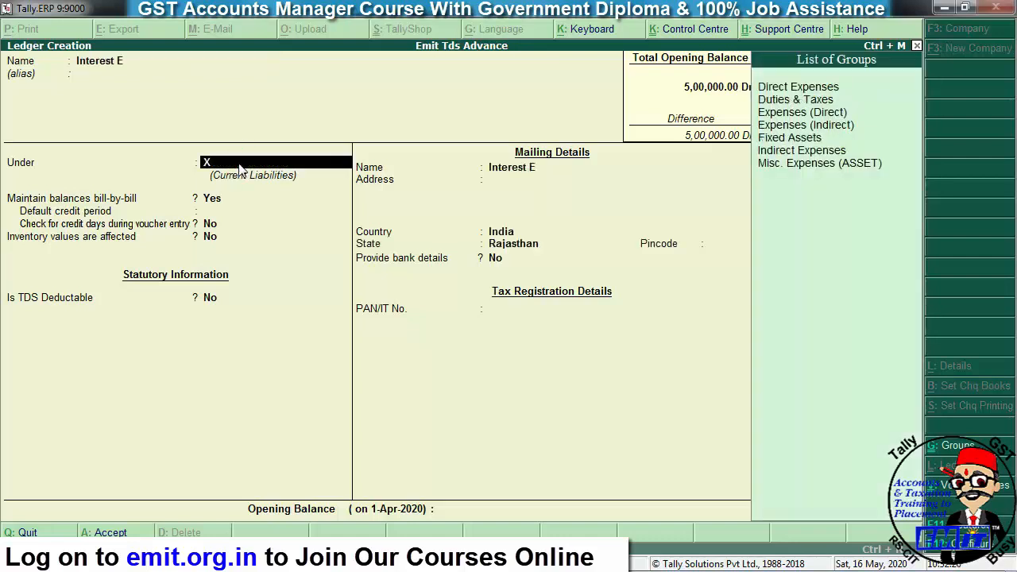
key("BackSpace")
type("Inte")
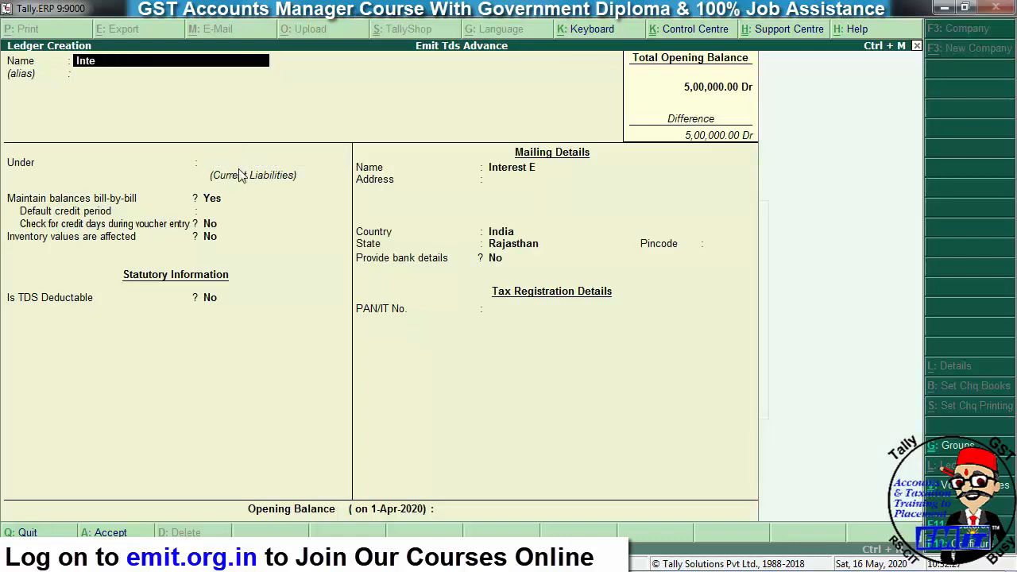
type("rest Exp")
key("Return")
key("Return")
type("Indir")
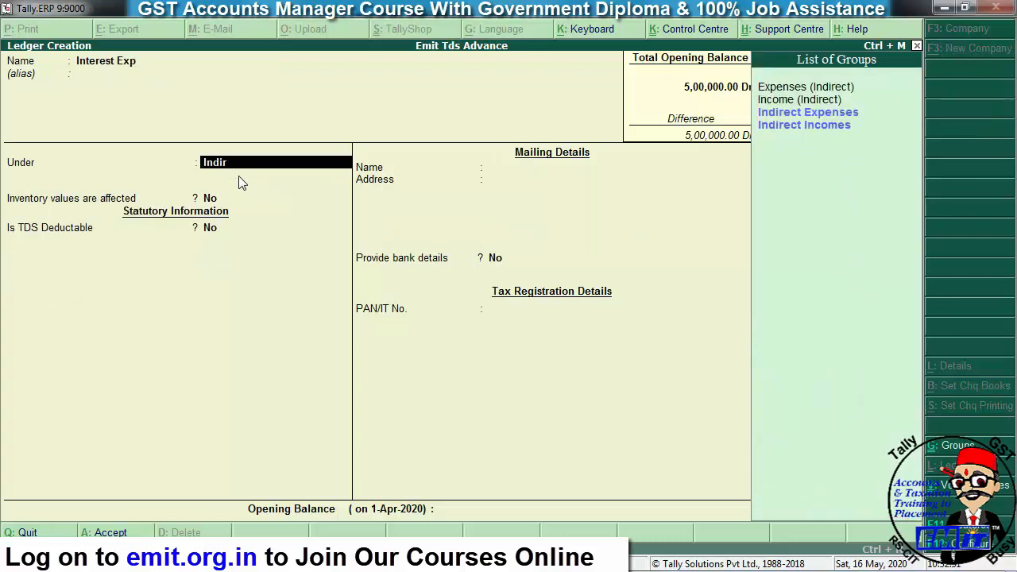
key("Down")
- Make TDS applicable with nature of payment Tds on Interest and save the ledger
key("Return")
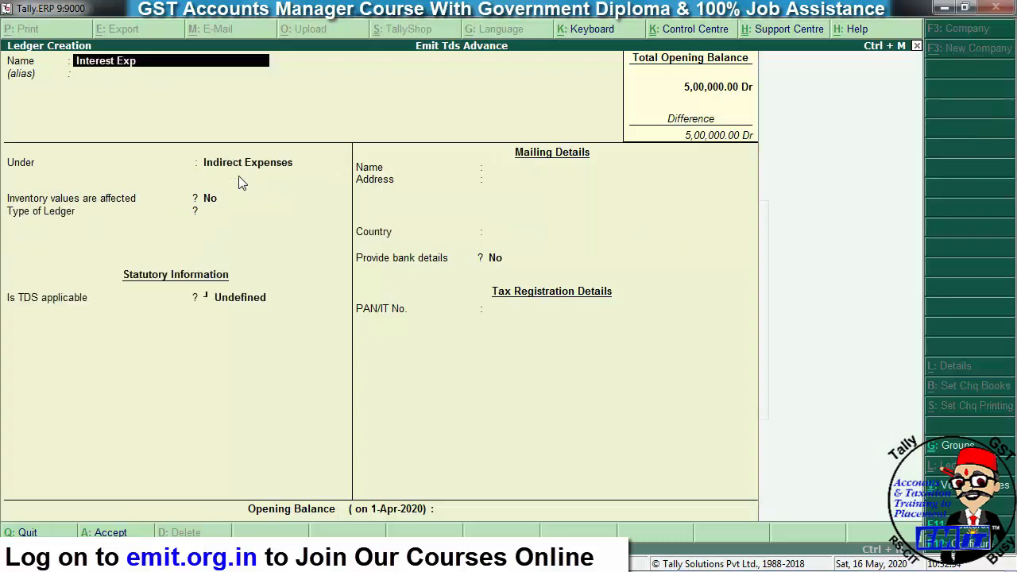
key("Return")
key("Return")
key("Return")
key("Return")
key("Return")
key("Return")
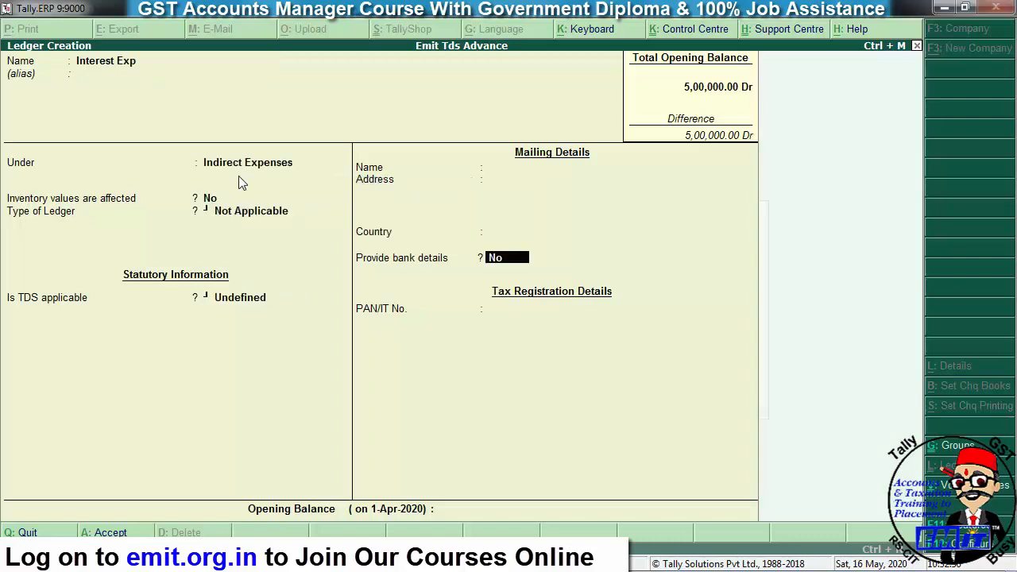
key("BackSpace")
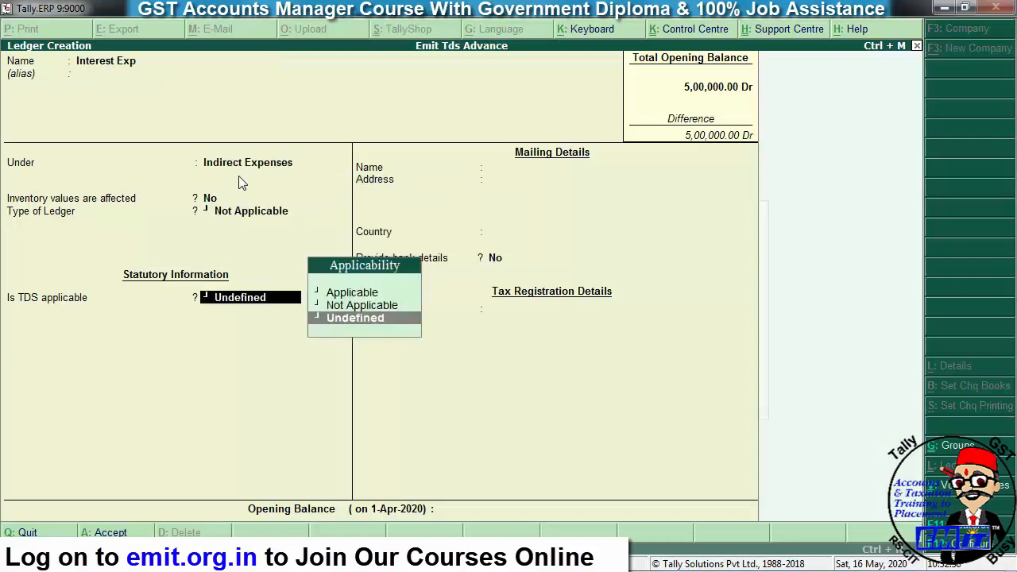
key("Up")
key("Up")
key("Return")
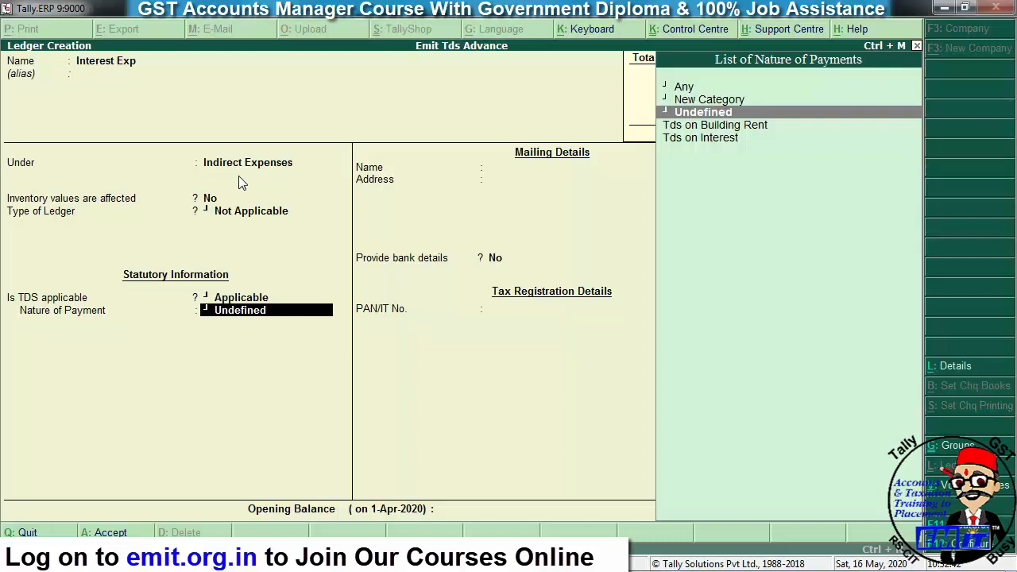
key("Down")
key("Down")
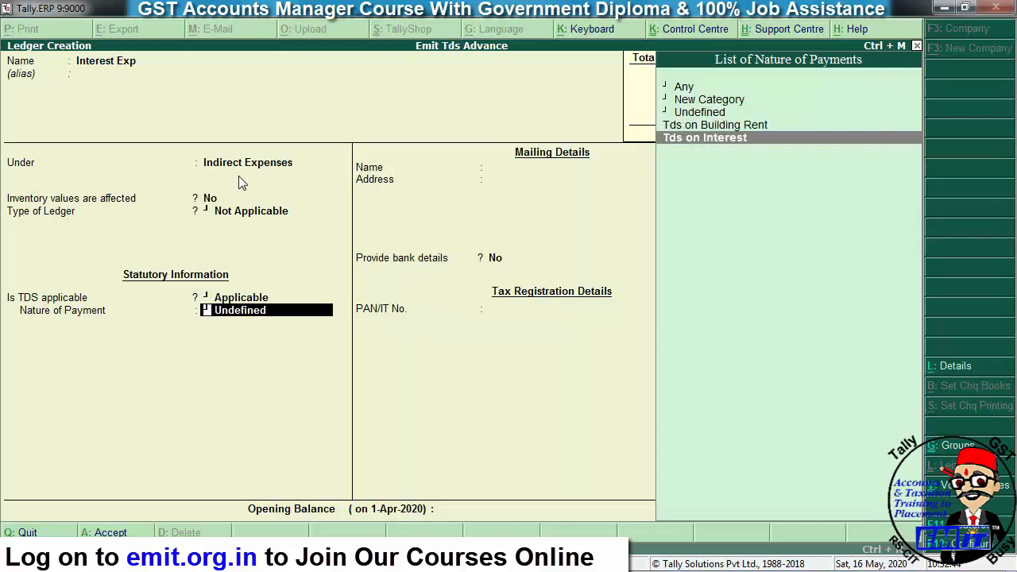
key("Return")
key("Return")
key("Return")
key("Return")
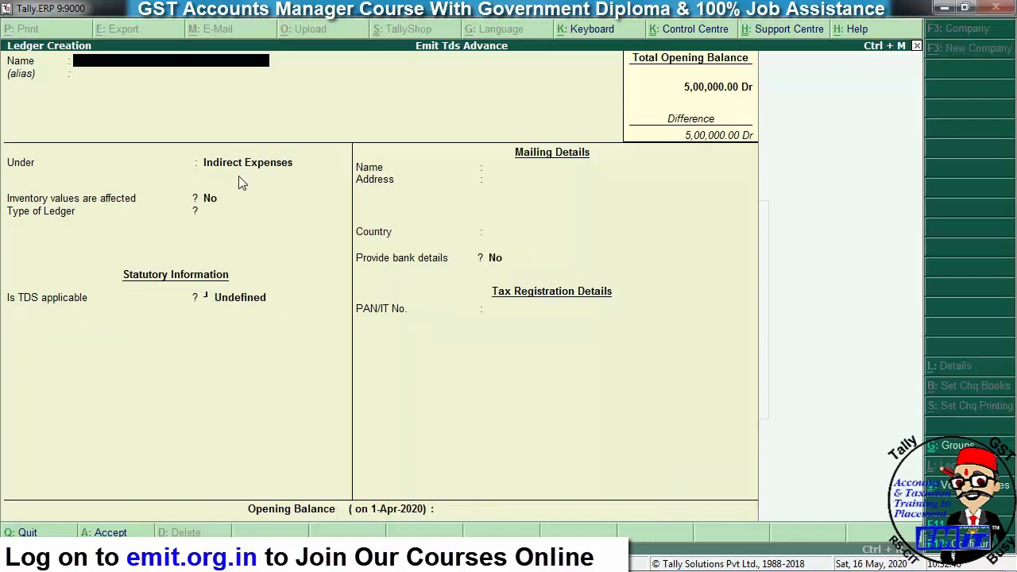
- Create 'TDS on Interest' under Duties & Taxes, duty type TDS, nature Tds on Interest
type("Tds")
key("BackSpace")
key("BackSpace")
type("DS on interest")
key("Return")
type("Dut")
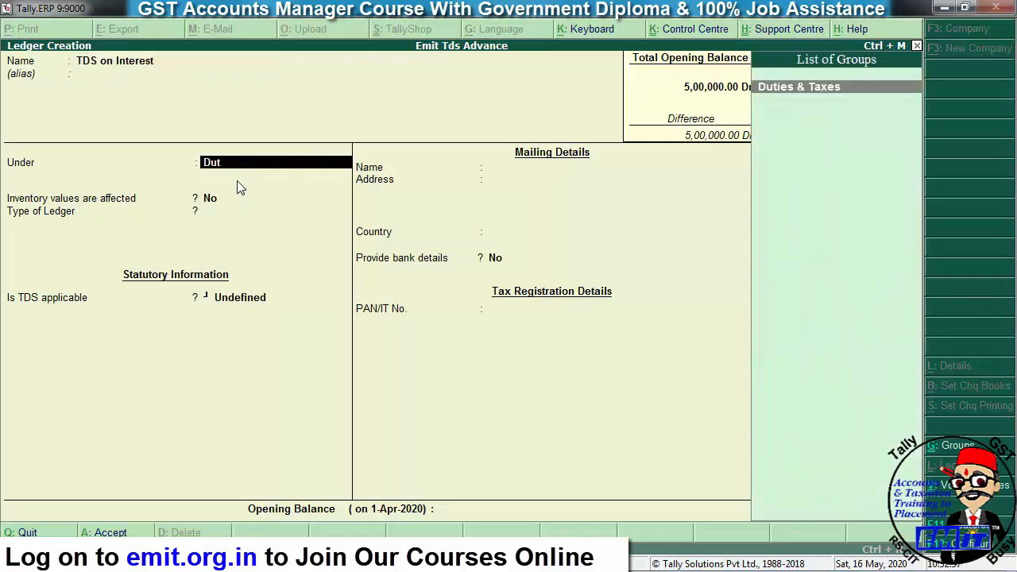
key("Return")
key("Down")
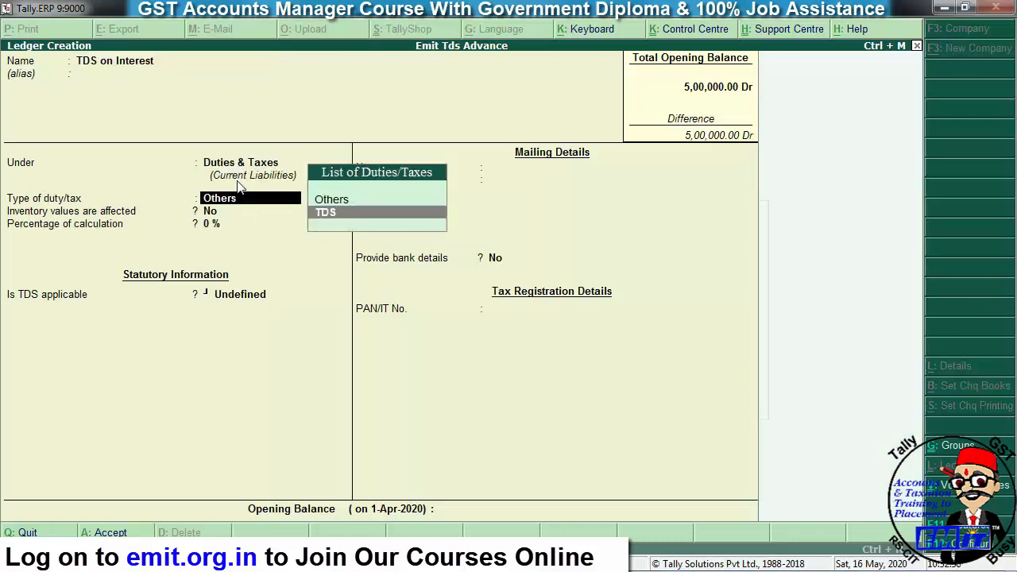
key("Return")
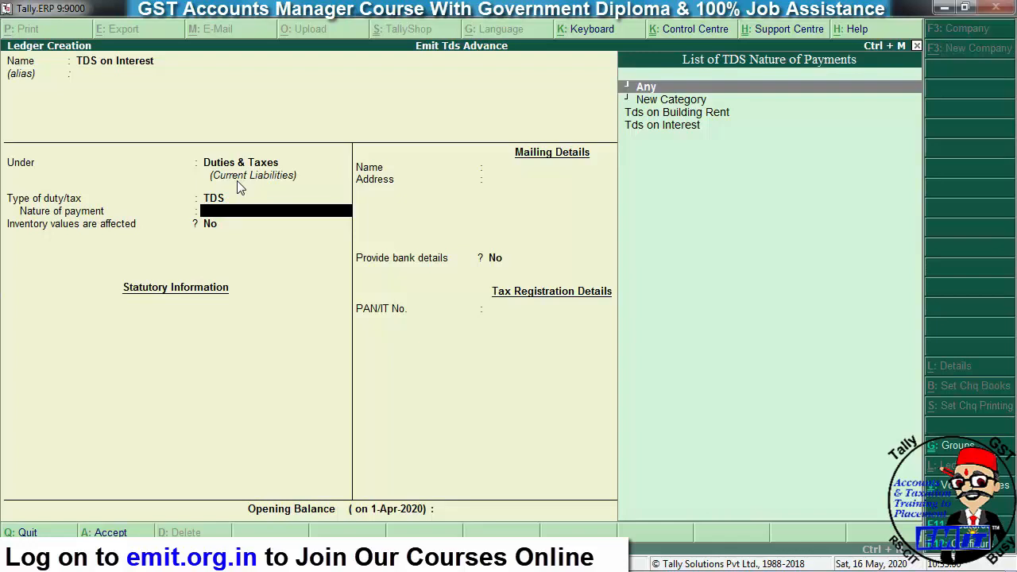
key("Down")
key("Down")
key("Down")
key("Return")
key("Return")
key("Return")
key("Return")
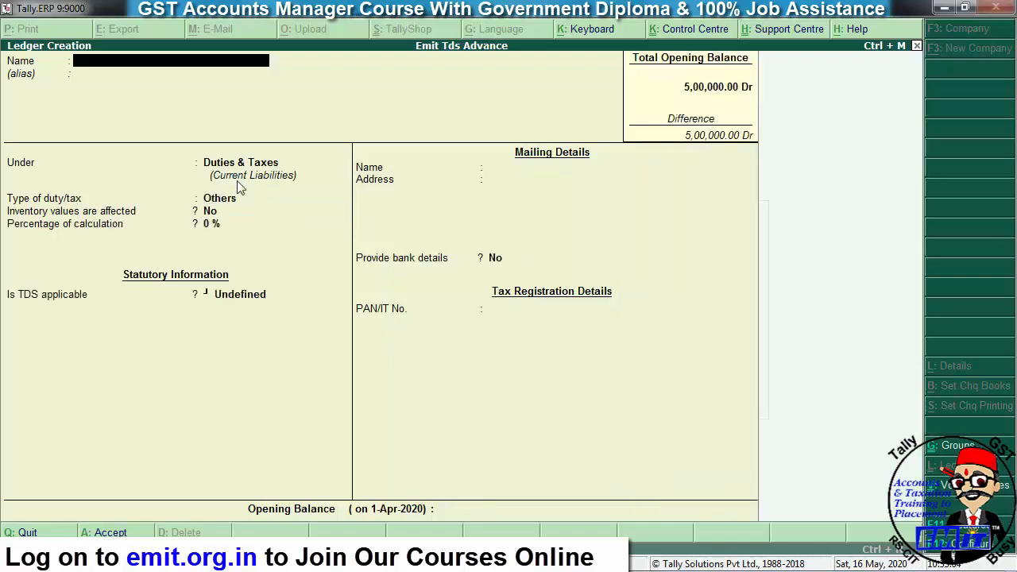
- Create the party ledger under Sundry Creditors, TDS deductible as Individual/HUF - Resident, deducting in the same voucher
type("Mr Ravi")
key("Return")
type("Sun")
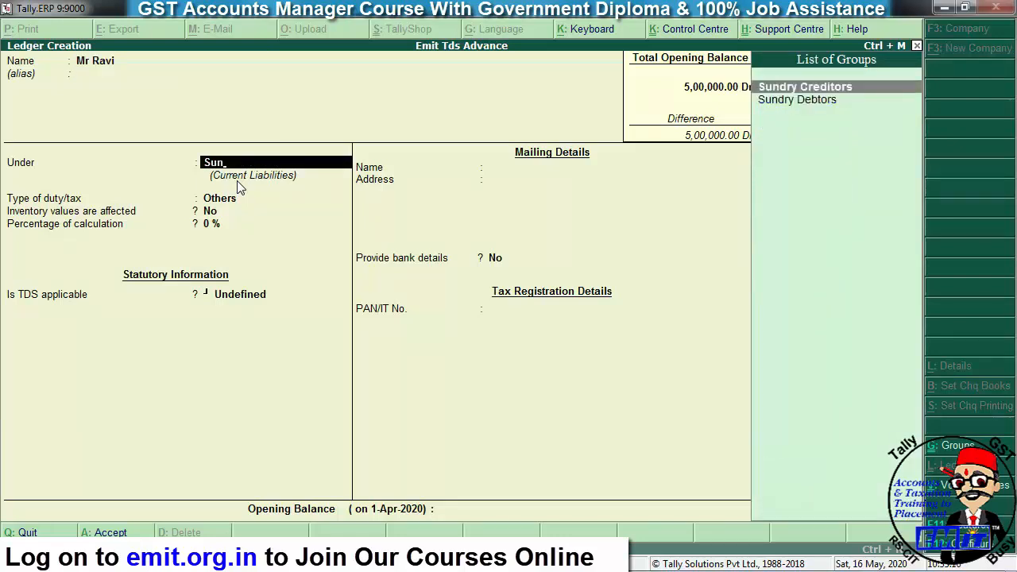
key("Return")
key("Return")
key("Return")
key("Return")
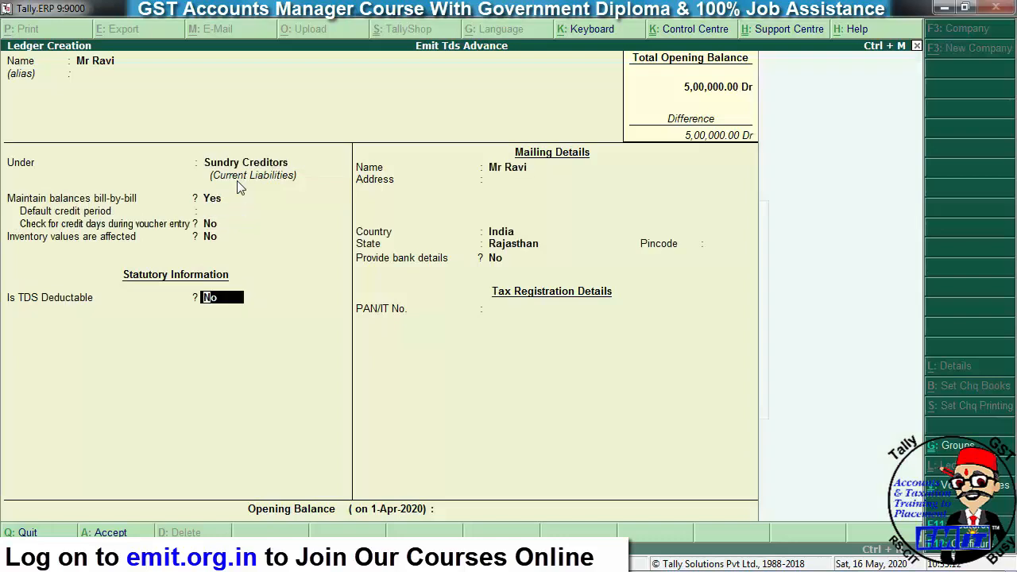
key("y")
key("Return")
key("Down")
key("Down")
key("Down")
key("Down")
key("Down")
key("Down")
key("Down")
key("Down")
key("Down")
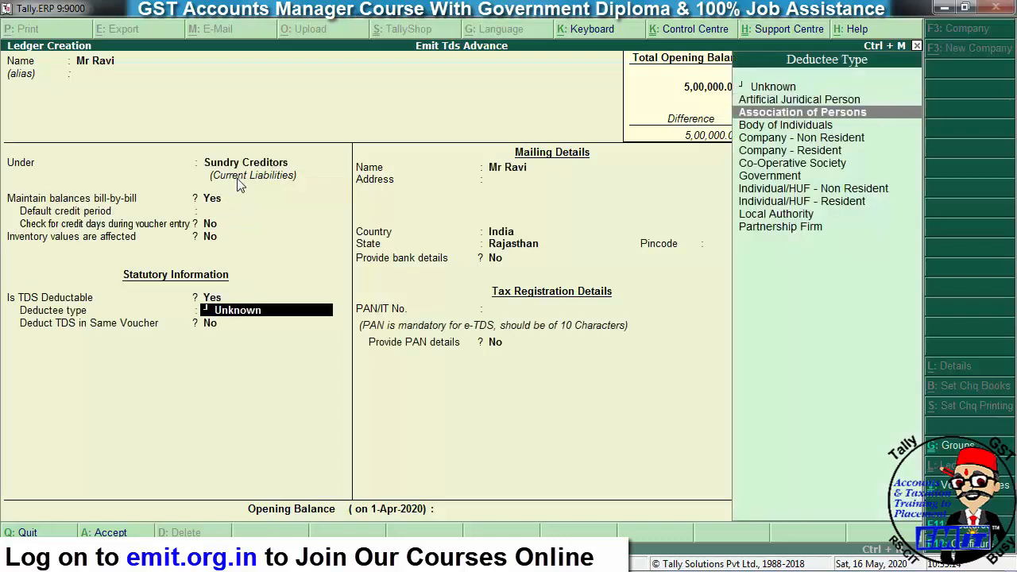
key("Return")
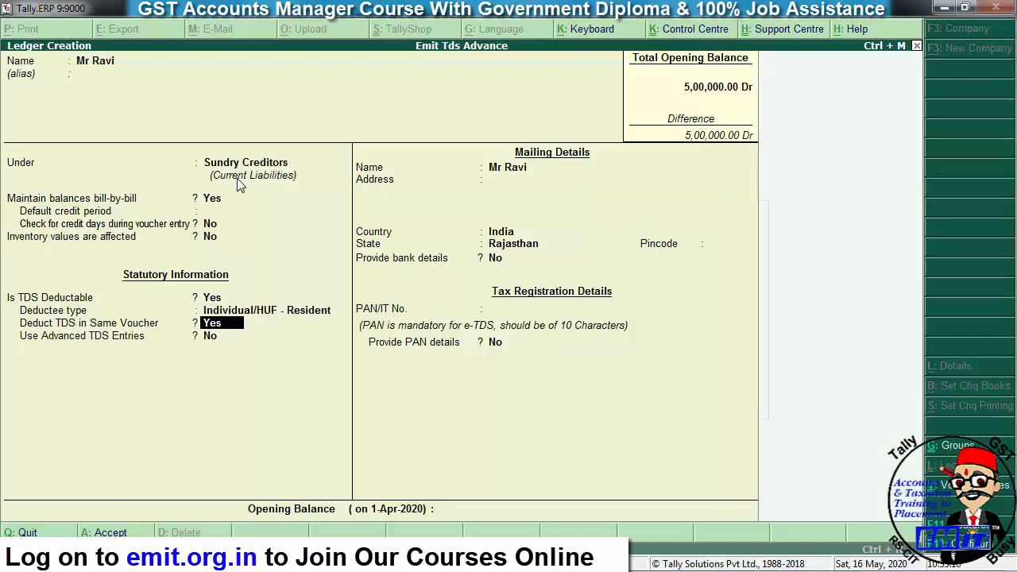
key("Return")
key("Return")
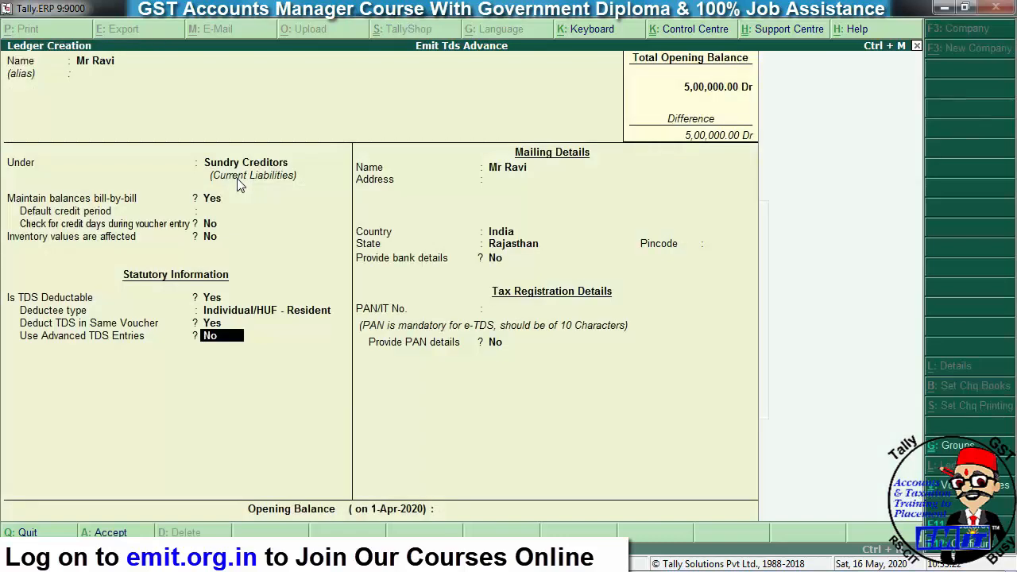
key("Return")
key("Return")
key("Return")
key("Return")
key("Return")
key("Return")
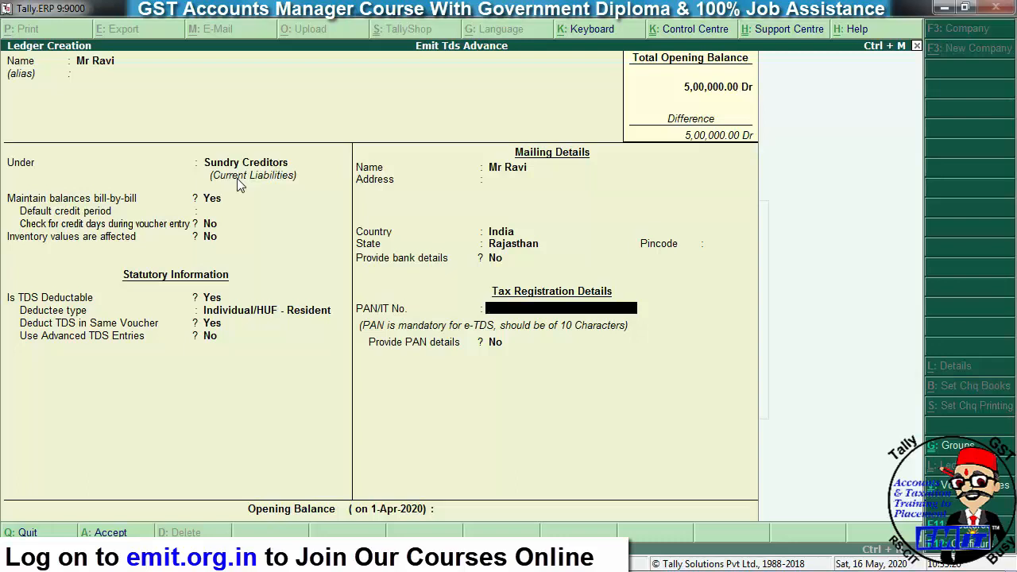
- Enter the party's PAN, save the ledger and return to the Gateway of Tally
key("Return")
key("Return")
key("Return")
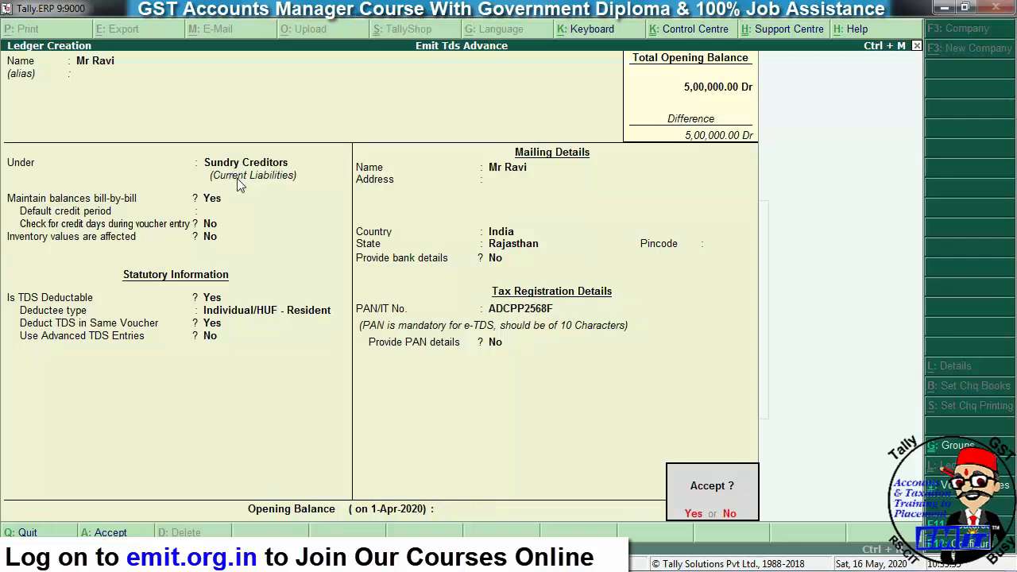
key("Return")
key("Escape")
key("Escape")
key("Escape")
key("Escape")
key("Down")
key("Down")
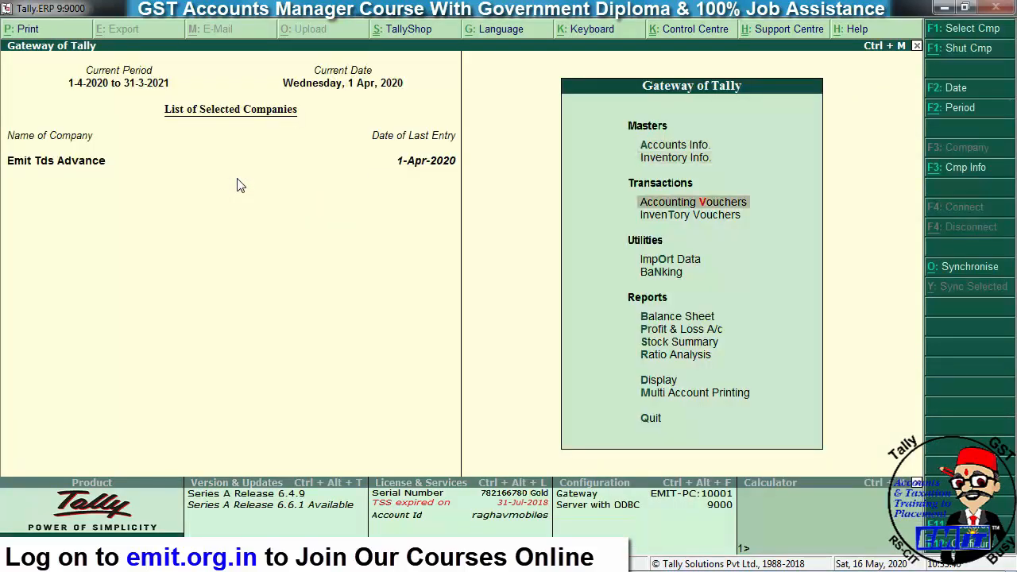
- Debit Interest Exp 10,000 in a new journal voucher
key("Return")
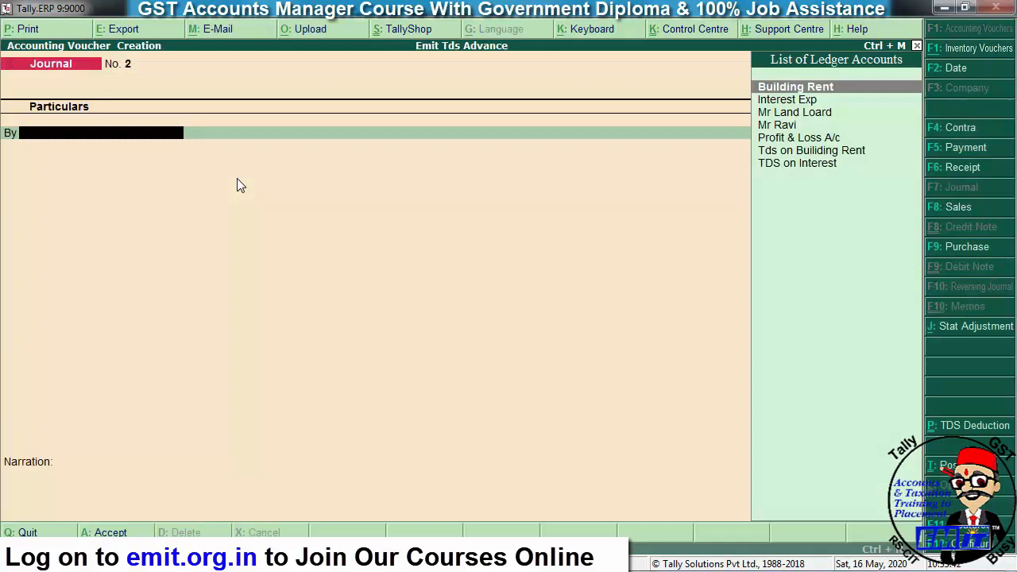
type("inter")
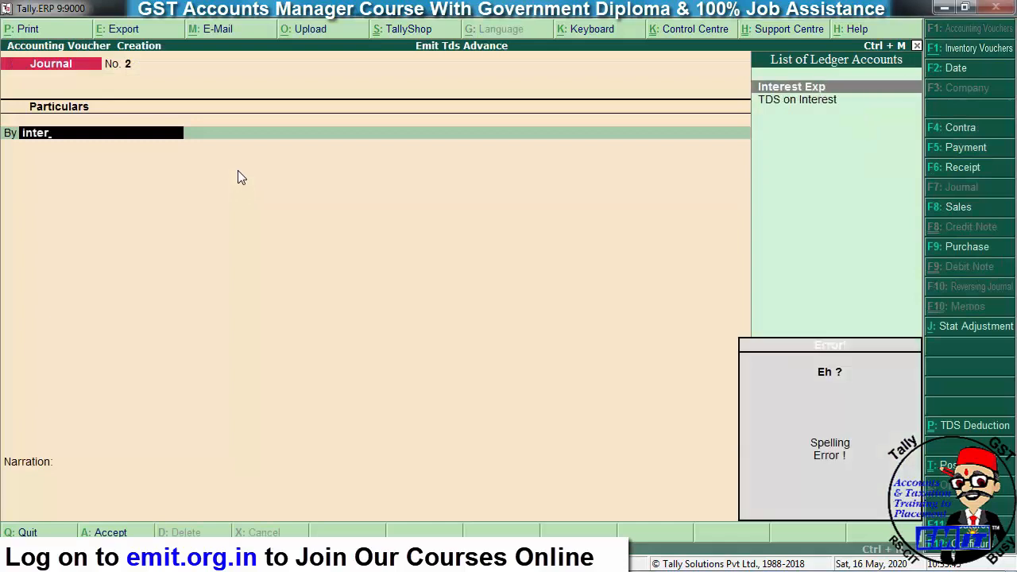
key("Return")
type("10000")
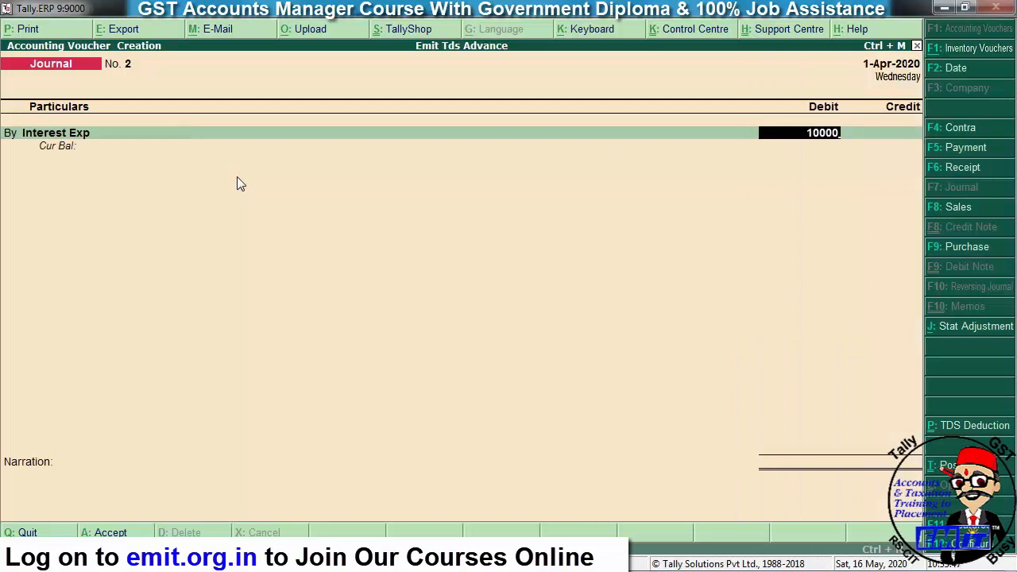
key("Return")
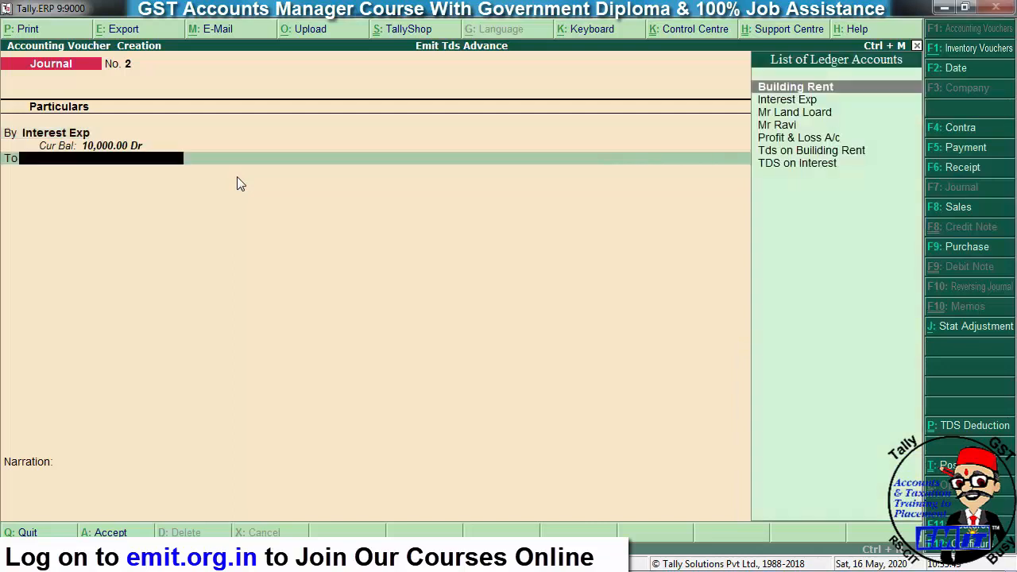
- Credit the party's ledger and open it for alteration from the voucher
type("mr")
key("Down")
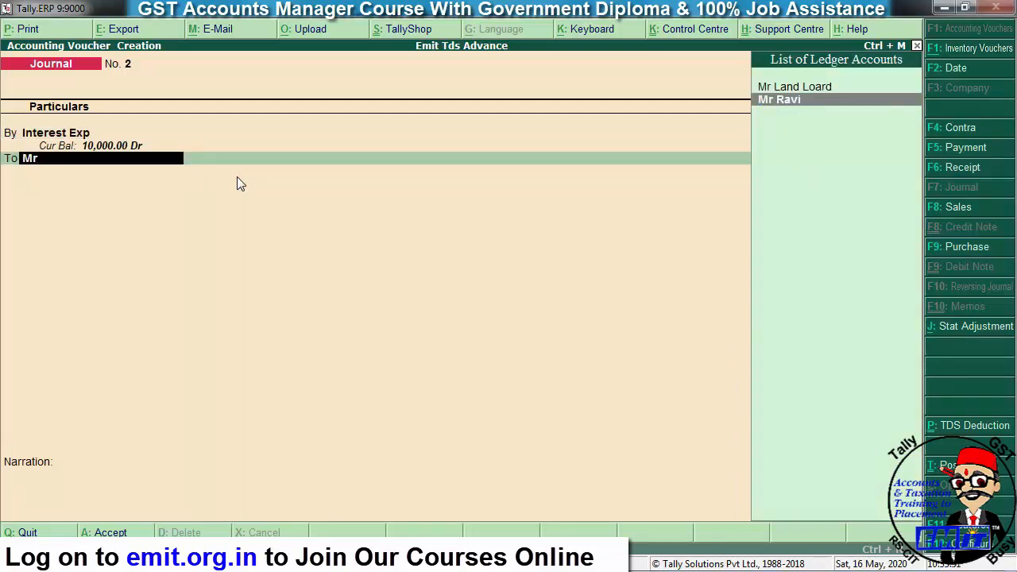
key("Return")
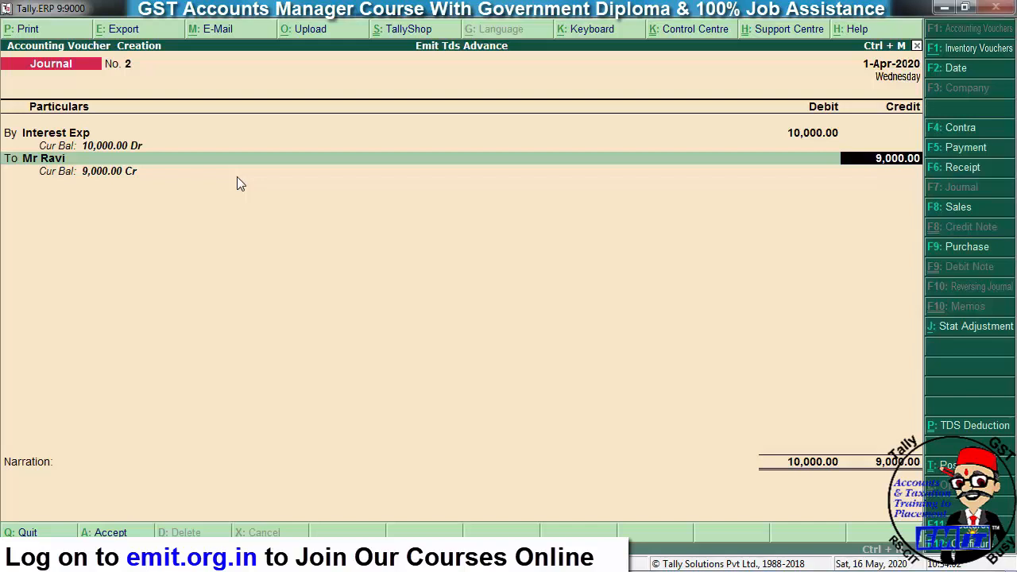
key("BackSpace")
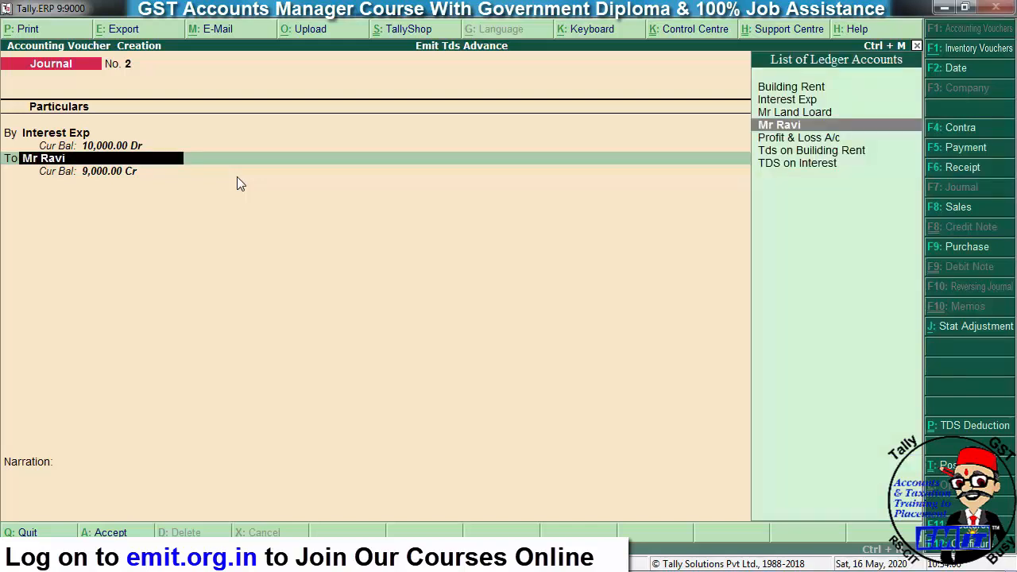
key("ctrl+Return")
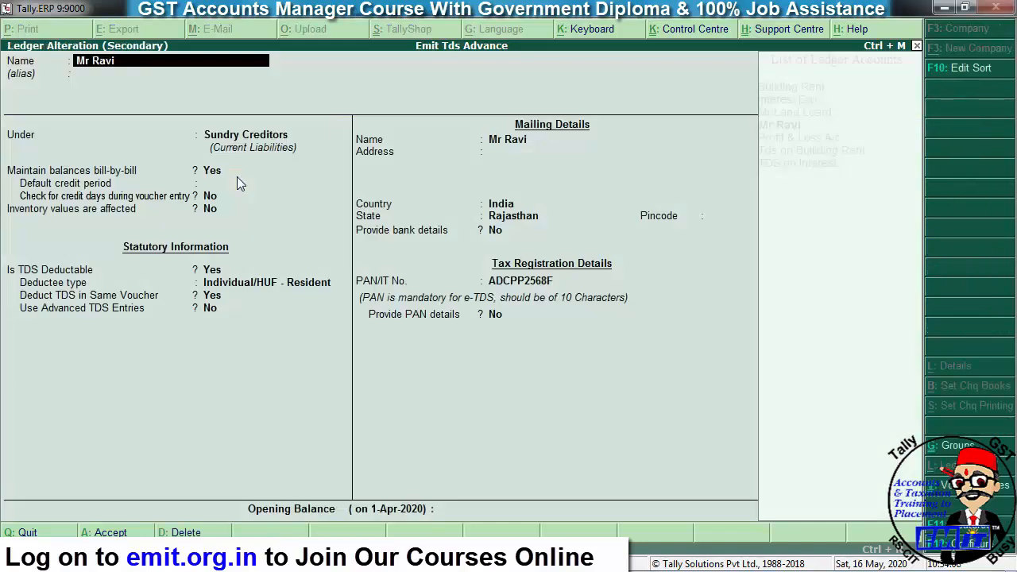
- Allow advanced TDS entries in the F12 configuration and set Use Advanced TDS Entries to Yes
key("Return")
key("Return")
key("Return")
key("Return")
key("Return")
key("Return")
key("Return")
key("Return")
key("Return")
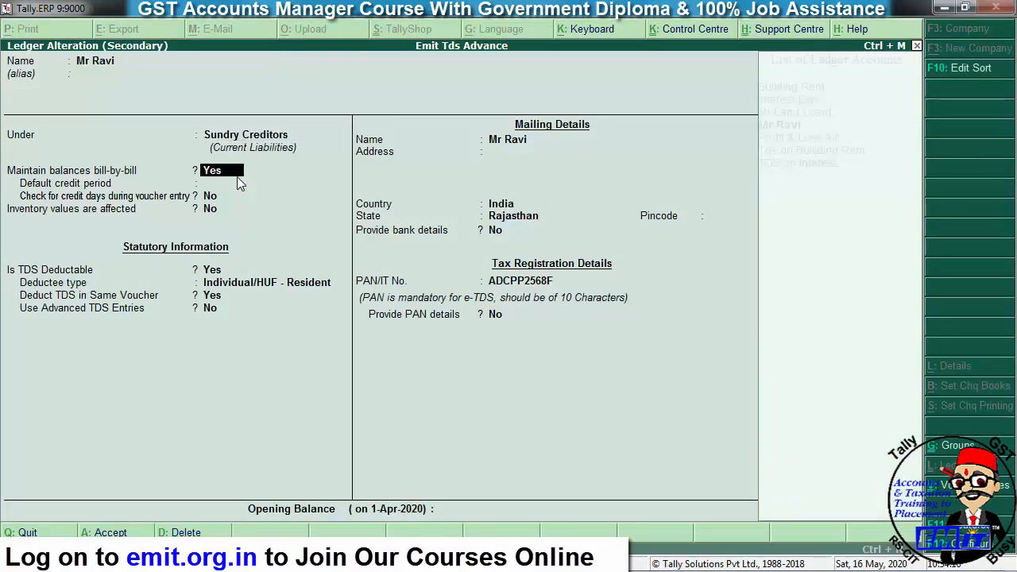
key("Return")
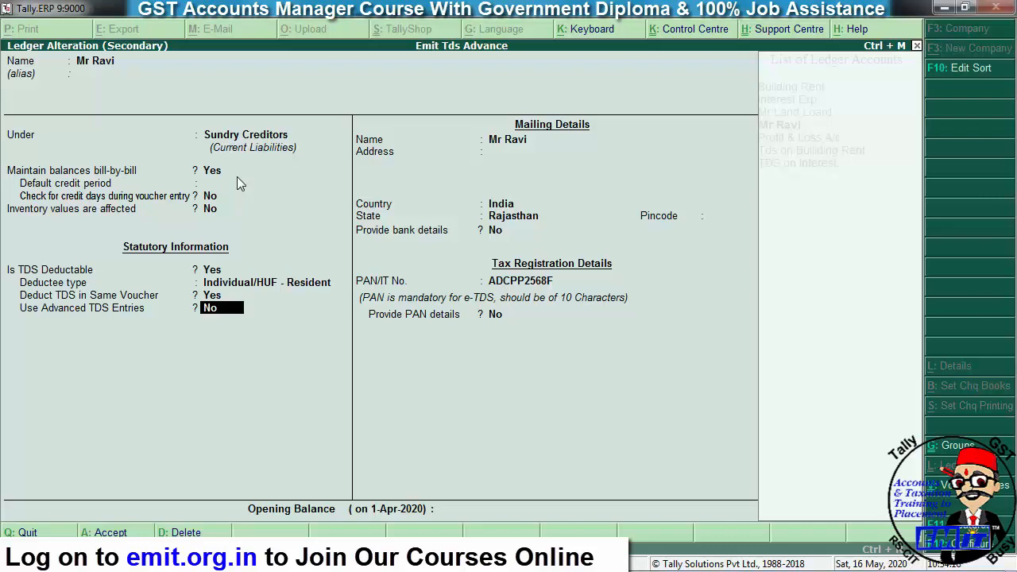
key("F12")
key("Return")
key("Return")
key("Return")
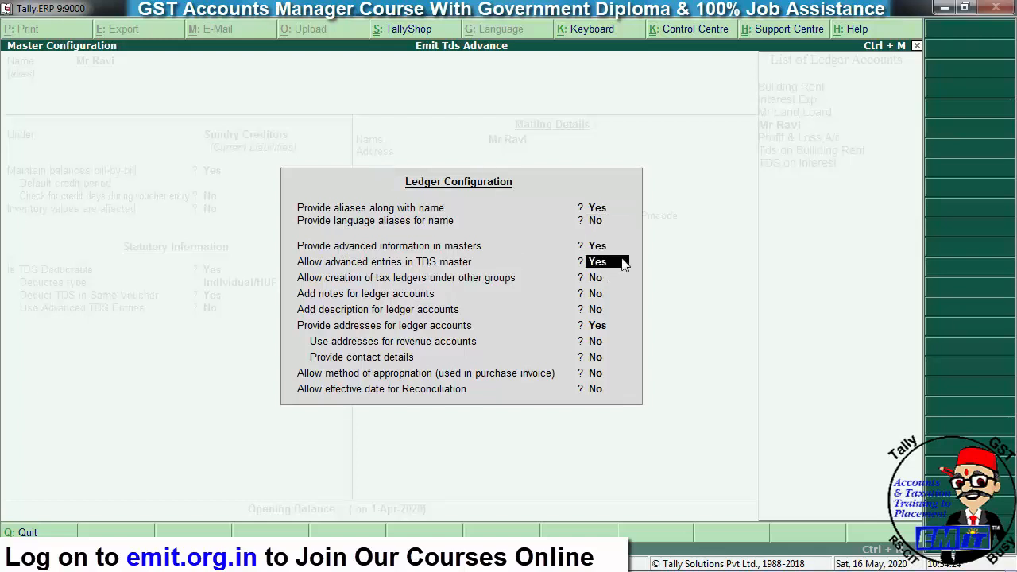
key("Return")
key("ctrl+a")
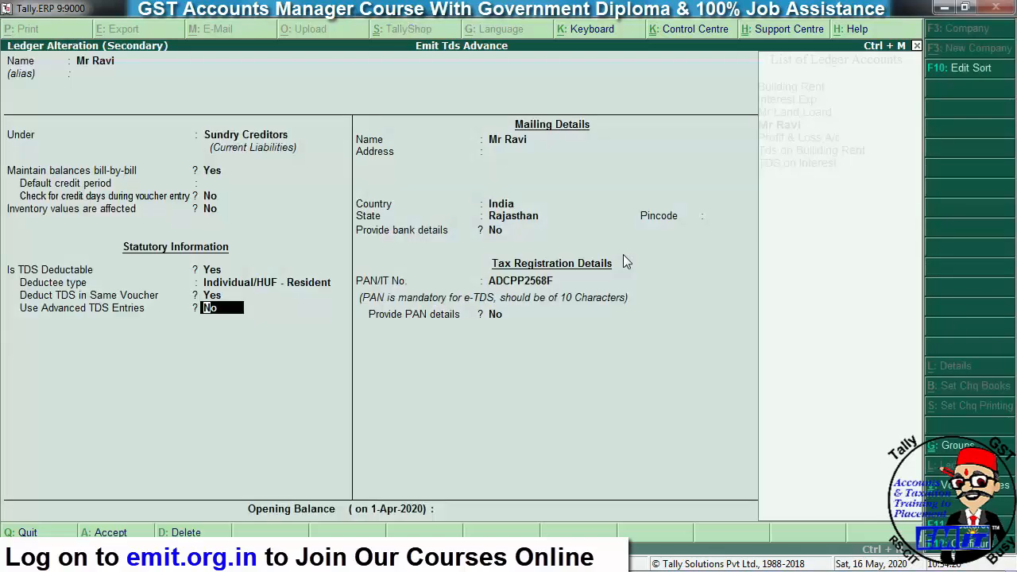
key("Return")
key("Return")
key("Return")
key("Up")
key("Up")
key("y")
key("Return")
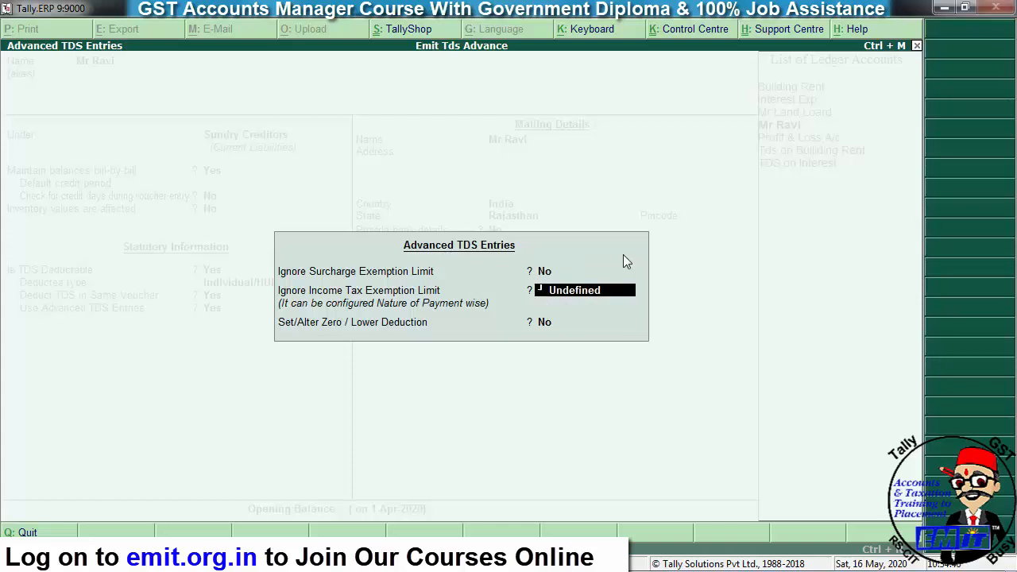
- Turn on zero/lower deduction and choose Tds on Interest under section 197A
key("Return")
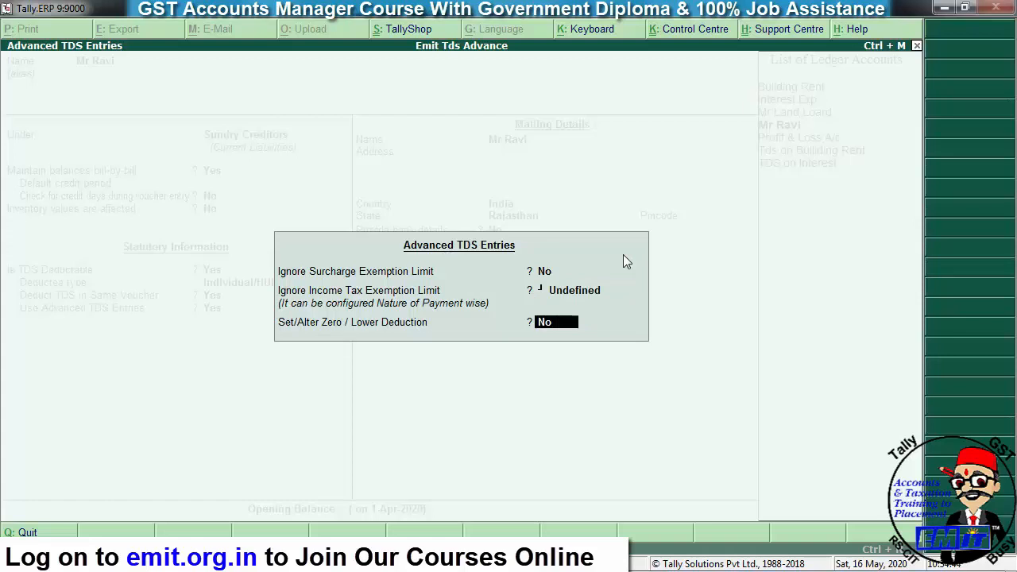
type("y")
key("Return")
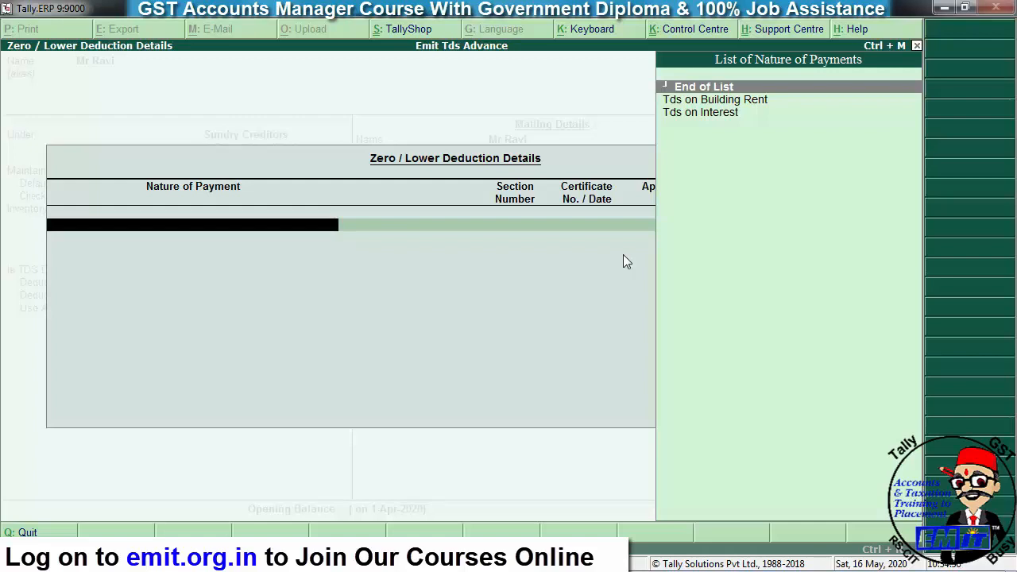
key("Down")
key("Down")
key("Return")
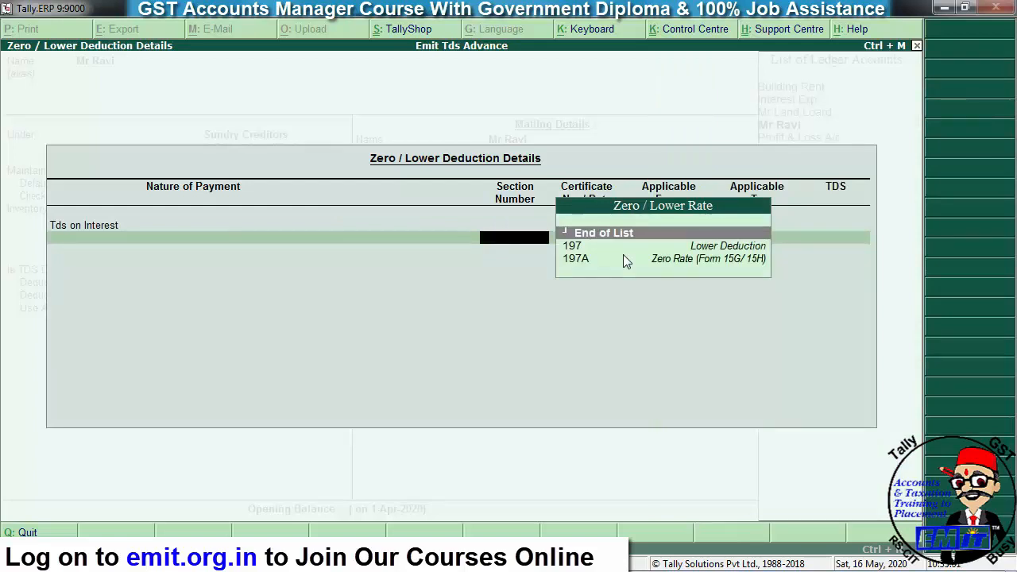
key("Down")
key("Down")
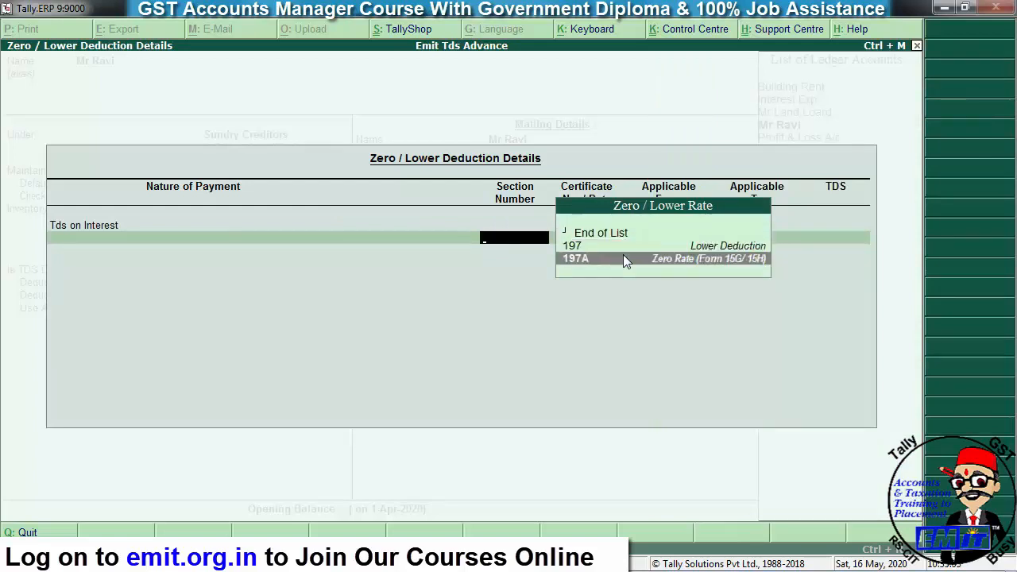
key("Up")
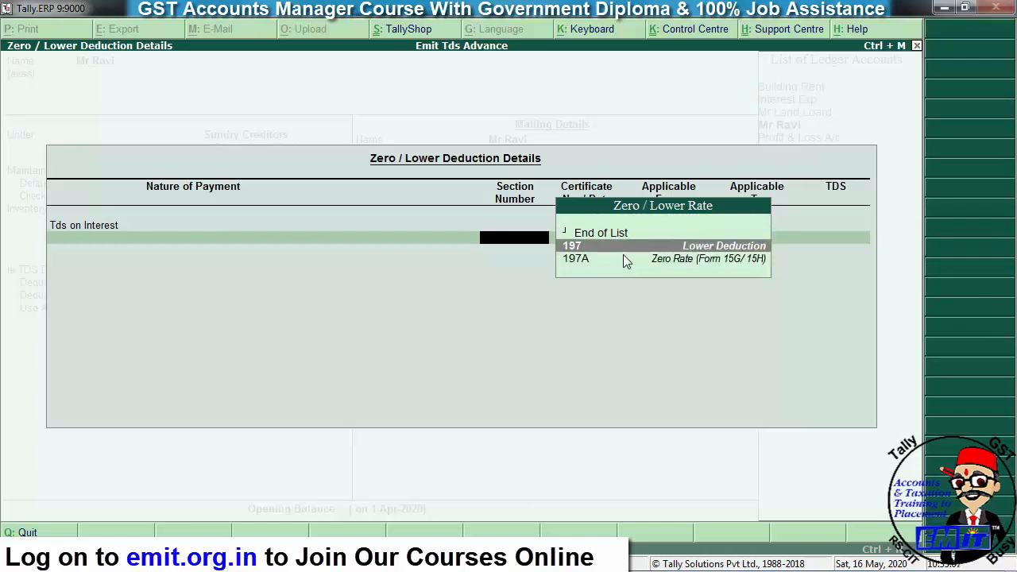
key("Down")
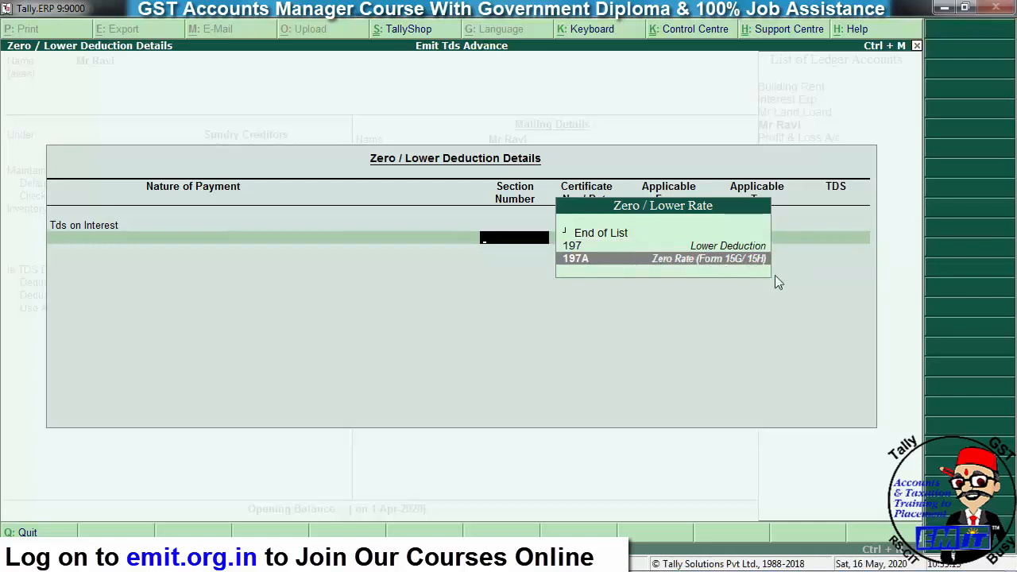
key("Return")
- Enter the certificate number with validity 1-4-2020 to 31-3-2021
type("125685")
key("Return")
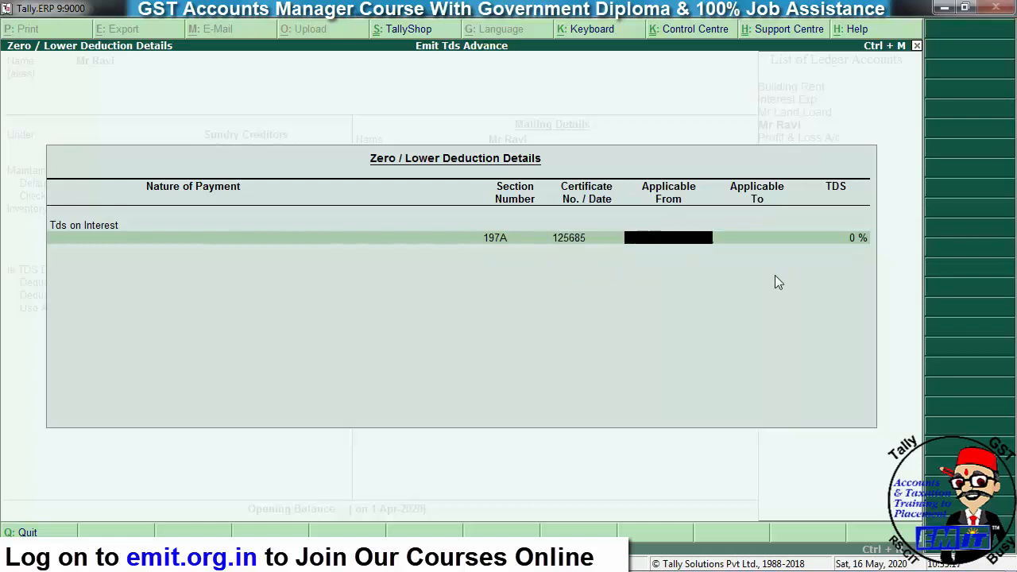
type("1-4")
key("Return")
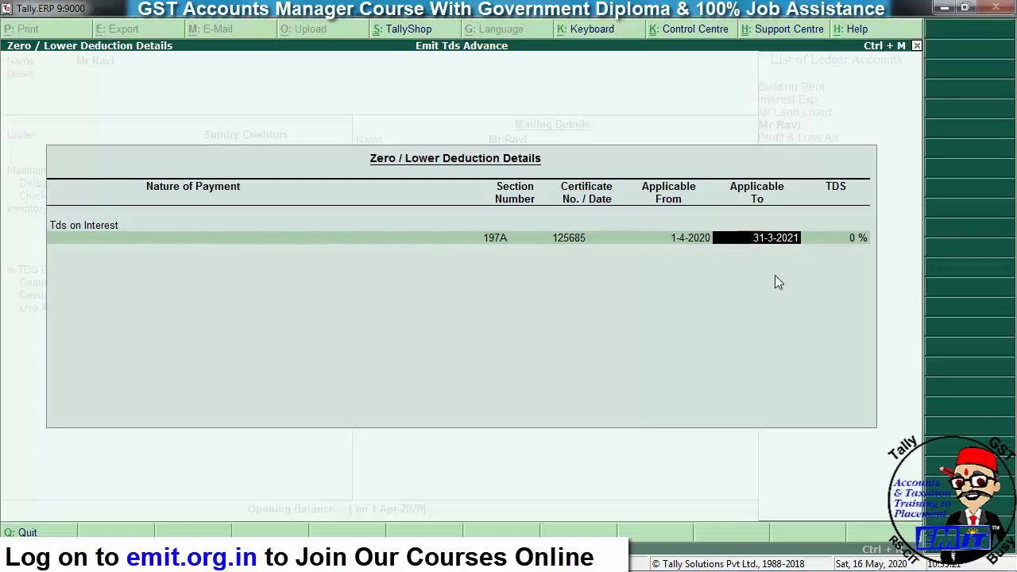
key("Return")
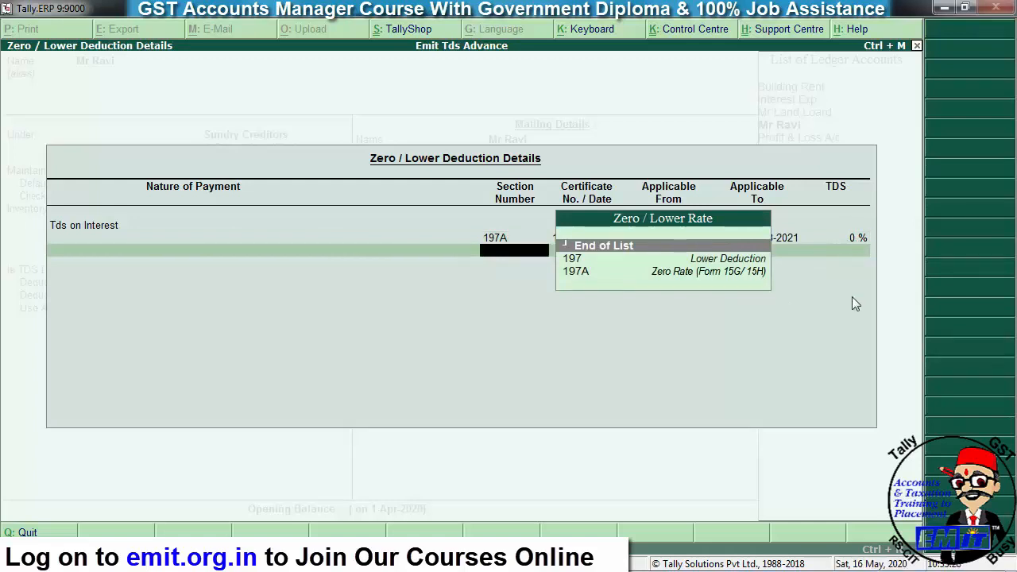
key("Return")
key("Return")
key("Return")
key("Return")
key("Return")
key("Return")
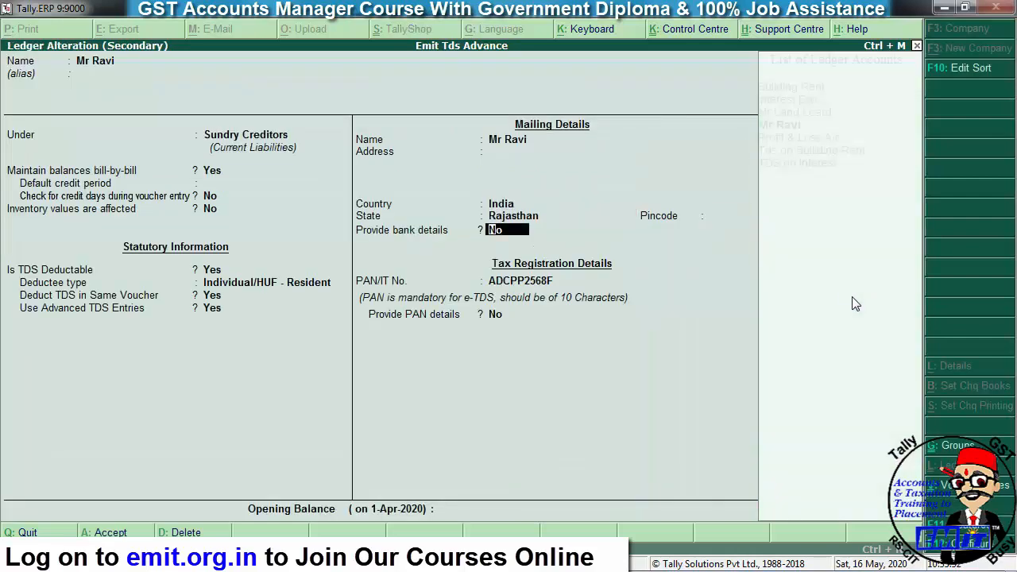
- Save the ledger, credit the party 10,000 as New Ref Int/01, and save Journal No. 2
key("ctrl+a")
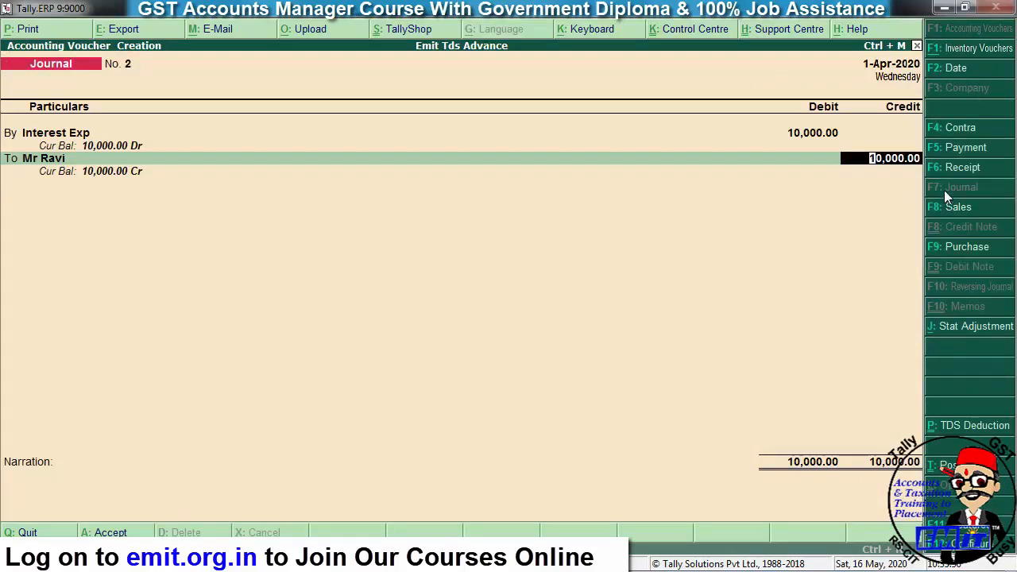
key("Return")
key("Return")
key("BackSpace")
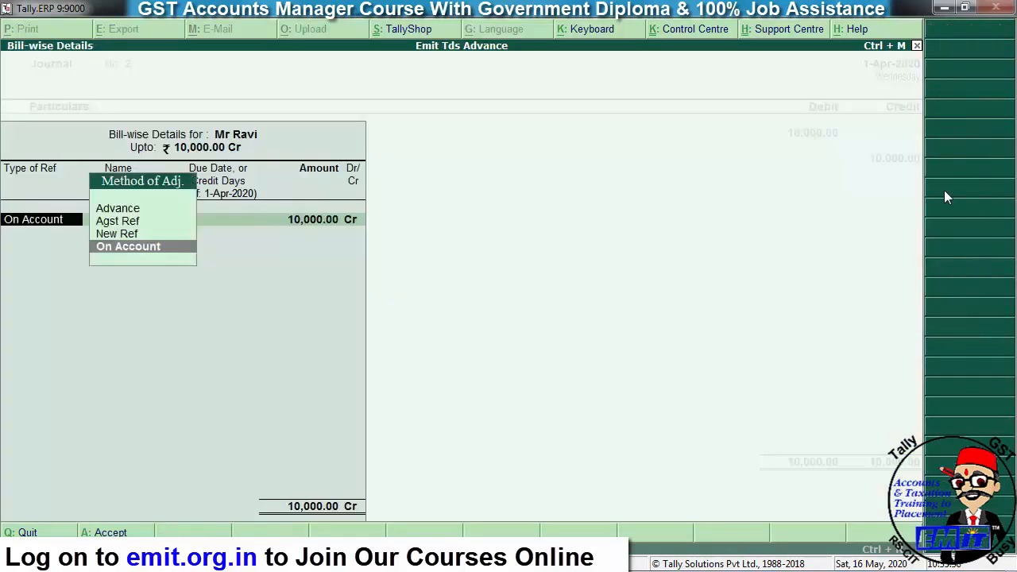
key("Up")
key("Return")
type("Int/01")
key("Return")
key("Return")
key("Return")
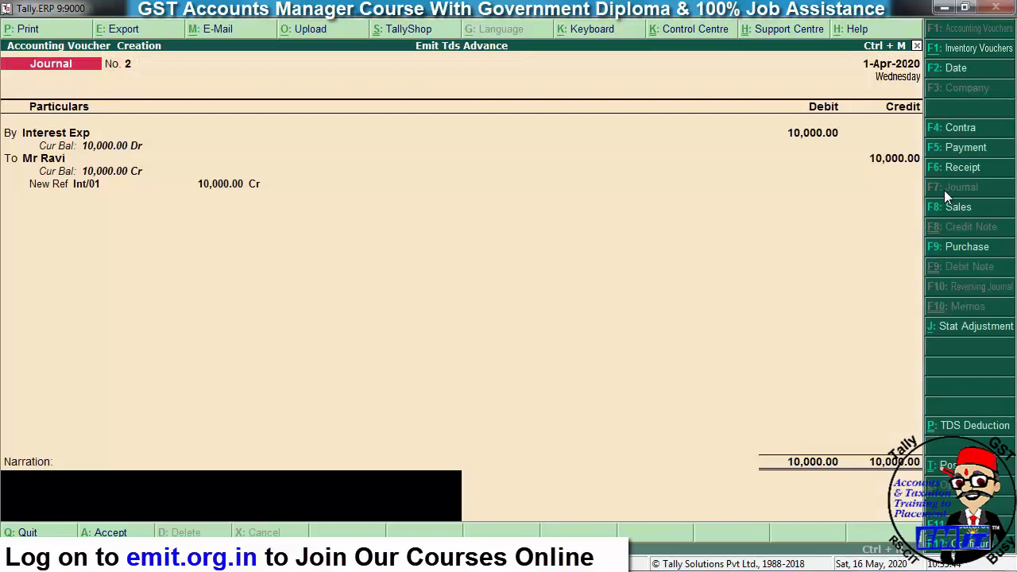
key("Return")
key("Return")
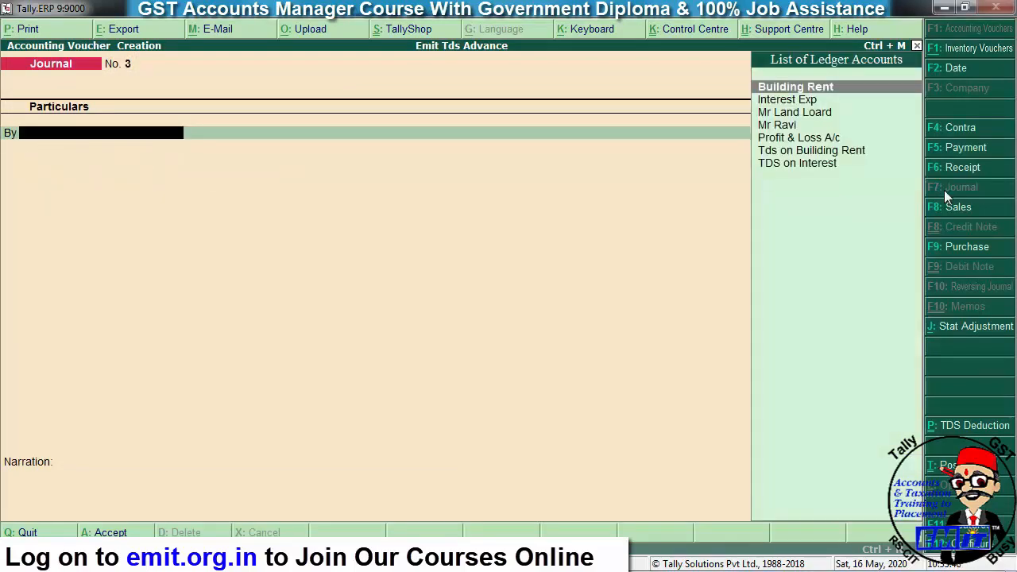
key("Page_Up")
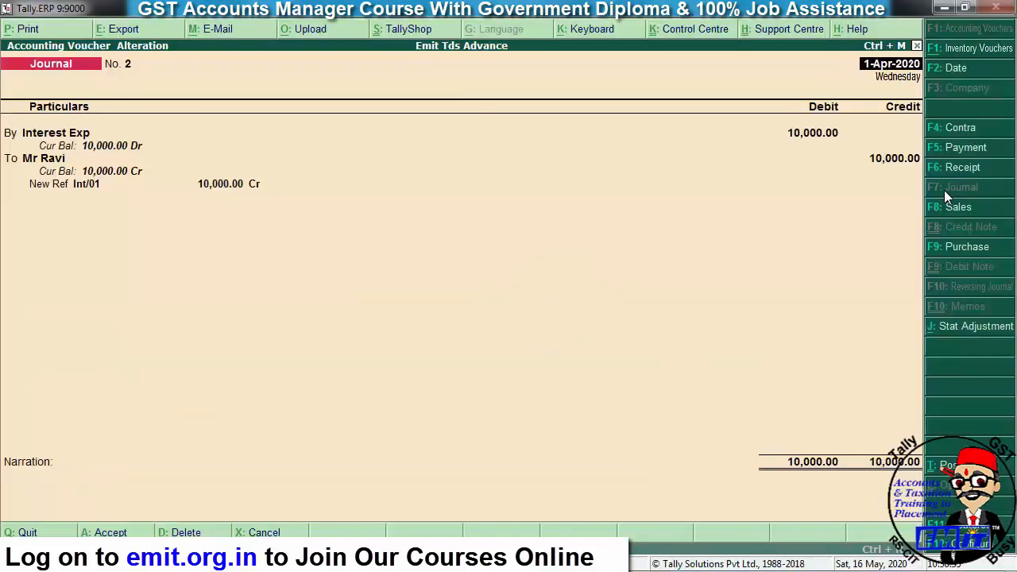
key("ctrl+a")
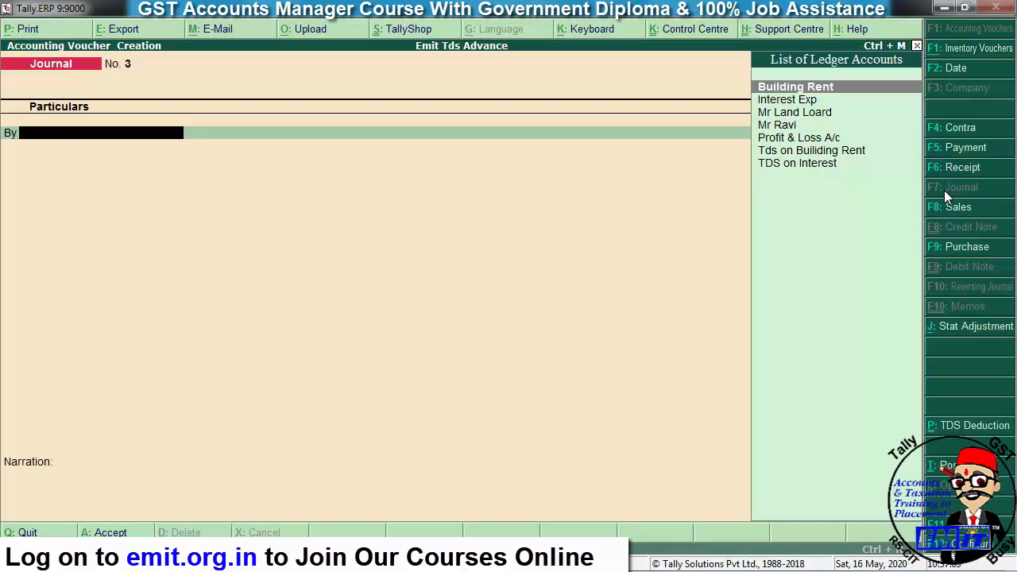
- Create a new party ledger, correct its name and mark it TDS deductible
key("alt+c")
type("Mr Naveeen")
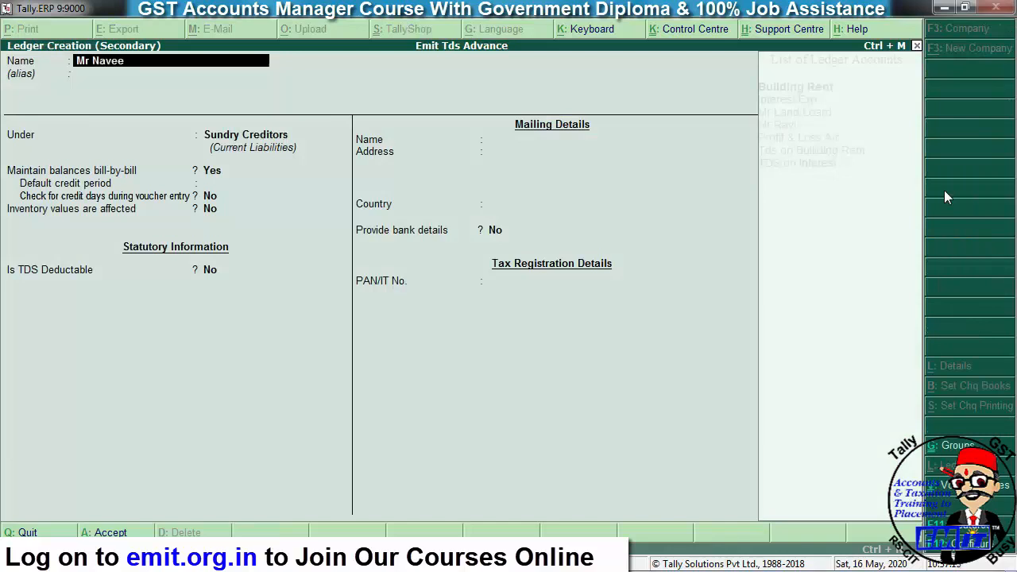
key("BackSpace")
key("BackSpace")
key("BackSpace")
type("en")
key("Return")
key("Return")
key("Return")
key("Return")
key("Return")
key("Return")
key("BackSpace")
key("y")
key("Return")
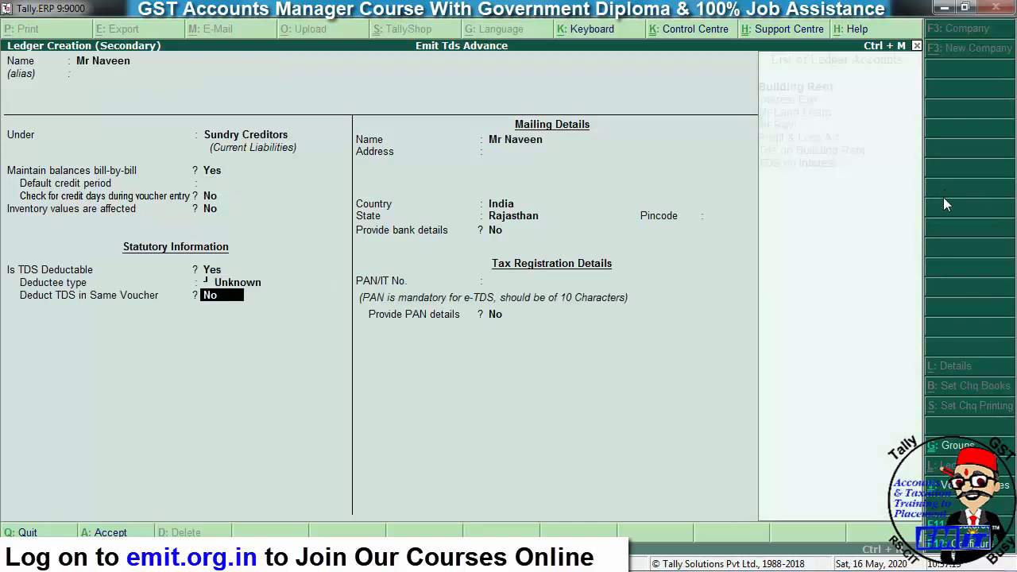
key("BackSpace")
key("Right")
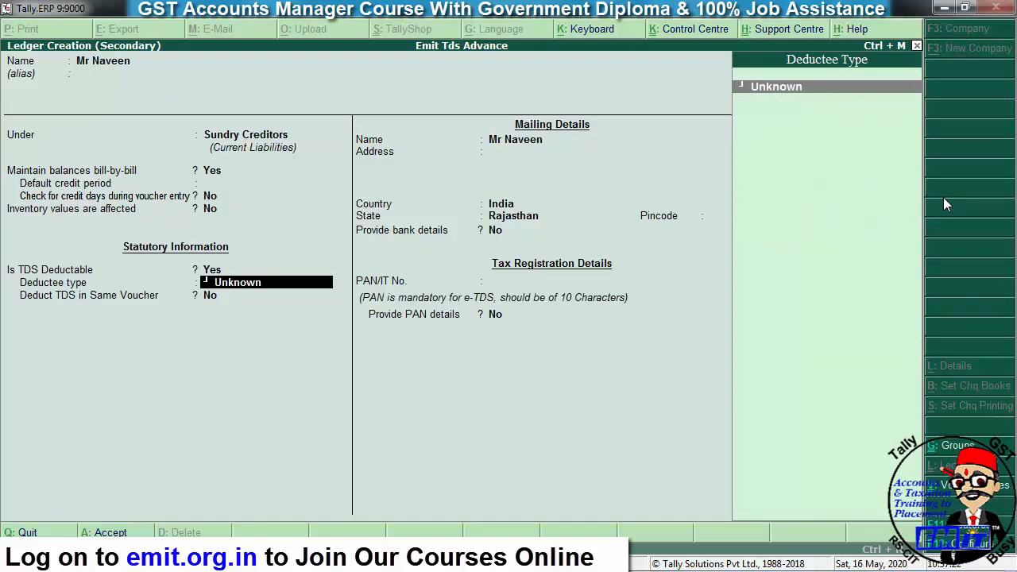
key("BackSpace")
key("BackSpace")
key("BackSpace")
key("BackSpace")
key("BackSpace")
key("BackSpace")
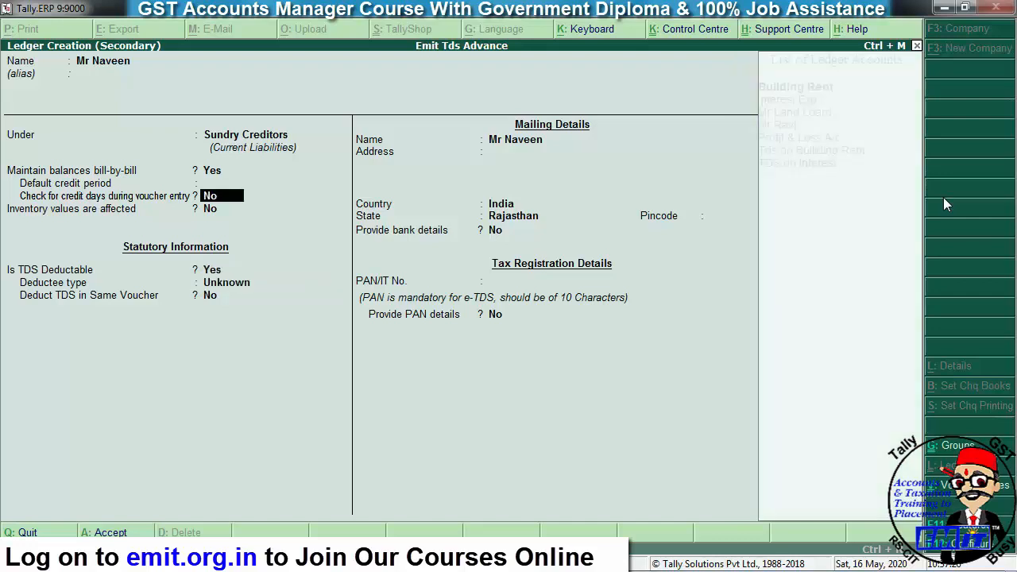
- Set deductee type Individual/HUF - Resident, deduct TDS in the same voucher, enter the PAN and save
key("Return")
key("Down")
key("Down")
key("Down")
key("Down")
key("Down")
key("Down")
key("Down")
key("Down")
key("Down")
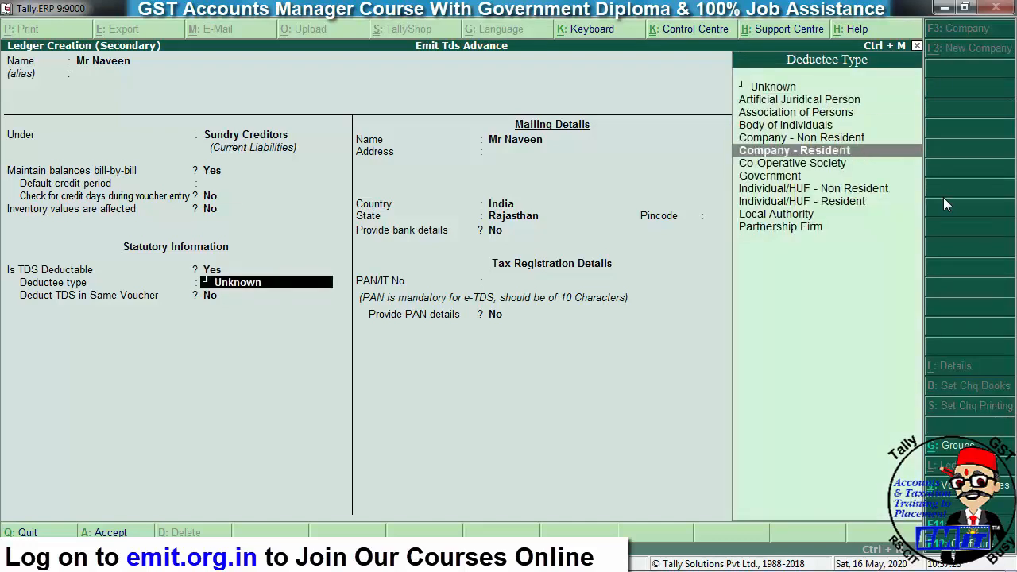
key("Return")
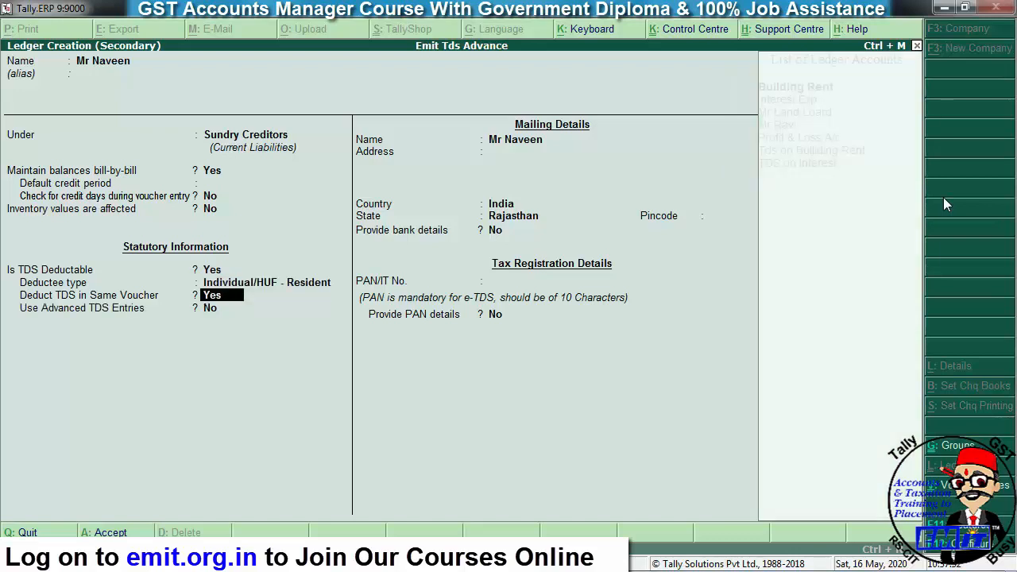
key("Return")
key("Return")
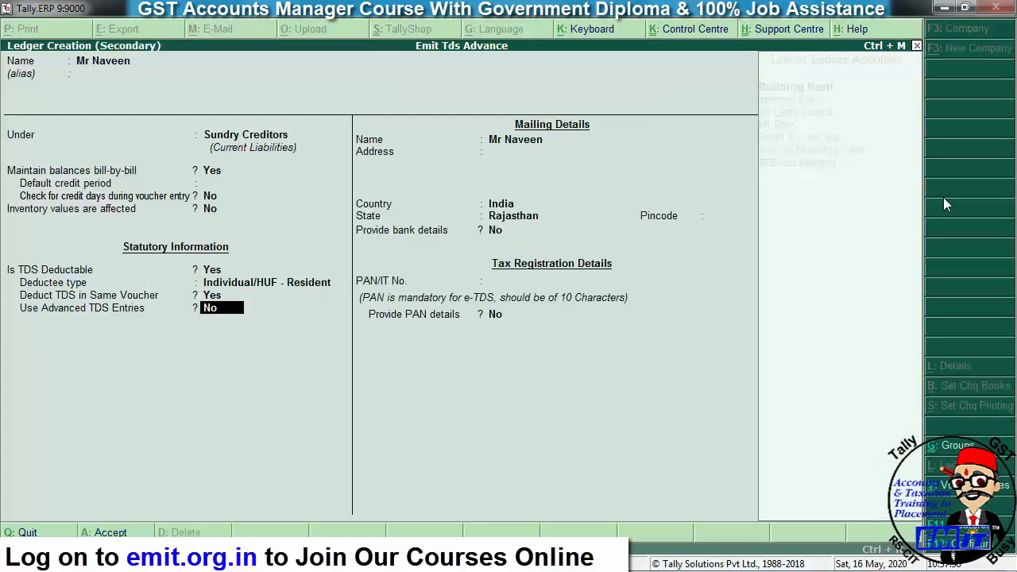
key("Return")
key("Return")
key("Return")
key("Return")
key("Return")
key("Return")
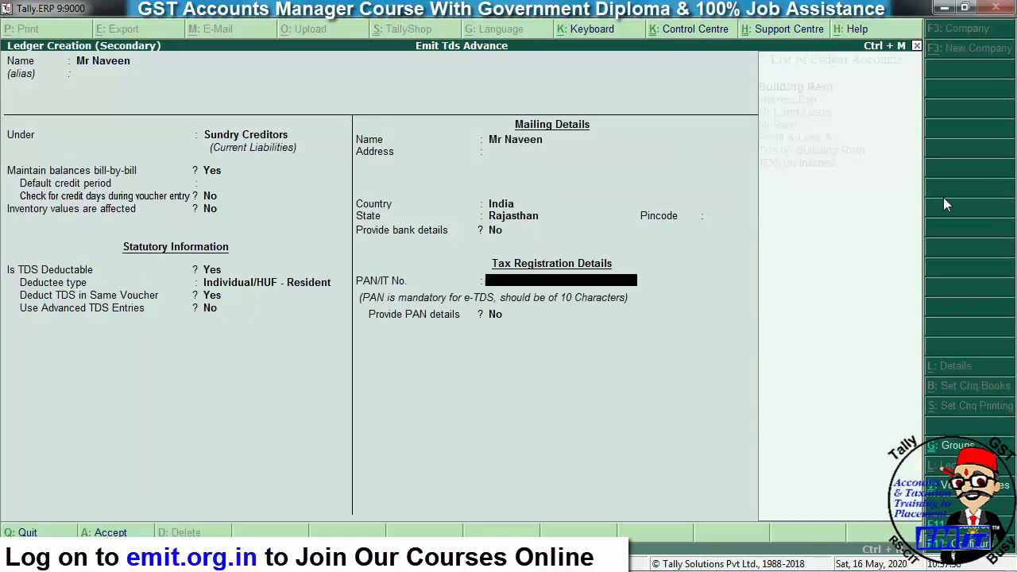
key("Return")
key("Return")
key("Return")
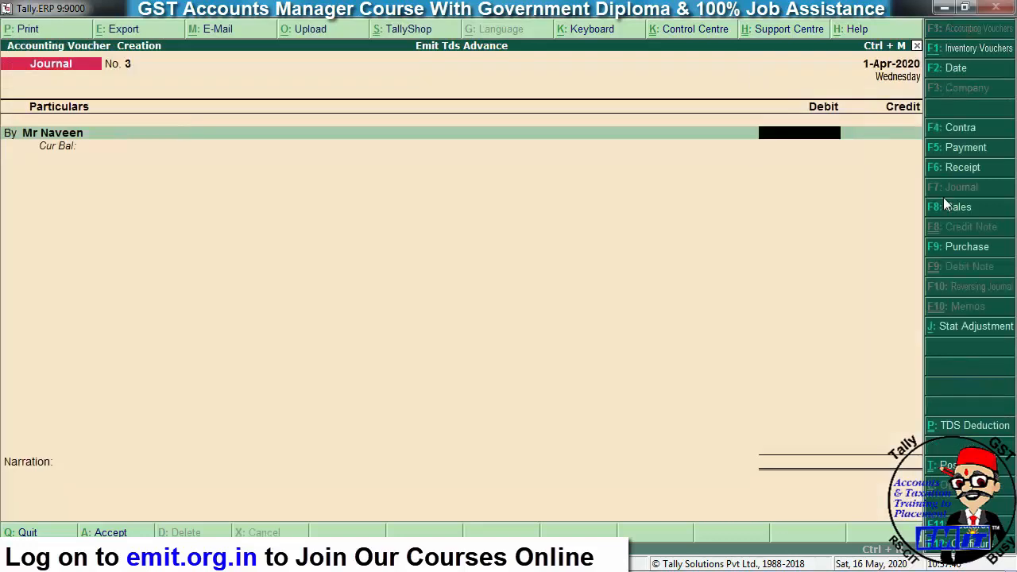
- Enter a 10,000 debit for the party, then abandon the journal voucher
type("10000")
key("Return")
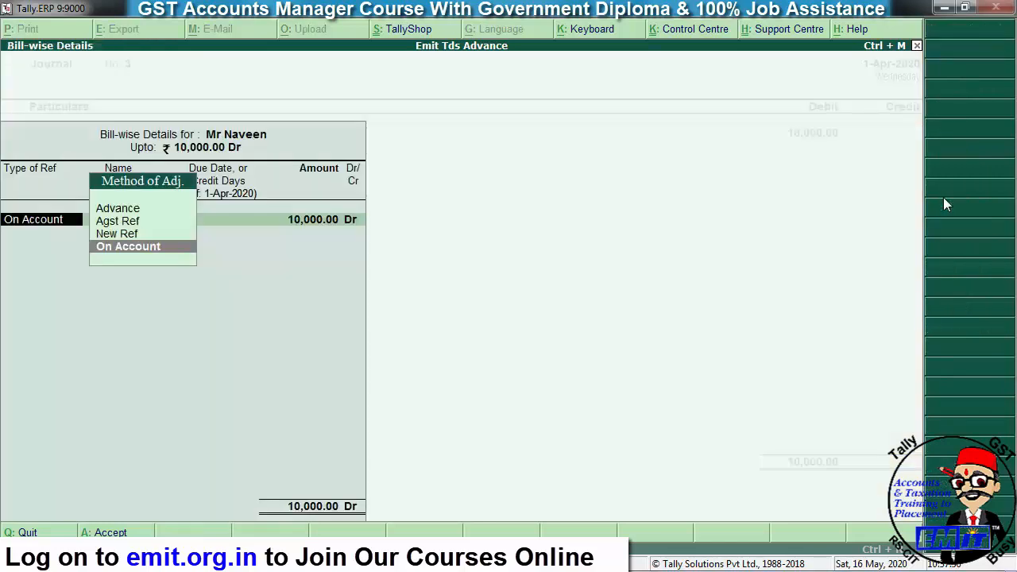
key("Return")
key("Return")
key("Return")
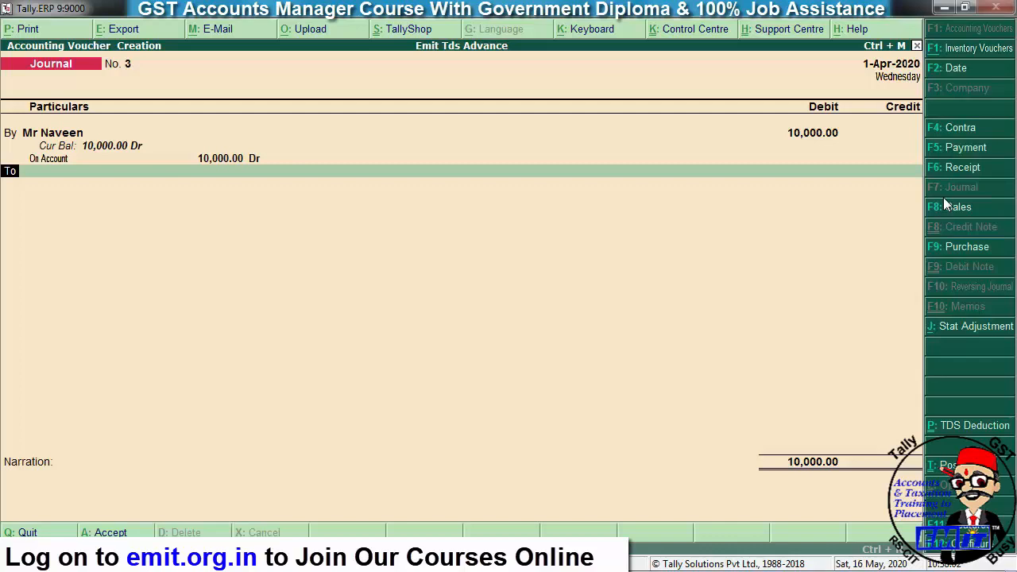
key("Escape")
key("Escape")
key("Return")
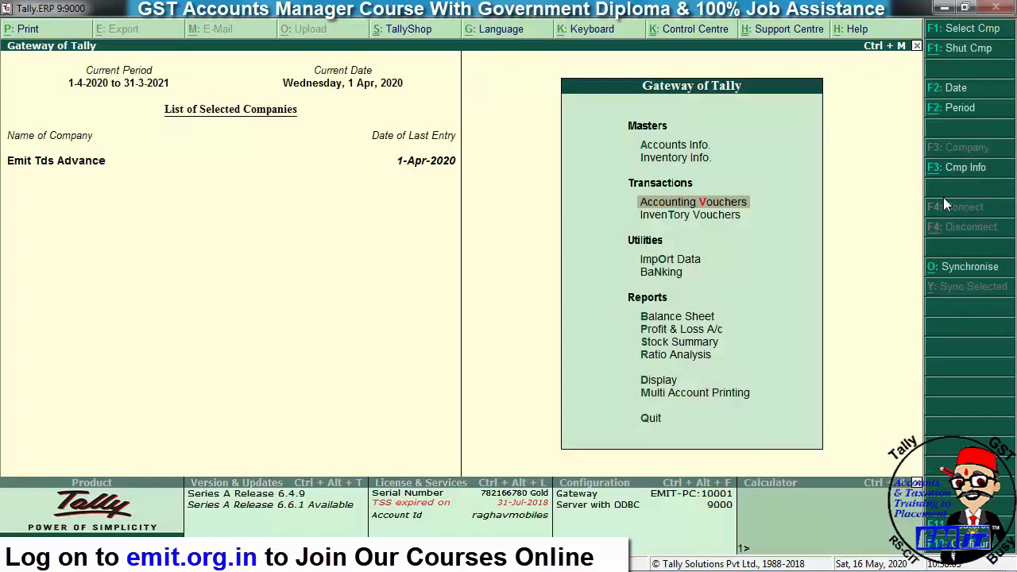
- Start a new journal debiting Interest Exp with 10,000
key("Return")
type("inte")
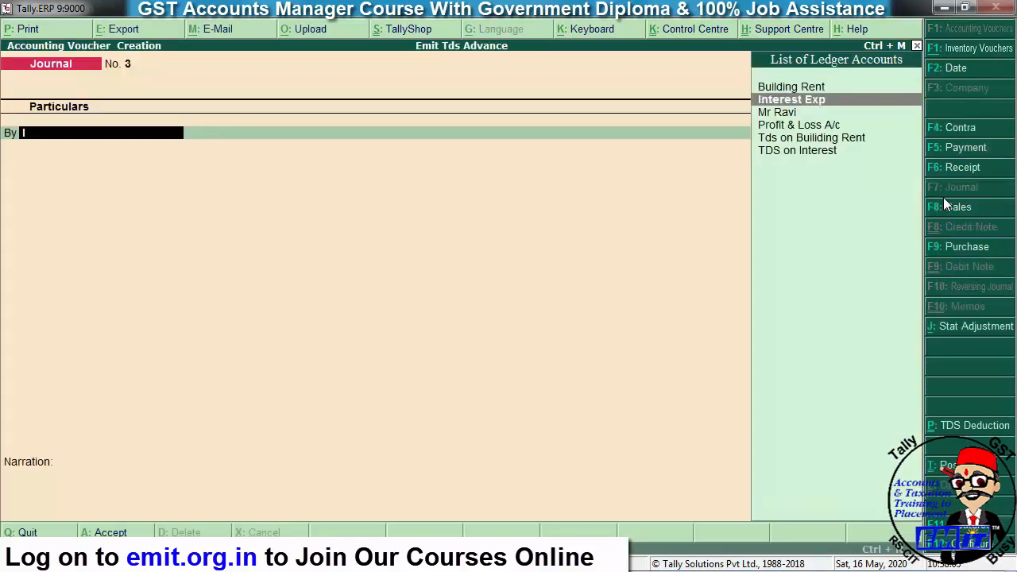
key("Return")
type("10000")
key("Return")
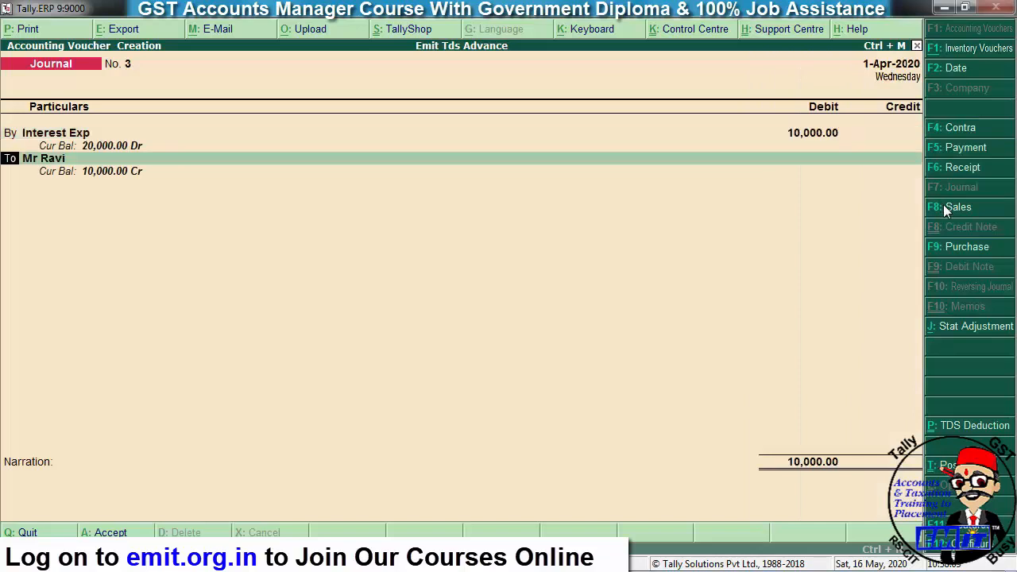
- Credit the party ledger with 9,000, then open that party's ledger for alteration
key("Return")
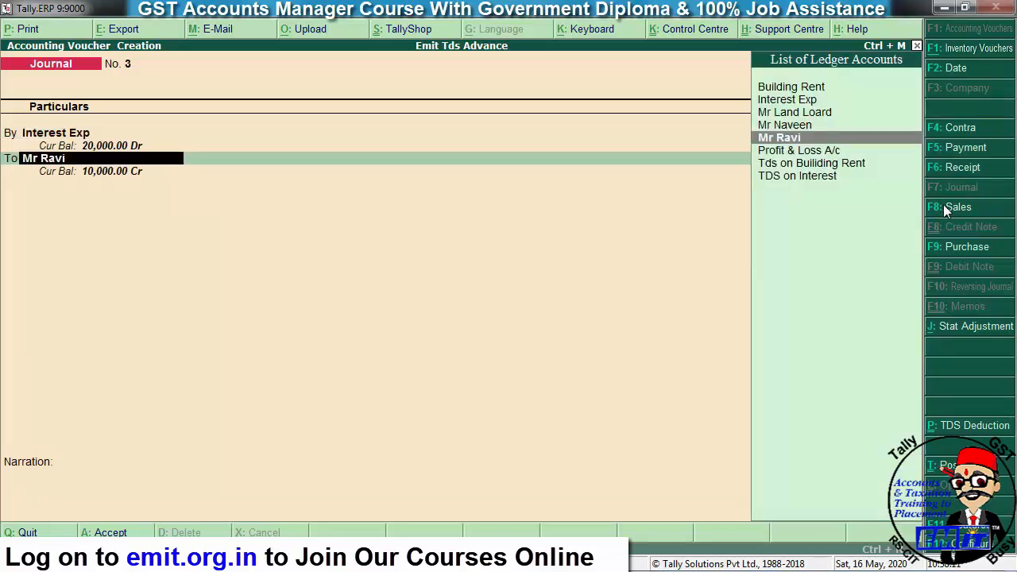
type("Mr")
key("Down")
key("Return")
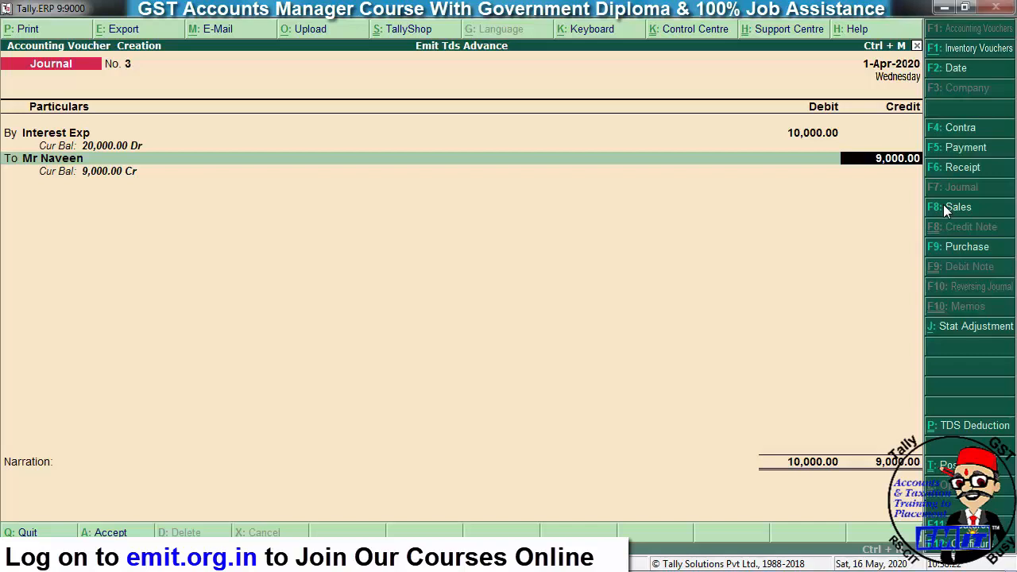
key("BackSpace")
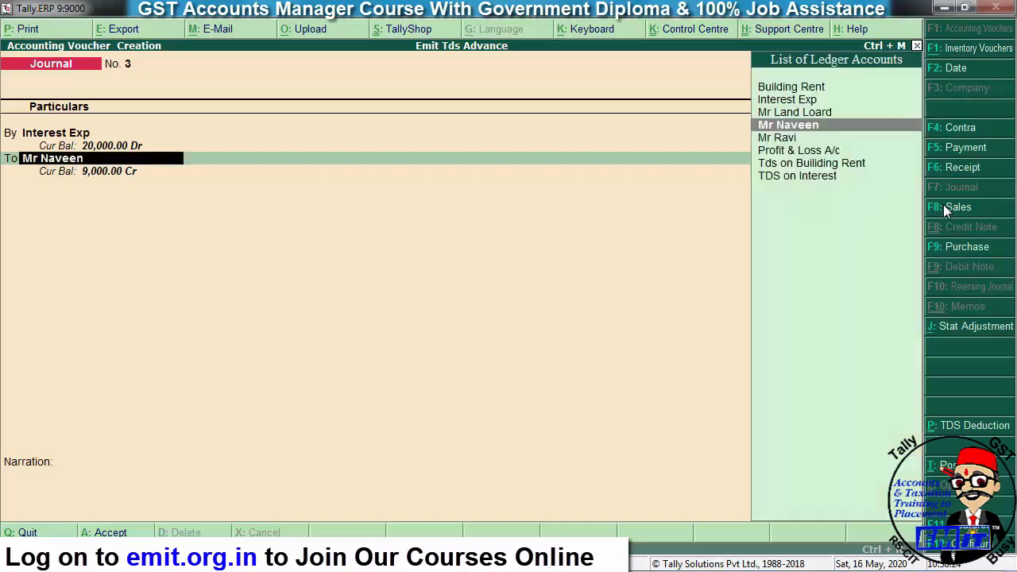
key("ctrl+Return")
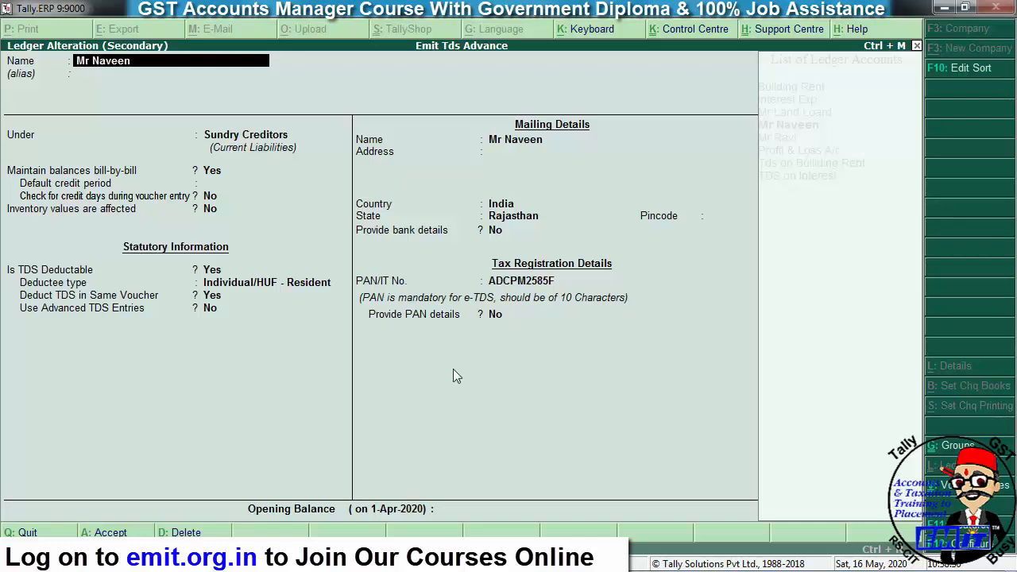
- Mark the party's ledger as TDS deductible, check its configuration, and reach the advanced TDS entries option
left_click(210, 311)
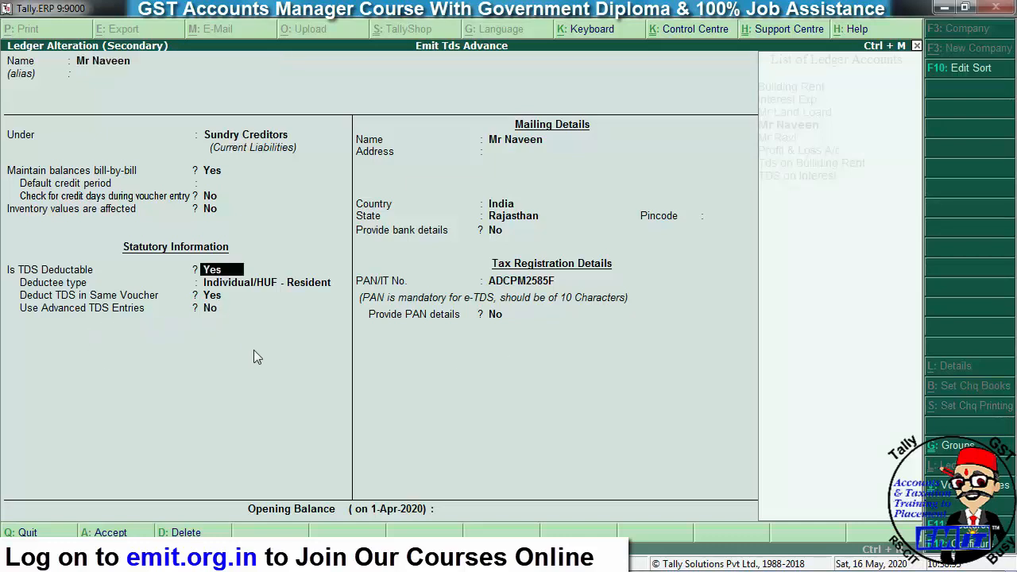
key("F12")
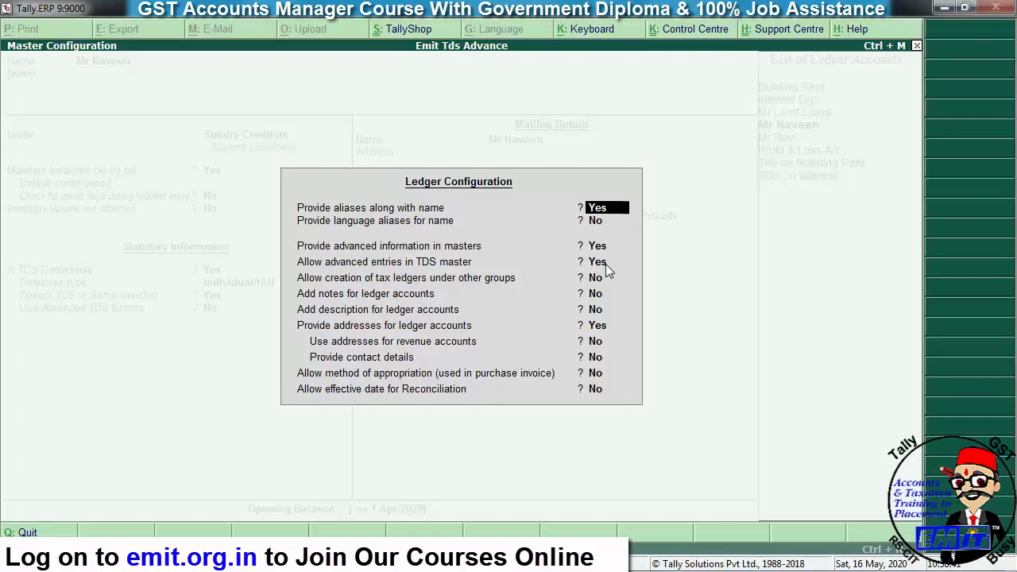
key("ctrl+a")
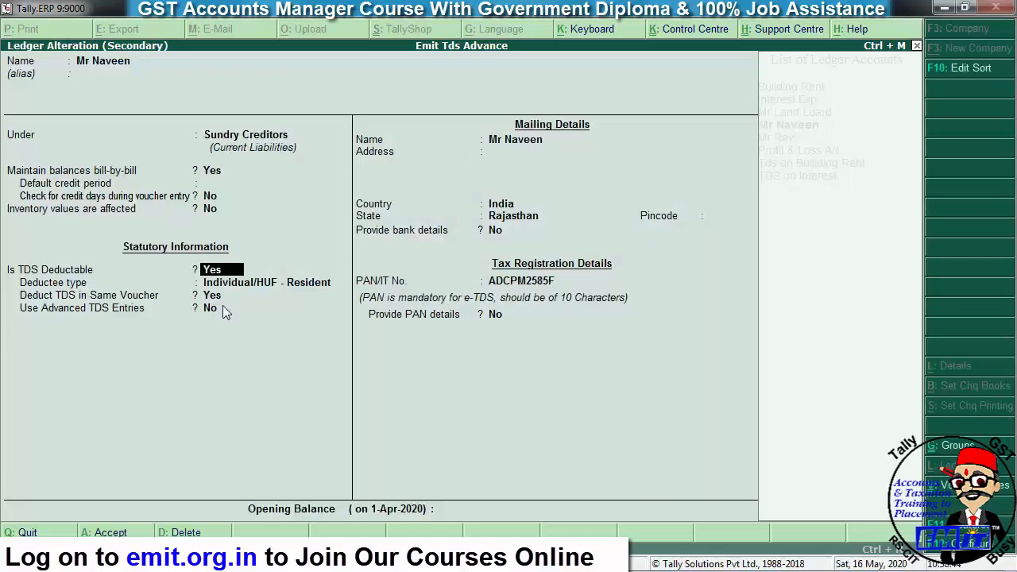
key("Return")
key("Return")
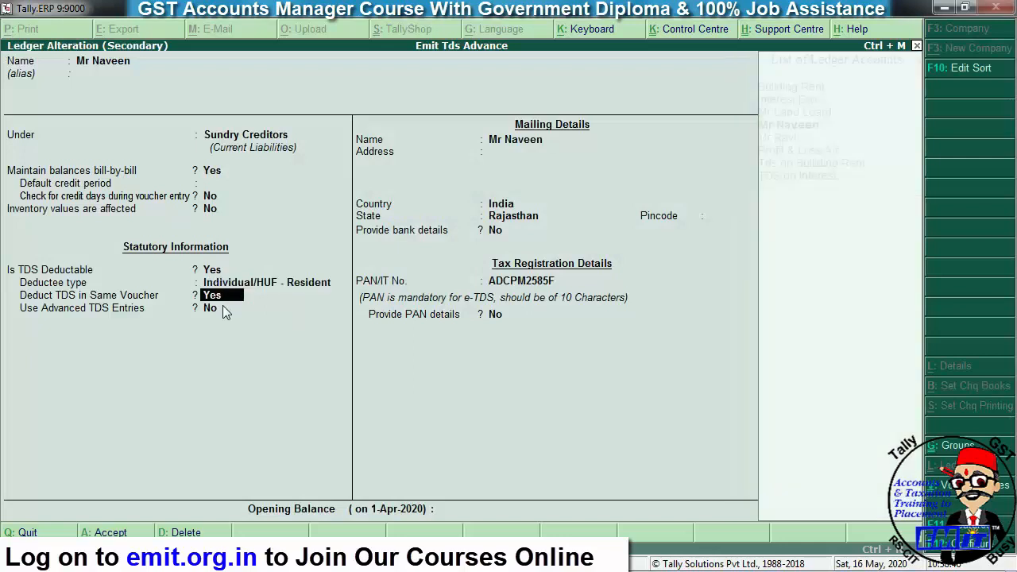
key("Return")
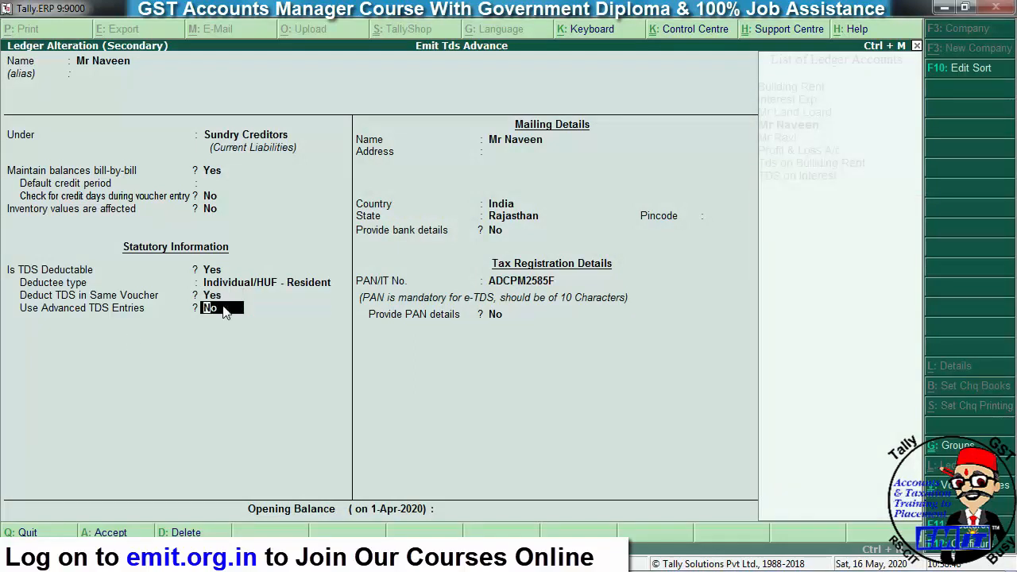
- Turn on advanced TDS entries and zero/lower deduction, with Tds on Interest as nature of payment
type("y")
key("Return")
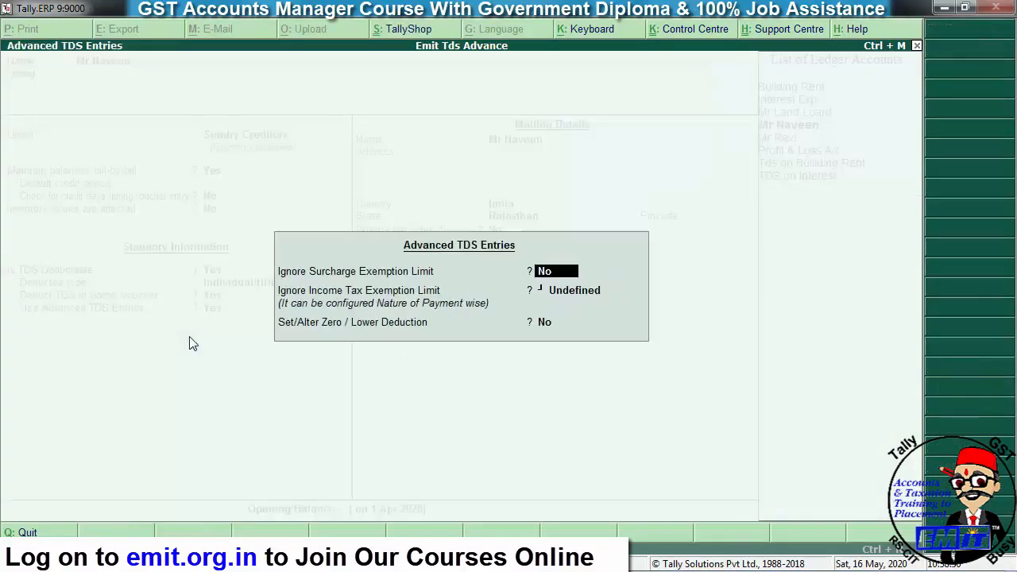
key("Return")
key("Return")
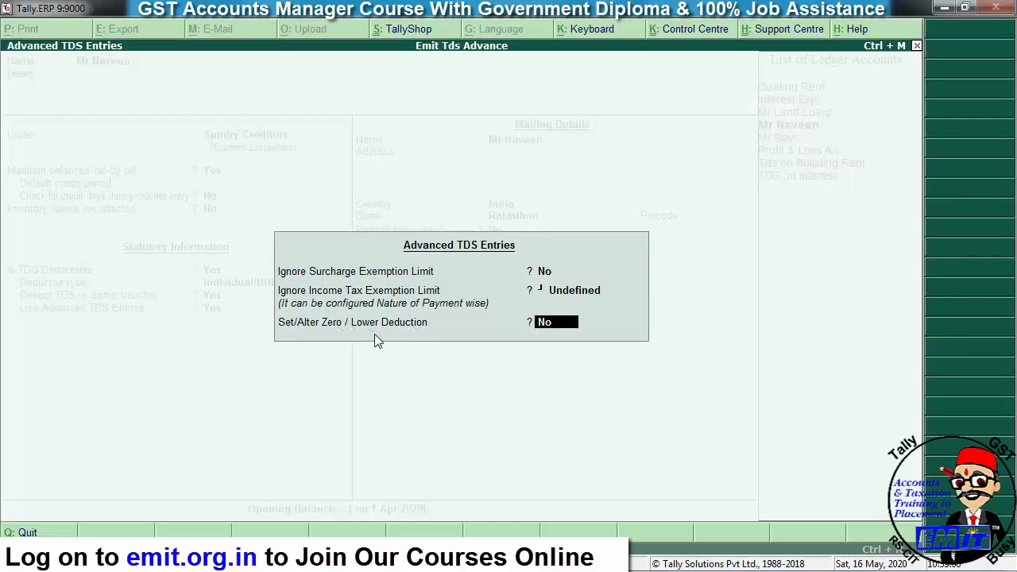
key("y")
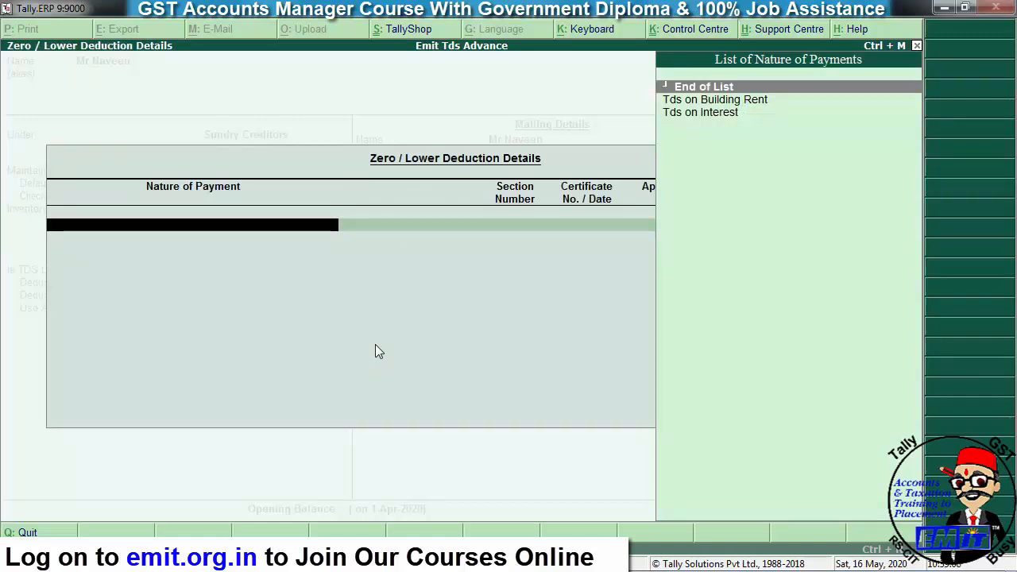
key("Down")
key("Down")
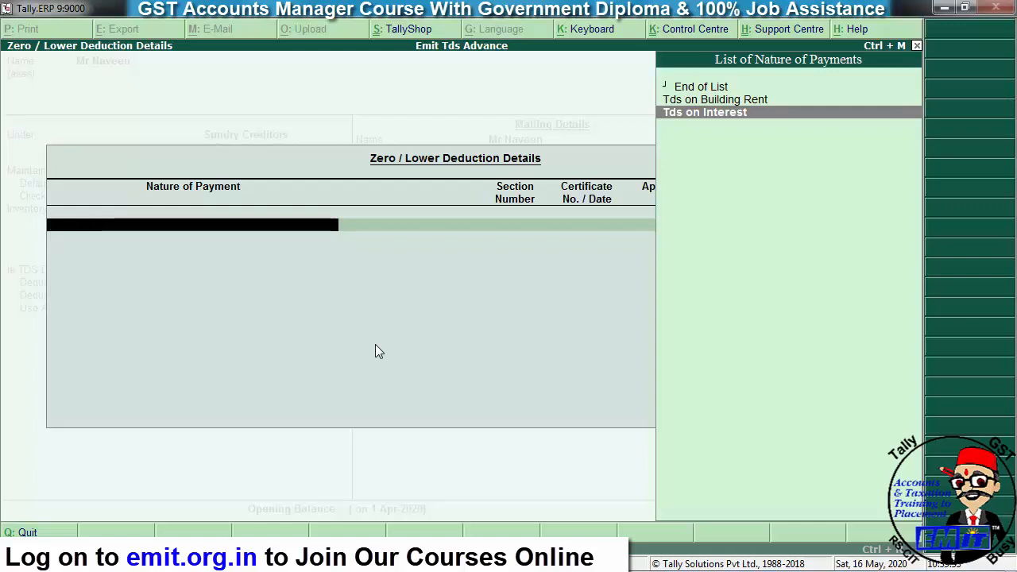
key("Return")
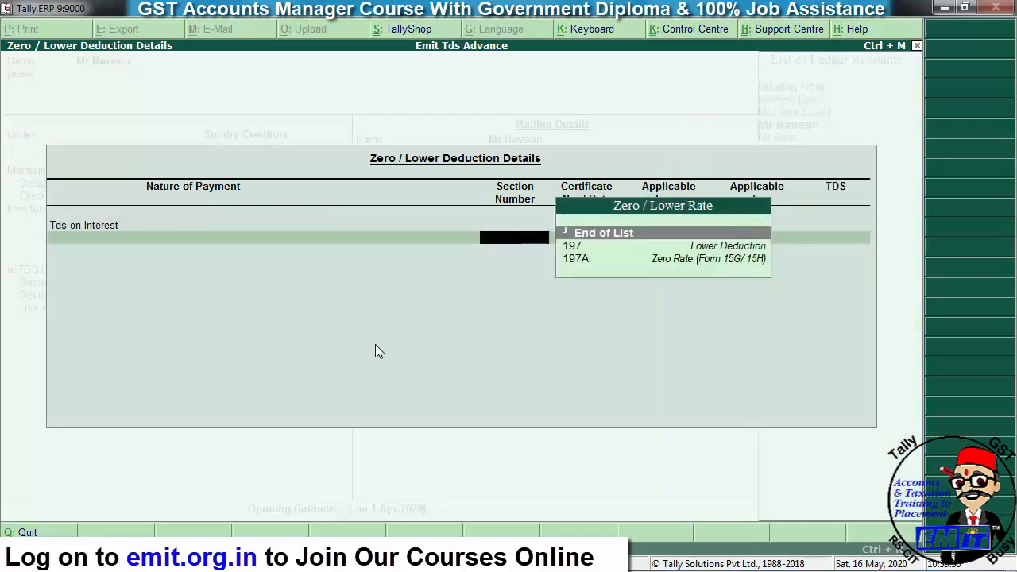
- Record a section 197 lower deduction at 5%, with its certificate number, valid 1-4-2020 to 31-3-2021
key("Down")
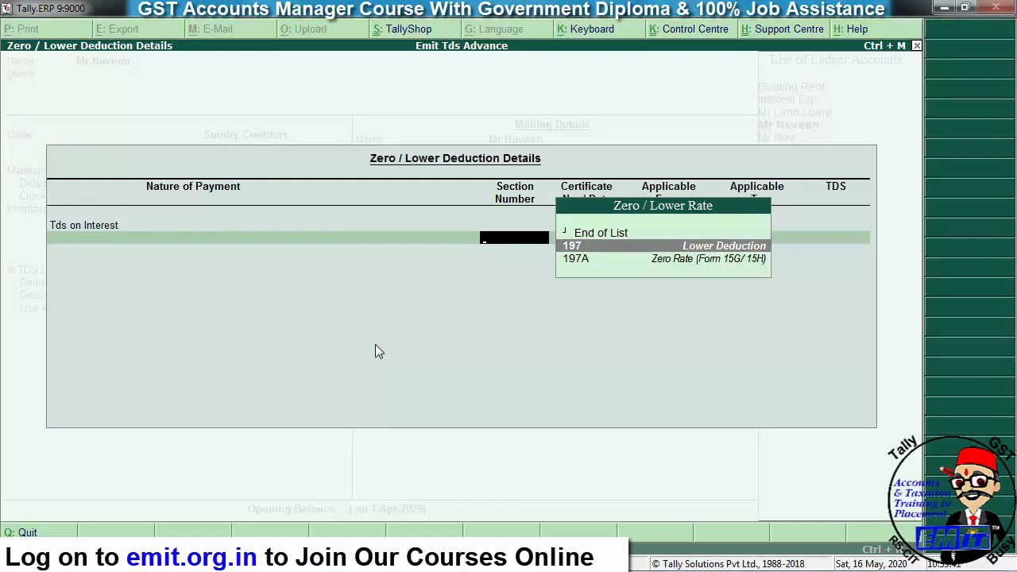
key("Return")
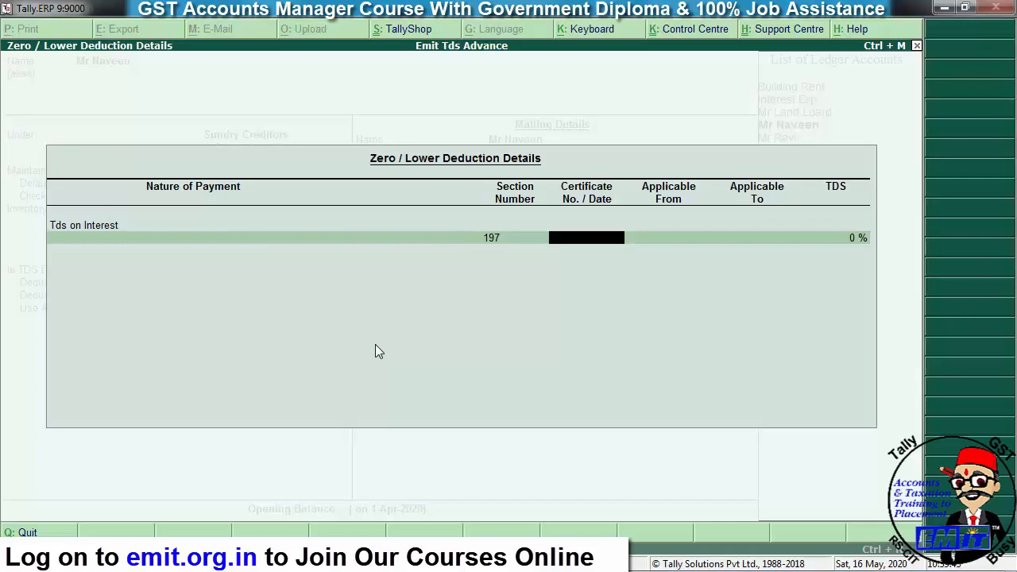
type("1859966")
key("Return")
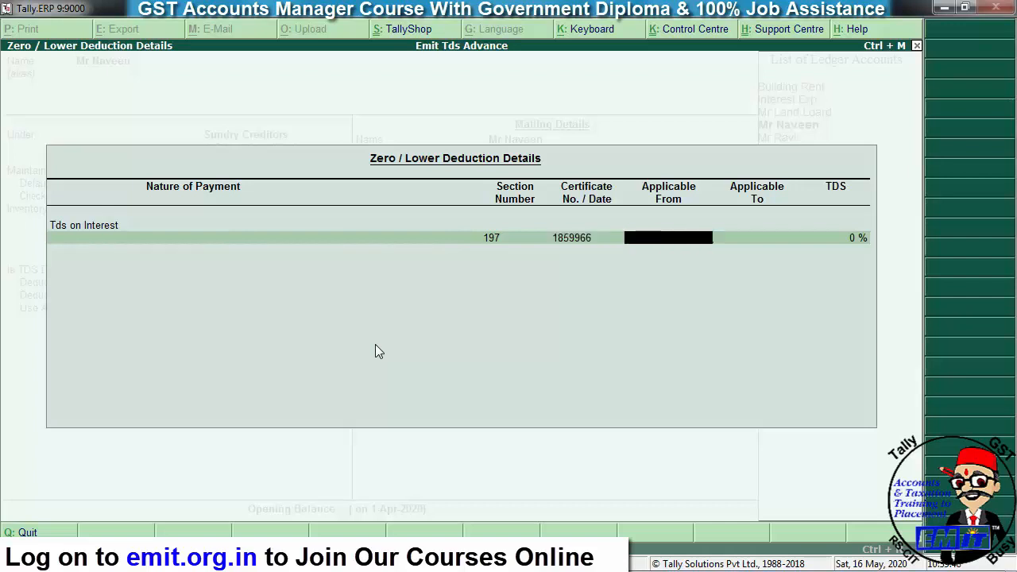
type("1-4")
key("Return")
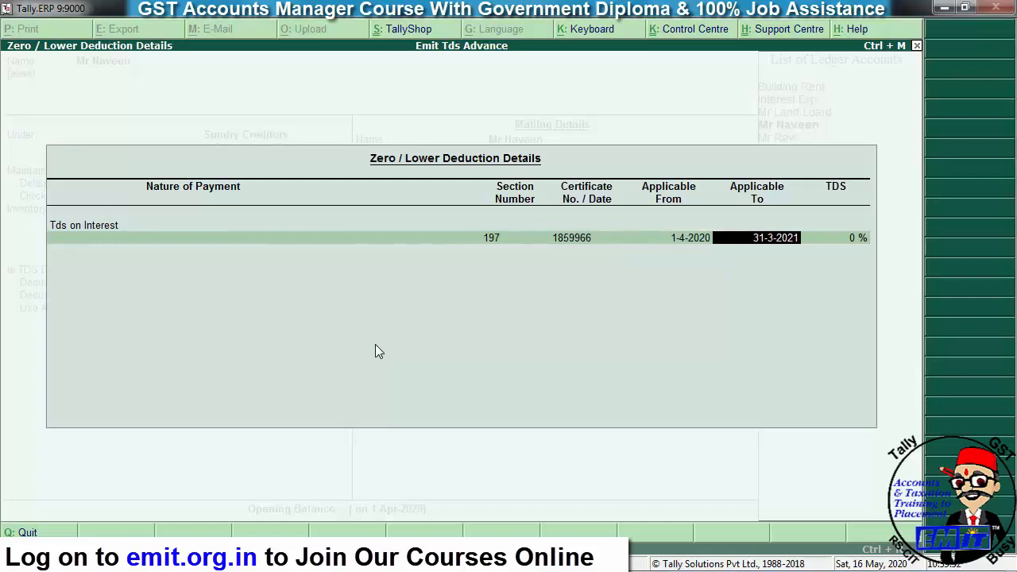
key("Return")
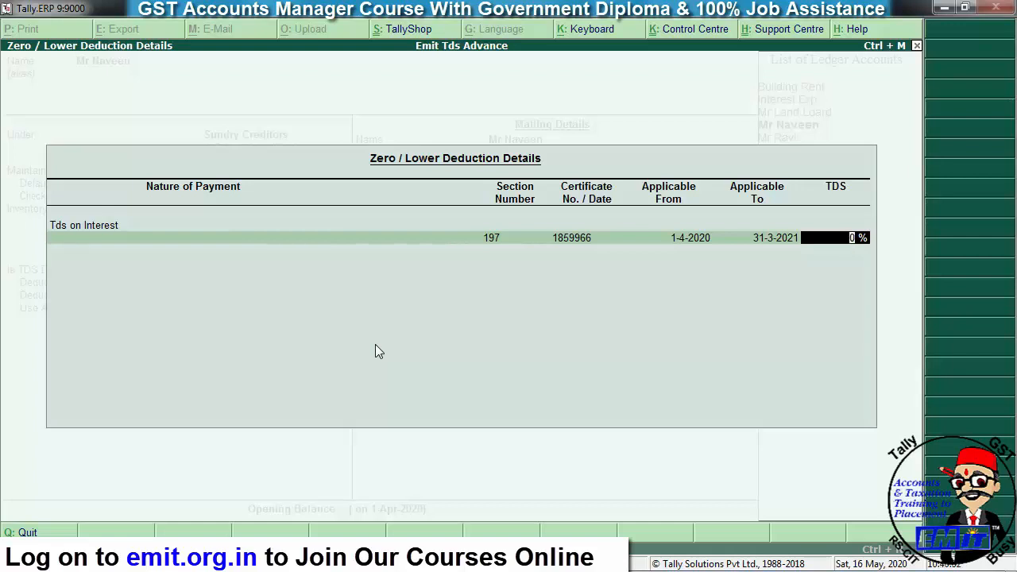
type("5")
key("Return")
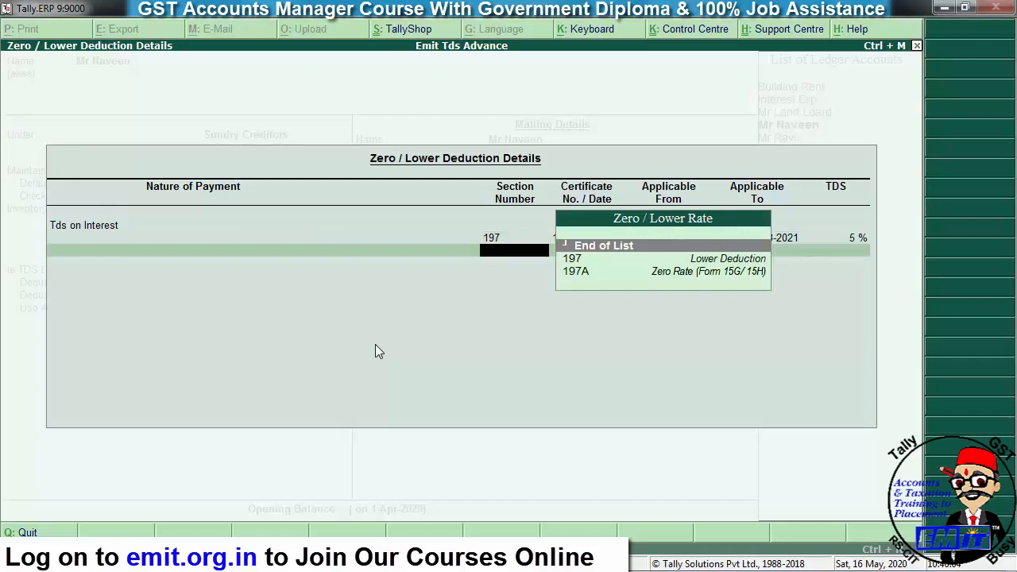
key("Return")
key("Return")
key("Return")
key("Return")
key("Return")
key("Return")
key("Return")
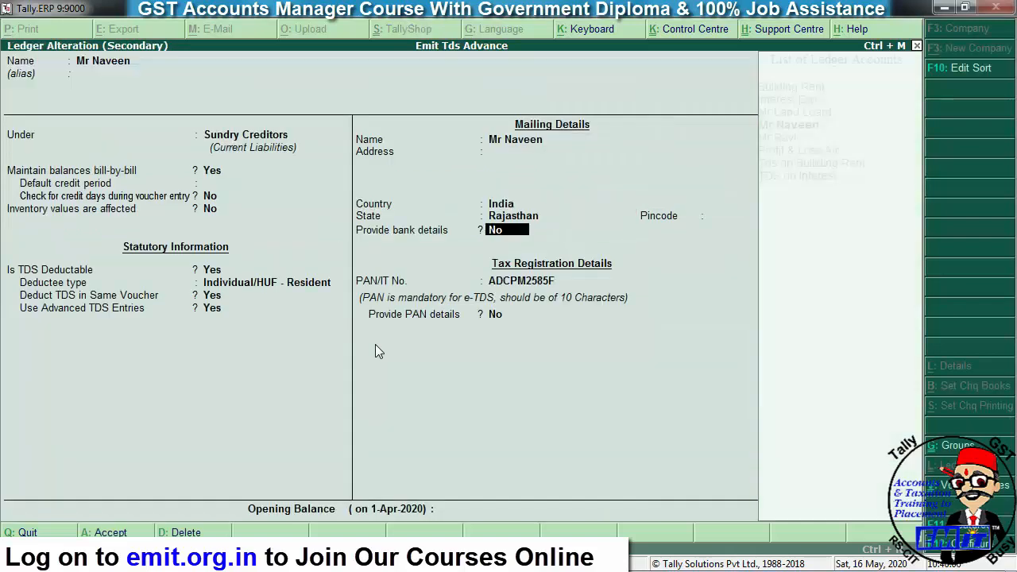
- Save the party's ledger changes and restart the journal voucher from scratch
key("ctrl+a")
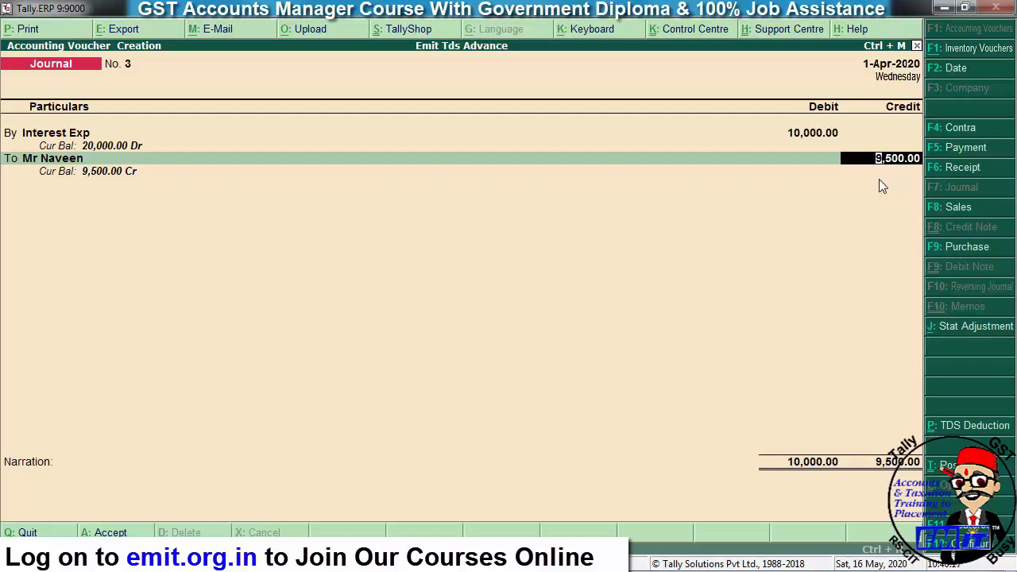
key("Escape")
key("Escape")
key("Return")
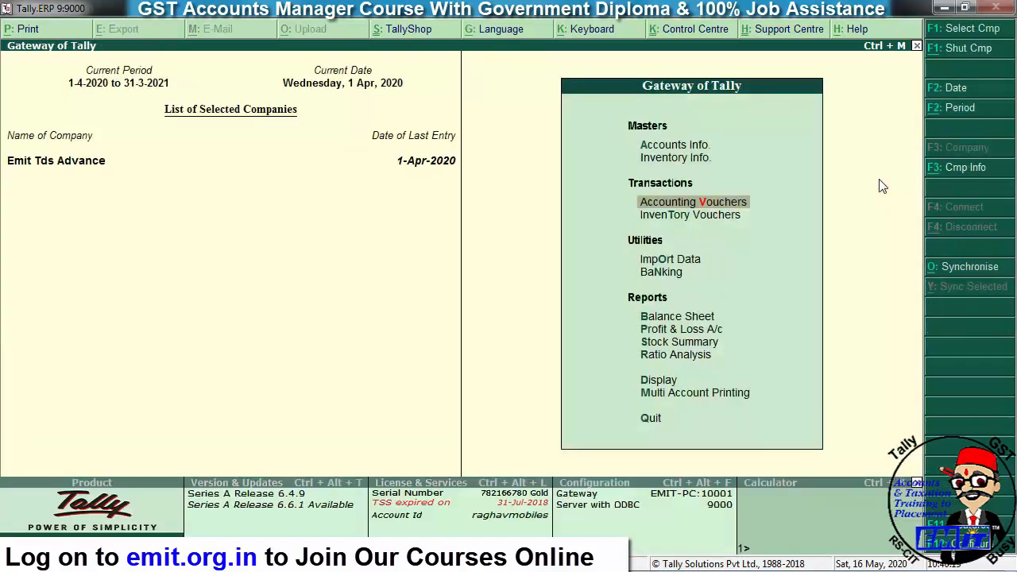
key("Return")
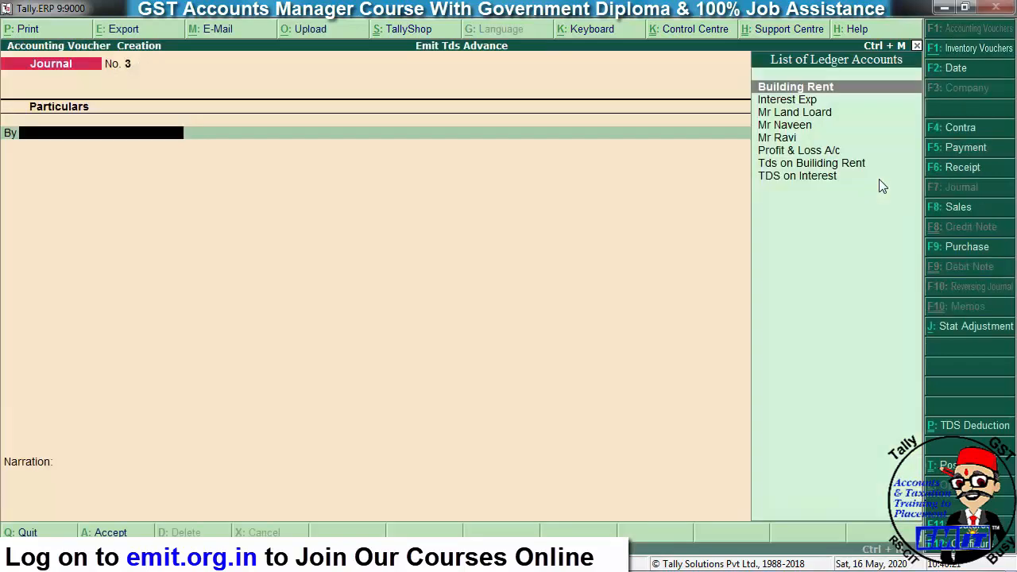
- Debit Interest Exp 10,000 and select the party as the credited ledger
type("inter")
key("Return")
type("10000")
key("Return")
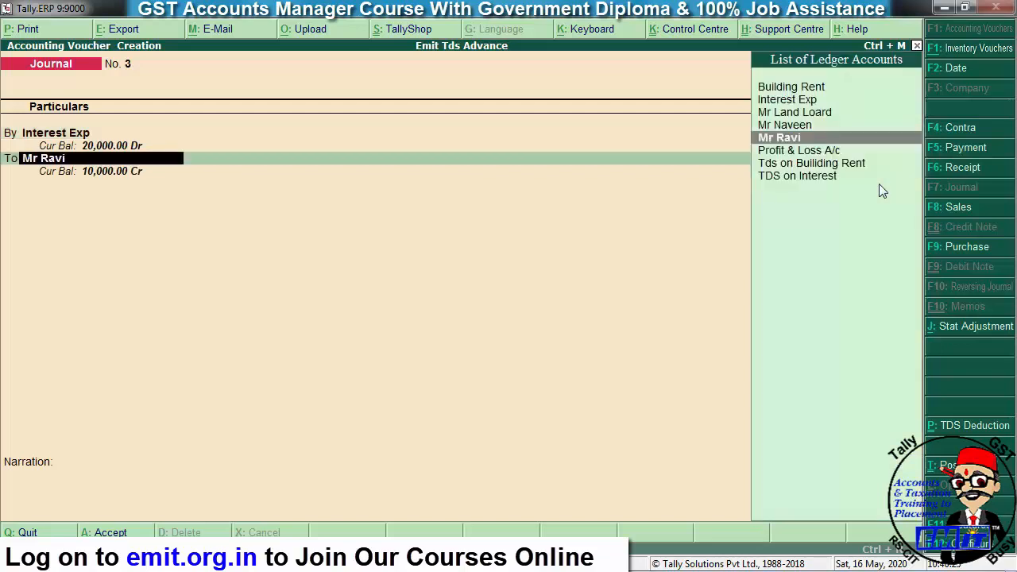
type("Mr")
key("Down")
key("Down")
key("Return")
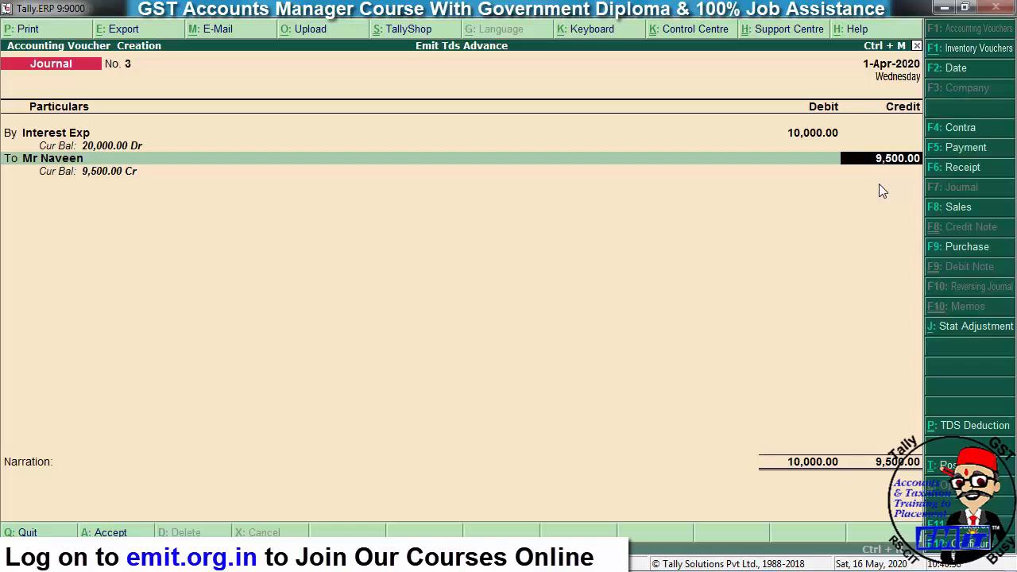
- Accept the party's 9,500 credit with bill-wise details: New Ref bill 3 and an Agst Ref adjustment
key("Return")
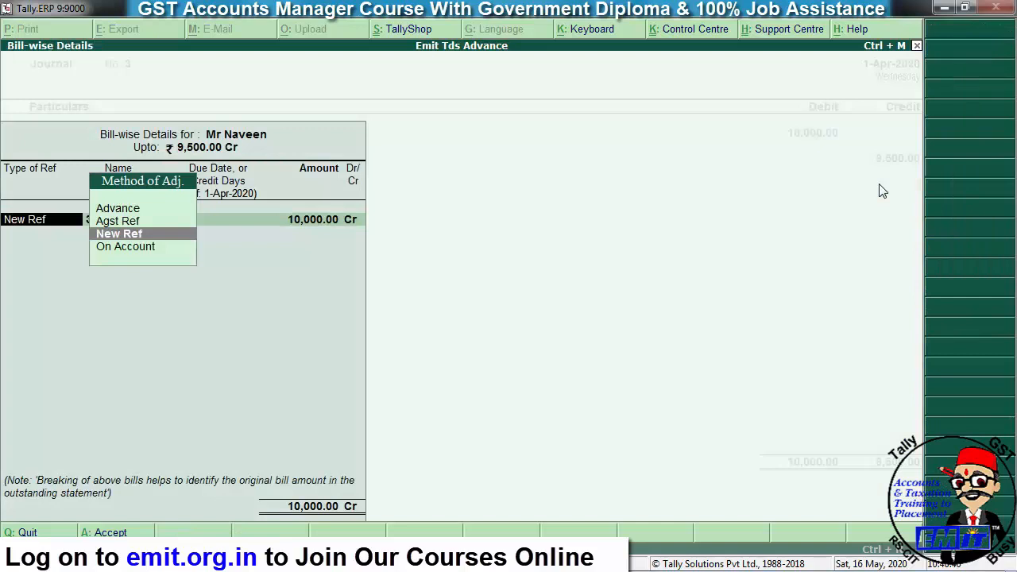
key("Return")
key("Return")
key("Return")
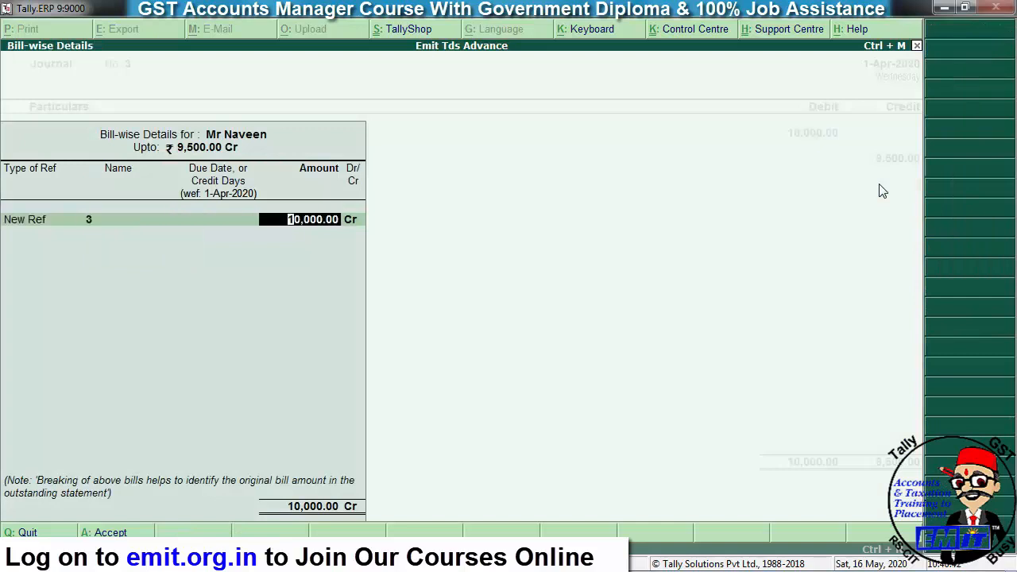
key("Return")
key("Return")
key("Up")
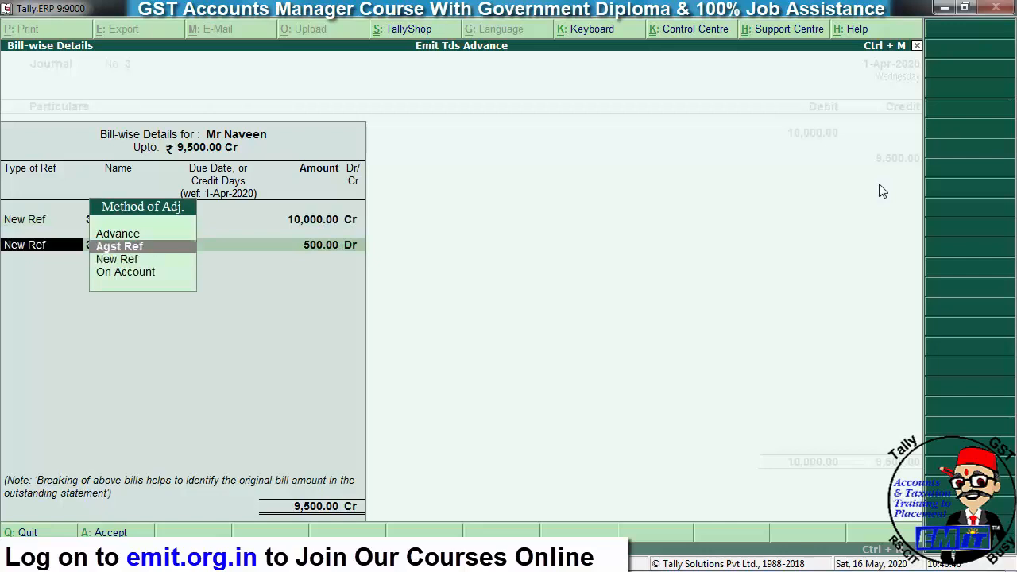
key("Return")
key("Return")
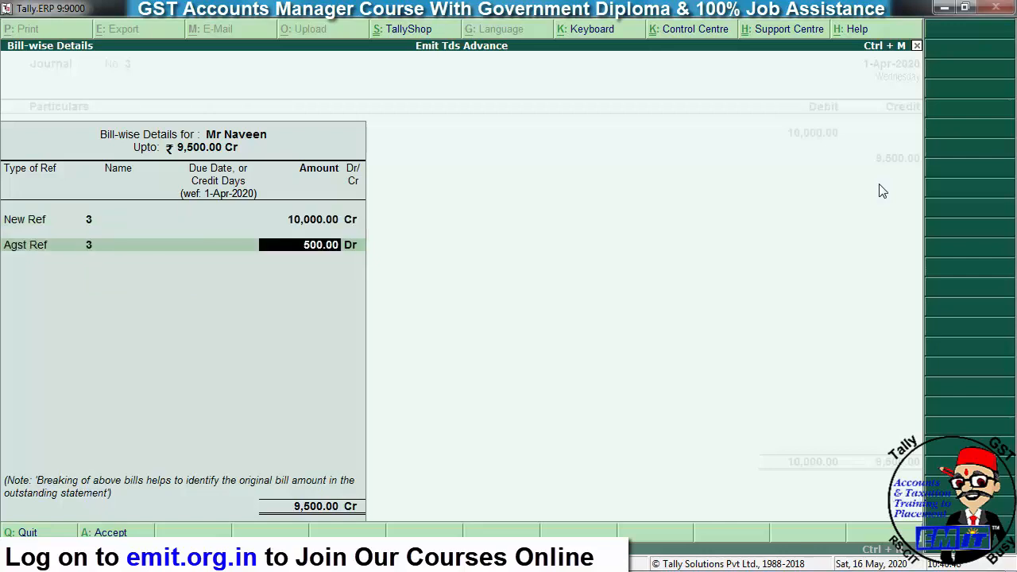
key("Return")
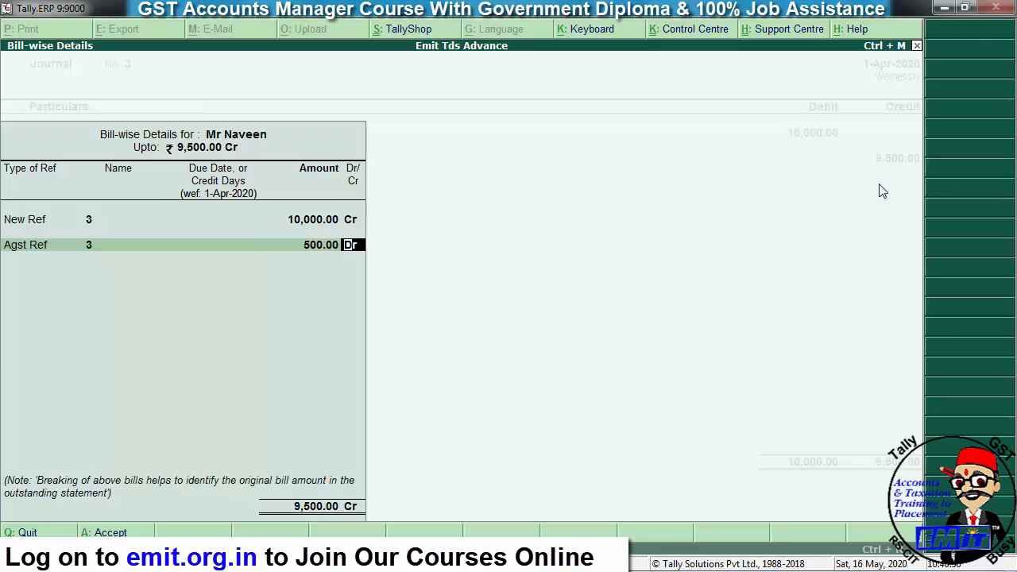
key("Return")
key("Return")
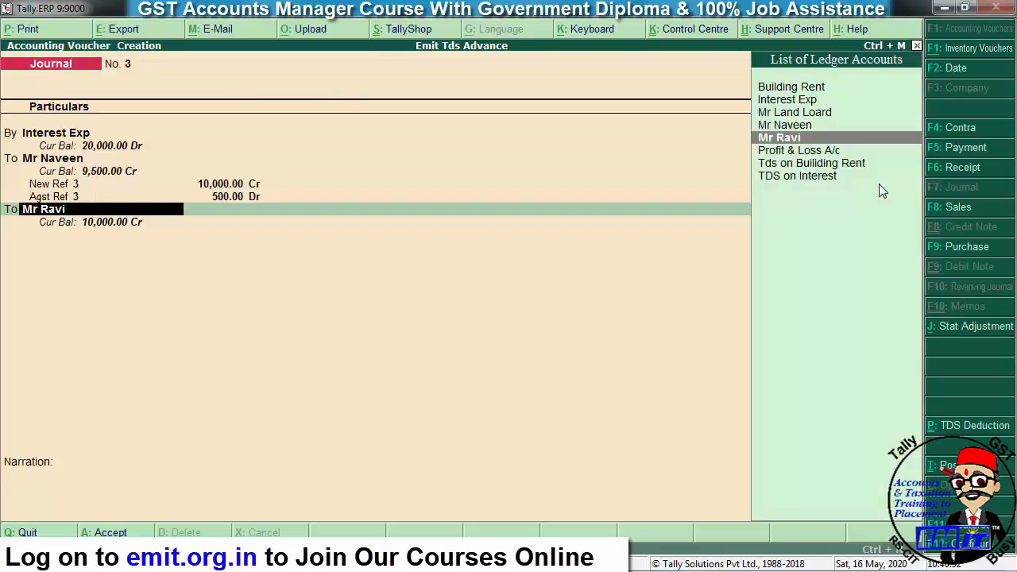
- Add TDS on Interest as a credit line, then clear it to abandon the voucher
type("Tds")
key("Down")
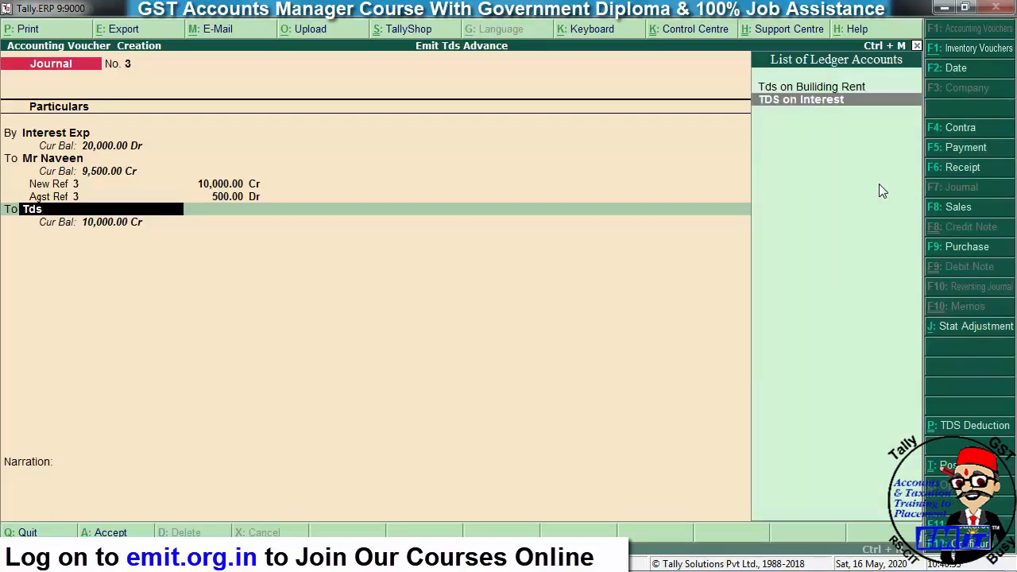
key("Return")
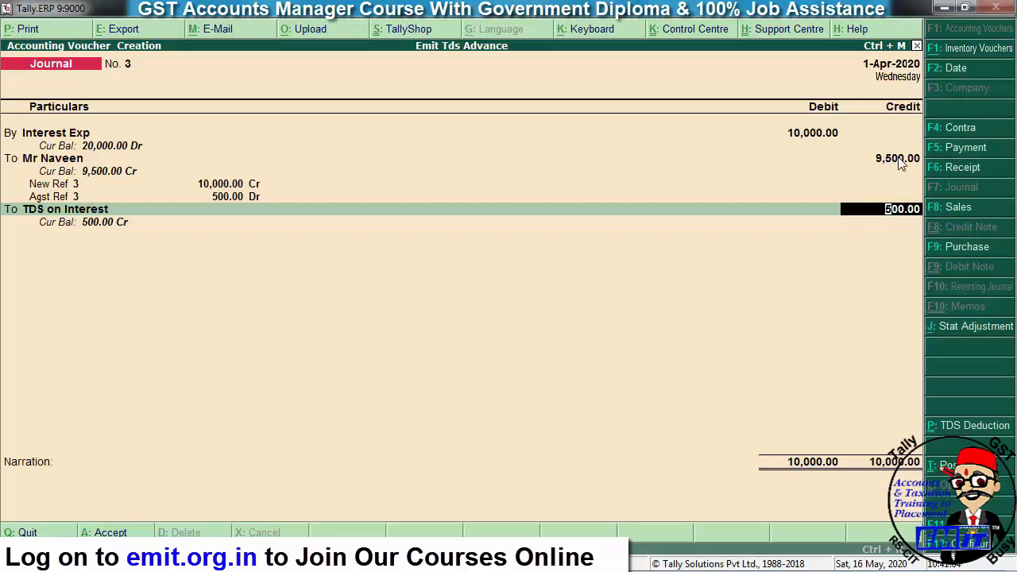
key("Escape")
key("Escape")
- Redraft the journal with Interest Exp Dr 50,000 and the party credited 47,500
key("Return")
key("Return")
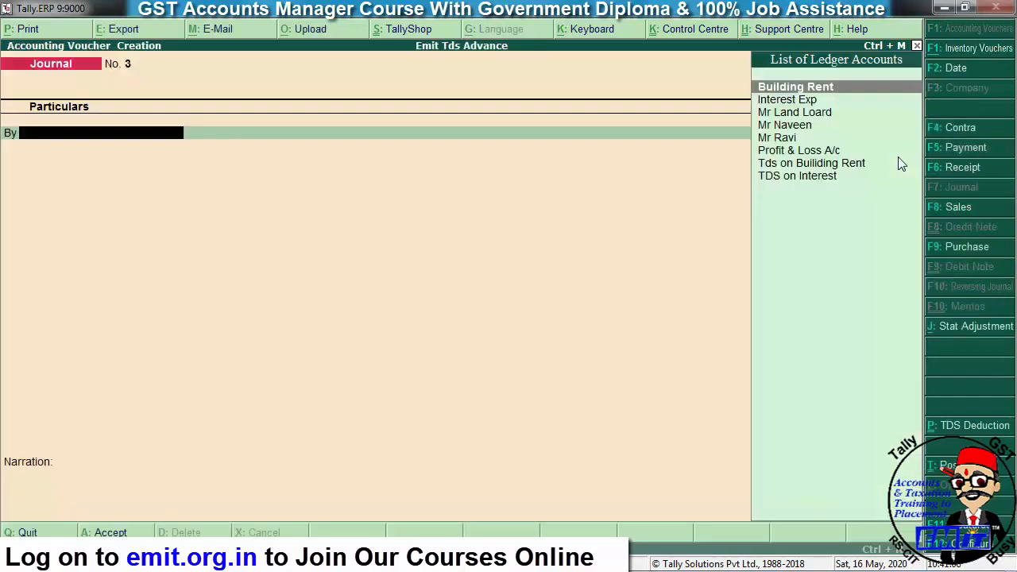
type("int")
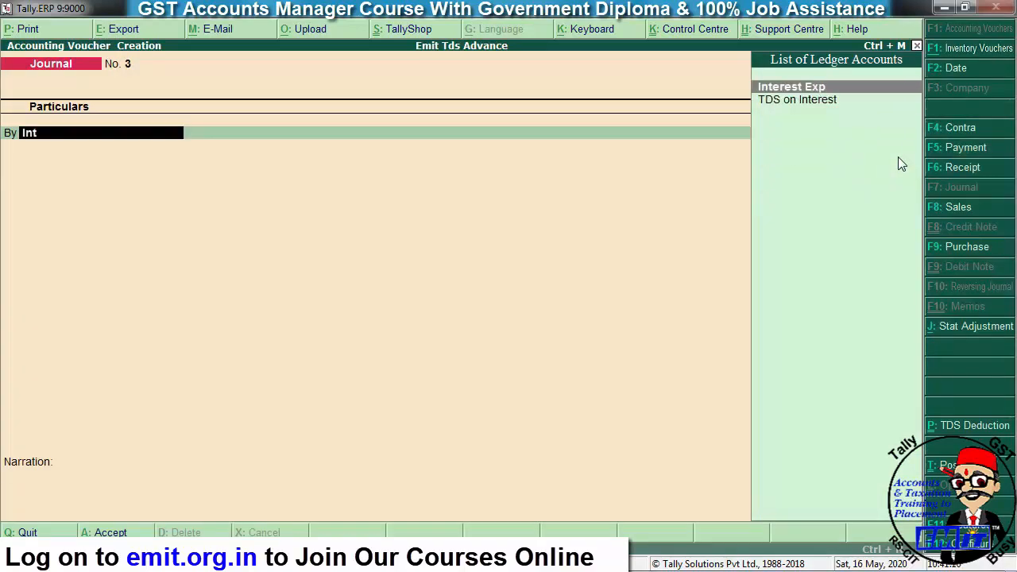
key("Return")
type("50000")
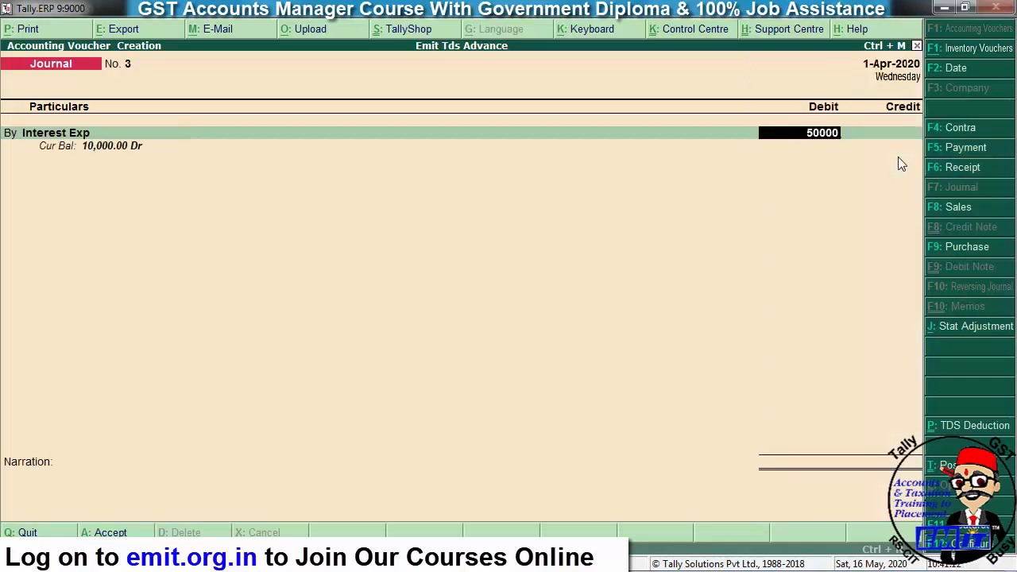
key("Return")
type("mr")
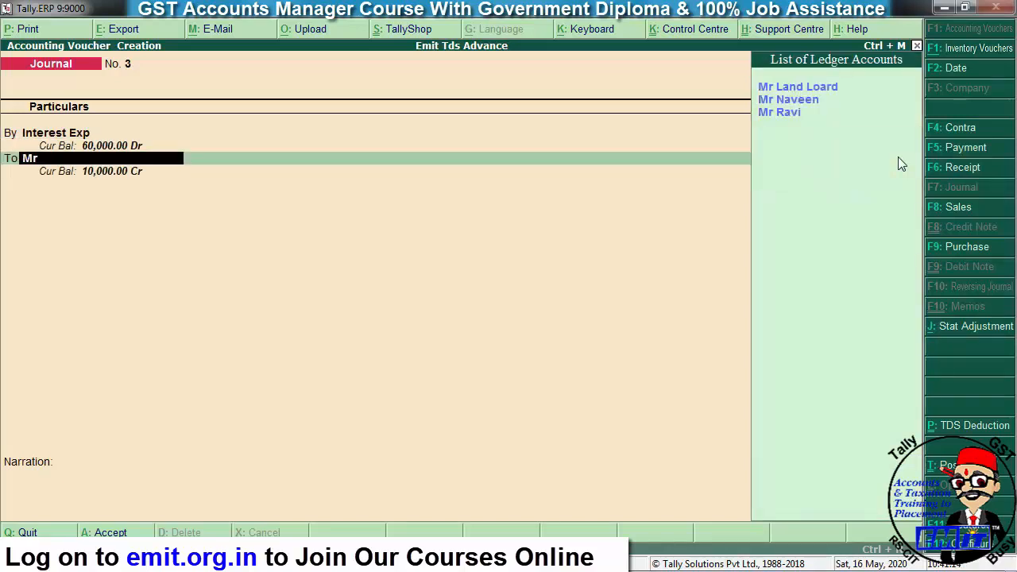
key("Down")
key("Down")
key("Return")
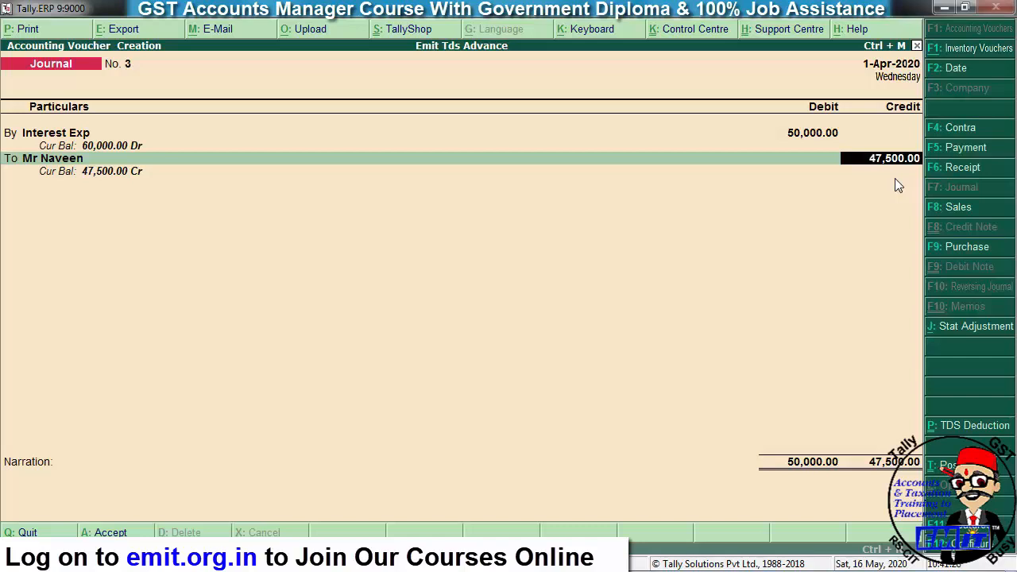
key("BackSpace")
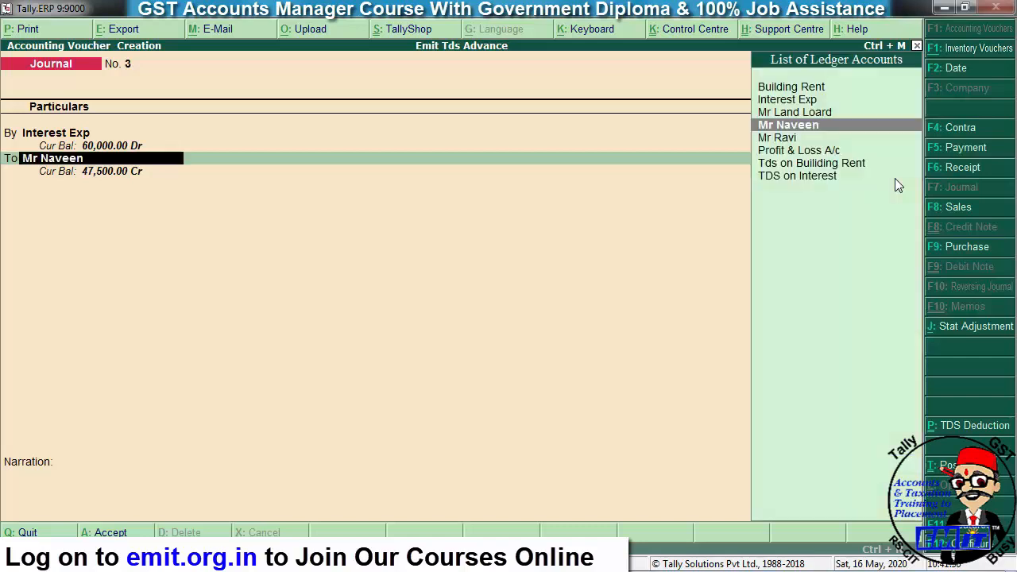
- Alter the party's ledger, keeping Individual/HUF - Resident and setting Use Advanced TDS Entries to Yes
key("ctrl+Return")
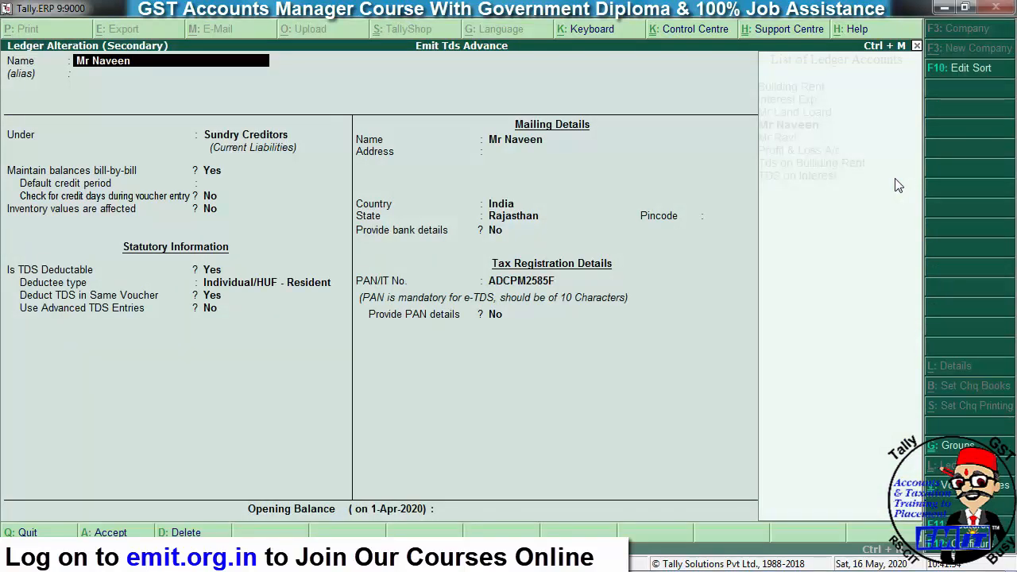
key("F12")
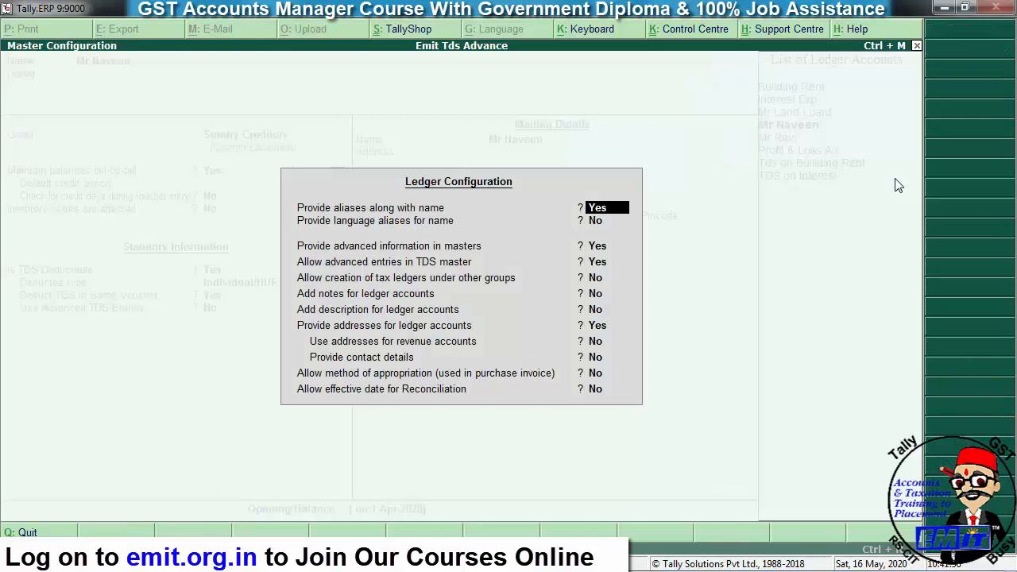
key("Return")
key("Return")
key("Return")
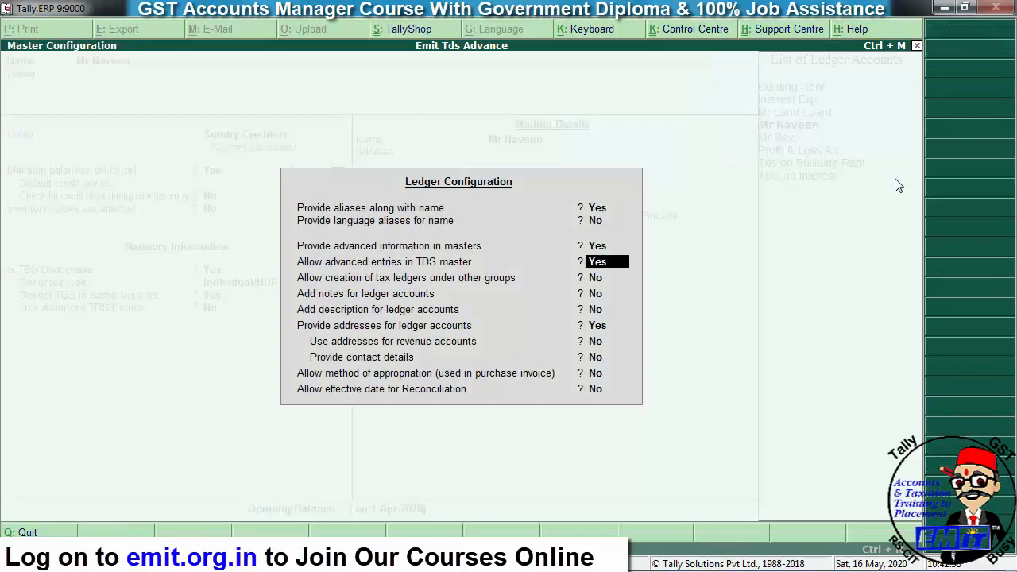
key("ctrl+a")
key("Return")
key("Return")
key("Return")
key("Return")
key("Return")
key("Return")
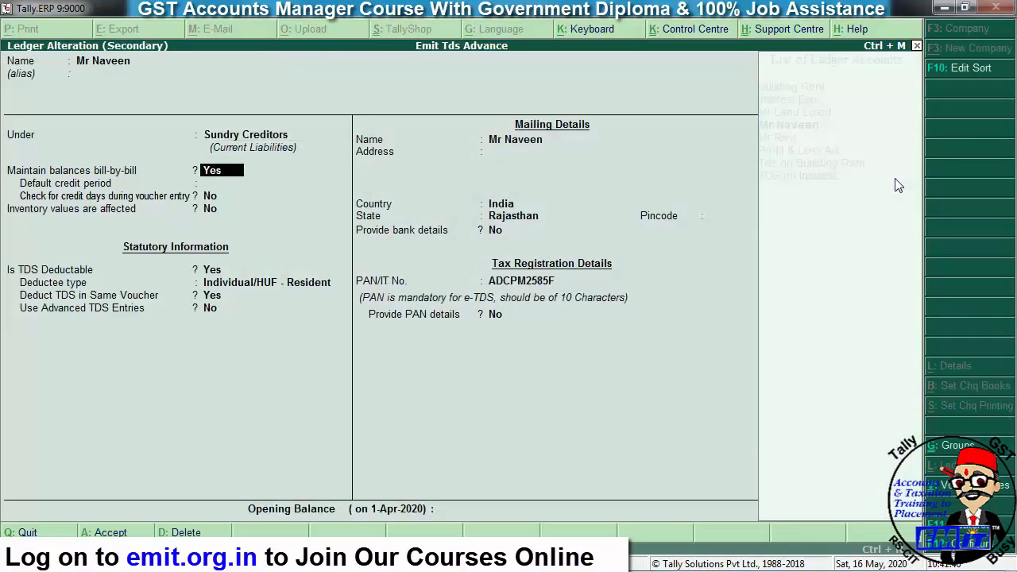
key("Return")
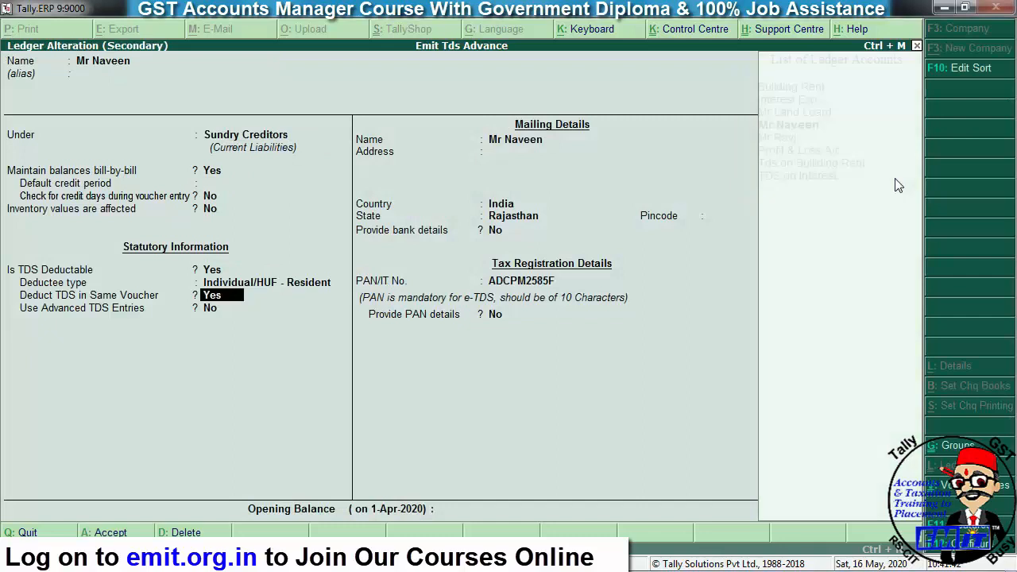
key("Return")
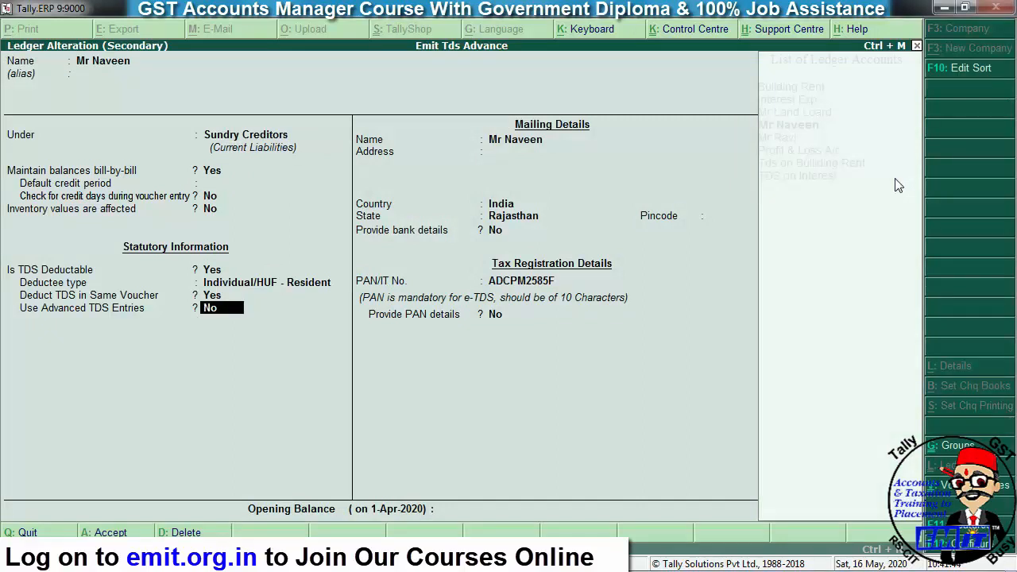
key("y")
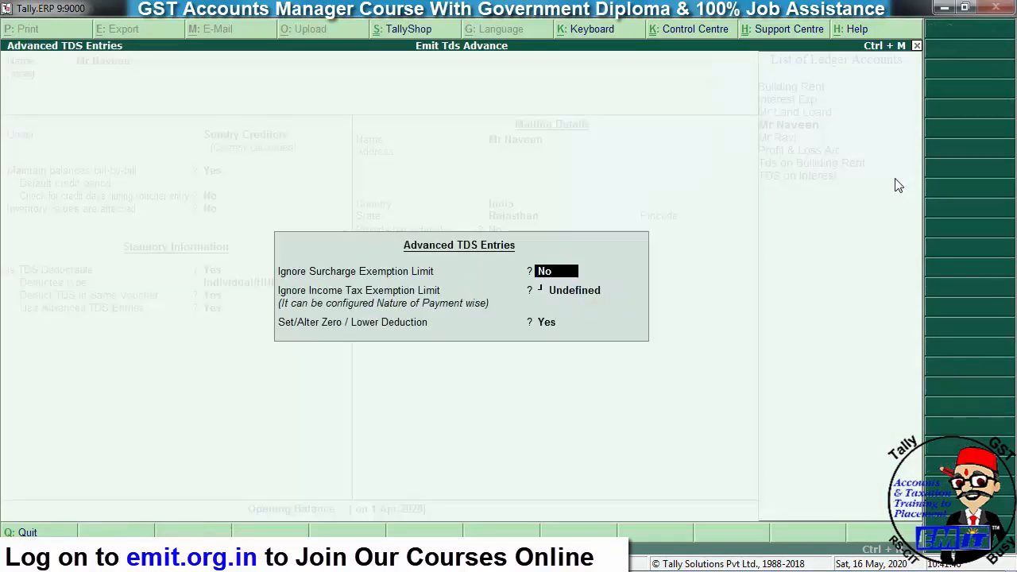
- Clear the zero/lower deduction answer, leave the ledger unsaved and confirm quitting the journal
key("Return")
key("Return")
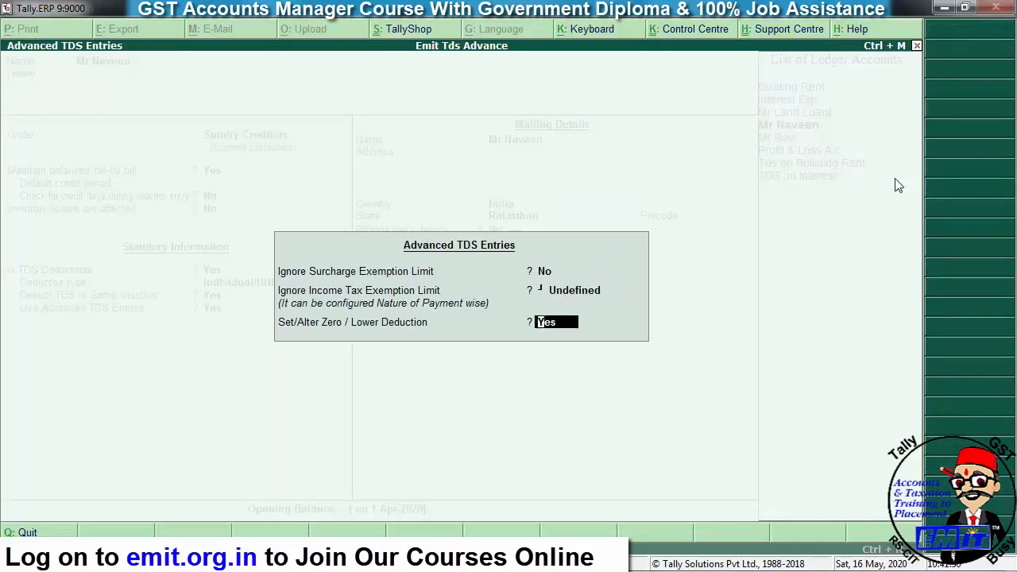
key("Return")
key("Escape")
key("Escape")
key("Escape")
key("Escape")
key("Escape")
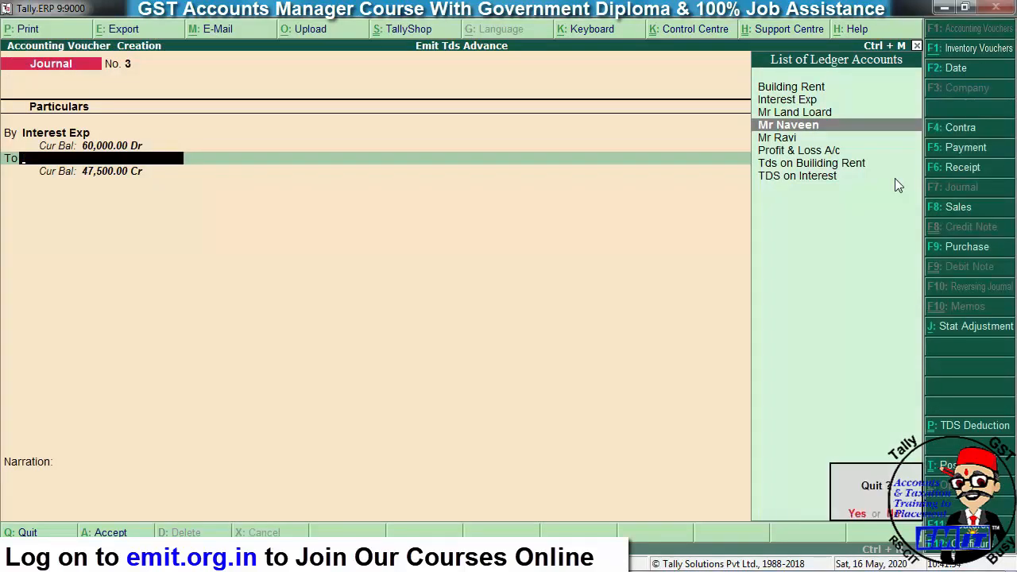
key("y")
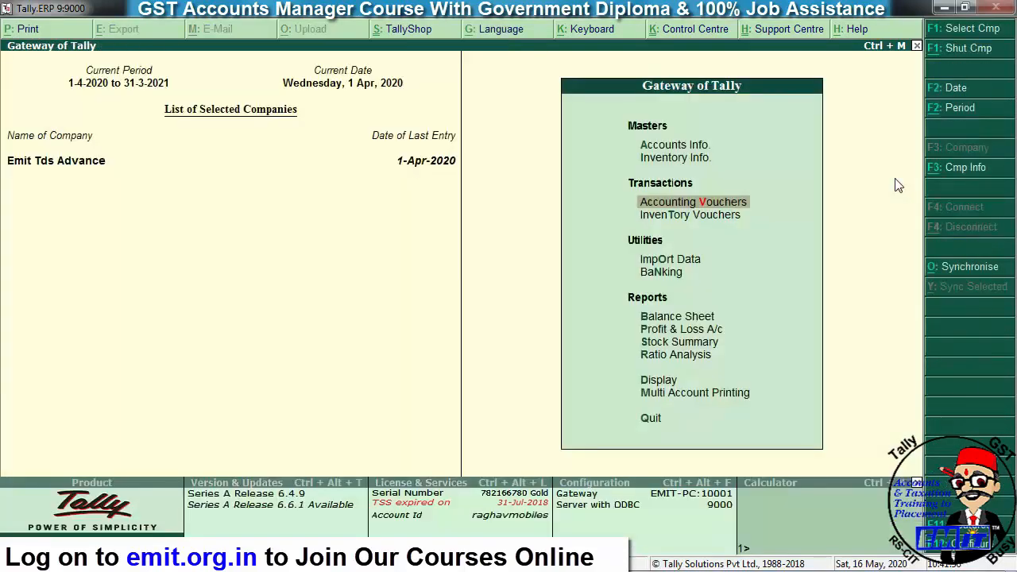